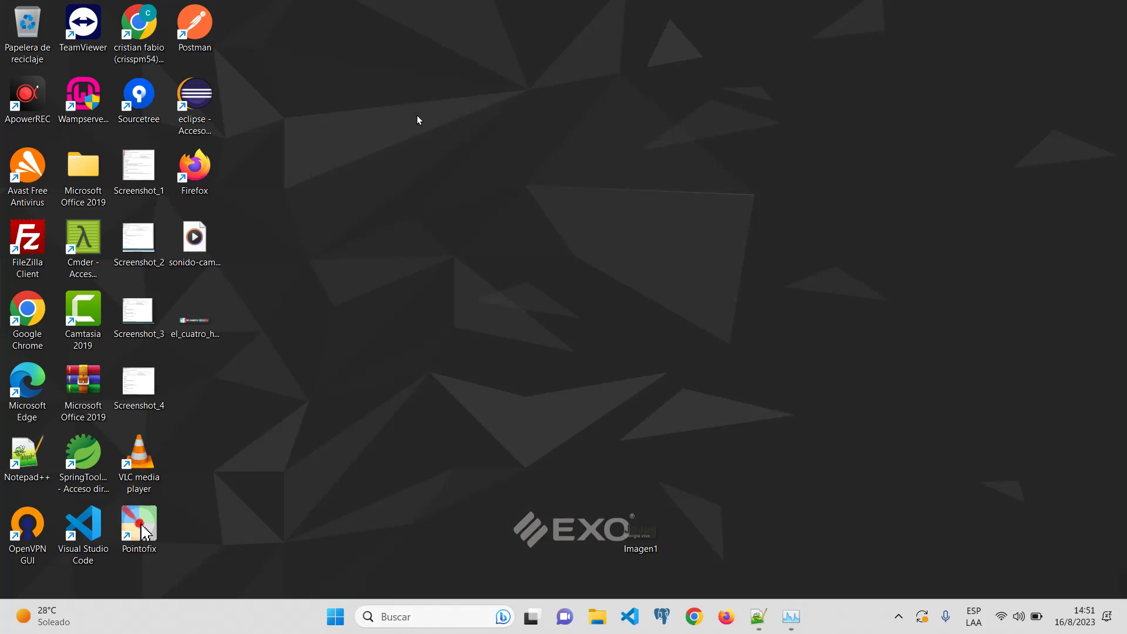
Step: Refresh the desktop, launch the Wampserver64 shortcut and reveal the hidden tray icons
right_click(428, 84)
left_click(512, 151)
double_click(83, 94)
key("w")
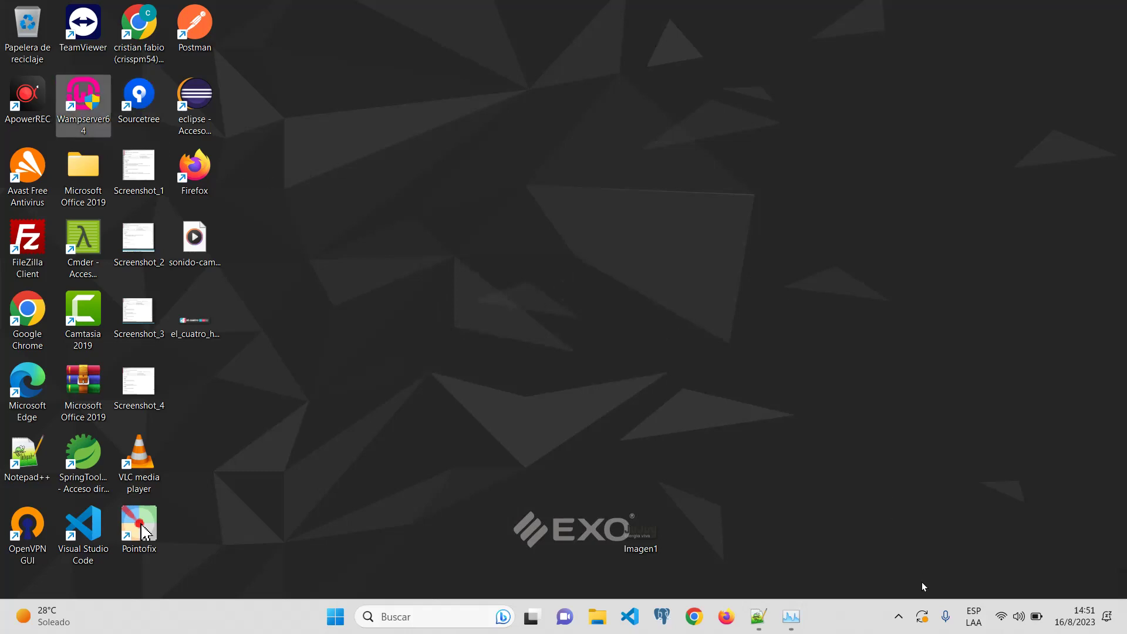
left_click(898, 616)
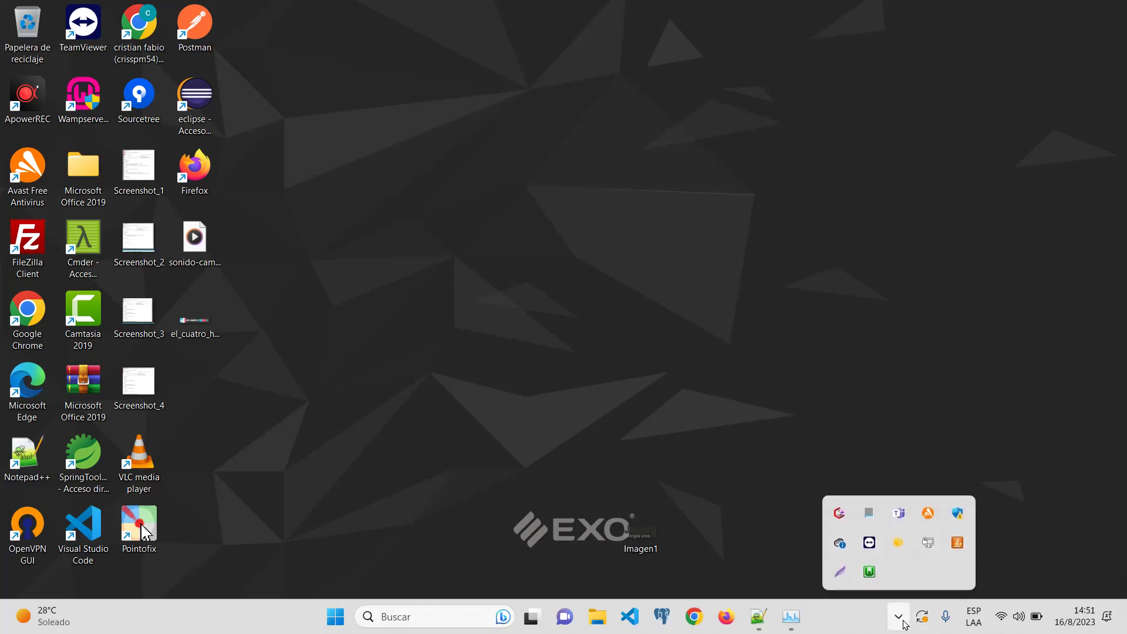
Step: Run Start All Services from the WampServer tray menu, then bring its main menu back up
right_click(871, 574)
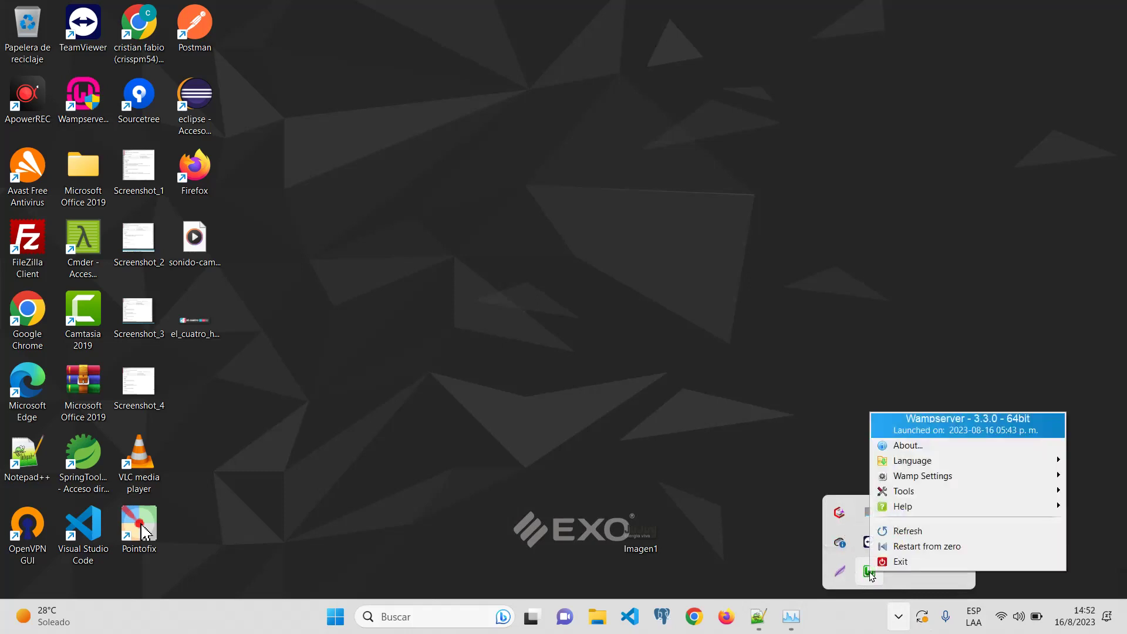
left_click(871, 574)
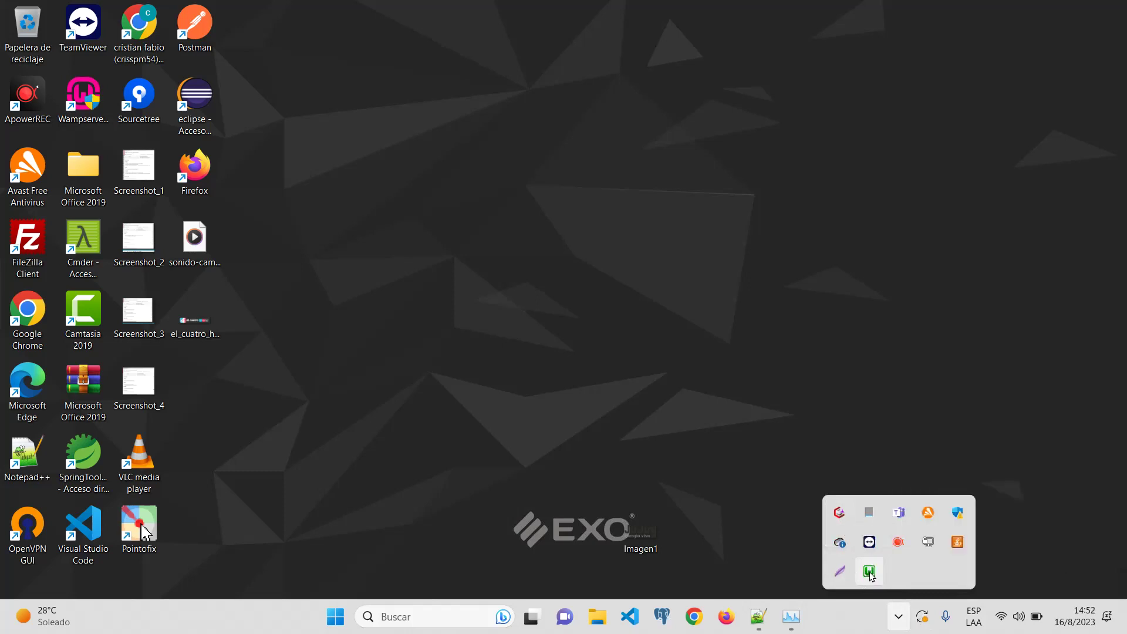
left_click(871, 574)
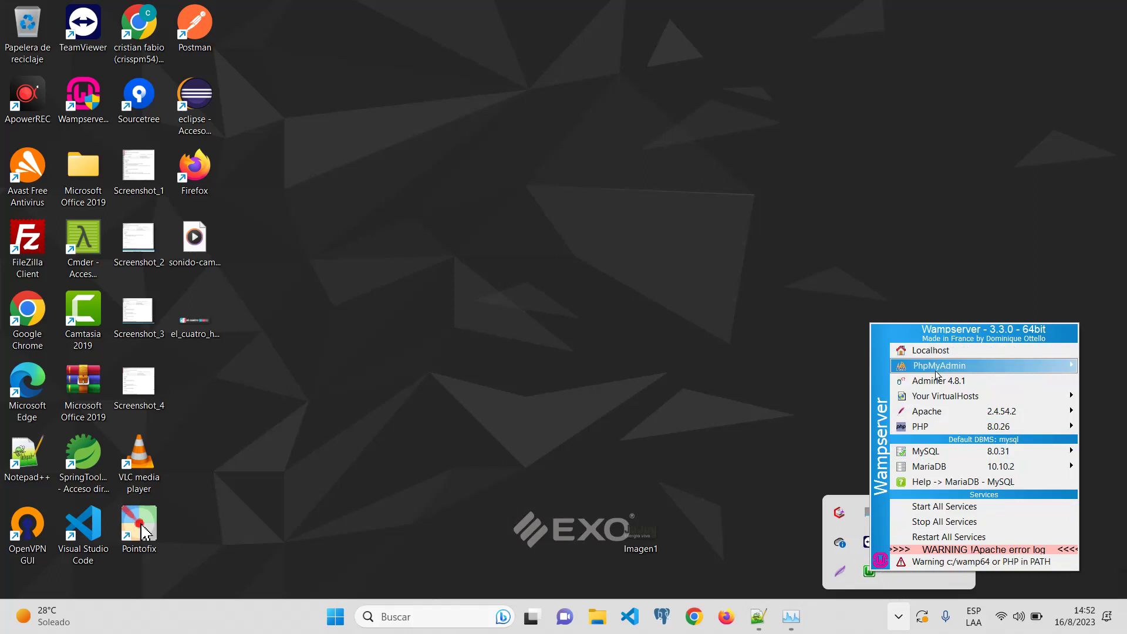
mouse_move(936, 371)
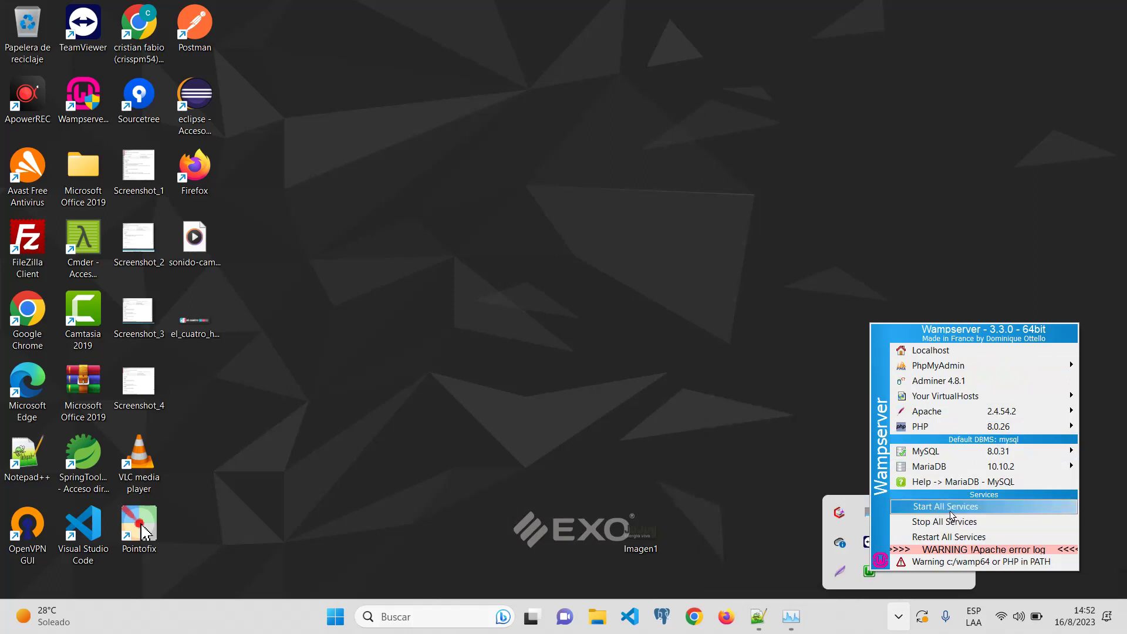
left_click(874, 581)
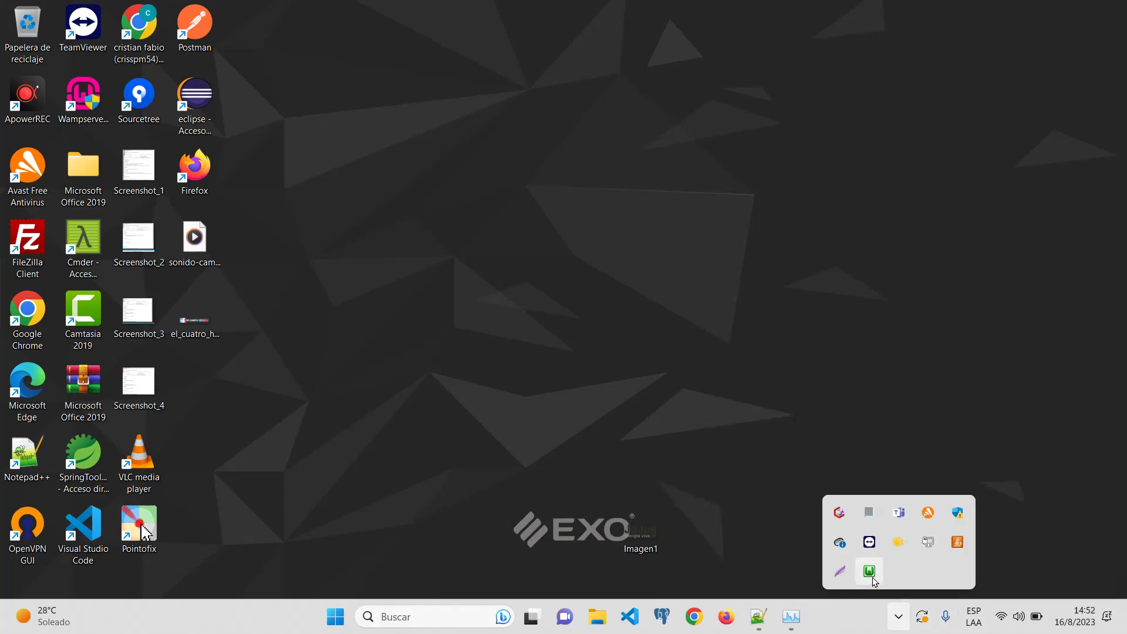
left_click(873, 578)
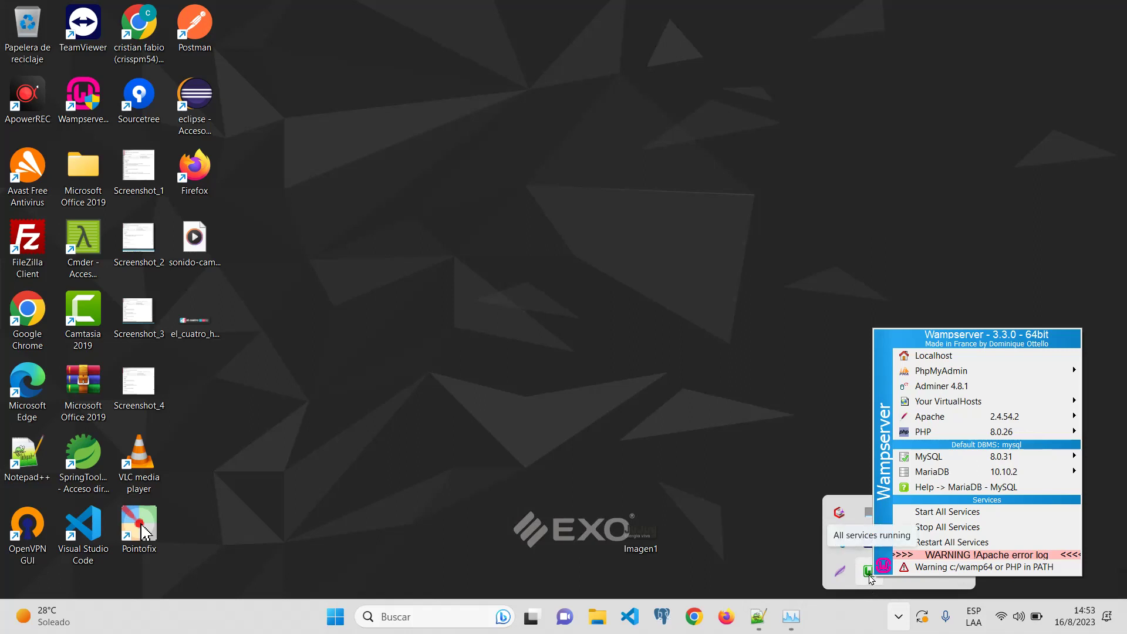
Step: Launch phpMyAdmin 5.2.0 in Chrome from the WampServer tray menu's PhpMyAdmin entry
left_click(870, 577)
left_click(870, 577)
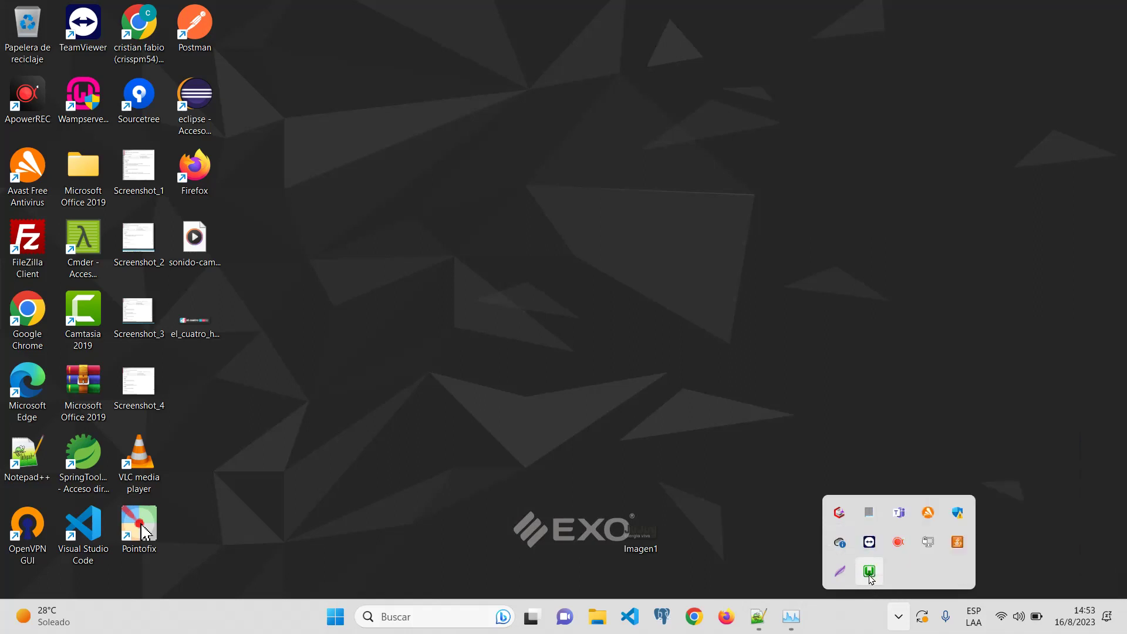
left_click(871, 577)
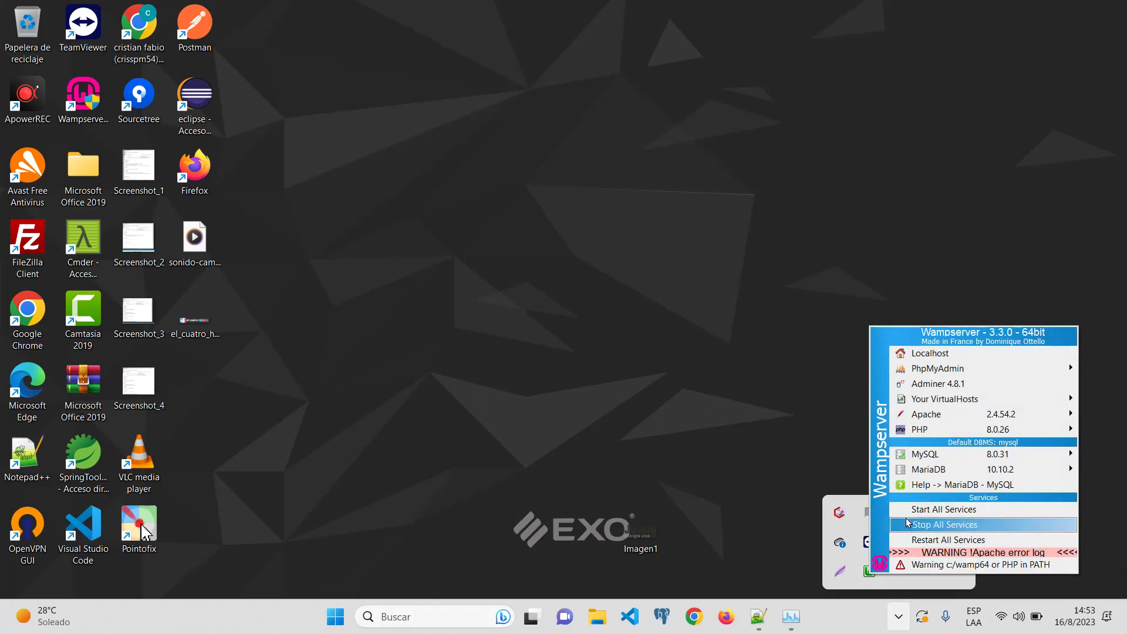
left_click(868, 574)
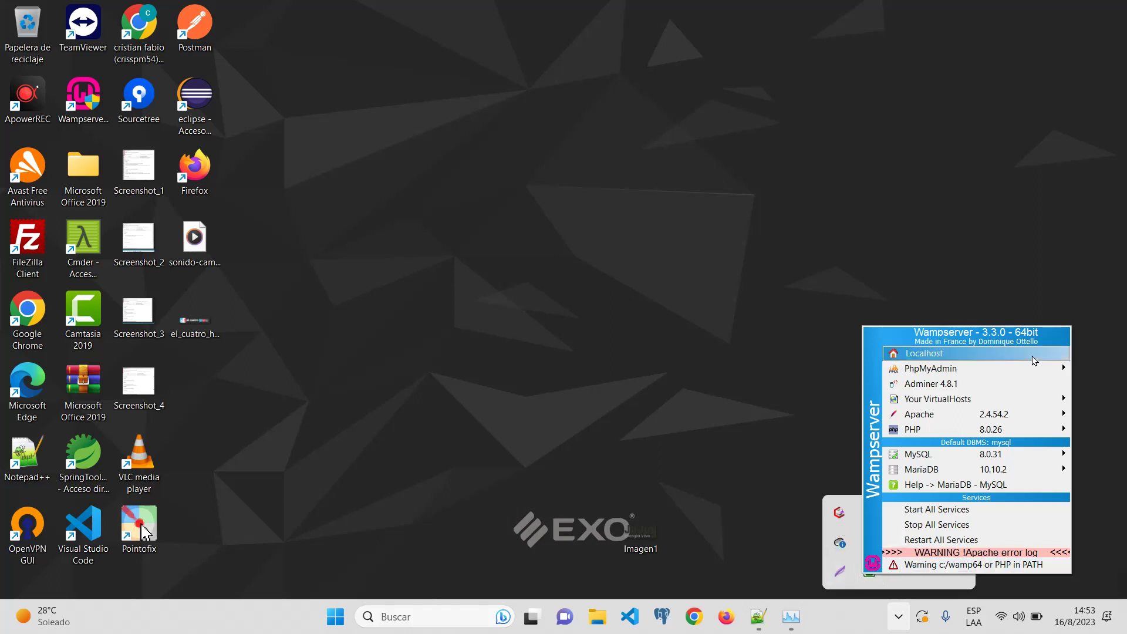
mouse_move(932, 370)
left_click(790, 370)
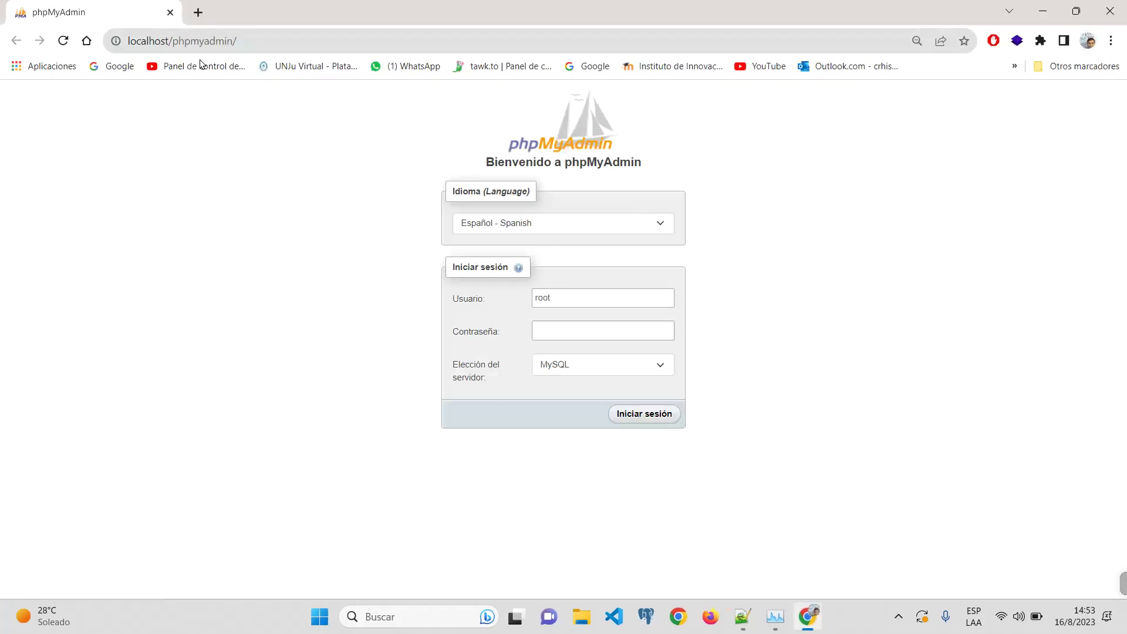
Step: Log in to phpMyAdmin as root, leaving Contraseña empty
left_click(632, 298)
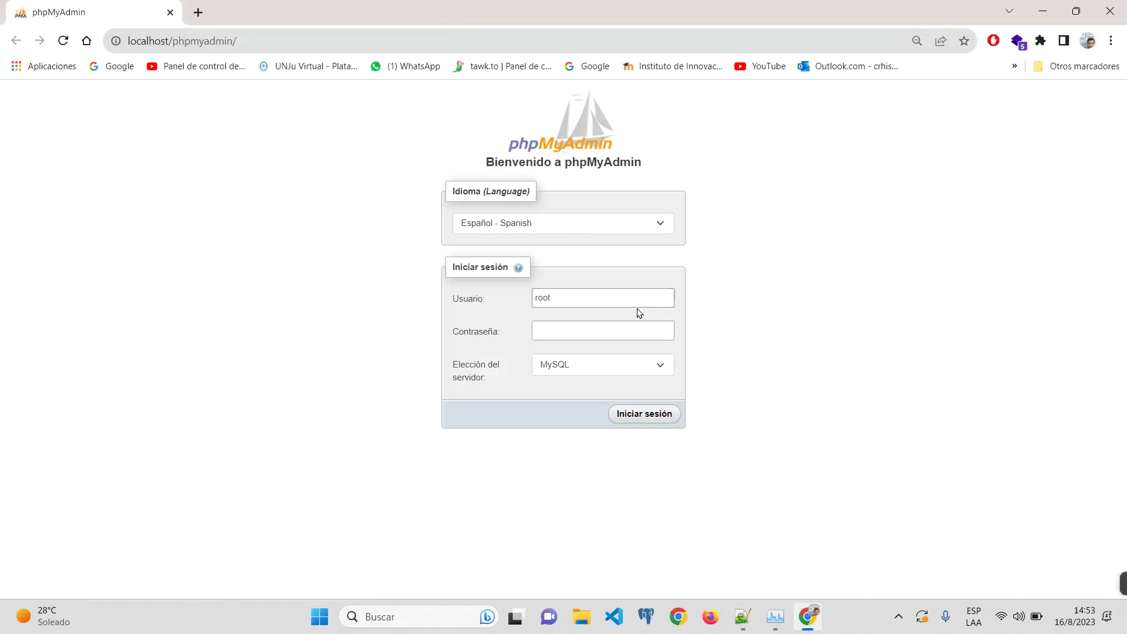
double_click(476, 311)
left_click(469, 302)
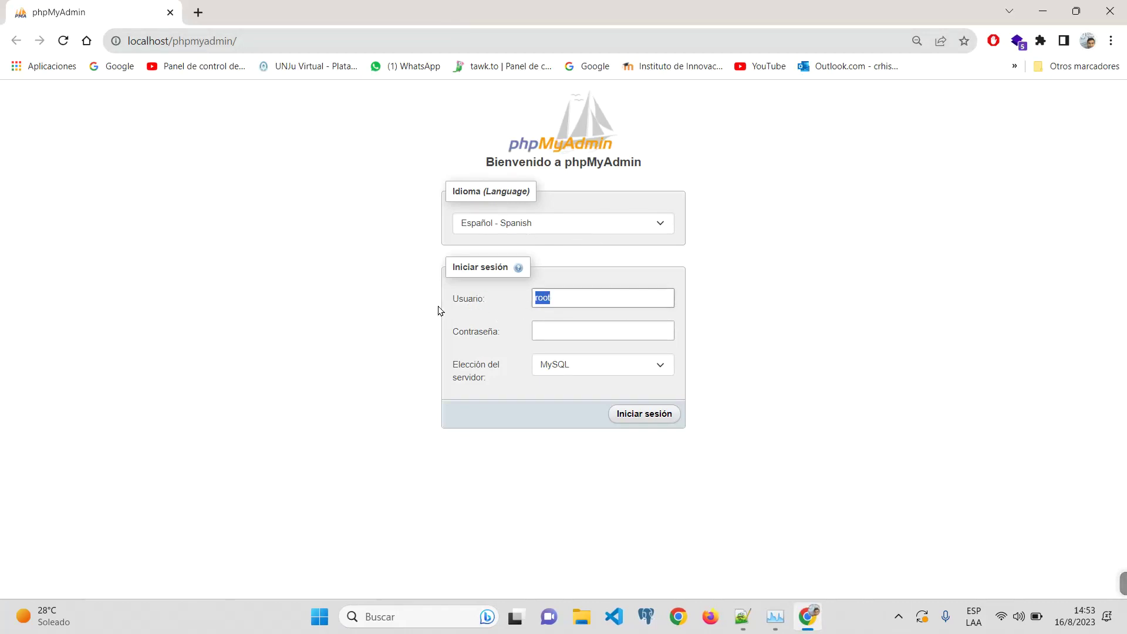
left_click(601, 333)
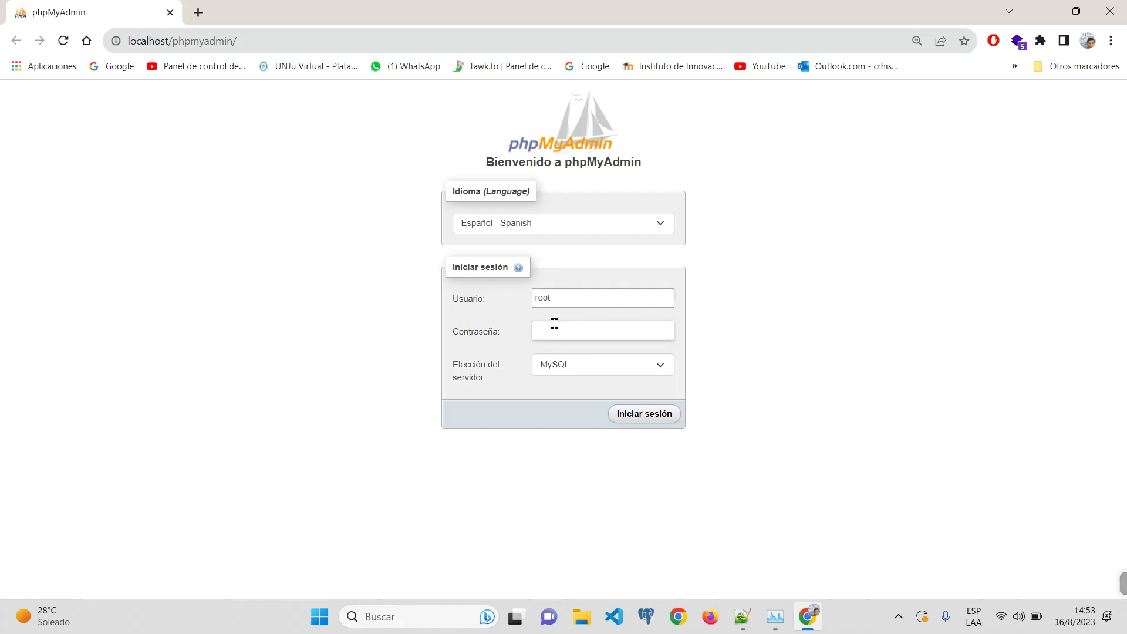
double_click(597, 294)
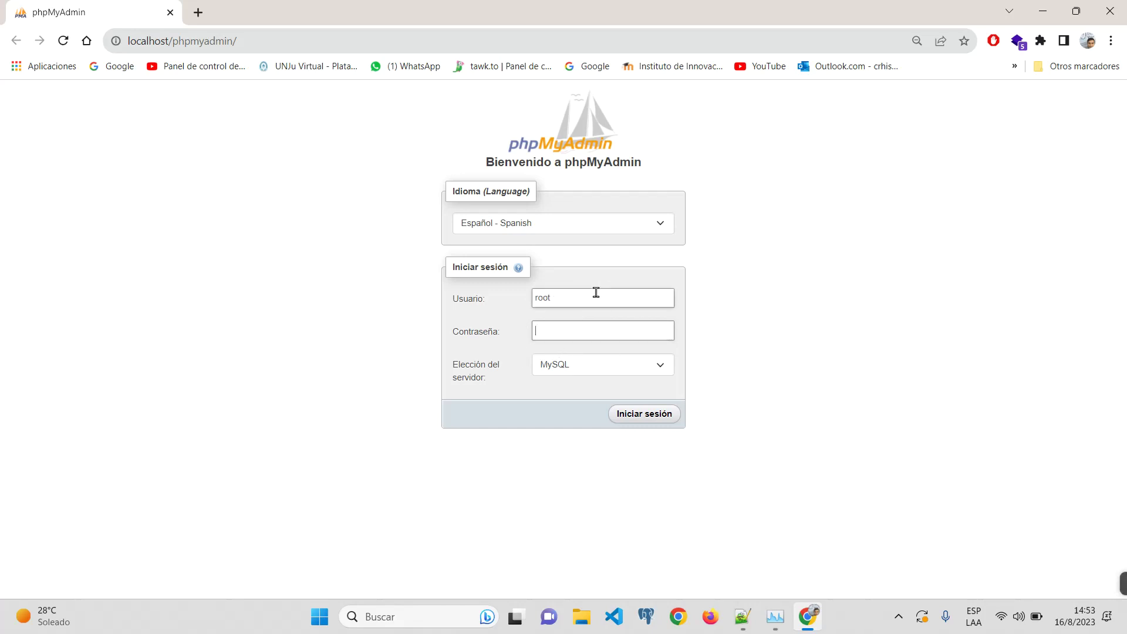
left_click(587, 329)
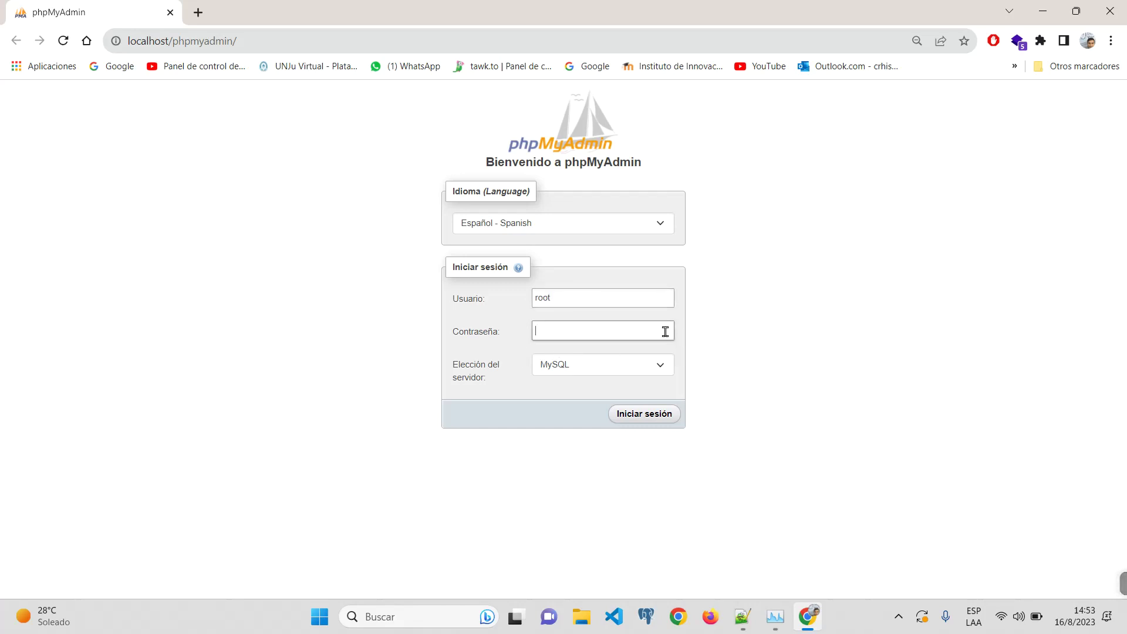
left_click(638, 419)
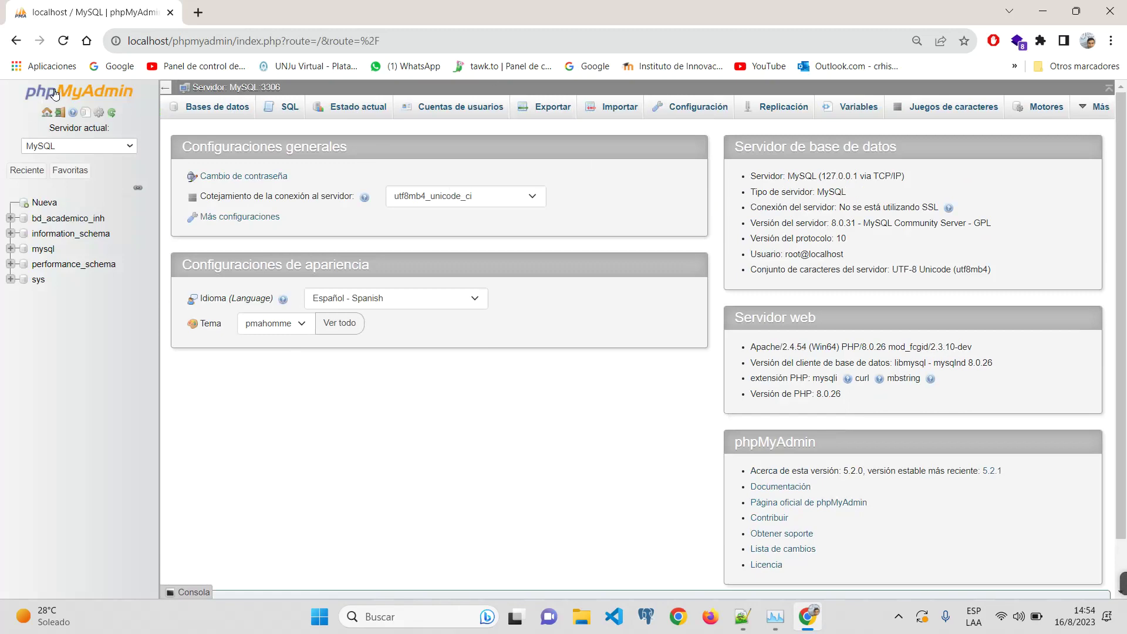
Step: Review the server's databases on the Bases de datos tab
mouse_move(46, 183)
scroll(58, 231, "up", 8, "ctrl")
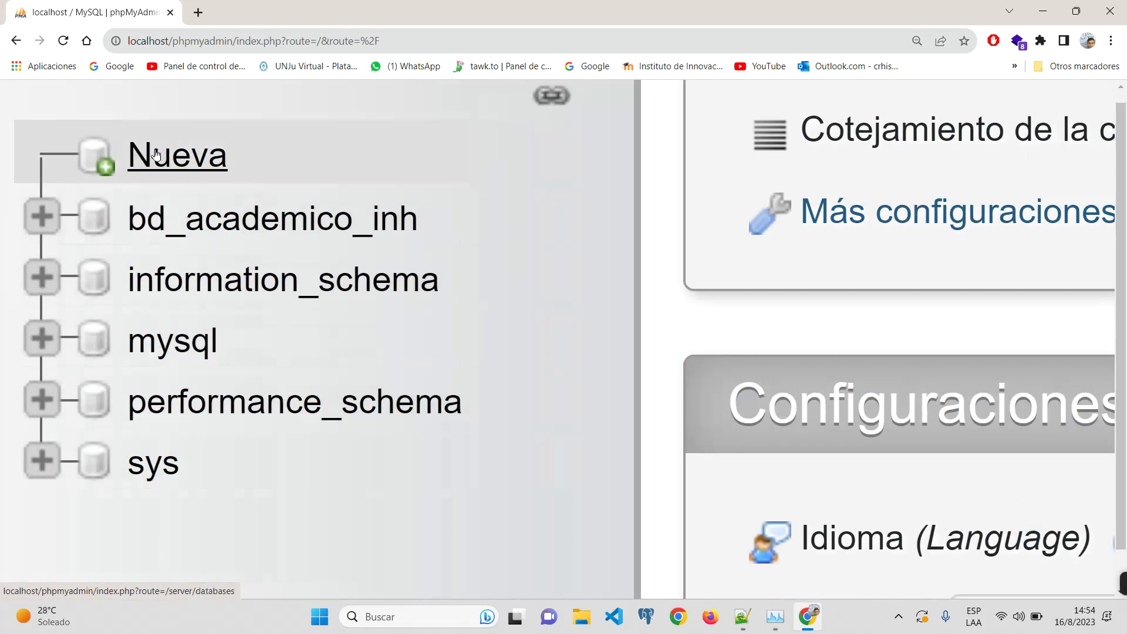
scroll(159, 156, "down", 8, "ctrl")
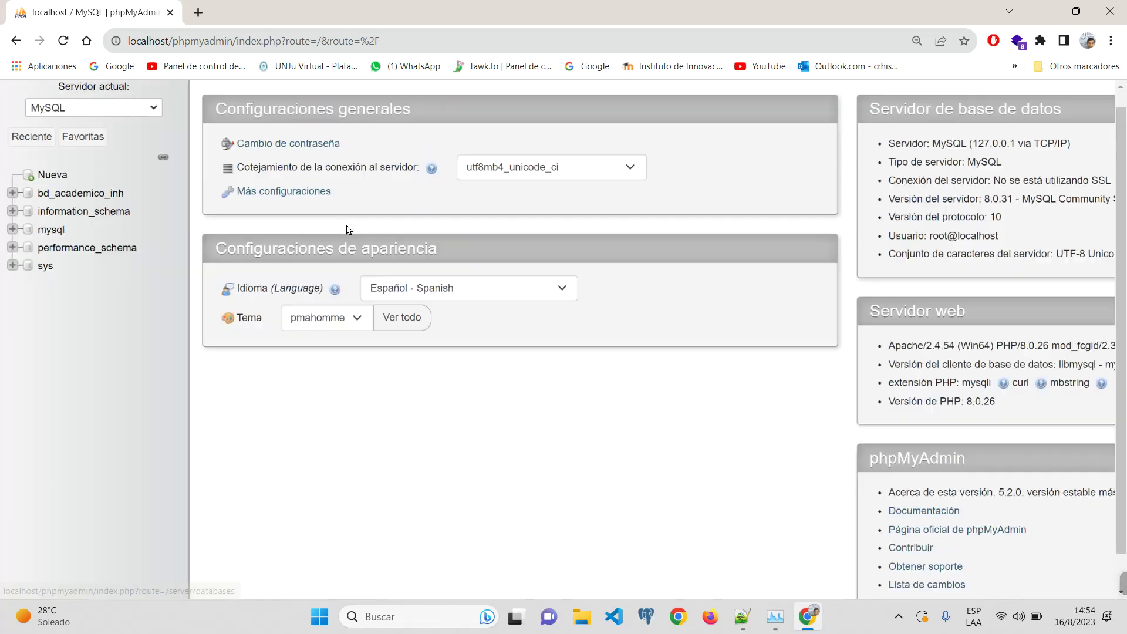
scroll(346, 225, "down", 1, "ctrl")
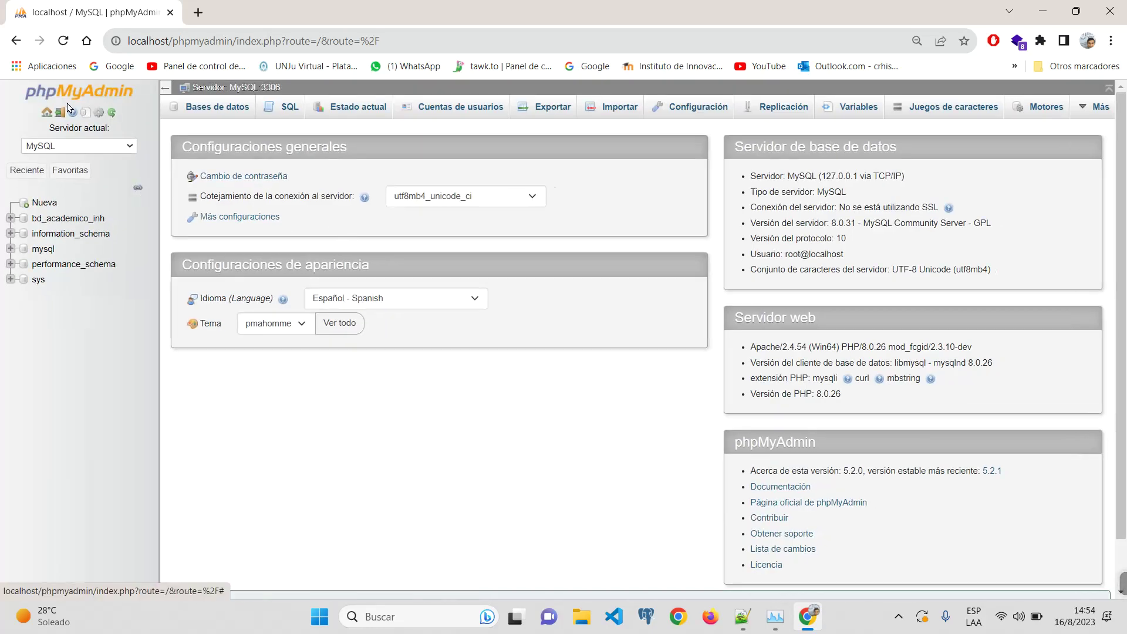
mouse_move(58, 189)
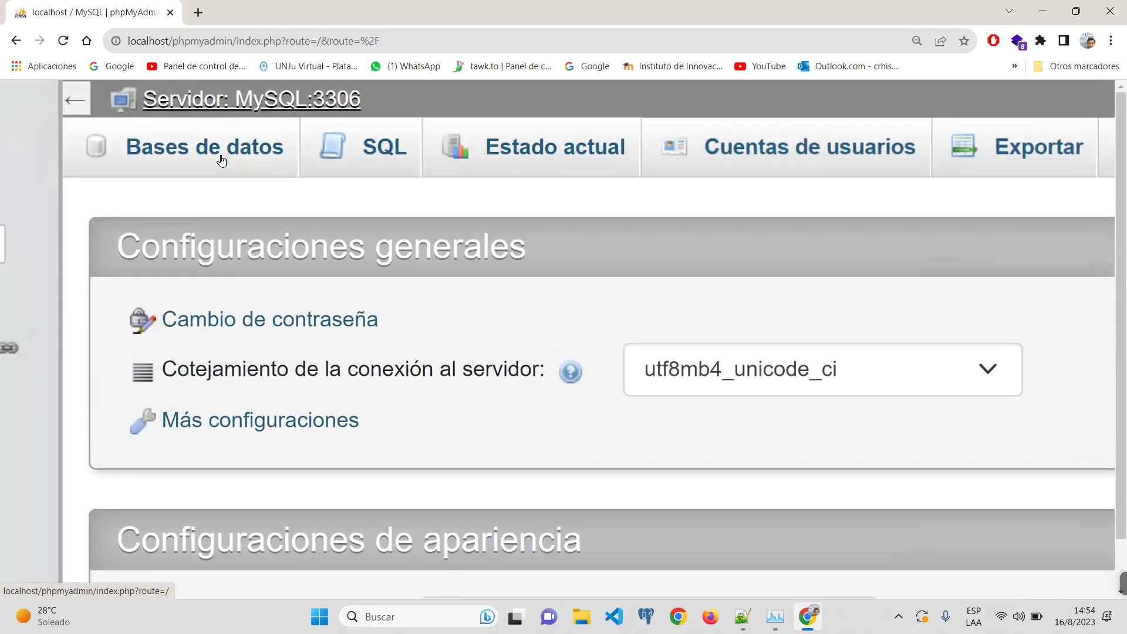
left_click(225, 117)
Step: Zoom the page out and bring up the server's SQL query editor
scroll(424, 338, "down", 3)
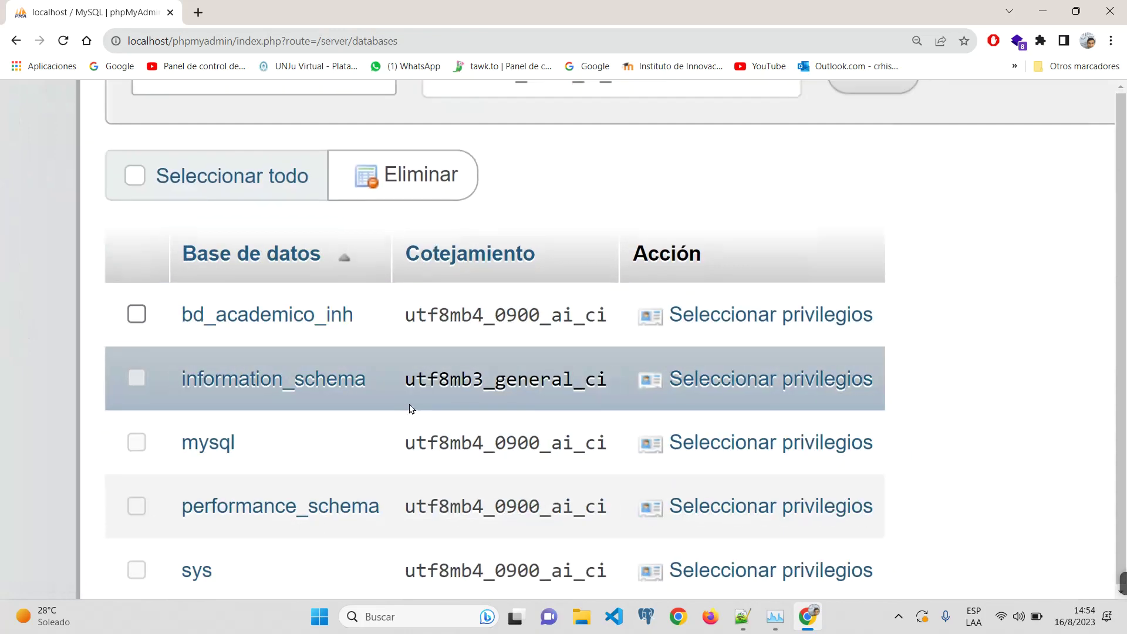
key("ctrl+minus")
key("ctrl+minus")
key("ctrl+minus")
key("ctrl+minus")
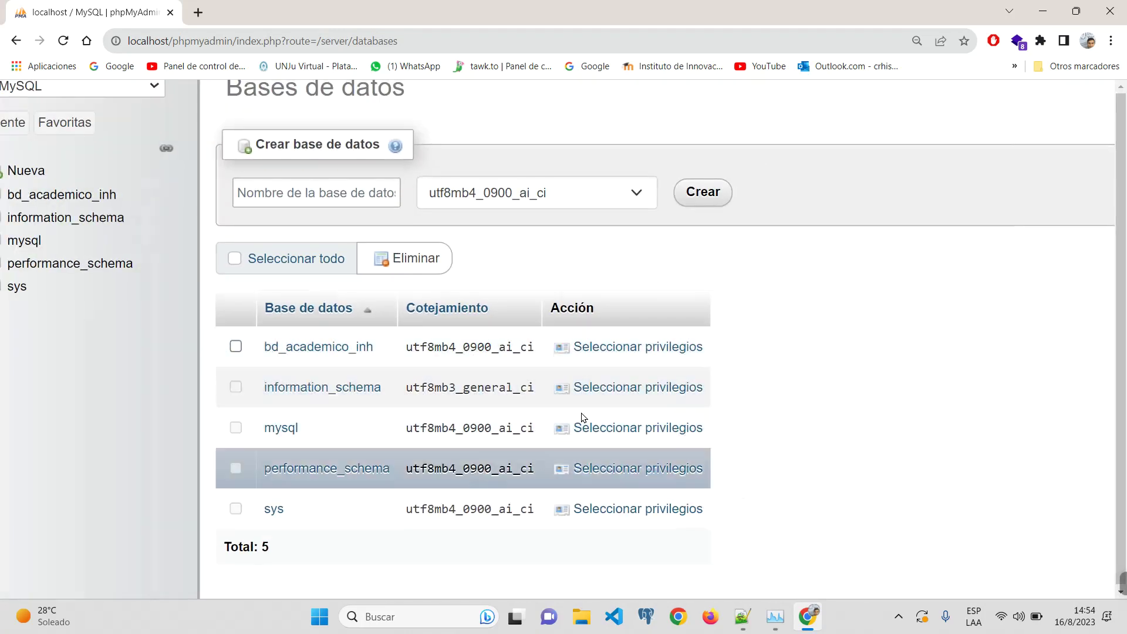
scroll(639, 332, "up", 2)
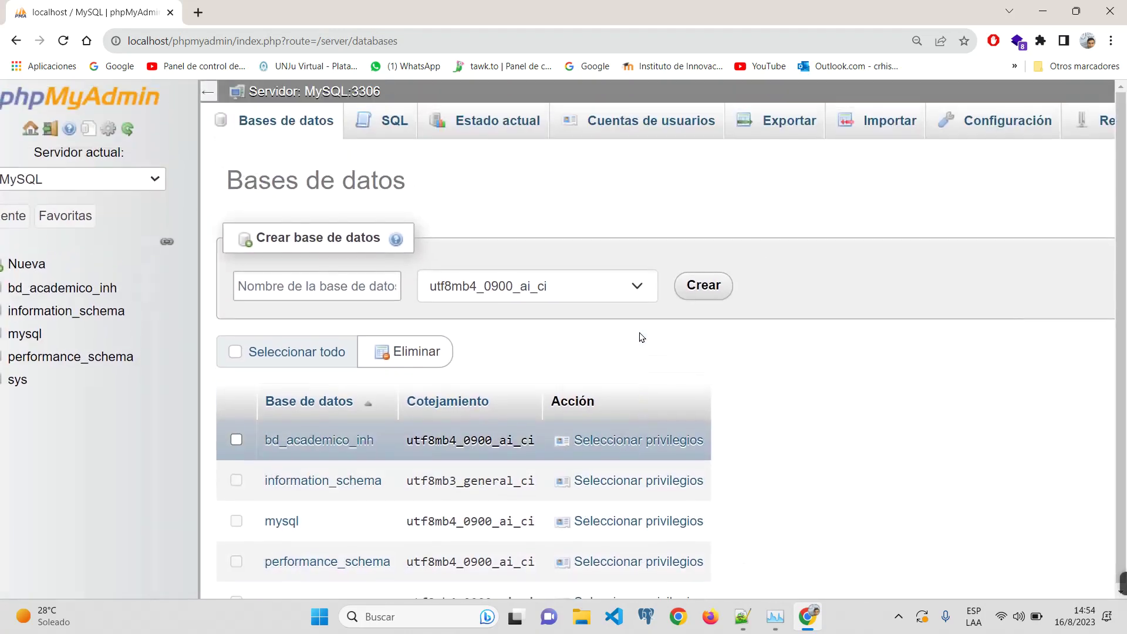
left_click(391, 122)
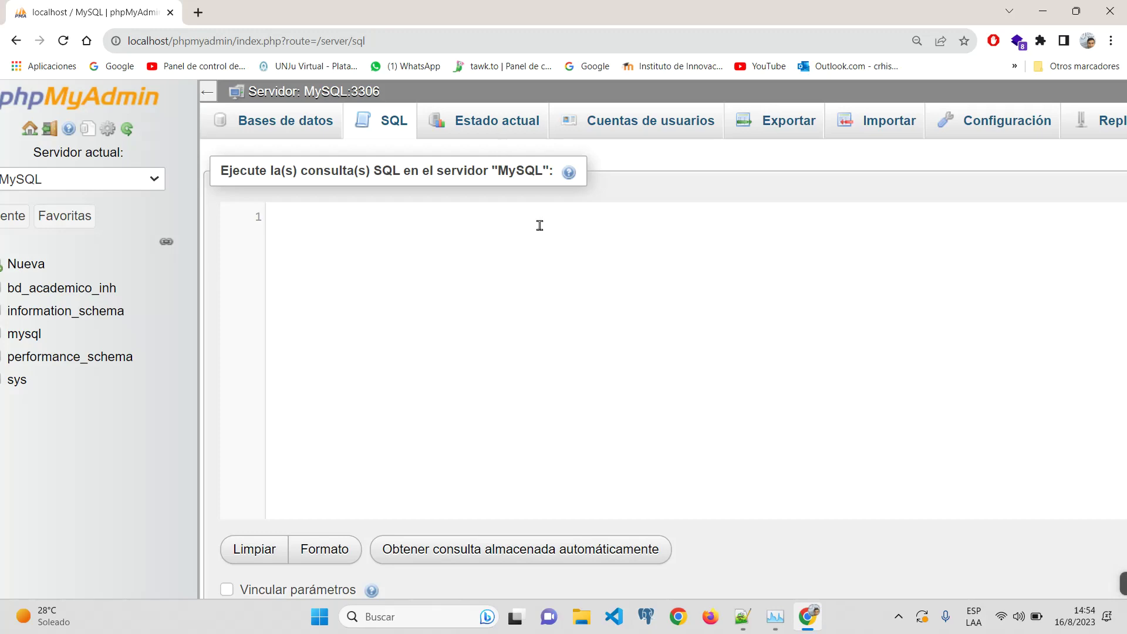
key("ctrl+minus")
key("ctrl+minus")
key("ctrl+minus")
Step: In User accounts, edit root's privileges and uncheck GRANT under Administración
left_click(461, 107)
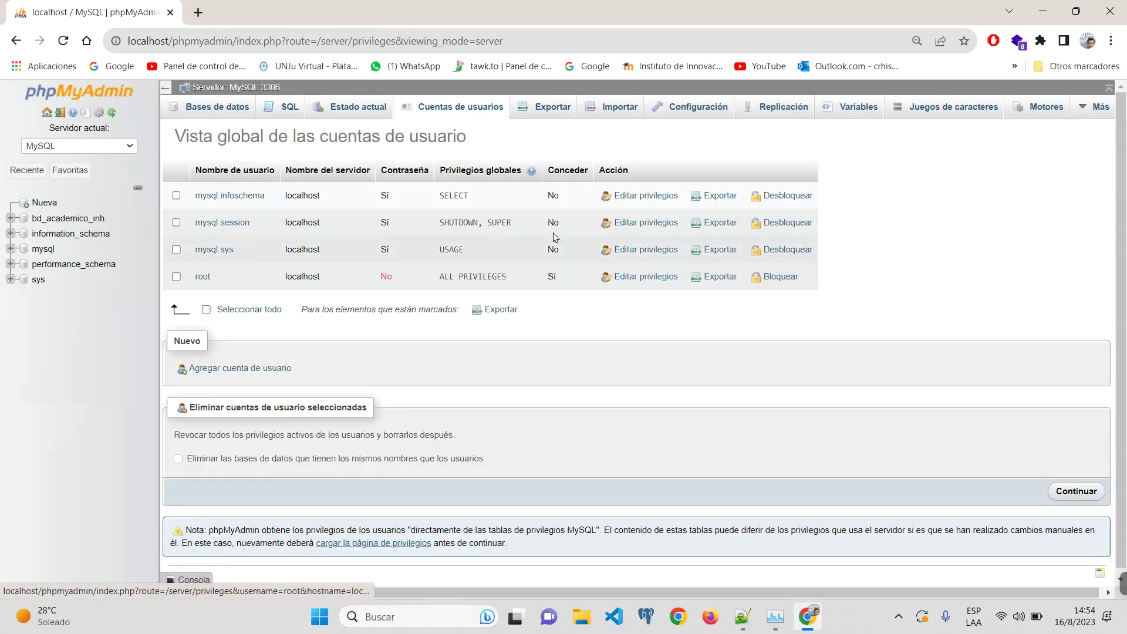
key("ctrl+plus")
key("ctrl+plus")
key("ctrl+plus")
key("ctrl+plus")
key("ctrl+plus")
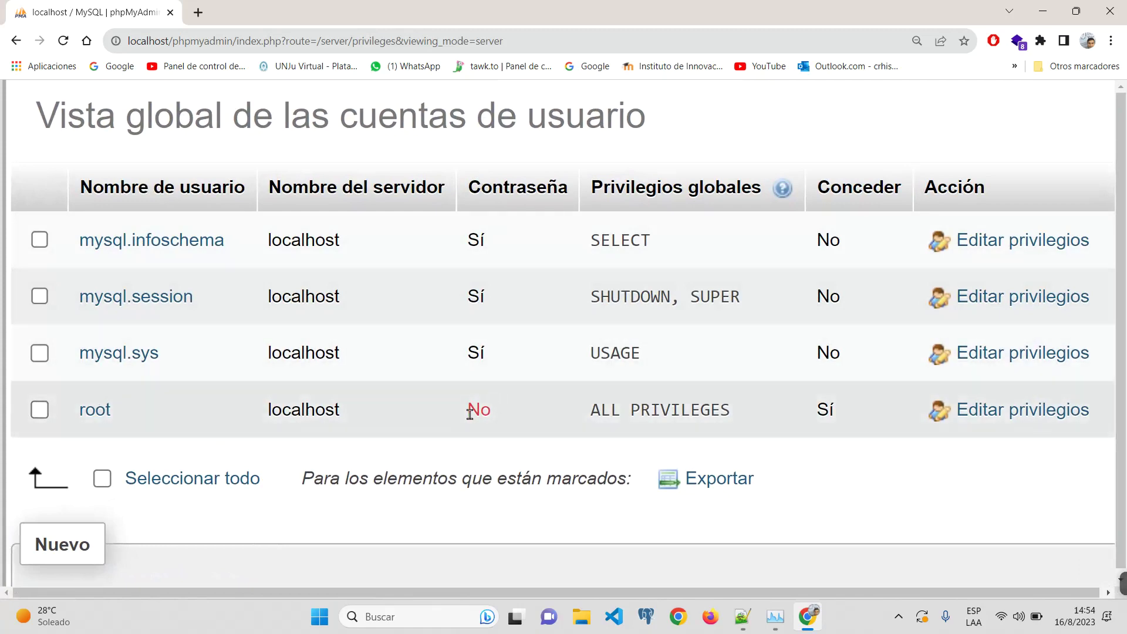
key("ctrl+minus")
key("ctrl+minus")
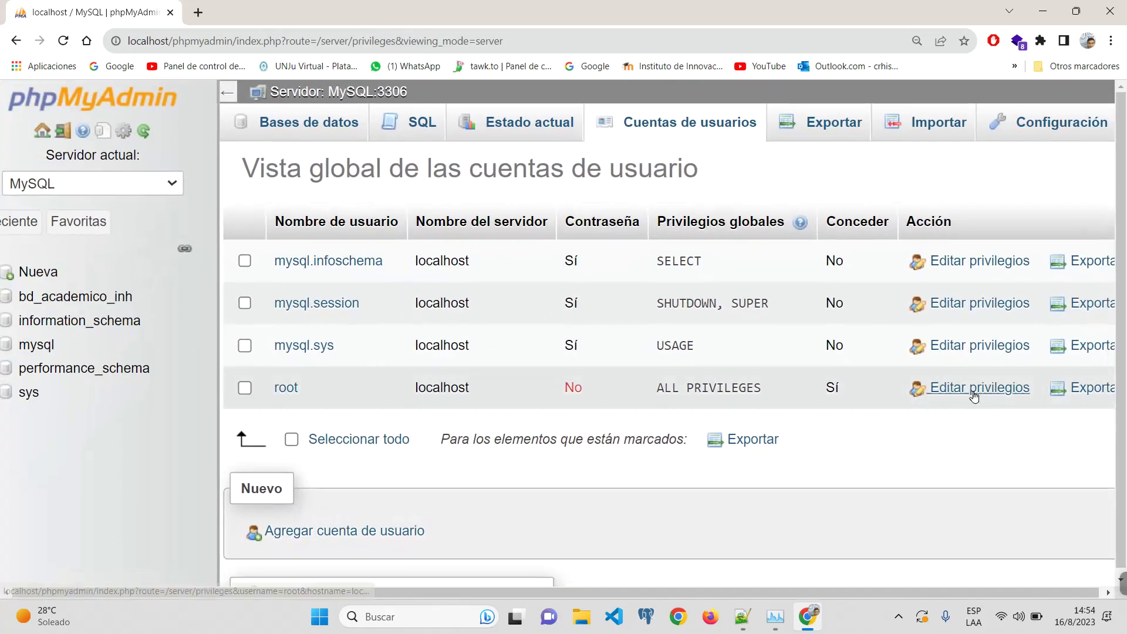
left_click(948, 389)
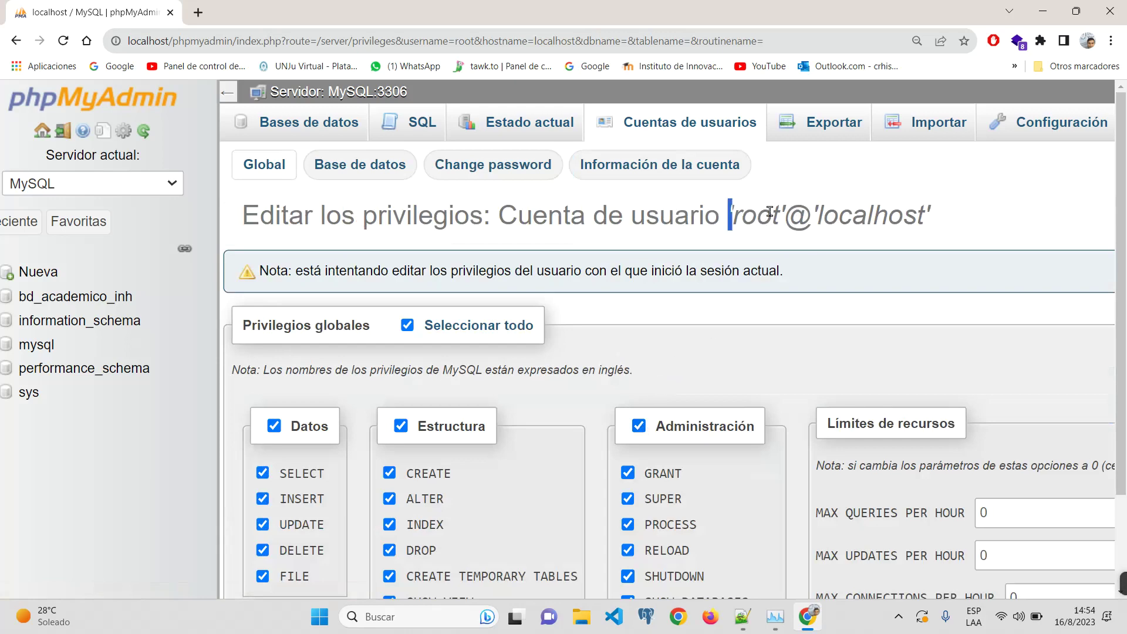
left_click_drag(730, 215, 962, 233)
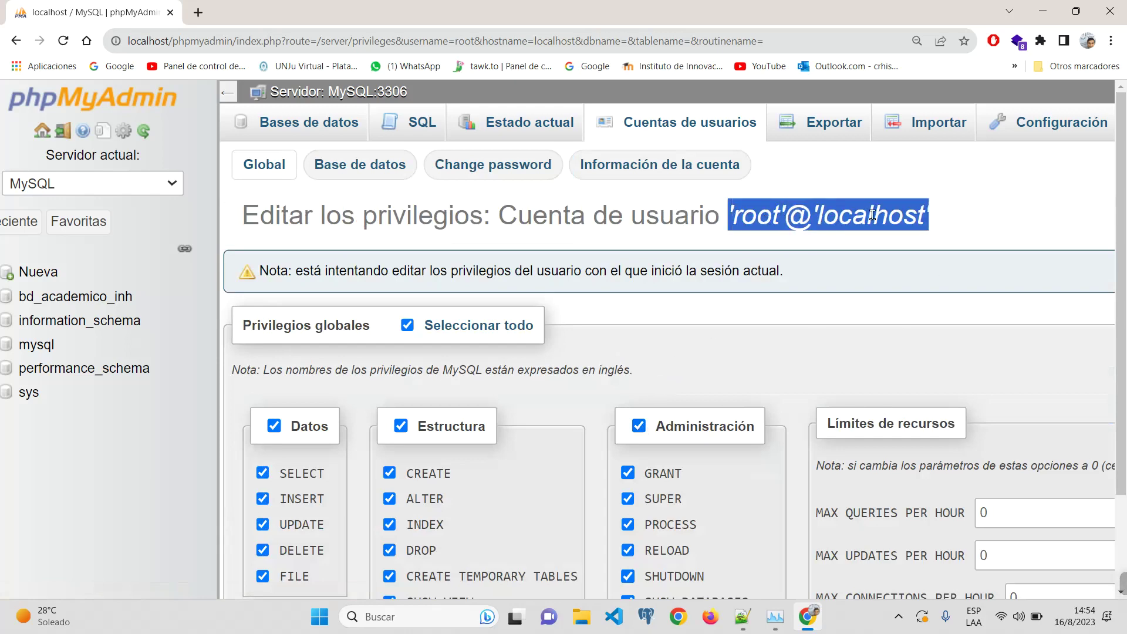
key("ctrl+minus")
key("ctrl+minus")
key("ctrl+minus")
scroll(535, 392, "down", 2)
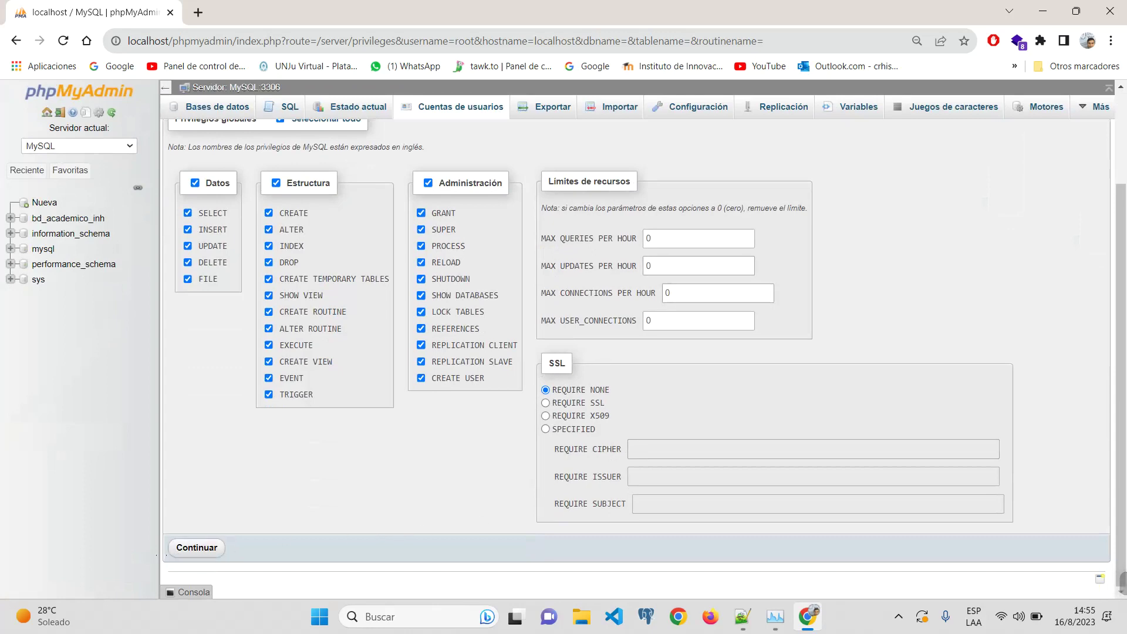
scroll(332, 485, "up", 2)
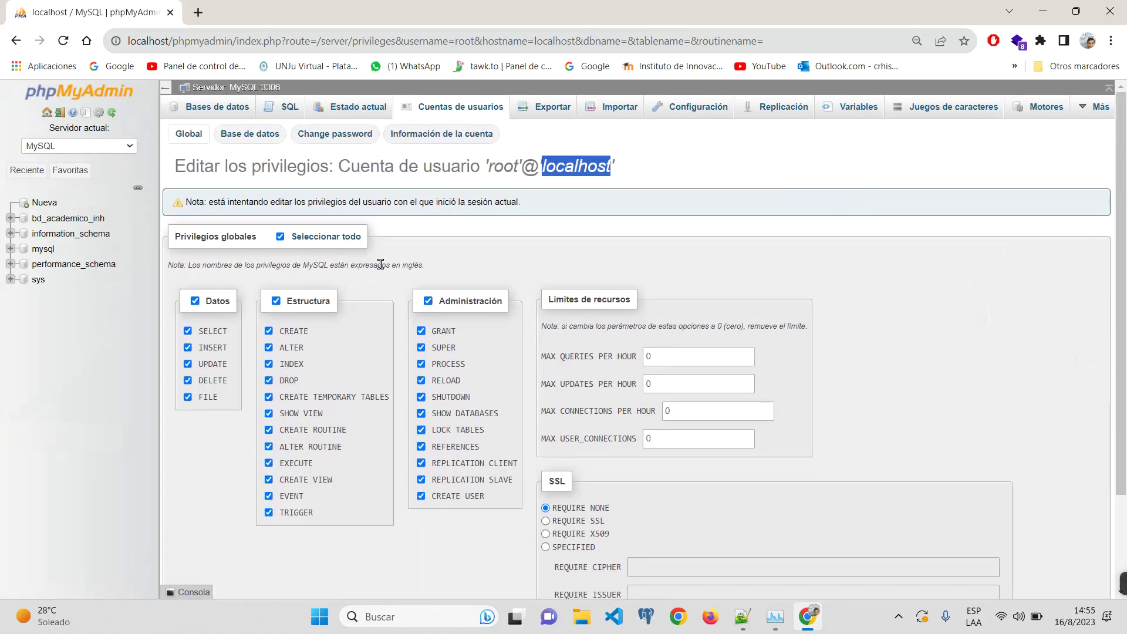
scroll(381, 264, "down", 2)
left_click(421, 213)
scroll(511, 455, "up", 2)
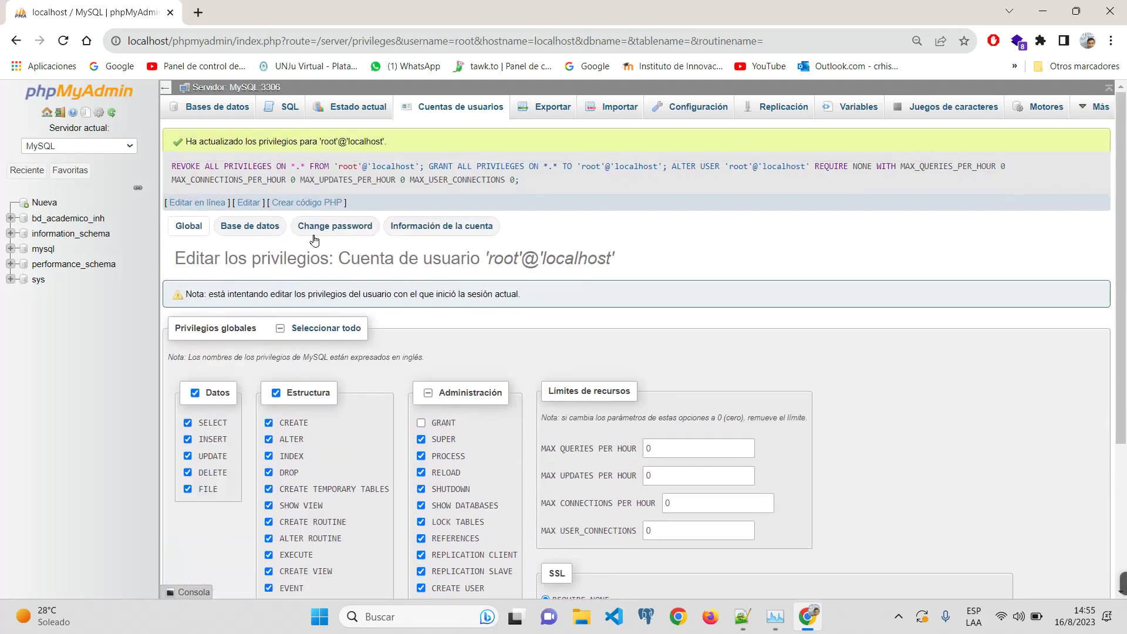
scroll(319, 235, "up", 3)
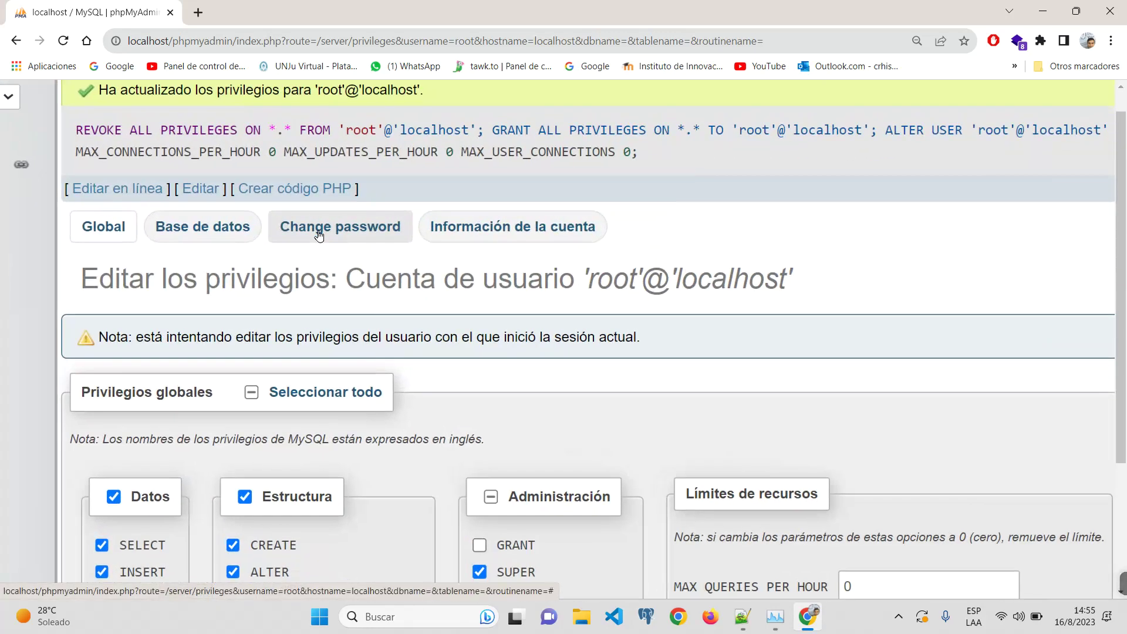
Step: Enter and retype a new password for root in the Change password form and submit it
left_click(319, 234)
scroll(584, 222, "down", 2)
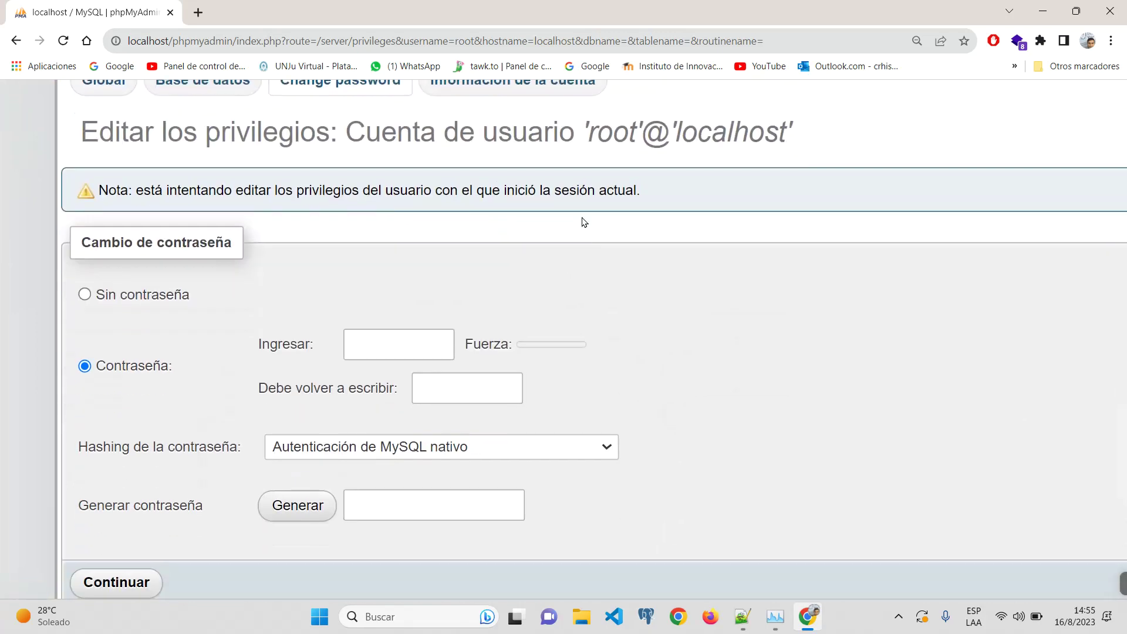
double_click(592, 134)
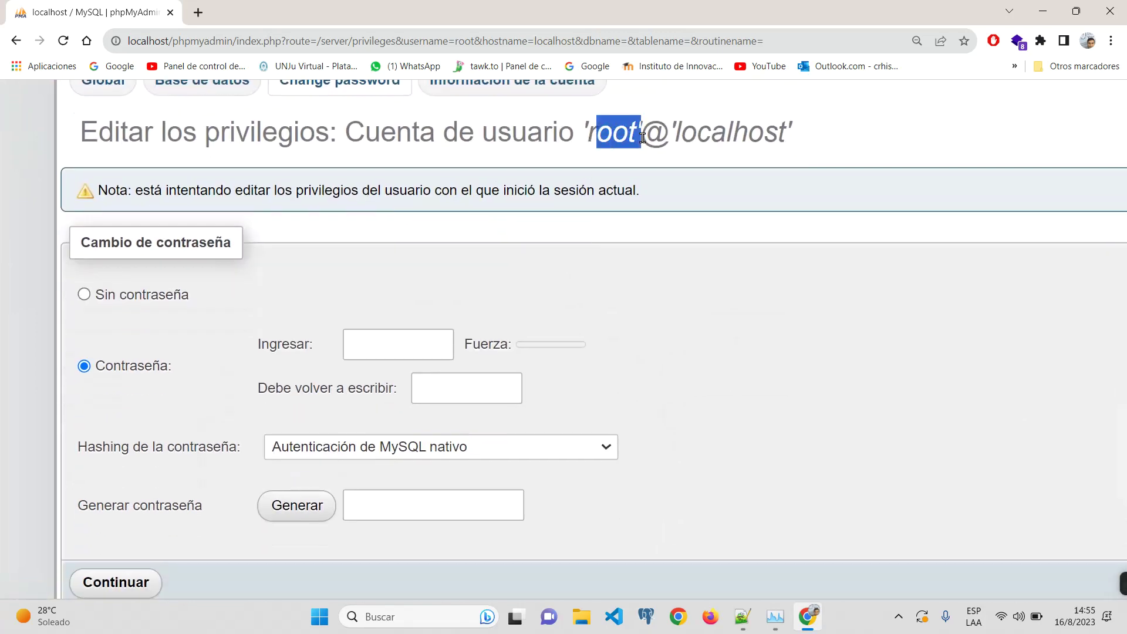
left_click(402, 347)
scroll(587, 441, "down", 2)
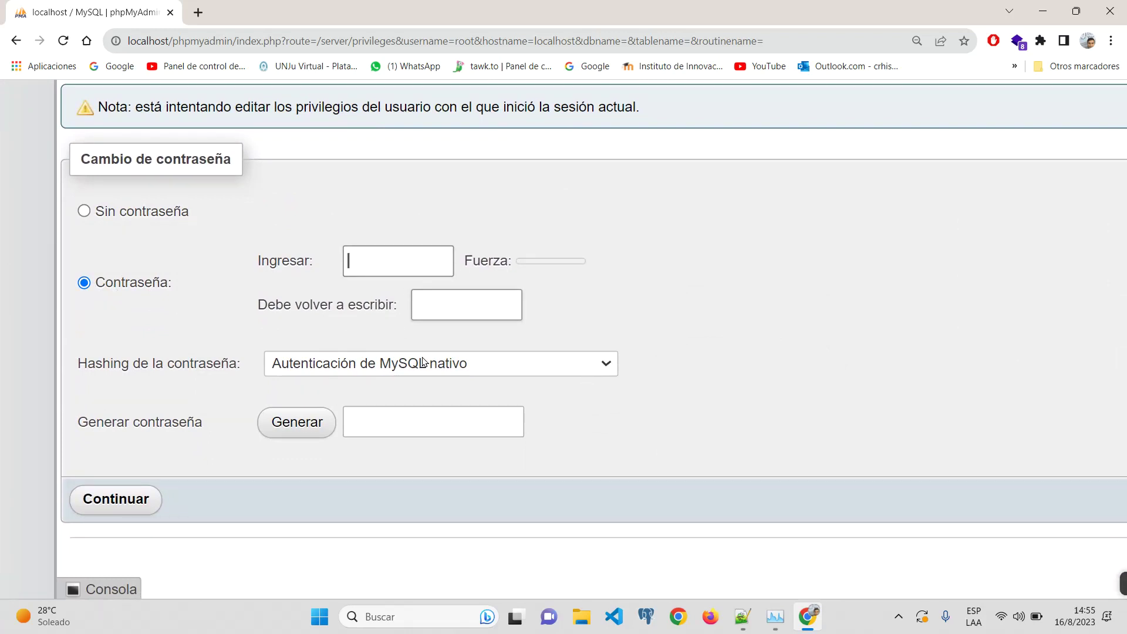
type("1234")
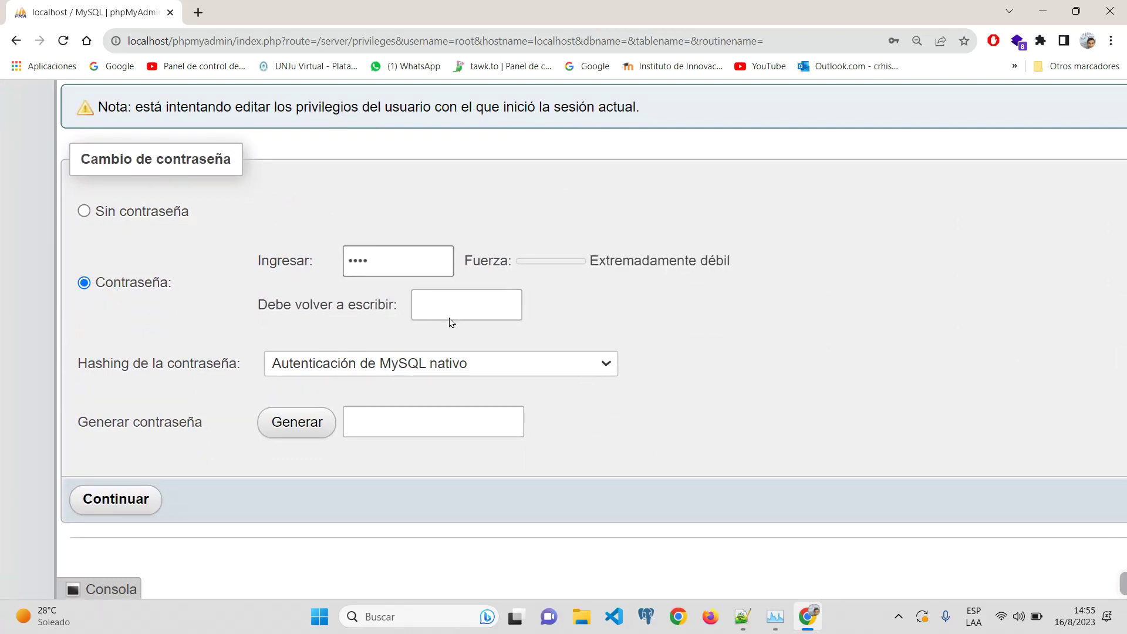
left_click(449, 303)
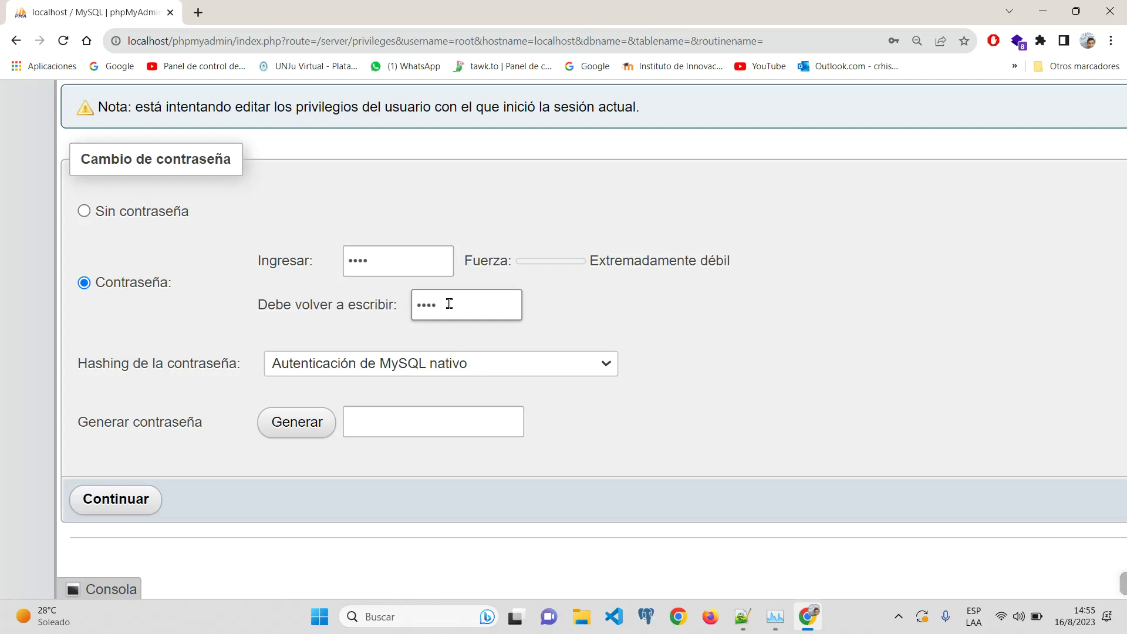
left_click(102, 501)
key("Return")
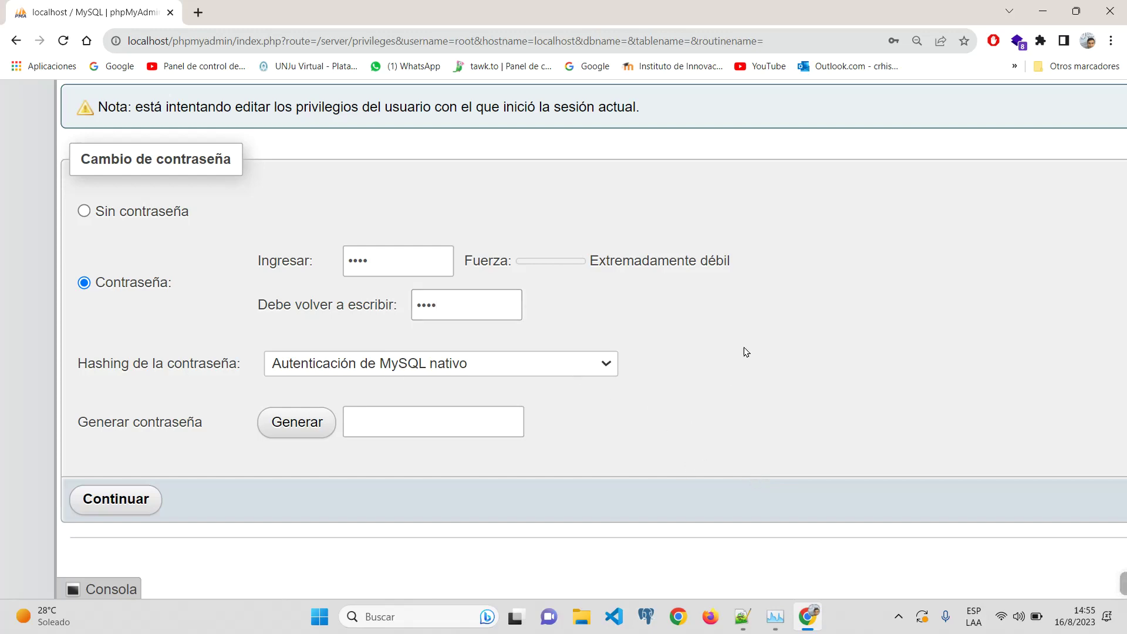
key("ctrl+minus")
key("ctrl+minus")
key("ctrl+minus")
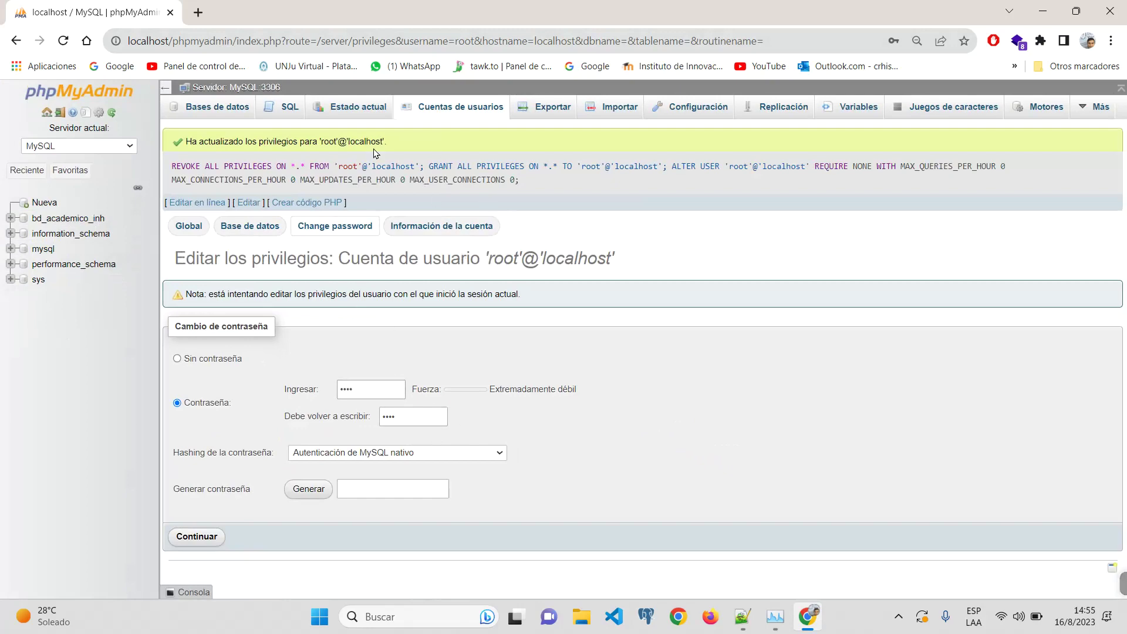
Step: Go back to the Cuentas de usuarios overview listing all server accounts
left_click(405, 108)
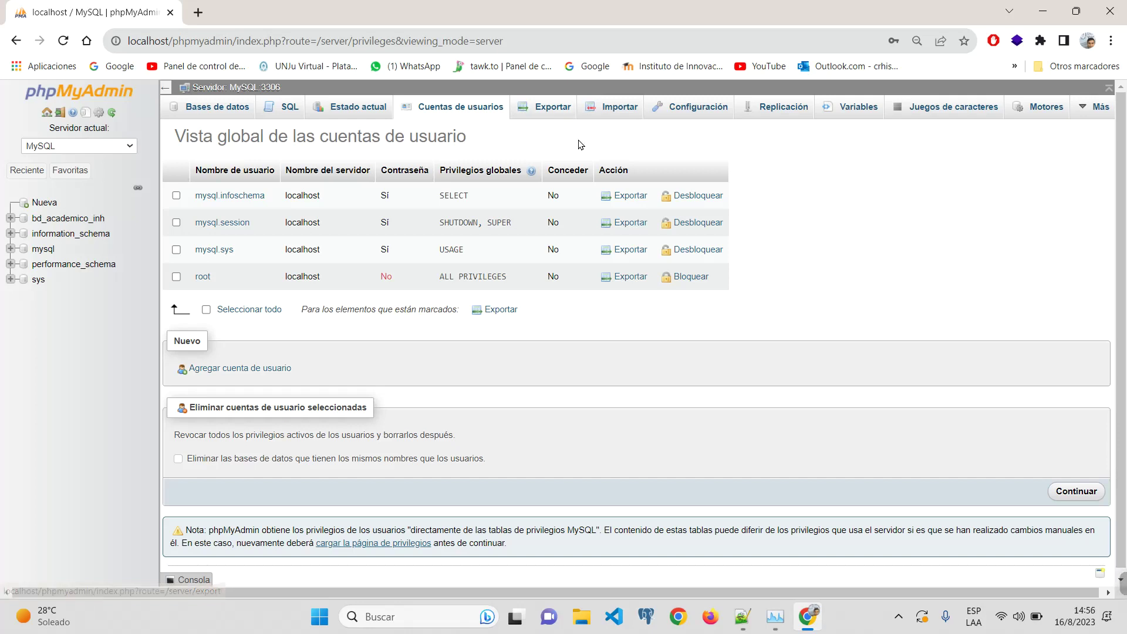
Step: Open the server Importar page and set the Formato to CSV
left_click(549, 111)
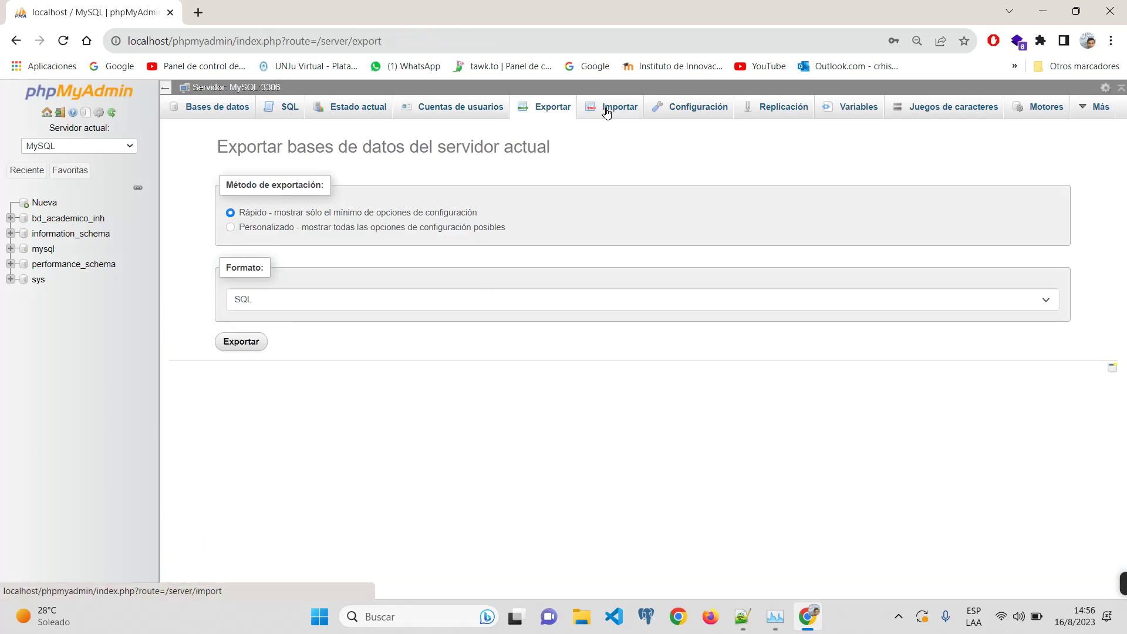
left_click(610, 110)
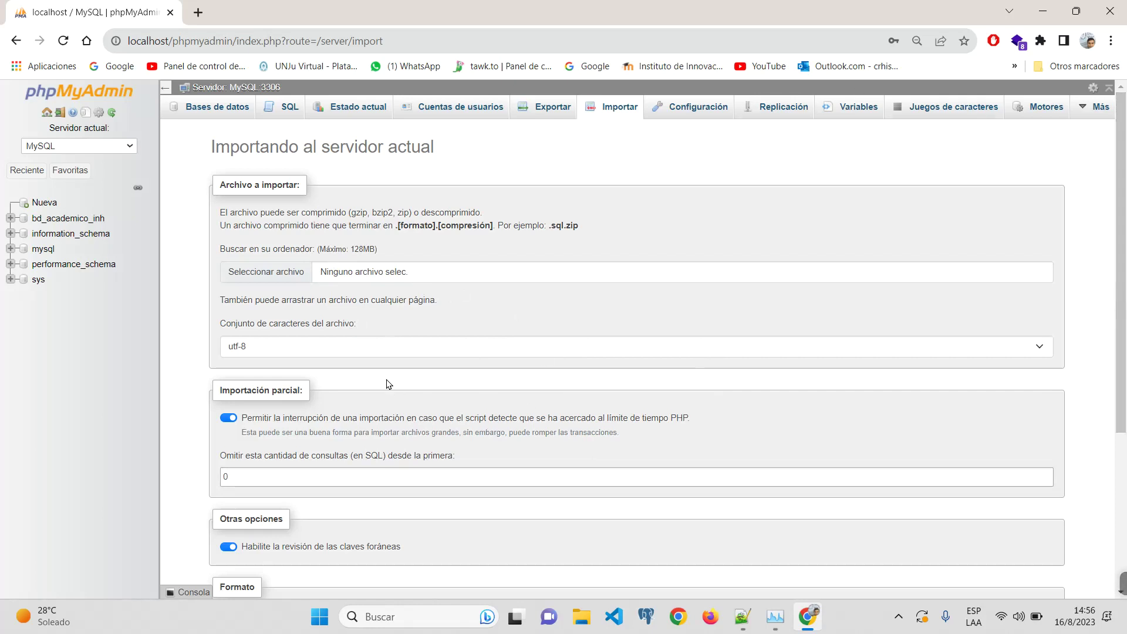
scroll(561, 434, "down", 3)
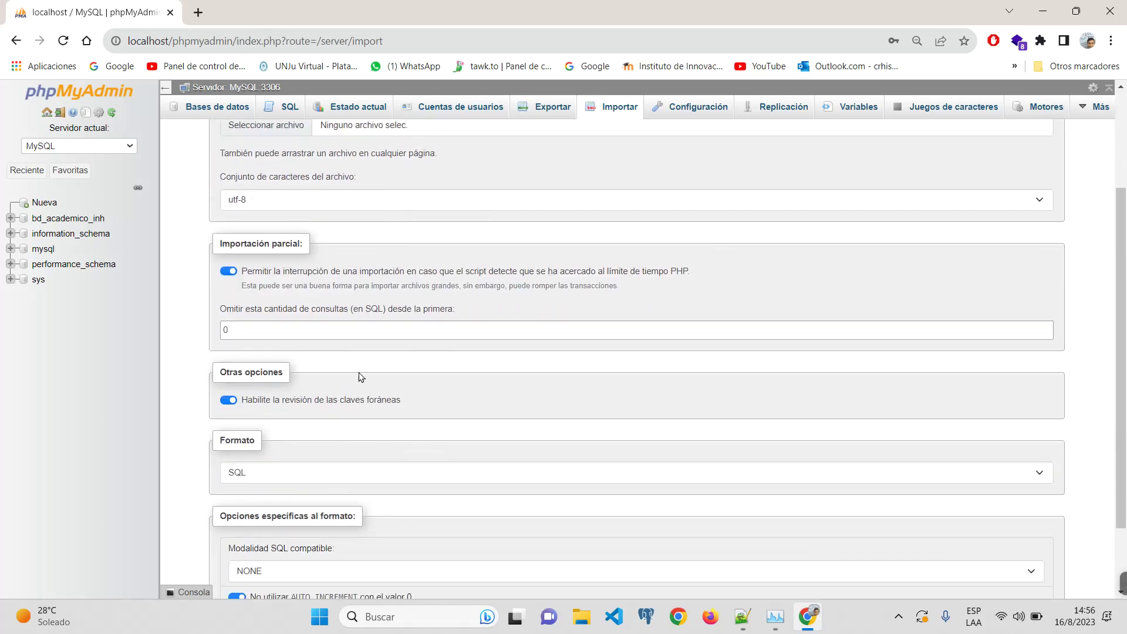
scroll(277, 390, "up", 3)
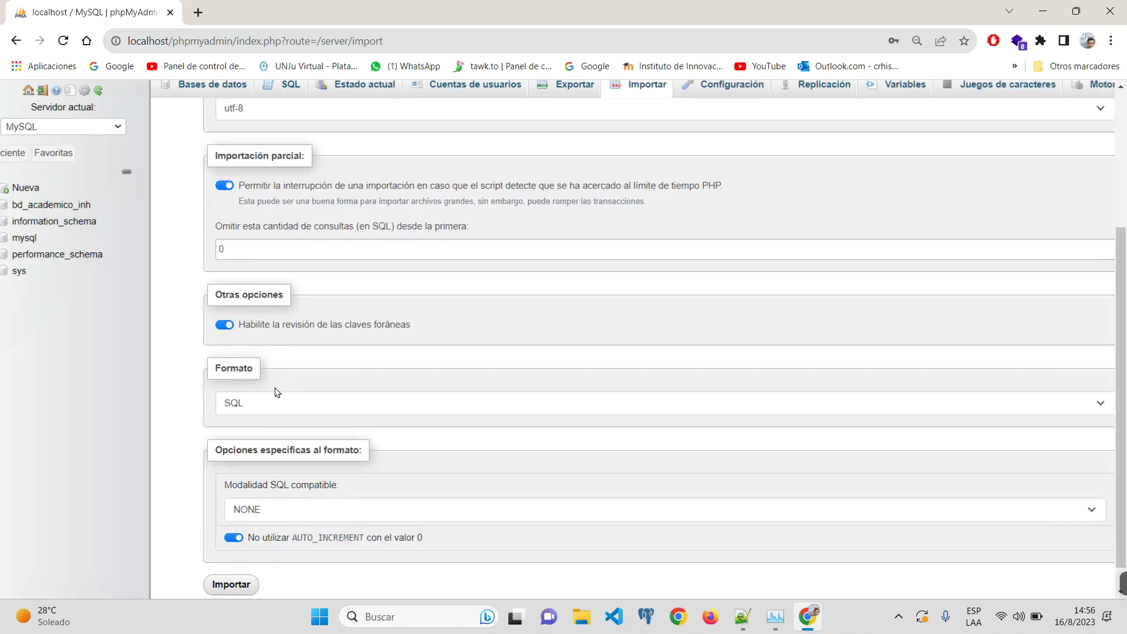
left_click(263, 426)
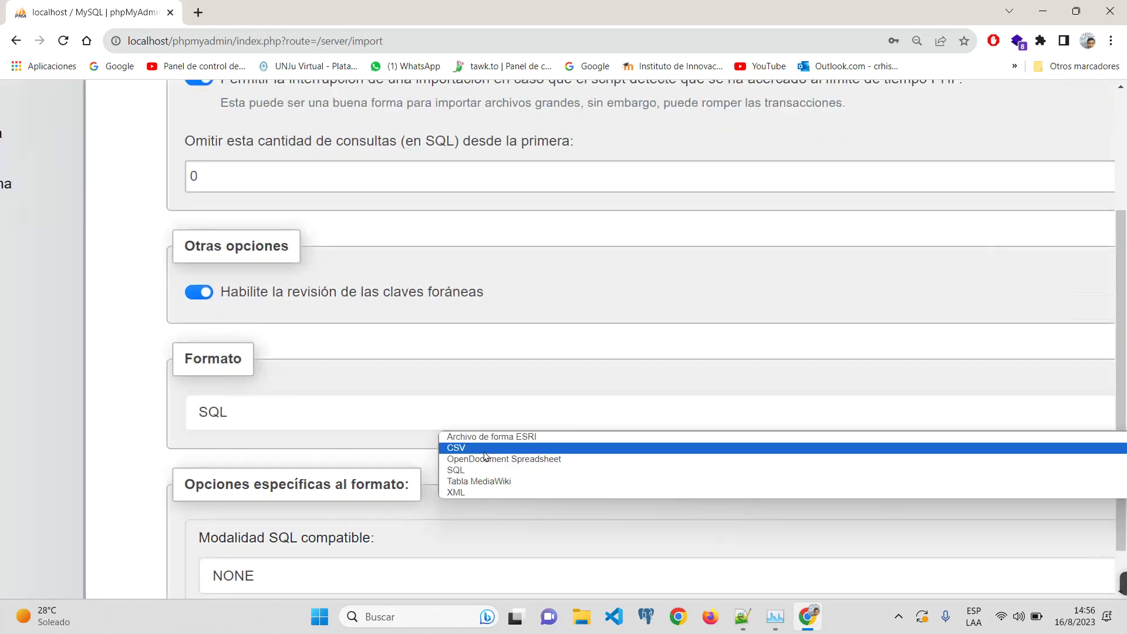
left_click(484, 448)
scroll(299, 188, "up", 3)
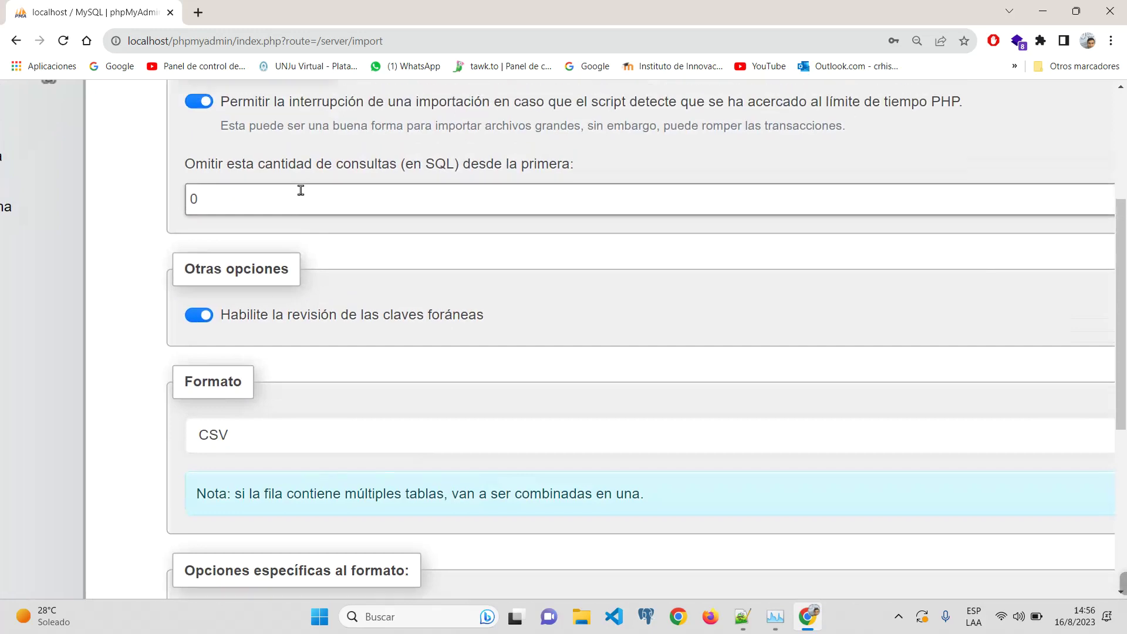
scroll(265, 236, "down", 5)
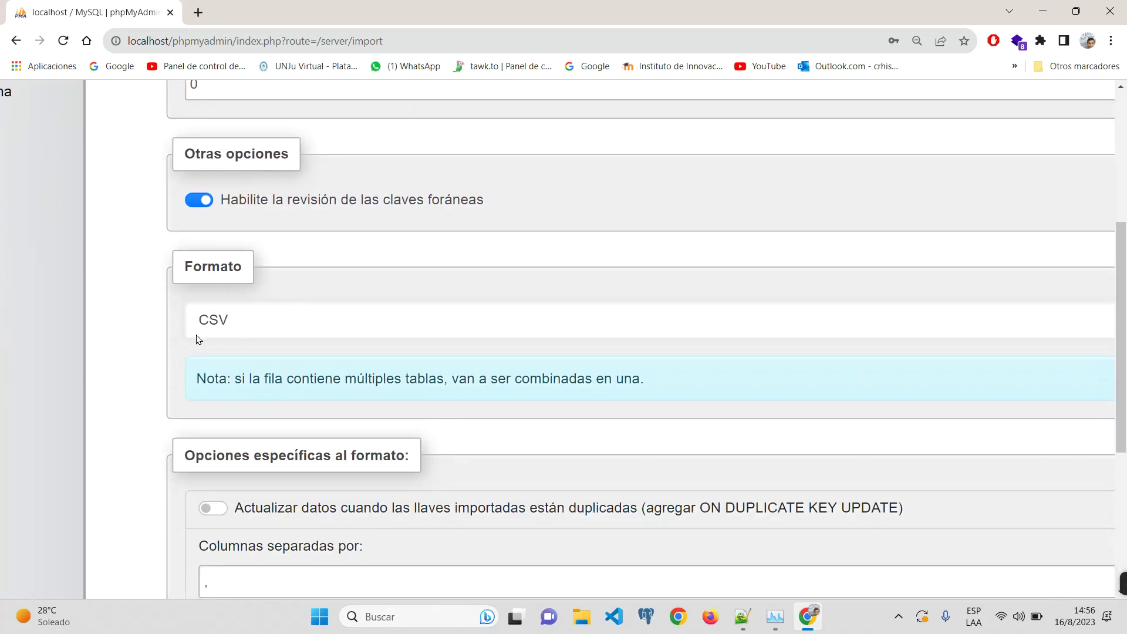
left_click(250, 318)
left_click(294, 343)
Step: Review the CSV options: comma column separator and double-quote enclosure
key("ctrl+minus")
key("ctrl+minus")
key("ctrl+minus")
scroll(235, 329, "down", 8)
scroll(235, 294, "up", 4)
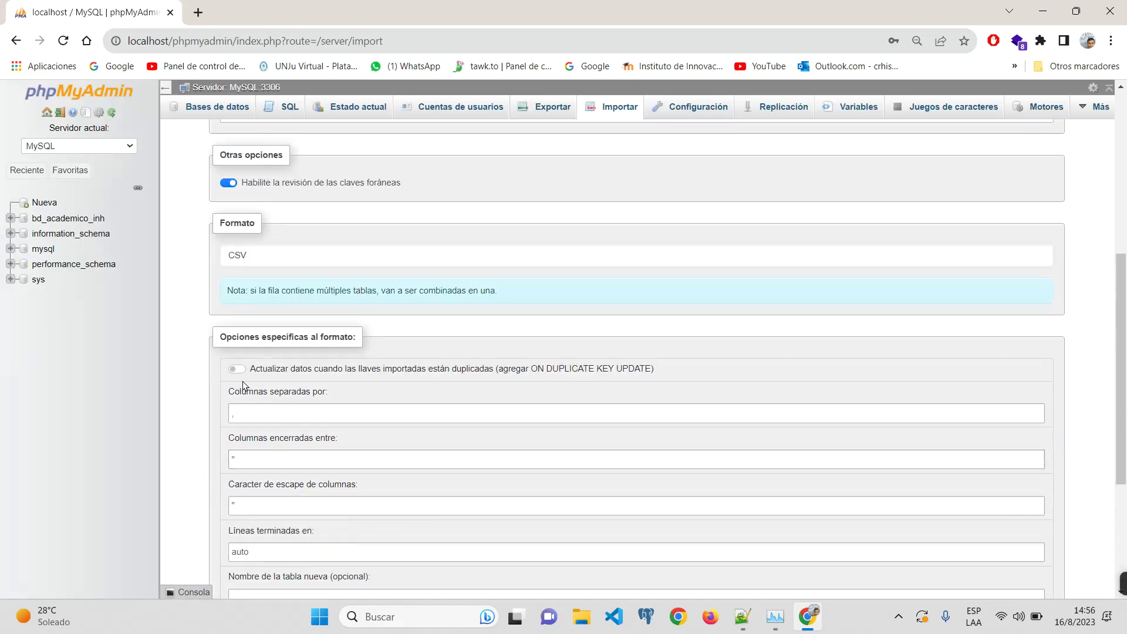
key("ctrl+plus")
key("ctrl+plus")
key("ctrl+plus")
key("ctrl+plus")
key("ctrl+plus")
key("ctrl+plus")
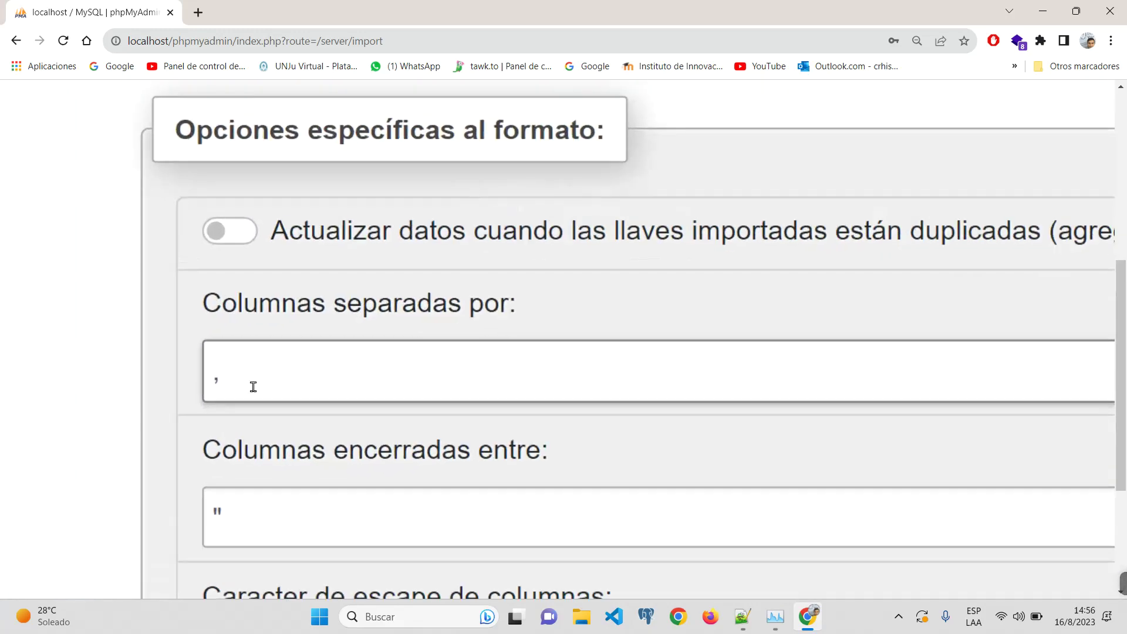
double_click(253, 387)
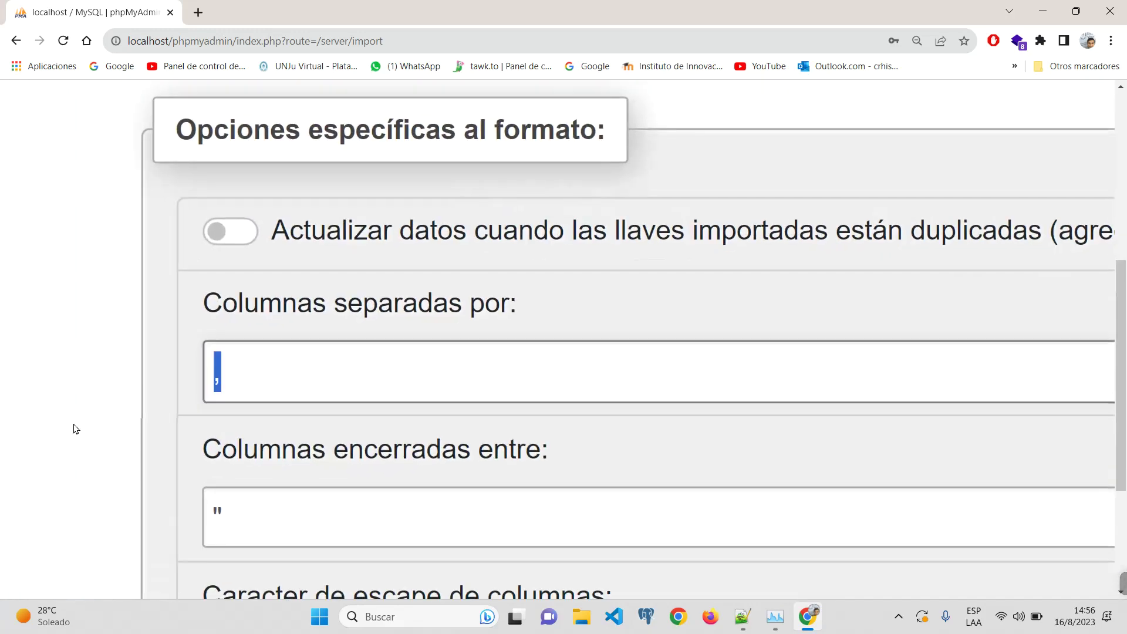
scroll(307, 392, "up", 5)
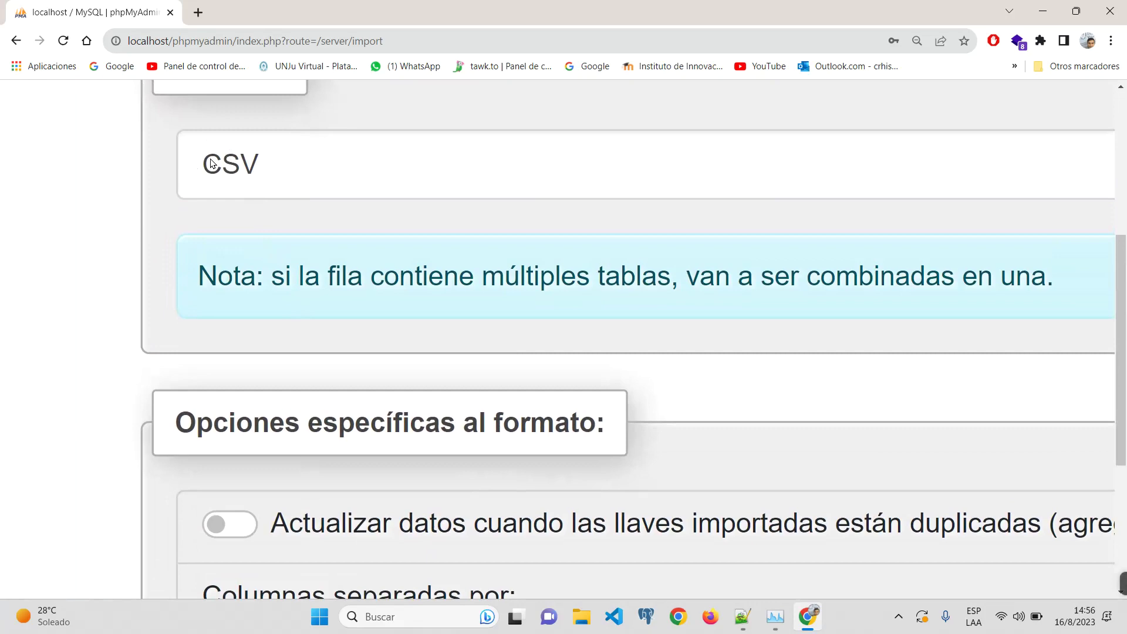
scroll(254, 350, "down", 5)
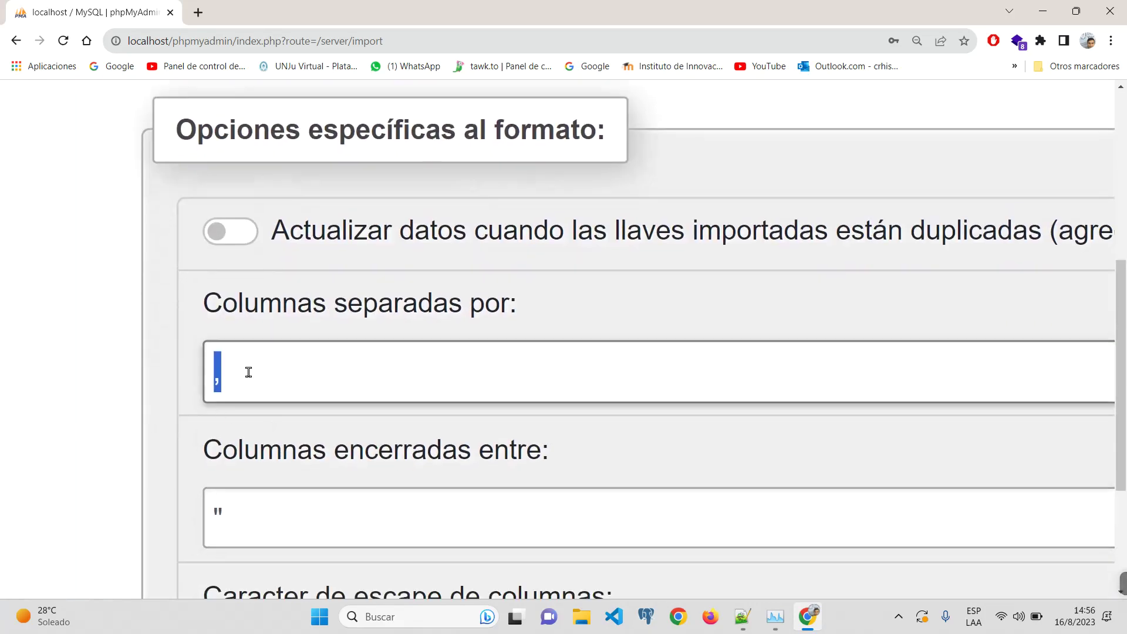
left_click(245, 370)
key("ctrl+minus")
key("ctrl+minus")
key("ctrl+minus")
key("ctrl+minus")
key("ctrl+minus")
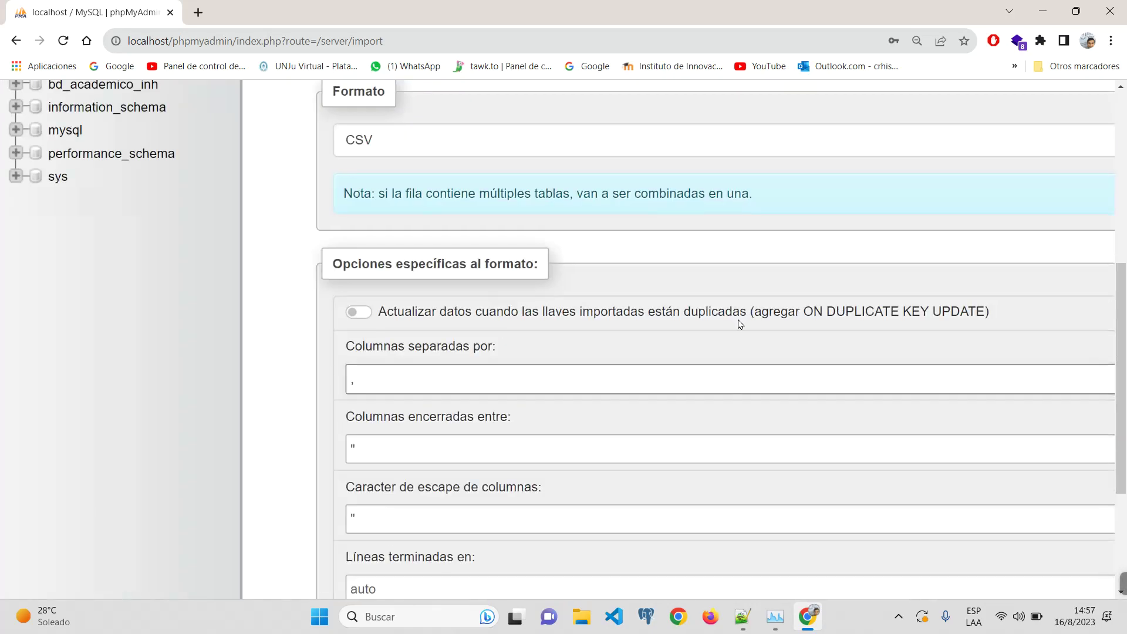
key("ctrl+minus")
key("ctrl+minus")
key("ctrl+minus")
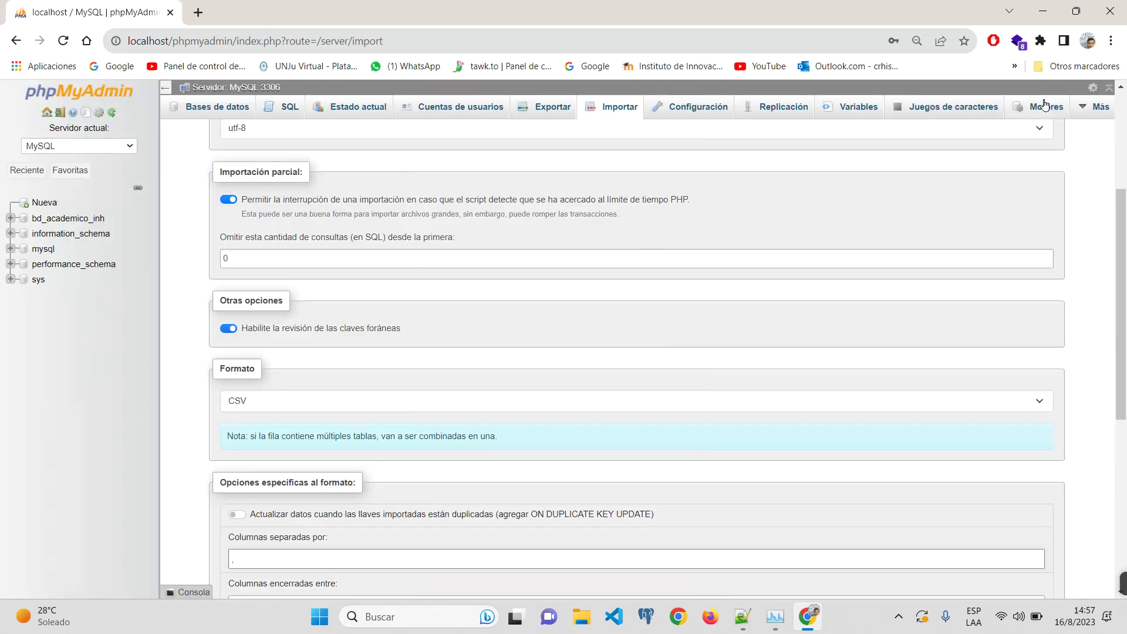
Step: Visit the storage engines list from Más, then return to the phpMyAdmin home page
left_click(1103, 108)
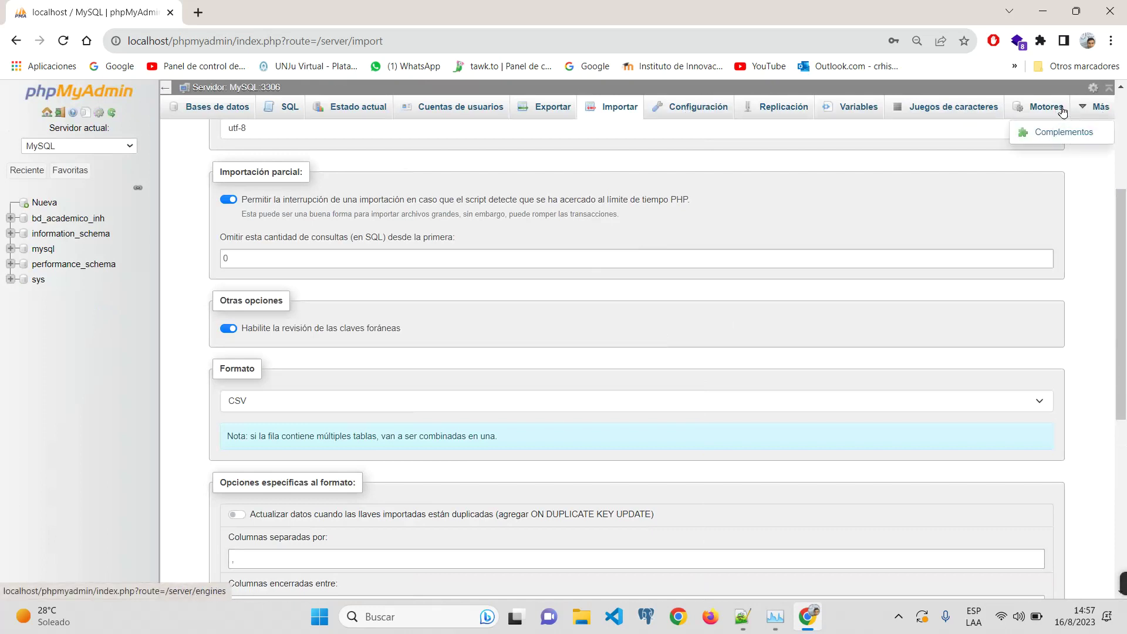
left_click(1062, 111)
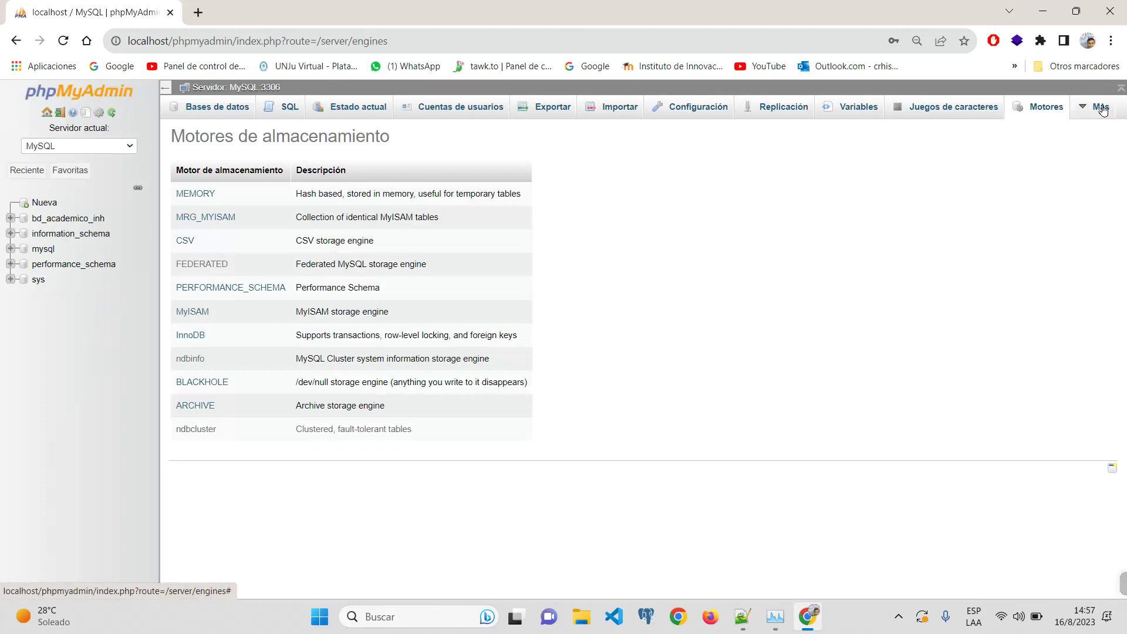
left_click(1100, 108)
left_click(50, 203)
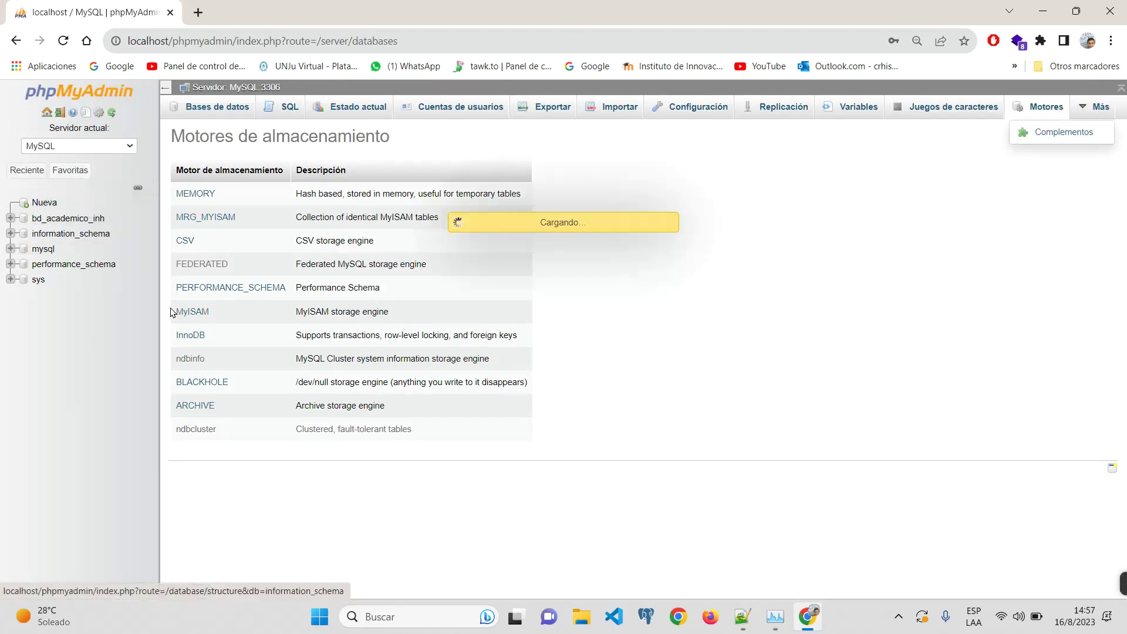
left_click(33, 98)
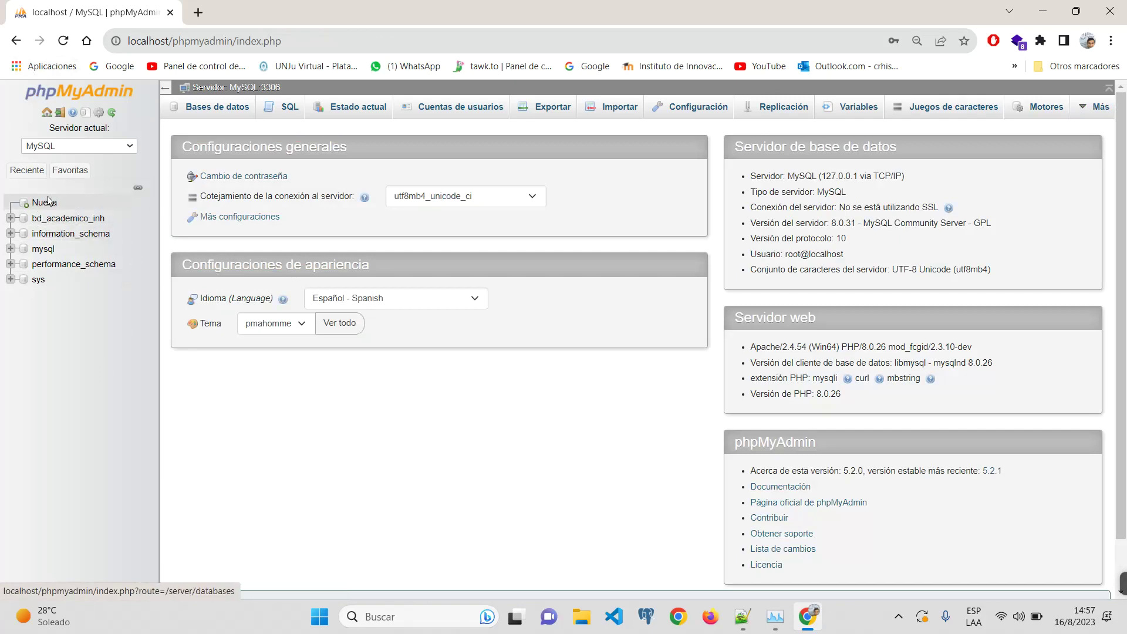
key("ctrl+plus")
key("ctrl+plus")
key("ctrl+plus")
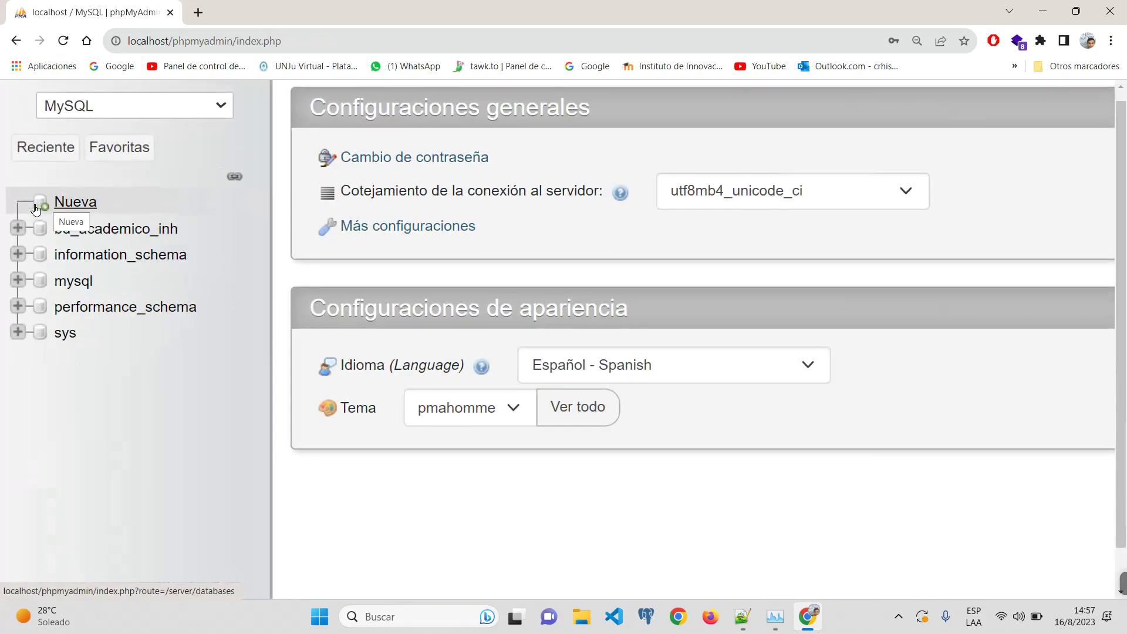
Step: Enter bd_programacion3_2023 as the new database name, correcting a typo
left_click(45, 203)
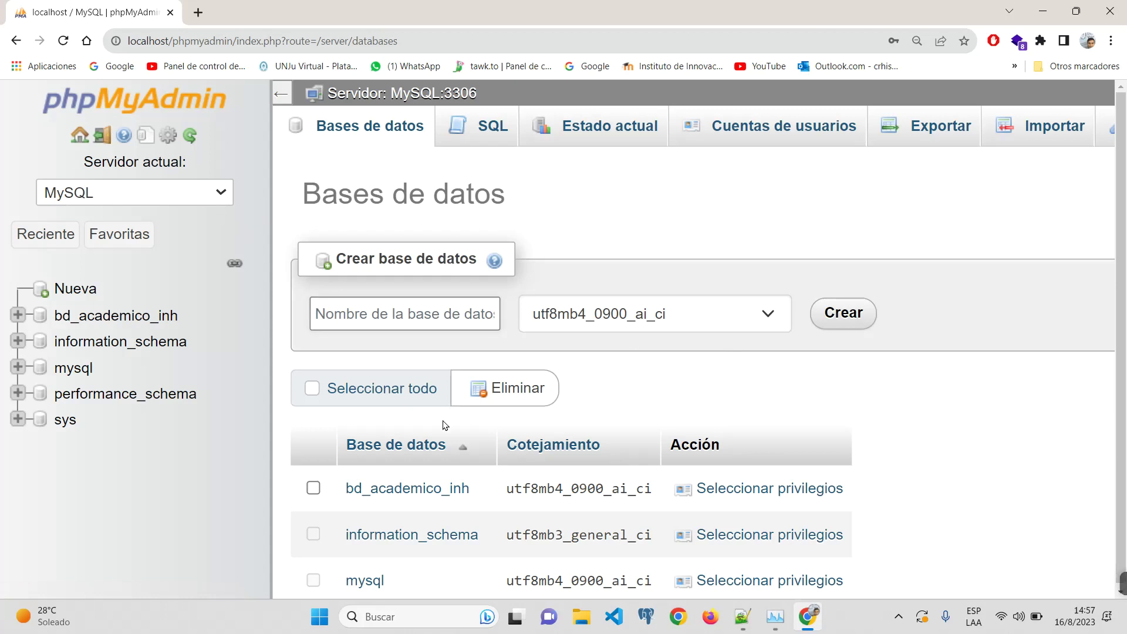
type("bd_")
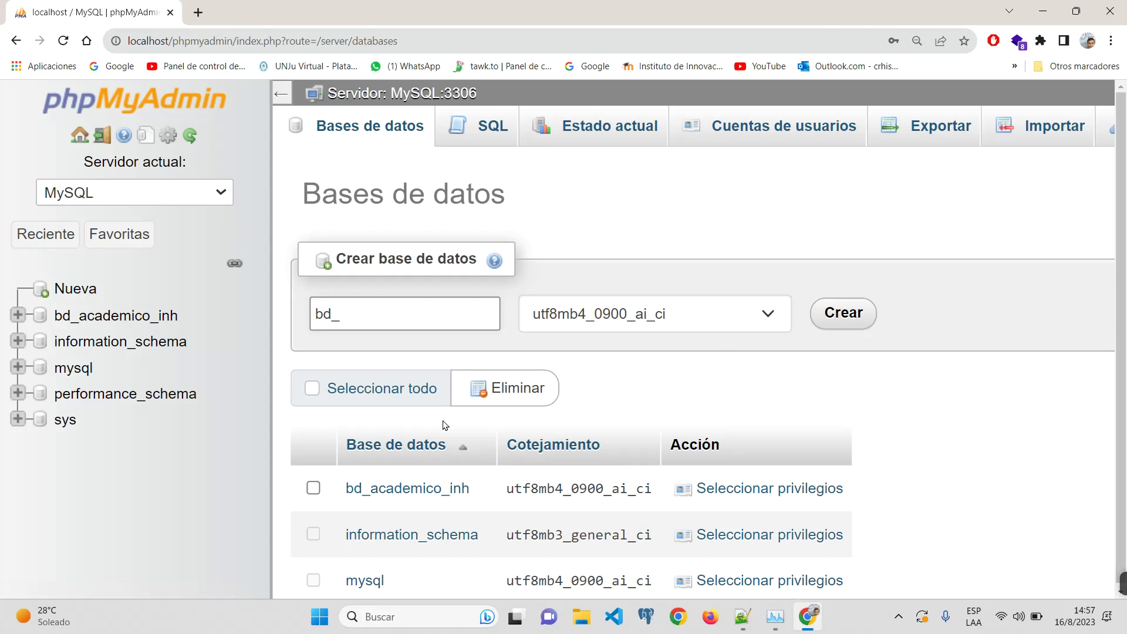
type("programacion13")
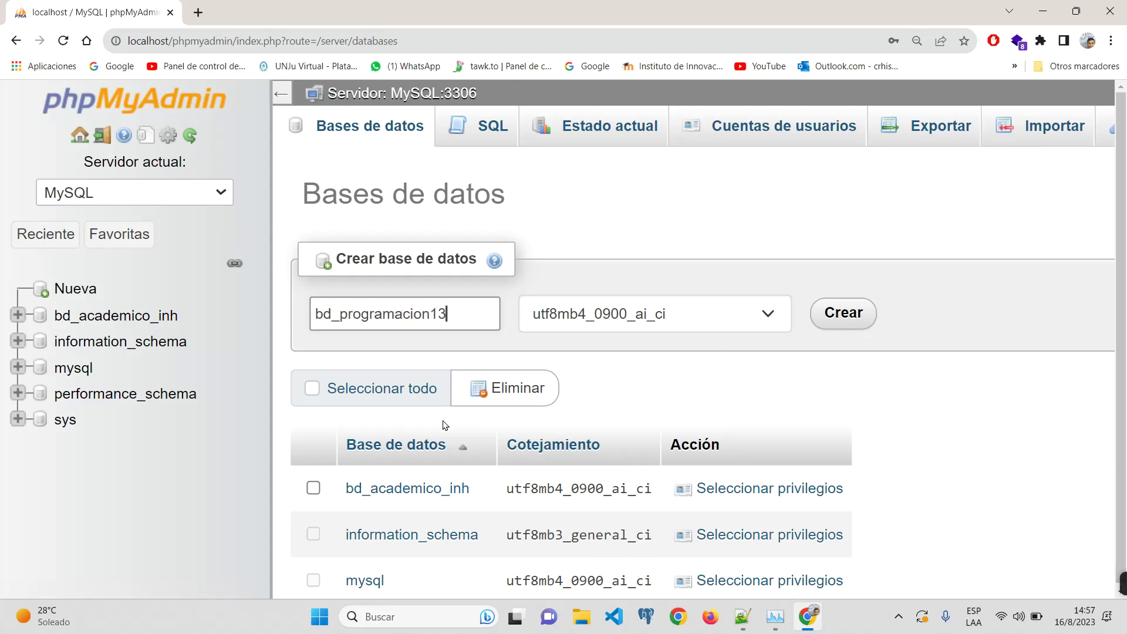
key("BackSpace")
key("BackSpace")
type("3_2023")
key("ctrl+f")
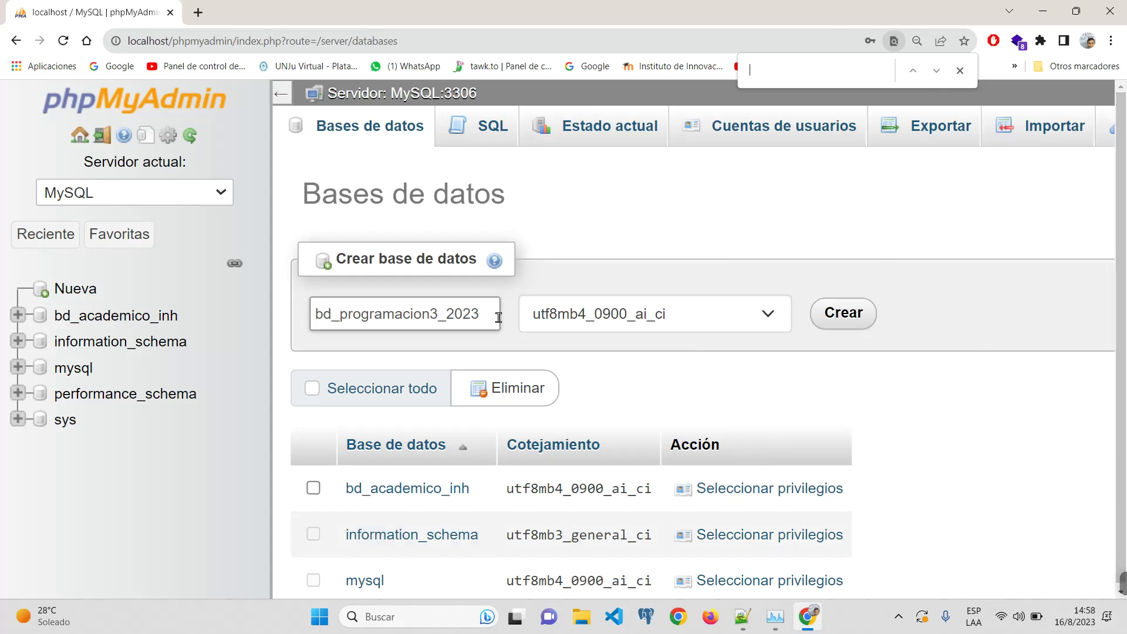
left_click_drag(498, 317, 314, 318)
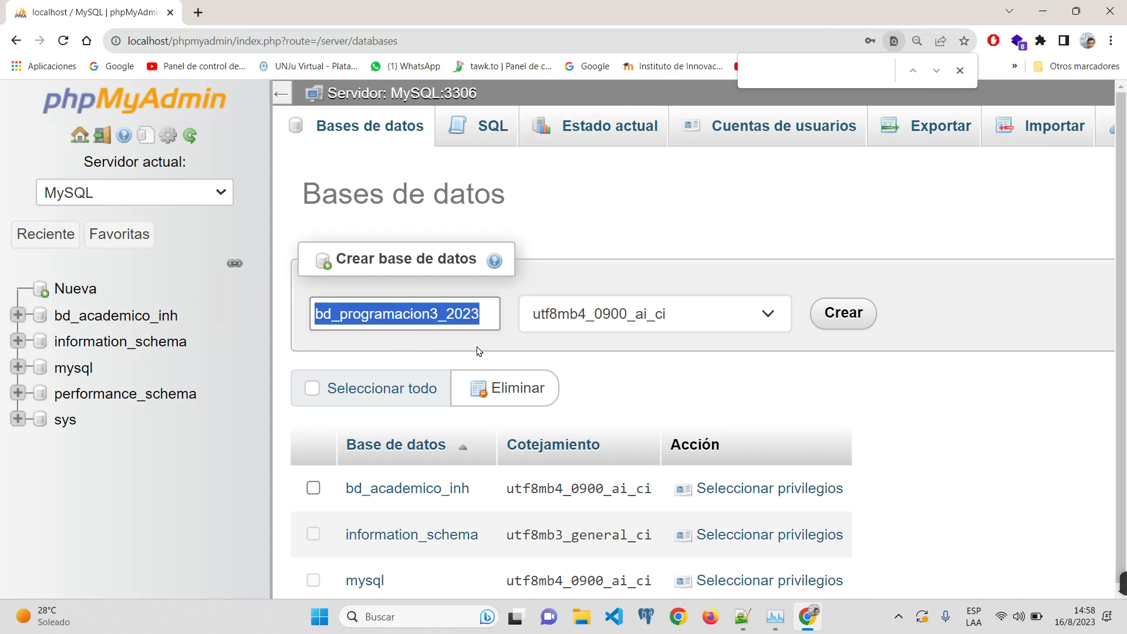
left_click(477, 314)
double_click(368, 315)
Step: Keep the utf8mb4_0900_ai_ci collation and create the bd_programacion3_2023 database
scroll(766, 309, "down", 1)
left_click(761, 248)
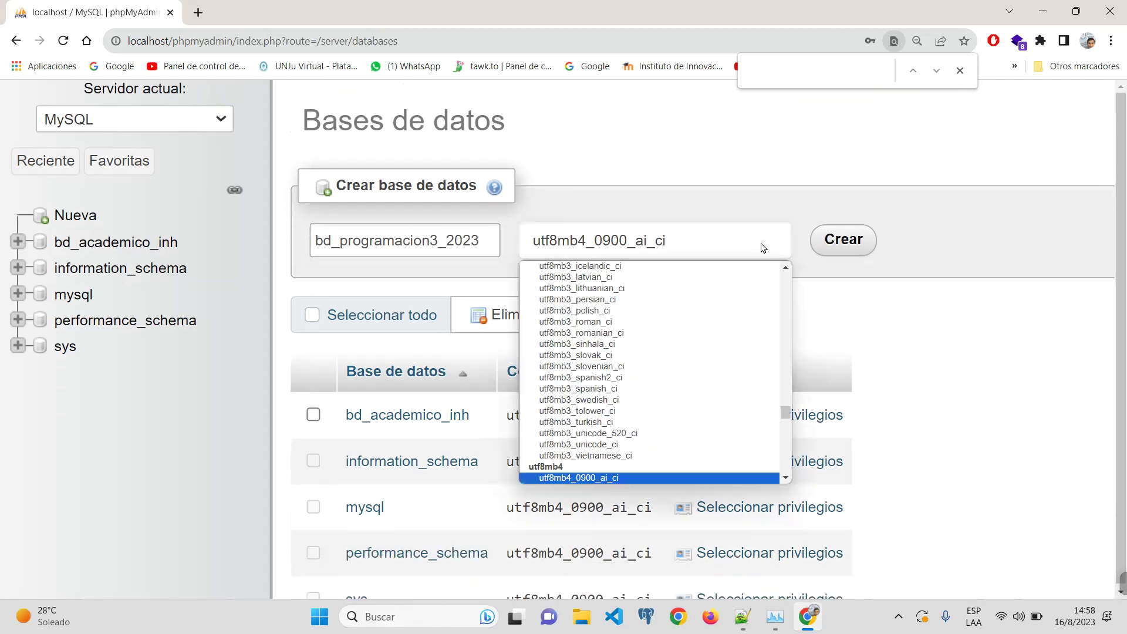
left_click(762, 247)
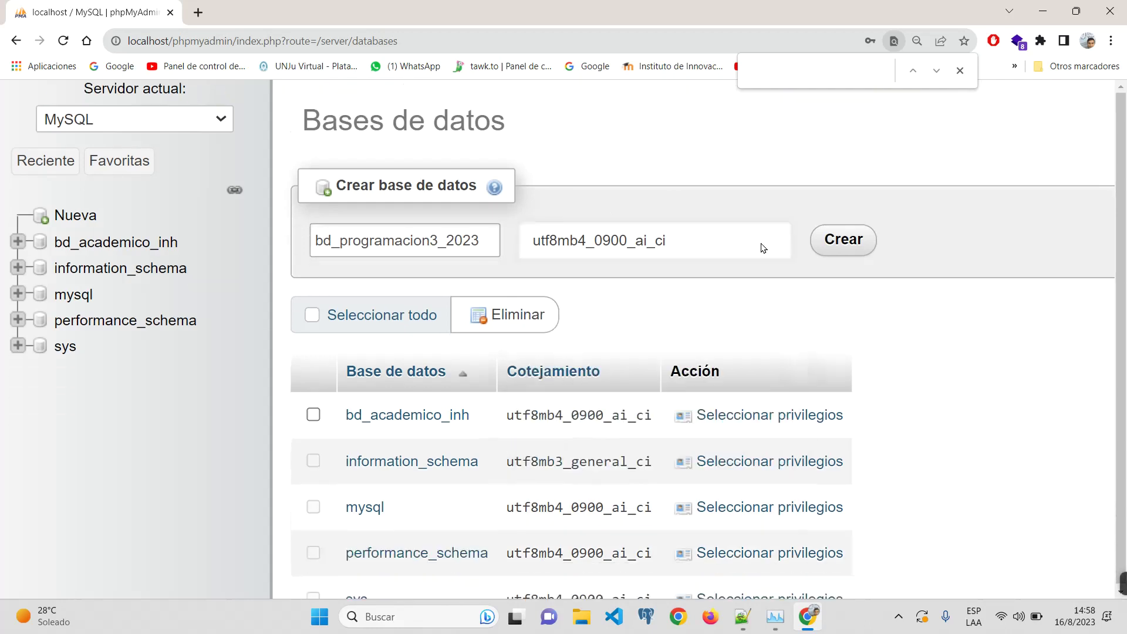
left_click(762, 247)
left_click(761, 247)
scroll(855, 206, "up", 1)
left_click(863, 312)
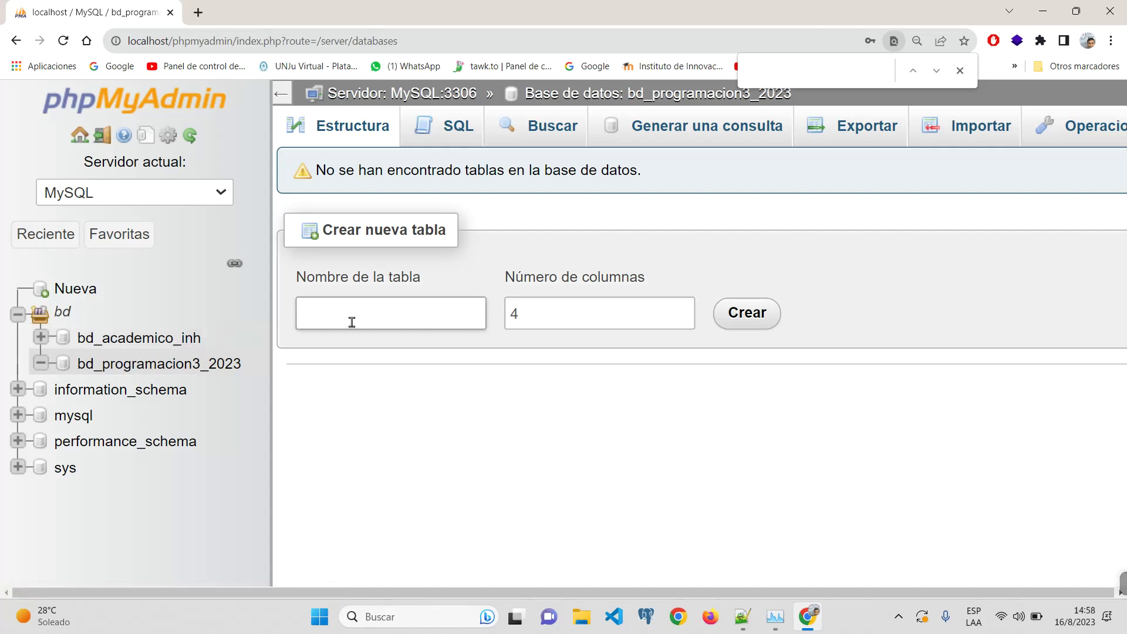
left_click(76, 289)
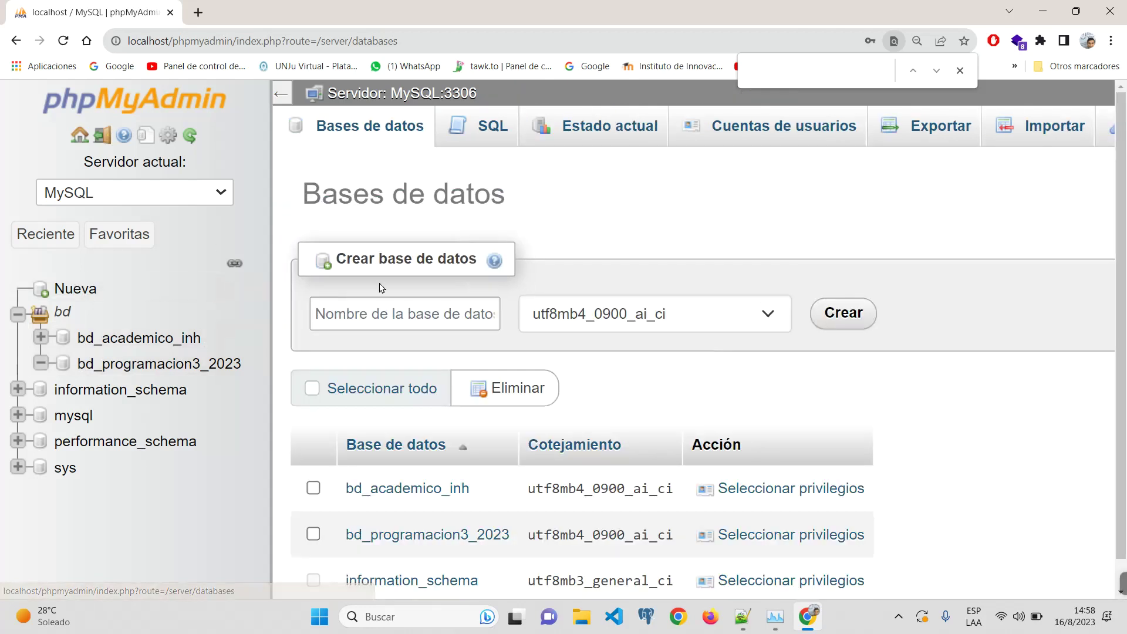
Step: Name a new database 'prueba' and create it
left_click(382, 315)
type("eja")
key("BackSpace")
key("BackSpace")
key("BackSpace")
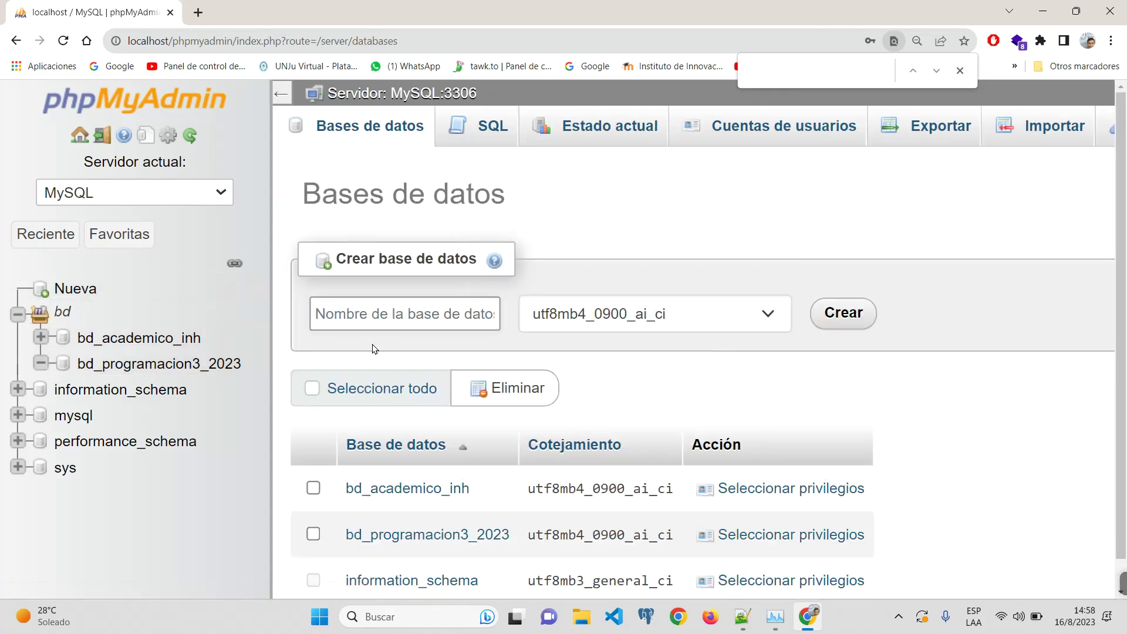
type("l")
key("BackSpace")
type("prueba")
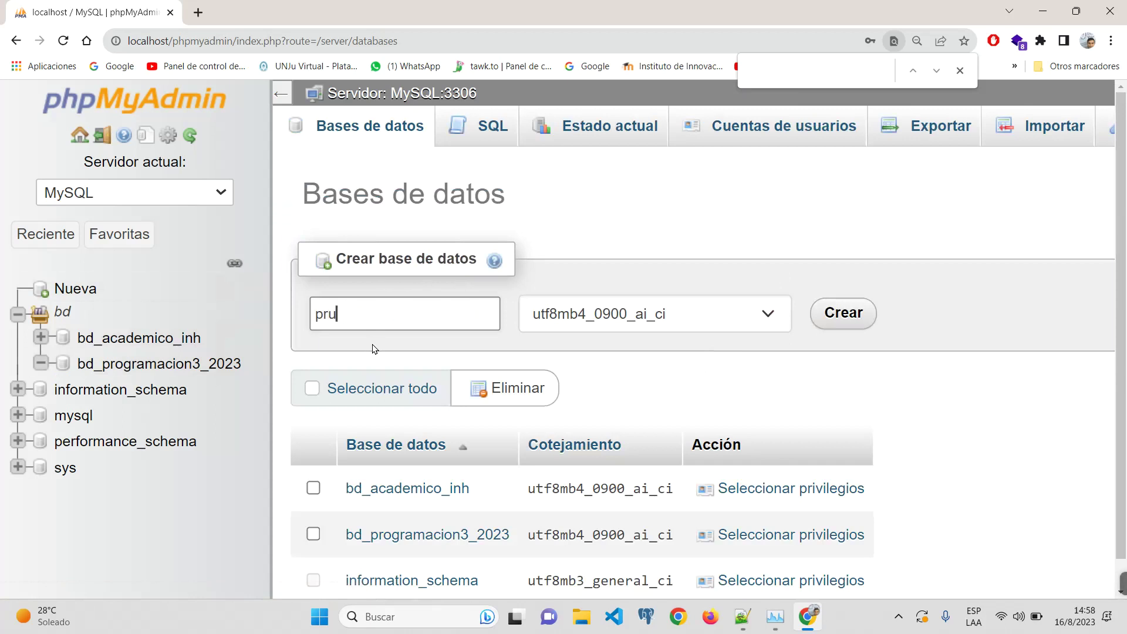
left_click(119, 234)
left_click(430, 315)
left_click(869, 310)
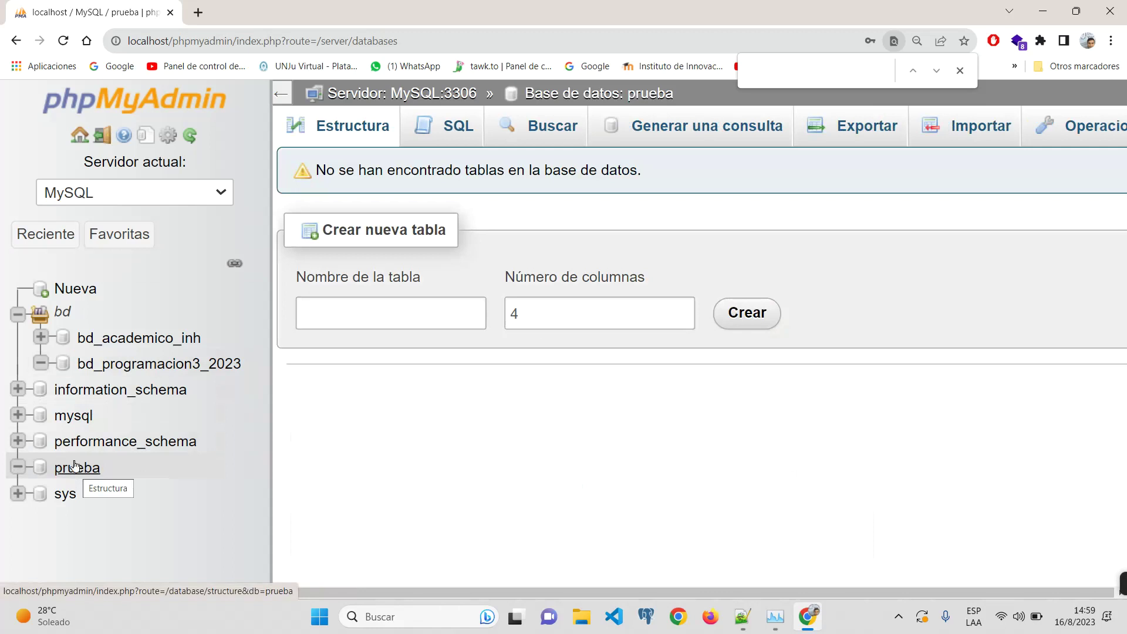
scroll(78, 464, "down", 3)
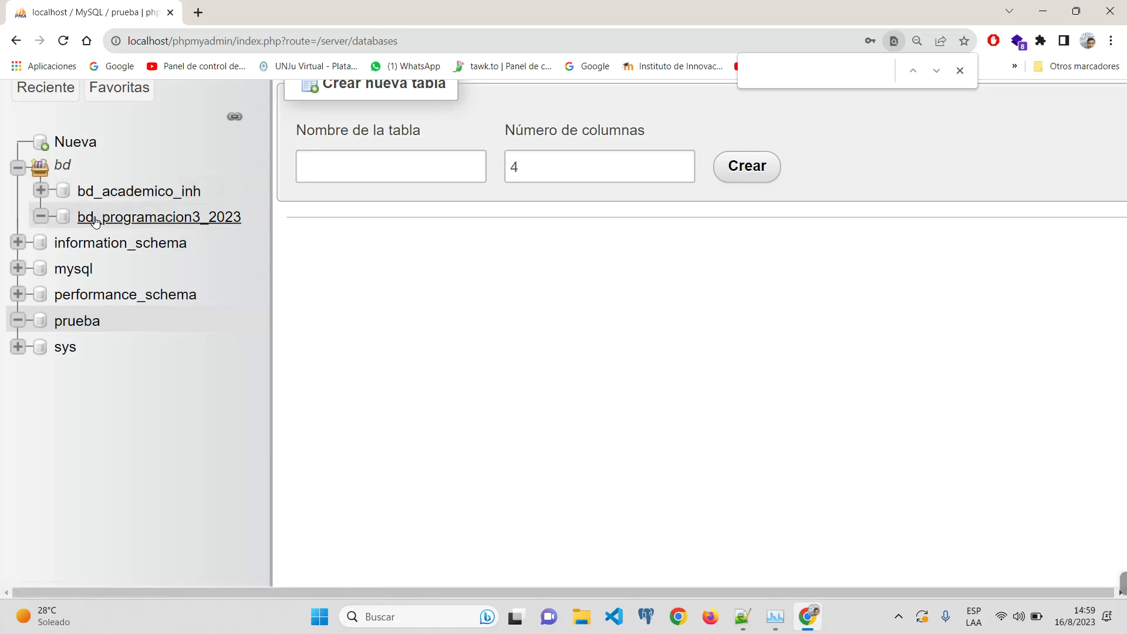
Step: Open bd_programacion3_2023 and reset the page zoom to normal size
left_click(94, 222)
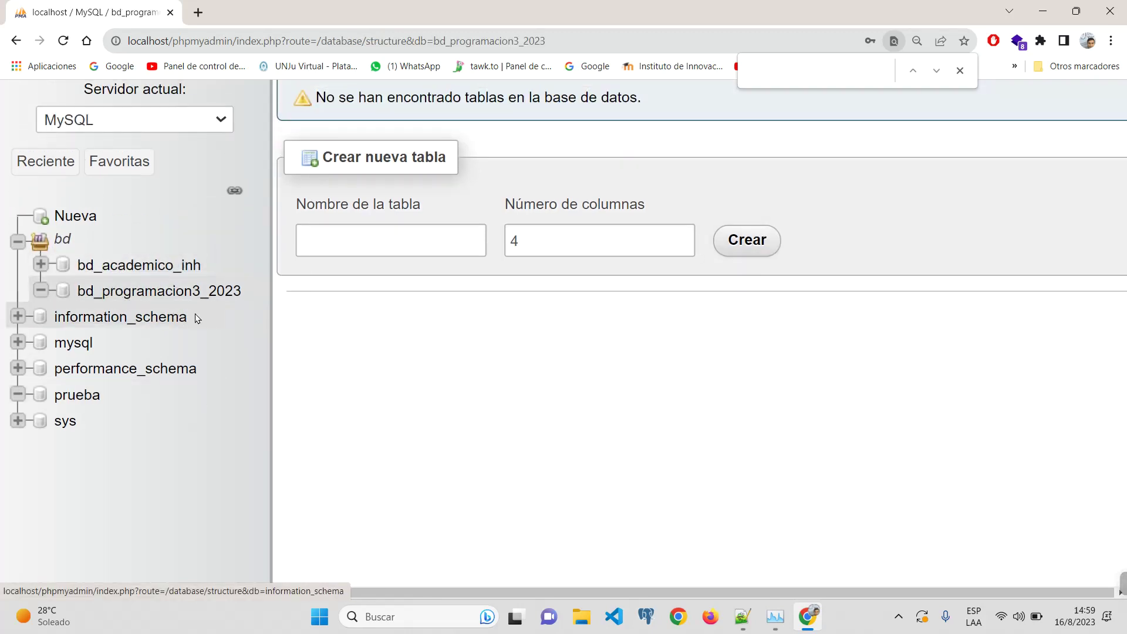
key("ctrl+0")
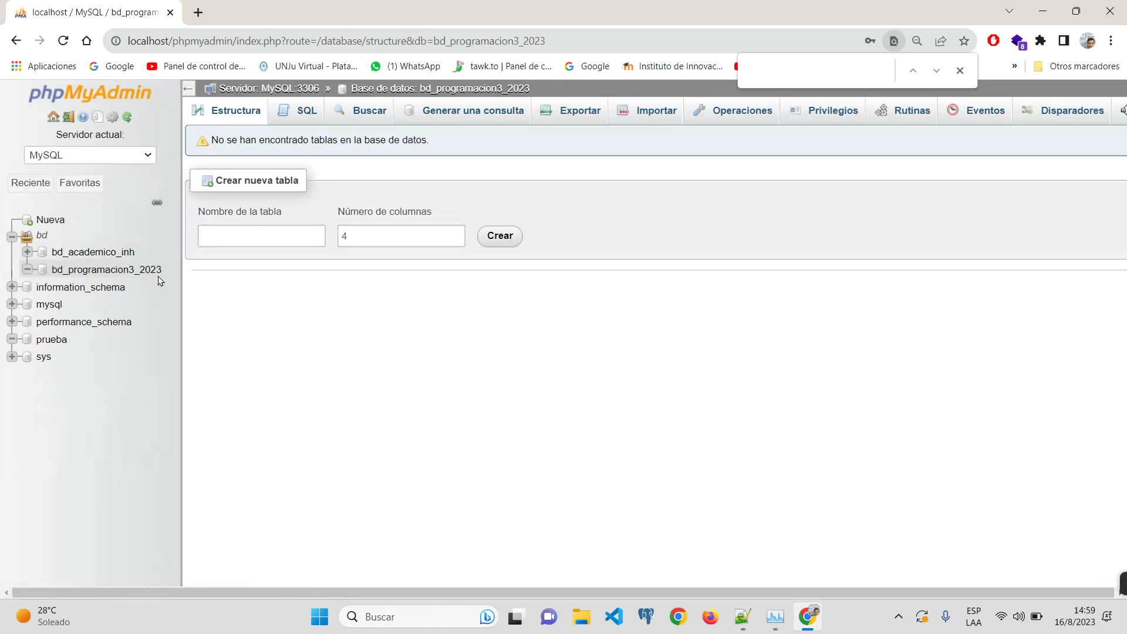
left_click(229, 232)
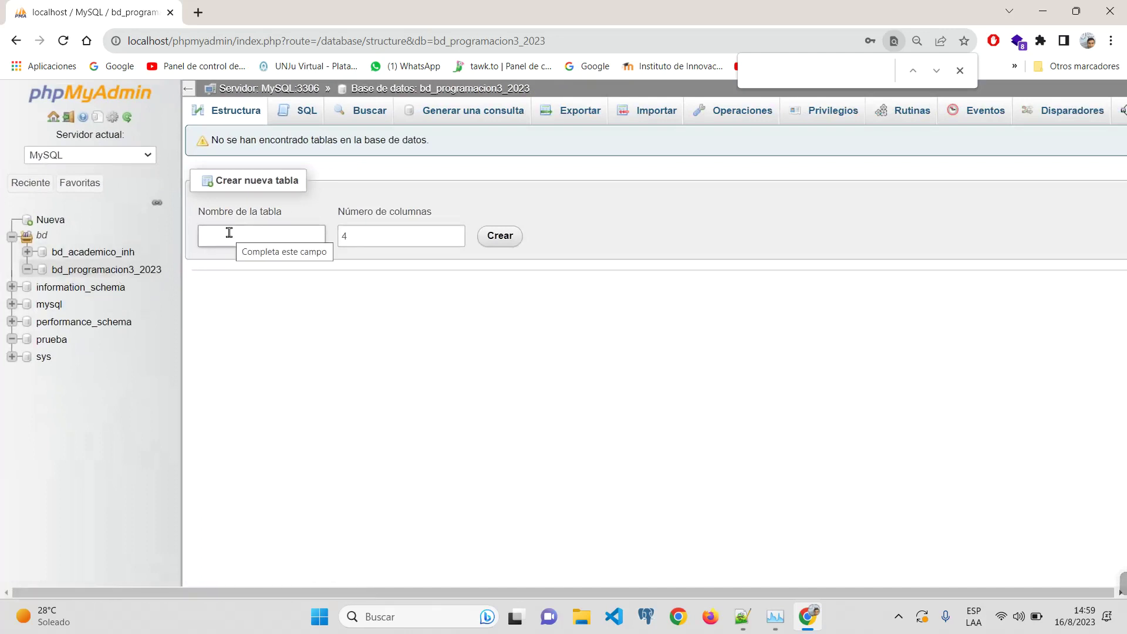
left_click_drag(280, 213, 181, 211)
left_click(452, 386)
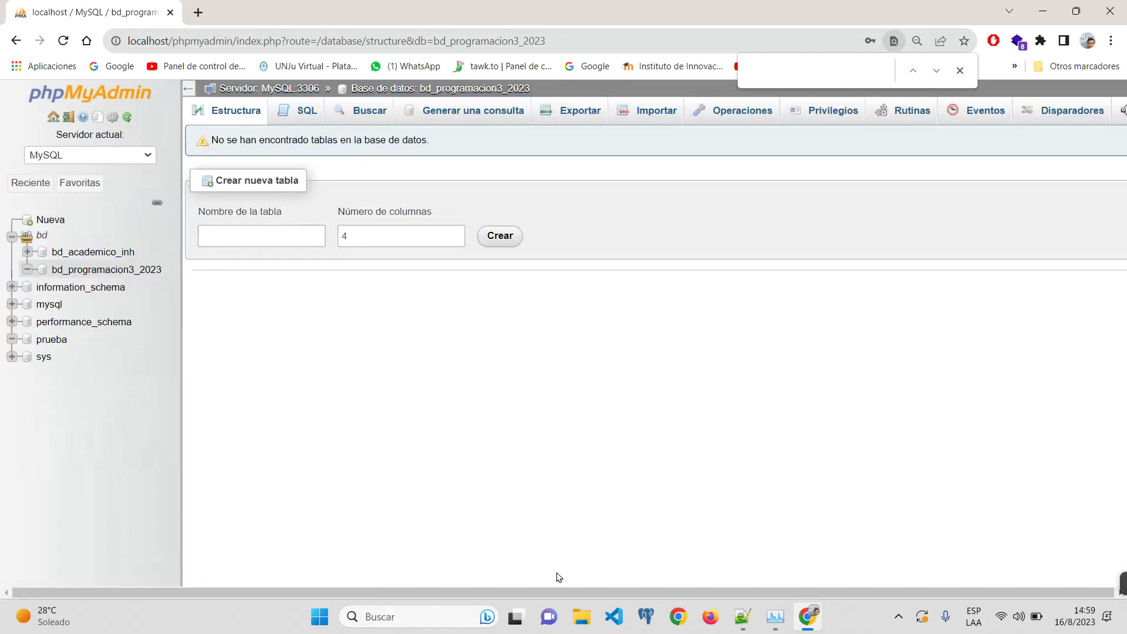
Step: Launch Pointofix from the taskbar search and expand its drawing palette
left_click(448, 621)
type("po")
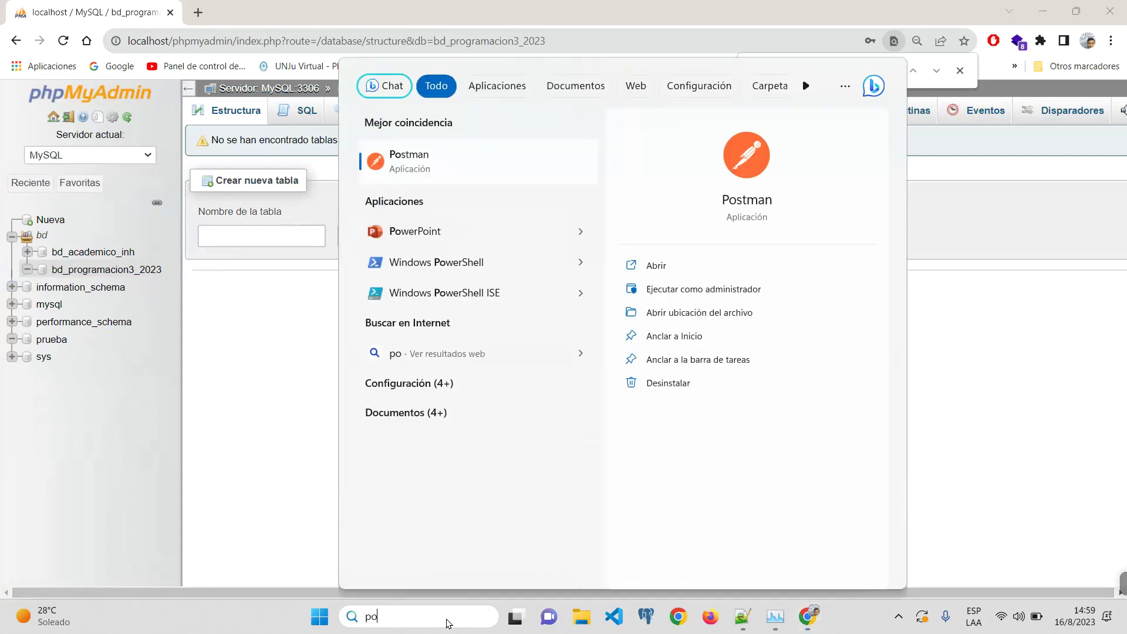
type("in")
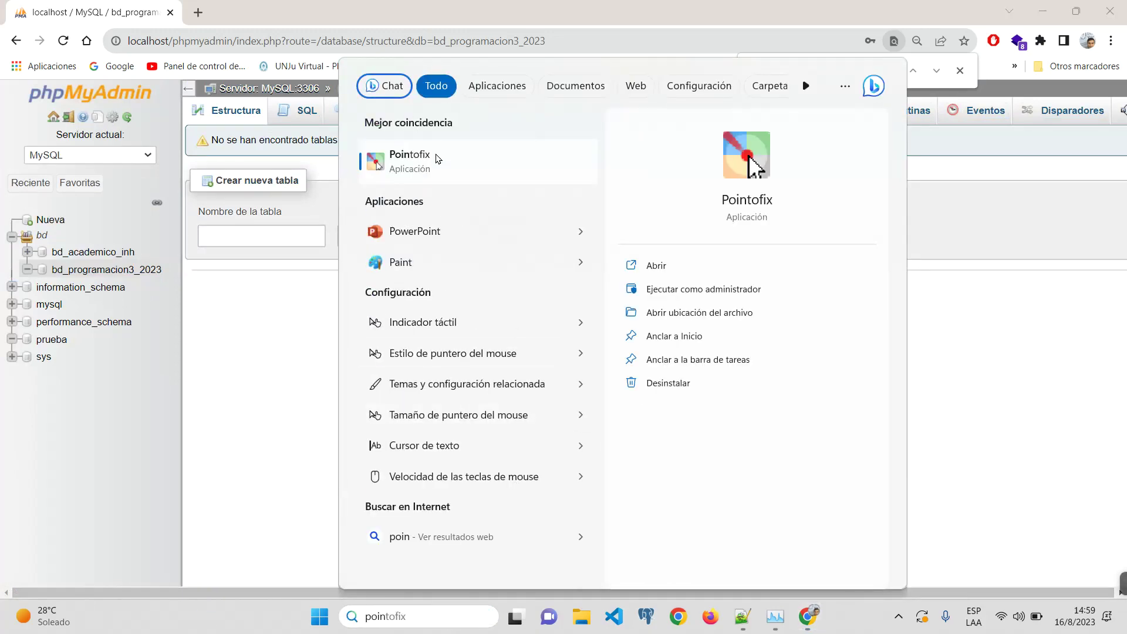
left_click(432, 163)
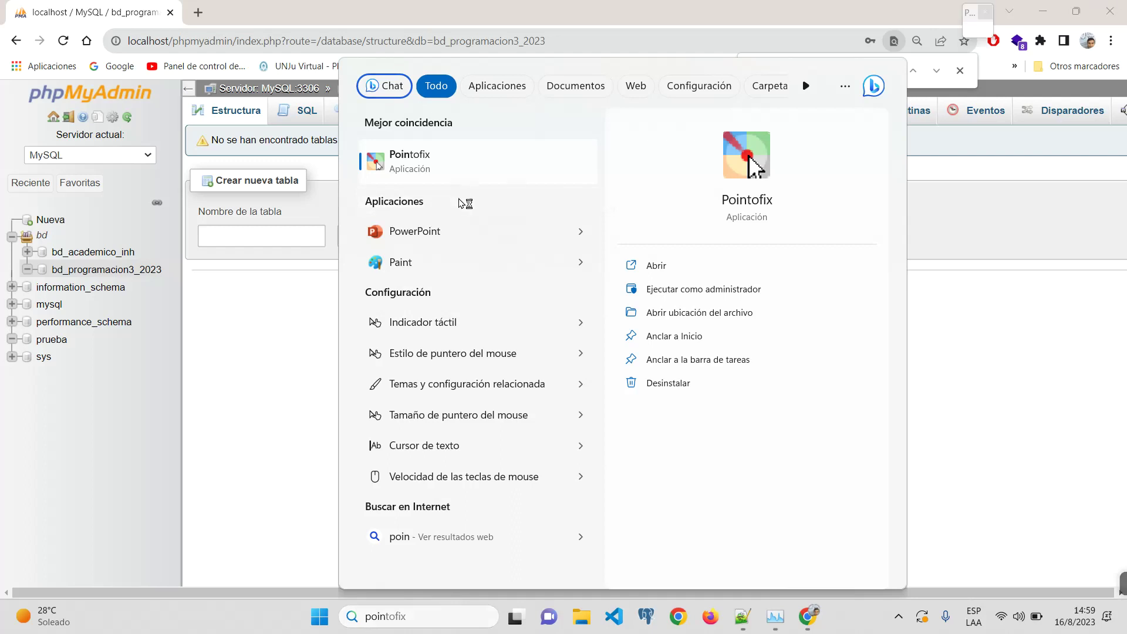
left_click(948, 140)
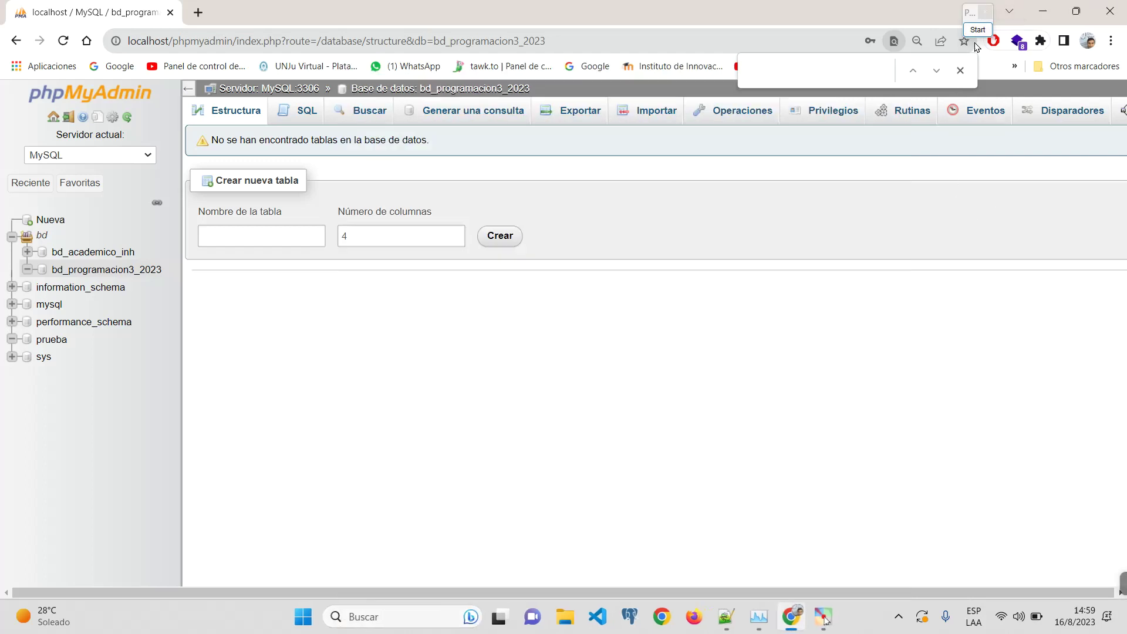
left_click(978, 31)
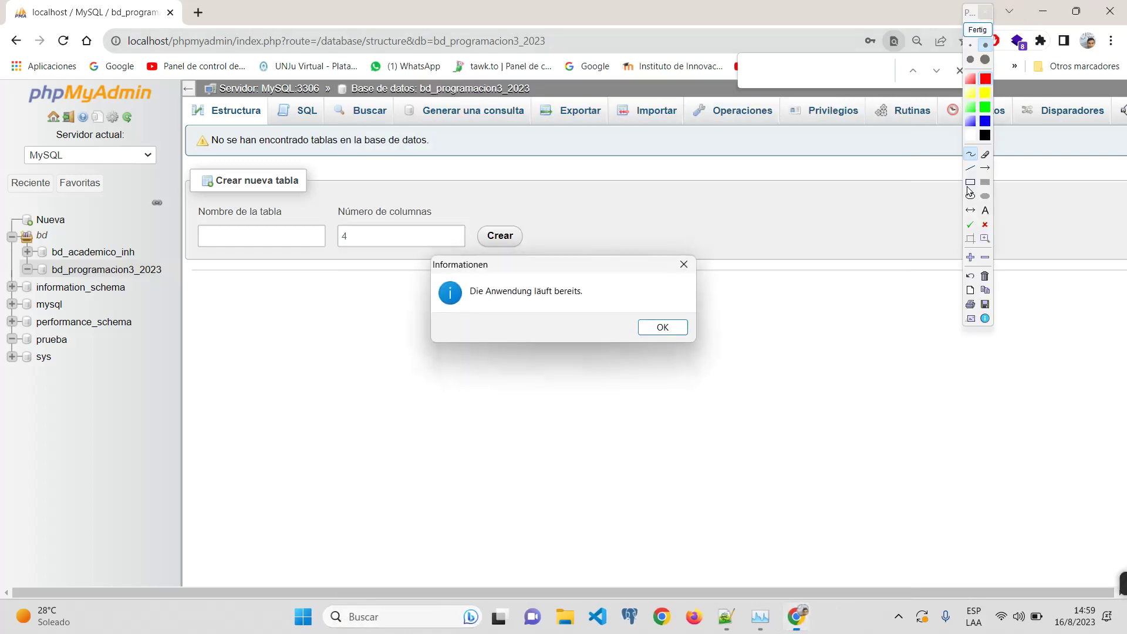
Step: Draw a red frame over the page with a first blue box marked T inside
key("Return")
left_click(971, 182)
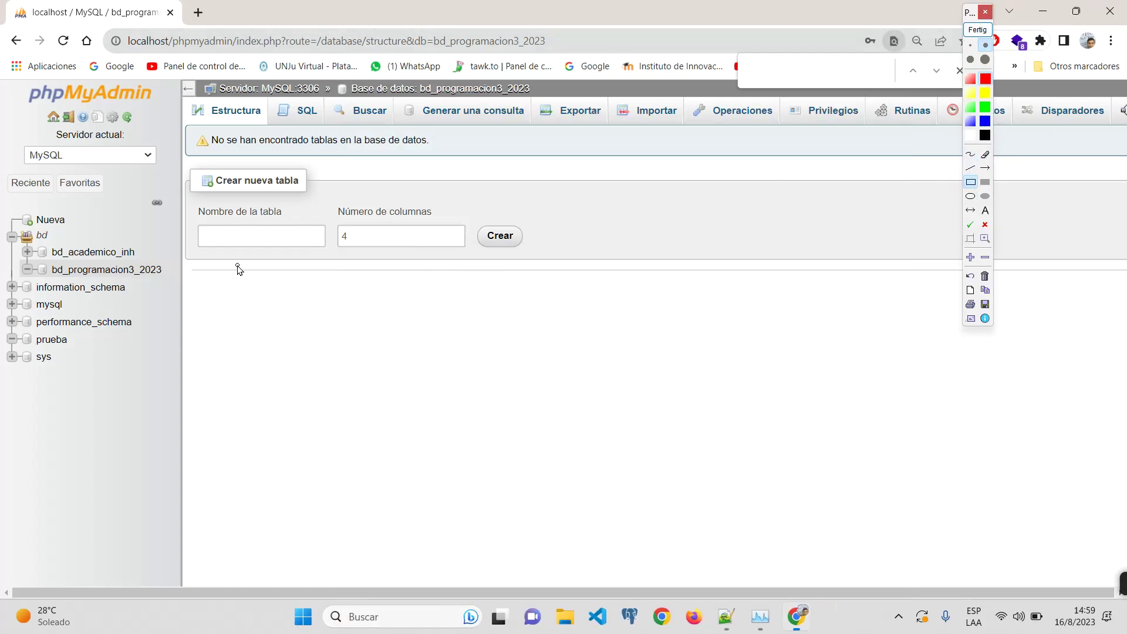
left_click_drag(237, 266, 959, 541)
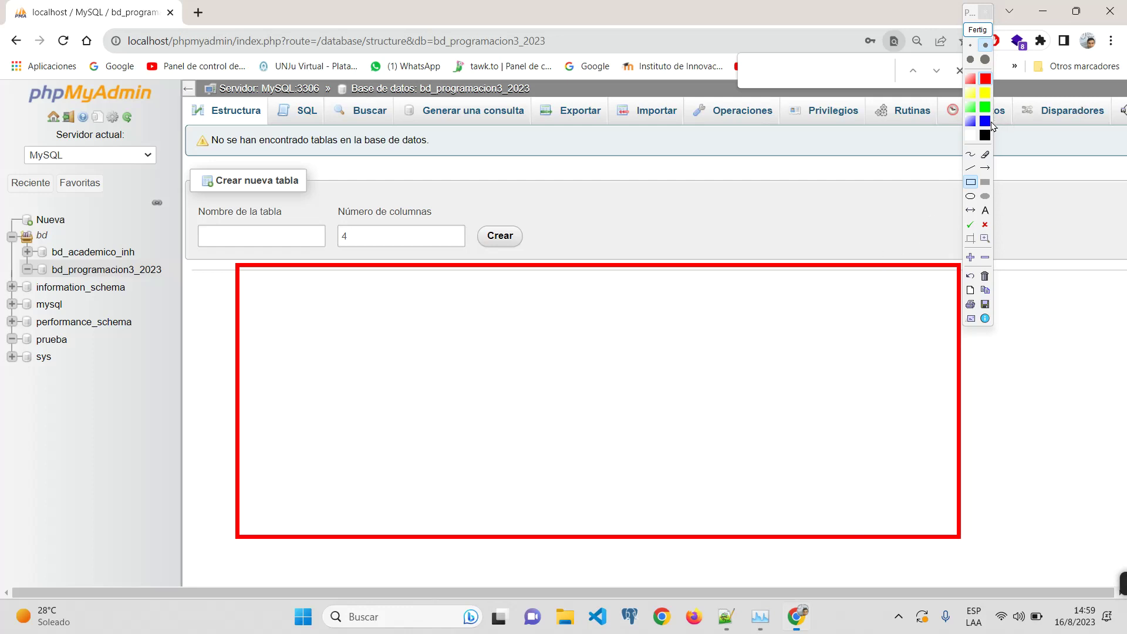
left_click_drag(267, 287, 447, 392)
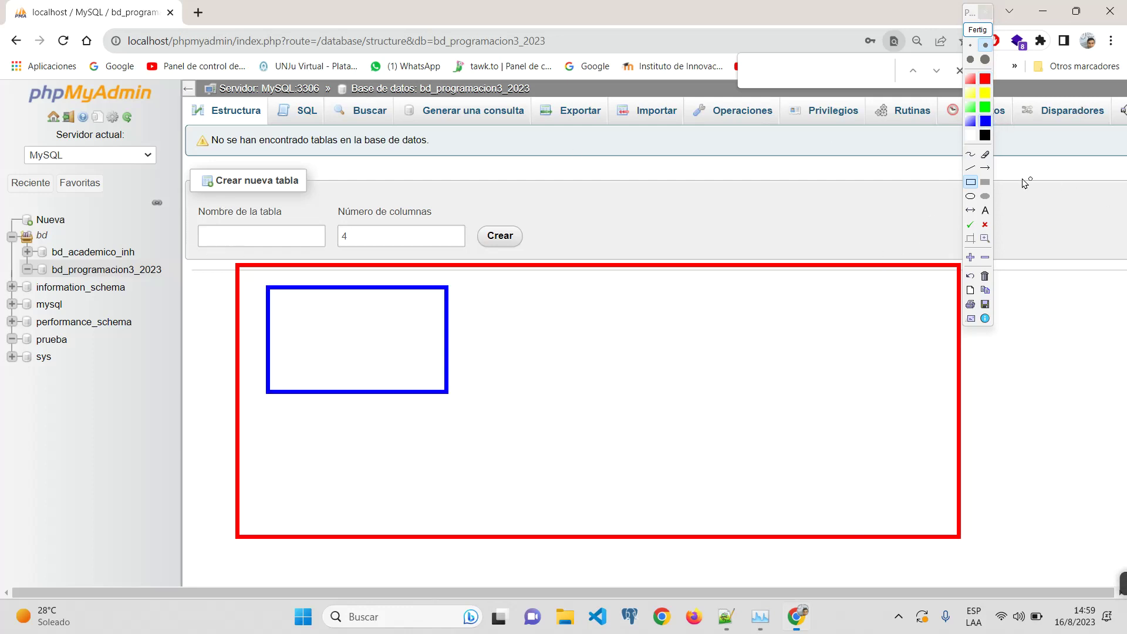
left_click(971, 155)
mouse_move(304, 311)
left_mouse_down()
mouse_move(395, 311)
mouse_move(339, 367)
left_mouse_up()
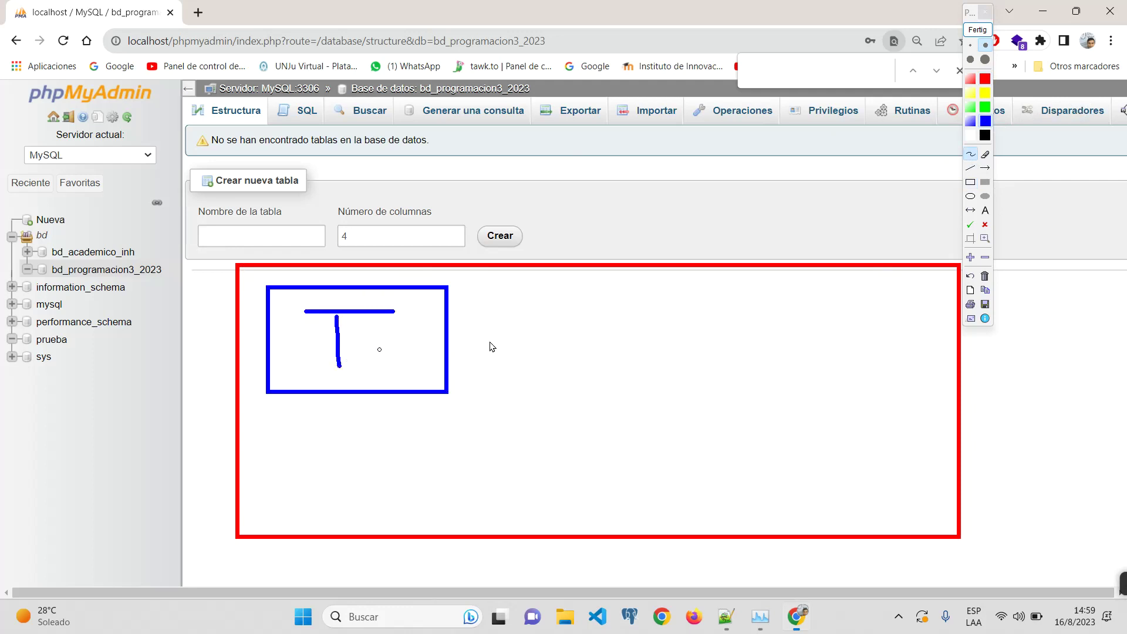
Step: Add four more blue boxes: three in a row and one below
key("r")
left_click_drag(461, 280, 571, 411)
left_click_drag(597, 279, 747, 382)
left_click_drag(767, 274, 897, 380)
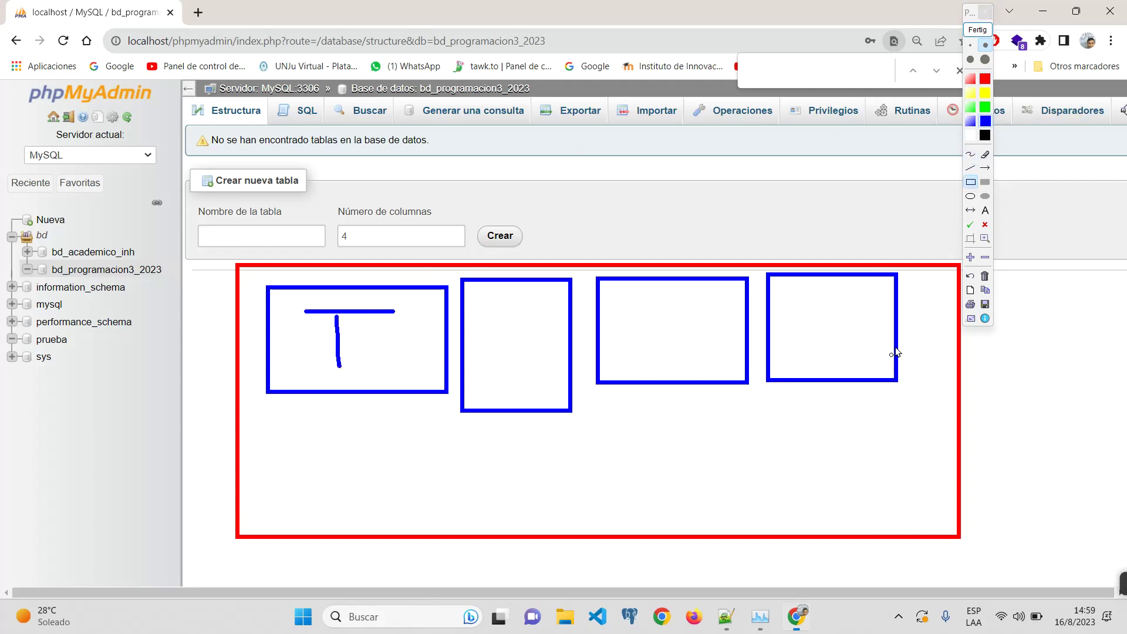
left_click_drag(719, 391, 879, 478)
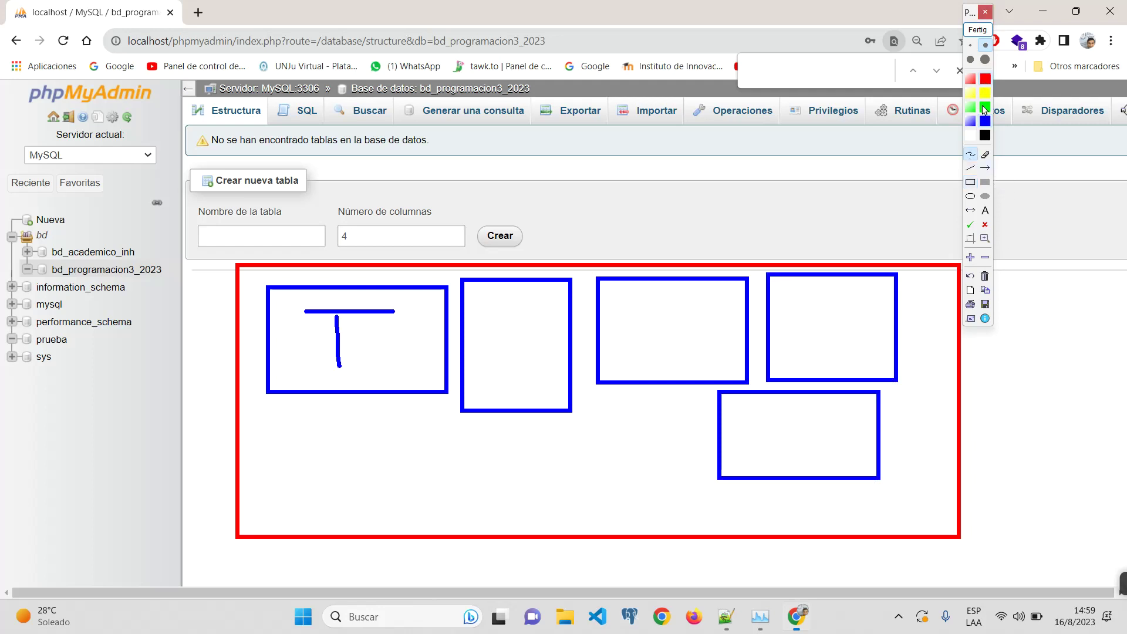
Step: Join the boxes with black freehand connector lines
left_click(985, 135)
mouse_move(715, 419)
left_mouse_down()
mouse_move(680, 378)
mouse_move(711, 406)
left_mouse_up()
left_click_drag(742, 307, 767, 309)
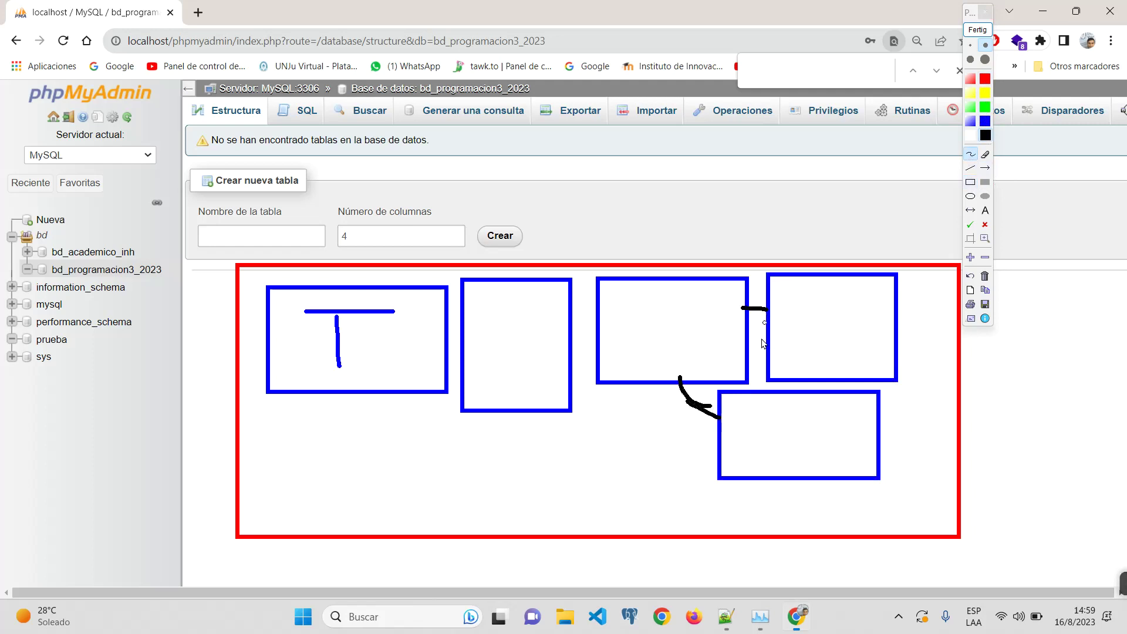
left_click_drag(596, 333, 573, 333)
left_click_drag(439, 335, 465, 333)
mouse_move(392, 324)
left_mouse_down()
mouse_move(378, 339)
mouse_move(420, 348)
mouse_move(530, 327)
mouse_move(522, 349)
mouse_move(702, 329)
mouse_move(686, 339)
mouse_move(841, 326)
mouse_move(840, 341)
left_mouse_up()
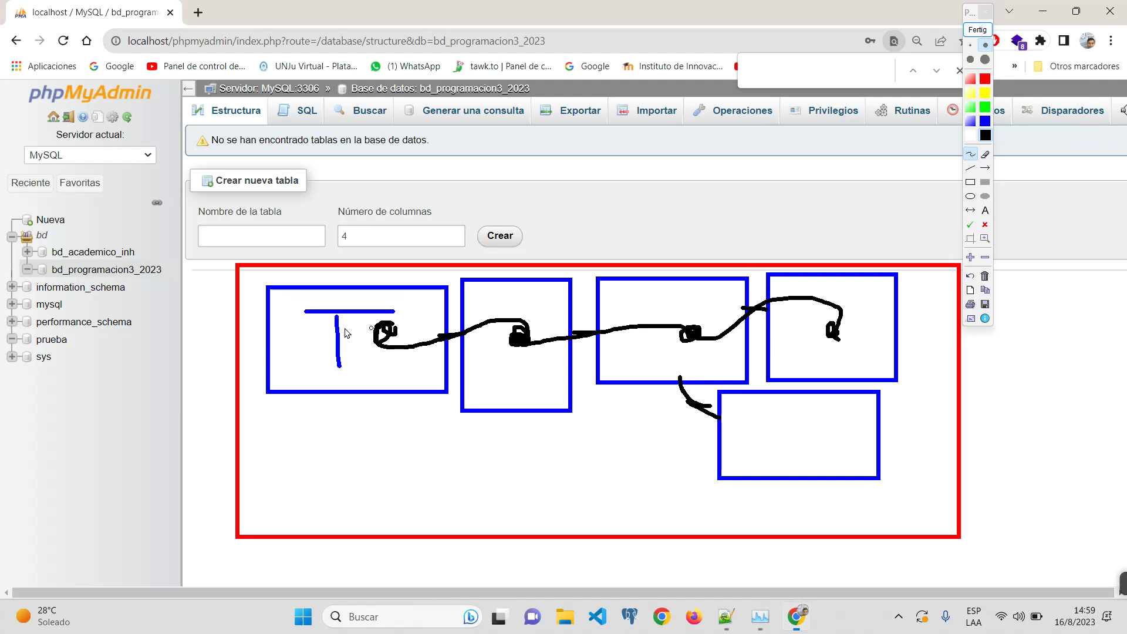
Step: Draw an arrow to a three-cell row labelled Reg, holding 1 and 2
left_click(985, 134)
left_click_drag(318, 355, 178, 429)
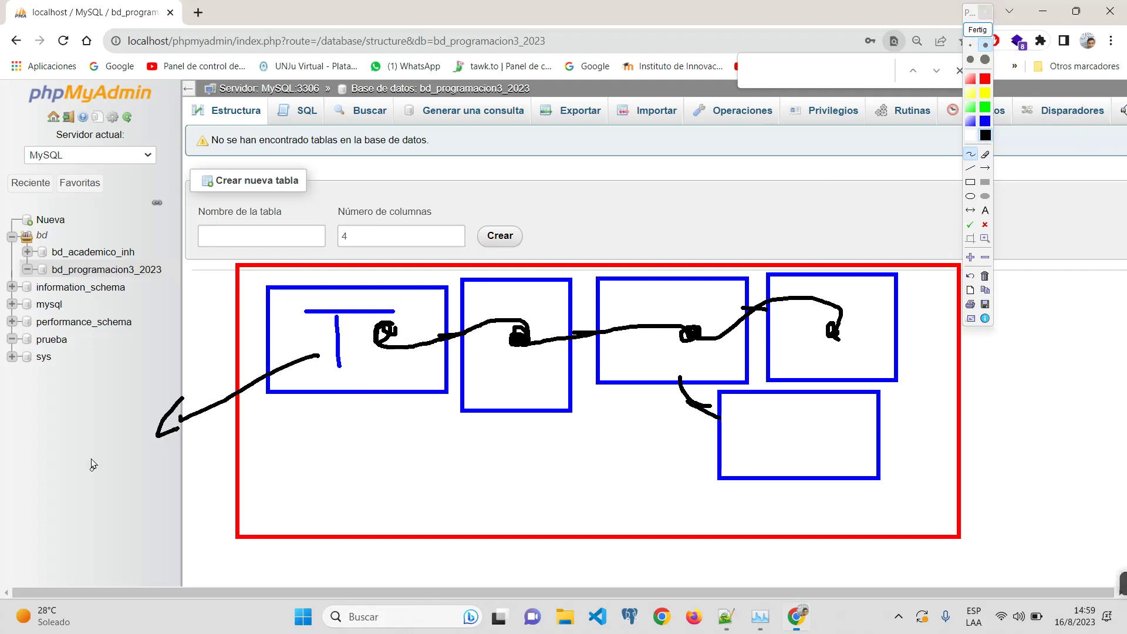
mouse_move(39, 456)
left_mouse_down()
mouse_move(37, 434)
mouse_move(55, 459)
mouse_move(83, 459)
mouse_move(73, 479)
mouse_move(117, 451)
left_mouse_up()
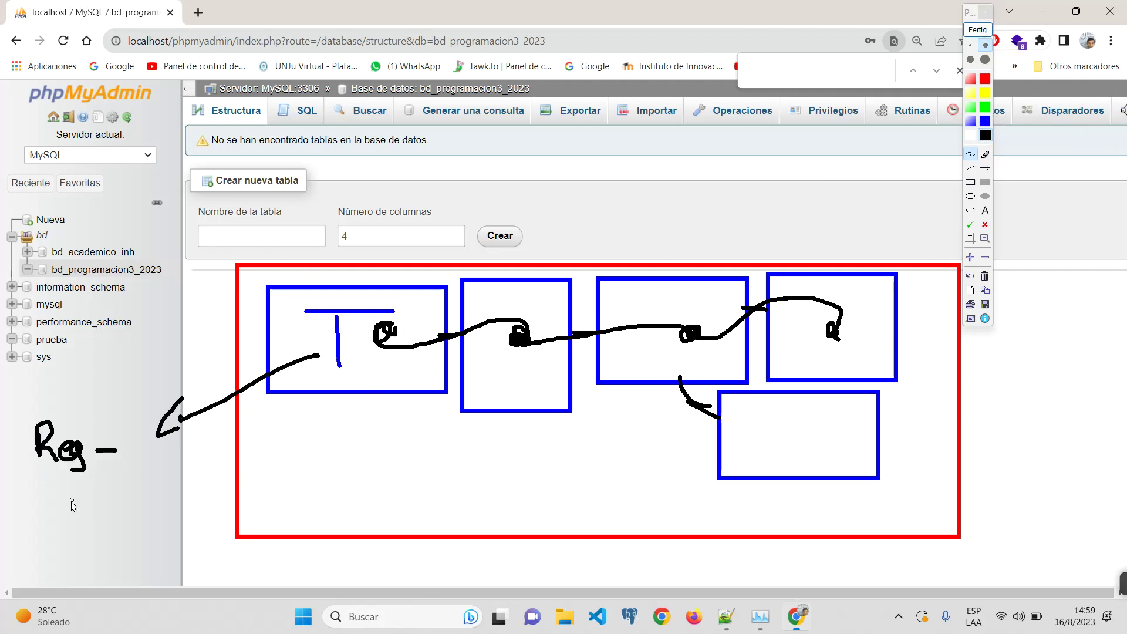
left_click_drag(33, 481, 34, 517)
mouse_move(24, 482)
left_mouse_down()
mouse_move(200, 480)
mouse_move(126, 514)
mouse_move(41, 516)
left_mouse_up()
left_click_drag(92, 479, 93, 516)
left_click_drag(157, 476, 158, 518)
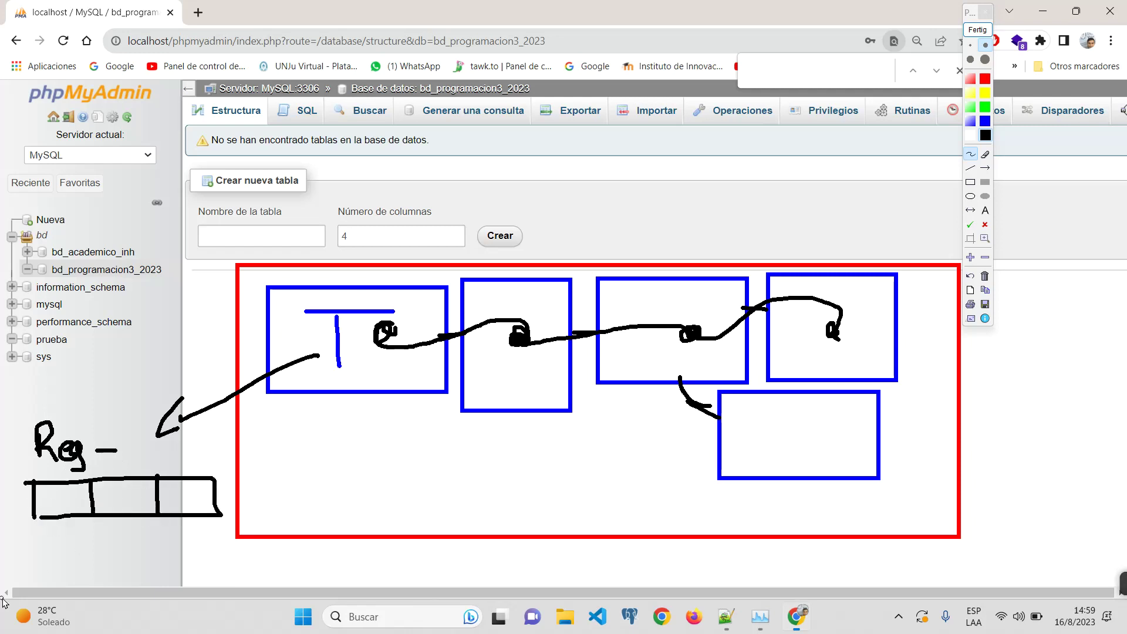
mouse_move(66, 492)
left_mouse_down()
mouse_move(58, 506)
mouse_move(79, 503)
left_mouse_up()
left_click_drag(116, 498, 173, 509)
mouse_move(187, 492)
left_mouse_down()
mouse_move(190, 508)
mouse_move(217, 493)
left_mouse_up()
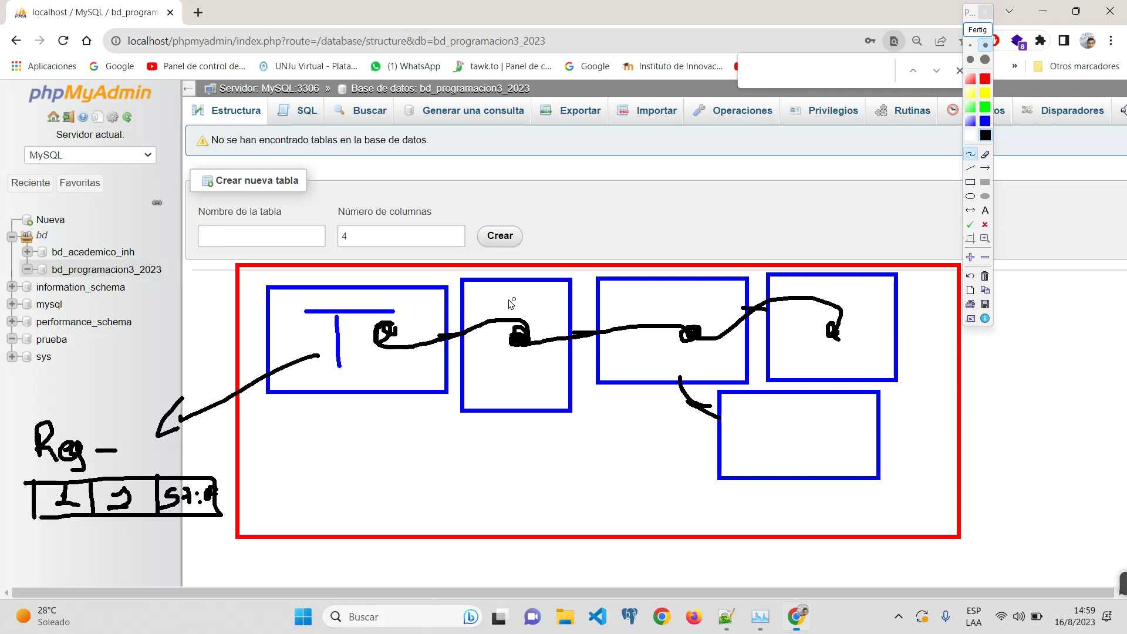
Step: Write BD, trace the T in black, circle the row values, then clear the sketch
left_click_drag(544, 200, 547, 245)
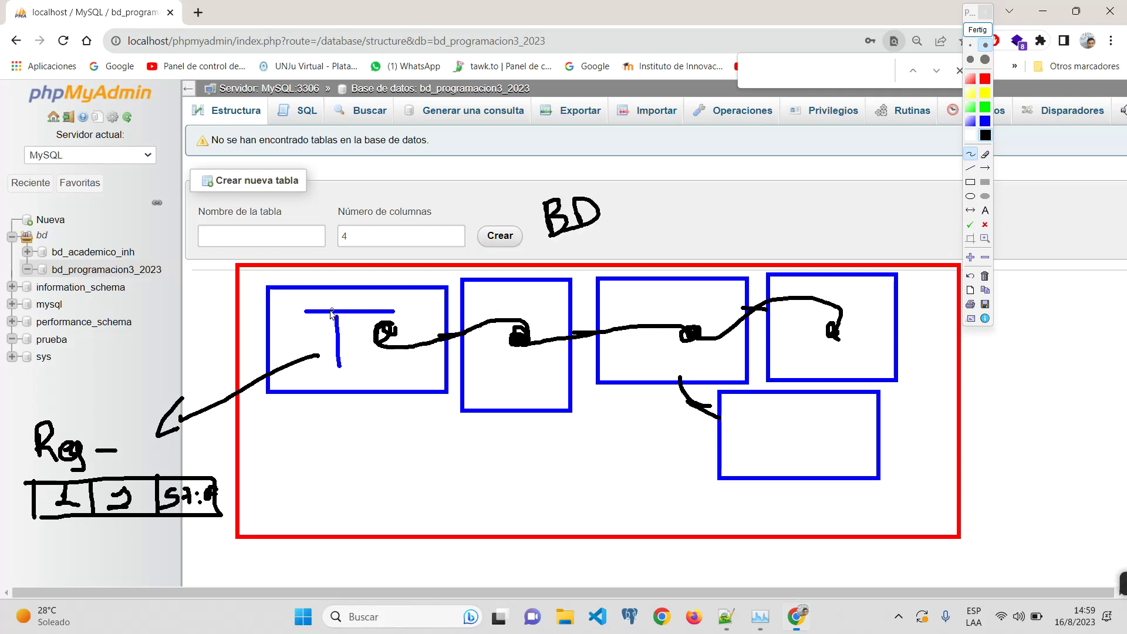
left_click_drag(329, 308, 374, 307)
mouse_move(354, 307)
left_mouse_down()
mouse_move(356, 350)
mouse_move(183, 410)
mouse_move(193, 435)
mouse_move(197, 414)
left_mouse_up()
mouse_move(62, 498)
left_mouse_down()
mouse_move(39, 496)
mouse_move(131, 477)
mouse_move(196, 523)
mouse_move(184, 472)
left_mouse_up()
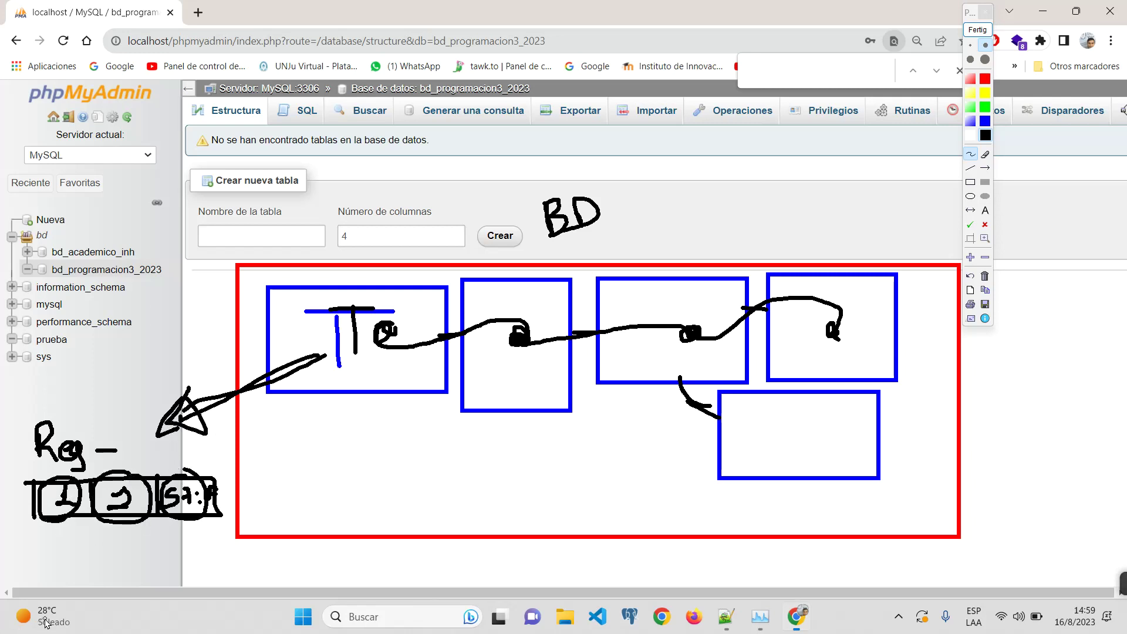
left_click(977, 29)
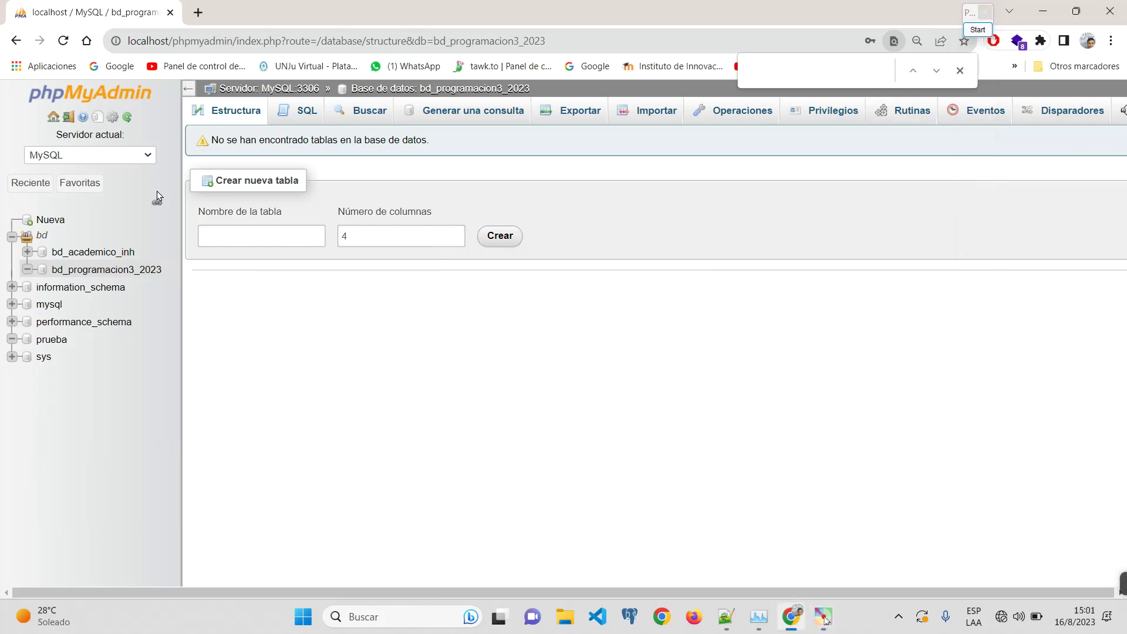
Step: Reopen Pointofix and draw a tall black box on the left and a blue one on the right
left_click(241, 234)
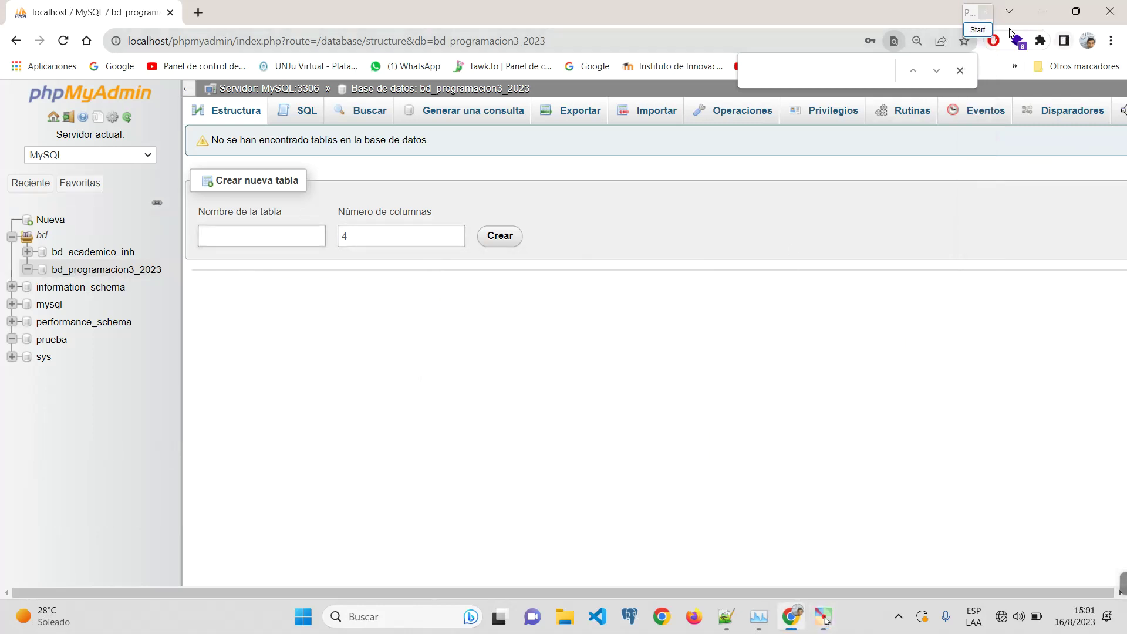
left_click(978, 29)
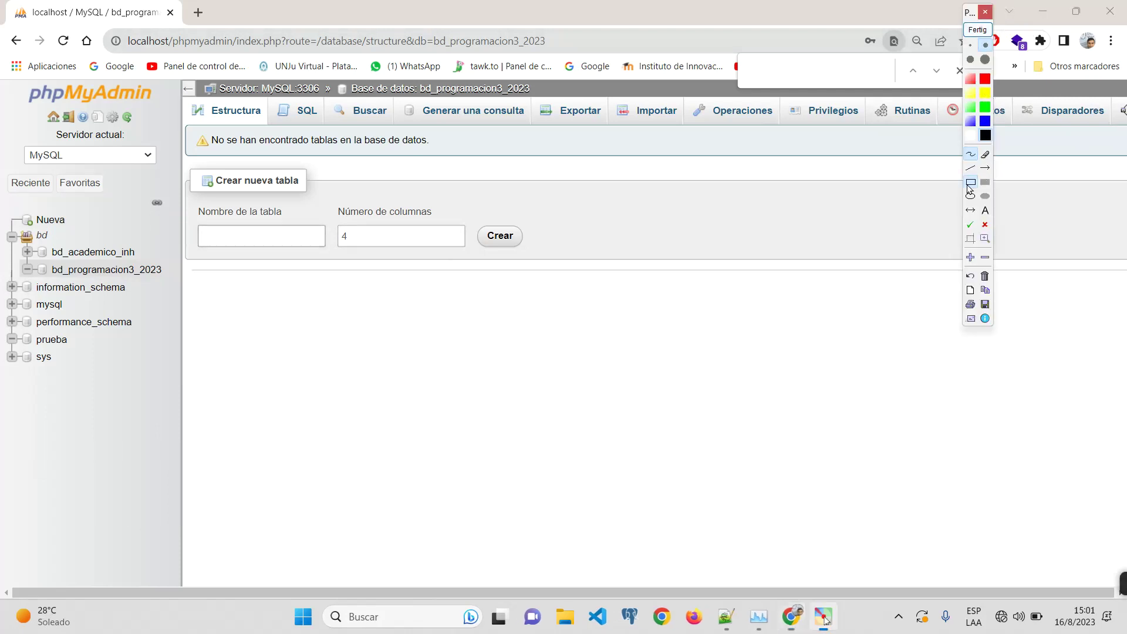
left_click(970, 182)
mouse_move(302, 260)
left_mouse_down()
mouse_move(519, 493)
mouse_move(475, 489)
left_mouse_up()
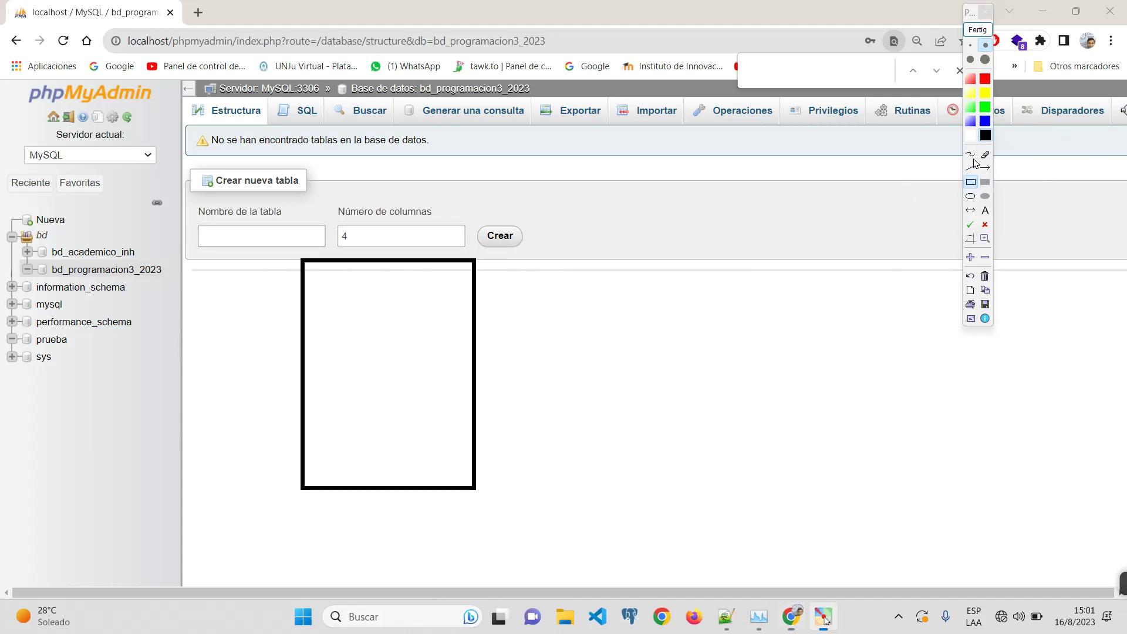
left_click(986, 121)
left_click_drag(665, 245, 830, 485)
left_click(973, 155)
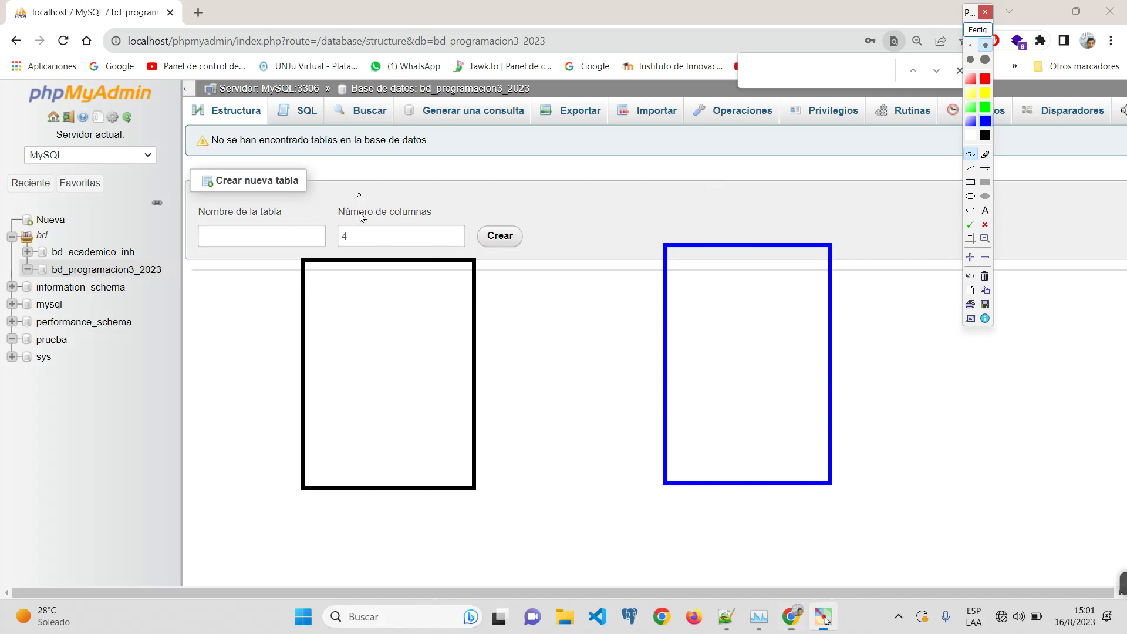
Step: Title the boxes Pais and Provincia, and write id in each
mouse_move(360, 232)
left_mouse_down()
mouse_move(375, 175)
mouse_move(420, 230)
mouse_move(461, 229)
left_mouse_up()
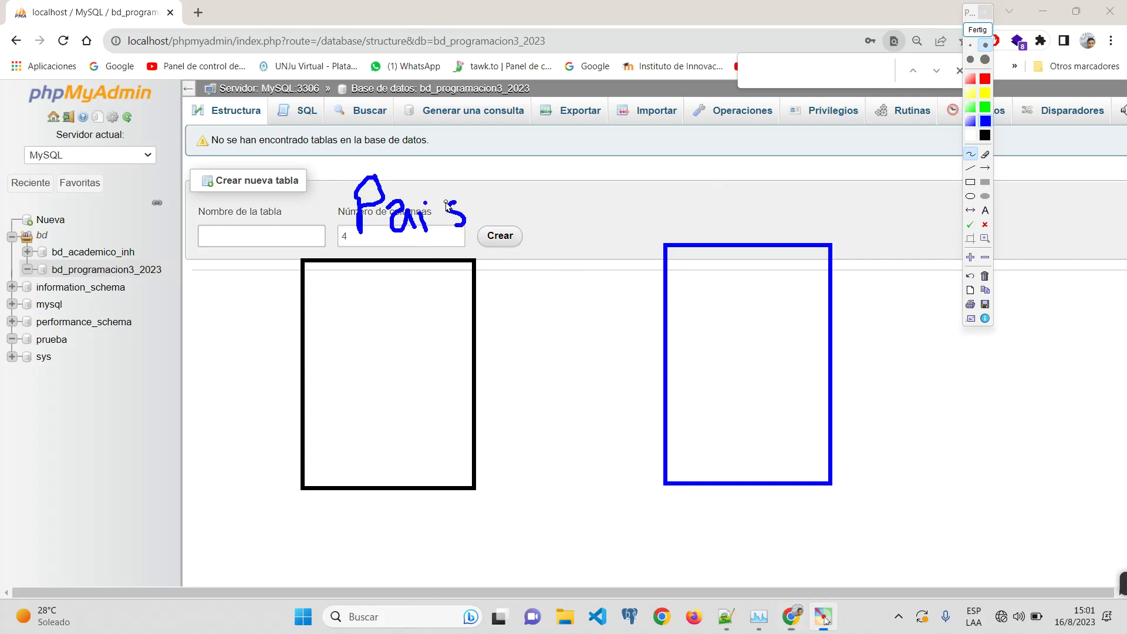
left_click_drag(448, 210, 467, 196)
mouse_move(687, 170)
left_mouse_down()
mouse_move(726, 222)
mouse_move(780, 200)
mouse_move(805, 211)
mouse_move(853, 197)
left_mouse_up()
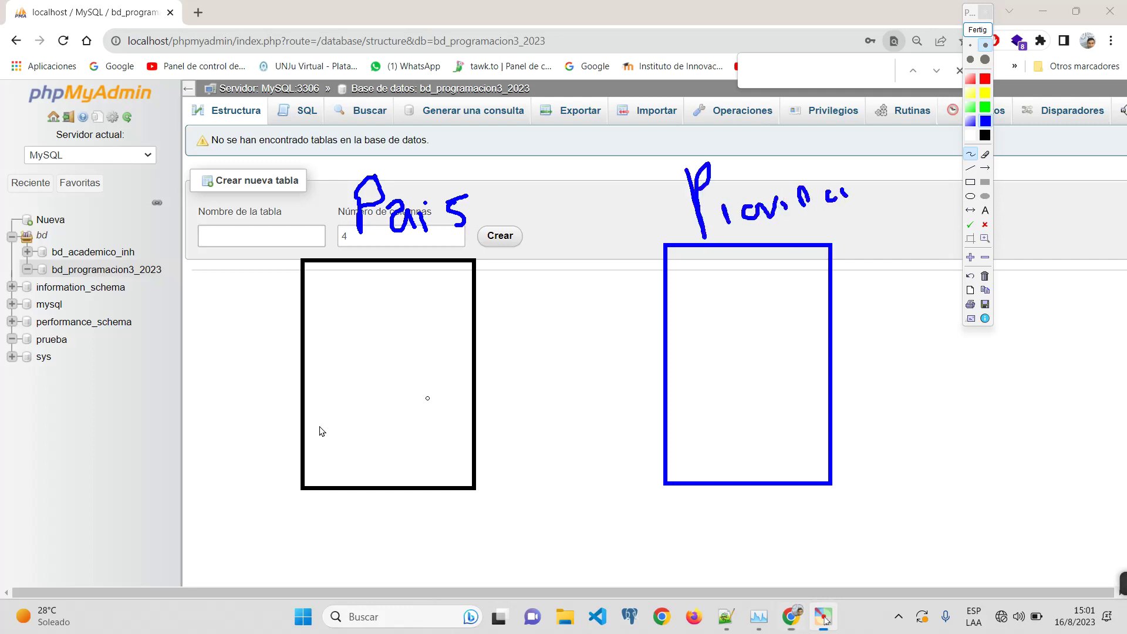
left_click_drag(343, 297, 433, 297)
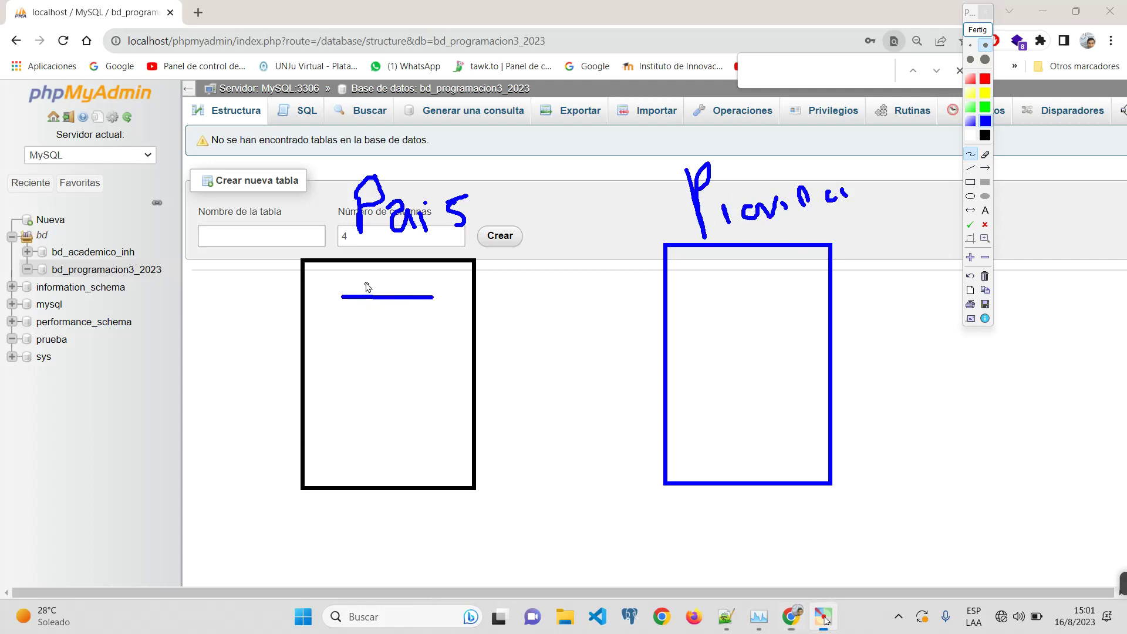
mouse_move(364, 271)
left_mouse_down()
mouse_move(368, 286)
mouse_move(401, 286)
left_mouse_up()
mouse_move(691, 268)
left_mouse_down()
mouse_move(696, 279)
mouse_move(726, 269)
left_mouse_up()
left_click(690, 250)
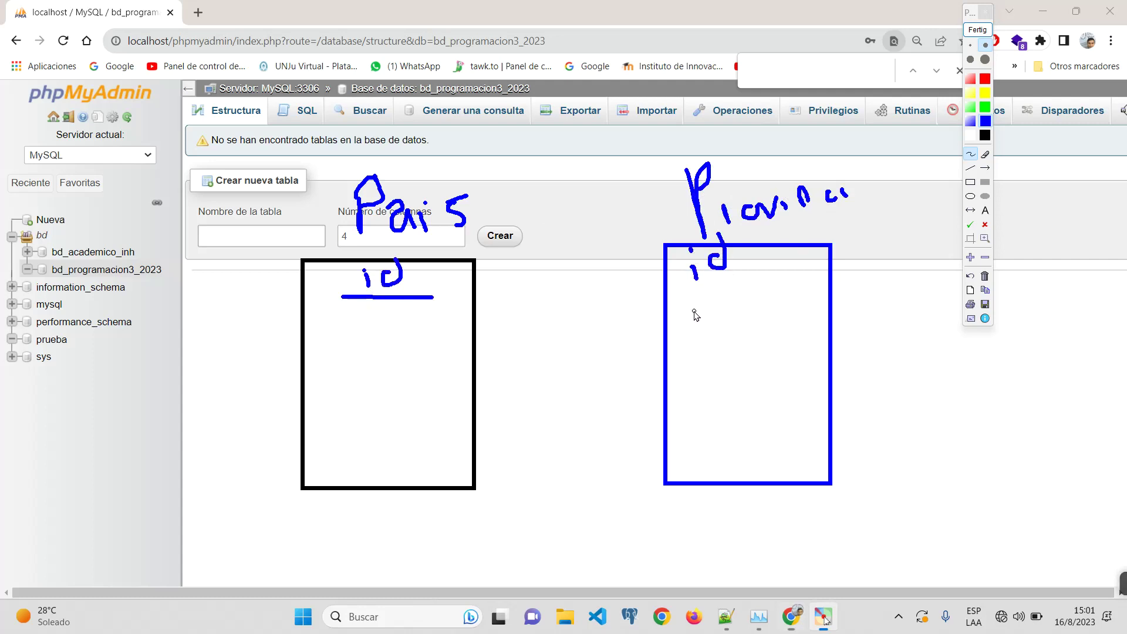
Step: Rule row lines in both boxes and write N in each second row
left_click_drag(309, 294, 477, 295)
left_click_drag(667, 289, 858, 290)
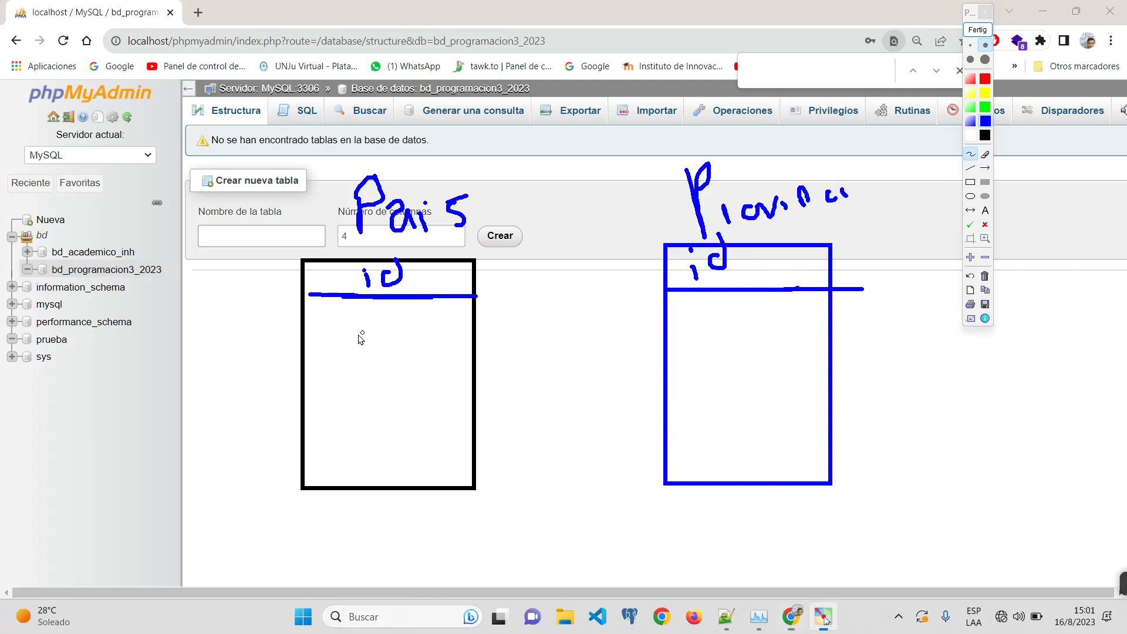
left_click_drag(308, 330, 479, 335)
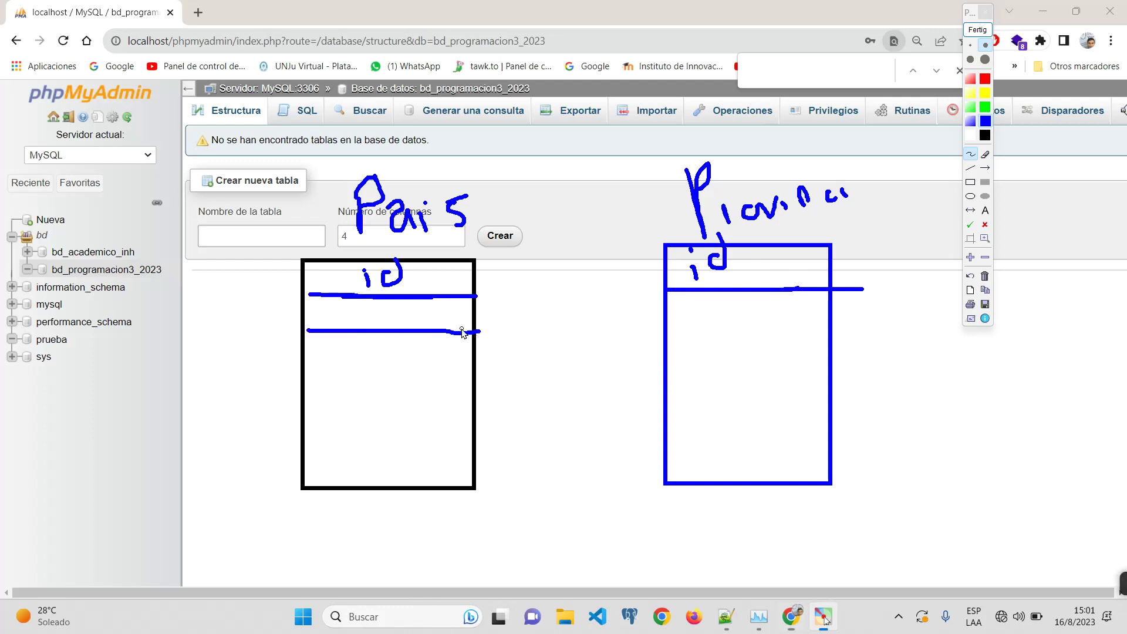
mouse_move(371, 321)
left_mouse_down()
mouse_move(372, 306)
mouse_move(398, 301)
left_mouse_up()
left_click_drag(668, 327, 831, 332)
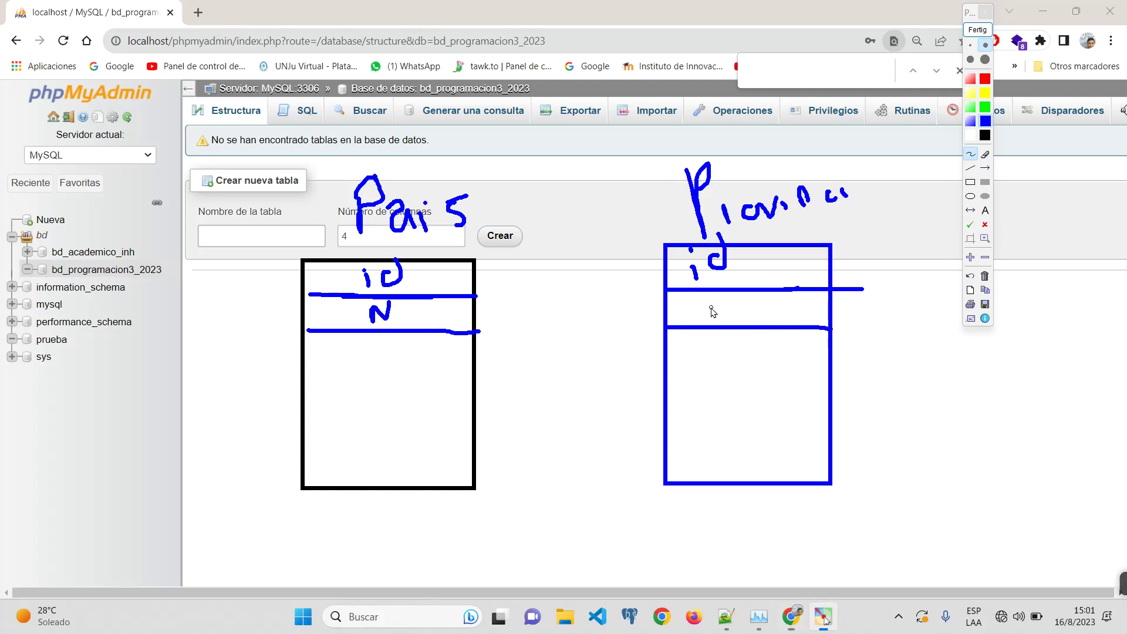
mouse_move(716, 319)
left_mouse_down()
mouse_move(719, 304)
mouse_move(748, 293)
left_mouse_up()
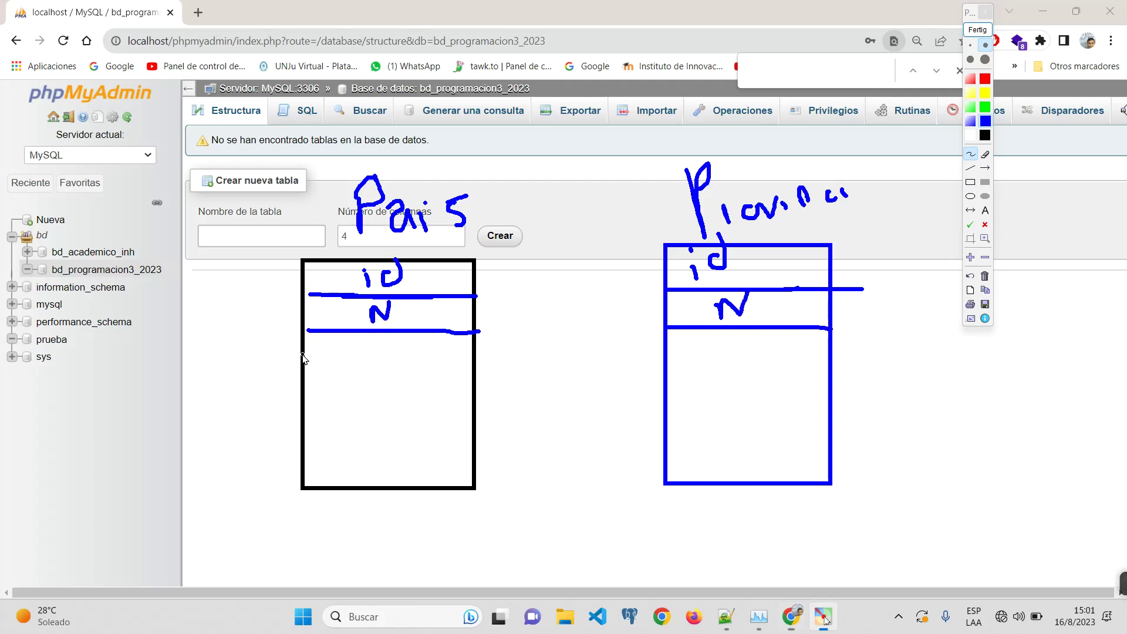
left_click_drag(303, 355, 467, 353)
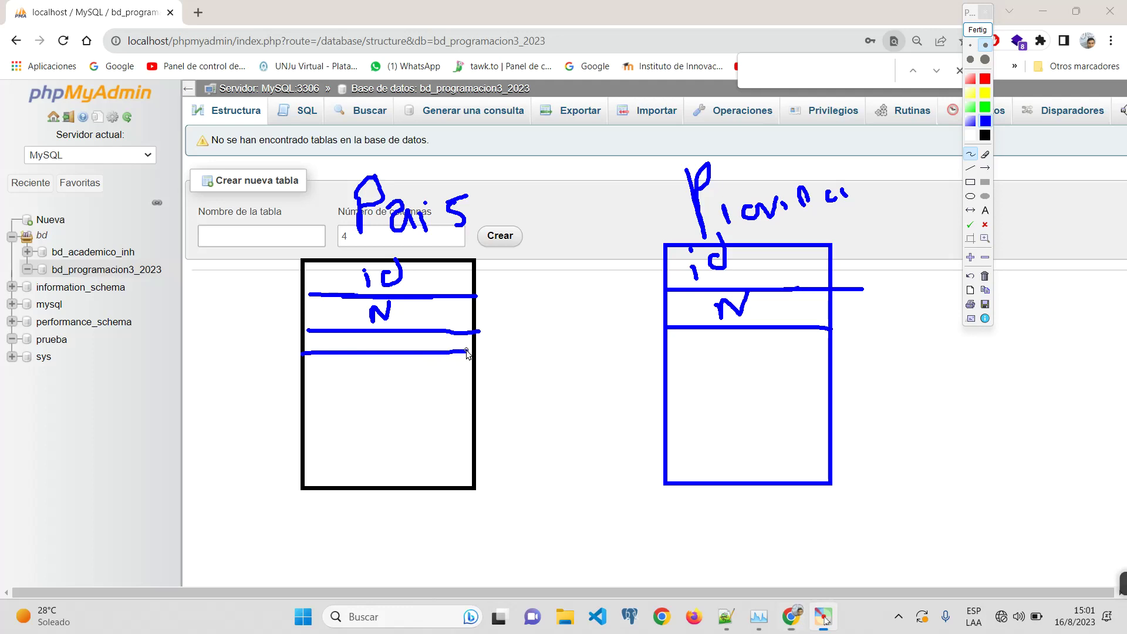
mouse_move(467, 354)
left_mouse_down()
mouse_move(453, 355)
mouse_move(472, 353)
left_mouse_up()
left_click_drag(446, 352, 462, 354)
left_click(985, 80)
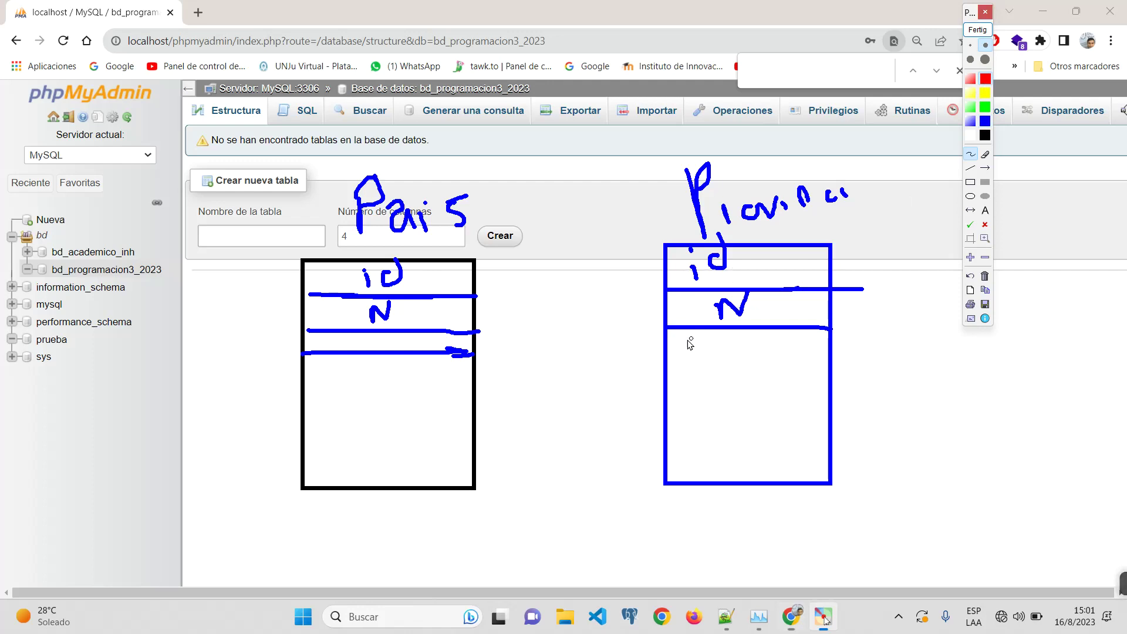
Step: Label the rows as campos → atrib in red, and circle Pais with a Tabla → Clase note
left_click_drag(672, 352, 809, 354)
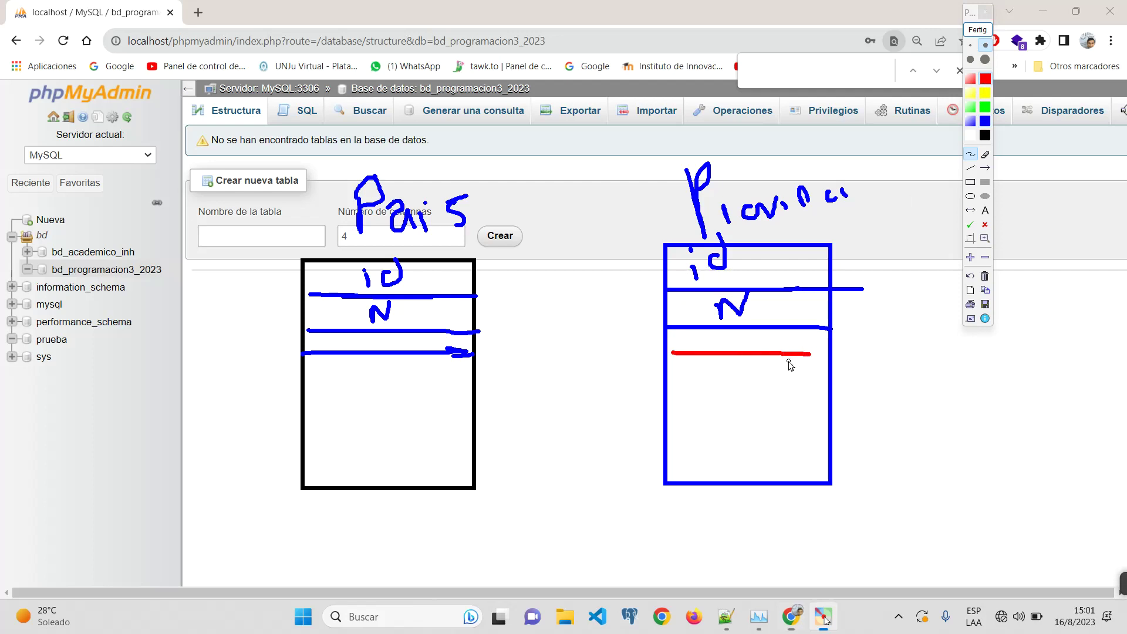
mouse_move(447, 272)
left_mouse_down()
mouse_move(434, 283)
mouse_move(499, 291)
mouse_move(587, 273)
mouse_move(593, 284)
mouse_move(626, 274)
mouse_move(651, 241)
mouse_move(660, 256)
left_mouse_up()
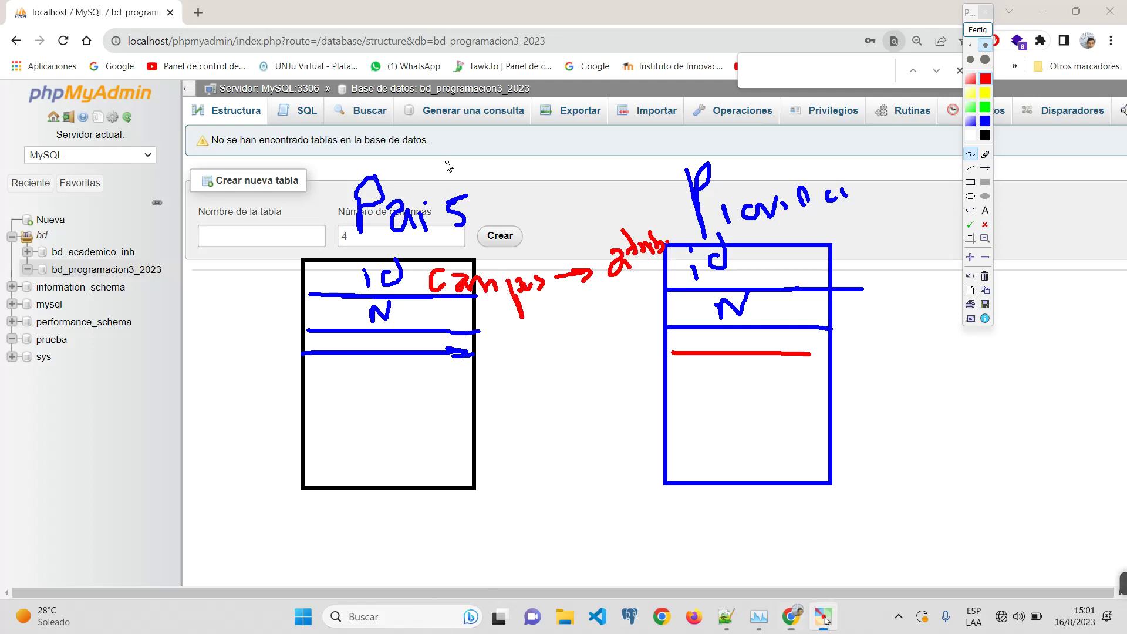
mouse_move(485, 185)
left_mouse_down()
mouse_move(317, 124)
mouse_move(470, 565)
mouse_move(458, 154)
left_mouse_up()
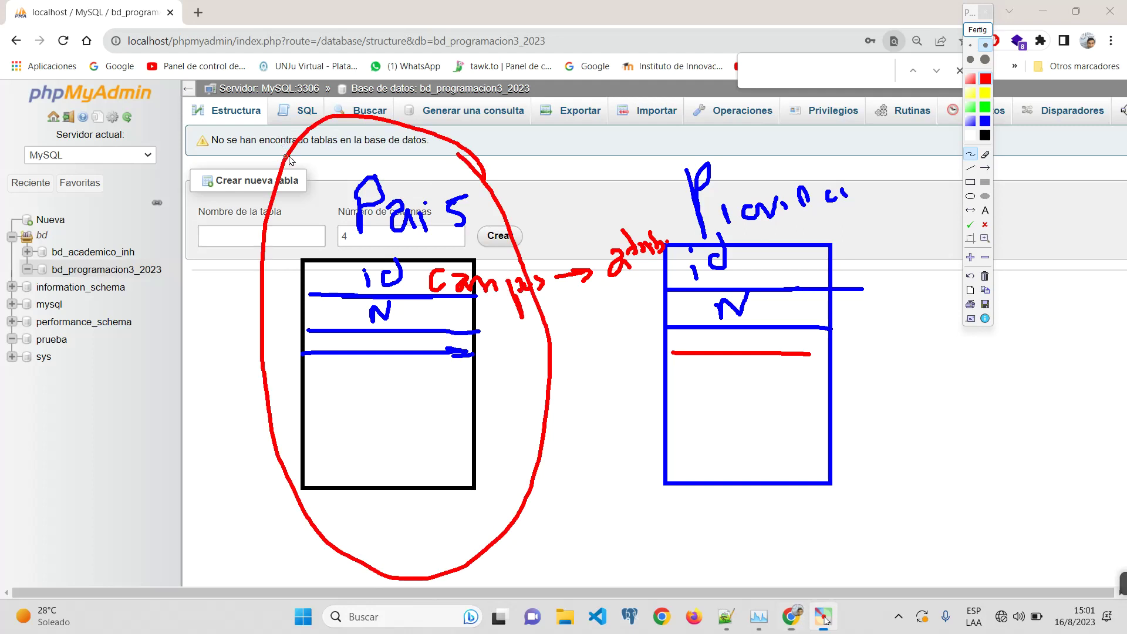
mouse_move(405, 86)
left_mouse_down()
mouse_move(471, 68)
mouse_move(468, 103)
mouse_move(491, 83)
mouse_move(499, 103)
left_mouse_up()
mouse_move(499, 52)
left_mouse_down()
mouse_move(522, 88)
mouse_move(539, 91)
mouse_move(578, 68)
mouse_move(644, 55)
left_mouse_up()
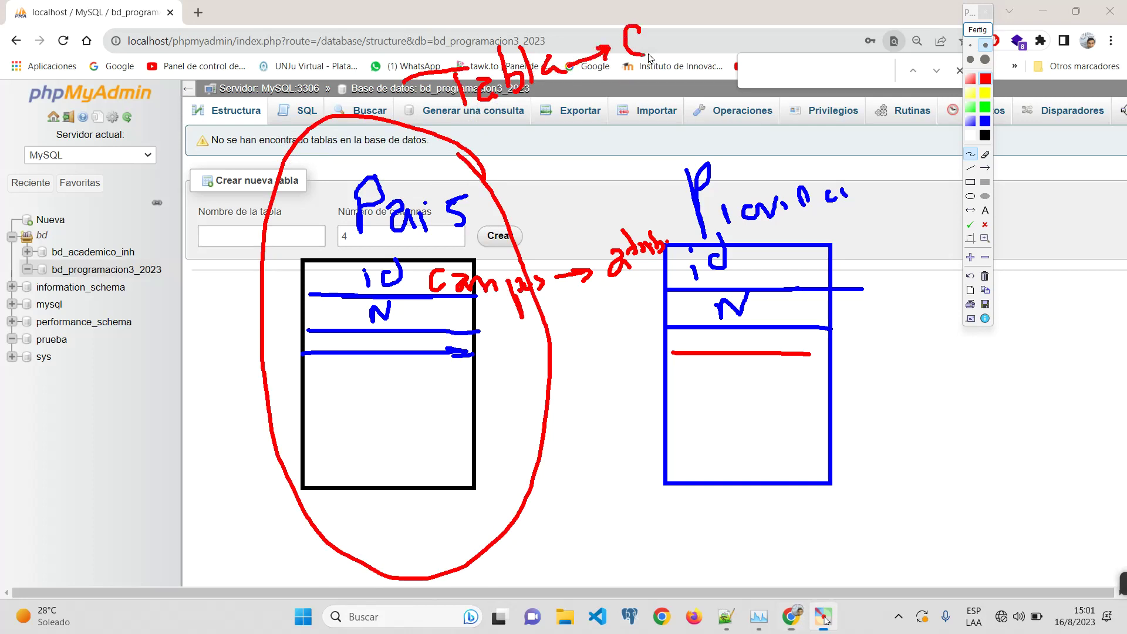
mouse_move(650, 13)
left_mouse_down()
mouse_move(675, 41)
mouse_move(726, 43)
left_mouse_up()
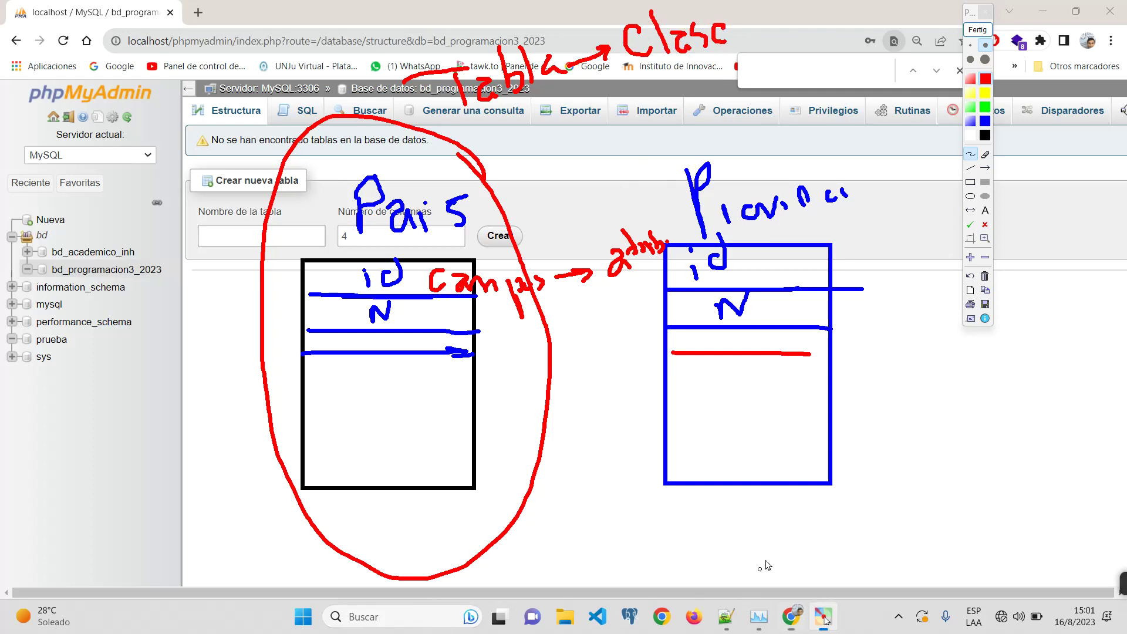
Step: Write Objeto with a left arrow to Registro beneath the tables
mouse_move(775, 512)
left_mouse_down()
mouse_move(843, 543)
mouse_move(854, 564)
left_mouse_up()
left_click_drag(887, 530, 906, 531)
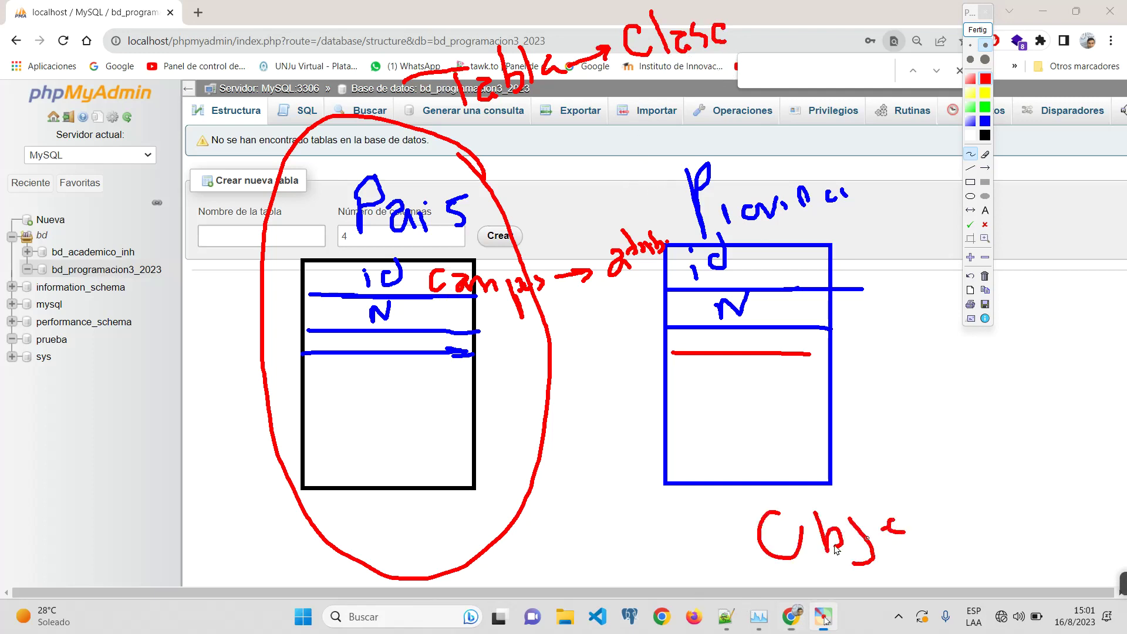
mouse_move(749, 536)
left_mouse_down()
mouse_move(693, 551)
mouse_move(721, 549)
left_mouse_up()
mouse_move(537, 531)
left_mouse_down()
mouse_move(559, 520)
mouse_move(592, 550)
mouse_move(622, 555)
mouse_move(628, 537)
mouse_move(653, 528)
left_mouse_up()
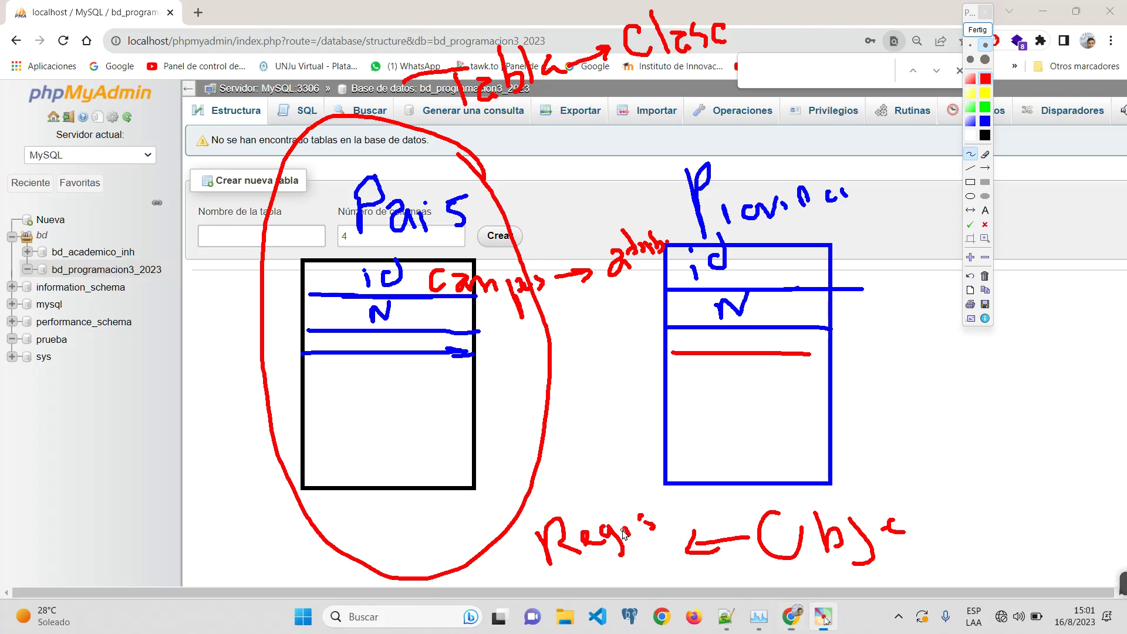
Step: Clear the old sketch and draw a blue box labelled País
left_click(977, 30)
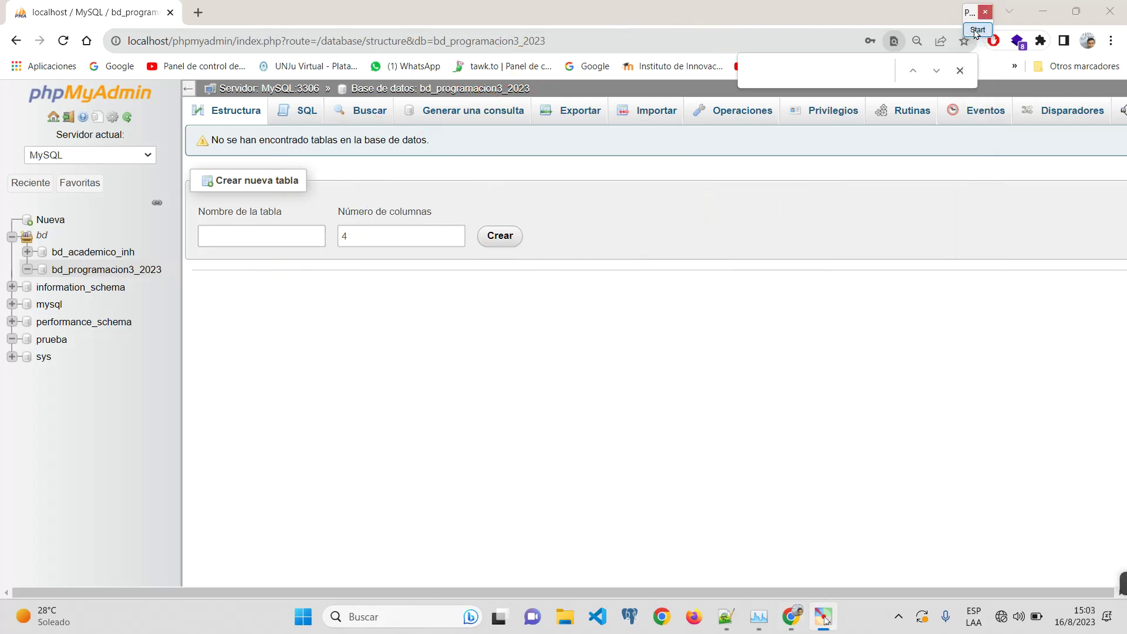
left_click(975, 30)
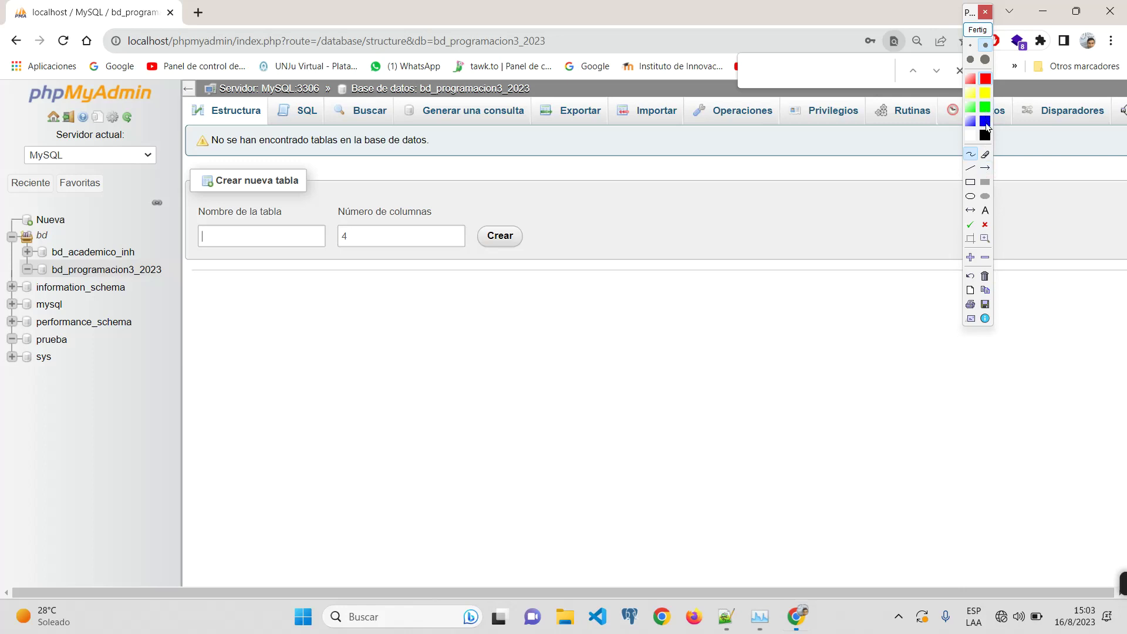
left_click(970, 181)
mouse_move(240, 256)
left_mouse_down()
mouse_move(372, 467)
mouse_move(431, 488)
left_mouse_up()
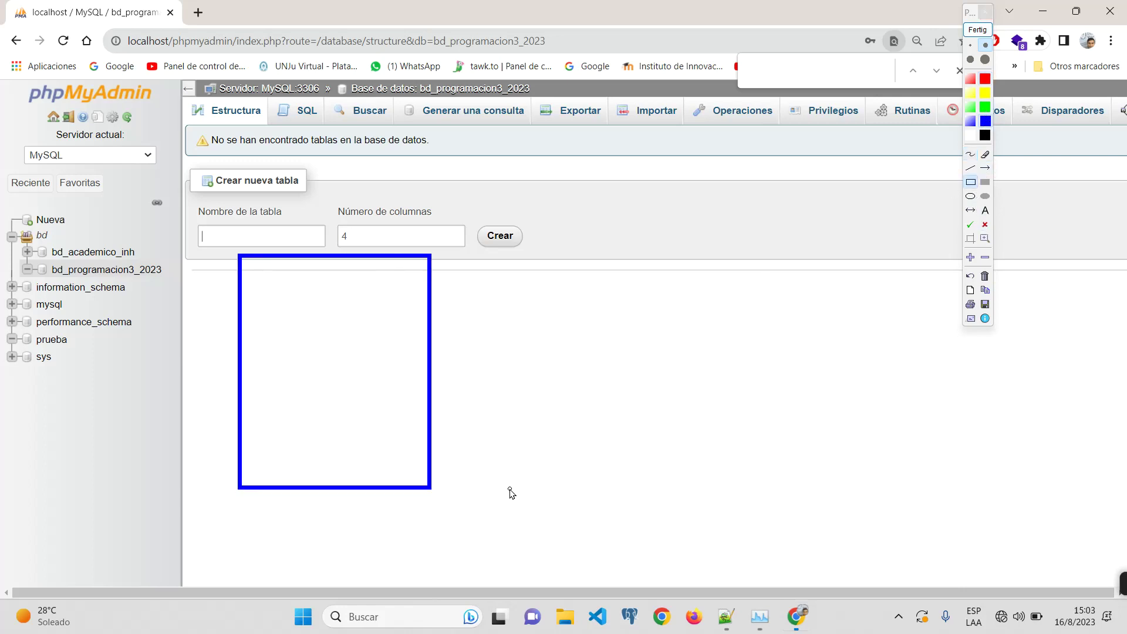
left_click(970, 154)
mouse_move(305, 186)
left_mouse_down()
mouse_move(311, 219)
mouse_move(317, 202)
mouse_move(361, 206)
left_mouse_up()
left_click(376, 184)
mouse_move(374, 192)
left_mouse_down()
mouse_move(376, 204)
mouse_move(411, 203)
mouse_move(401, 214)
left_mouse_up()
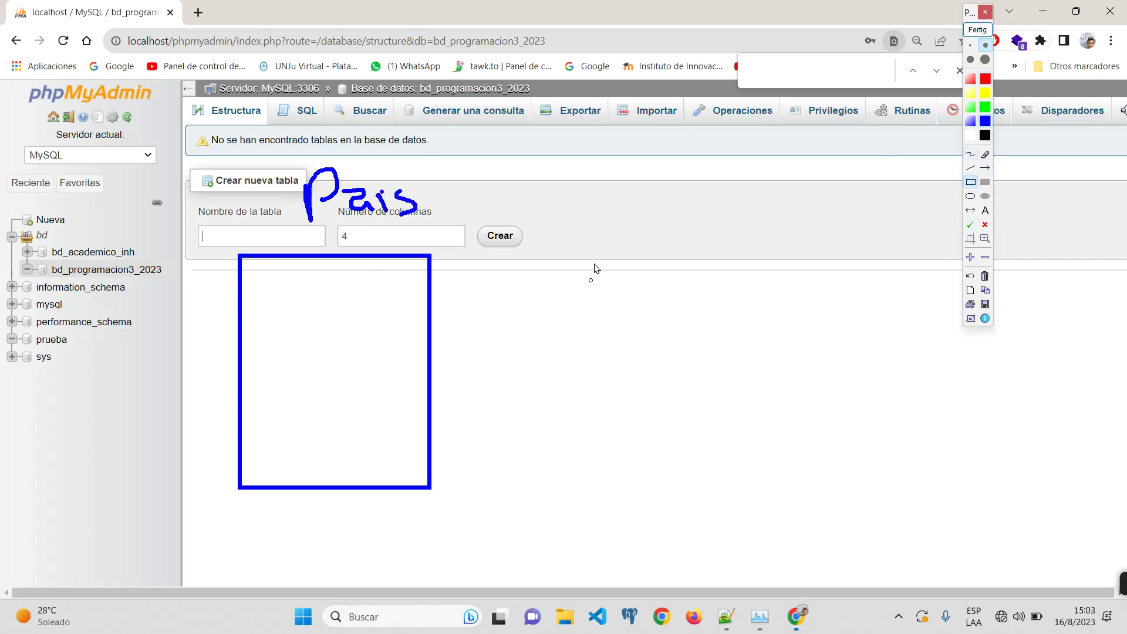
Step: Draw a red Provincia box and connect it to País with a black line
left_click_drag(610, 243, 742, 467)
left_click(970, 154)
mouse_move(649, 158)
left_mouse_down()
mouse_move(662, 203)
mouse_move(650, 171)
left_mouse_up()
left_click_drag(676, 180, 681, 176)
mouse_move(702, 177)
left_mouse_down()
mouse_move(732, 169)
mouse_move(803, 188)
left_mouse_up()
left_click_drag(819, 175, 835, 184)
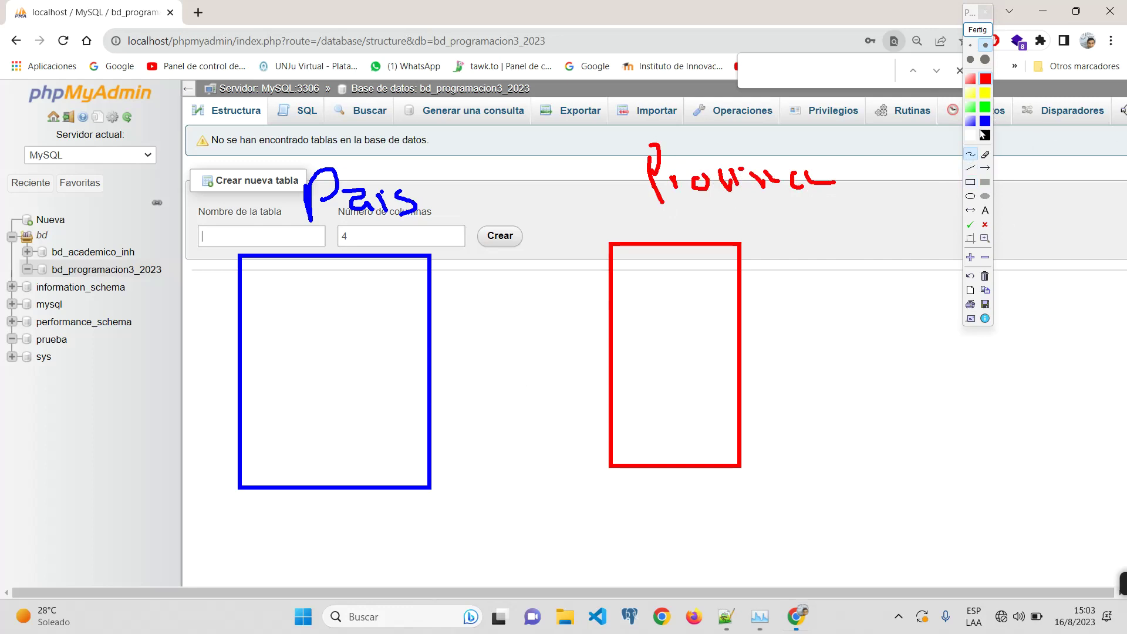
left_click(985, 135)
left_click_drag(428, 342, 633, 343)
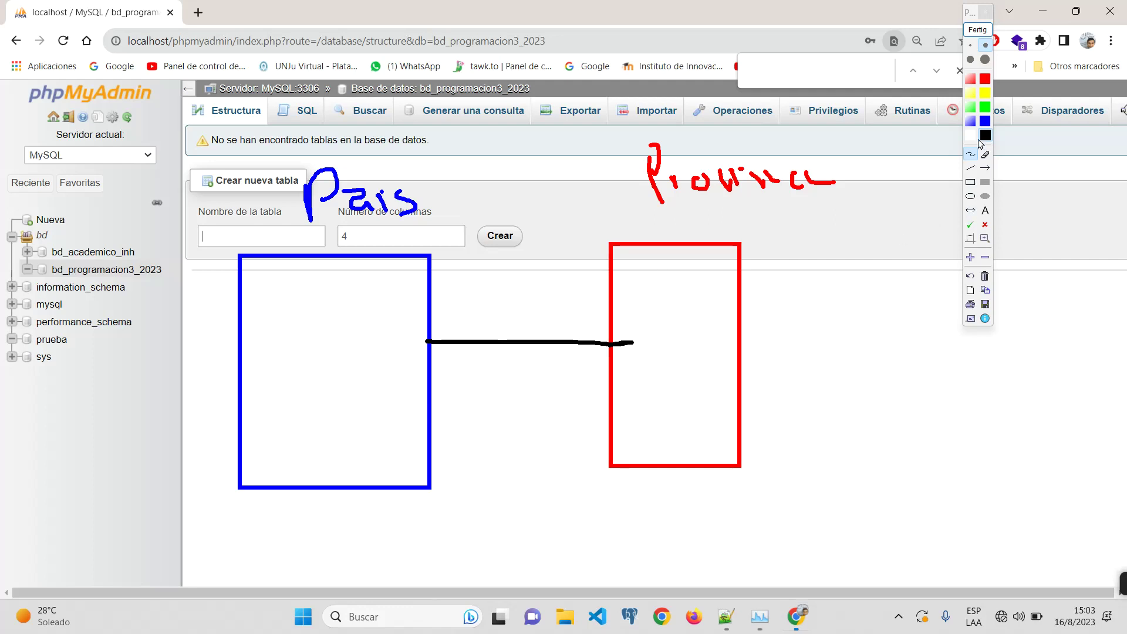
Step: In red, add an up arrow under País, ticks on the line, and a crow's foot at Provincia
left_click(985, 107)
mouse_move(342, 568)
left_mouse_down()
mouse_move(351, 516)
mouse_move(353, 564)
left_mouse_up()
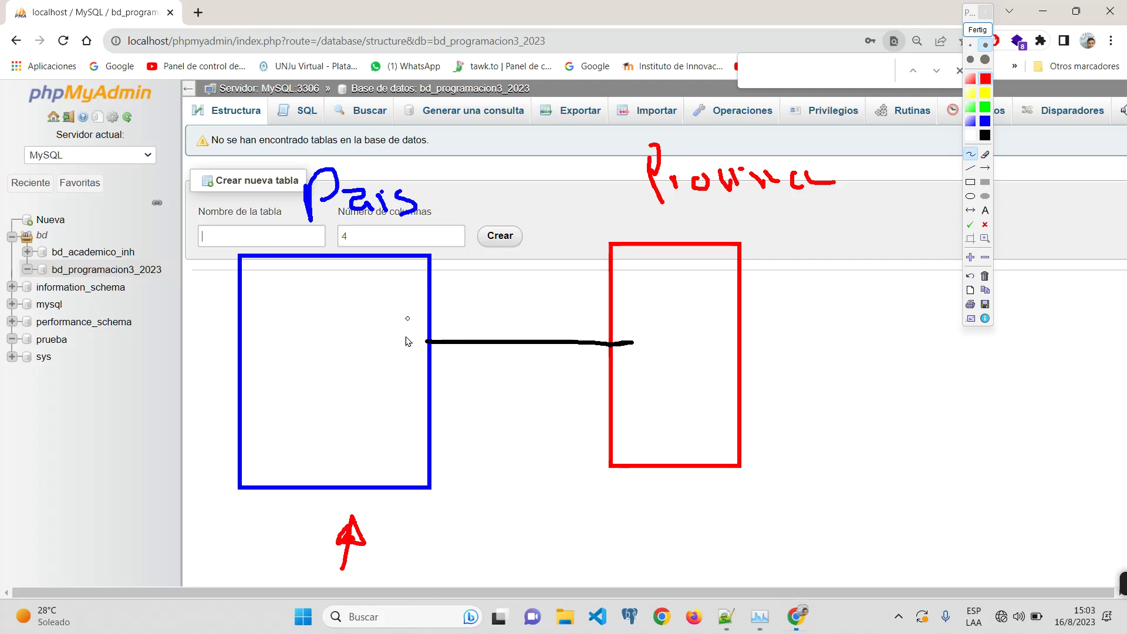
left_click_drag(465, 324, 465, 369)
left_click_drag(577, 317, 574, 372)
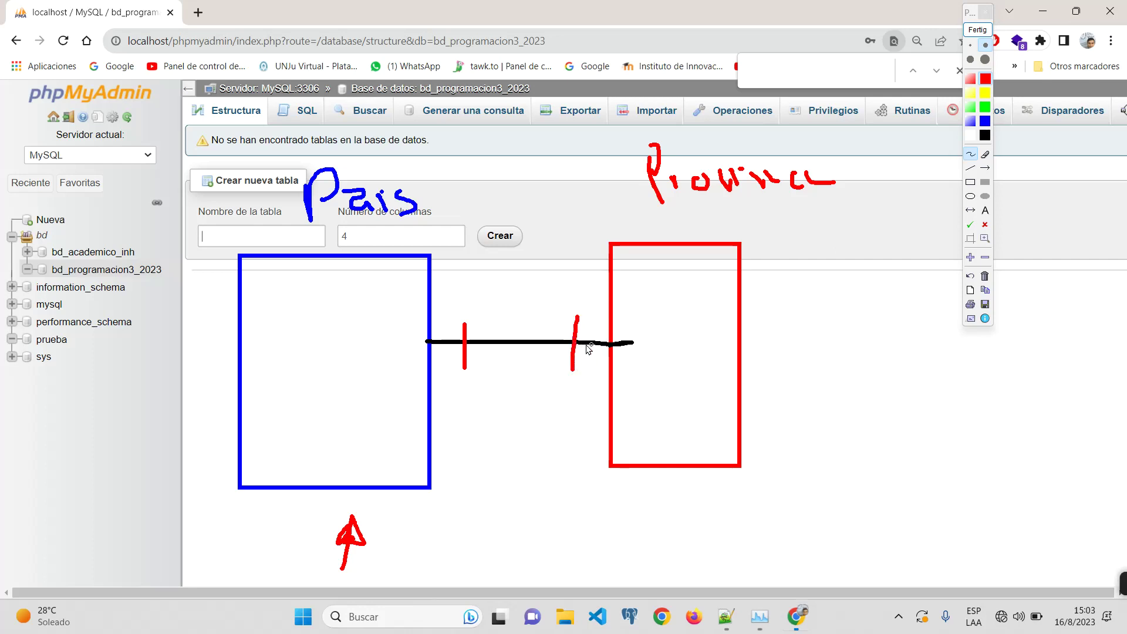
mouse_move(576, 346)
left_mouse_down()
mouse_move(608, 316)
mouse_move(609, 372)
left_mouse_up()
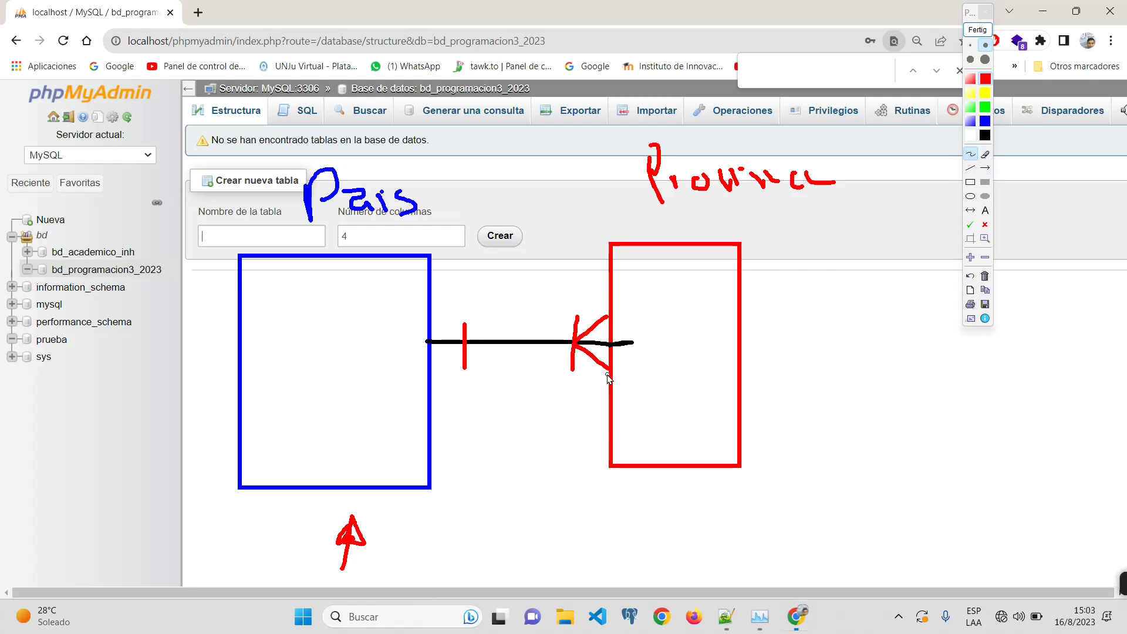
Step: Add blue ticks beside both red marks and start writing id-P inside País
left_click(985, 121)
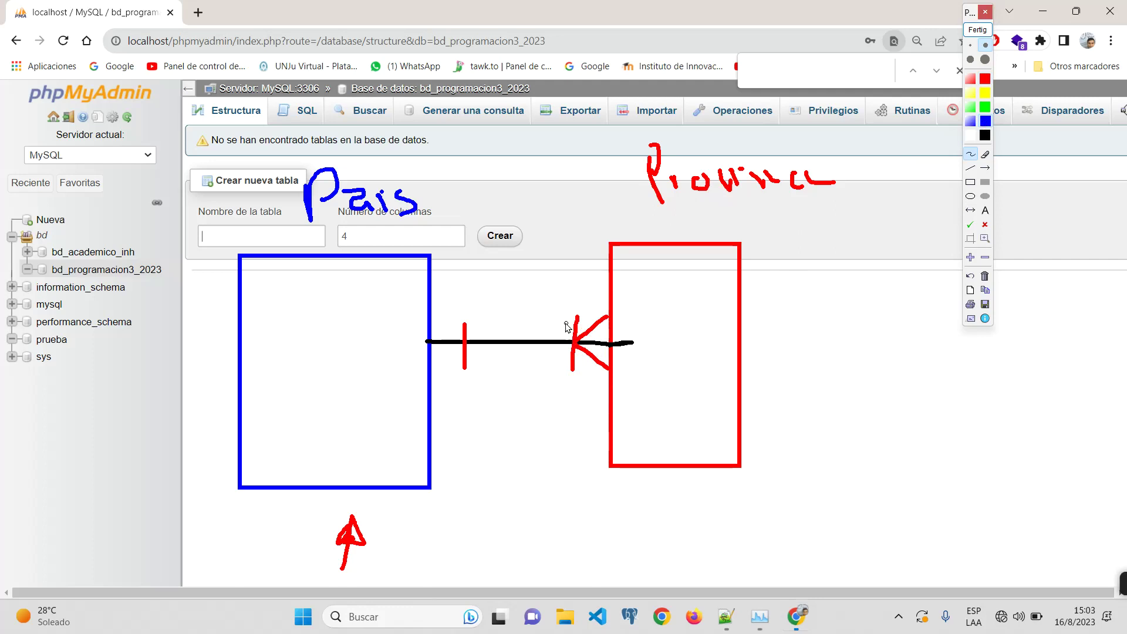
left_click(562, 317)
left_click_drag(562, 317, 564, 368)
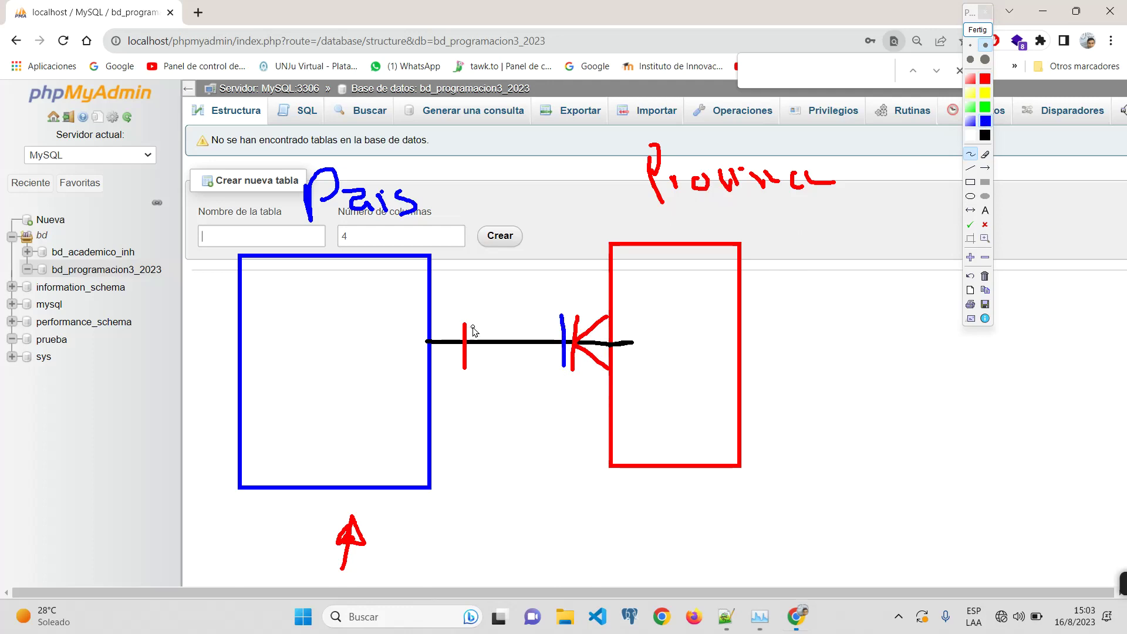
left_click_drag(474, 322, 473, 364)
mouse_move(293, 286)
left_mouse_down()
mouse_move(291, 273)
mouse_move(349, 298)
left_mouse_up()
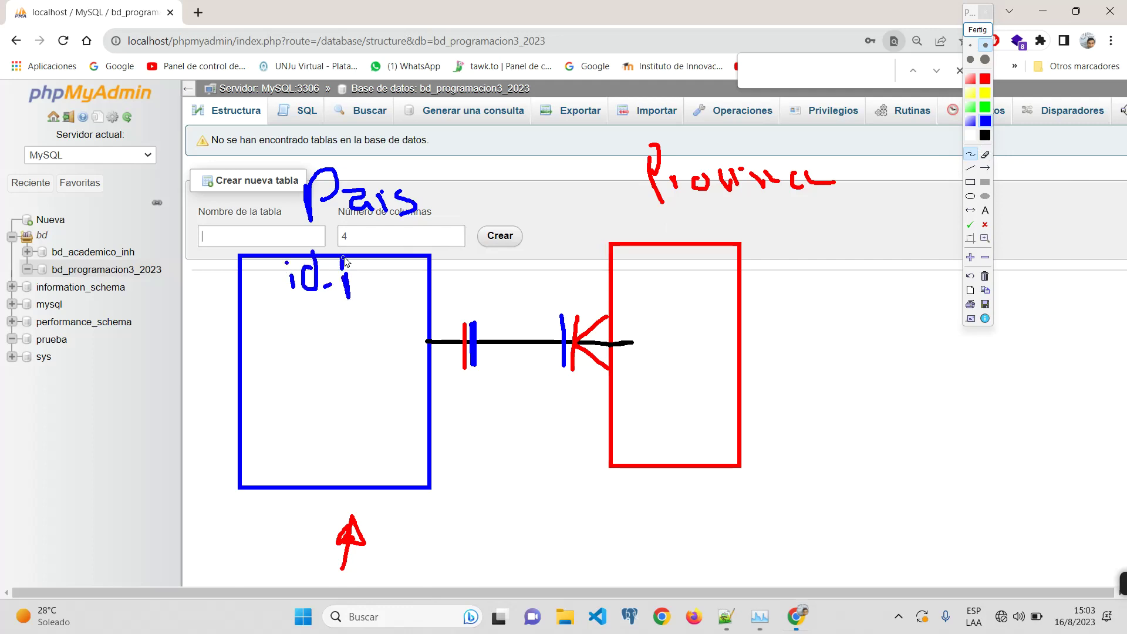
Step: Finish the id-P label and write an underlined 'id-Prov' in the red Provincia box
left_click_drag(342, 259, 345, 286)
left_click_drag(638, 264, 649, 274)
mouse_move(661, 253)
left_mouse_down()
mouse_move(662, 275)
mouse_move(685, 269)
mouse_move(700, 290)
left_mouse_up()
mouse_move(694, 254)
left_mouse_down()
mouse_move(702, 272)
mouse_move(757, 236)
left_mouse_up()
left_click_drag(650, 288, 792, 267)
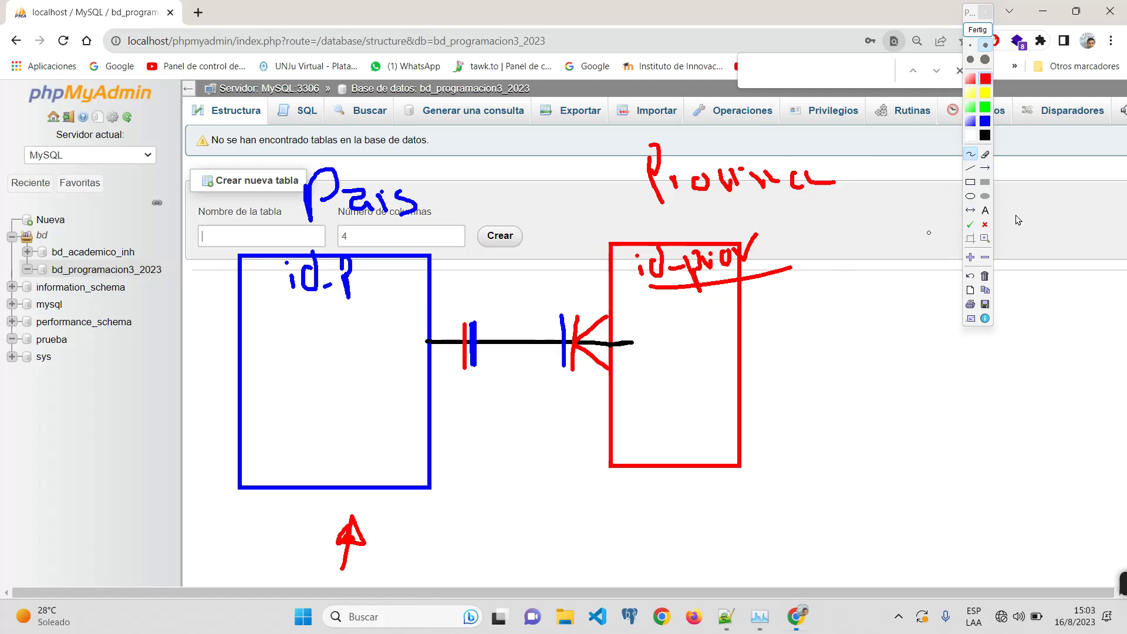
Step: In black, write the 1 and N cardinalities under the connector and underline them
left_click(985, 135)
left_click_drag(464, 456, 482, 434)
left_click_drag(481, 417, 485, 465)
left_click_drag(470, 466, 496, 465)
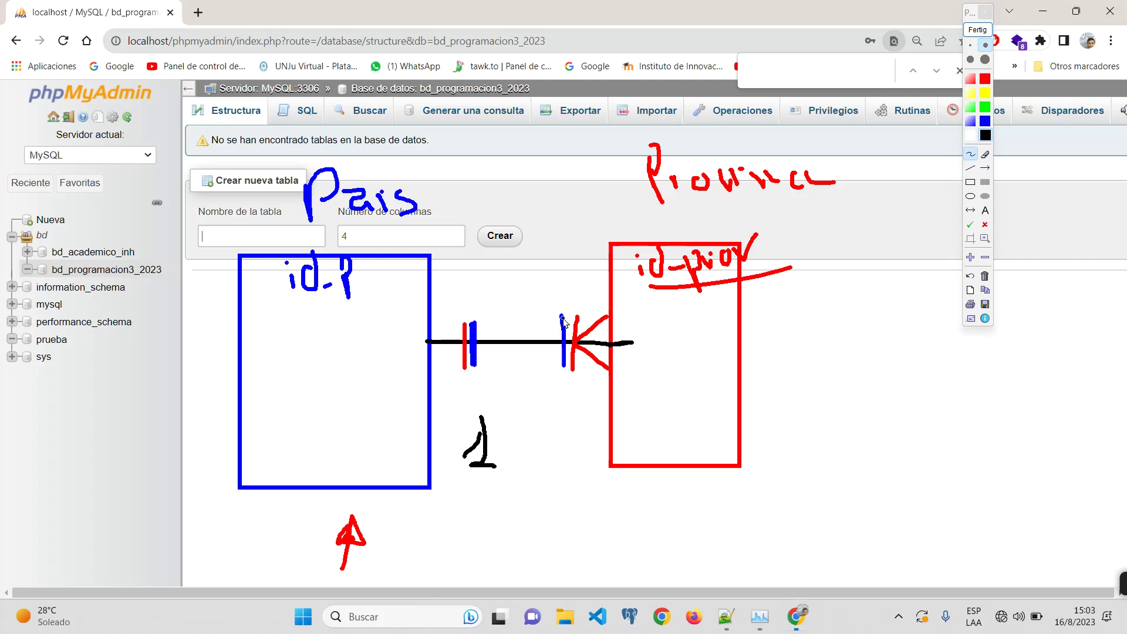
left_click_drag(572, 314, 568, 370)
mouse_move(569, 421)
left_mouse_down()
mouse_move(568, 454)
mouse_move(586, 456)
mouse_move(596, 412)
left_mouse_up()
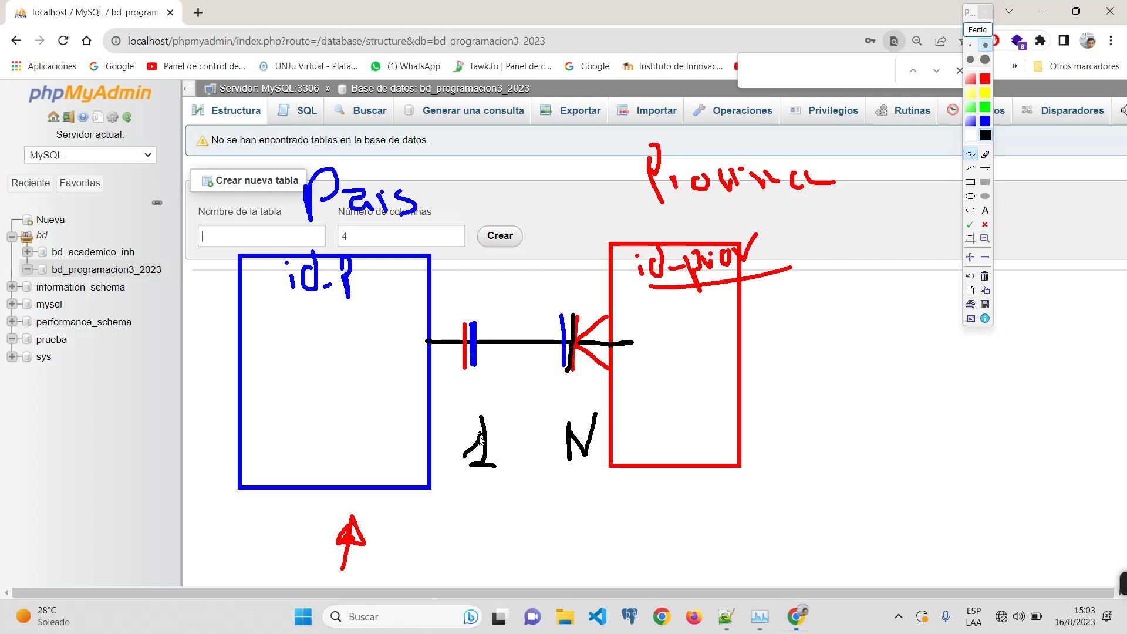
left_click_drag(460, 485, 594, 478)
Step: In green, circle the 1 and draw arrows looping from the País box to id-Prov
left_click(983, 109)
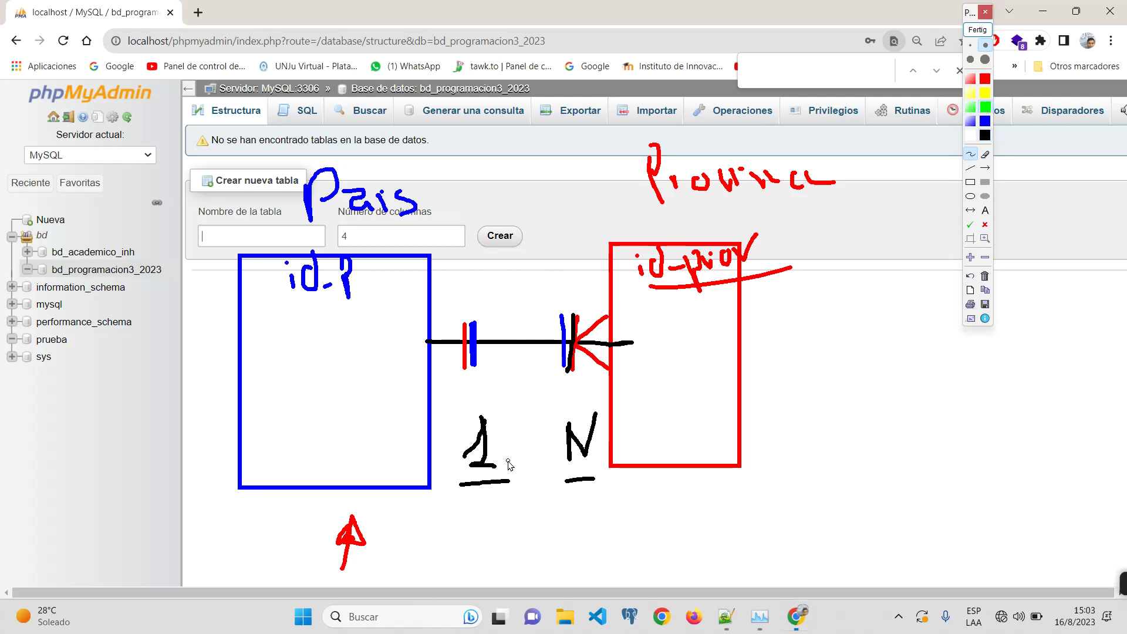
mouse_move(389, 537)
left_mouse_down()
mouse_move(391, 465)
mouse_move(405, 489)
left_mouse_up()
mouse_move(506, 399)
left_mouse_down()
mouse_move(457, 418)
mouse_move(500, 478)
mouse_move(514, 414)
left_mouse_up()
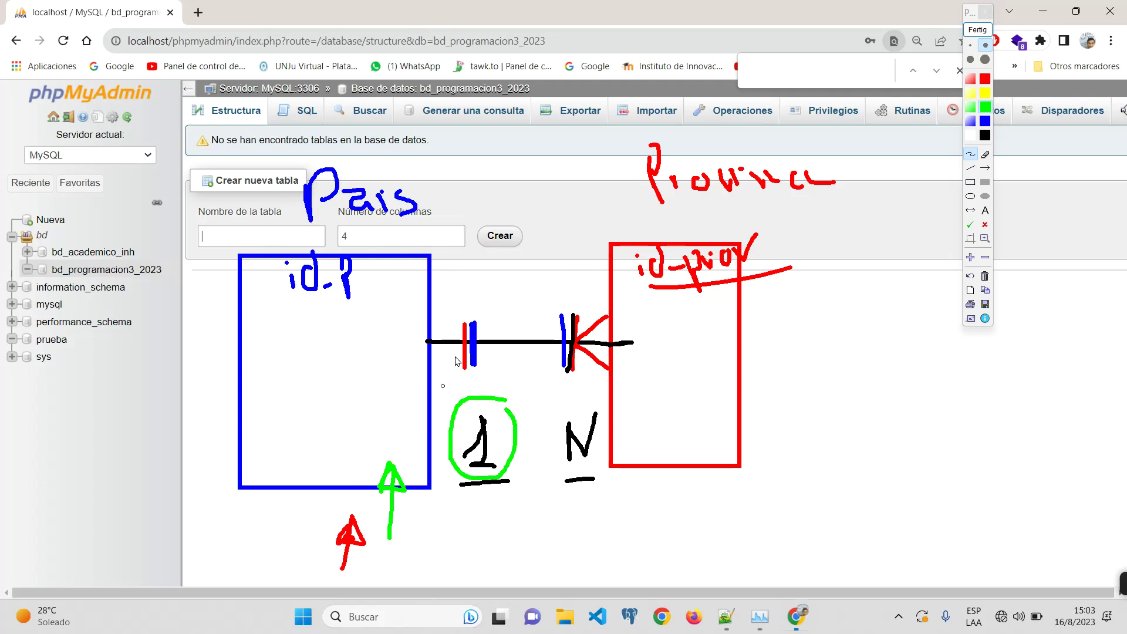
mouse_move(536, 371)
left_mouse_down()
mouse_move(518, 288)
mouse_move(206, 214)
mouse_move(270, 537)
mouse_move(508, 411)
mouse_move(526, 334)
left_mouse_up()
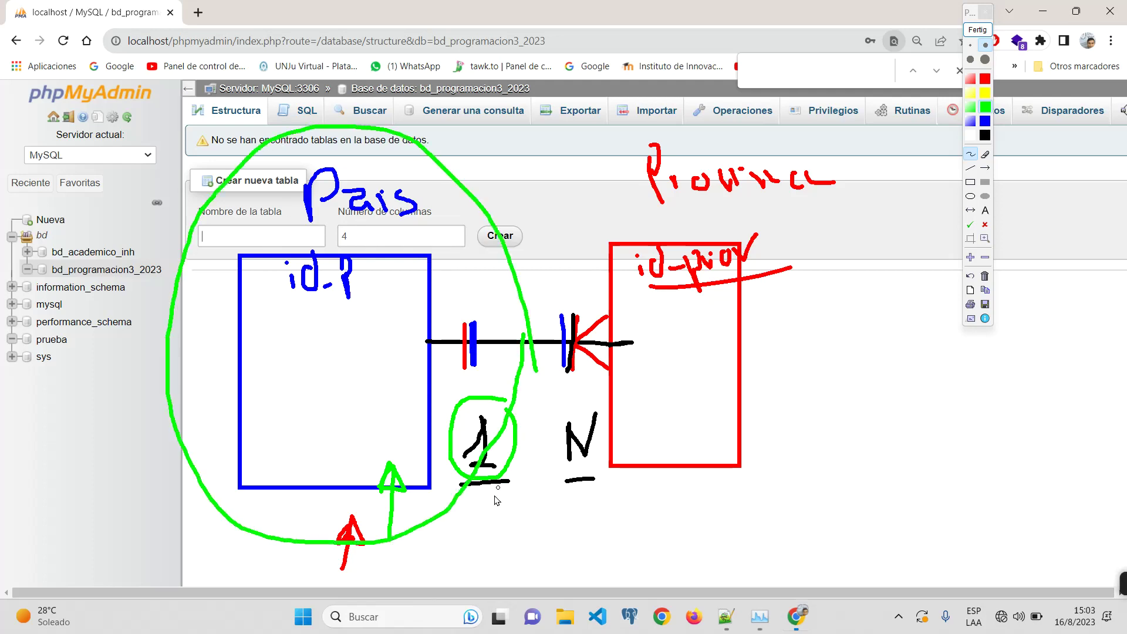
mouse_move(478, 488)
left_mouse_down()
mouse_move(782, 520)
mouse_move(822, 340)
mouse_move(672, 298)
mouse_move(692, 301)
left_mouse_up()
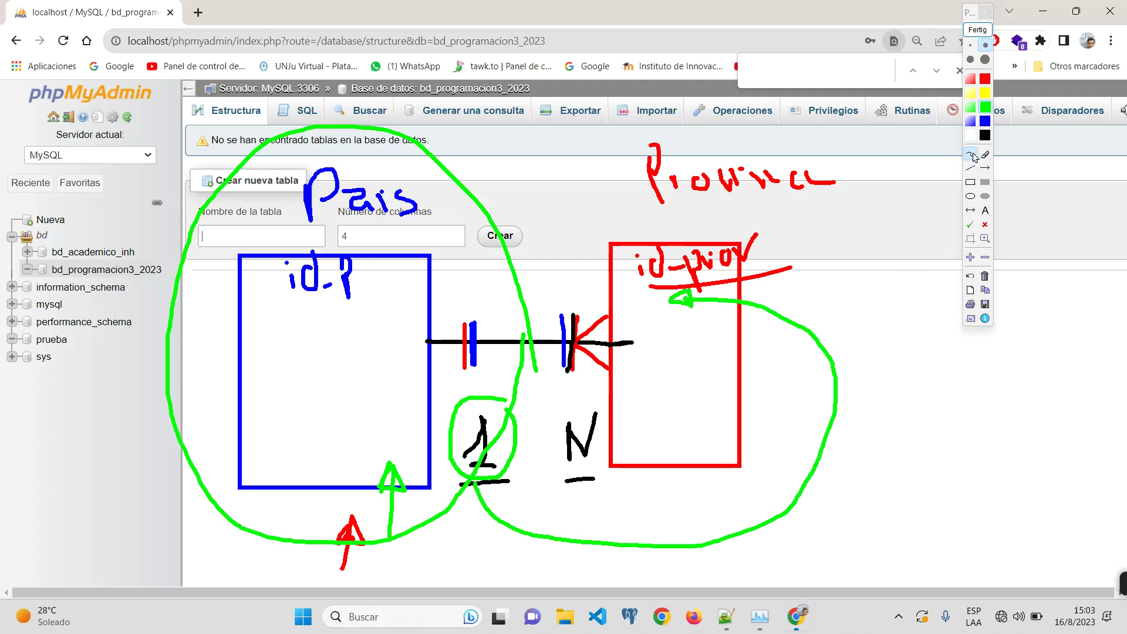
left_click(971, 182)
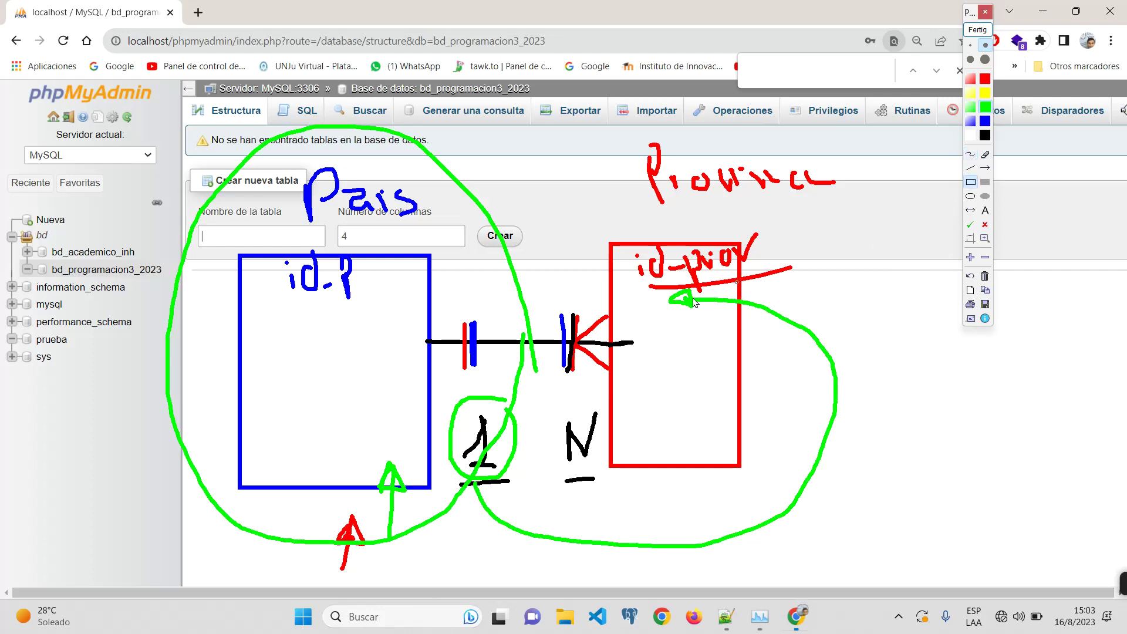
Step: Box a field in the Provincia table in black and write a Tabla label beside it
mouse_move(623, 311)
left_mouse_down()
mouse_move(734, 355)
mouse_move(727, 347)
left_mouse_up()
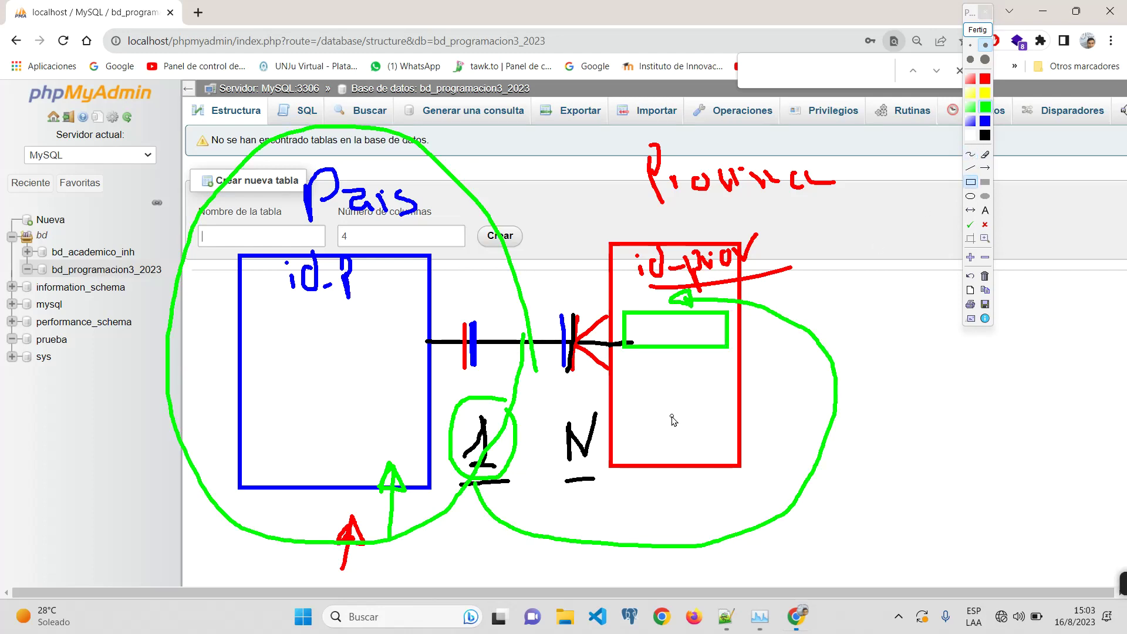
left_click(985, 135)
left_click_drag(620, 305, 731, 347)
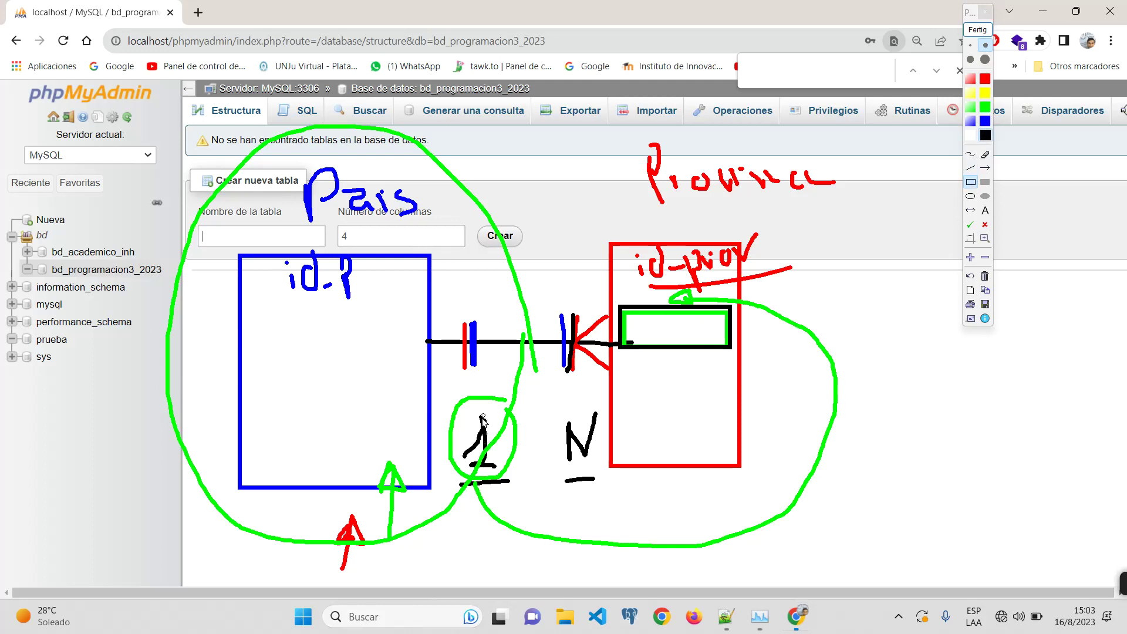
left_click(970, 154)
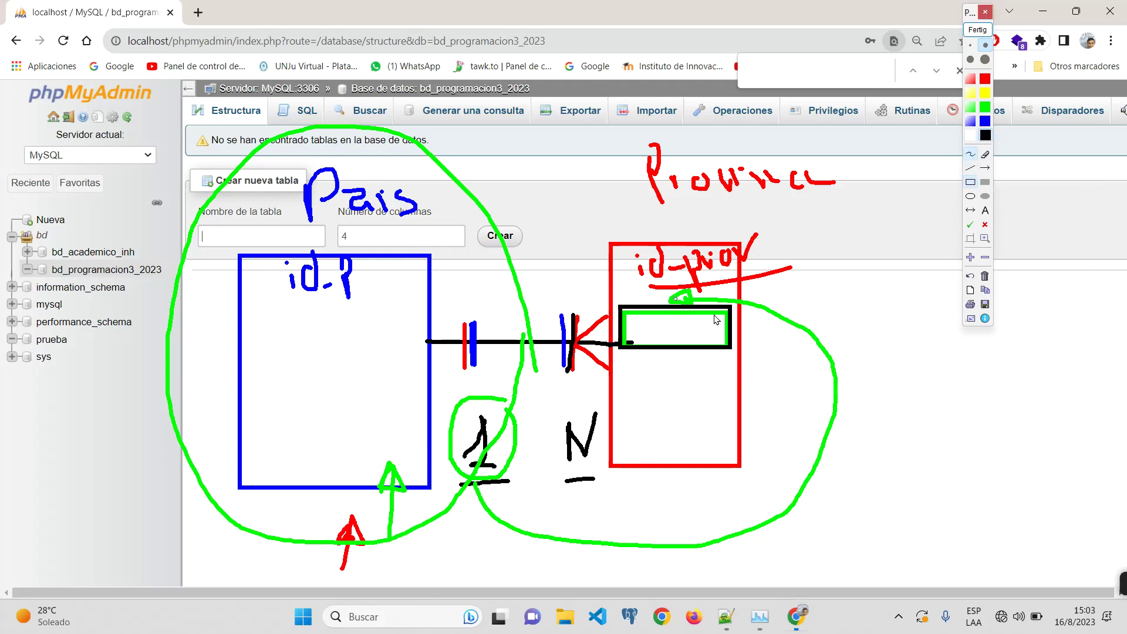
left_click_drag(820, 323, 863, 315)
left_click_drag(852, 317, 860, 352)
mouse_move(888, 326)
left_mouse_down()
mouse_move(883, 343)
mouse_move(895, 335)
left_mouse_up()
left_click_drag(893, 303, 930, 342)
left_click(948, 336)
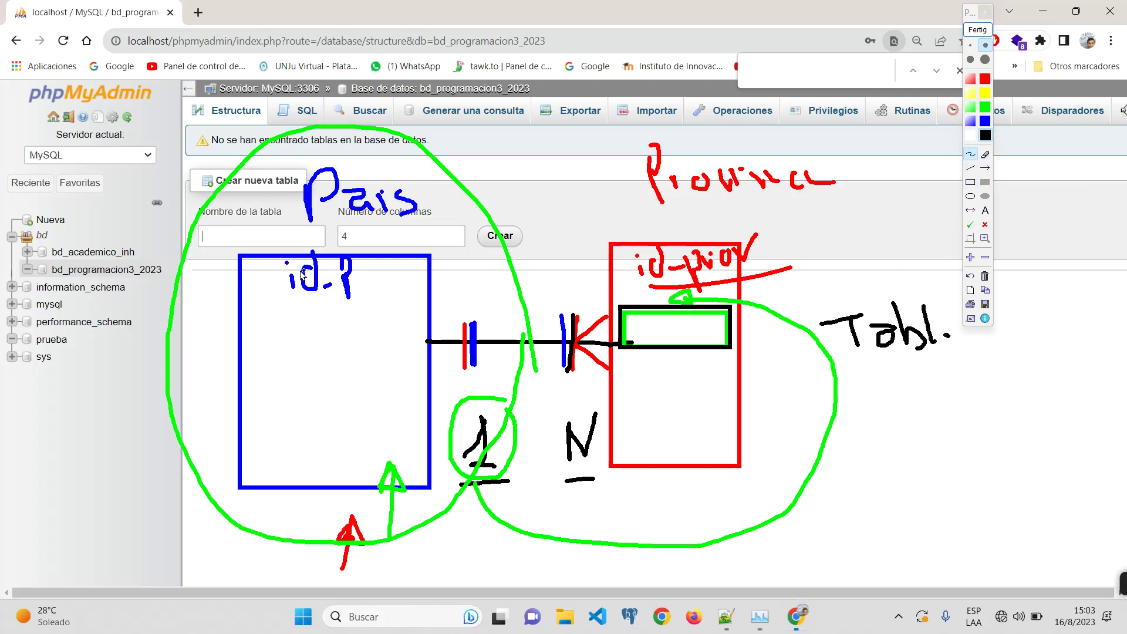
Step: Circle and underline id-P in the País box, and write in blue inside the field box
mouse_move(373, 249)
left_mouse_down()
mouse_move(326, 233)
mouse_move(257, 259)
mouse_move(302, 322)
mouse_move(397, 284)
mouse_move(388, 246)
left_mouse_up()
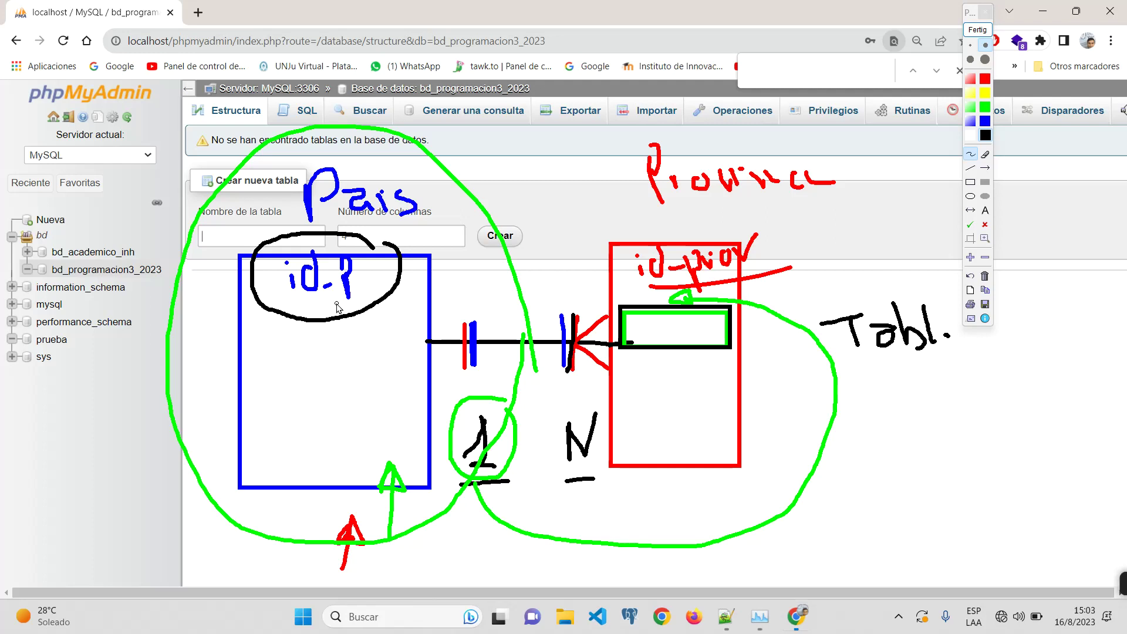
left_click(985, 121)
left_click_drag(648, 329, 695, 332)
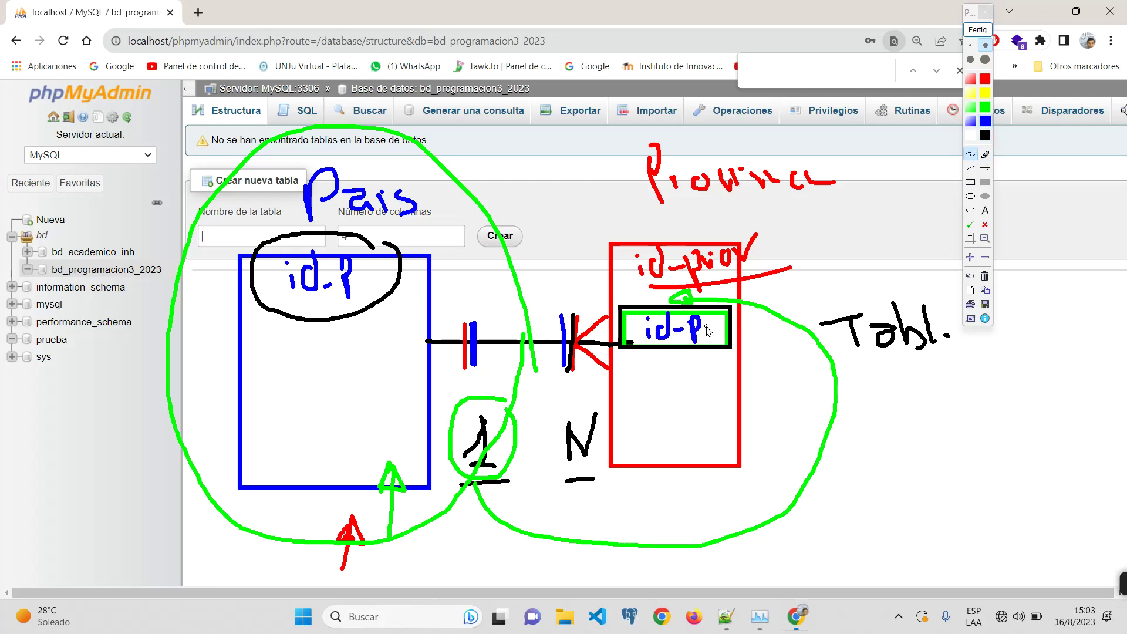
left_click_drag(281, 294, 371, 302)
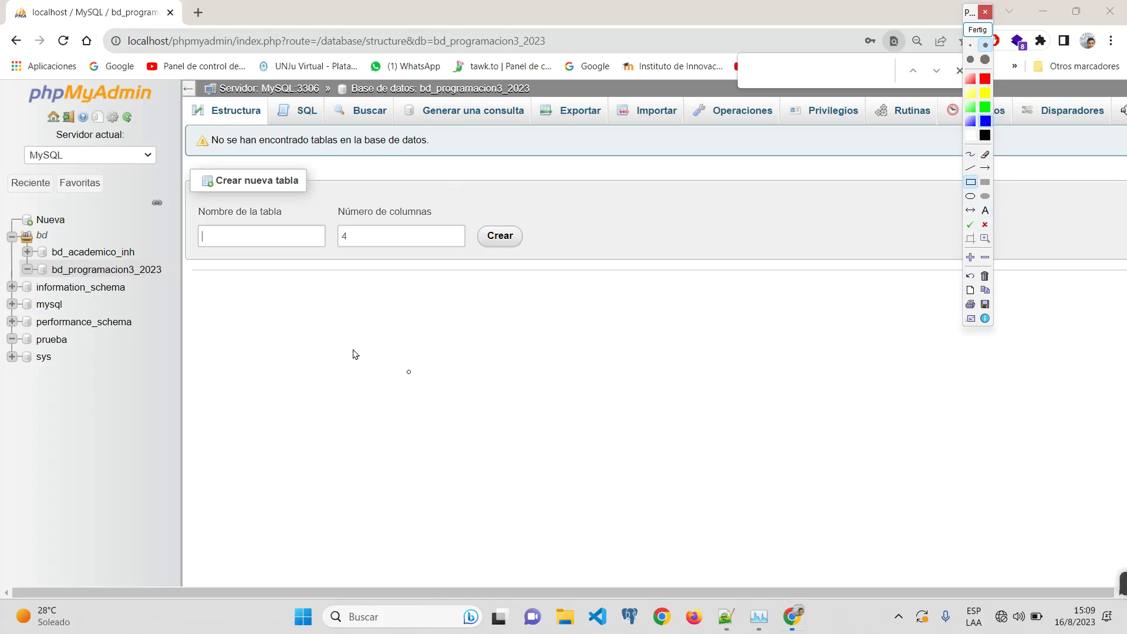
Step: Draw the blue table box and write a double-underlined 'Alumnos' title above it
mouse_move(256, 283)
left_mouse_down()
mouse_move(367, 453)
mouse_move(421, 509)
left_mouse_up()
left_click(970, 153)
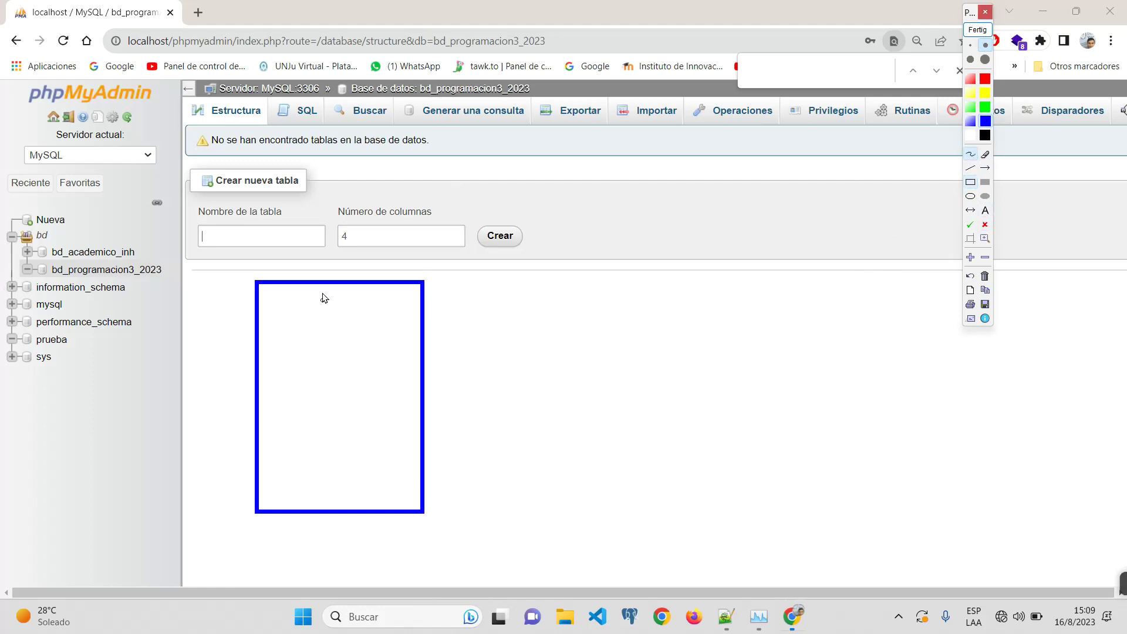
mouse_move(320, 256)
left_mouse_down()
mouse_move(343, 235)
mouse_move(346, 252)
left_mouse_up()
left_click_drag(320, 242, 350, 239)
left_click_drag(366, 206, 367, 248)
mouse_move(374, 230)
left_mouse_down()
mouse_move(431, 229)
mouse_move(460, 214)
mouse_move(469, 238)
left_mouse_up()
left_click_drag(363, 260, 470, 238)
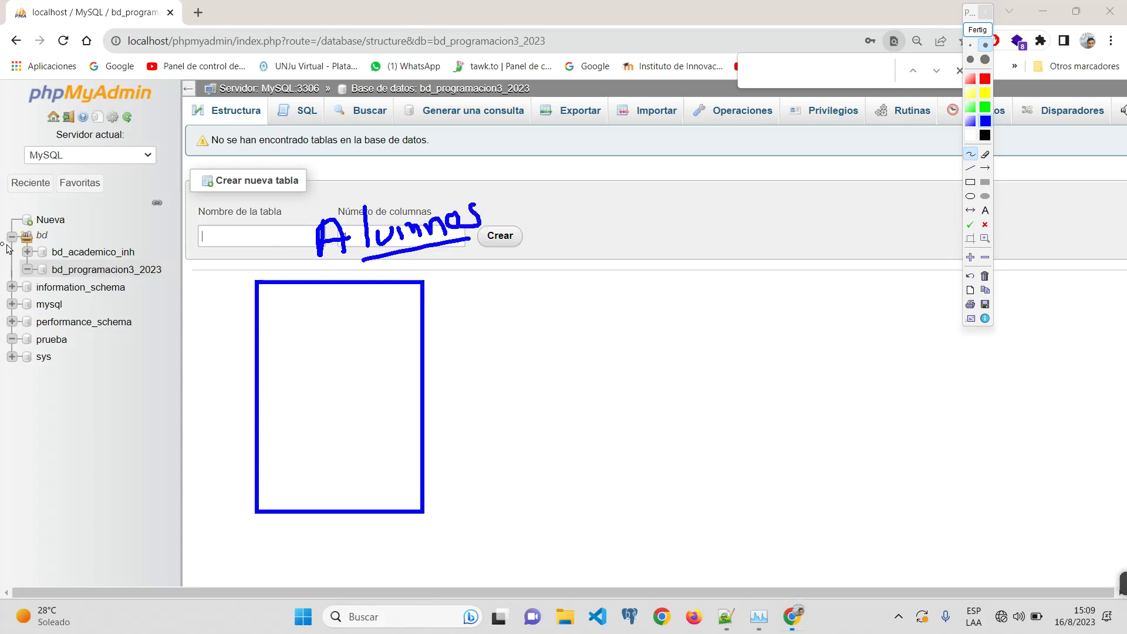
left_click_drag(347, 263, 452, 253)
Step: Draw the red box titled 'Inscripciones' and start writing id_a in the blue box
left_click(971, 182)
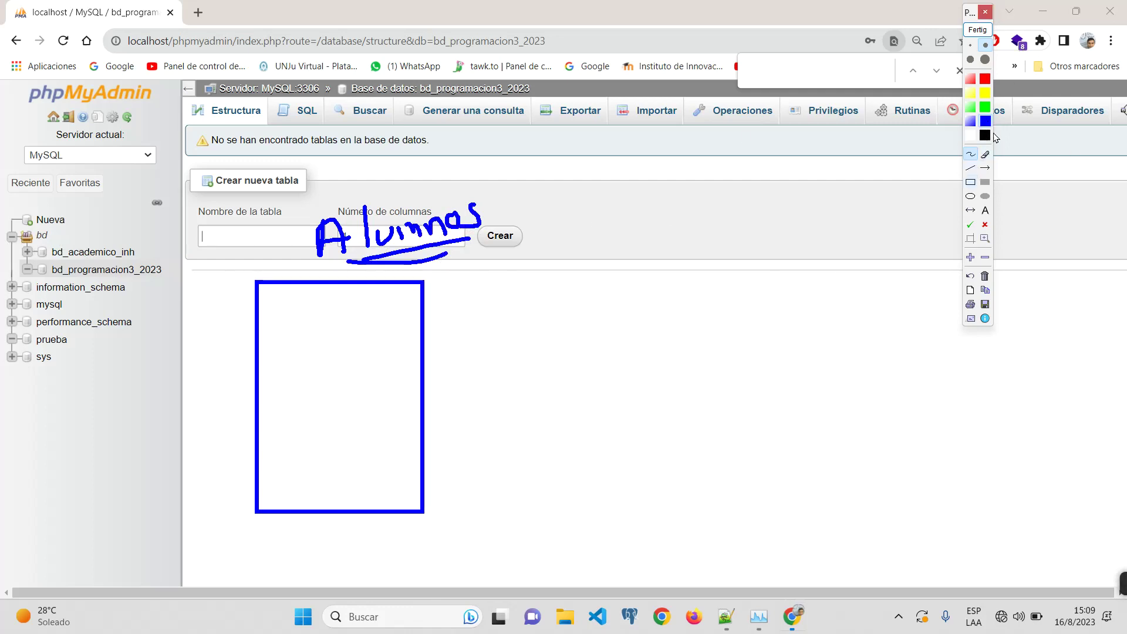
left_click_drag(613, 244, 807, 534)
left_click(971, 155)
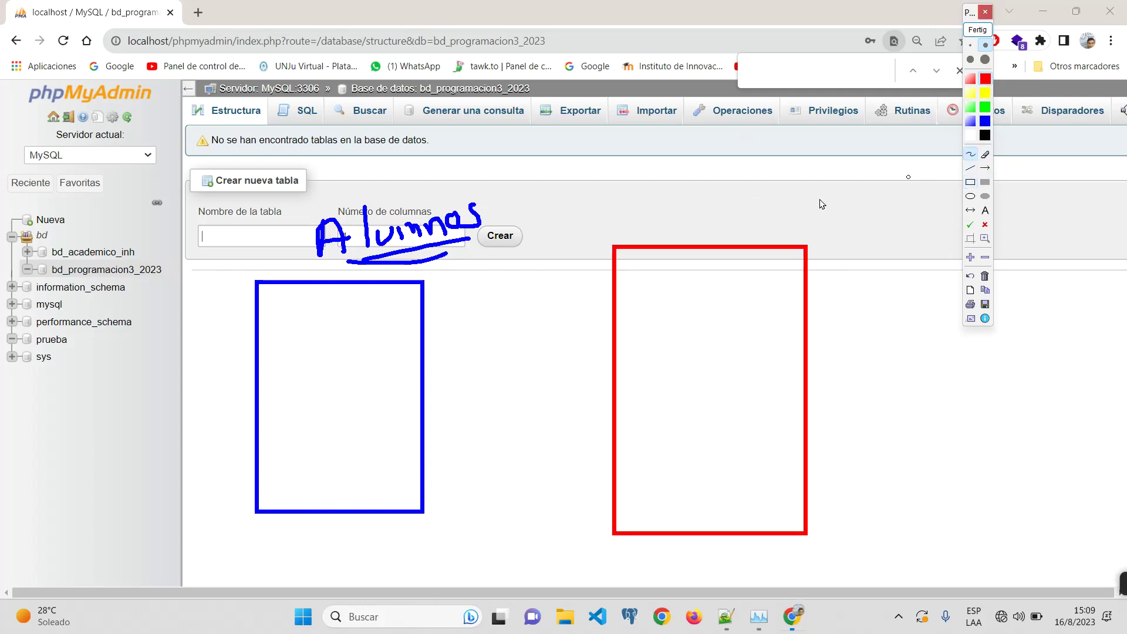
mouse_move(664, 192)
left_mouse_down()
mouse_move(711, 229)
mouse_move(819, 226)
mouse_move(824, 208)
mouse_move(860, 219)
mouse_move(907, 202)
mouse_move(911, 216)
left_mouse_up()
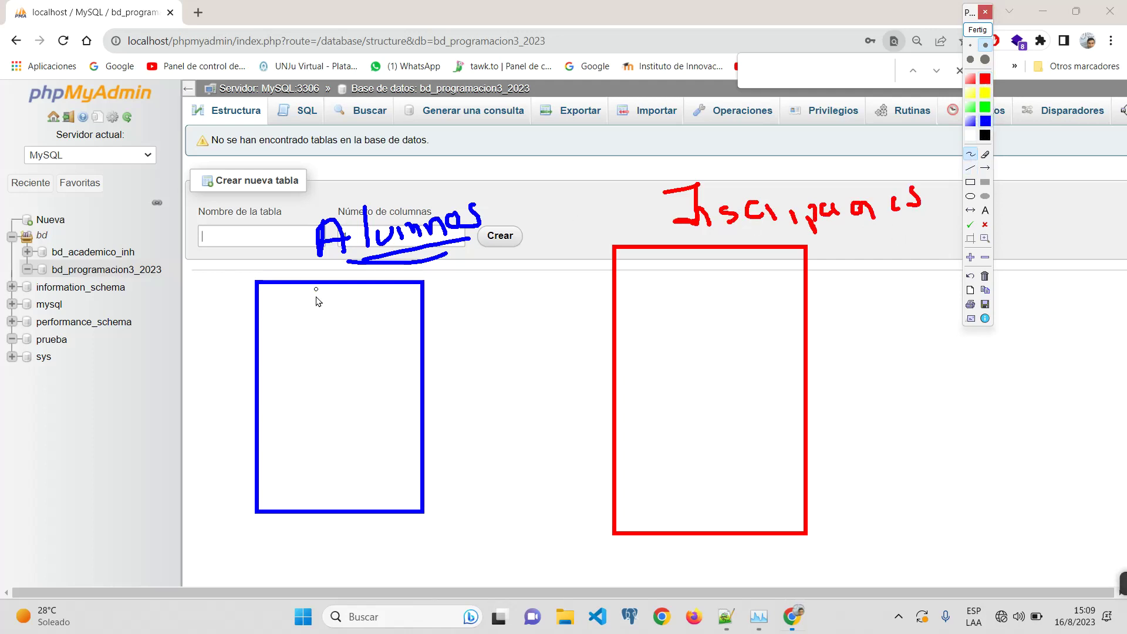
mouse_move(315, 287)
left_mouse_down()
mouse_move(315, 305)
mouse_move(377, 298)
mouse_move(382, 310)
mouse_move(370, 306)
left_mouse_up()
Step: Handwrite the Alumnos fields id_a, N, A, E, F and DNI down the blue box
left_click(350, 306)
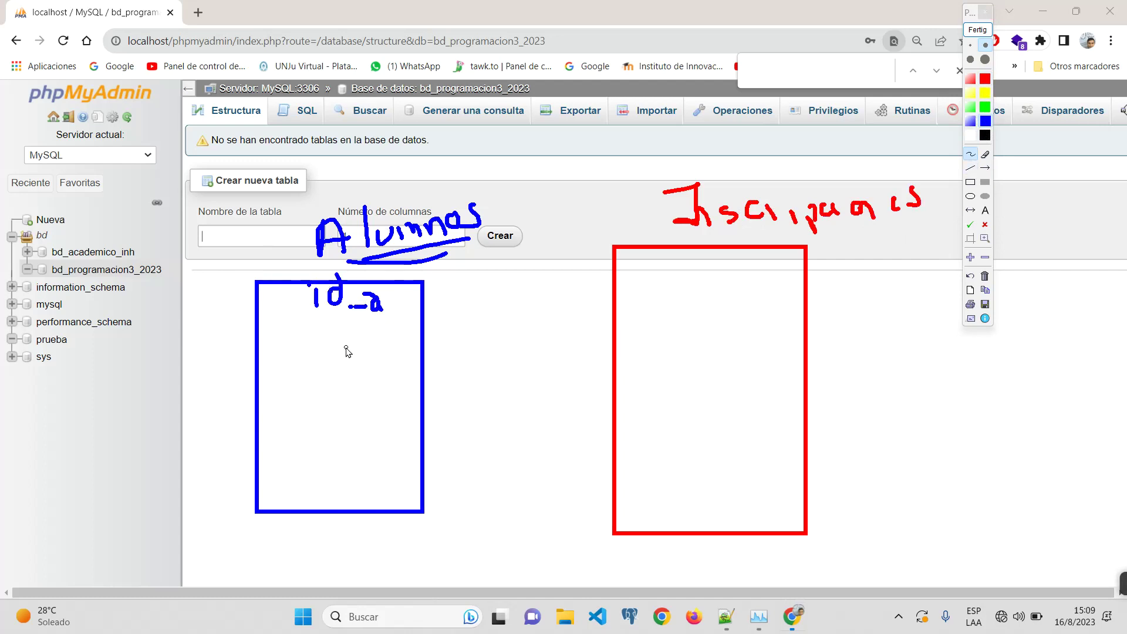
left_click_drag(315, 328, 335, 337)
mouse_move(322, 384)
left_mouse_down()
mouse_move(330, 360)
mouse_move(341, 407)
left_mouse_up()
mouse_move(320, 413)
left_mouse_down()
mouse_move(344, 415)
mouse_move(336, 450)
mouse_move(352, 425)
left_mouse_up()
left_click_drag(334, 437, 347, 439)
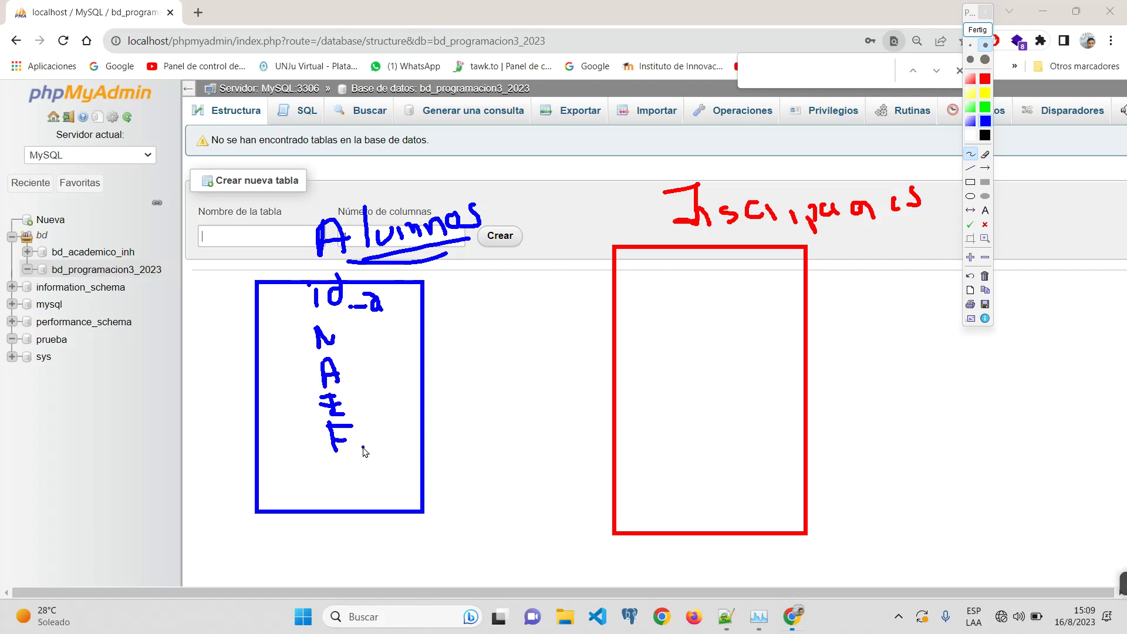
left_click(363, 447)
left_click_drag(320, 459, 333, 481)
mouse_move(351, 478)
left_mouse_down()
mouse_move(377, 445)
mouse_move(392, 468)
left_mouse_up()
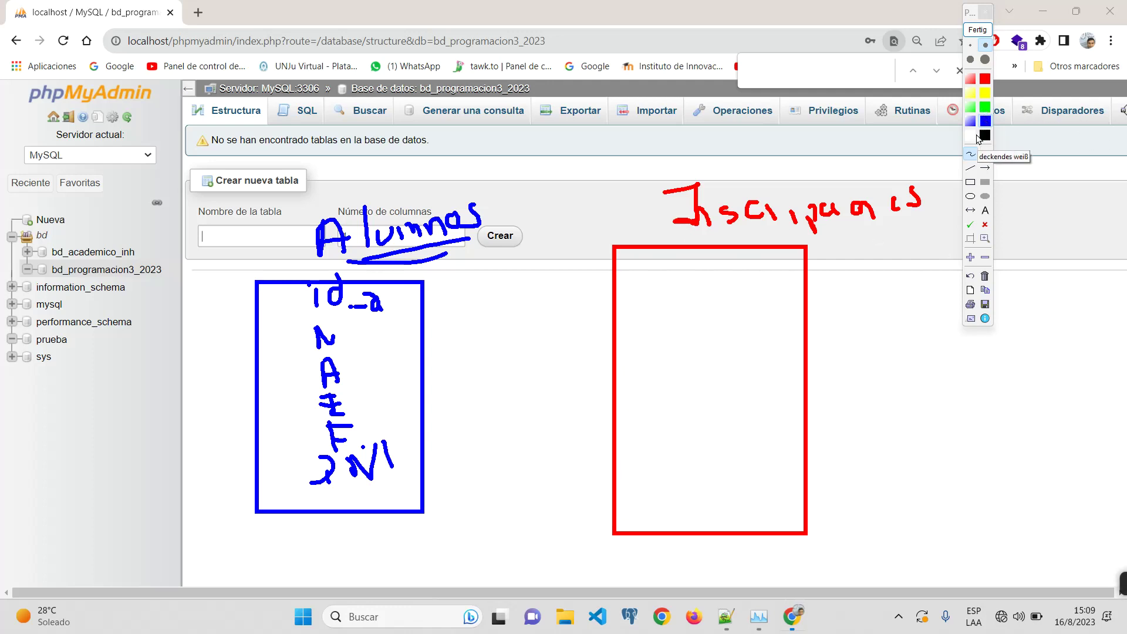
Step: In red, write id, an underlined legajo and F. Inst in the Inscripciones box
left_click(982, 79)
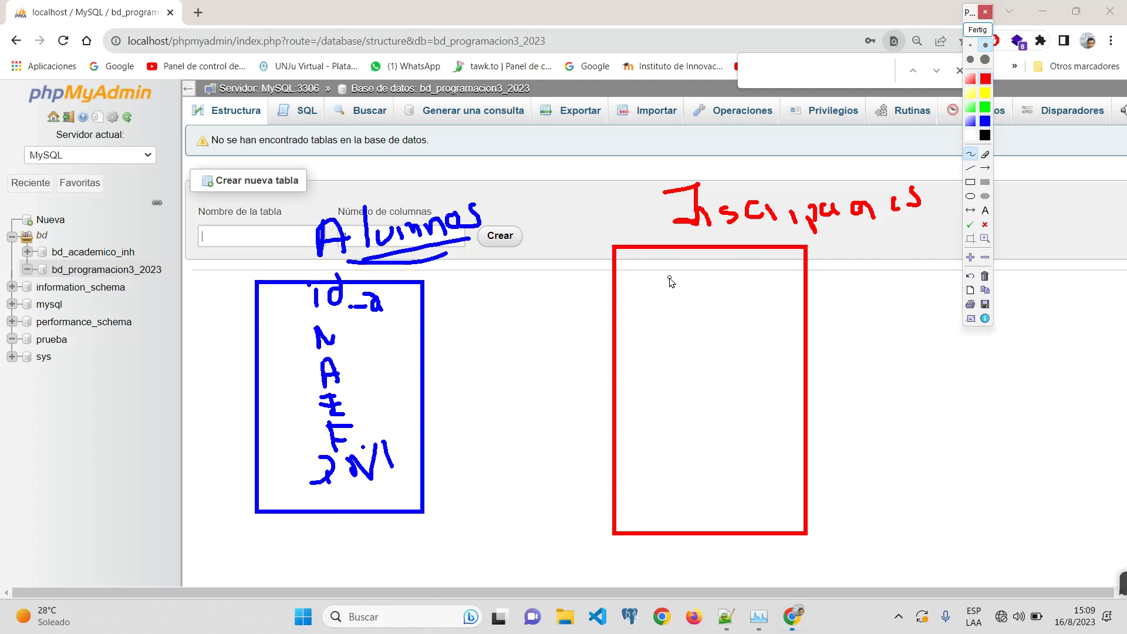
mouse_move(672, 259)
left_mouse_down()
mouse_move(684, 272)
mouse_move(717, 268)
left_mouse_up()
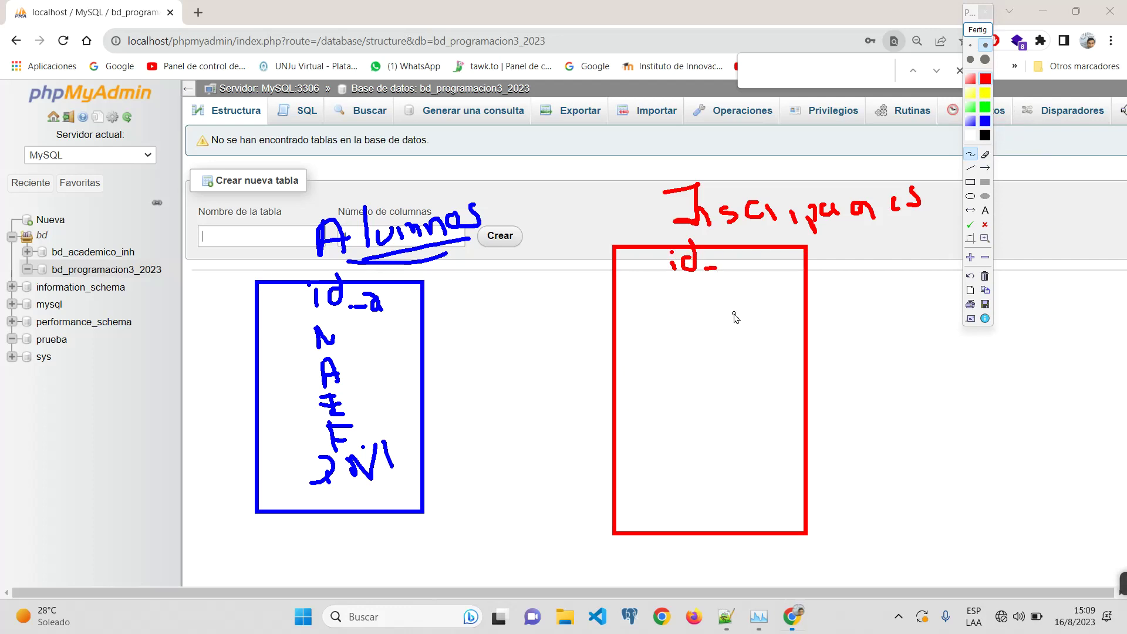
mouse_move(675, 286)
left_mouse_down()
mouse_move(686, 319)
mouse_move(757, 320)
left_mouse_up()
mouse_move(763, 288)
left_mouse_down()
mouse_move(769, 320)
mouse_move(796, 290)
left_mouse_up()
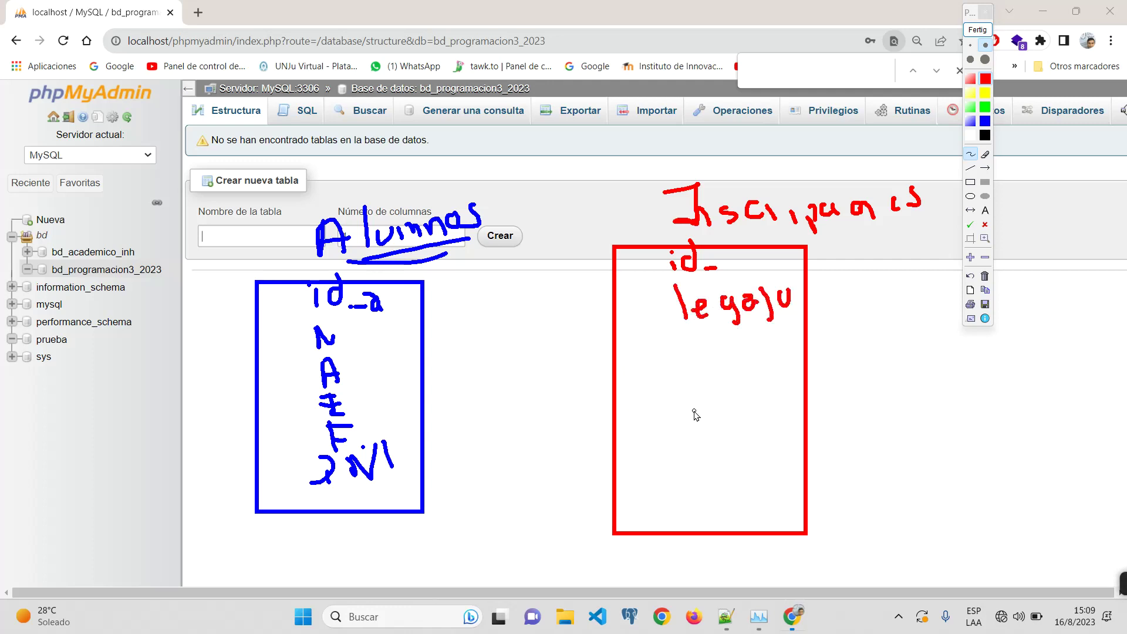
left_click(690, 320)
left_click_drag(694, 323, 761, 322)
mouse_move(678, 351)
left_mouse_down()
mouse_move(681, 380)
mouse_move(700, 348)
left_mouse_up()
left_click_drag(678, 366, 772, 381)
left_click(707, 382)
left_click_drag(763, 361, 784, 359)
Step: Add F. baja, Rec. and ciudad, then draw a black line linking Alumnos to Inscripciones
left_click_drag(678, 414, 681, 440)
mouse_move(674, 413)
left_mouse_down()
mouse_move(699, 407)
mouse_move(700, 427)
mouse_move(778, 437)
left_mouse_up()
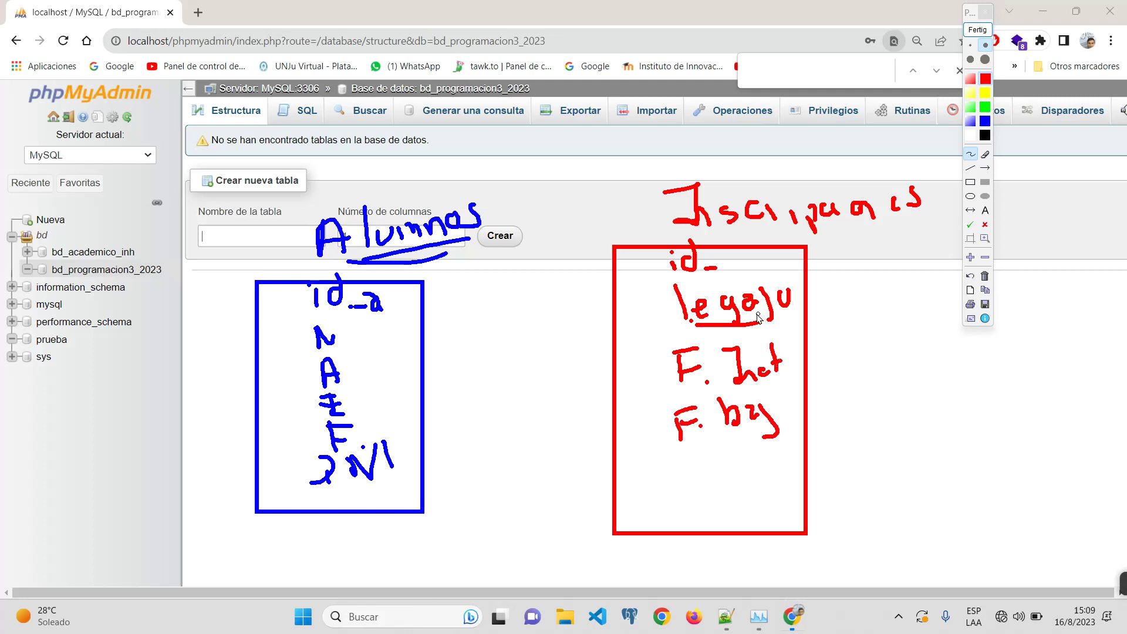
left_click_drag(758, 317, 780, 303)
mouse_move(688, 459)
left_mouse_down()
mouse_move(690, 474)
mouse_move(716, 490)
left_mouse_up()
left_click_drag(721, 478, 750, 482)
left_click(758, 469)
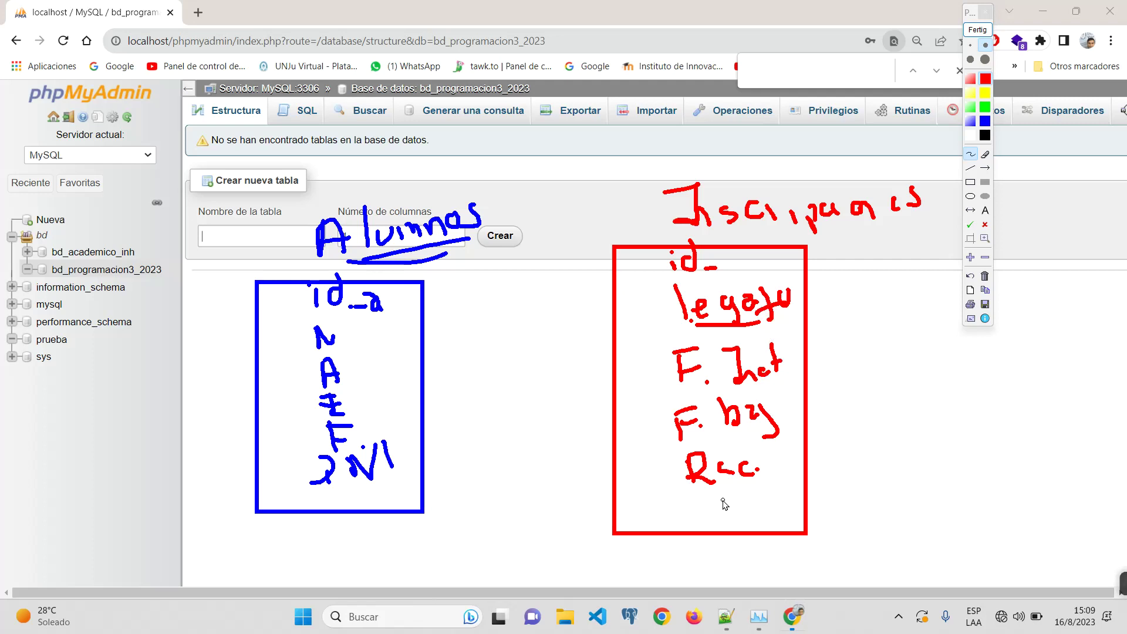
mouse_move(695, 521)
left_mouse_down()
mouse_move(708, 504)
mouse_move(718, 520)
mouse_move(810, 493)
mouse_move(834, 473)
mouse_move(856, 481)
left_mouse_up()
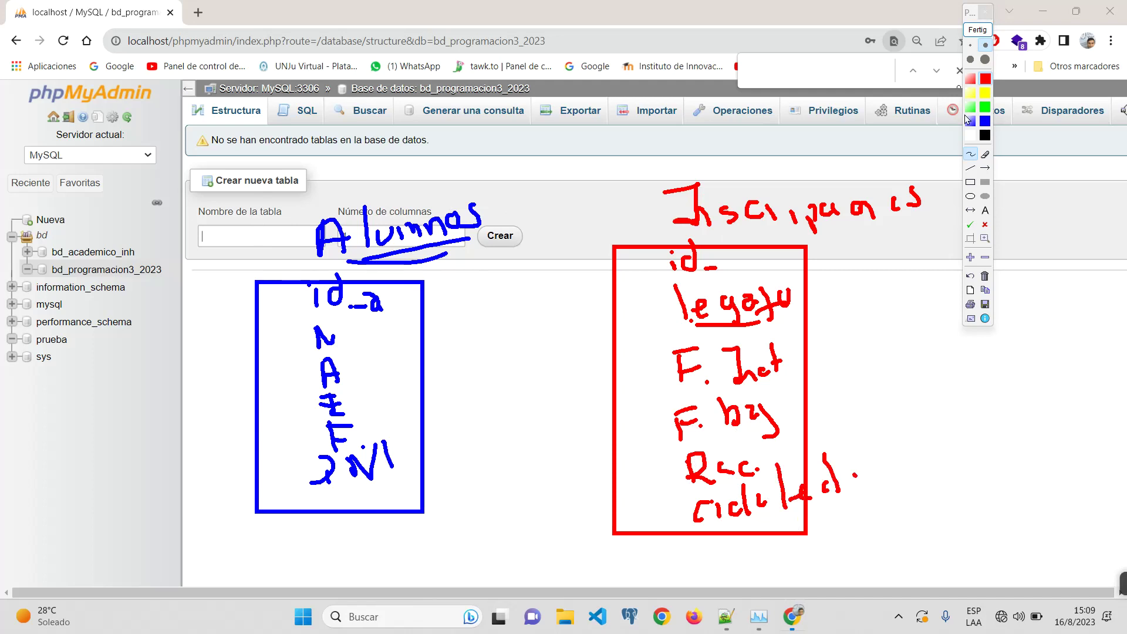
left_click(987, 136)
left_click_drag(435, 386, 616, 378)
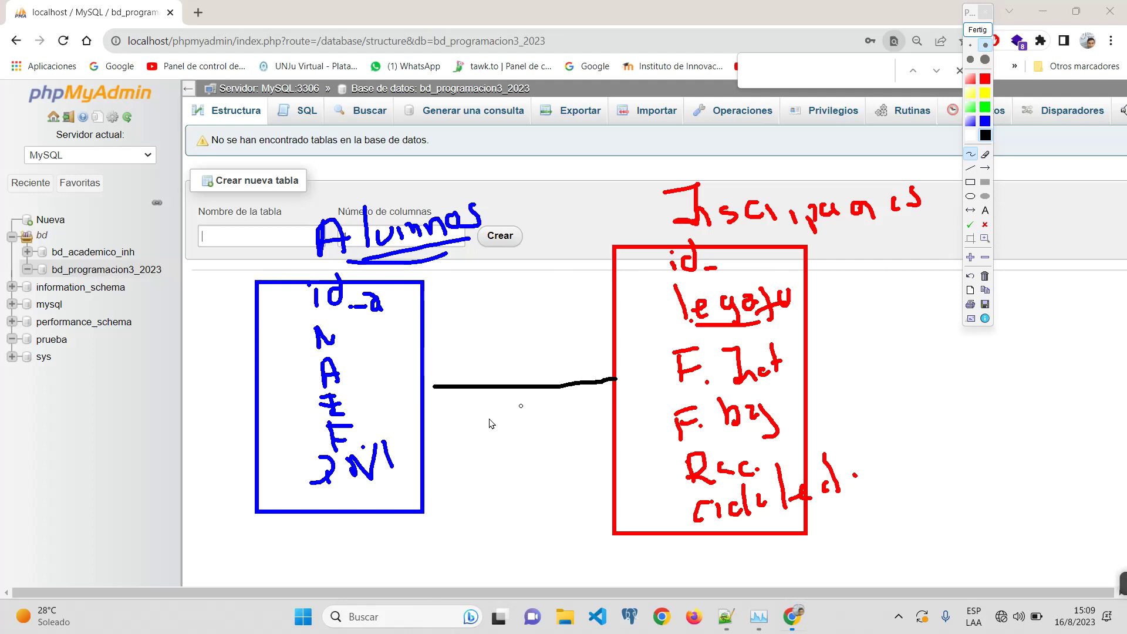
Step: Add black bars at both ends and a crow's foot, underline ciudad, then retrace the bars in blue
left_click_drag(456, 365, 456, 411)
left_click_drag(580, 359, 582, 407)
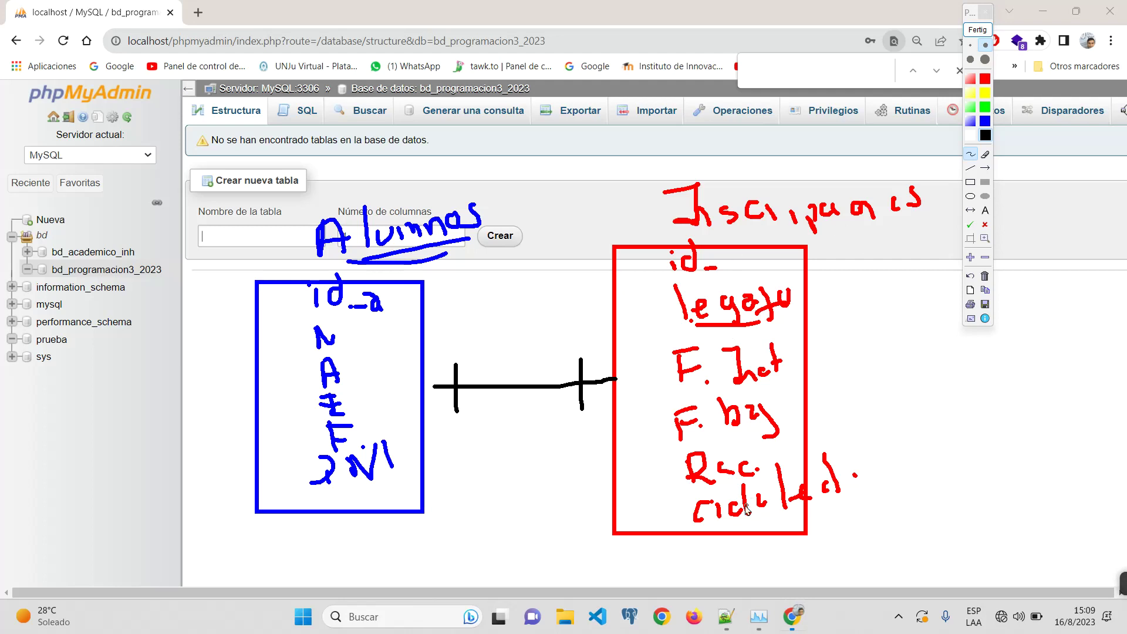
left_click_drag(734, 518, 825, 505)
left_click_drag(581, 382, 610, 414)
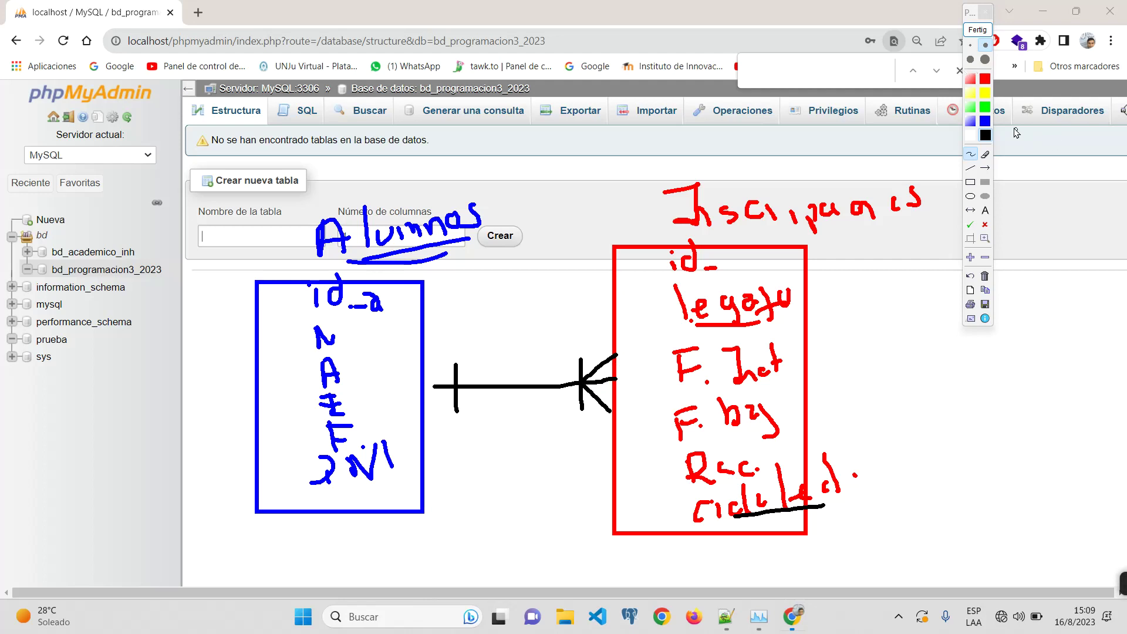
left_click(985, 121)
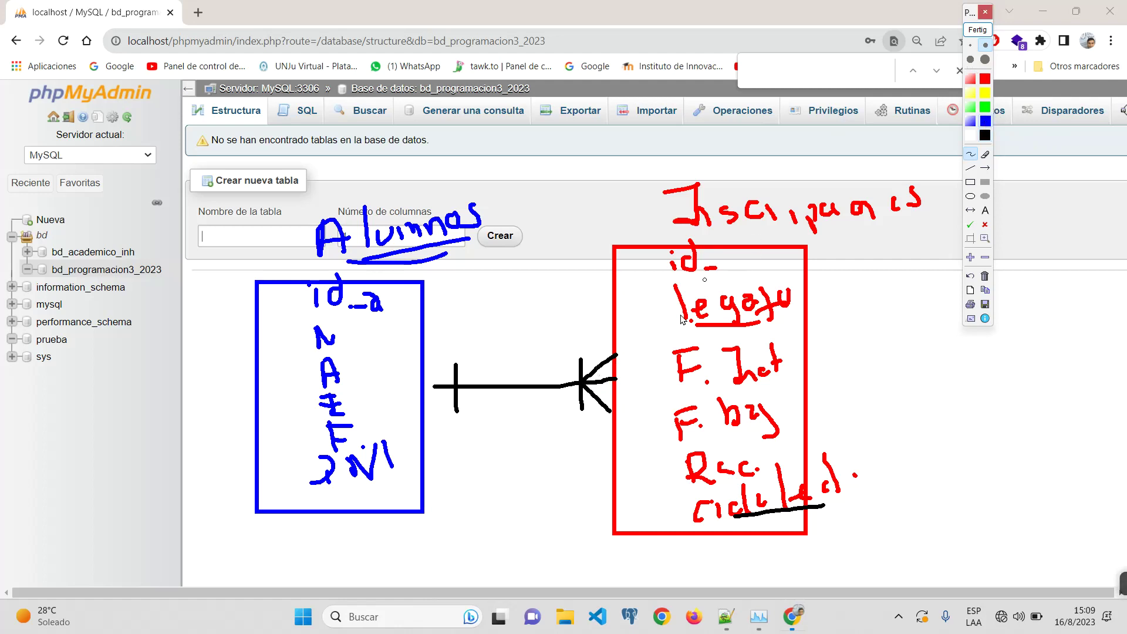
left_click_drag(575, 360, 579, 411)
left_click_drag(458, 364, 460, 410)
Step: Label the connector 1 and N, and loop Alumnos with an arrow into a new slot under F. Inst
left_click_drag(463, 304, 462, 336)
mouse_move(454, 336)
left_mouse_down()
mouse_move(470, 336)
mouse_move(464, 305)
left_mouse_up()
mouse_move(555, 286)
left_mouse_down()
mouse_move(555, 321)
mouse_move(579, 321)
left_mouse_up()
left_click_drag(580, 322, 582, 278)
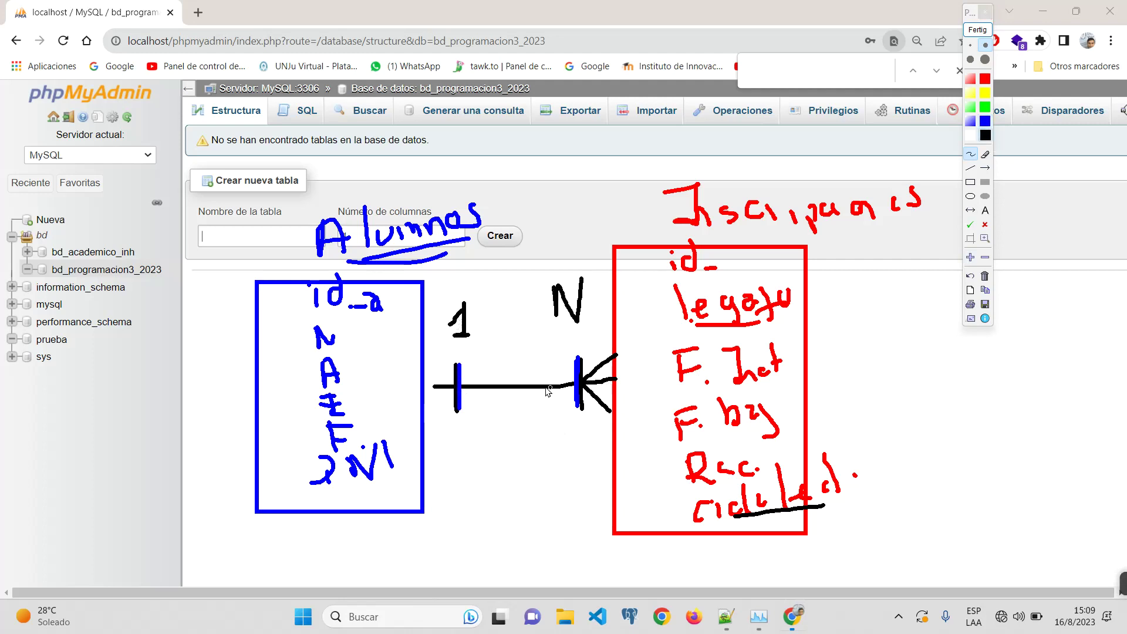
mouse_move(490, 279)
left_mouse_down()
mouse_move(235, 457)
mouse_move(509, 269)
left_mouse_up()
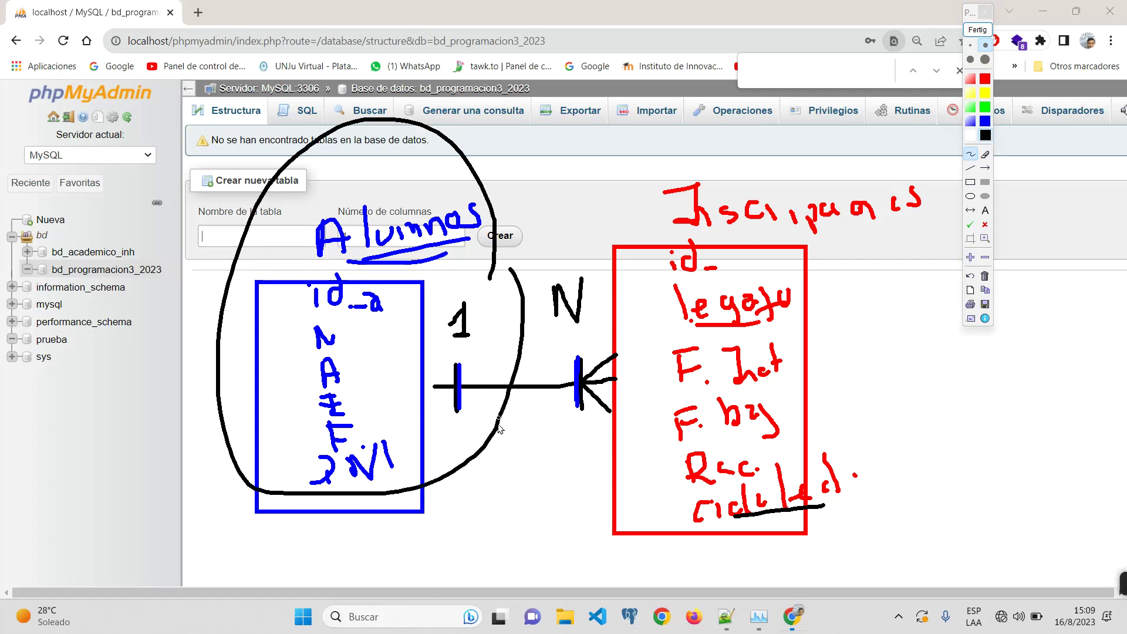
mouse_move(479, 439)
left_mouse_down()
mouse_move(649, 541)
mouse_move(865, 344)
mouse_move(795, 372)
mouse_move(810, 394)
left_mouse_up()
mouse_move(675, 400)
left_mouse_down()
mouse_move(803, 376)
mouse_move(672, 402)
left_mouse_up()
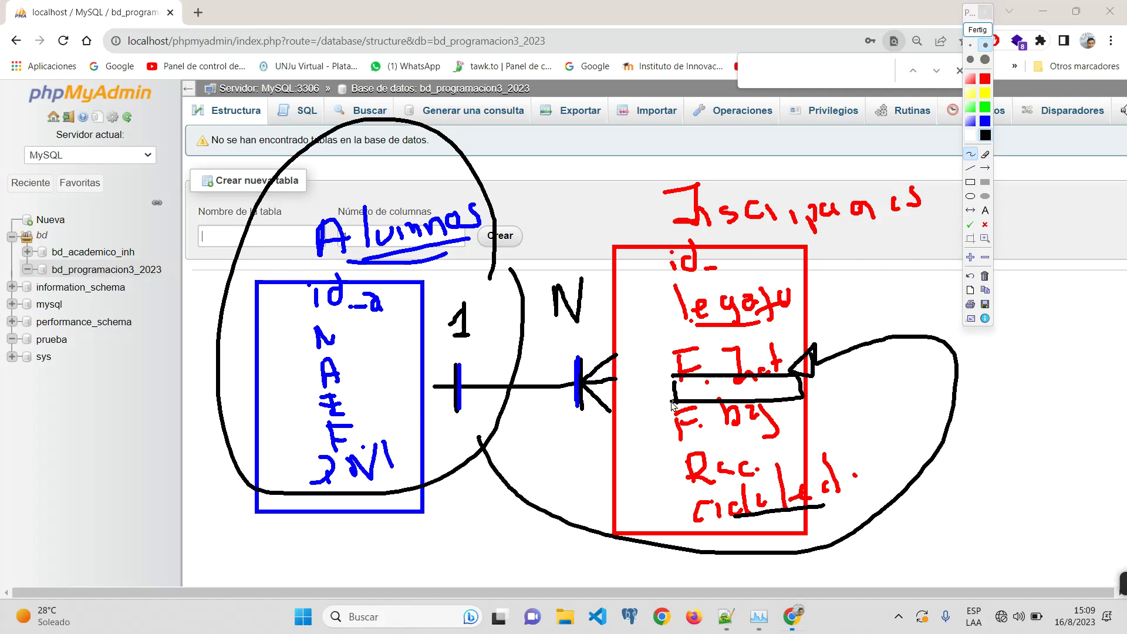
Step: In blue, circle id_a, write id_a in the new slot, and add N labels beside both tables
left_click(985, 121)
mouse_move(356, 268)
left_mouse_down()
mouse_move(304, 268)
mouse_move(405, 324)
mouse_move(325, 275)
left_mouse_up()
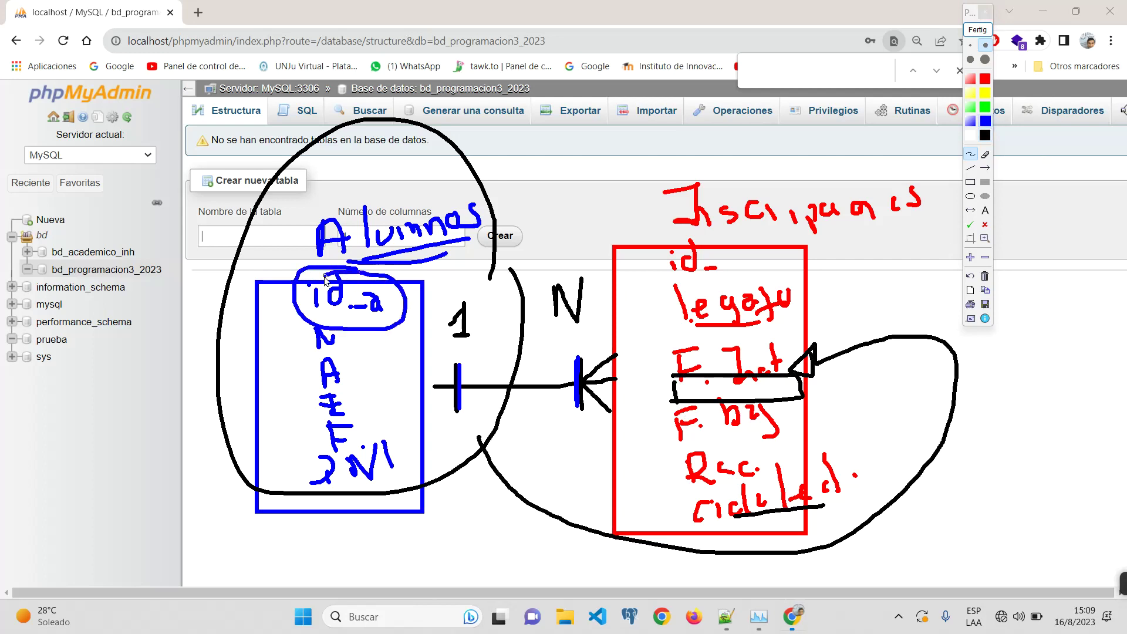
left_click(701, 386)
mouse_move(701, 387)
left_mouse_down()
mouse_move(761, 385)
mouse_move(785, 399)
left_mouse_up()
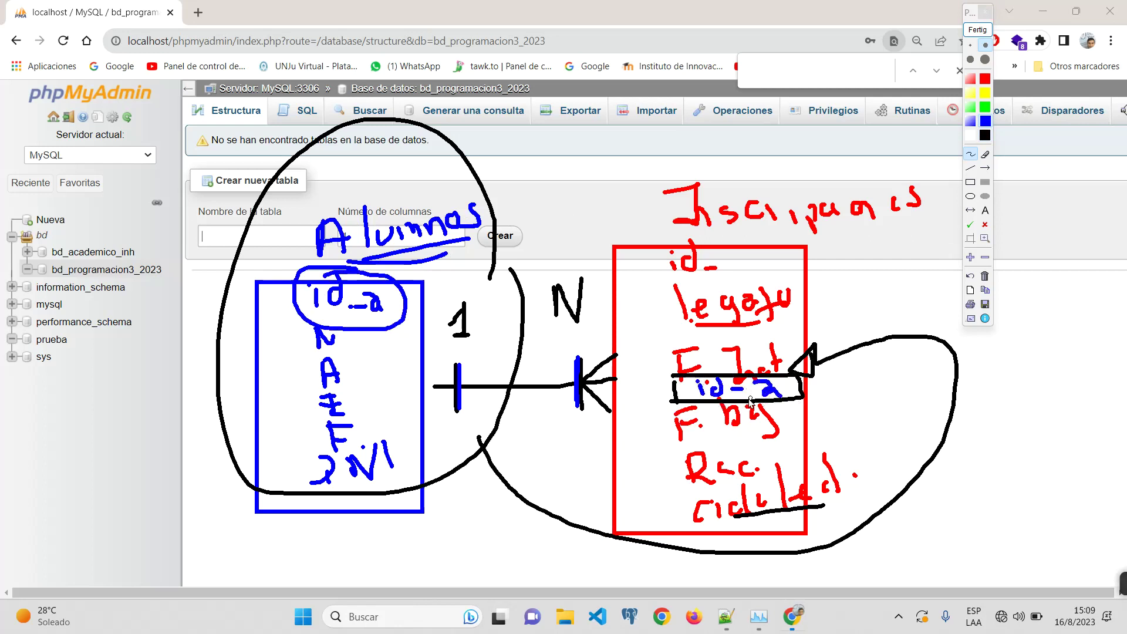
left_click(739, 390)
left_click_drag(425, 350, 455, 377)
left_click_drag(412, 415, 460, 378)
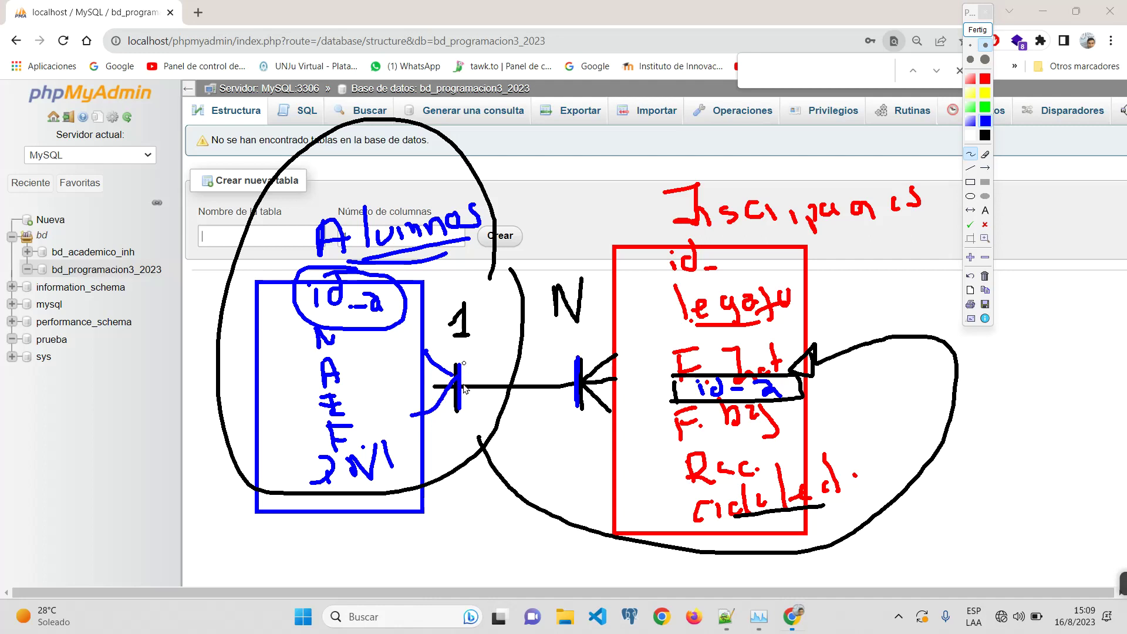
left_click_drag(445, 499, 467, 456)
mouse_move(563, 486)
left_mouse_down()
mouse_move(590, 486)
mouse_move(603, 433)
left_mouse_up()
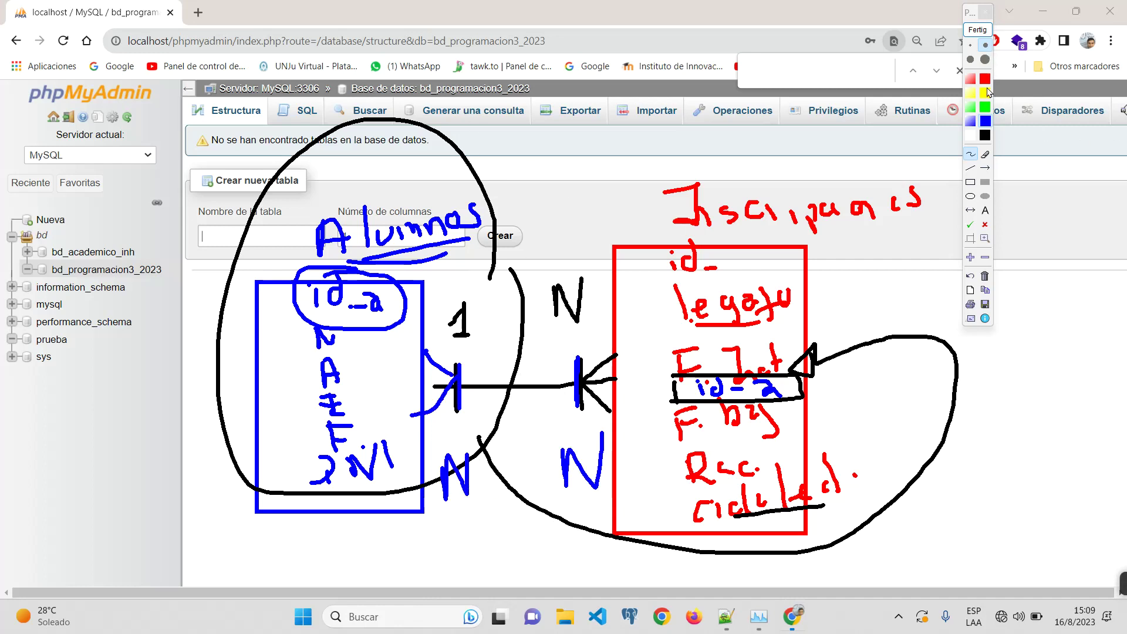
Step: In black, join both tables with a line up to an A1 box at the page top
left_click(988, 135)
mouse_move(364, 264)
left_mouse_down()
mouse_move(387, 157)
mouse_move(675, 149)
mouse_move(694, 249)
left_mouse_up()
left_click_drag(525, 151, 527, 109)
mouse_move(510, 52)
left_mouse_down()
mouse_move(525, 10)
mouse_move(542, 37)
left_mouse_up()
mouse_move(515, 33)
left_mouse_down()
mouse_move(575, 12)
mouse_move(565, 33)
left_mouse_up()
mouse_move(558, 34)
left_mouse_down()
mouse_move(574, 31)
mouse_move(555, 125)
mouse_move(688, 80)
mouse_move(553, 124)
left_mouse_up()
Step: Circle id_a and id_ in blue and add marks inside the A1 box
left_click(985, 121)
mouse_move(314, 291)
left_mouse_down()
mouse_move(390, 269)
mouse_move(408, 316)
left_mouse_up()
mouse_move(627, 55)
left_mouse_down()
mouse_move(652, 58)
mouse_move(622, 40)
left_mouse_up()
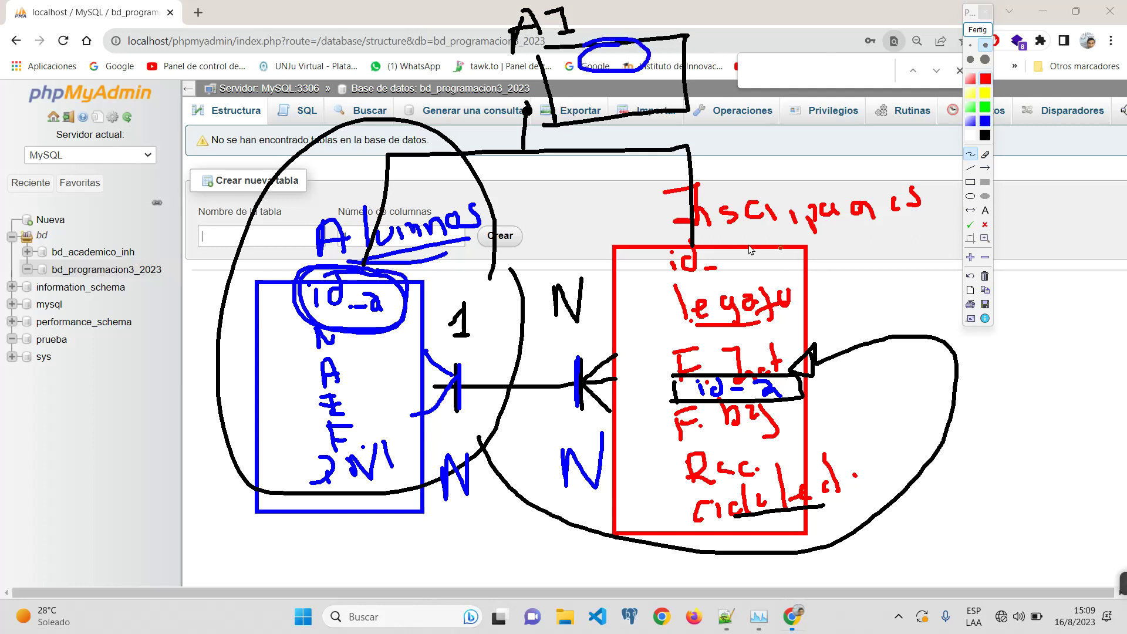
mouse_move(769, 243)
left_mouse_down()
mouse_move(792, 273)
mouse_move(790, 240)
left_mouse_up()
mouse_move(646, 75)
left_mouse_down()
mouse_move(587, 92)
mouse_move(646, 70)
left_mouse_up()
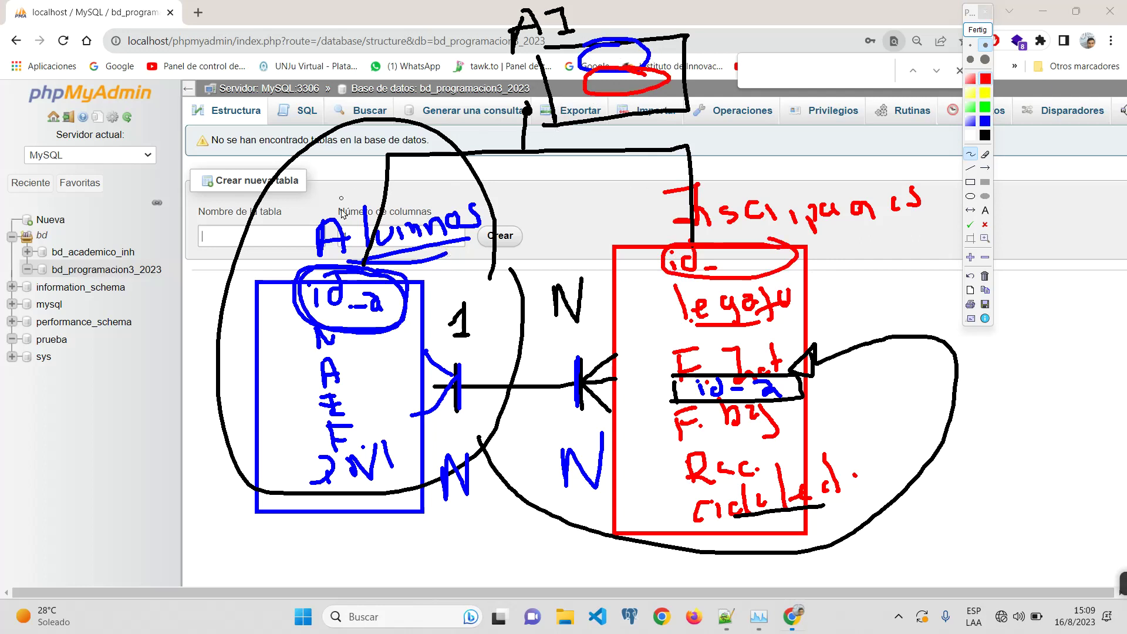
mouse_move(615, 45)
left_mouse_down()
mouse_move(617, 58)
mouse_move(625, 50)
mouse_move(618, 95)
left_mouse_up()
Step: Write a red note beside A1, strike through u, and underline the s and 20 notes
mouse_move(718, 17)
left_mouse_down()
mouse_move(728, 43)
mouse_move(731, 27)
left_mouse_up()
mouse_move(721, 17)
left_mouse_down()
mouse_move(699, 22)
mouse_move(722, 59)
mouse_move(717, 90)
mouse_move(731, 89)
left_mouse_up()
mouse_move(737, 91)
left_mouse_down()
mouse_move(745, 66)
mouse_move(740, 83)
left_mouse_up()
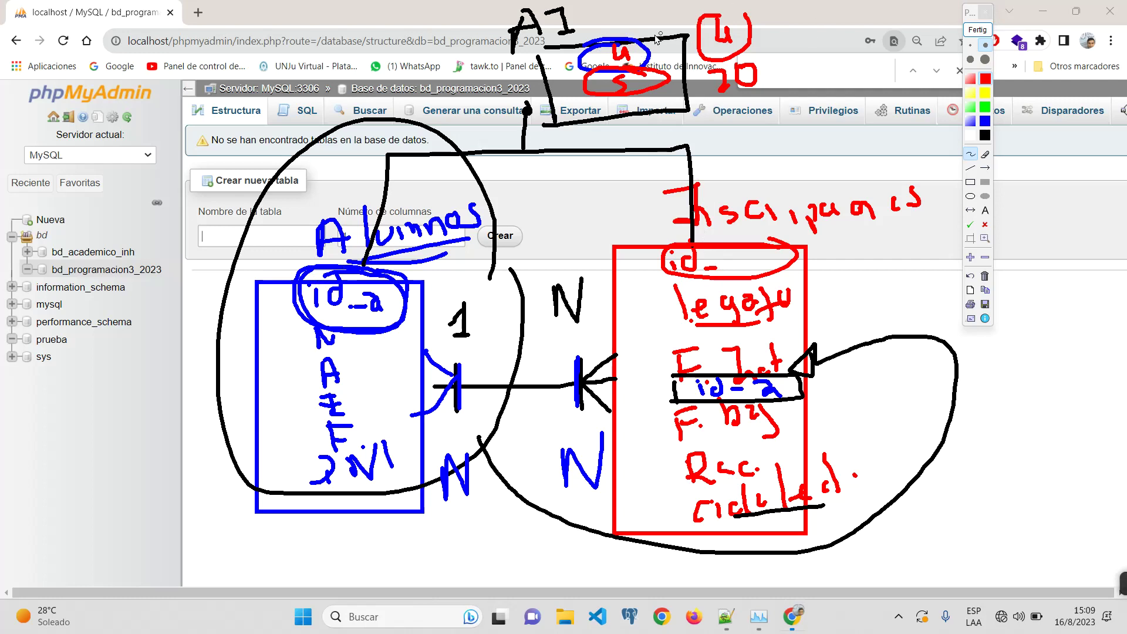
left_click_drag(606, 61, 664, 59)
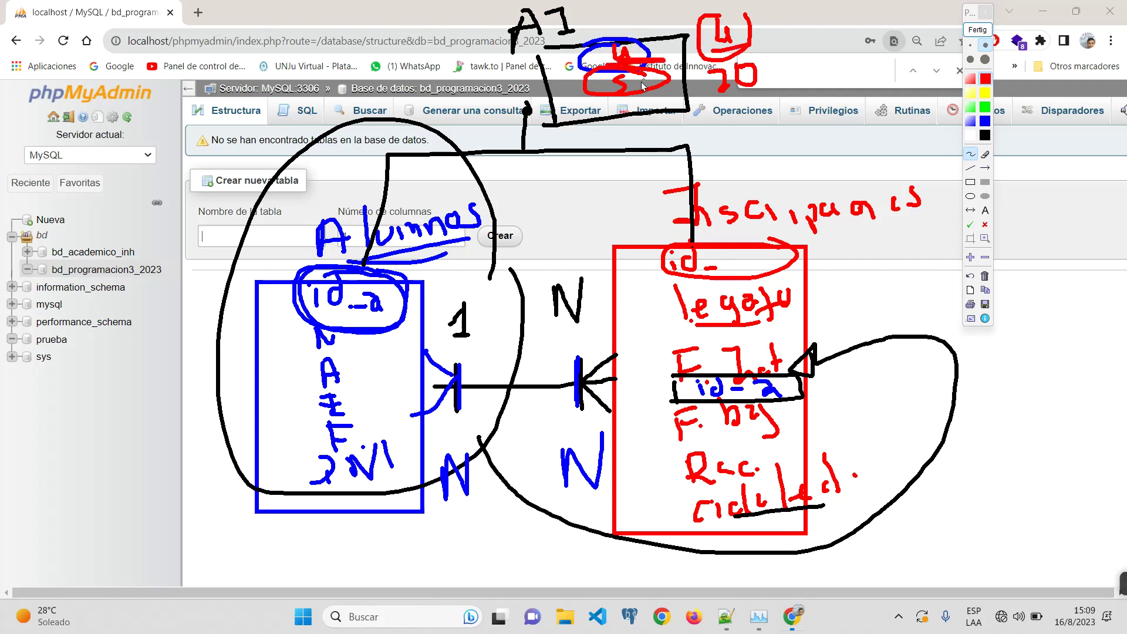
left_click_drag(607, 98, 626, 98)
left_click_drag(700, 98, 755, 92)
Step: Write a red 4 and C at the top left, joined by connecting lines and an arrow
left_click_drag(58, 93, 58, 142)
mouse_move(62, 63)
left_mouse_down()
mouse_move(57, 103)
mouse_move(91, 99)
left_mouse_up()
left_click_drag(228, 44, 243, 70)
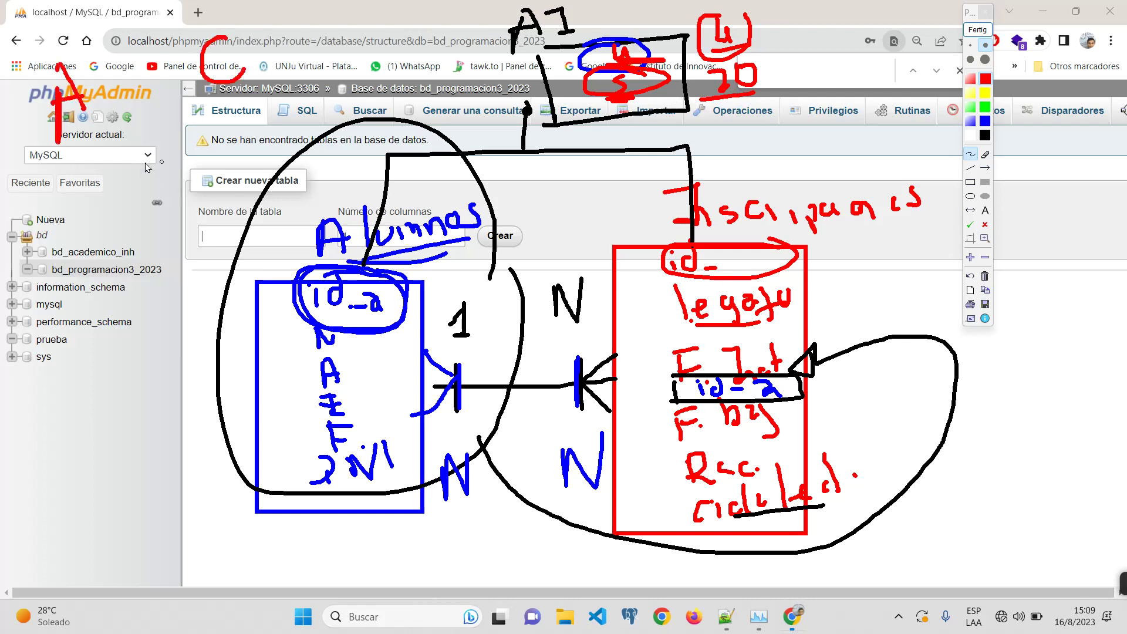
mouse_move(114, 108)
left_mouse_down()
mouse_move(200, 86)
mouse_move(138, 99)
mouse_move(130, 113)
mouse_move(151, 116)
left_mouse_up()
left_click_drag(196, 85, 186, 98)
mouse_move(104, 150)
left_mouse_down()
mouse_move(166, 200)
mouse_move(251, 127)
left_mouse_up()
mouse_move(202, 179)
left_mouse_down()
mouse_move(208, 220)
mouse_move(201, 206)
left_mouse_up()
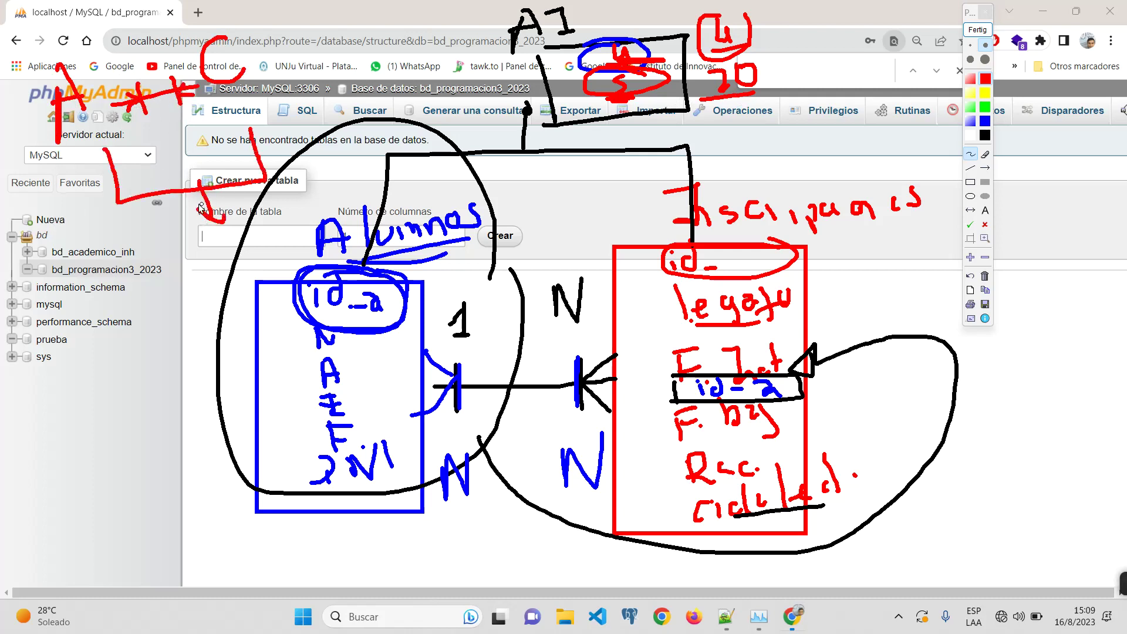
Step: Write red id.a, id-c, a and S beside the database list, with a downward arrow
left_click(140, 253)
mouse_move(154, 262)
left_mouse_down()
mouse_move(157, 281)
mouse_move(221, 251)
left_mouse_up()
left_click(184, 259)
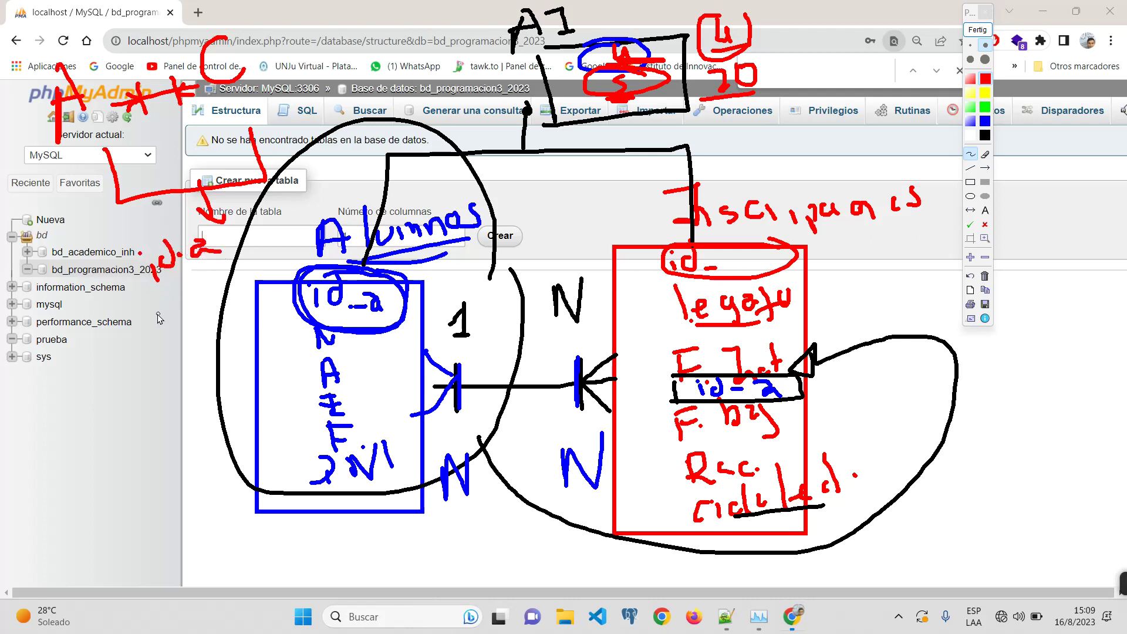
left_click(150, 315)
left_click_drag(181, 320, 182, 305)
left_click_drag(193, 313, 223, 299)
mouse_move(255, 214)
left_mouse_down()
mouse_move(246, 227)
mouse_move(259, 230)
mouse_move(260, 262)
mouse_move(249, 271)
left_mouse_up()
left_click_drag(106, 262, 164, 378)
left_click_drag(113, 260, 199, 231)
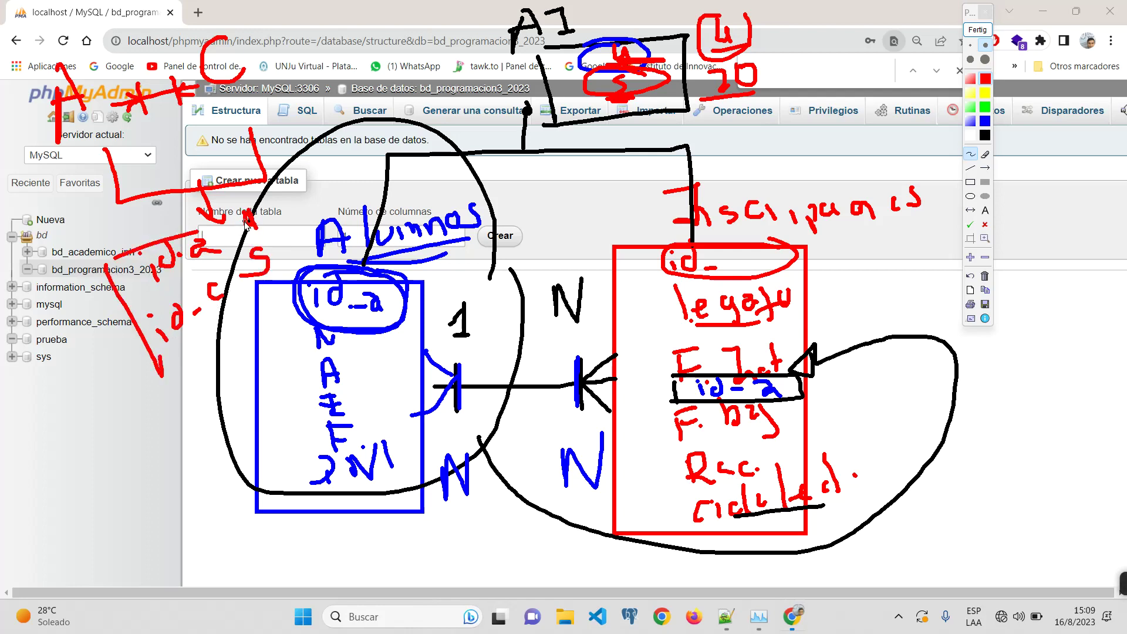
Step: Write a red 4 over 20 in the lower left, circle the 4 and box the 20
left_click_drag(62, 388, 107, 436)
left_click_drag(73, 476, 119, 489)
mouse_move(120, 464)
left_mouse_down()
mouse_move(132, 453)
mouse_move(117, 467)
left_mouse_up()
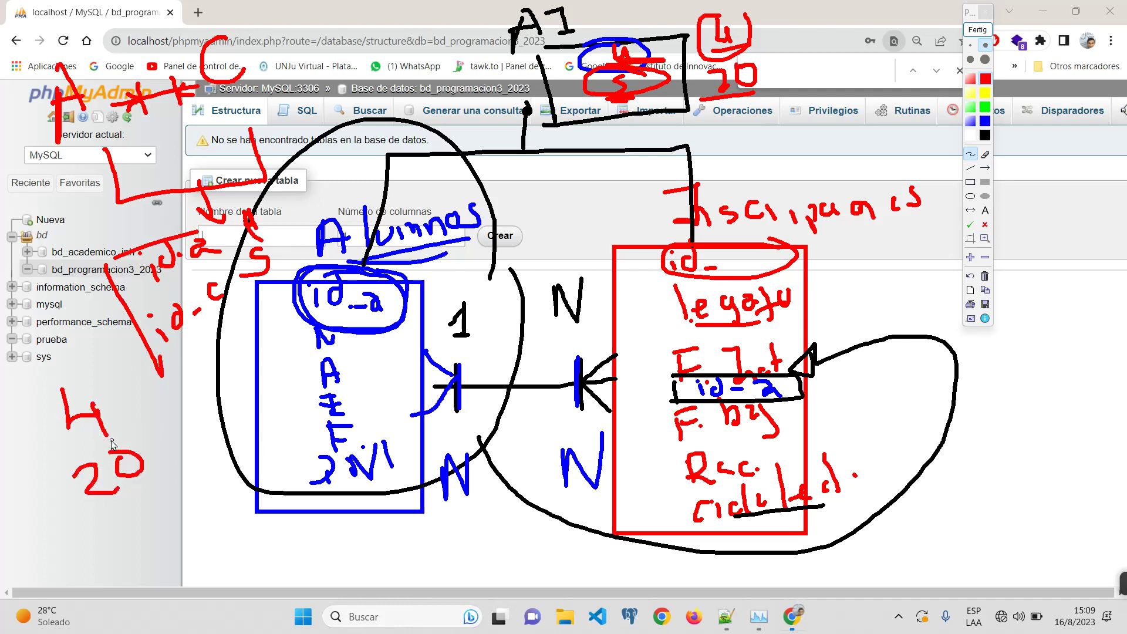
mouse_move(135, 430)
left_mouse_down()
mouse_move(84, 528)
mouse_move(157, 444)
left_mouse_up()
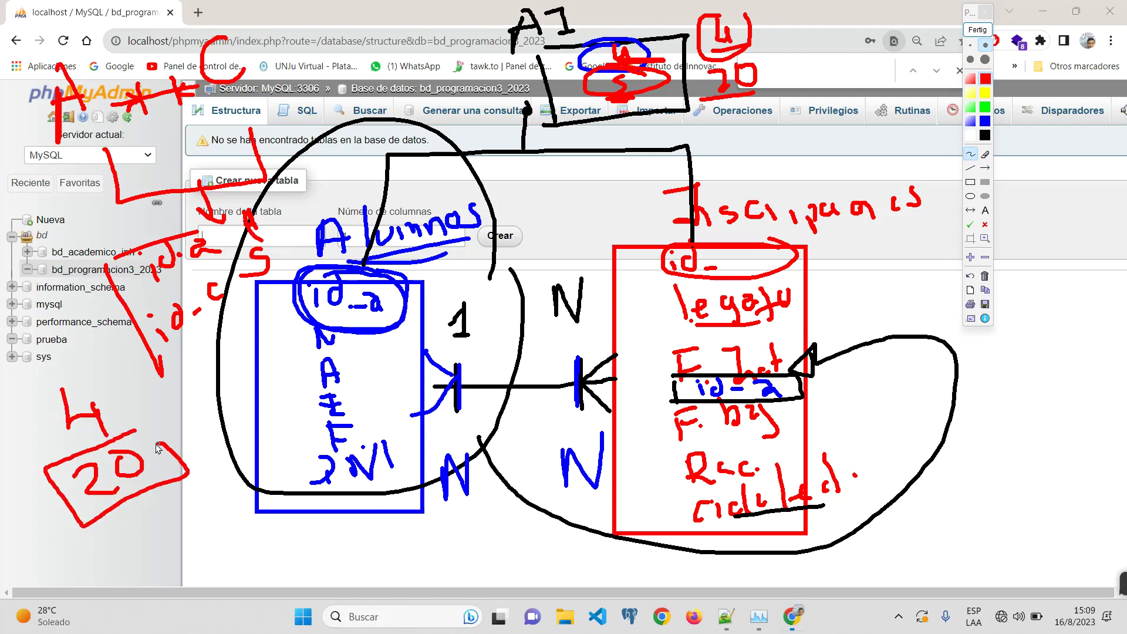
mouse_move(101, 380)
left_mouse_down()
mouse_move(84, 448)
mouse_move(99, 383)
left_mouse_up()
mouse_move(186, 421)
left_mouse_down()
mouse_move(232, 411)
mouse_move(226, 402)
mouse_move(263, 411)
mouse_move(188, 376)
mouse_move(212, 373)
mouse_move(222, 352)
left_mouse_up()
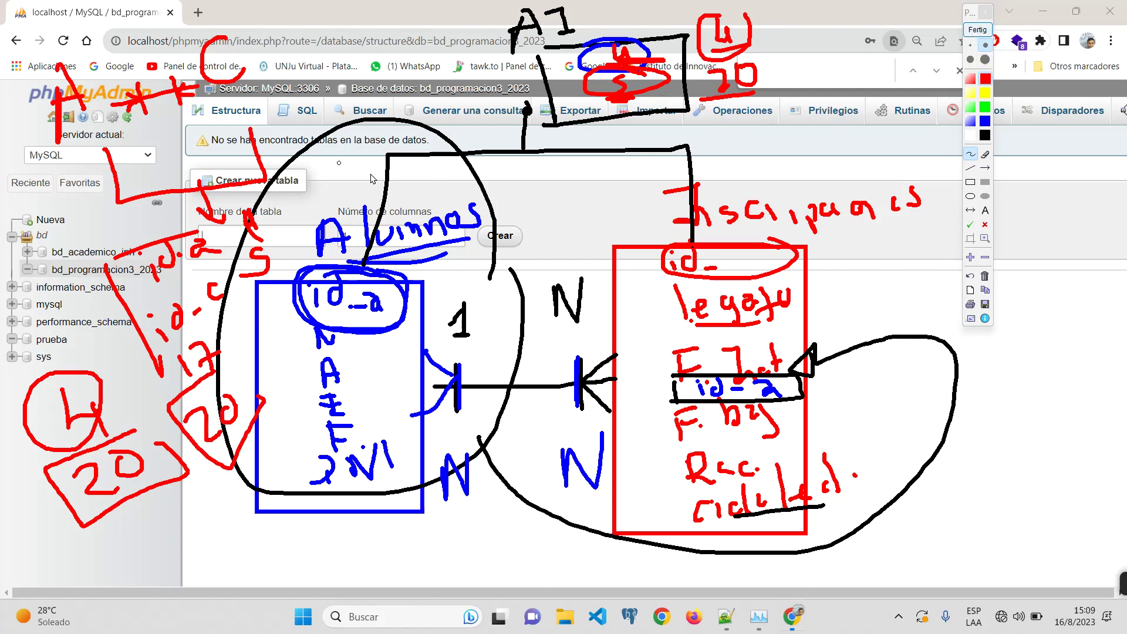
Step: Clear all Pointofix annotations from the screen and close Chrome's find bar
left_click(978, 30)
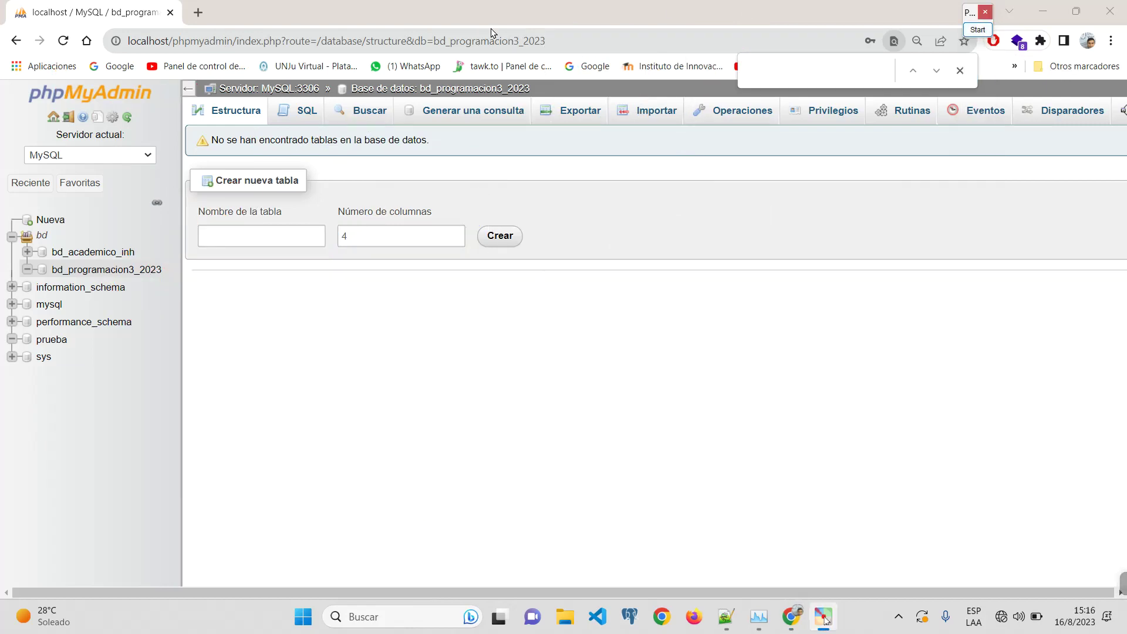
left_click(960, 70)
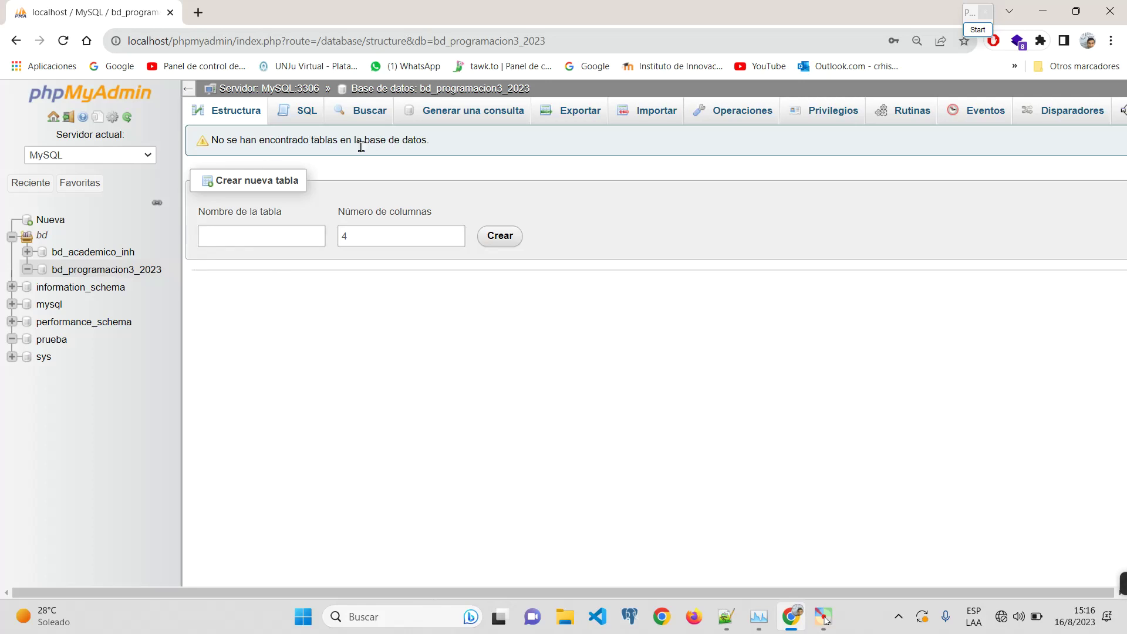
scroll(276, 176, "up", 4)
scroll(252, 169, "down", 5)
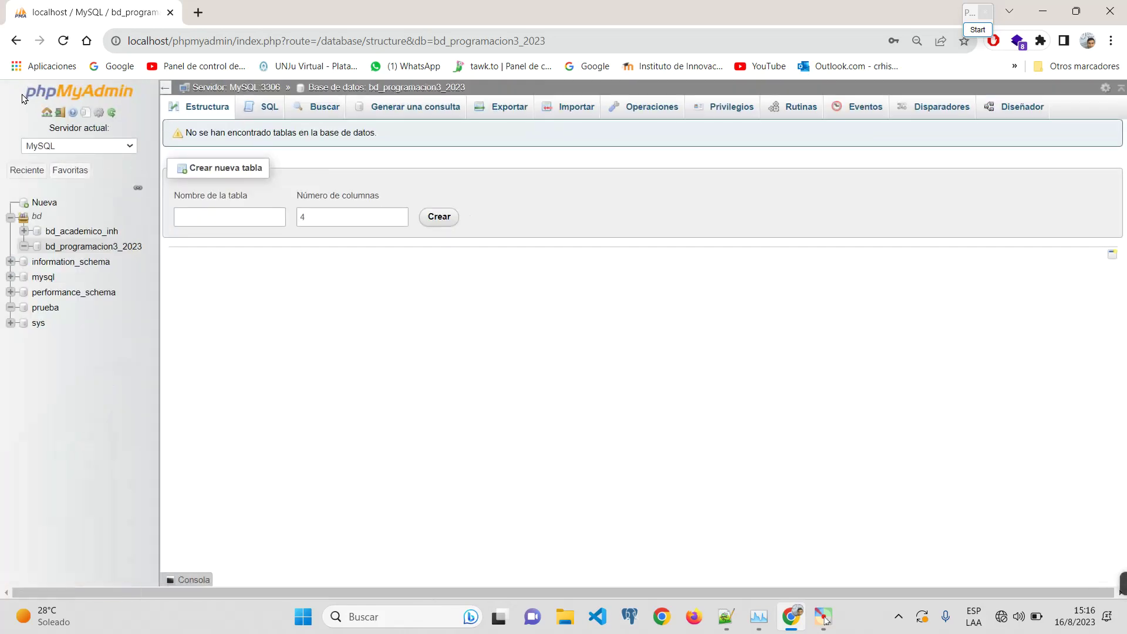
Step: Reload the bd_programacion3_2023 database page to show its blank new-table form
scroll(228, 163, "up", 3)
scroll(228, 163, "down", 2)
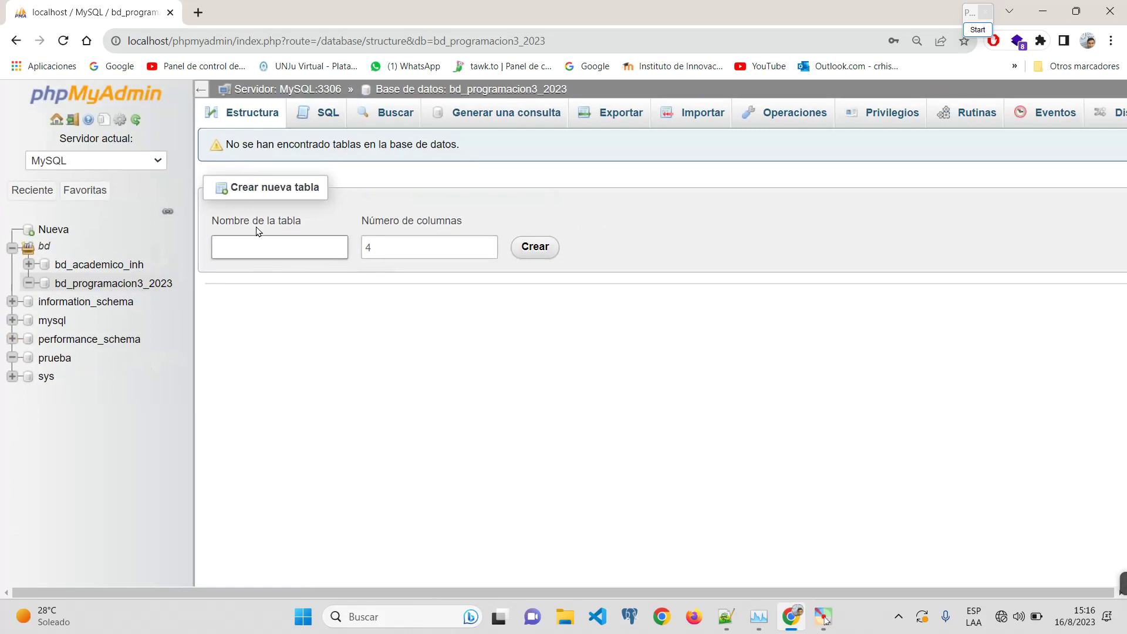
left_click(294, 249)
left_click(106, 287)
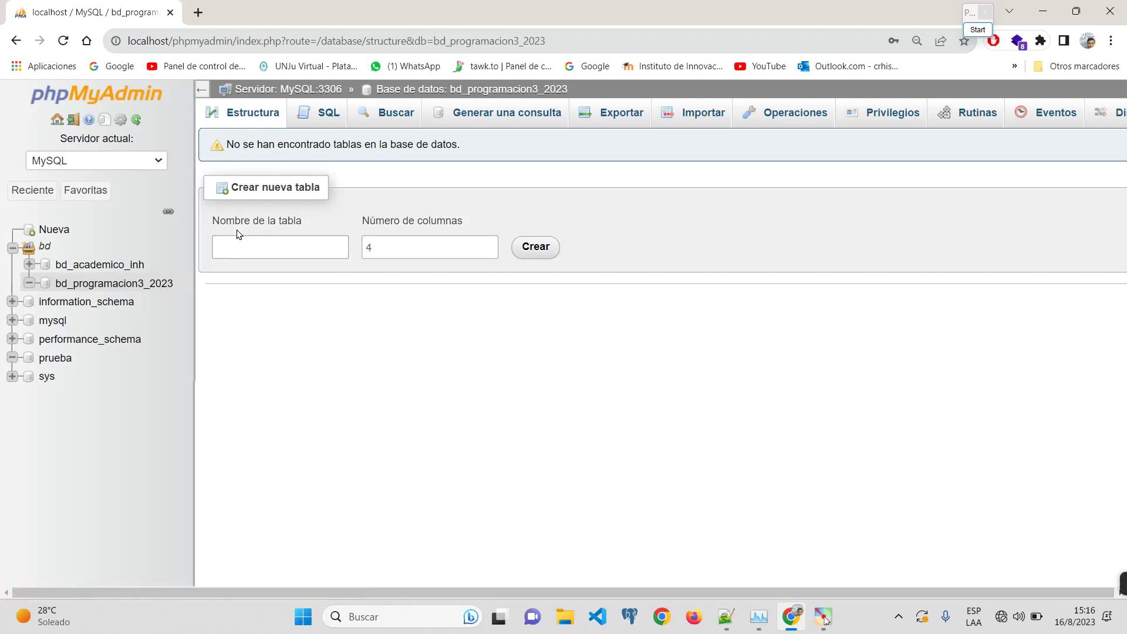
Step: Enter ALUMNOS as the table name with 4 columns and create the table
left_click(247, 246)
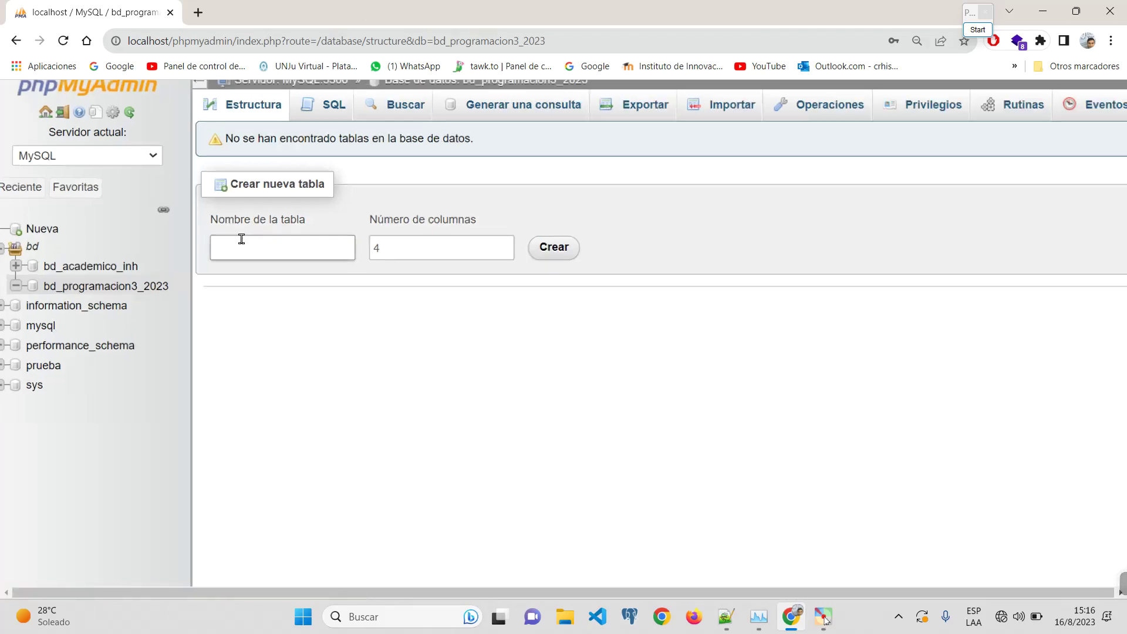
scroll(254, 245, "up", 3)
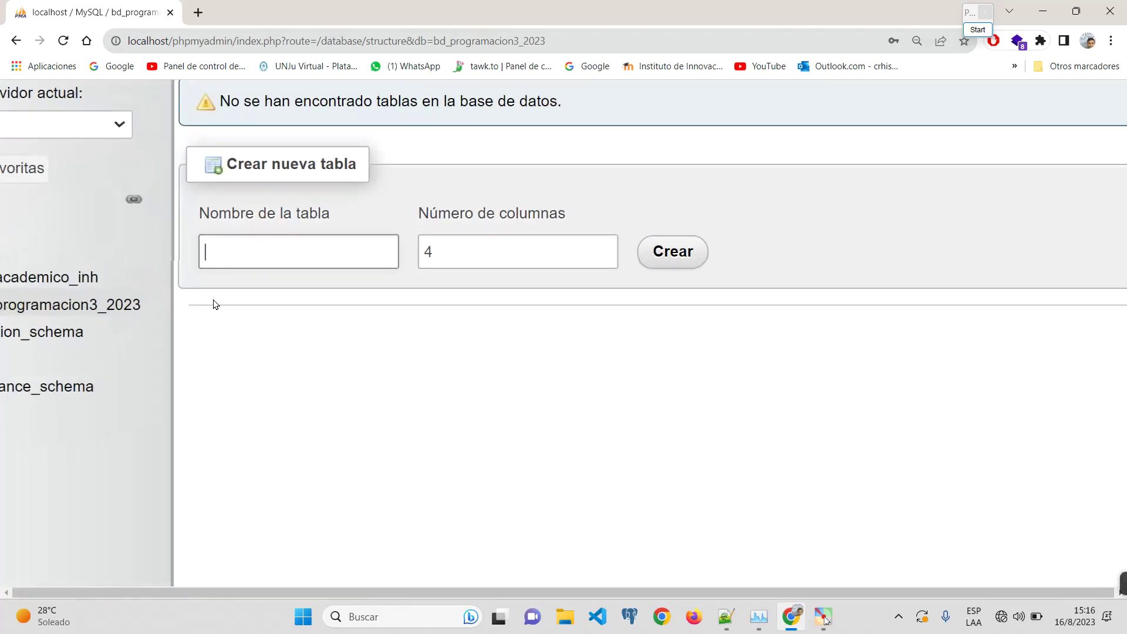
type("A")
type("lujmno")
key("BackSpace")
key("BackSpace")
key("BackSpace")
key("BackSpace")
key("Caps_Lock")
type("LUMNO")
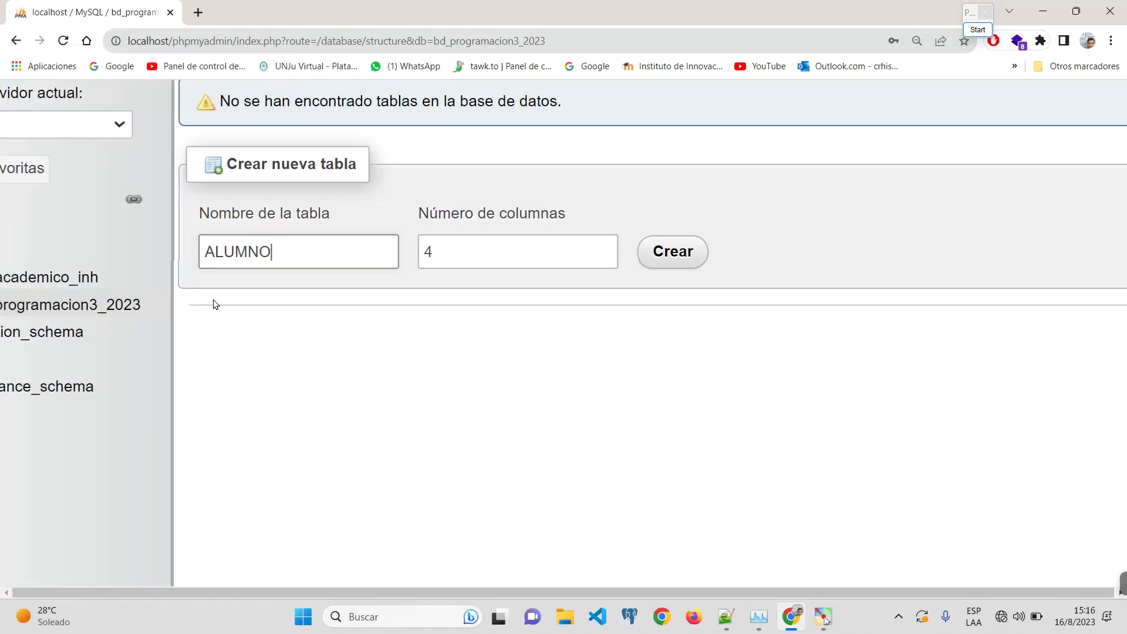
type("S")
double_click(317, 244)
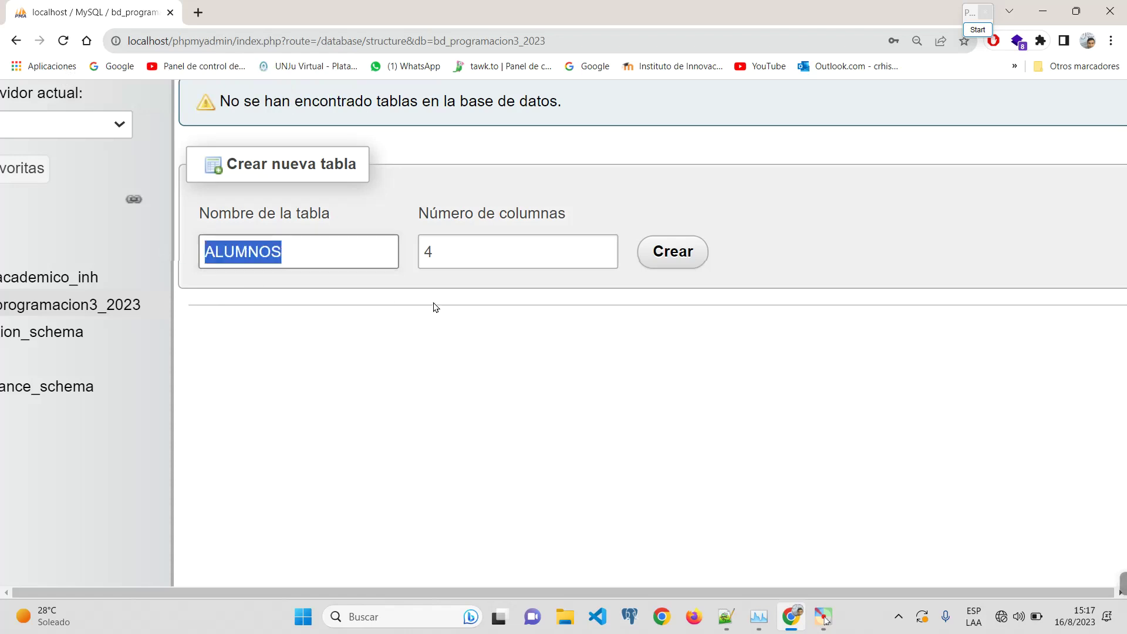
double_click(514, 257)
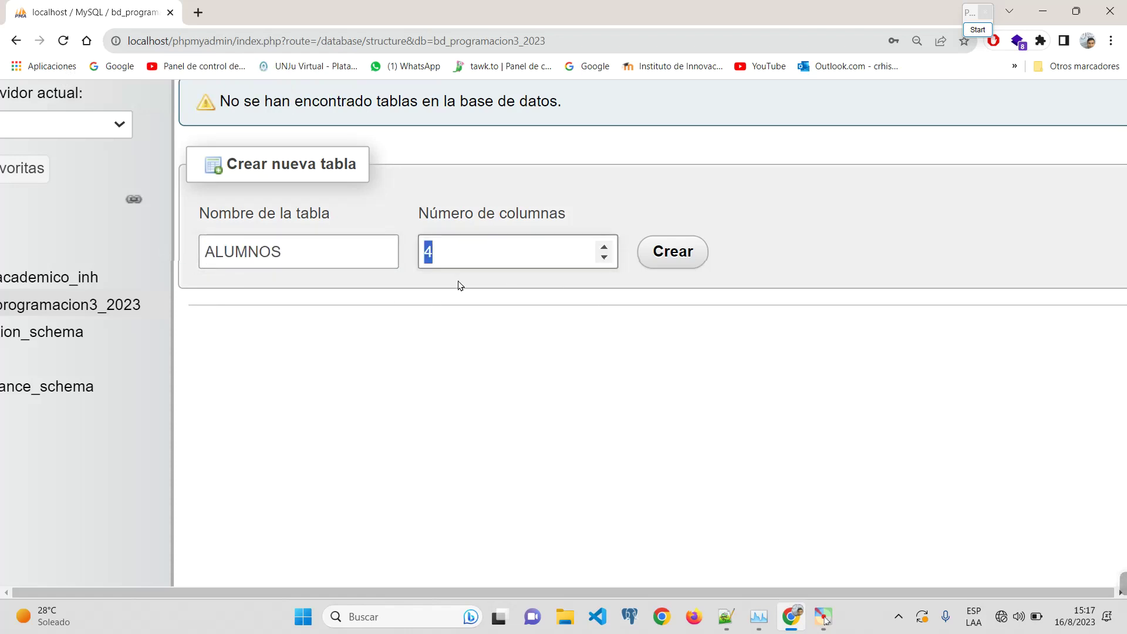
type("4")
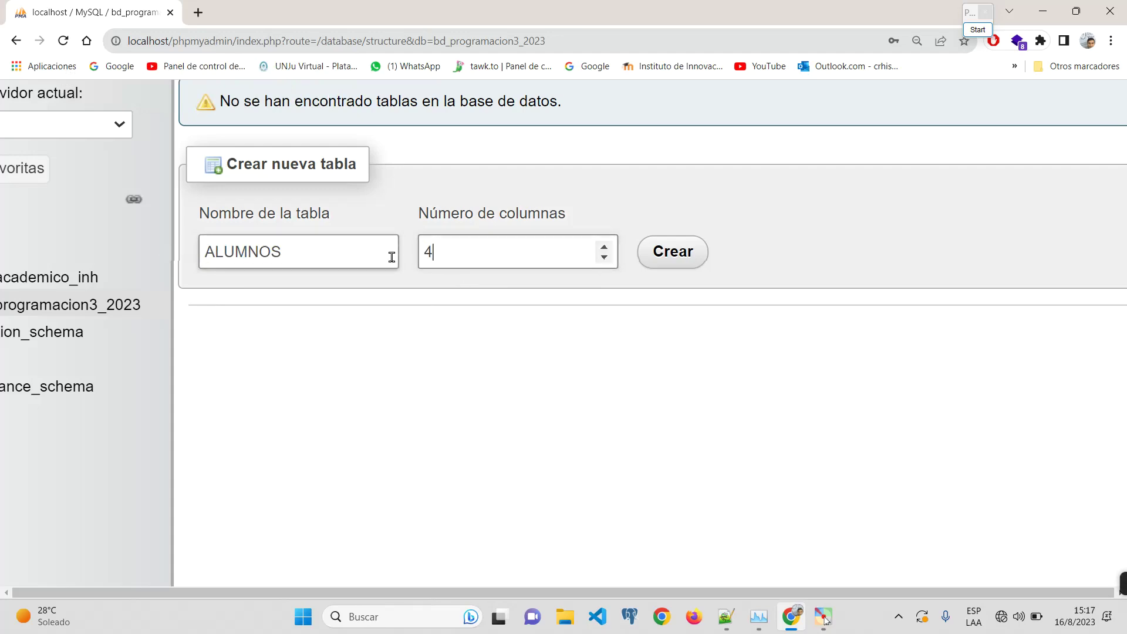
left_click(672, 252)
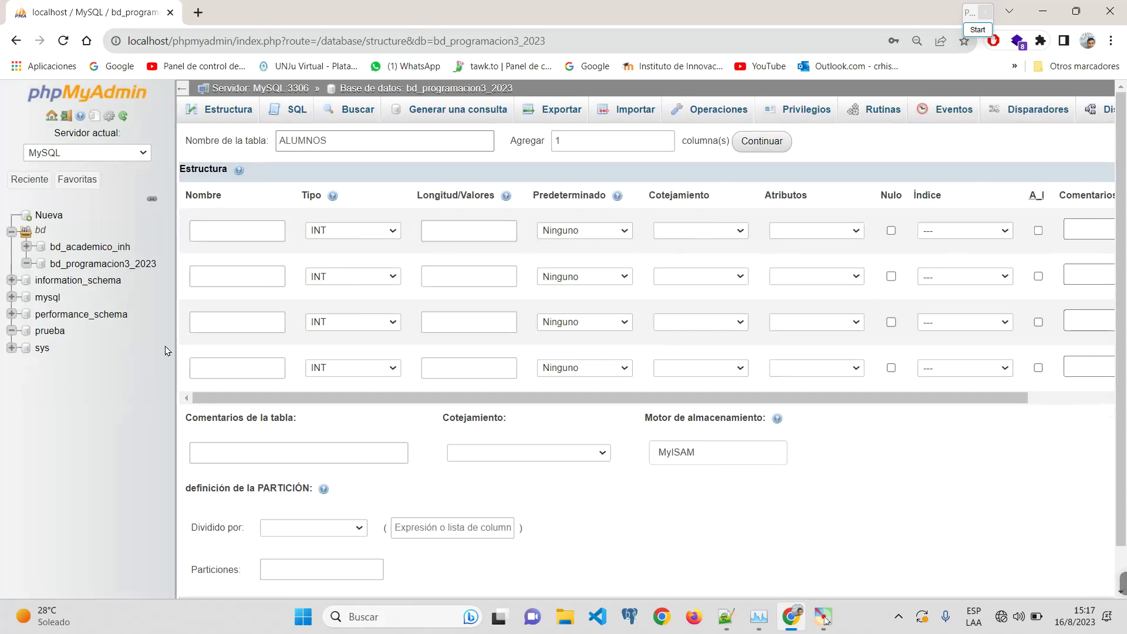
Step: Name the first column ID and open its Tipo data-type list
left_click(213, 228)
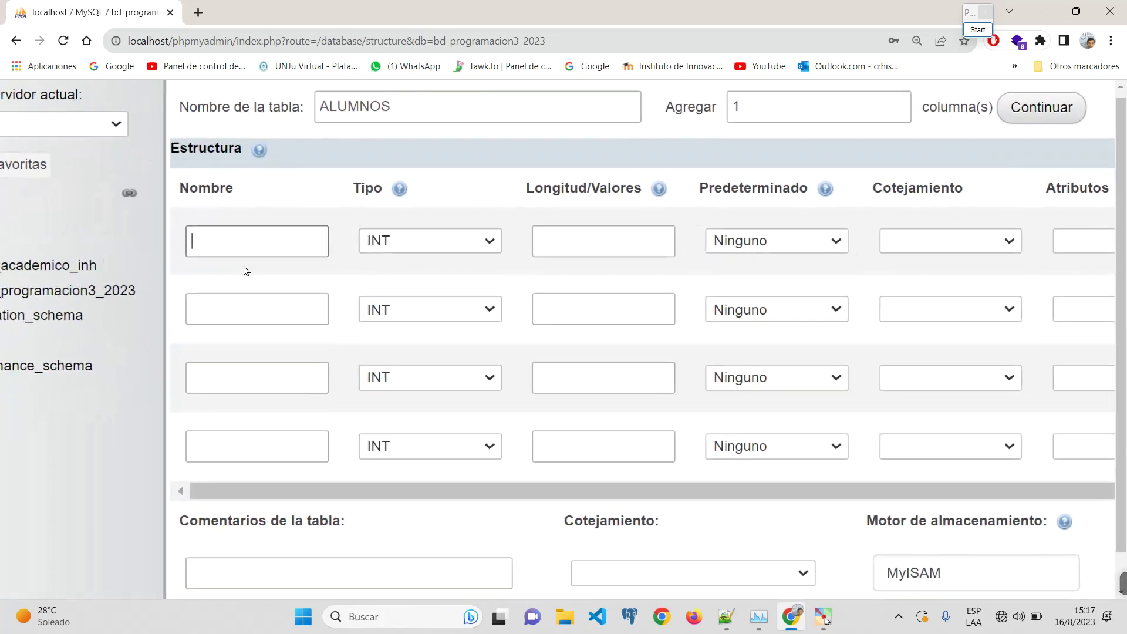
type("ID")
left_click(420, 248)
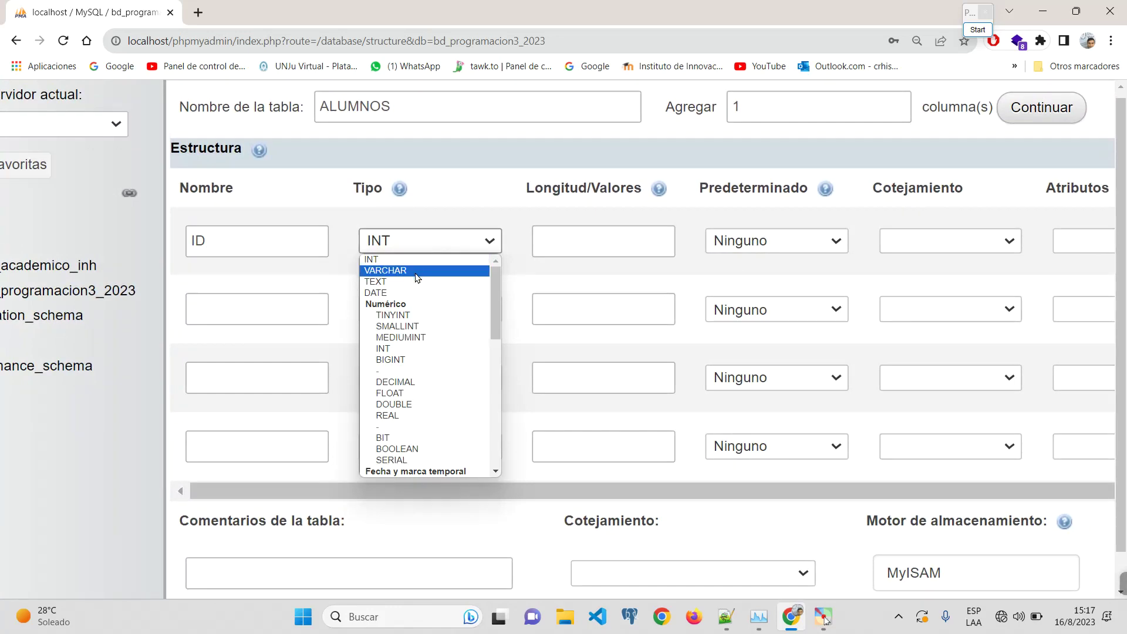
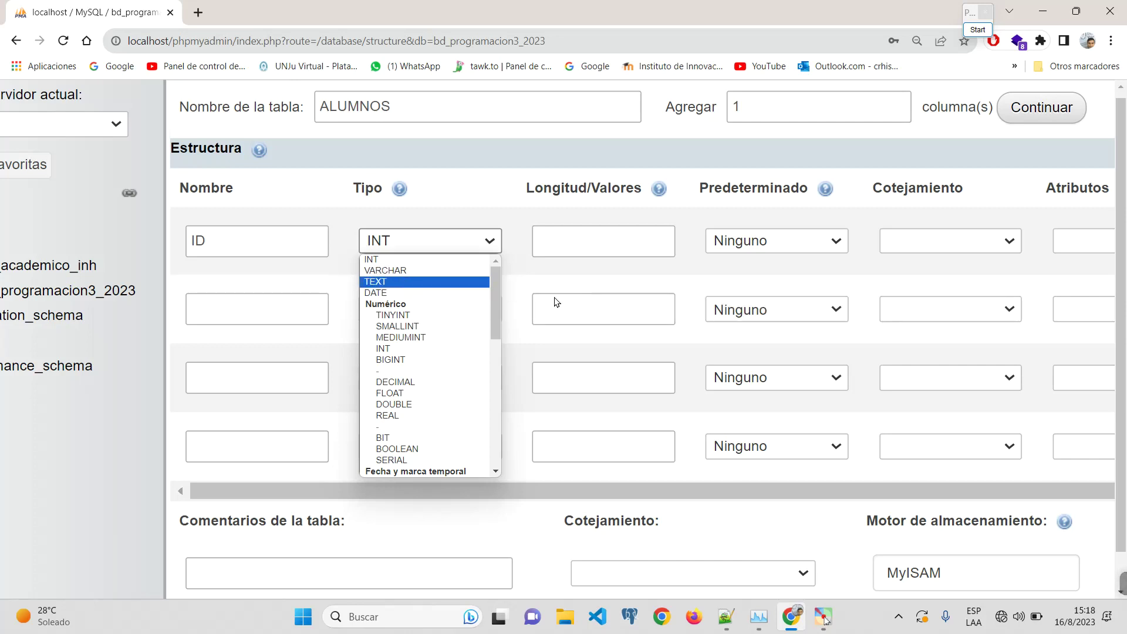
Step: Keep INT as the data type of the ID column
left_click(245, 241)
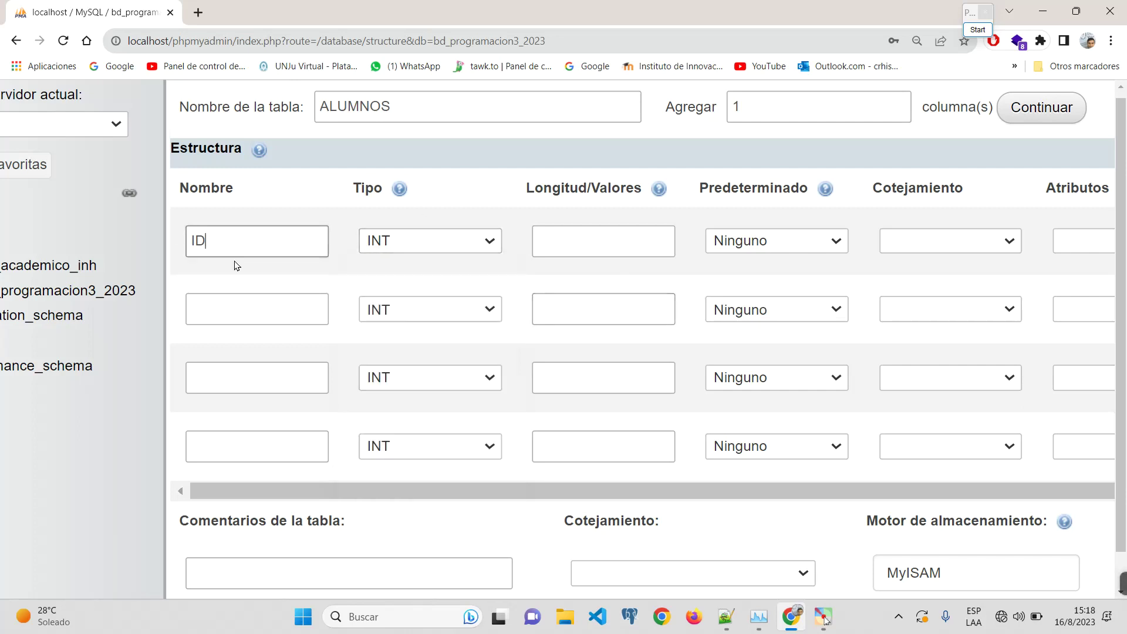
key("ctrl+f")
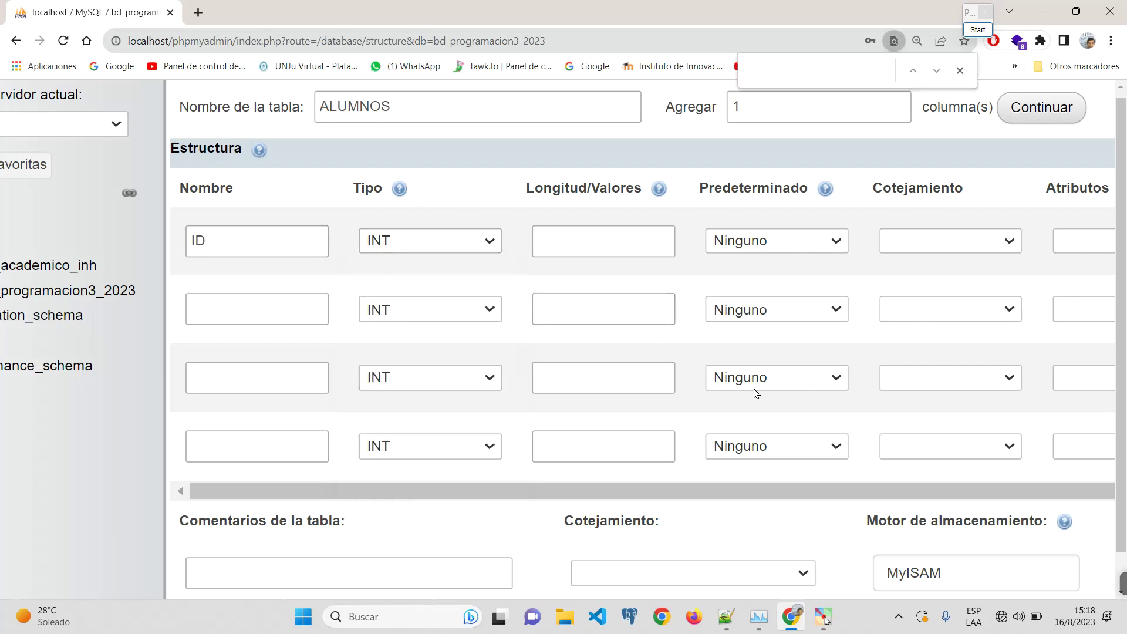
mouse_move(1122, 584)
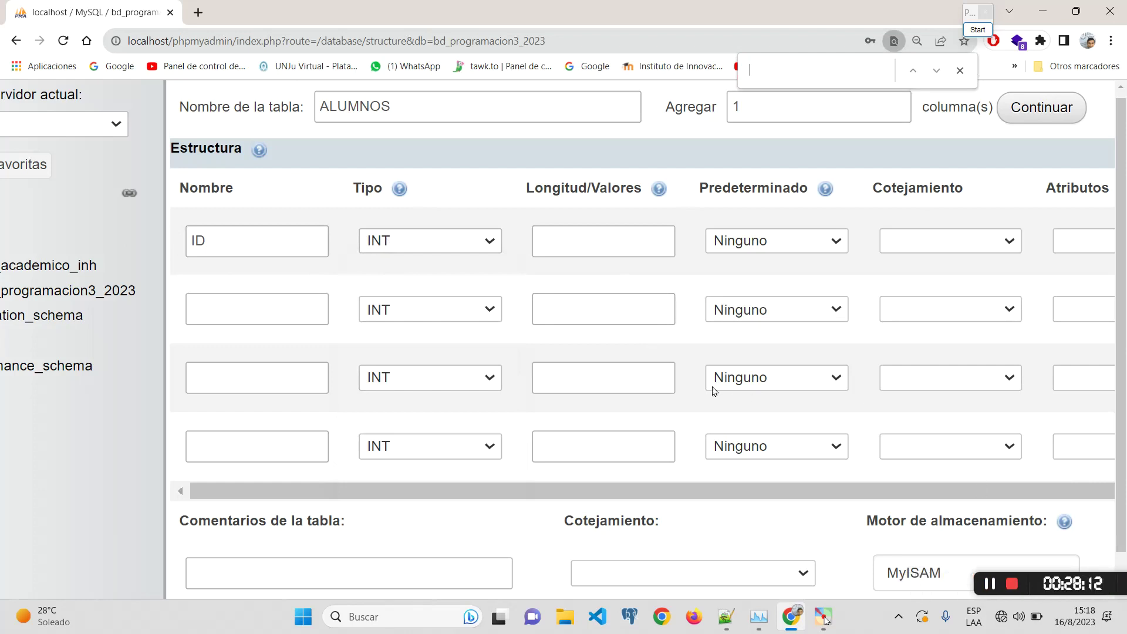
left_click(244, 245)
left_click(416, 249)
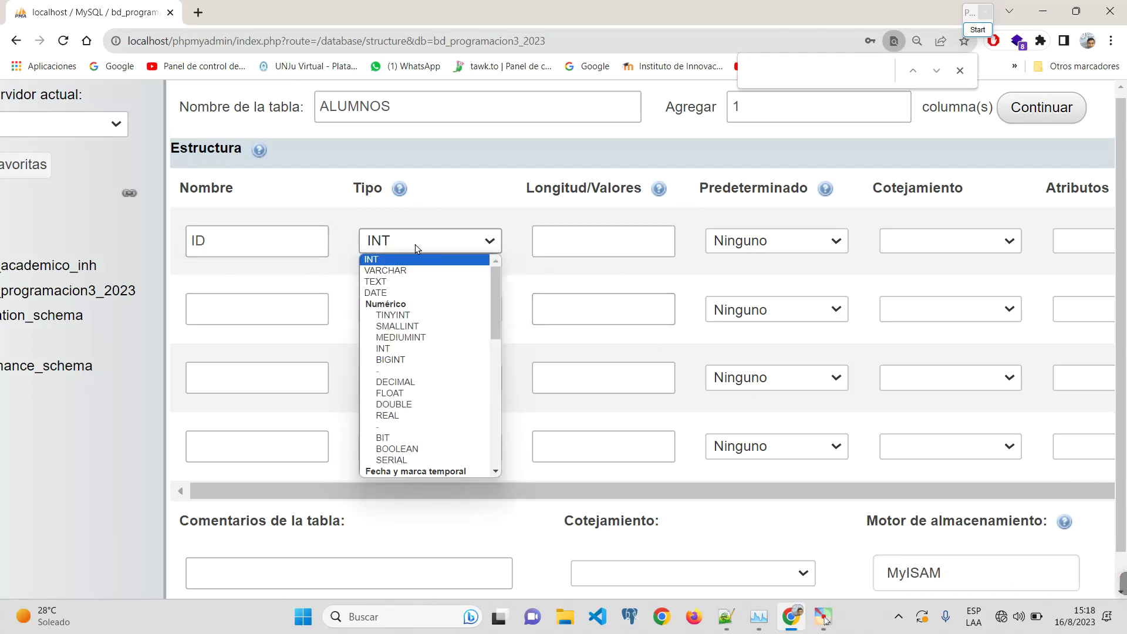
left_click(598, 243)
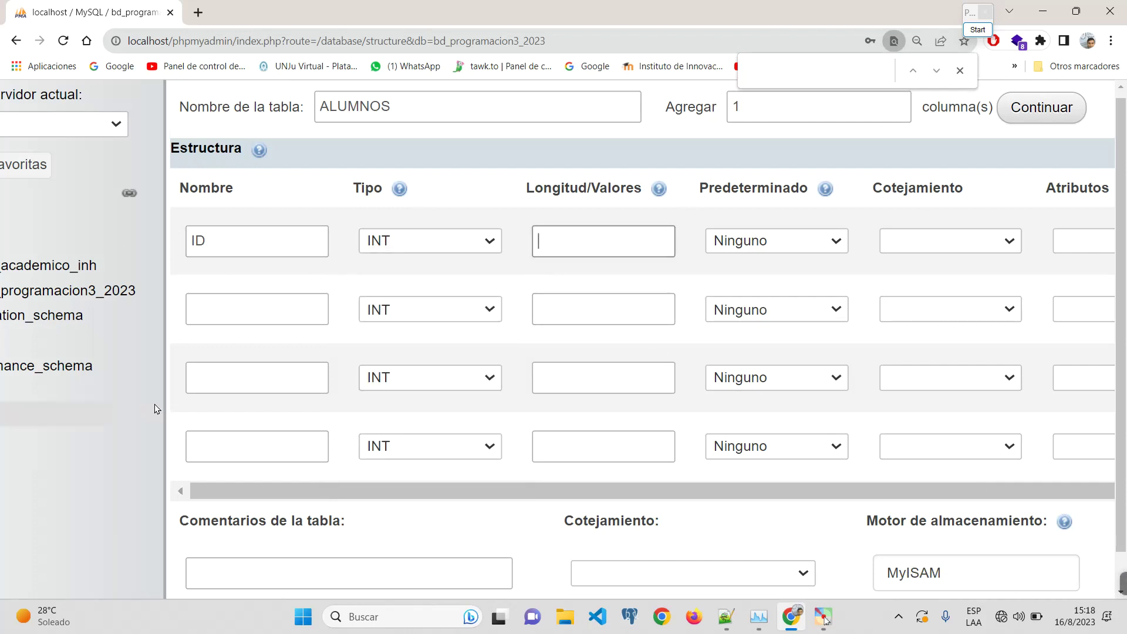
Step: Set the ID column's length to 4 after clearing the mistyped values
type("2020")
key("ctrl+a")
key("BackSpace")
type("5000")
key("ctrl+a")
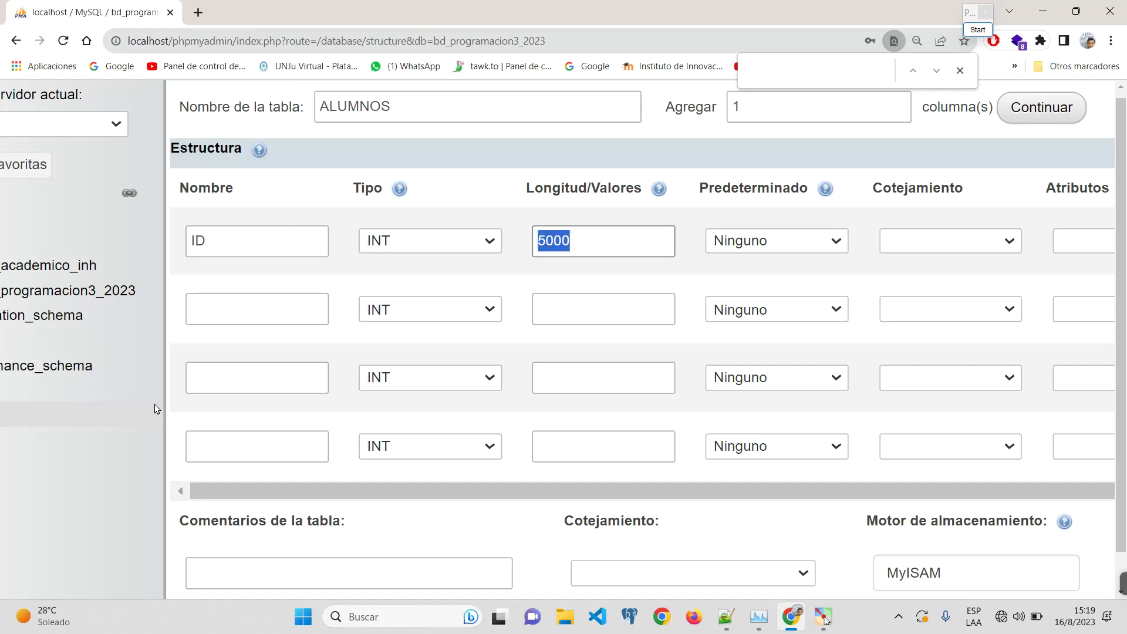
key("BackSpace")
left_click_drag(518, 197, 610, 185)
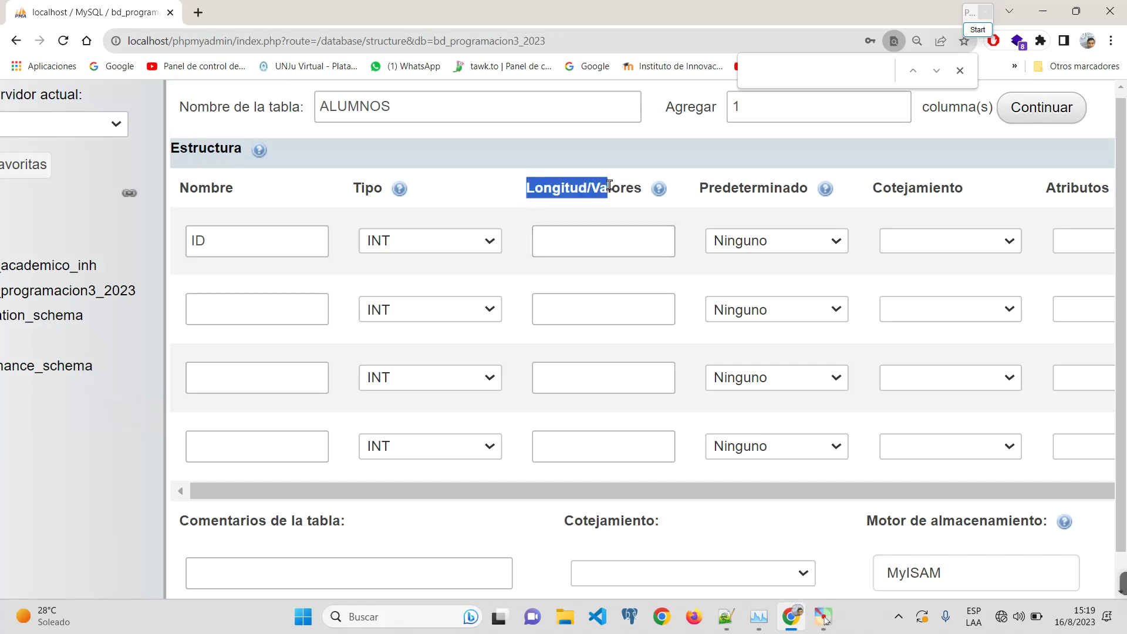
left_click(583, 245)
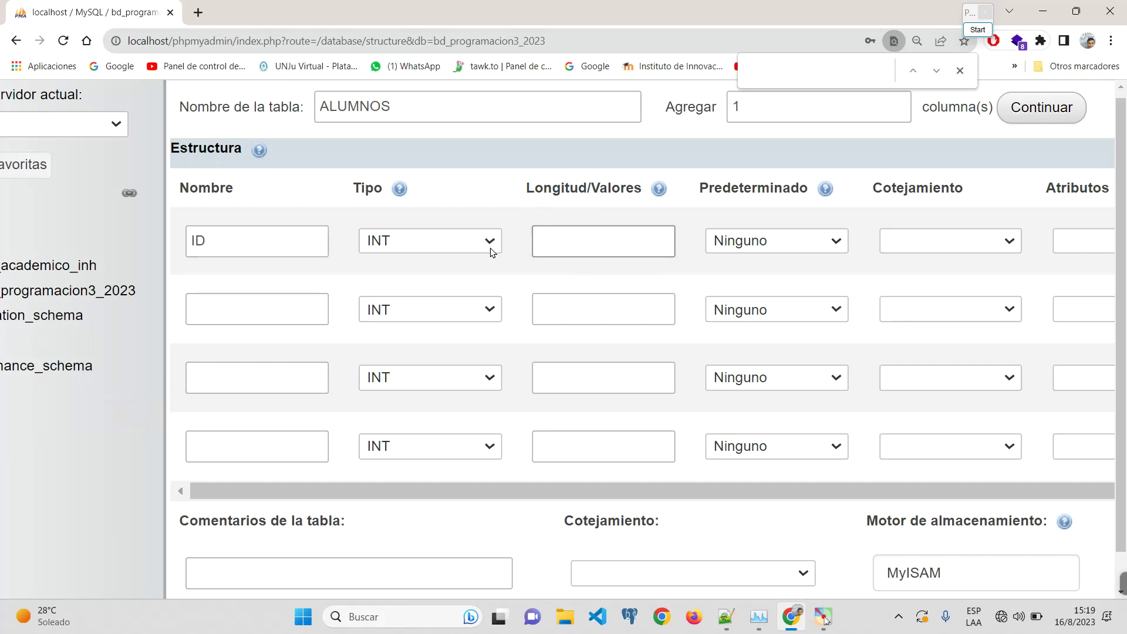
type("4")
left_click(574, 289)
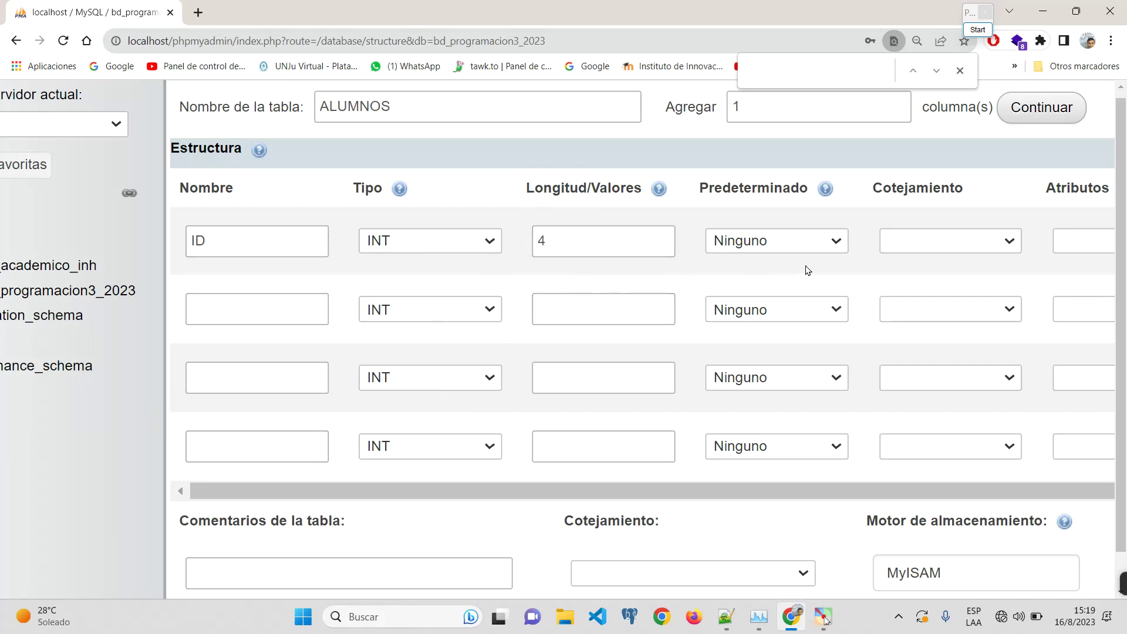
key("ctrl+minus")
key("ctrl+minus")
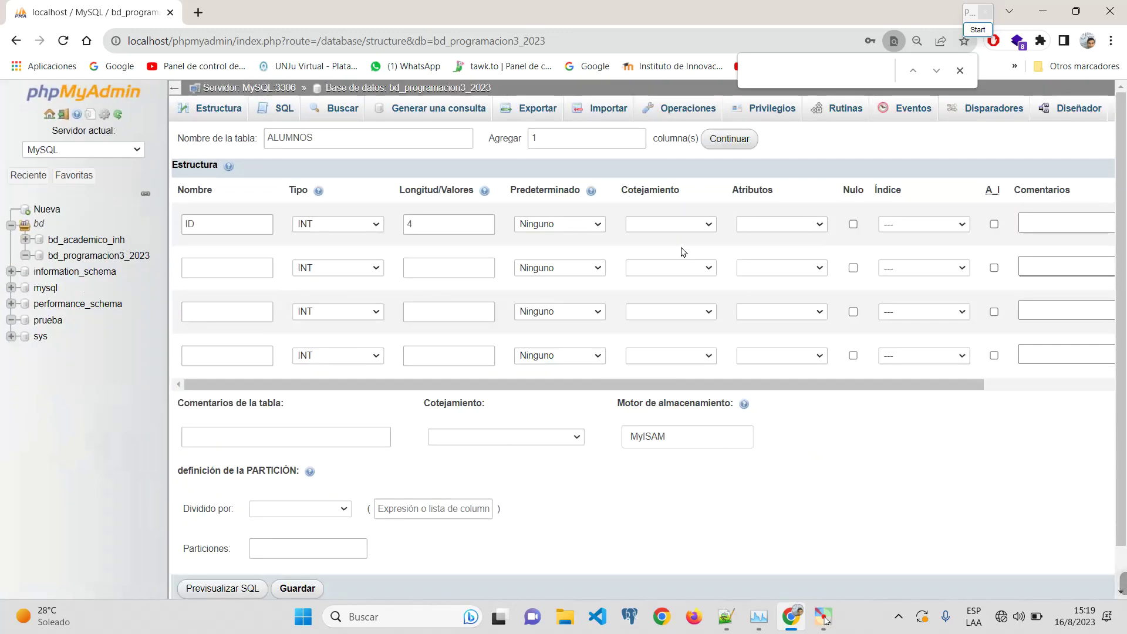
left_click(555, 226)
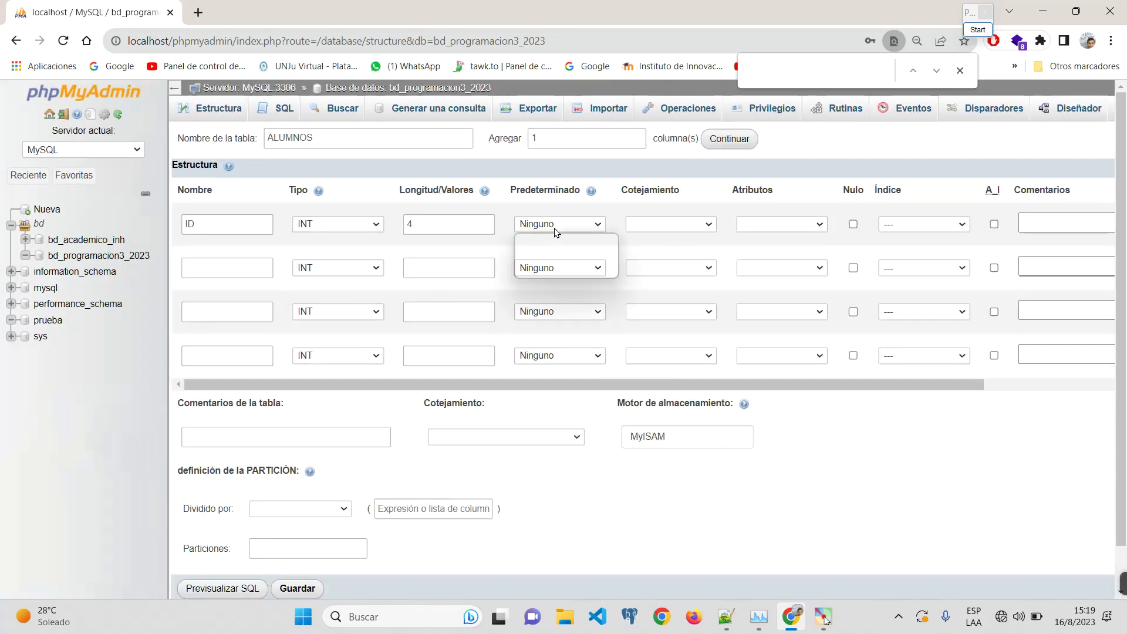
left_click(554, 227)
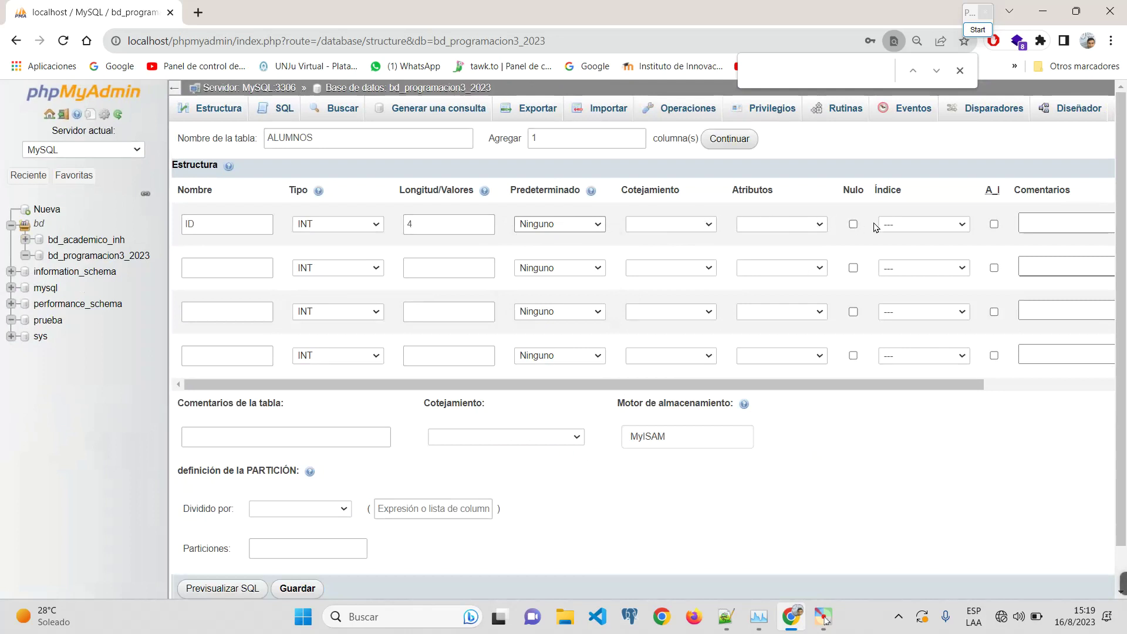
double_click(257, 224)
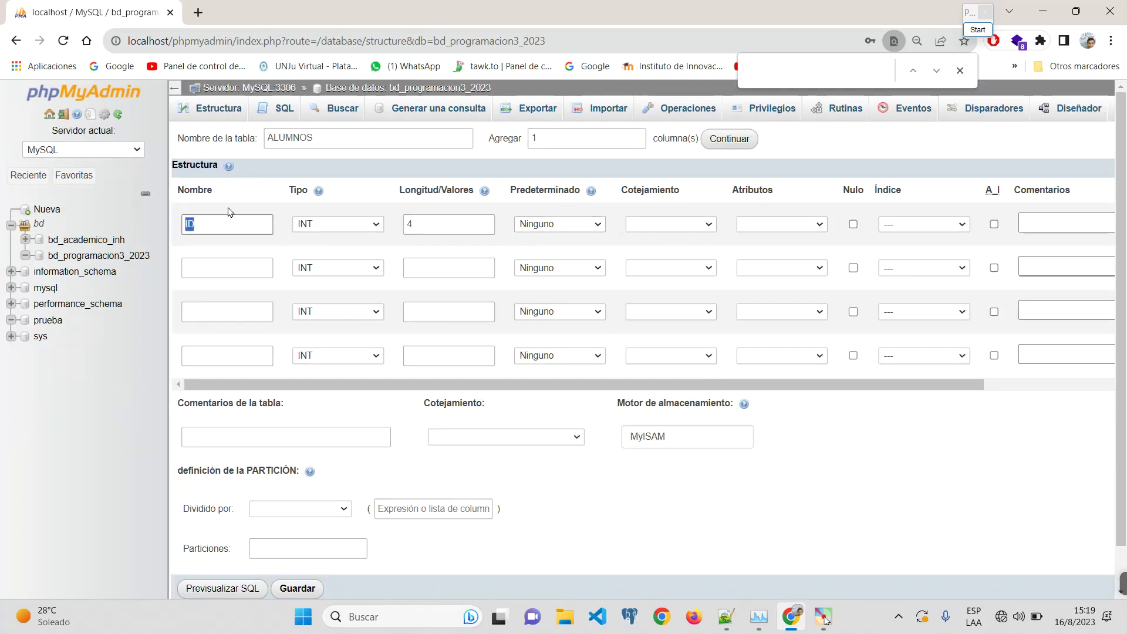
left_click(970, 29)
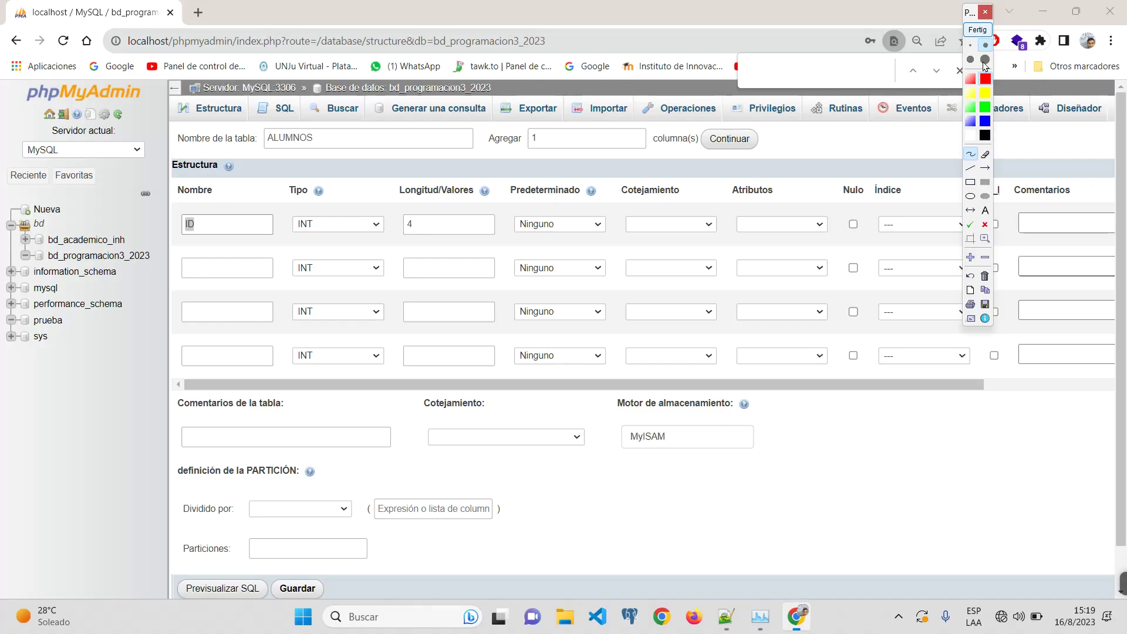
left_click(971, 182)
left_click_drag(243, 187, 592, 522)
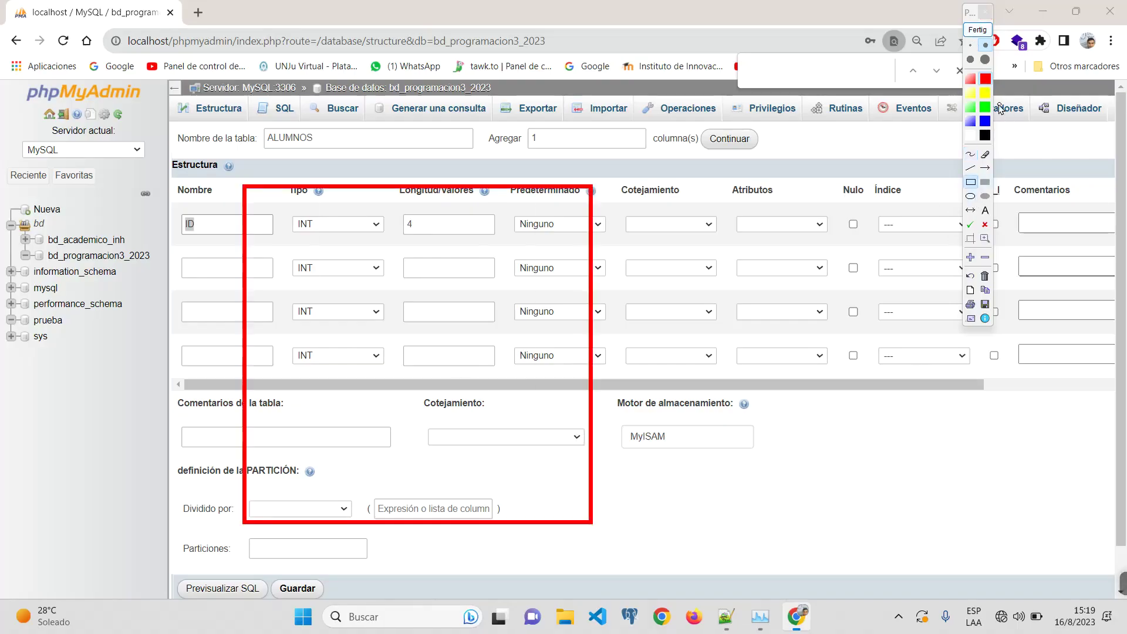
left_click(986, 121)
left_click_drag(269, 206, 567, 254)
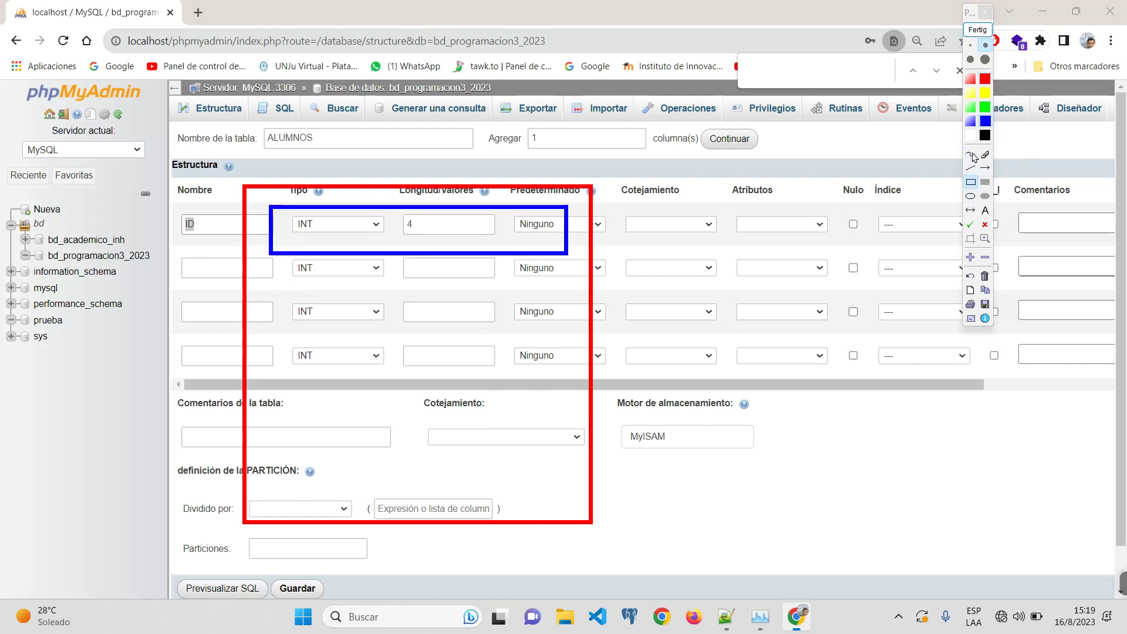
left_click(972, 155)
mouse_move(299, 223)
left_mouse_down()
mouse_move(304, 238)
mouse_move(324, 231)
mouse_move(315, 240)
left_mouse_up()
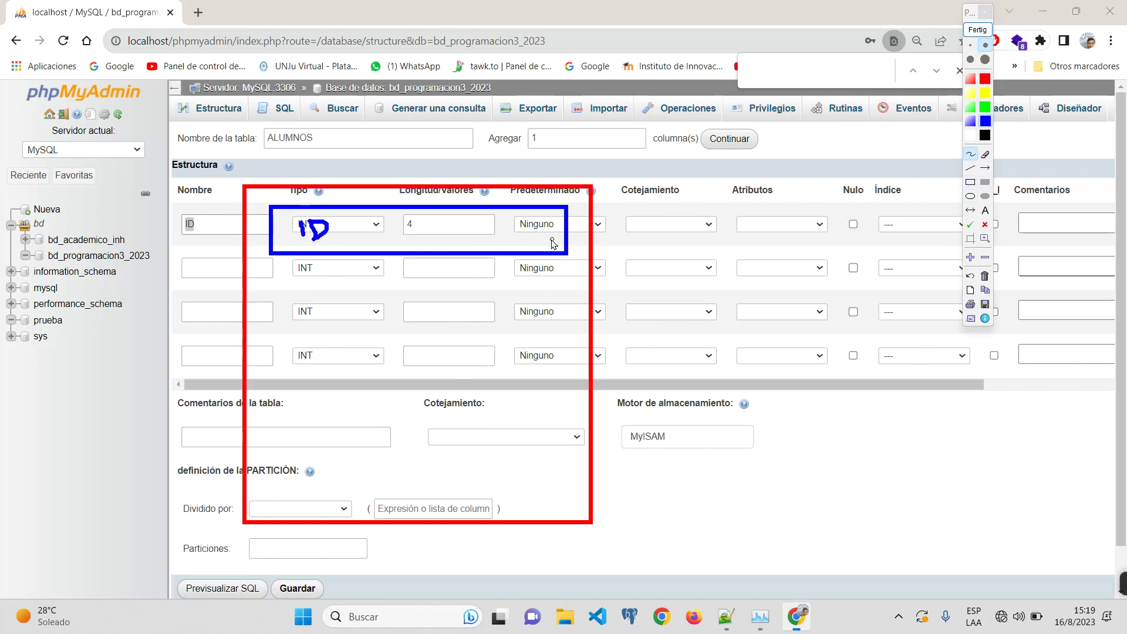
mouse_move(549, 233)
left_mouse_down()
mouse_move(639, 225)
mouse_move(631, 244)
left_mouse_up()
mouse_move(696, 198)
left_mouse_down()
mouse_move(699, 244)
mouse_move(702, 229)
left_mouse_up()
left_click_drag(743, 197, 750, 245)
left_click_drag(767, 194, 791, 240)
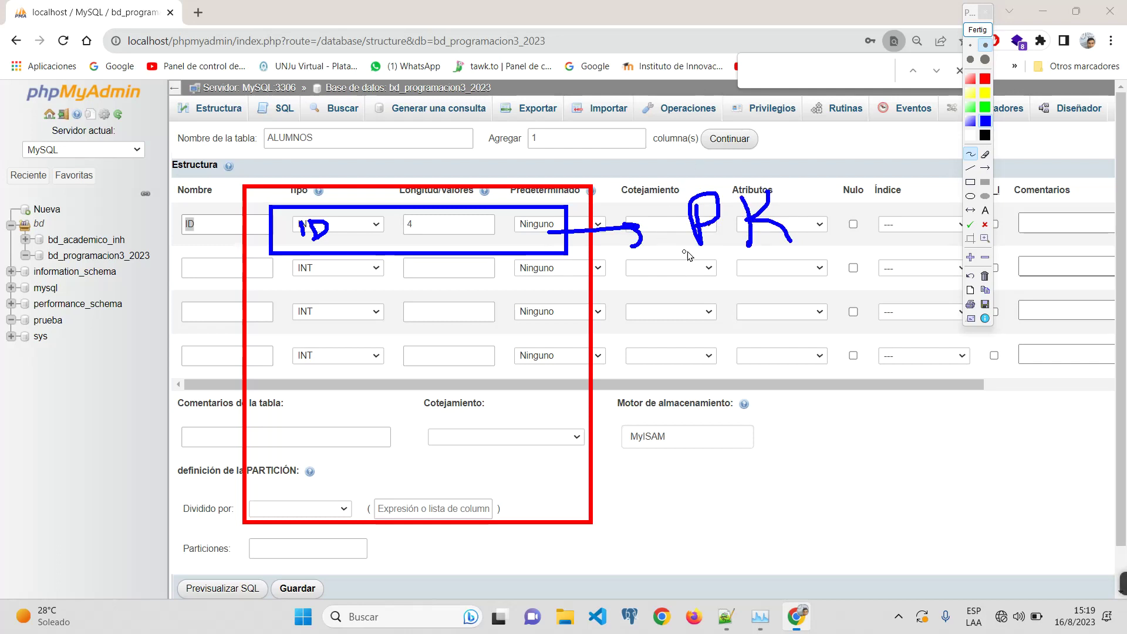
left_click(973, 30)
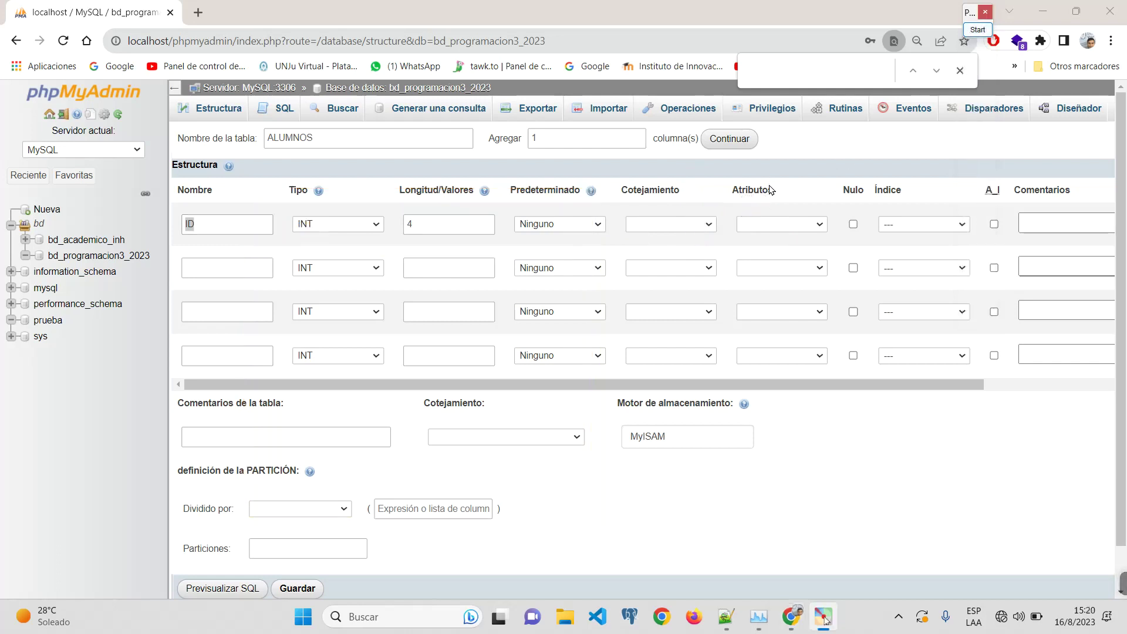
Step: Choose PRIMARY as ID's index, leaving Nulo unticked
left_click(853, 224)
left_click(853, 225)
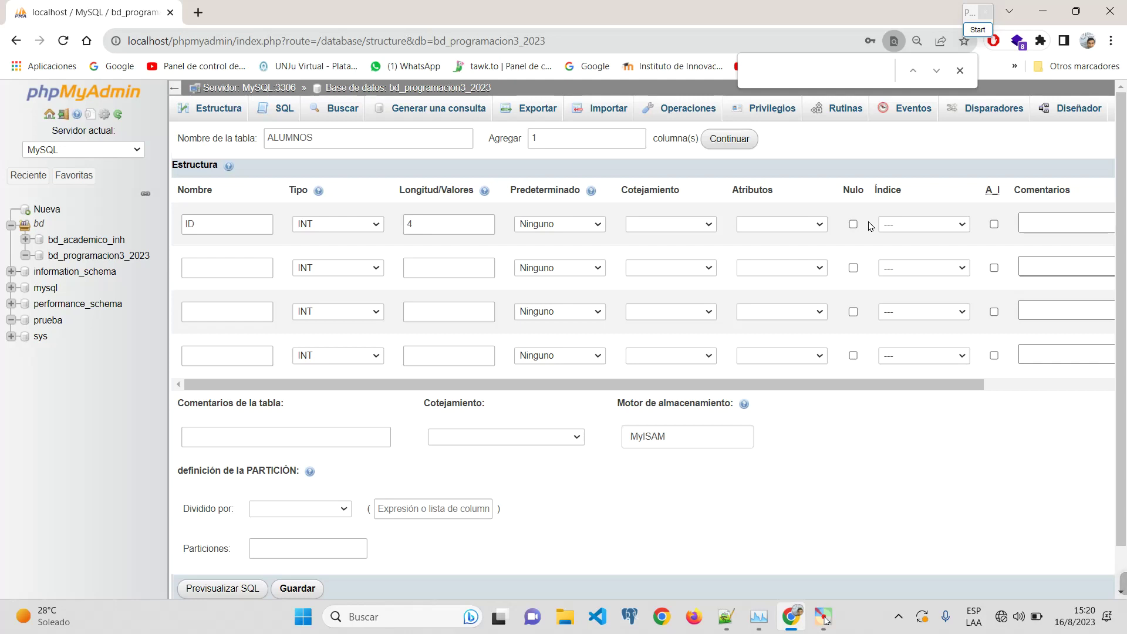
left_click_drag(194, 223, 139, 225)
left_click(936, 224)
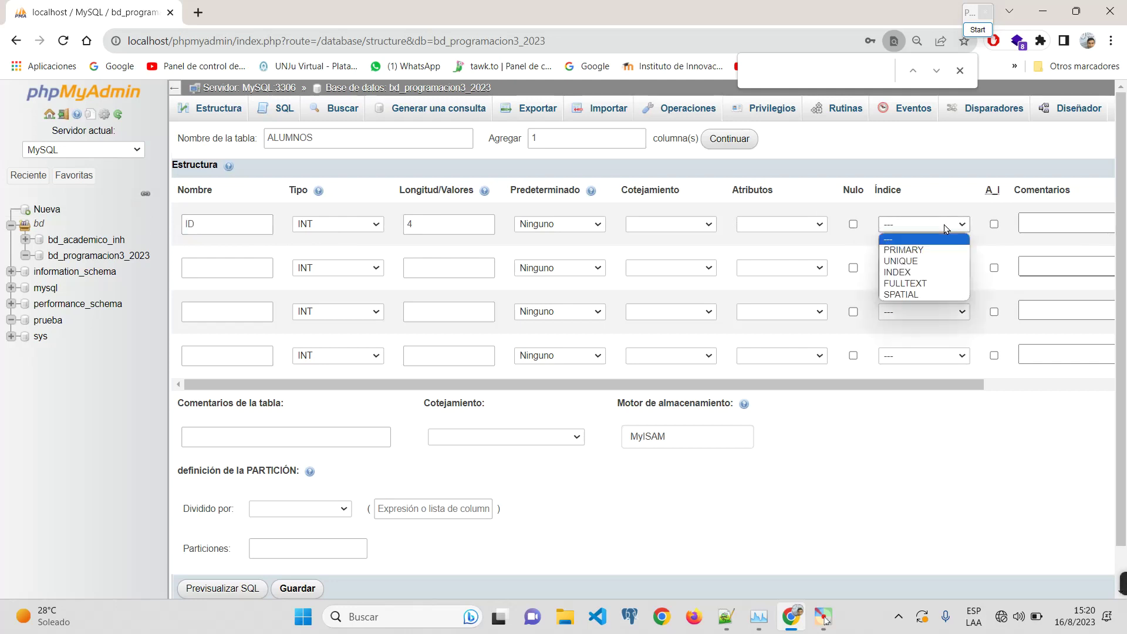
left_click(925, 251)
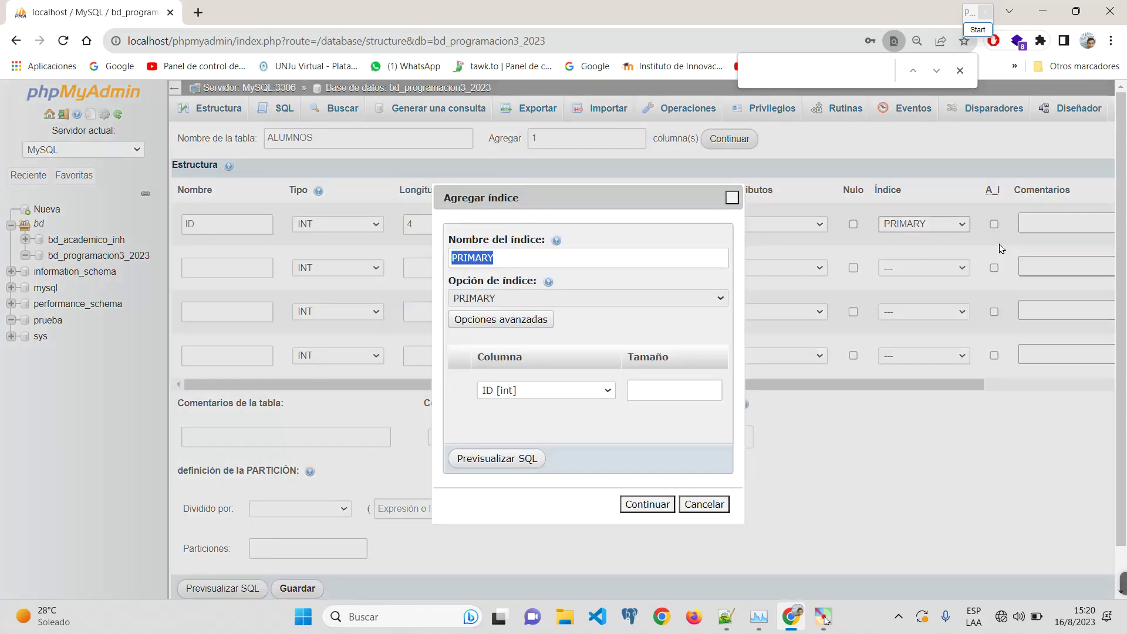
Step: Define the PRIMARY index on column ID with an index size of 4
left_click(549, 262)
double_click(548, 262)
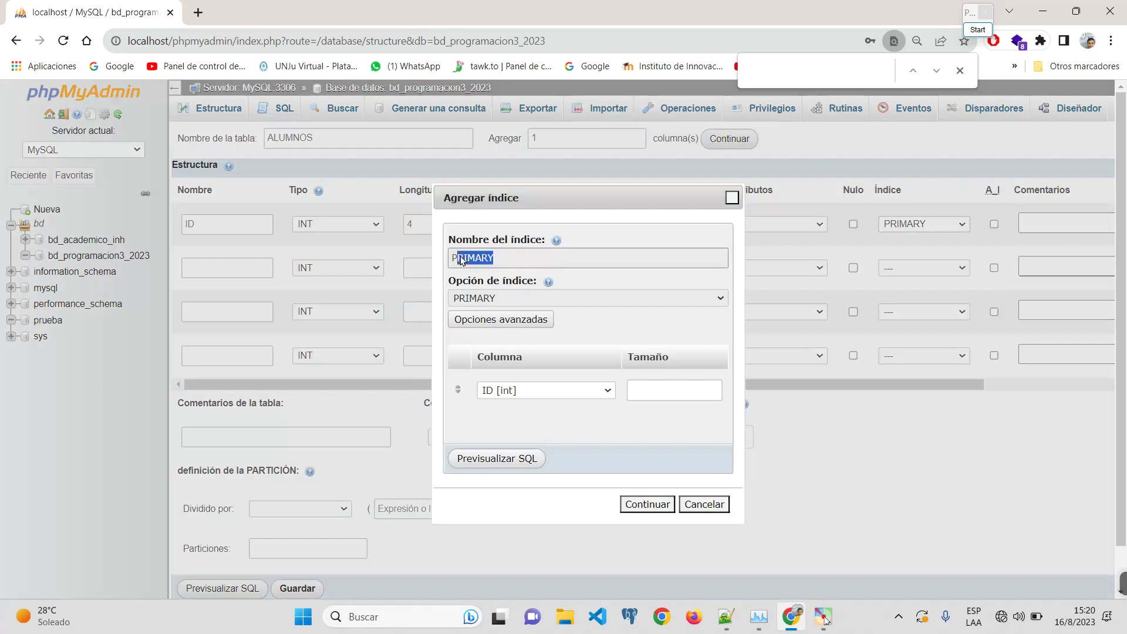
left_click_drag(499, 262, 441, 261)
left_click(489, 264)
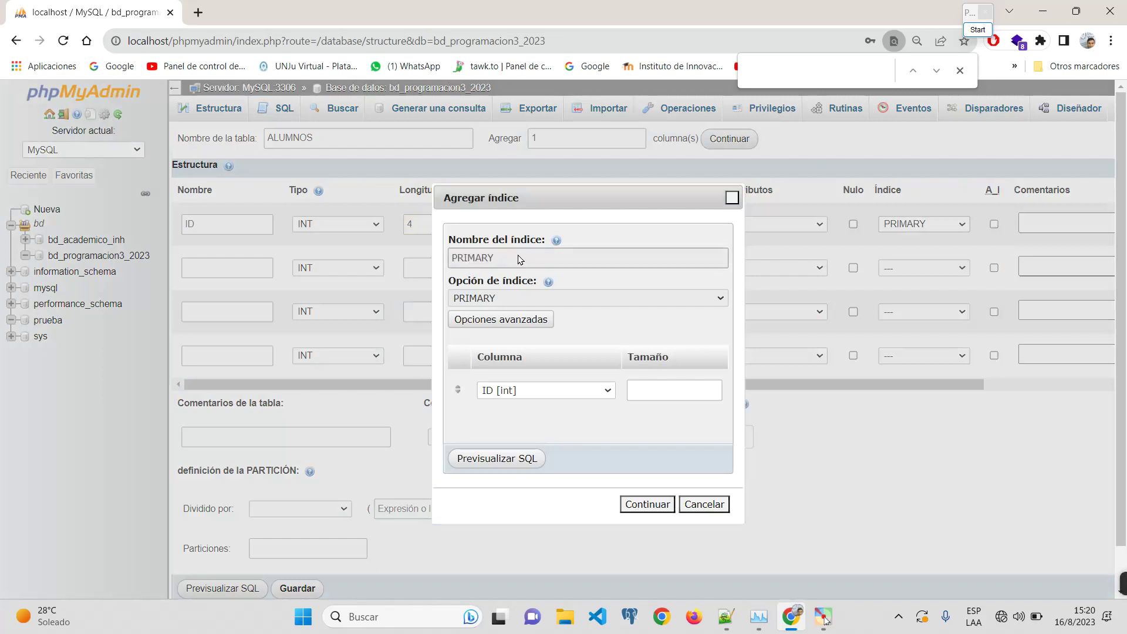
double_click(473, 260)
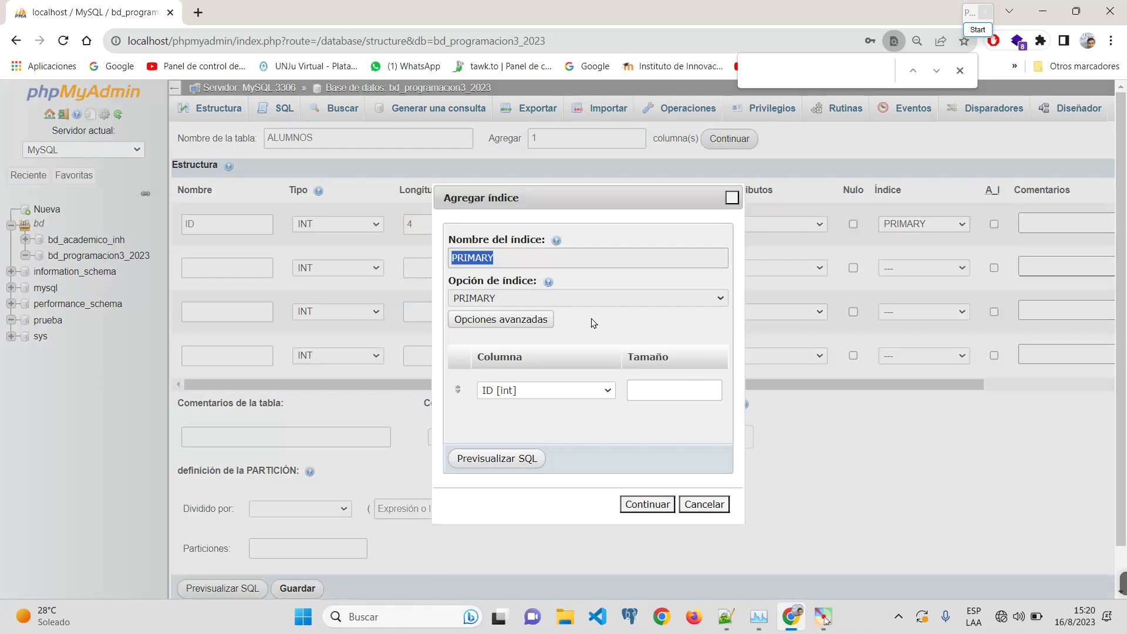
left_click(518, 392)
left_click(523, 418)
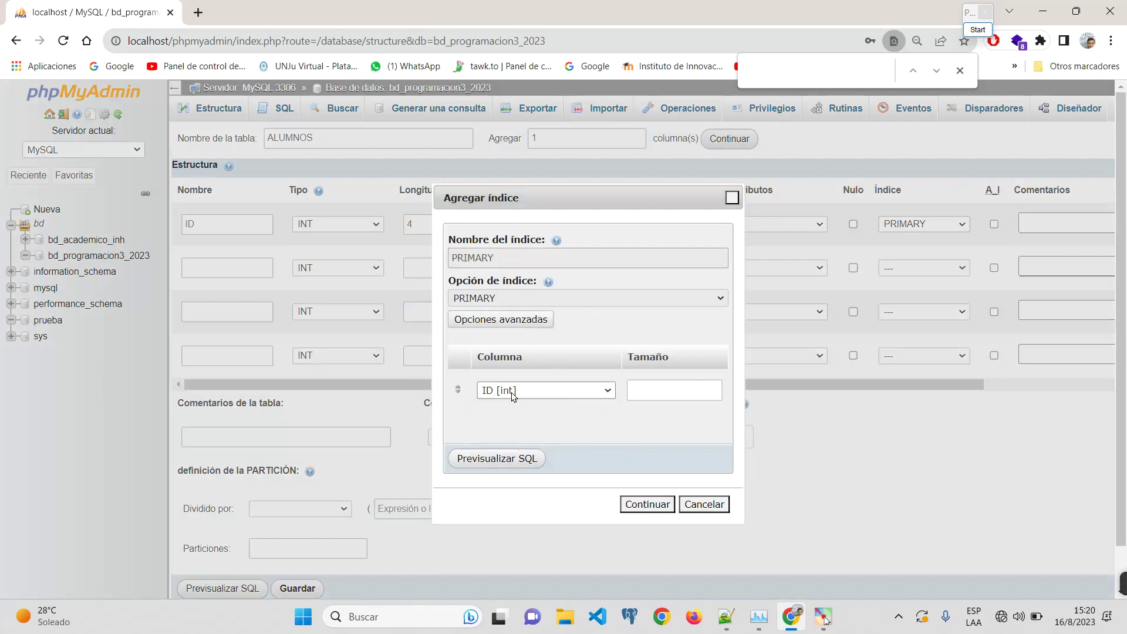
left_click(674, 391)
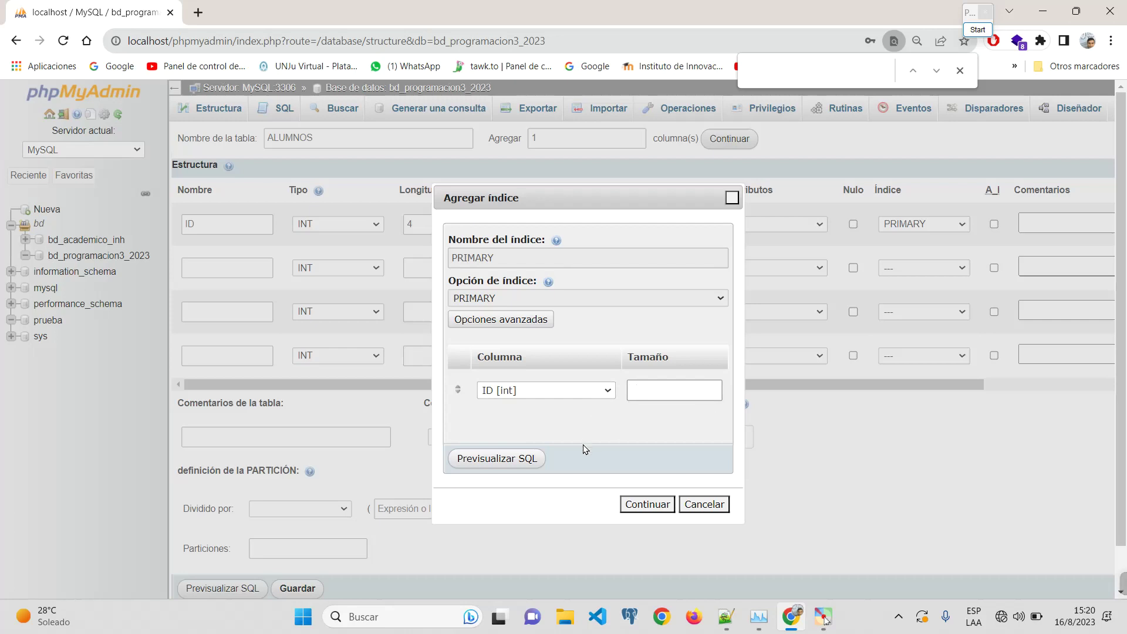
type("4")
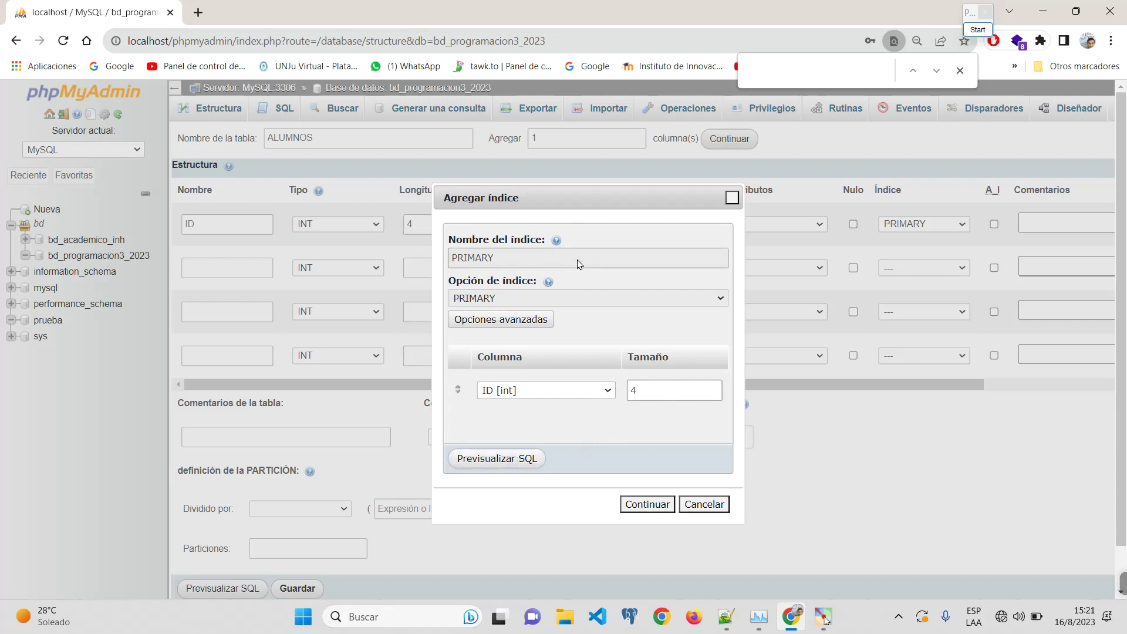
Step: Preview the primary-key SQL, then confirm the PRIMARY index on ID
left_click(495, 458)
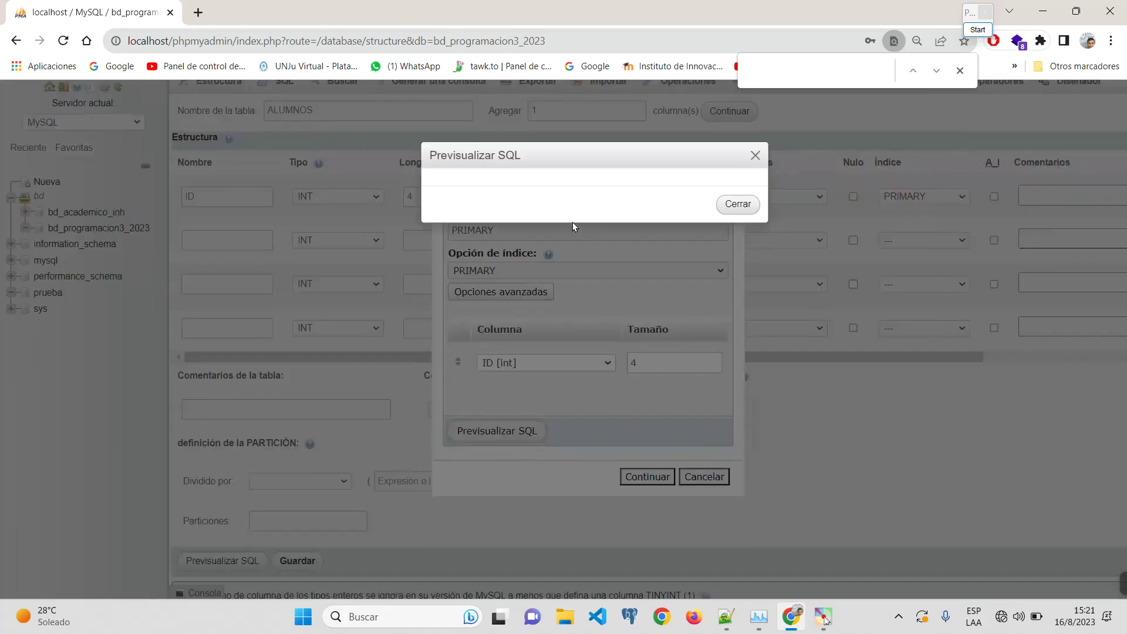
left_click(733, 204)
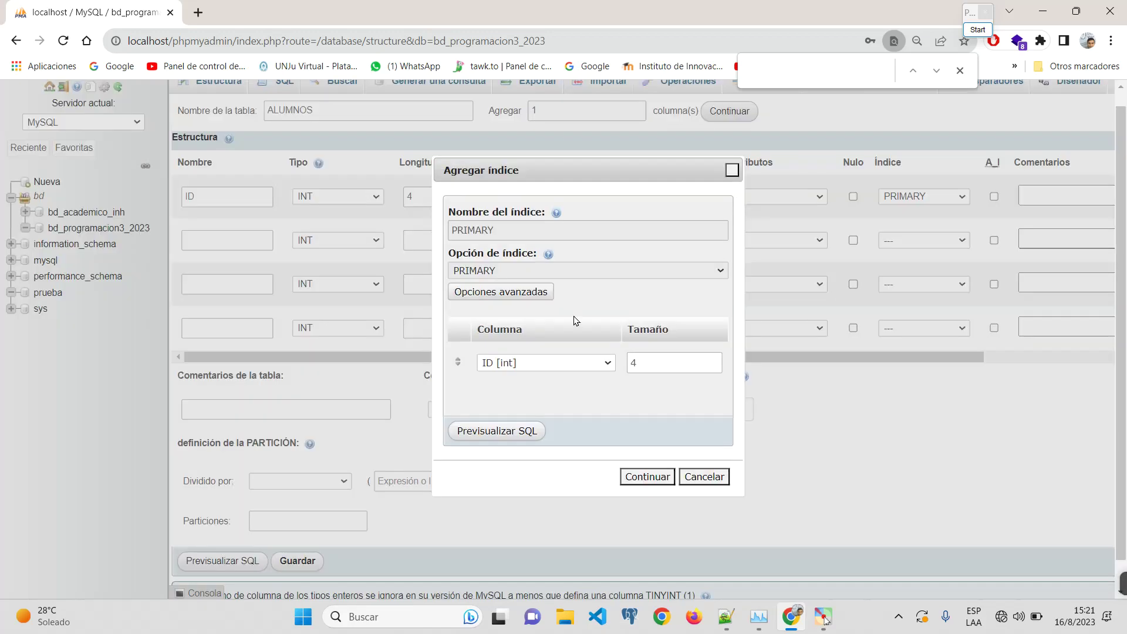
left_click(501, 438)
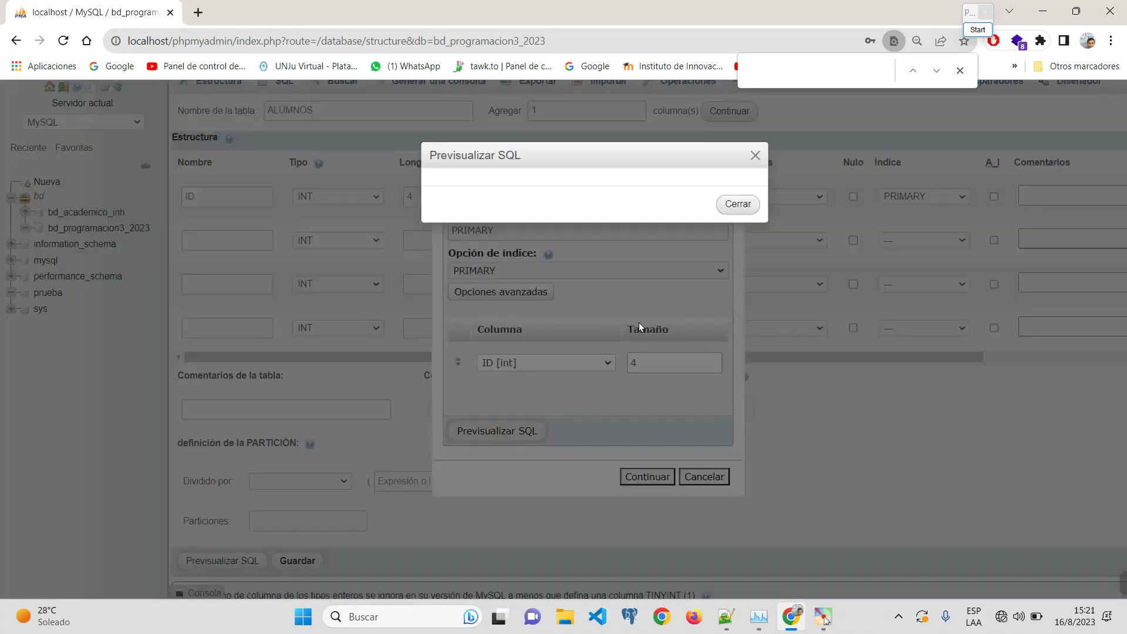
left_click(743, 204)
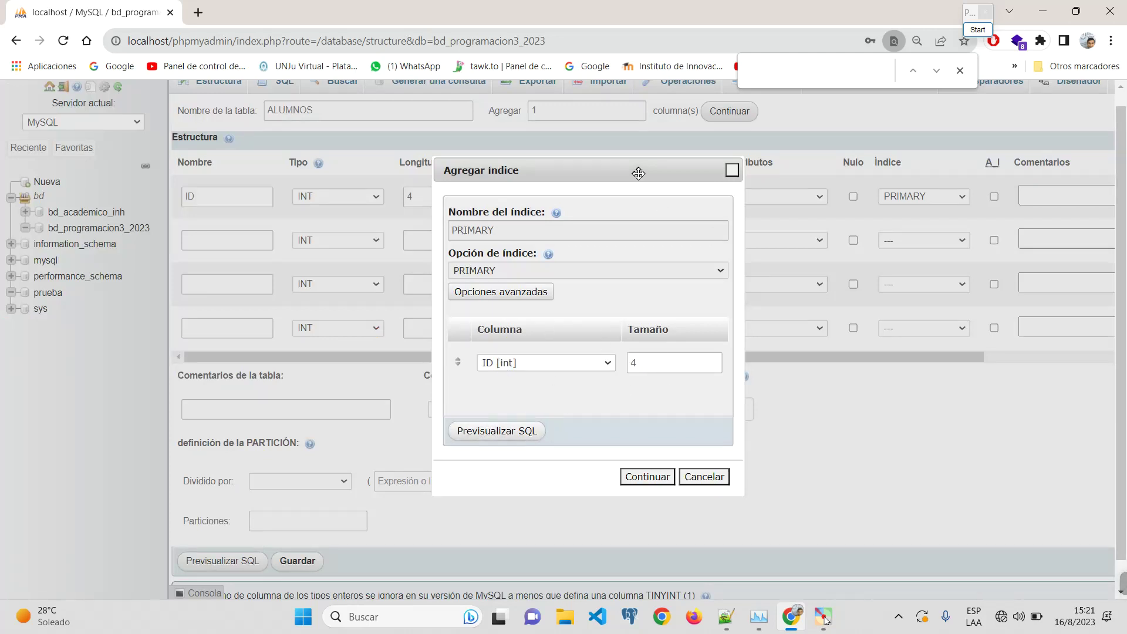
left_click_drag(636, 171, 594, 165)
left_click(611, 469)
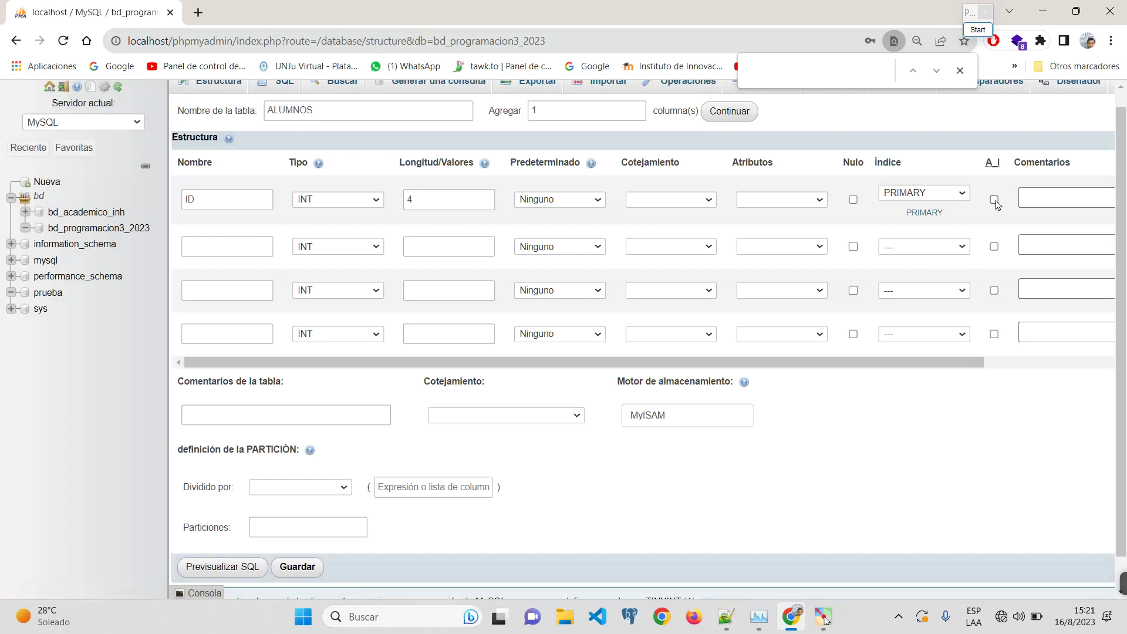
Step: Enable auto-increment on ID and name the second column APELLIDO
left_click(994, 199)
left_click_drag(845, 367, 1111, 364)
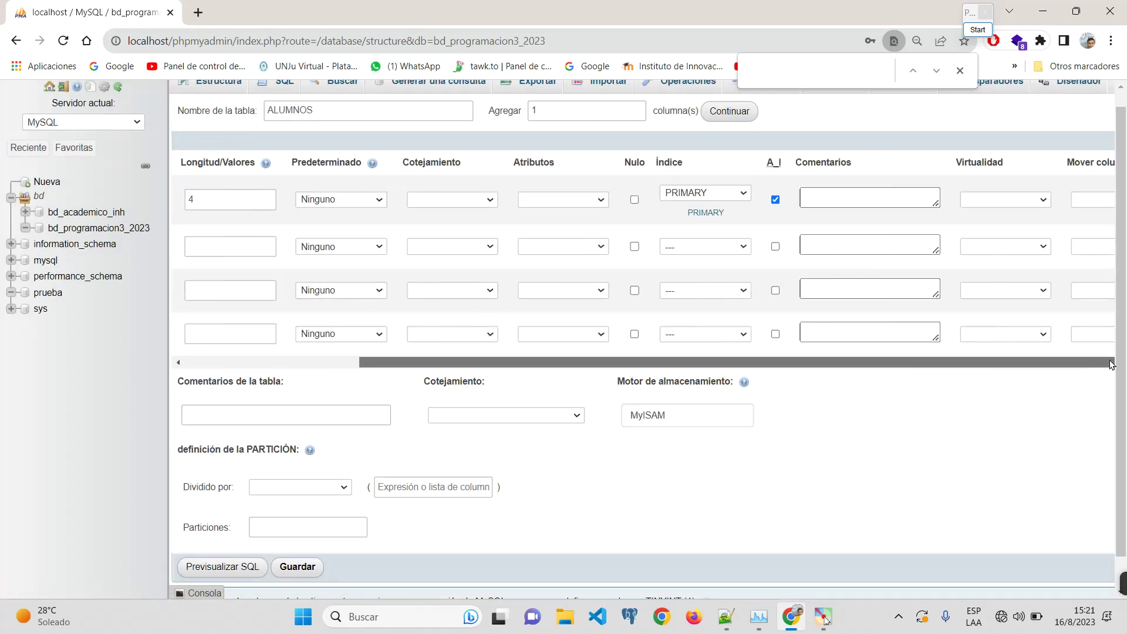
left_click_drag(943, 368, 317, 337)
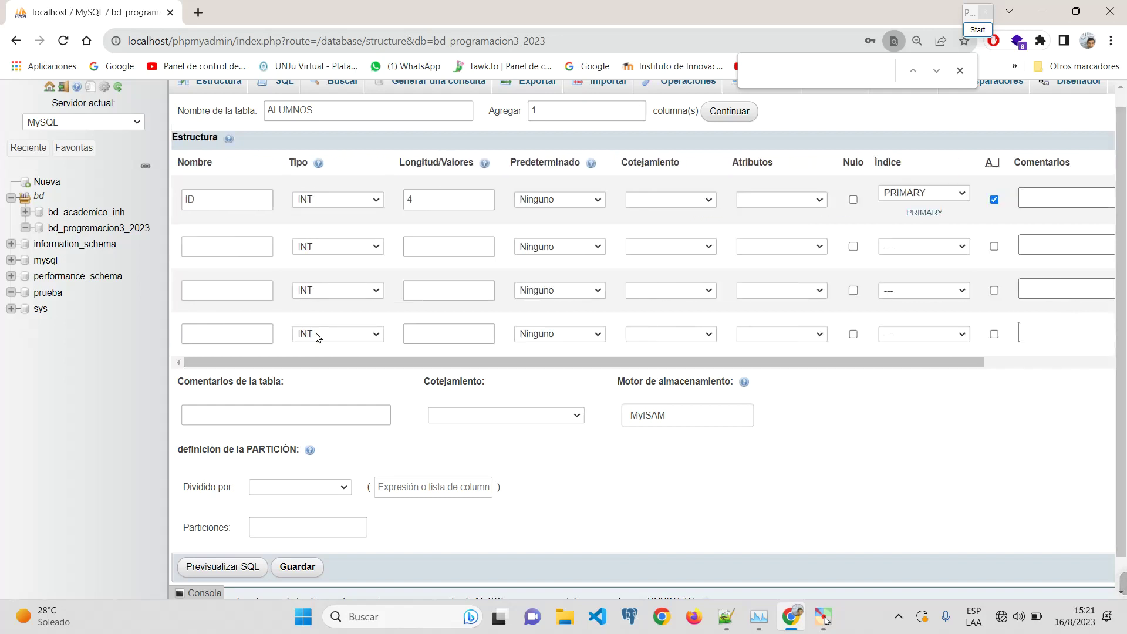
left_click(229, 247)
type("APLE")
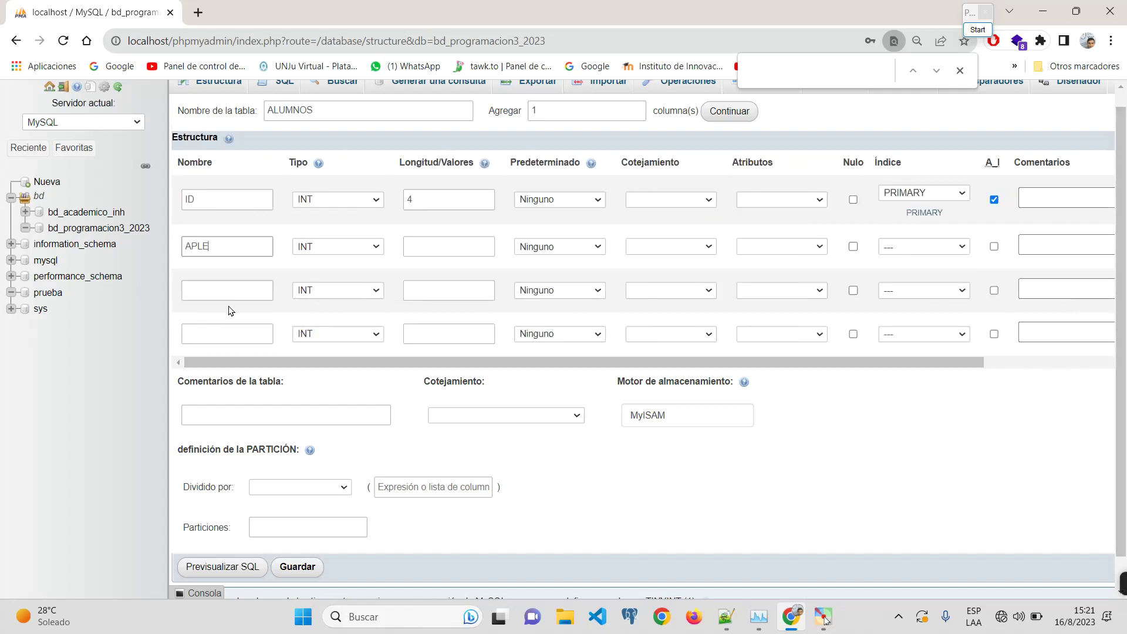
key("BackSpace")
key("BackSpace")
key("BackSpace")
type("APELLIDO")
Step: Make APELLIDO a nullable VARCHAR of length 30 with no index
left_click(328, 246)
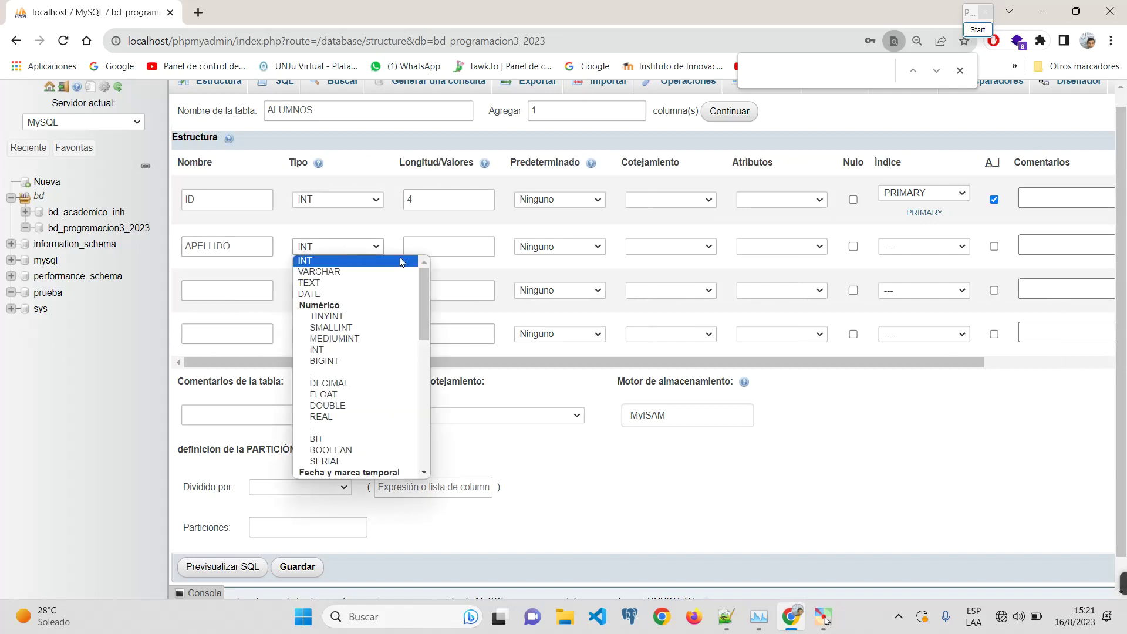
left_click(377, 272)
left_click(433, 251)
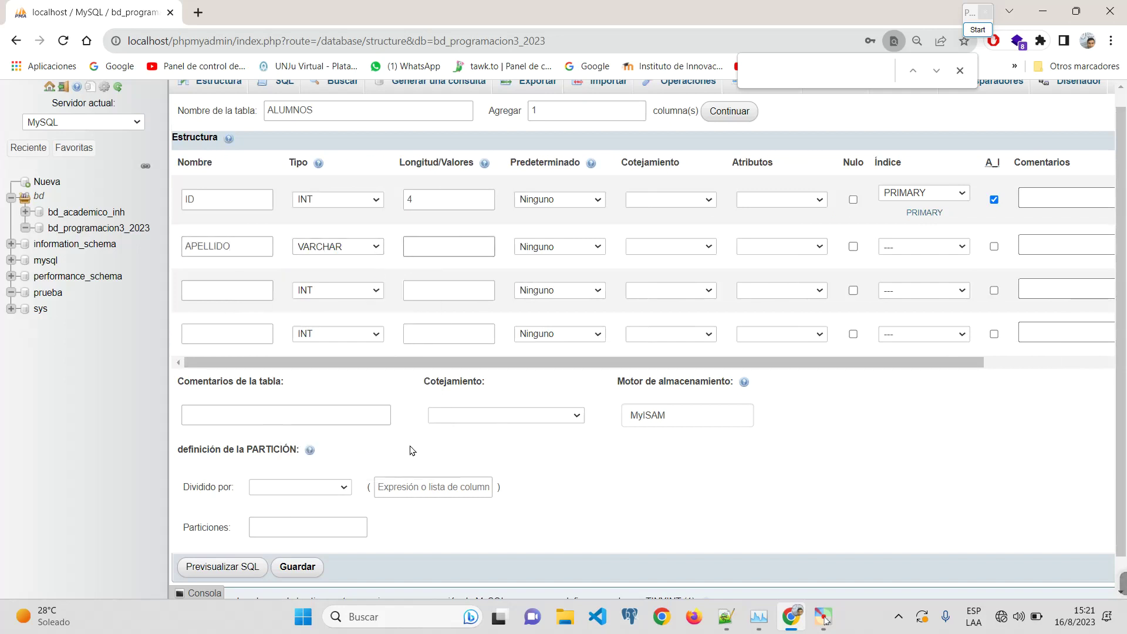
type("30")
left_click_drag(433, 244, 398, 261)
key("ctrl+plus")
key("ctrl+plus")
key("ctrl+plus")
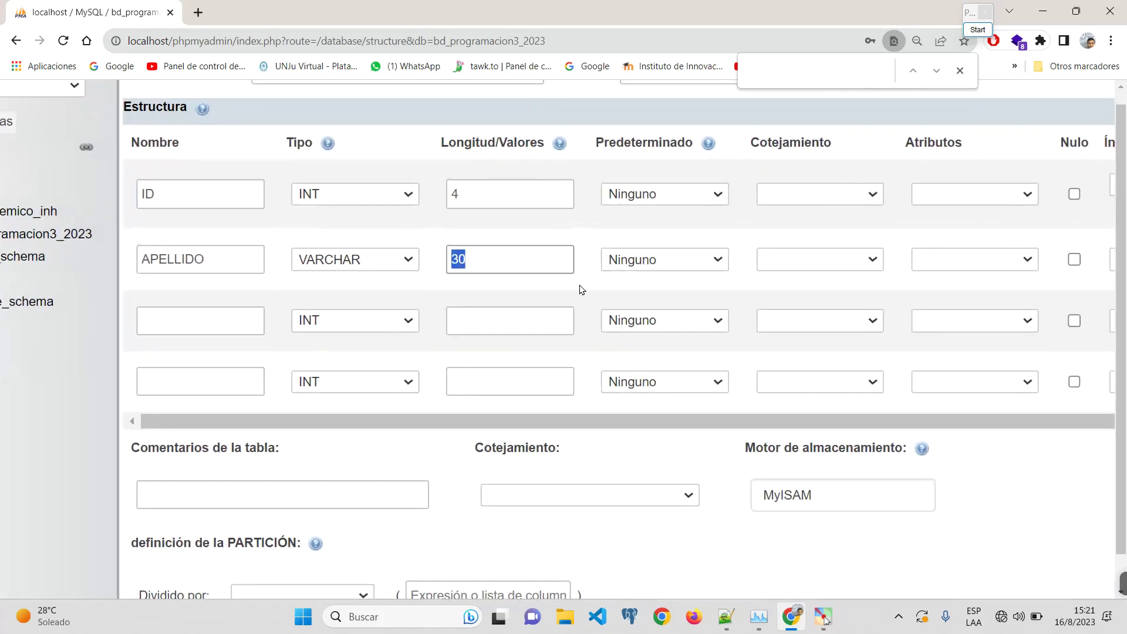
key("ctrl+minus")
key("ctrl+minus")
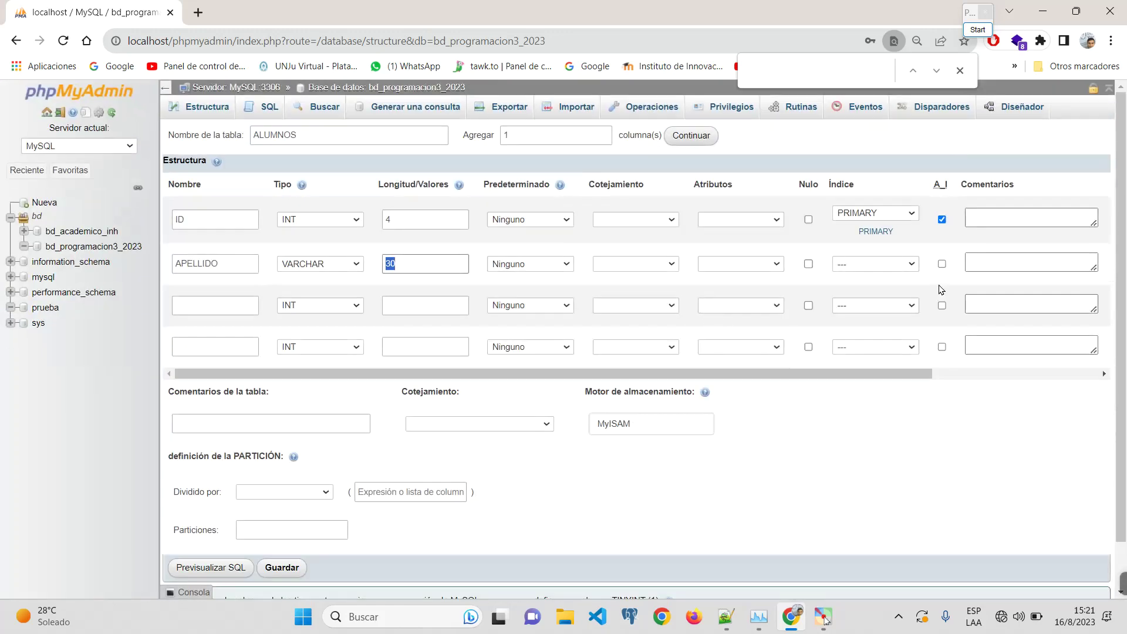
left_click(863, 261)
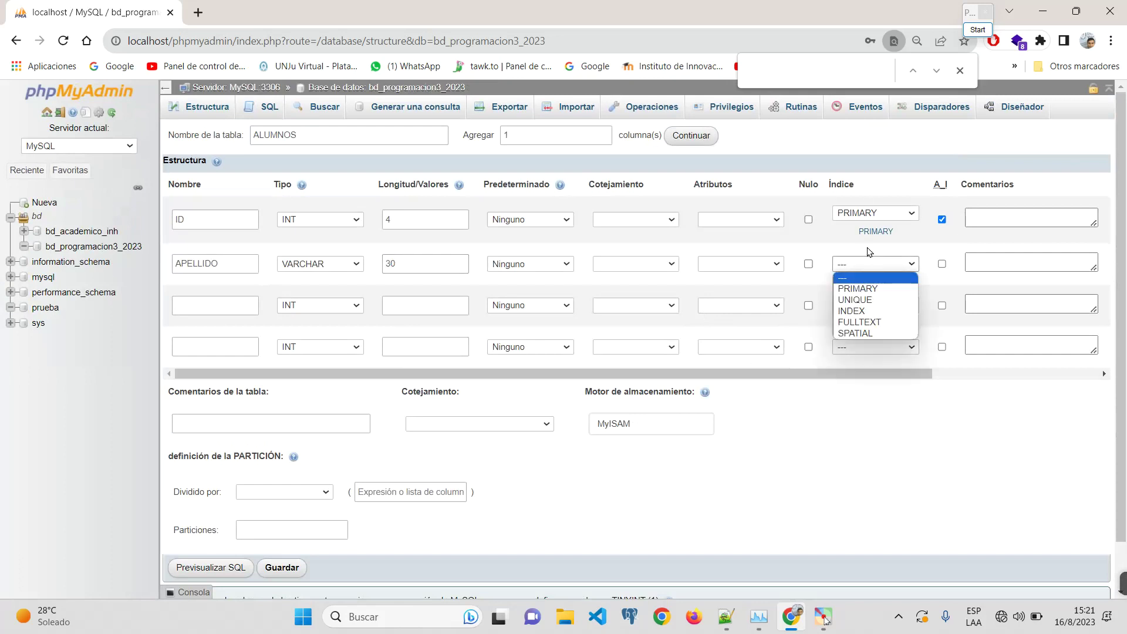
left_click(891, 252)
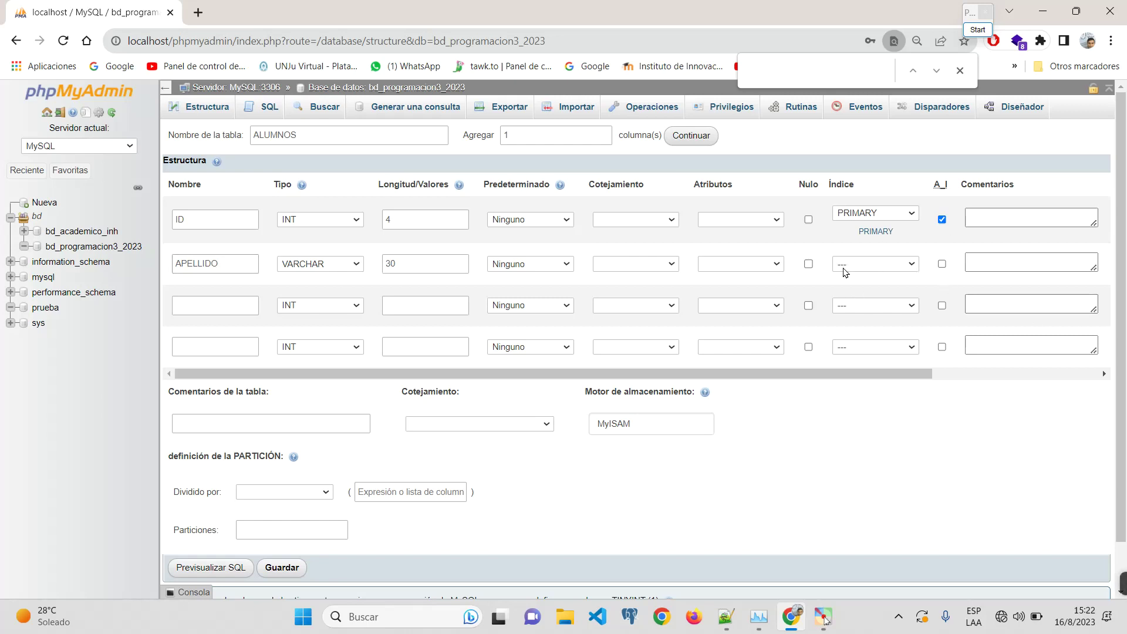
left_click(809, 264)
Step: Add nullable NOMBRE as VARCHAR 25 and change APELLIDO's length to 25
type("NOMBRE")
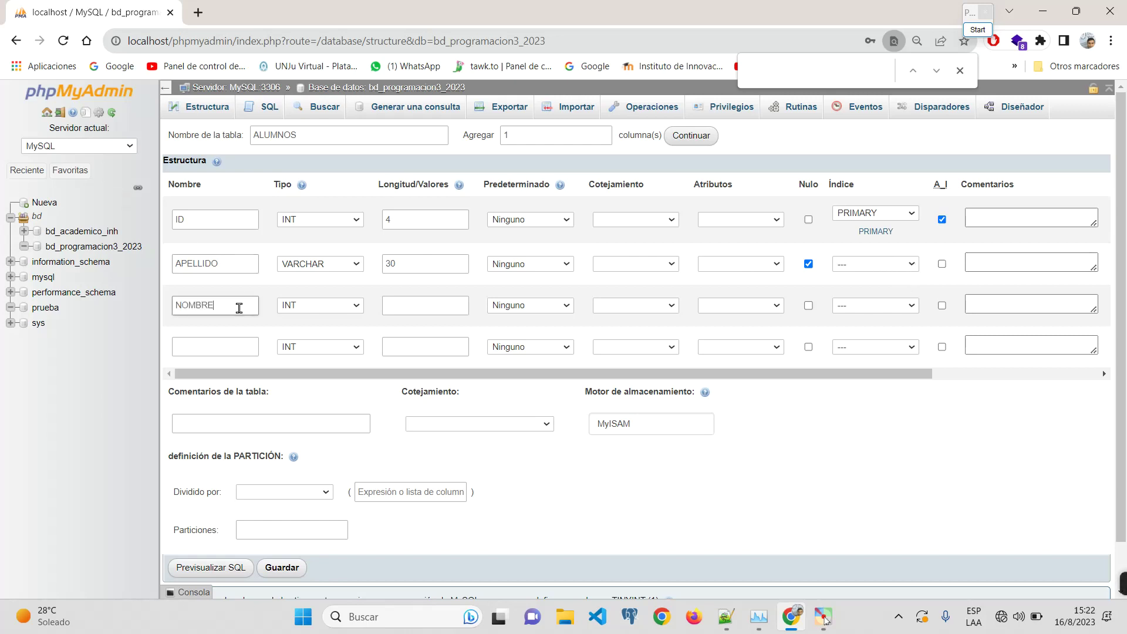
left_click(358, 306)
left_click(346, 310)
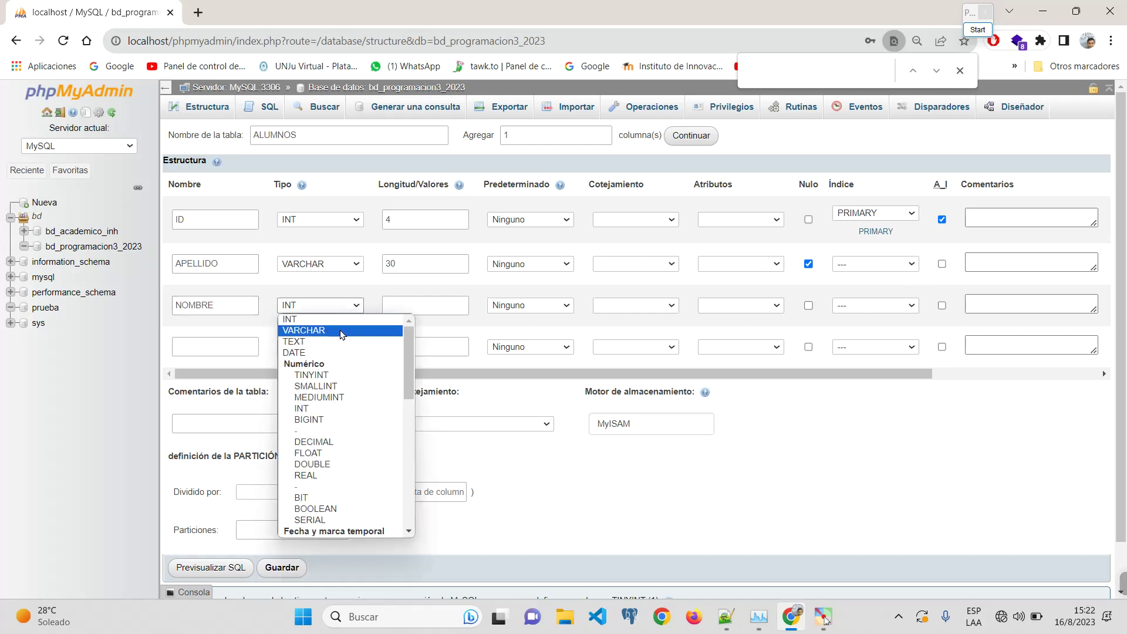
left_click(304, 330)
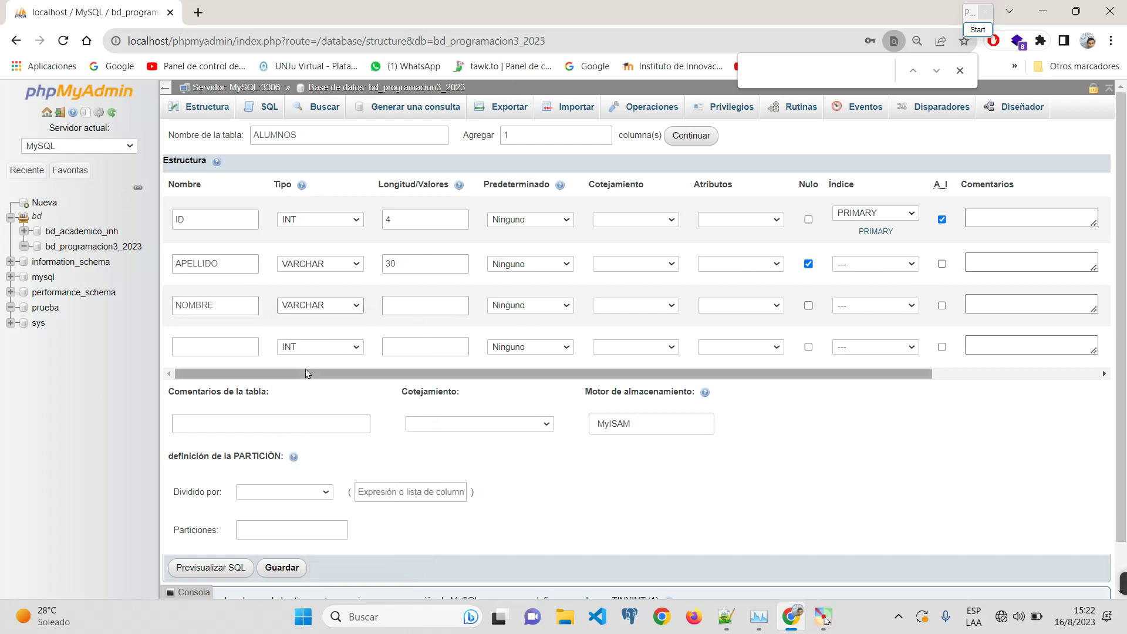
left_click(429, 312)
type("30")
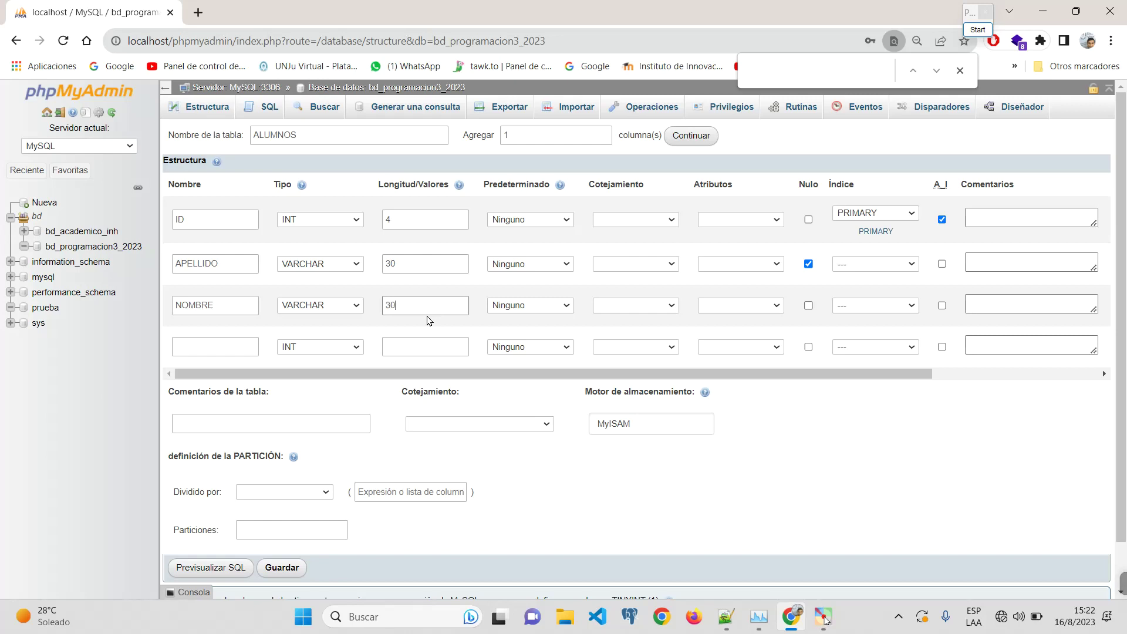
double_click(415, 265)
type("25")
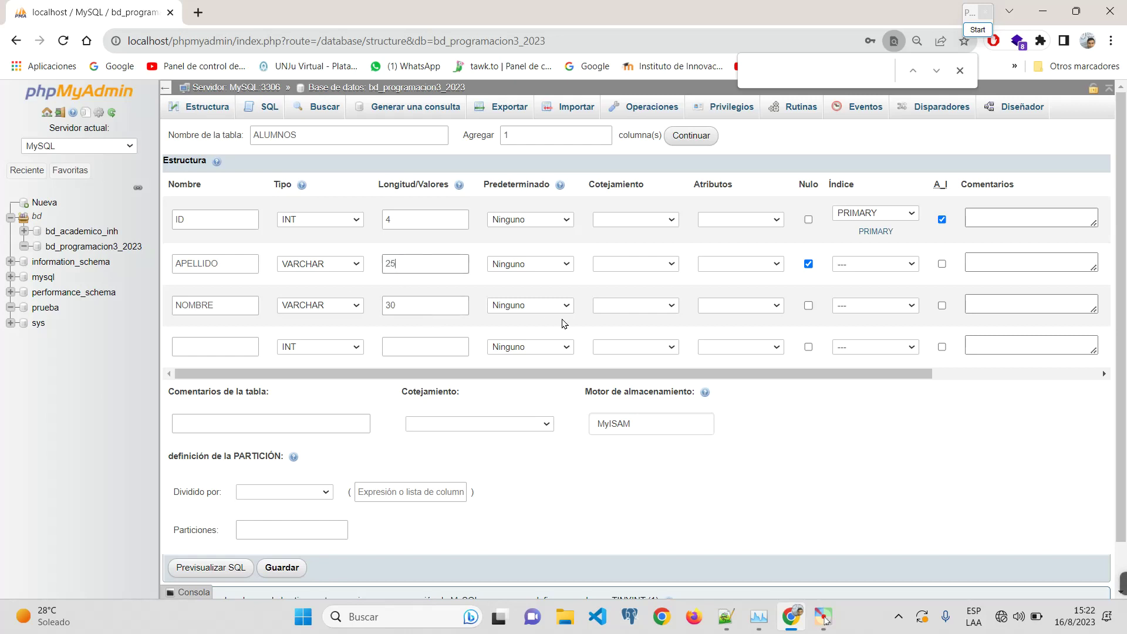
double_click(411, 305)
type("25")
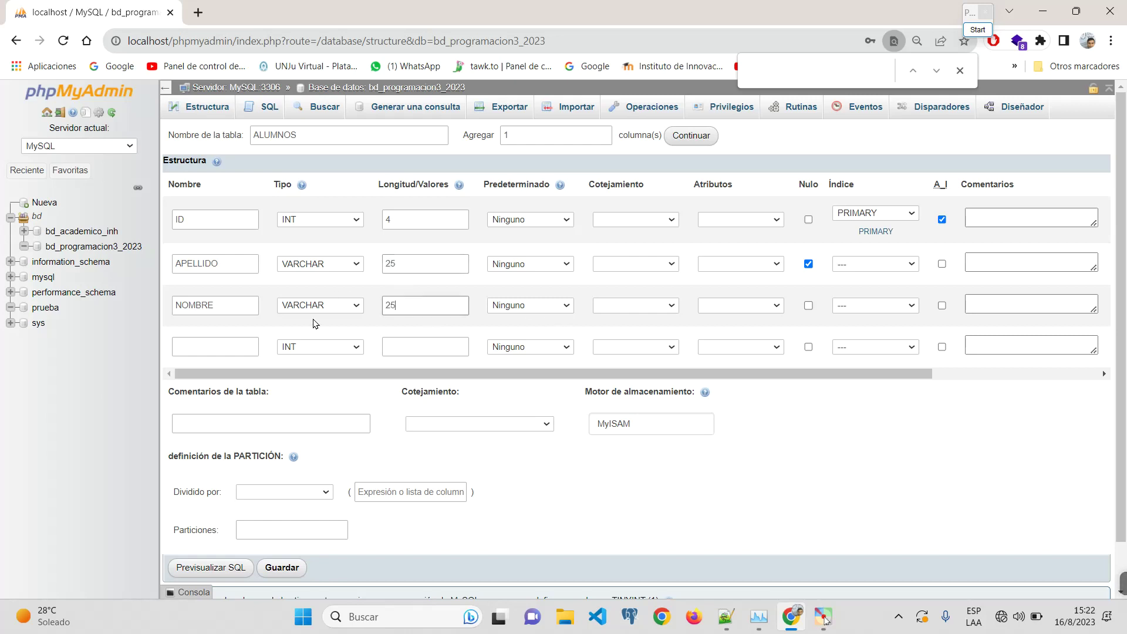
left_click(808, 305)
Step: Add a nullable EDAD column with length 3
left_click(232, 351)
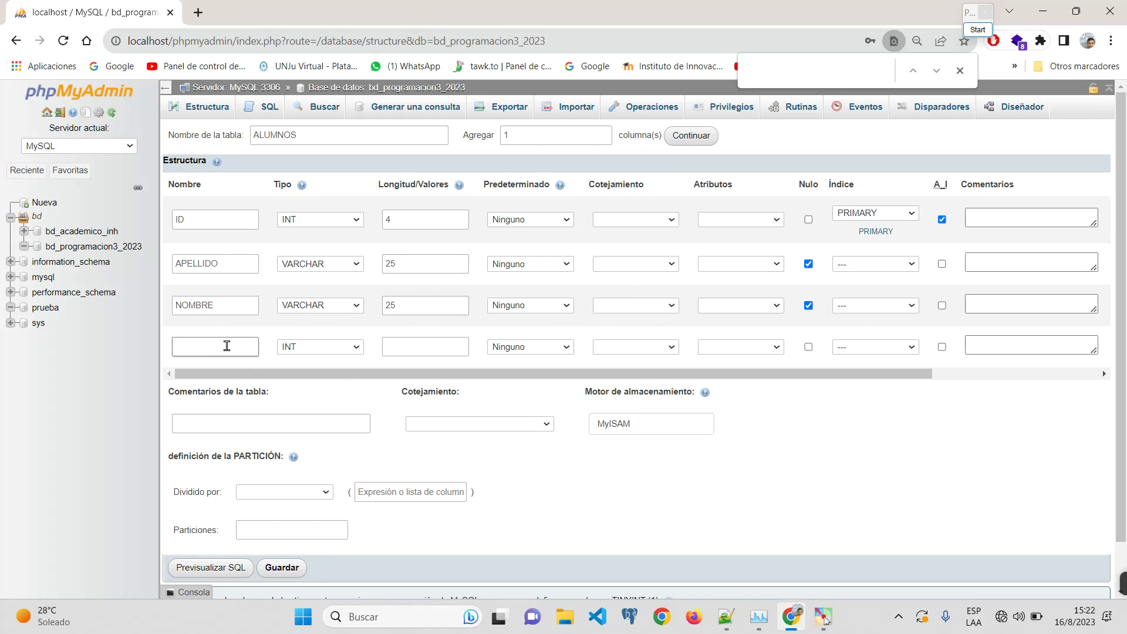
type("EDAD")
left_click(455, 347)
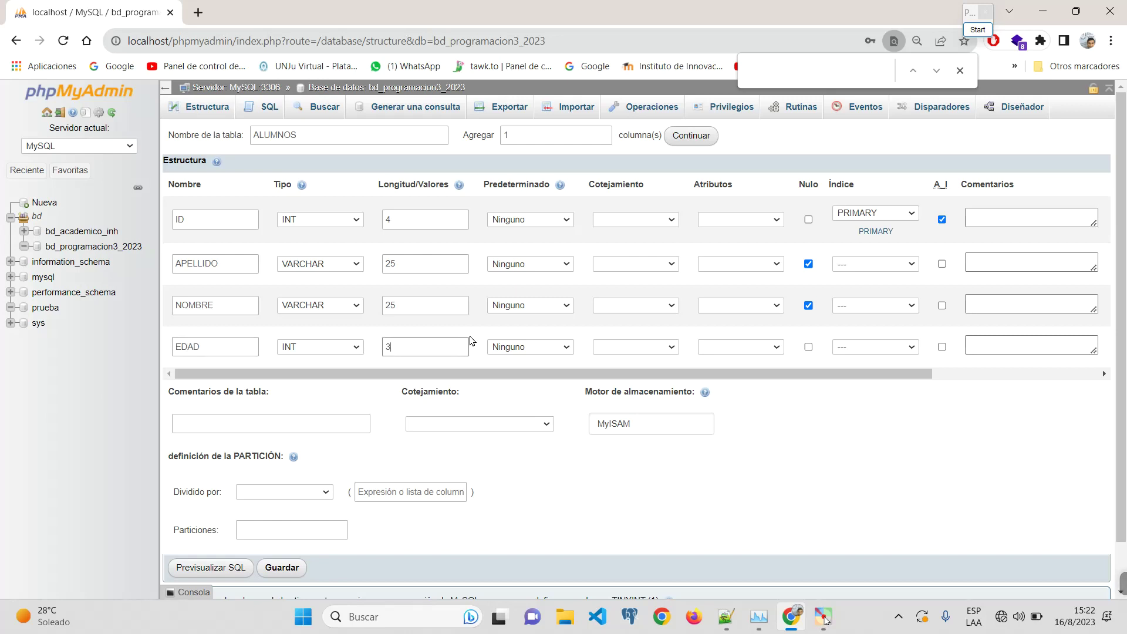
type("4")
type("3")
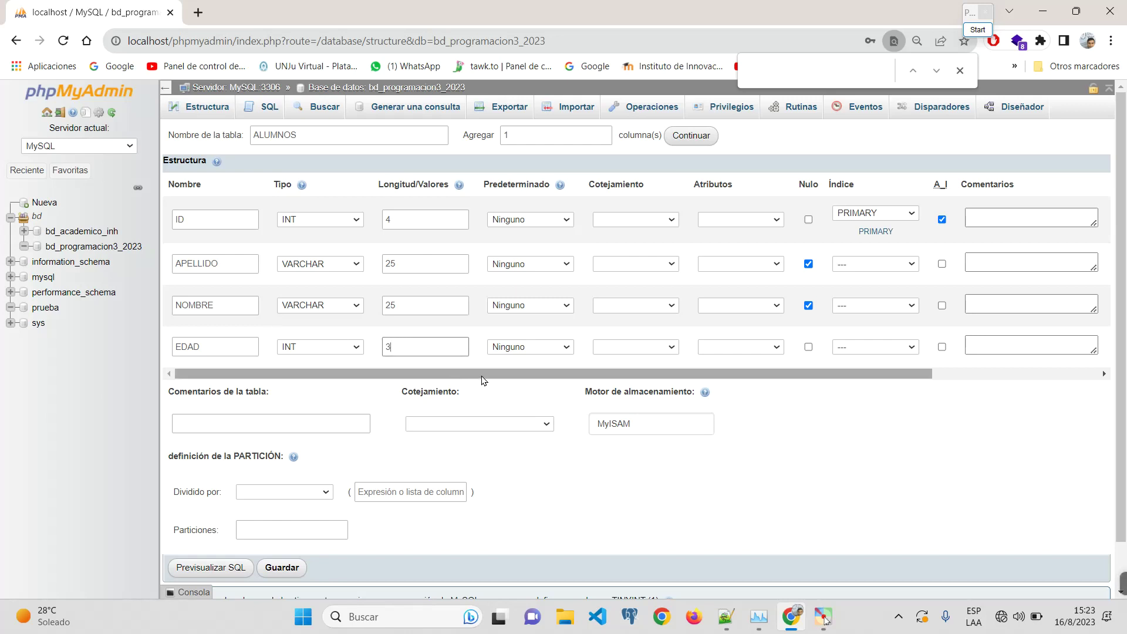
left_click(809, 347)
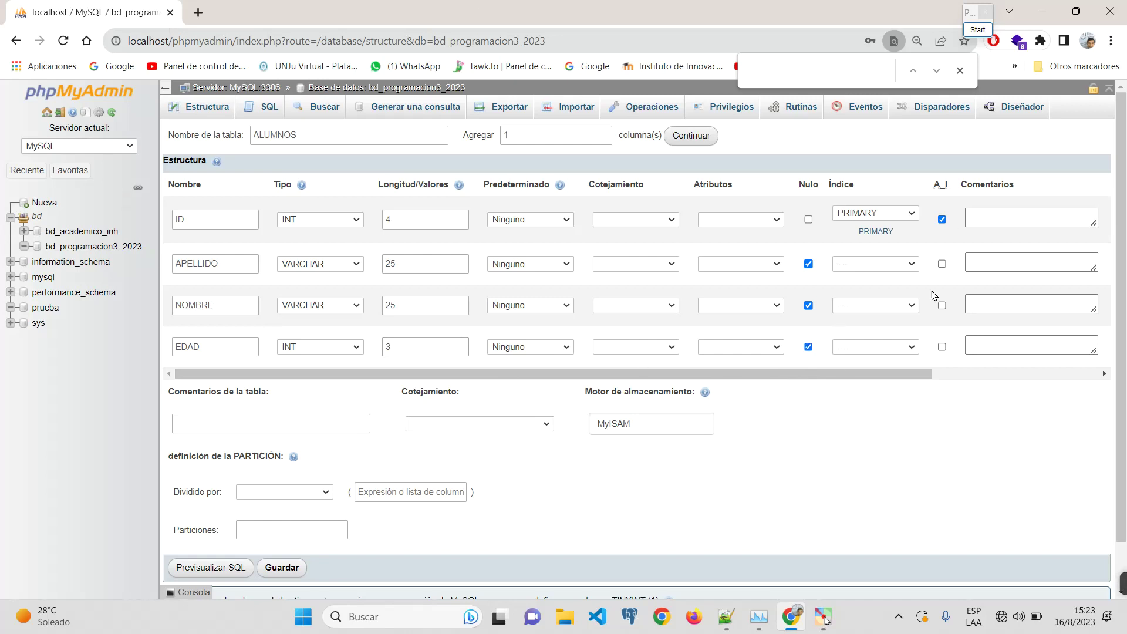
left_click(809, 347)
left_click(809, 347)
left_click(287, 423)
scroll(458, 441, "down", 1)
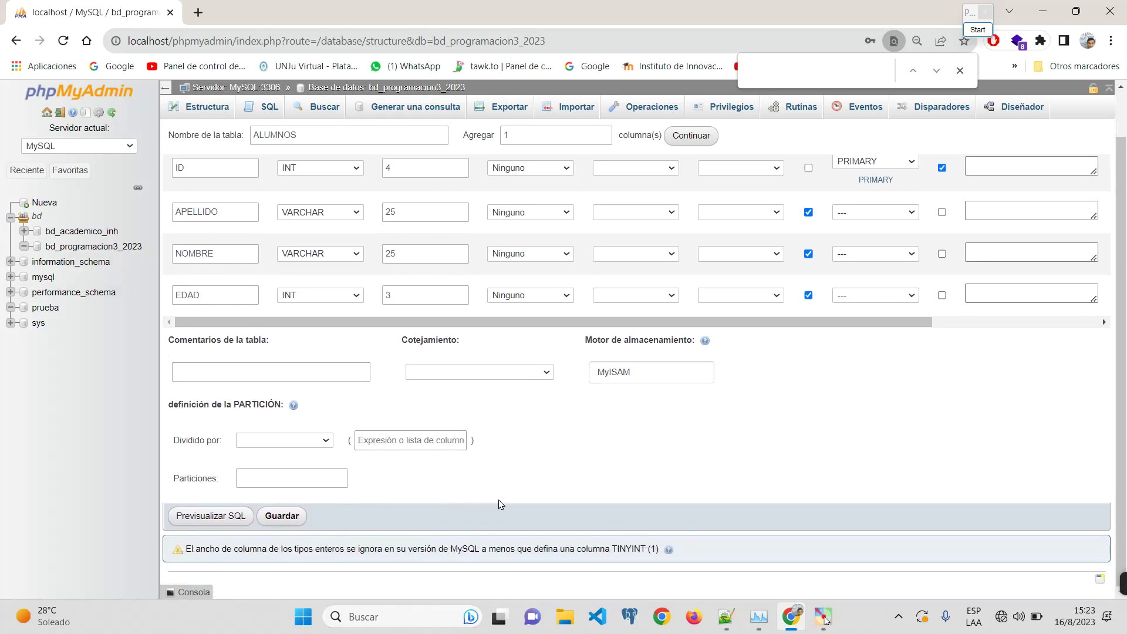
scroll(498, 499, "up", 1)
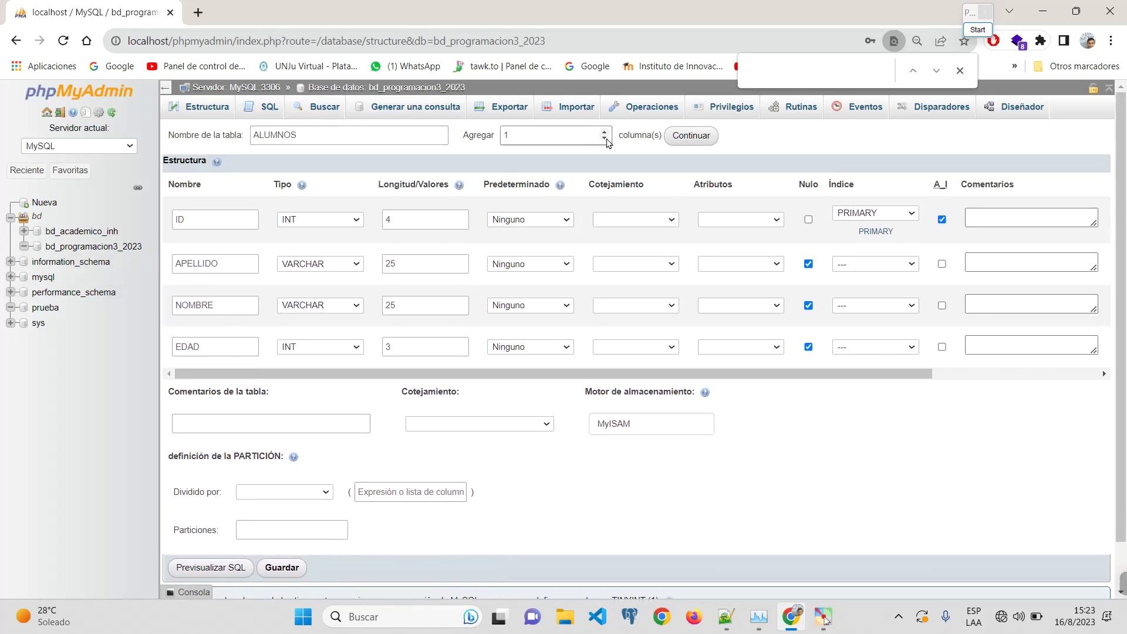
Step: Add two more empty column rows to the table form
scroll(552, 146, "up", 6)
double_click(505, 136)
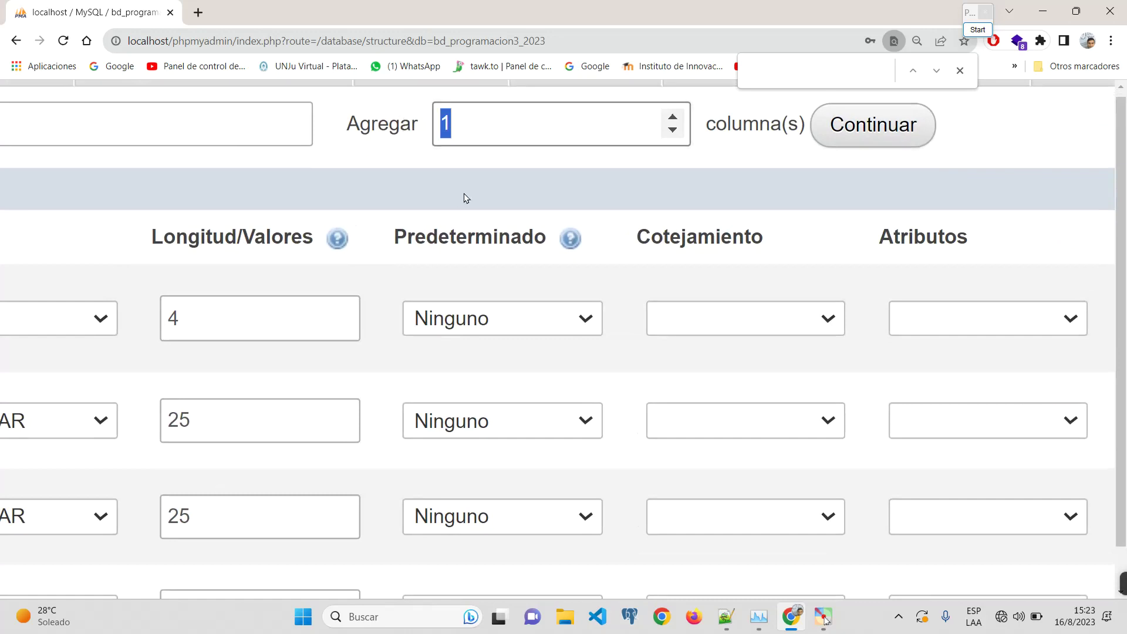
type("2")
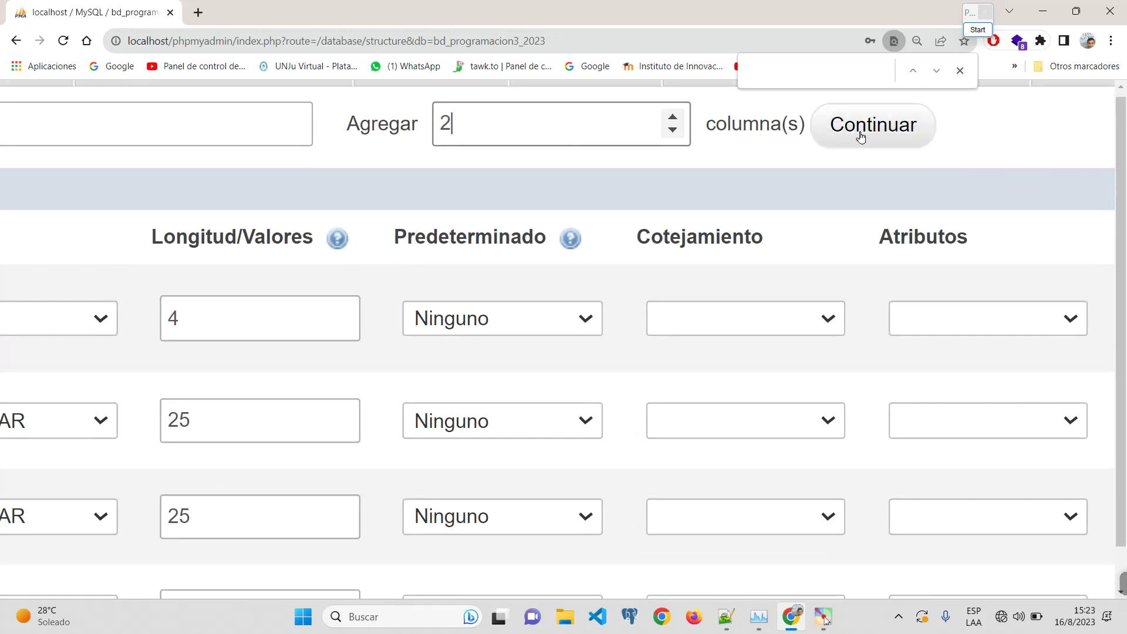
left_click(862, 132)
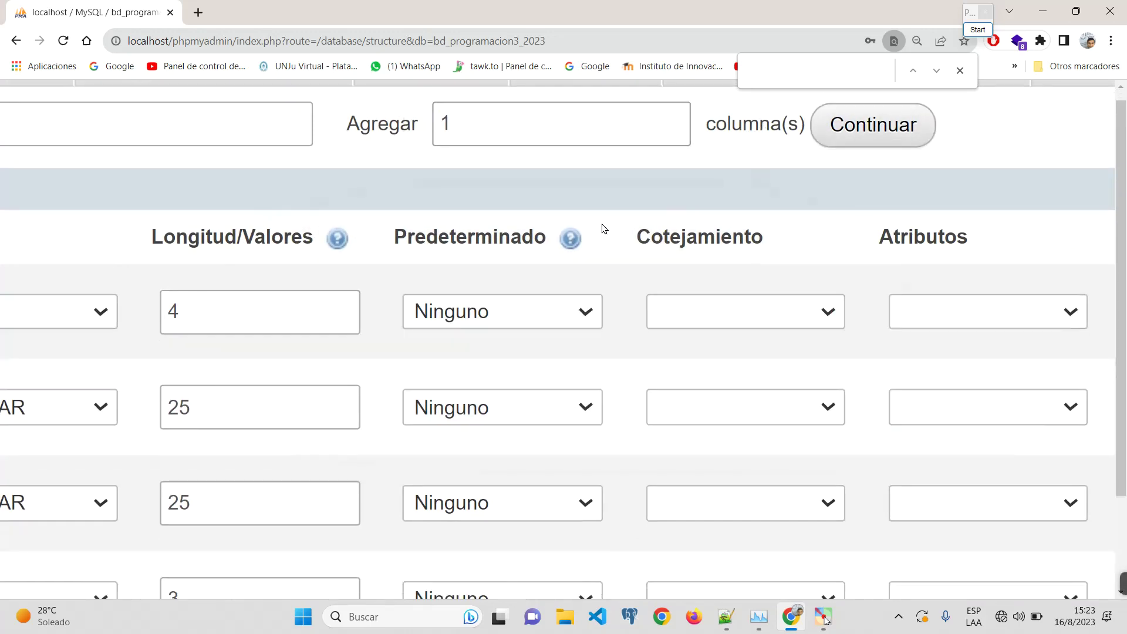
Step: Name the fifth column FECHA_NACIMIENTO
scroll(603, 229, "down", 5)
left_click(109, 338)
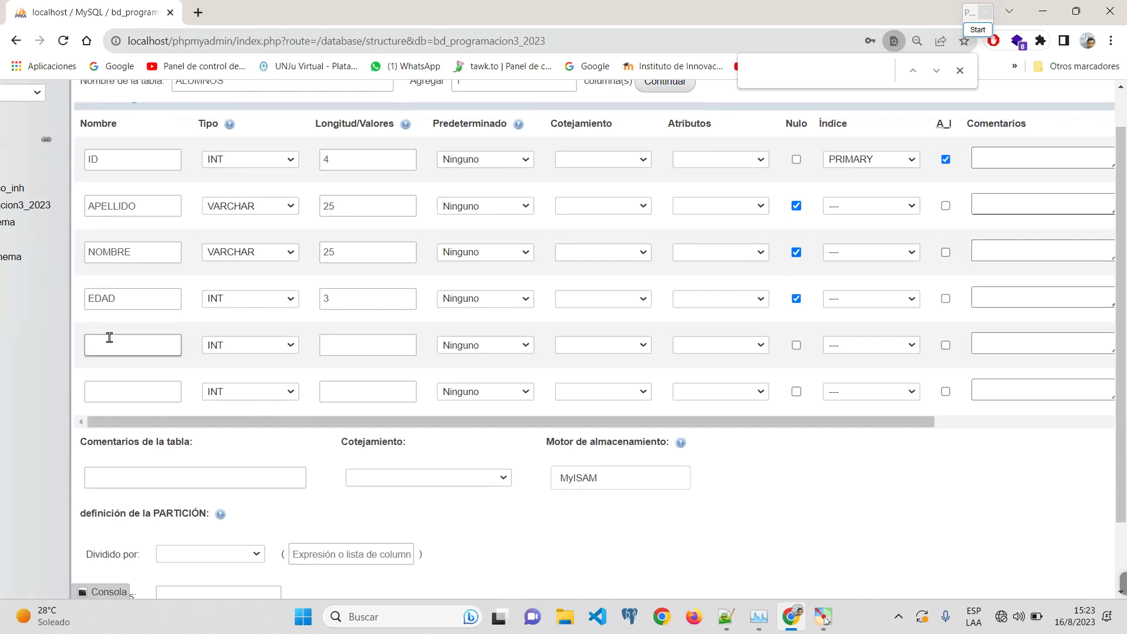
type("FECHA_NACIMIENTO")
Step: Set FECHA_NACIMIENTO's type to DATE and allow null values
left_click(269, 345)
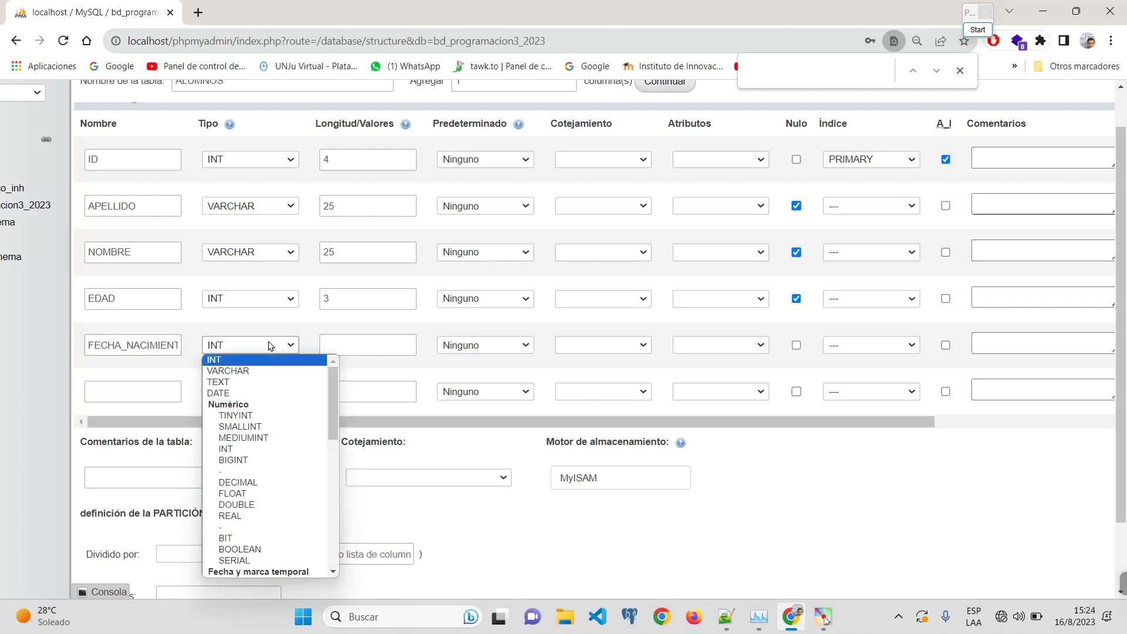
key("d")
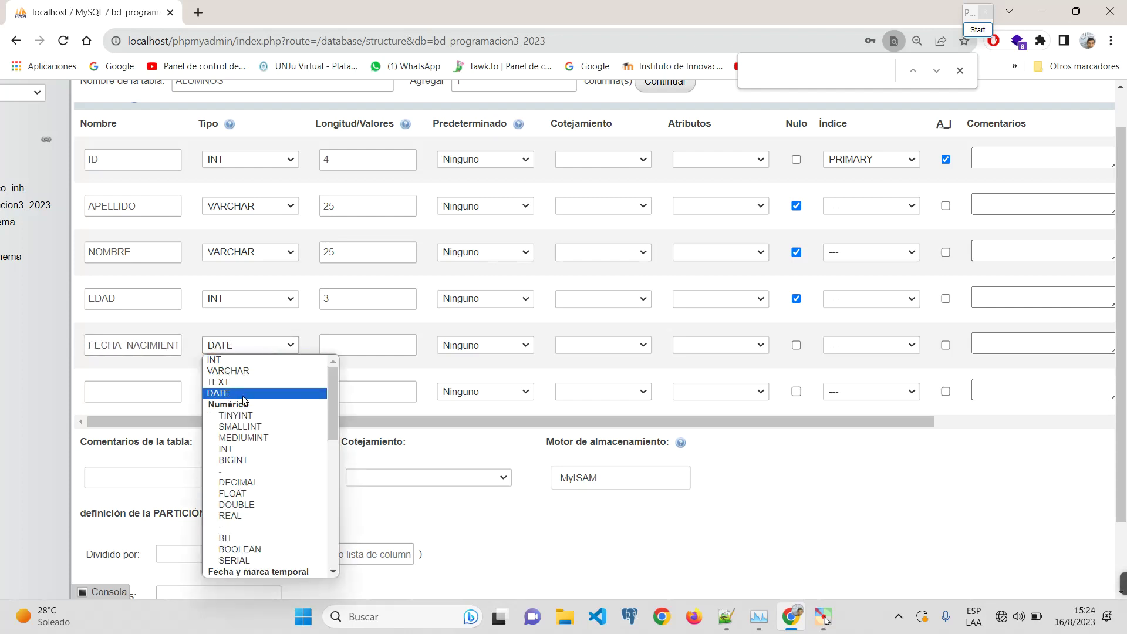
left_click(250, 394)
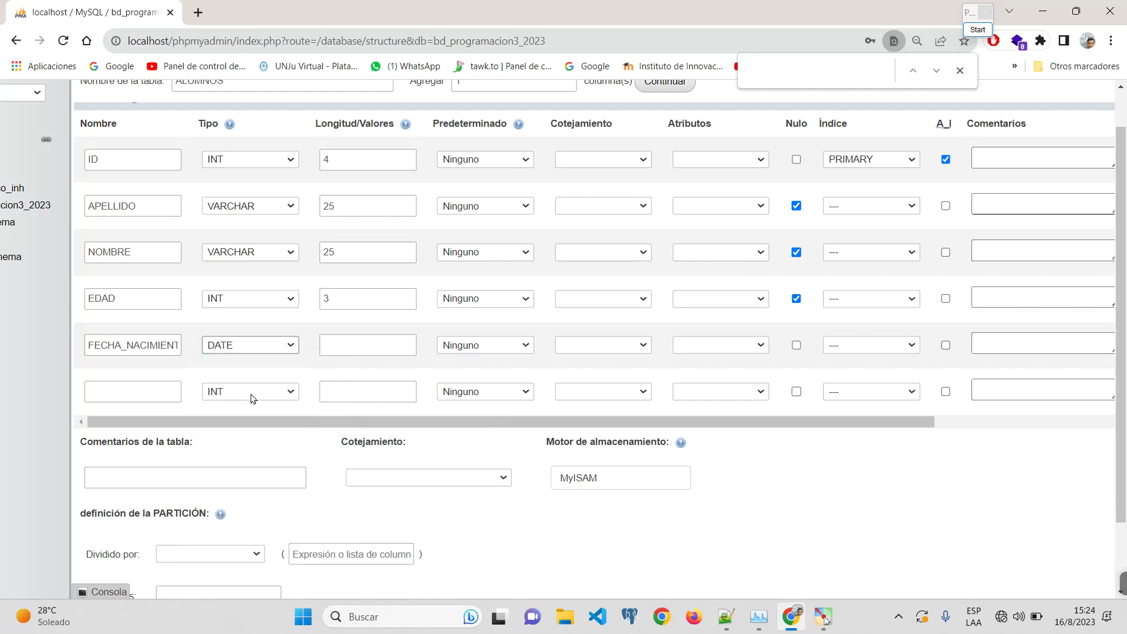
left_click(375, 339)
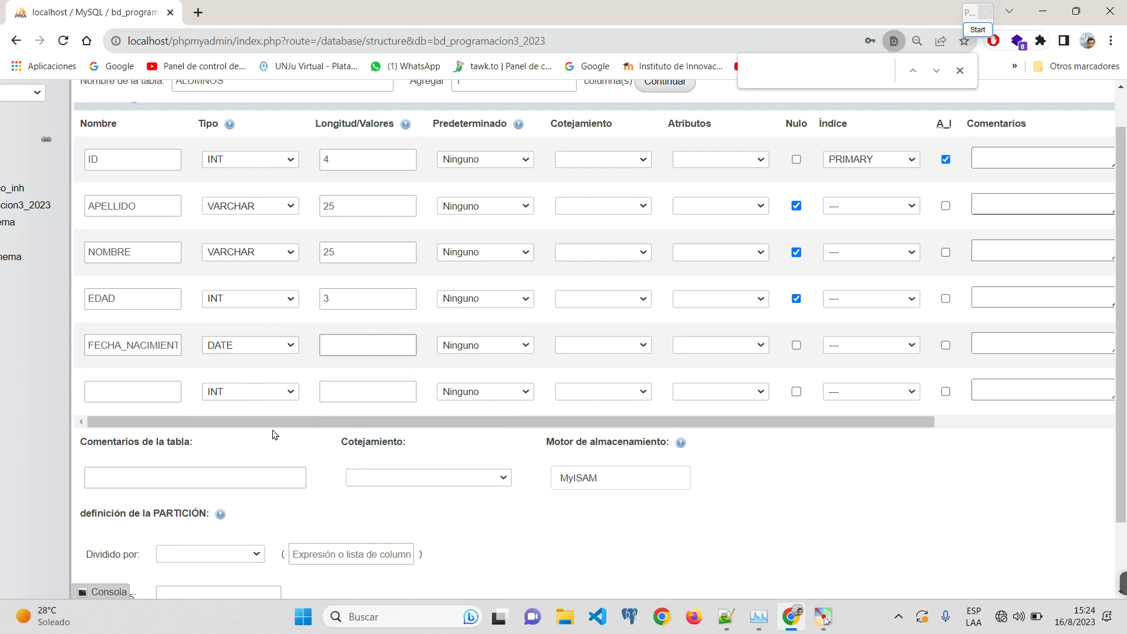
left_click(797, 346)
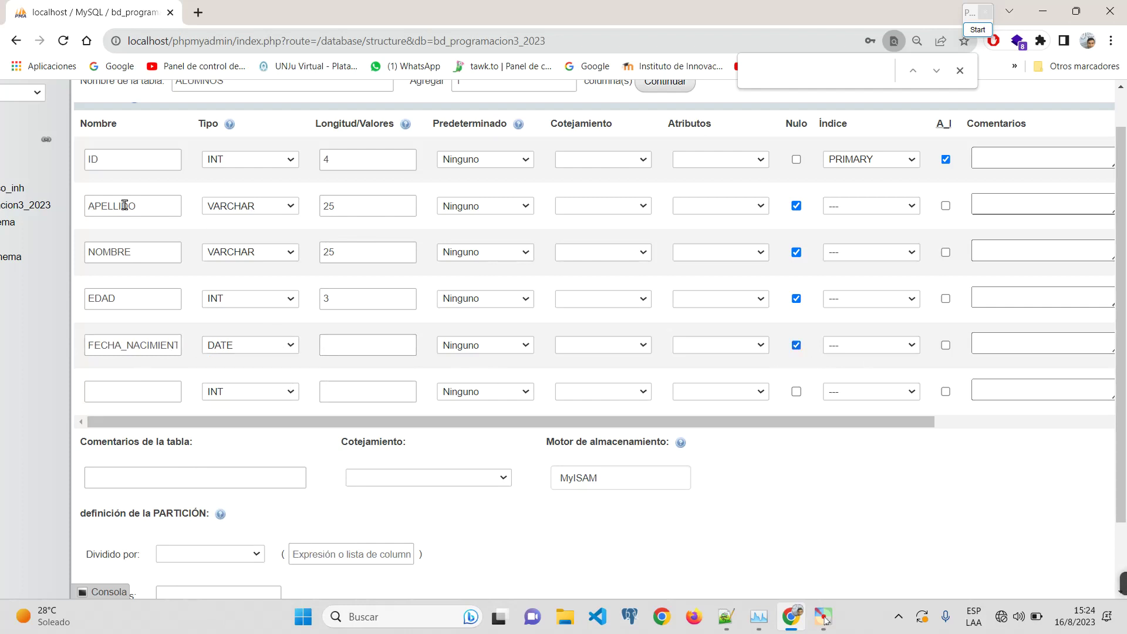
double_click(141, 161)
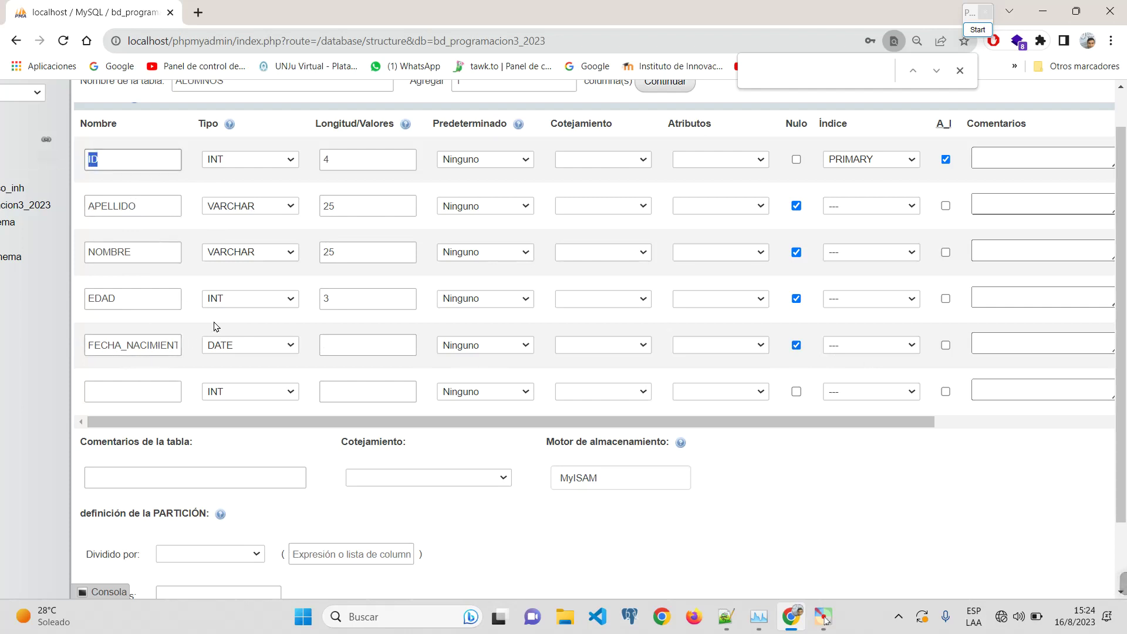
key("ctrl+minus")
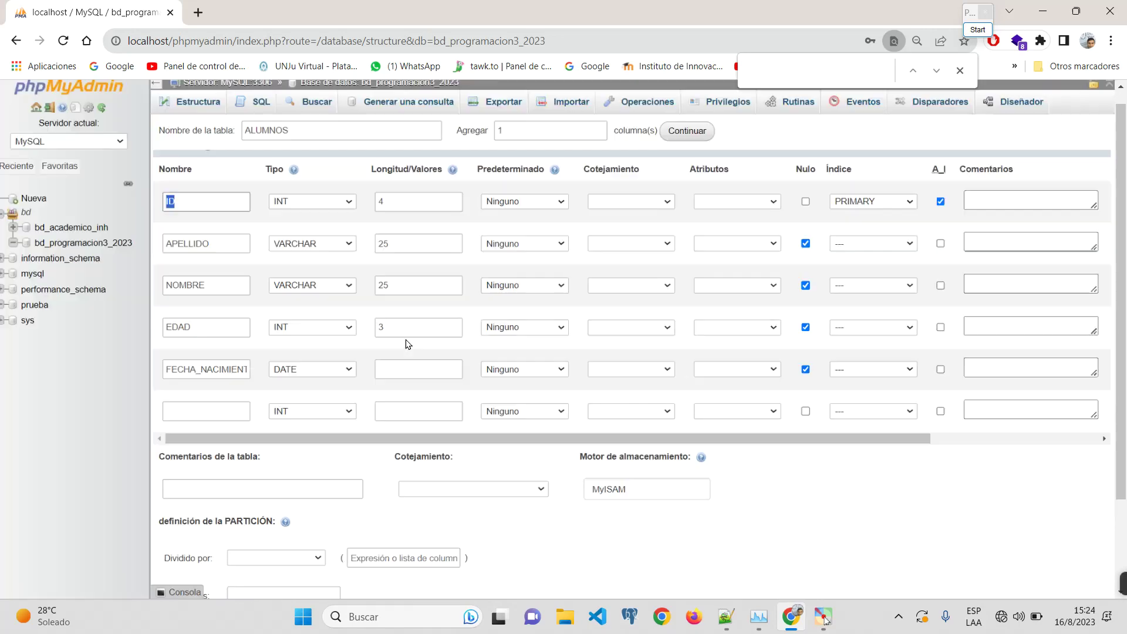
Step: Keep the MyISAM engine, preview the CREATE TABLE SQL, and save the ALUMNOS table
scroll(735, 493, "down", 1)
left_click(679, 457)
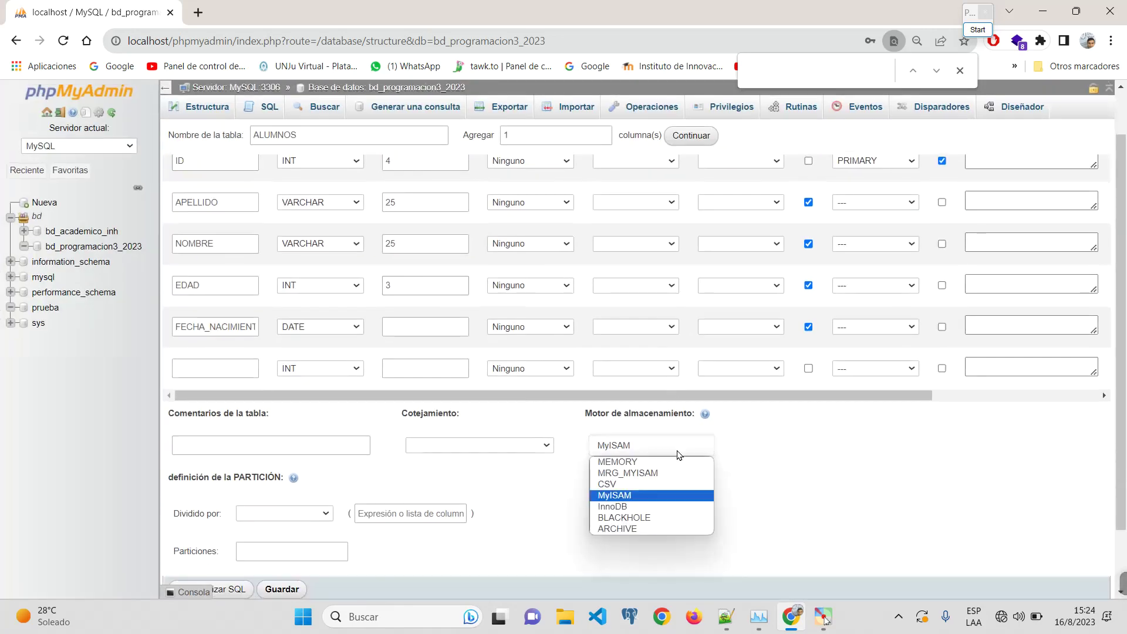
left_click(833, 480)
scroll(736, 503, "down", 1)
scroll(736, 503, "down", 1)
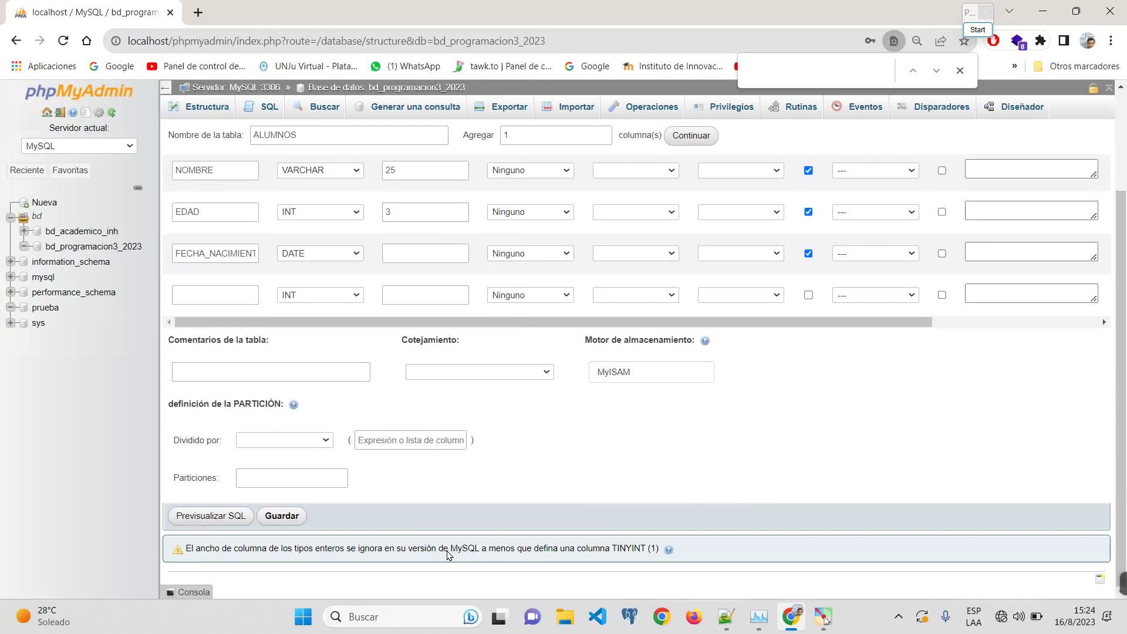
left_click(208, 517)
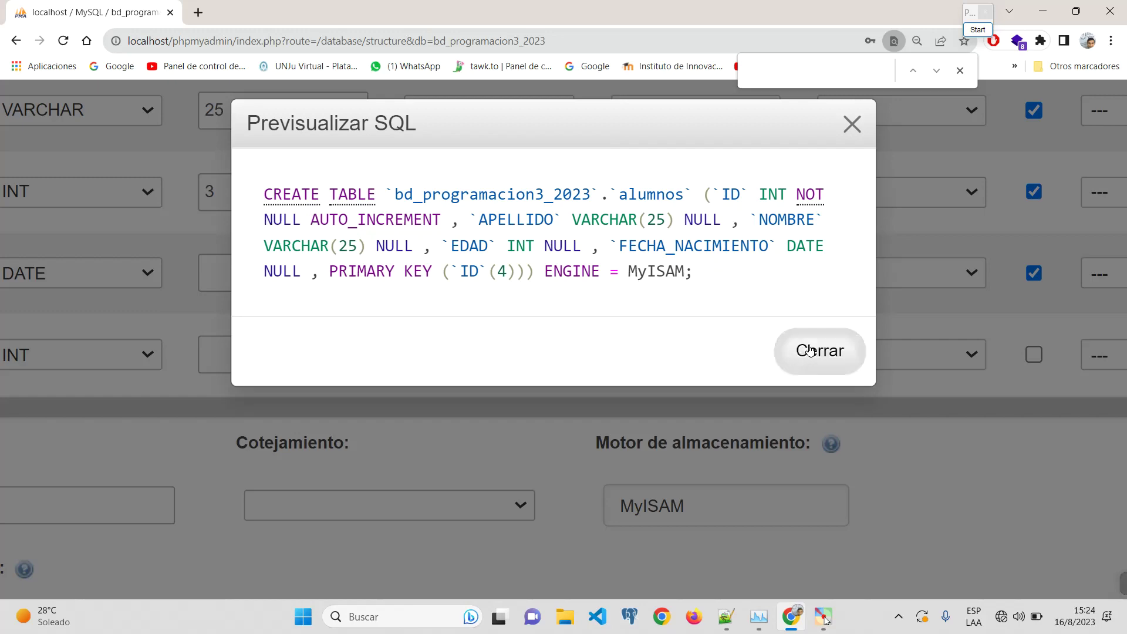
left_click(787, 351)
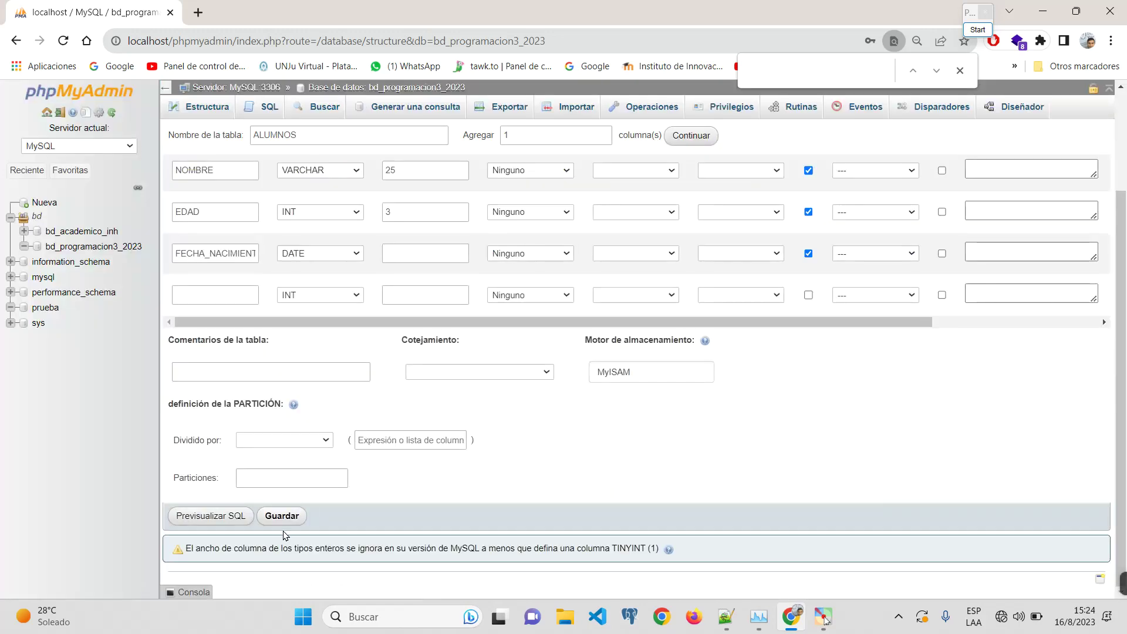
left_click(281, 515)
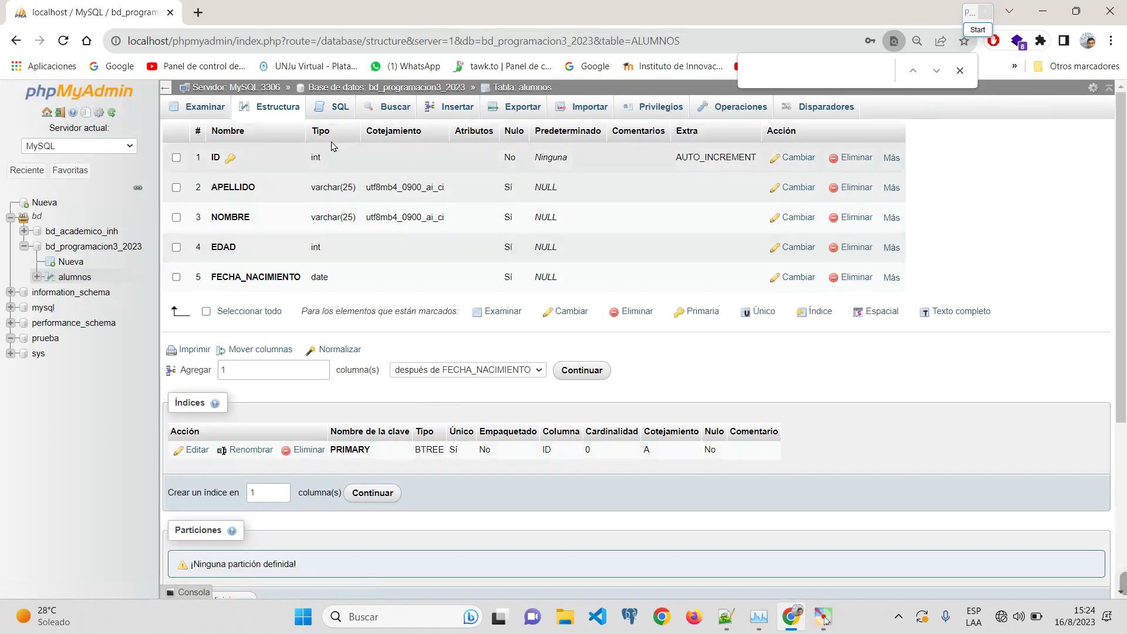
Step: Open the Cambiar form for the APELLIDO column on the Estructura page
scroll(218, 184, "up", 5)
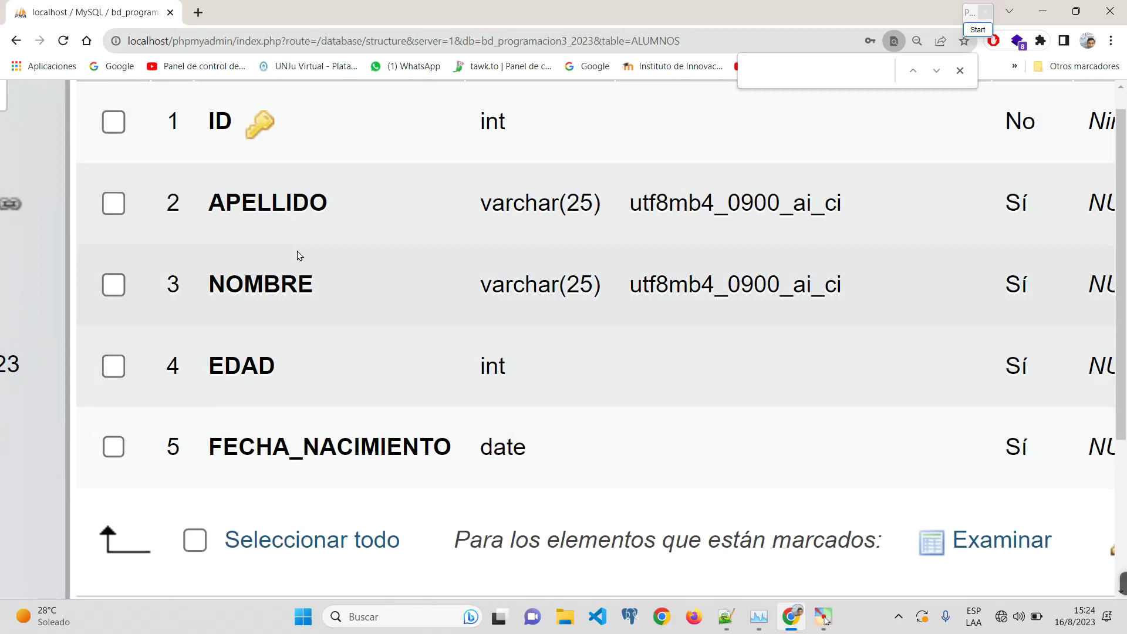
scroll(299, 255, "down", 3)
scroll(566, 282, "down", 1)
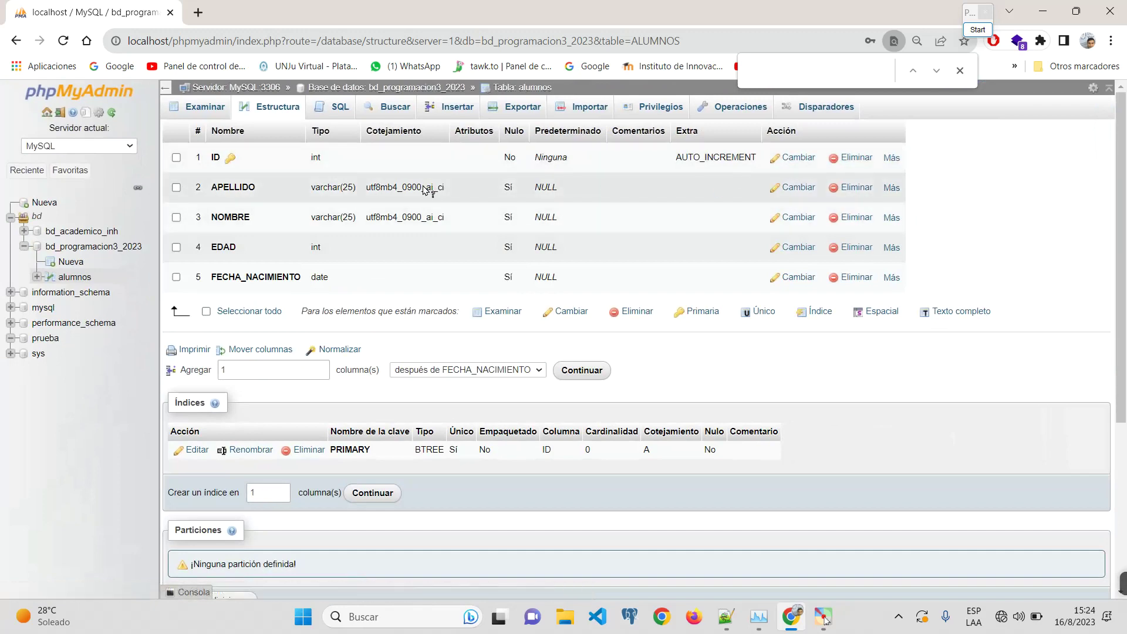
left_click(796, 188)
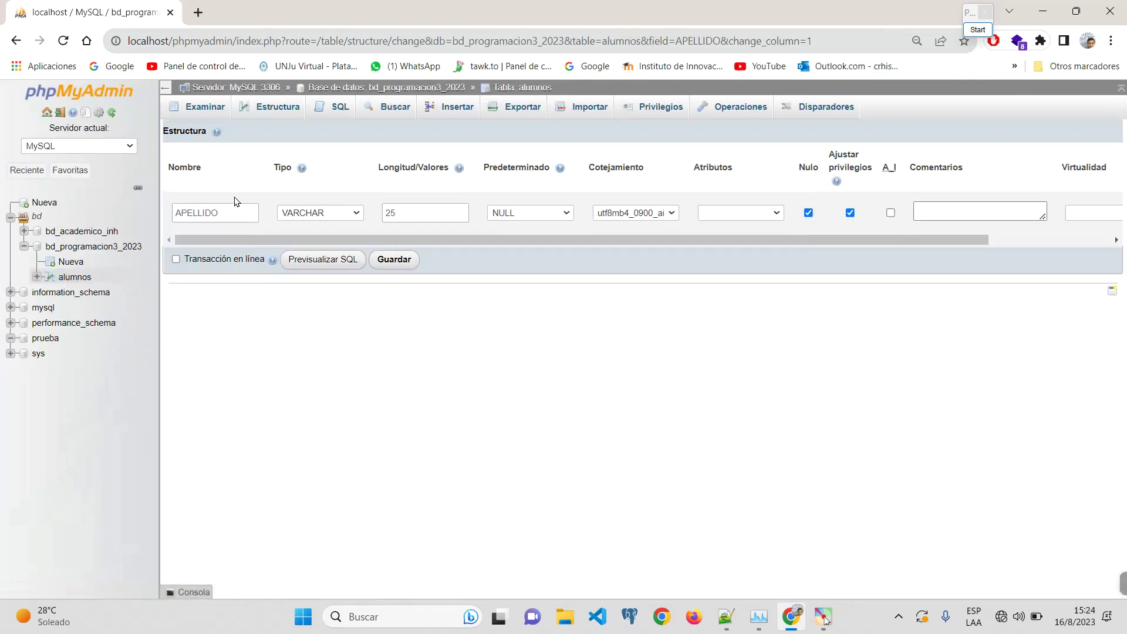
Step: Change APELLIDO's length to 30 and preview the resulting ALTER TABLE statement
key("ctrl+plus")
key("ctrl+plus")
key("ctrl+plus")
left_click(374, 207)
double_click(374, 206)
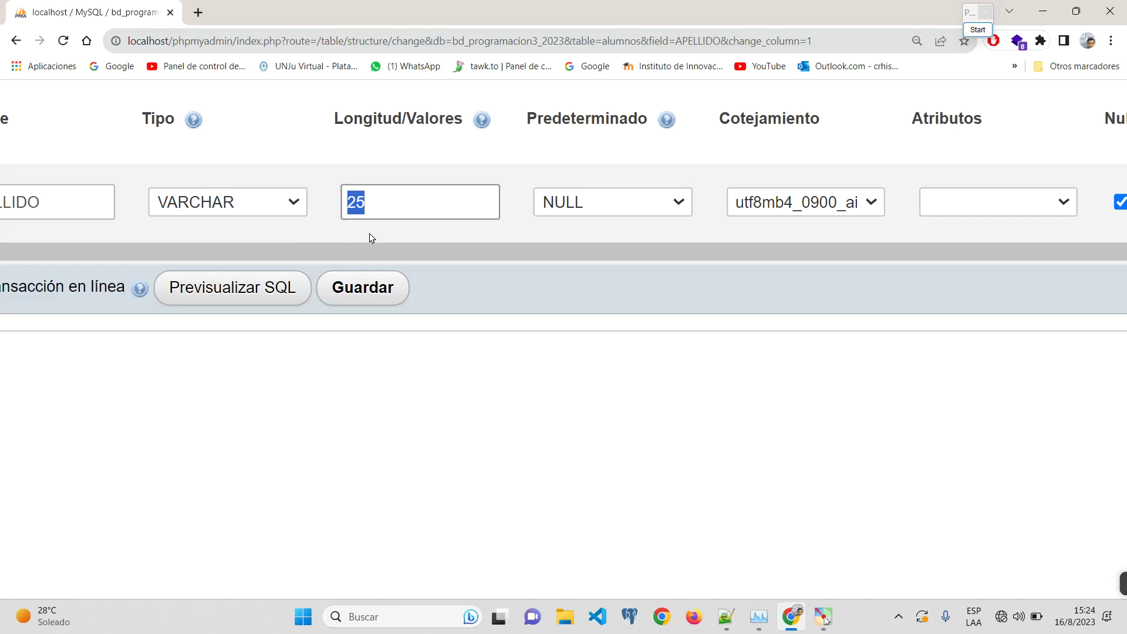
left_click(249, 293)
left_click(921, 247)
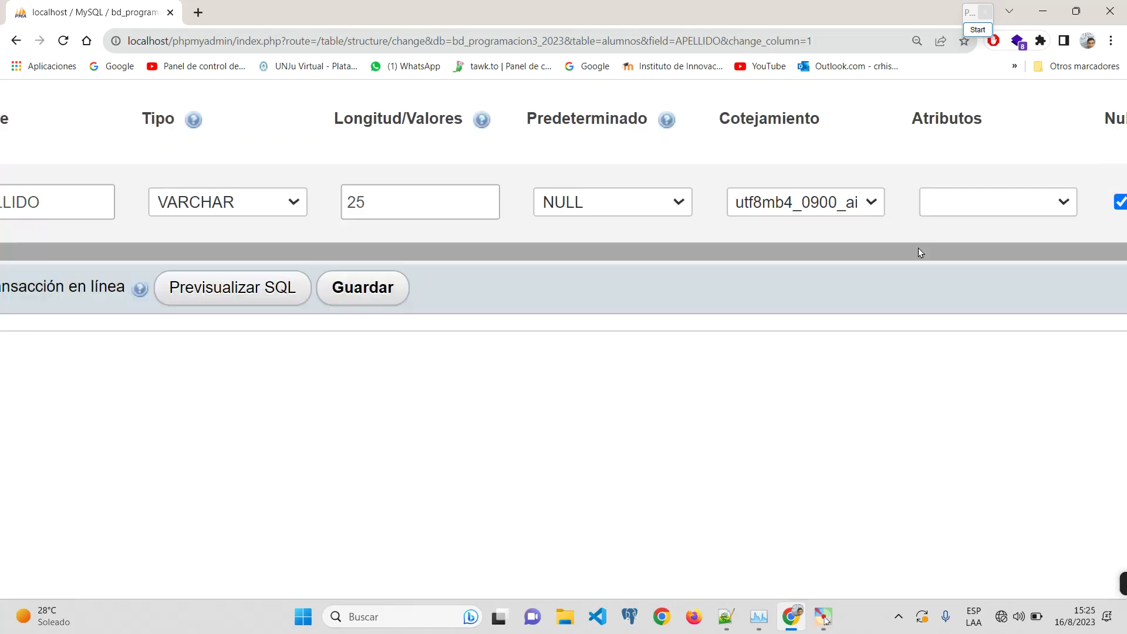
double_click(407, 194)
type("30")
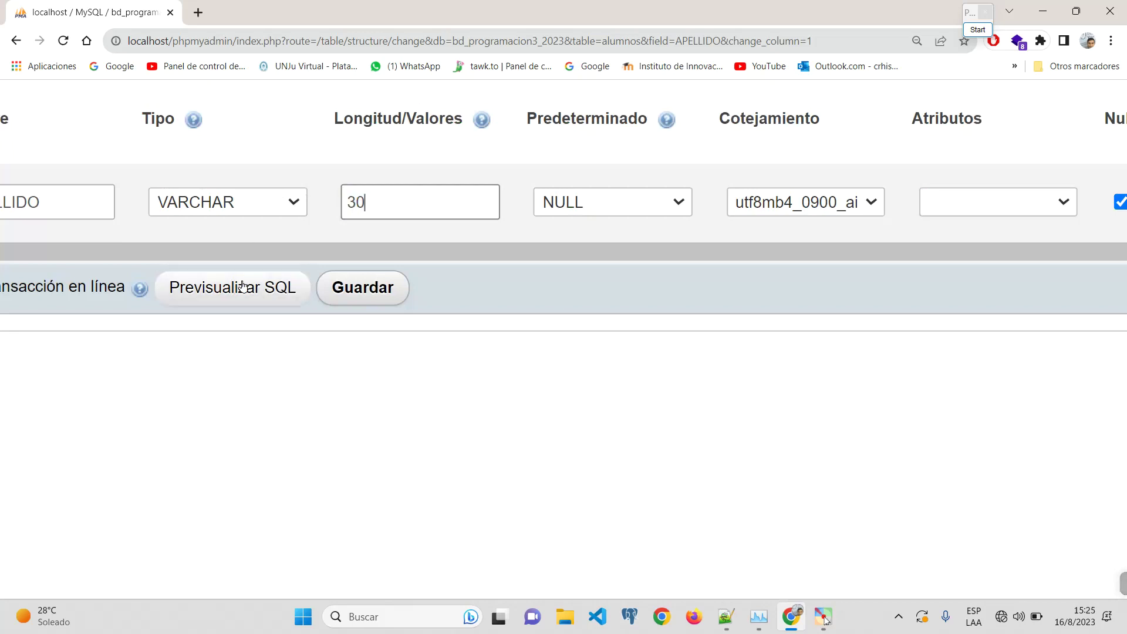
left_click(258, 283)
left_click_drag(521, 260, 324, 179)
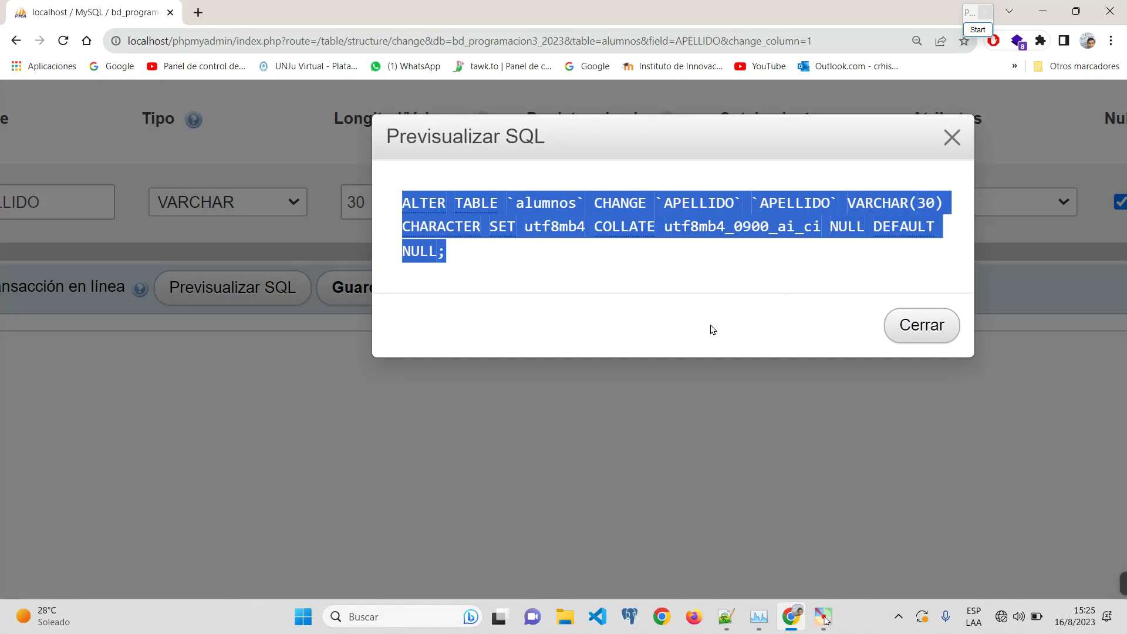
key("ctrl+0")
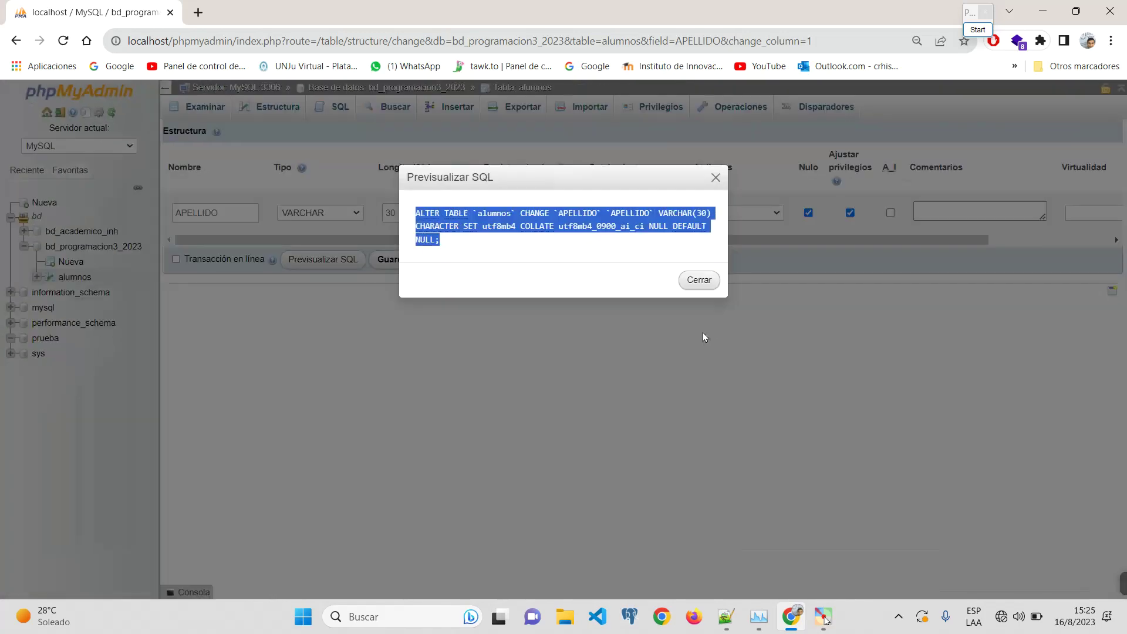
left_click(698, 277)
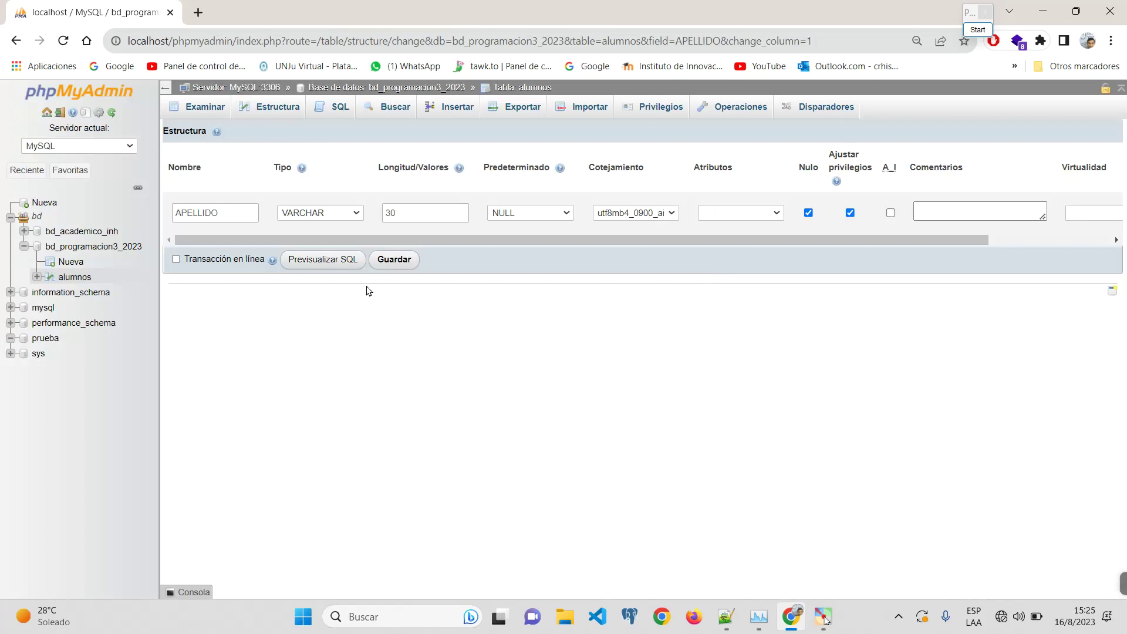
Step: Leave the edit unsaved via Examinar, then go to the server home page
left_click(205, 110)
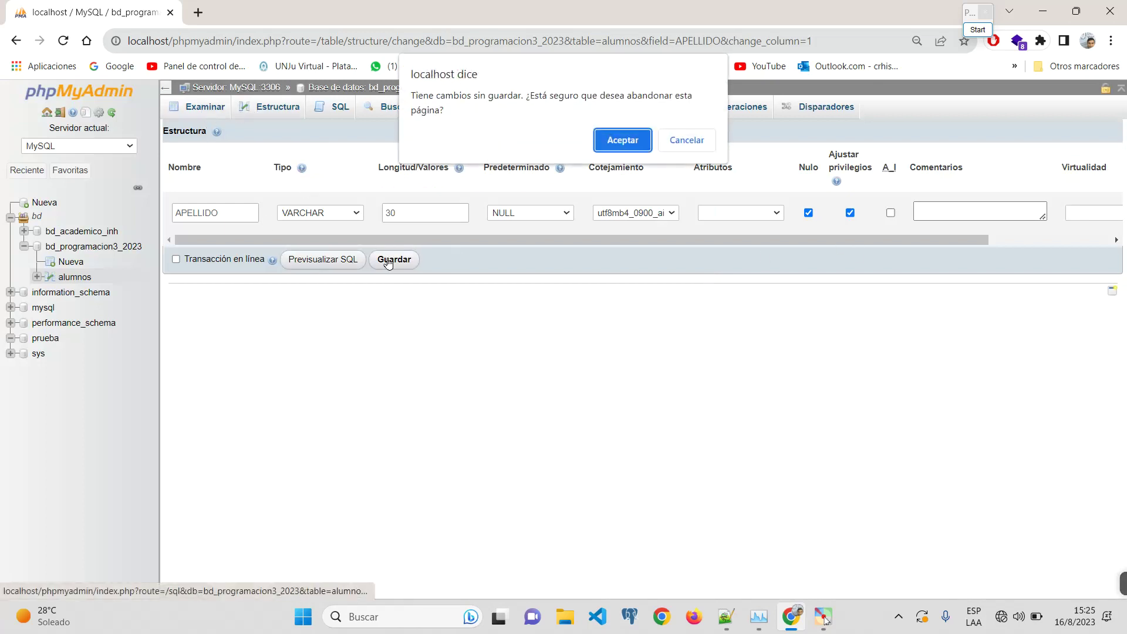
left_click(604, 151)
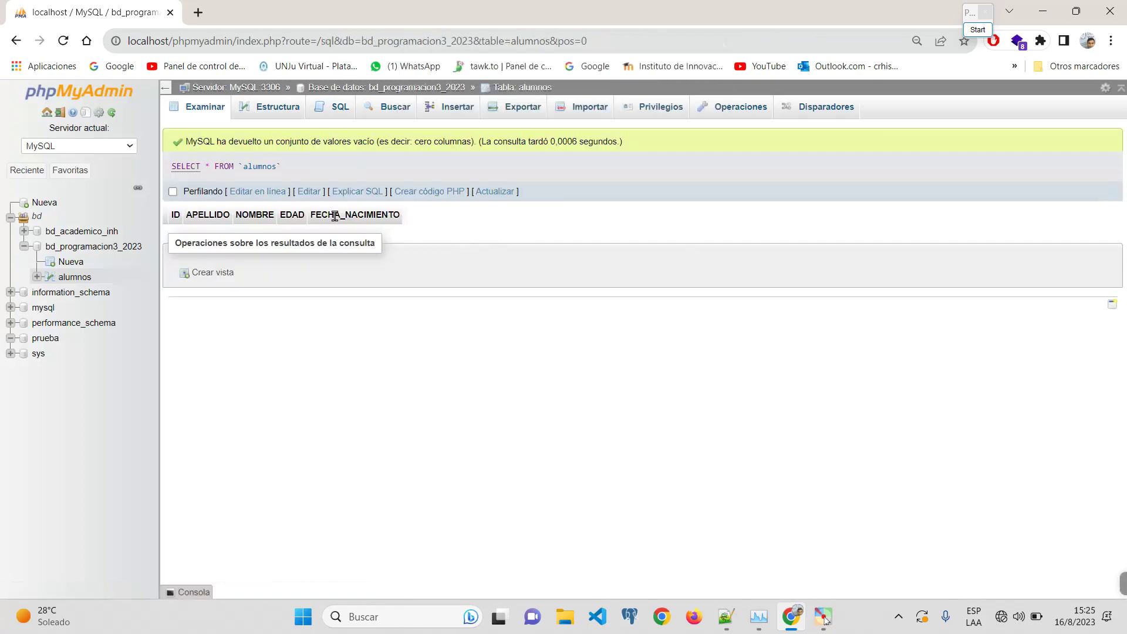
left_click(259, 88)
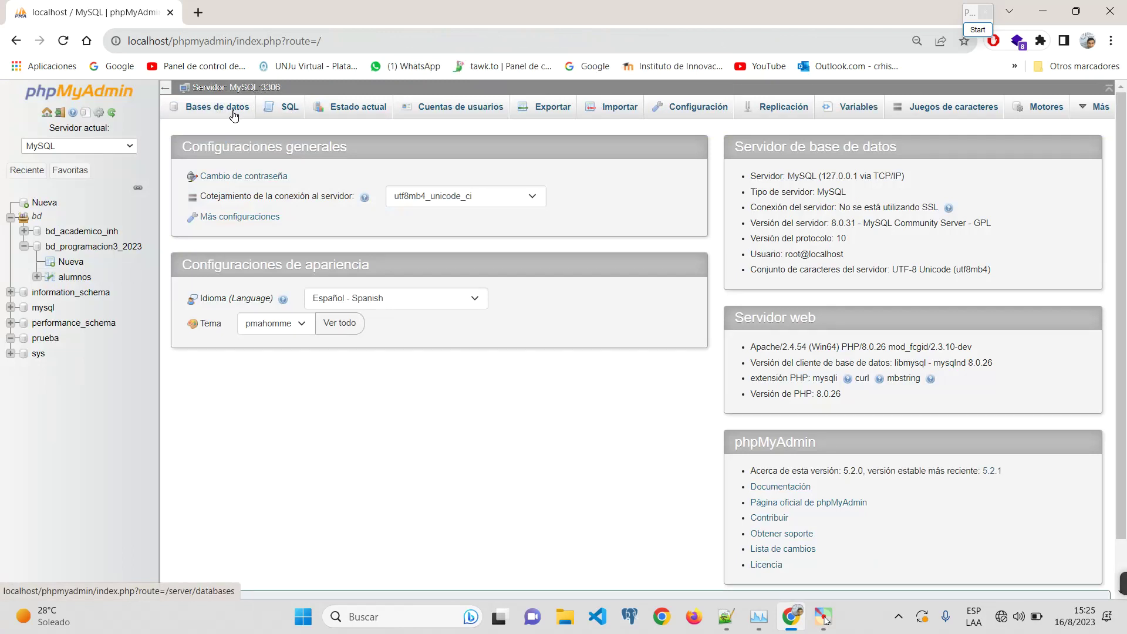
left_click(88, 247)
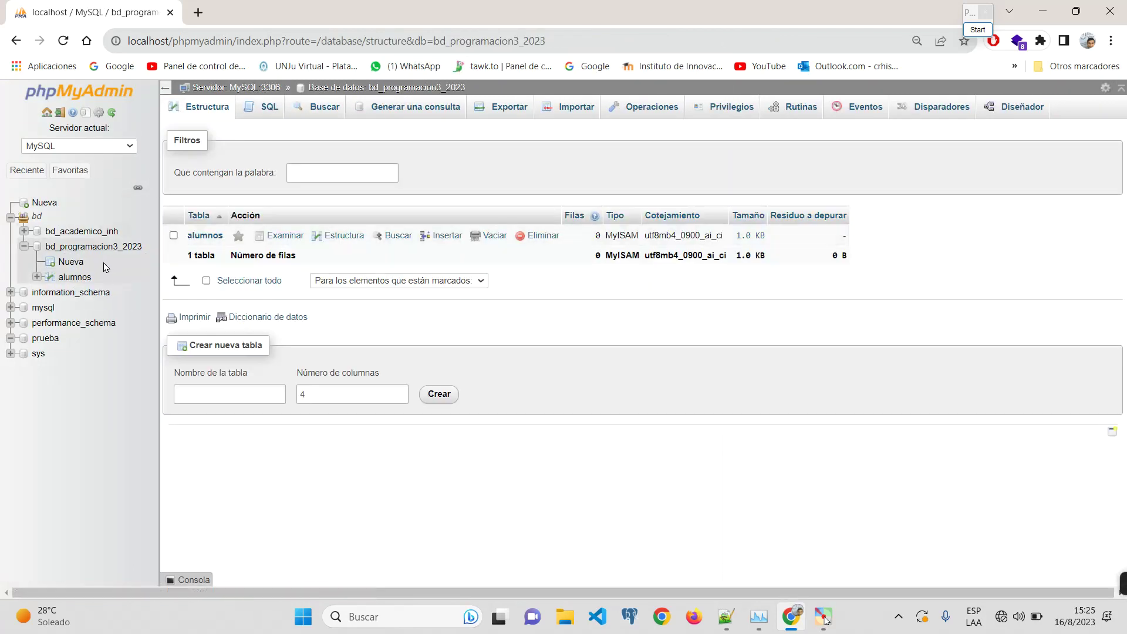
left_click(75, 276)
left_click(281, 119)
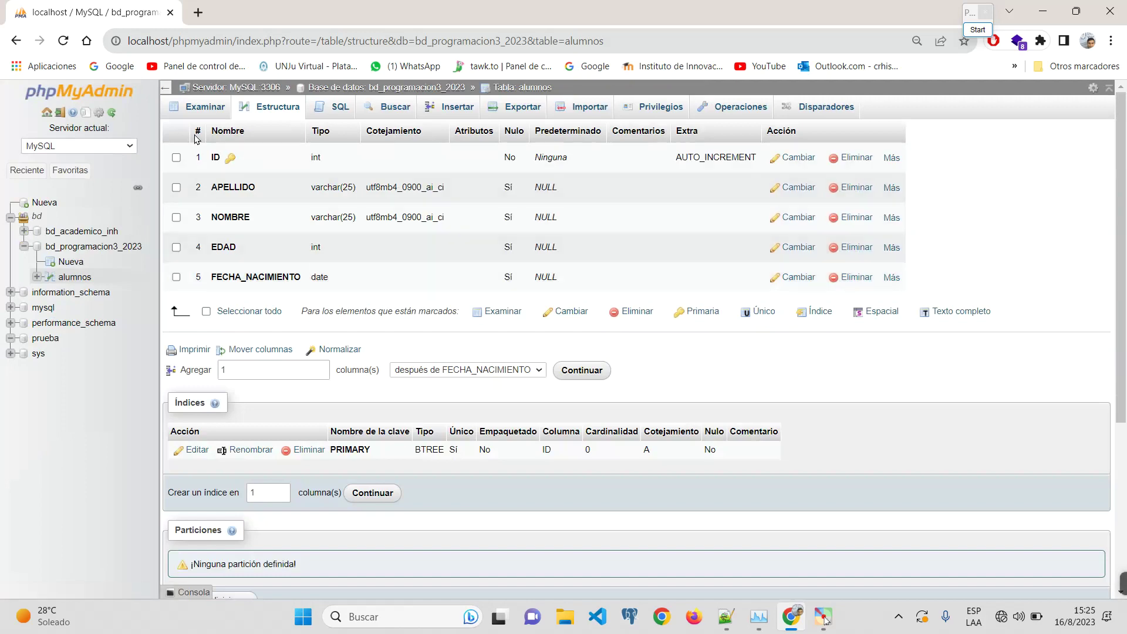
scroll(223, 157, "up", 5)
scroll(251, 158, "down", 1)
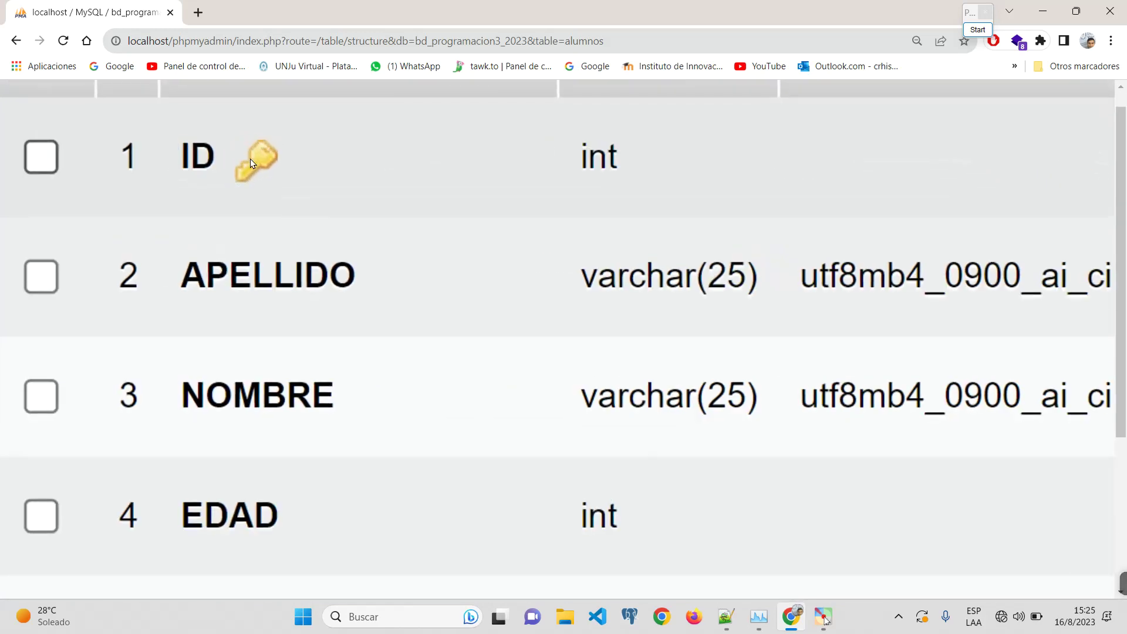
scroll(235, 174, "down", 1)
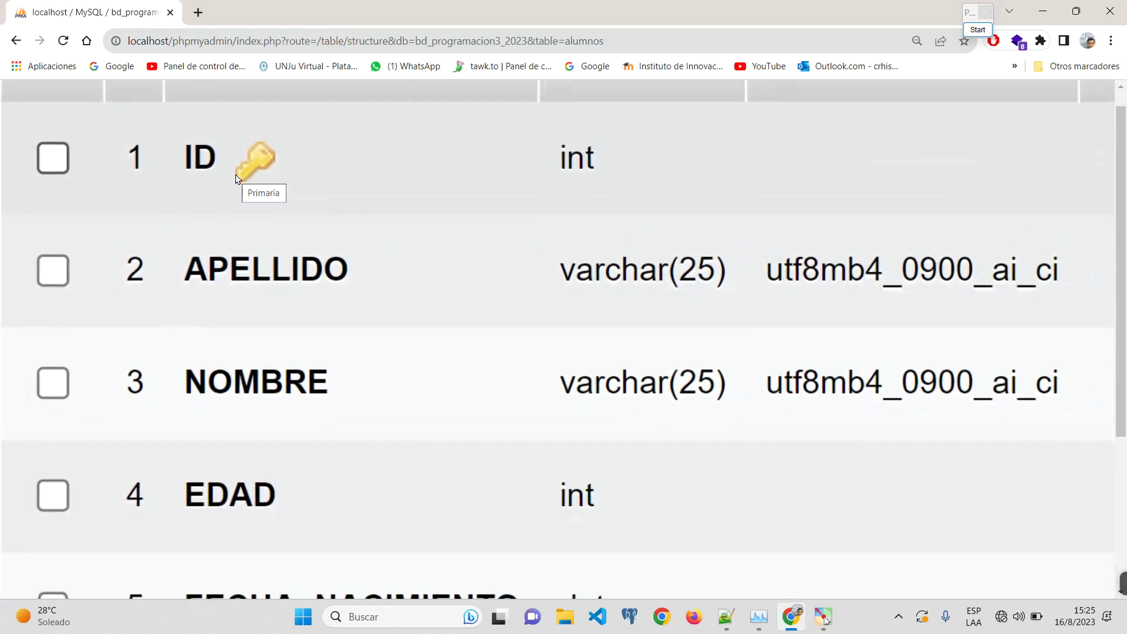
scroll(235, 175, "down", 4)
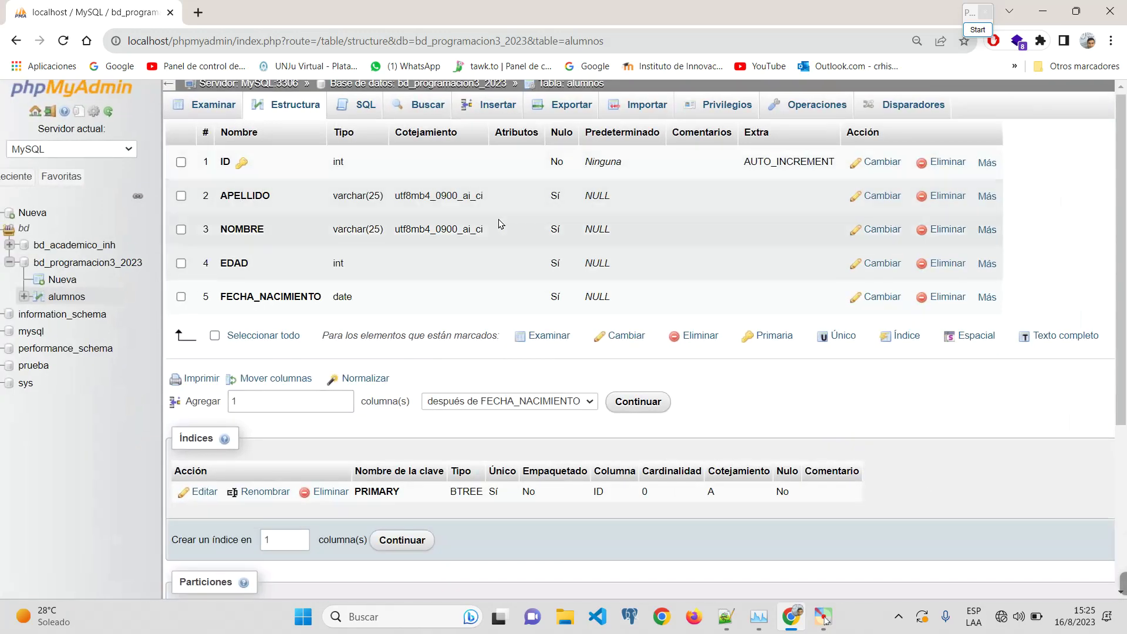
scroll(775, 161, "up", 3)
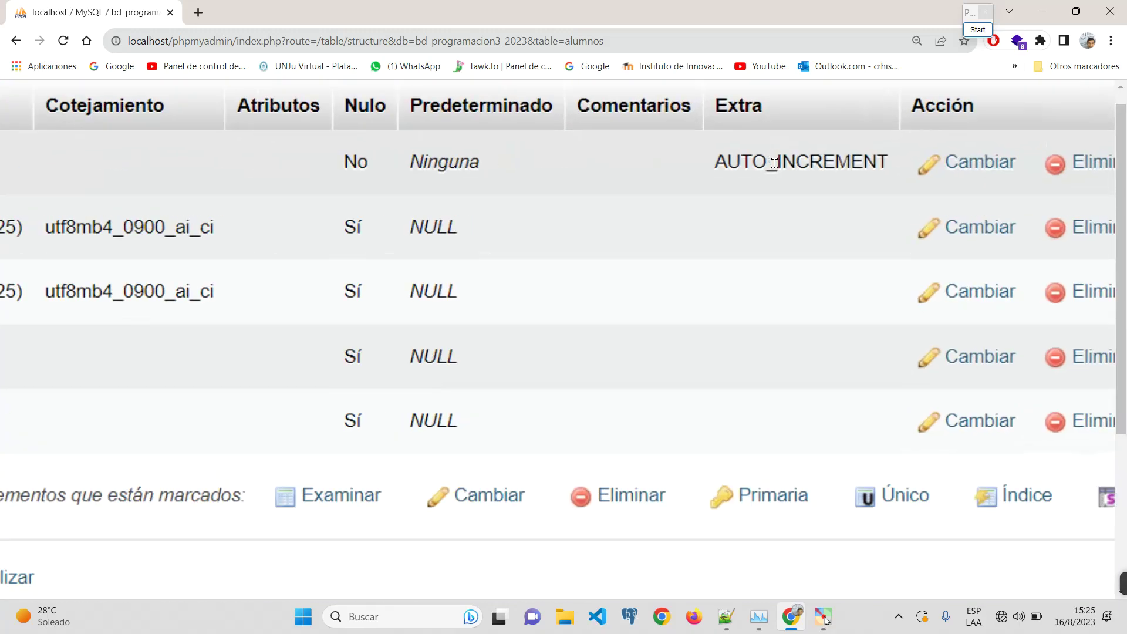
scroll(758, 188, "down", 4)
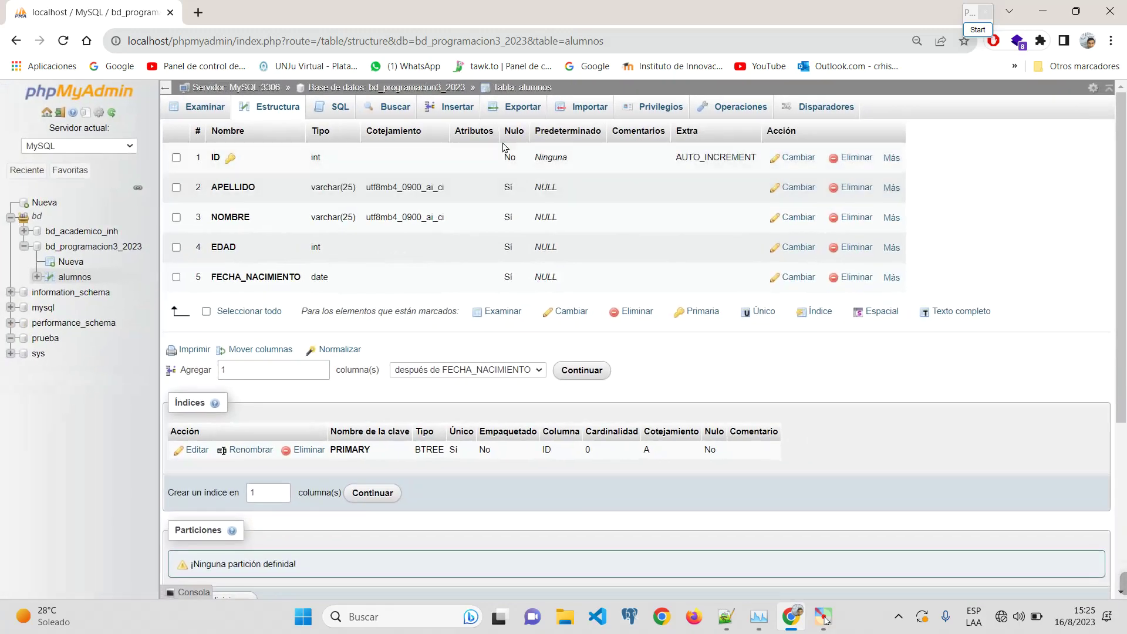
scroll(505, 157, "up", 3)
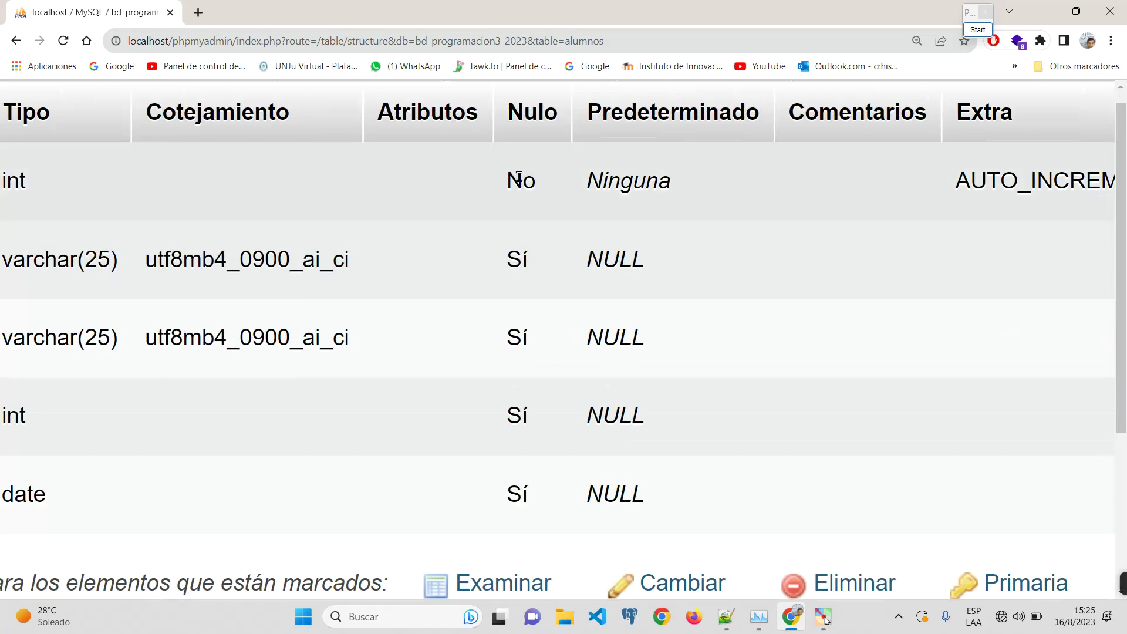
scroll(519, 178, "down", 3)
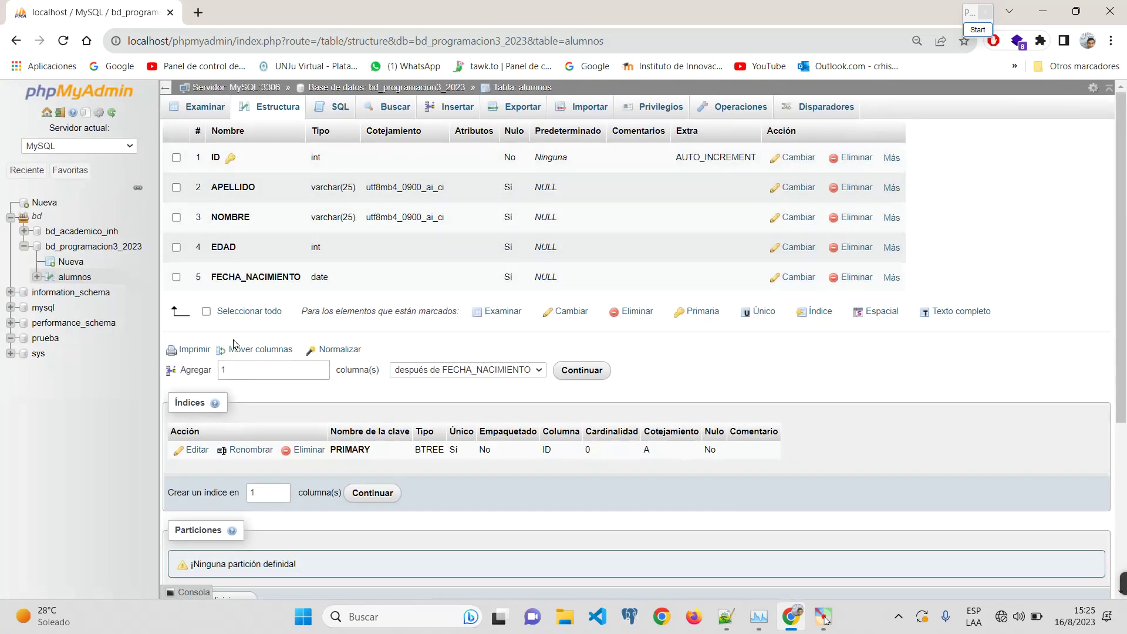
key("ctrl+f")
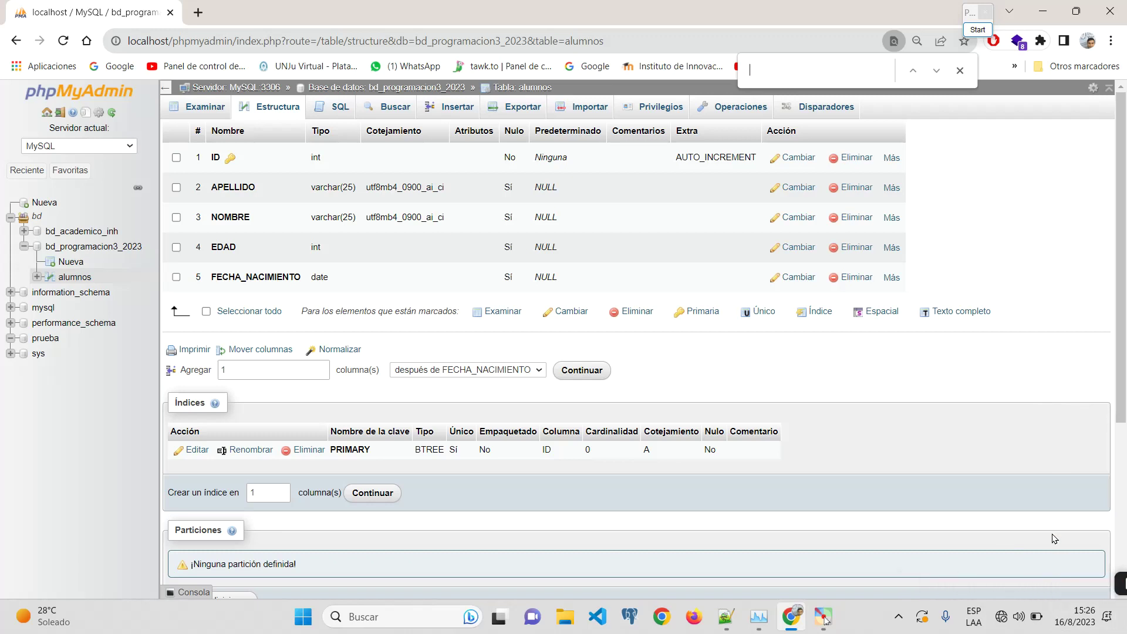
mouse_move(1122, 576)
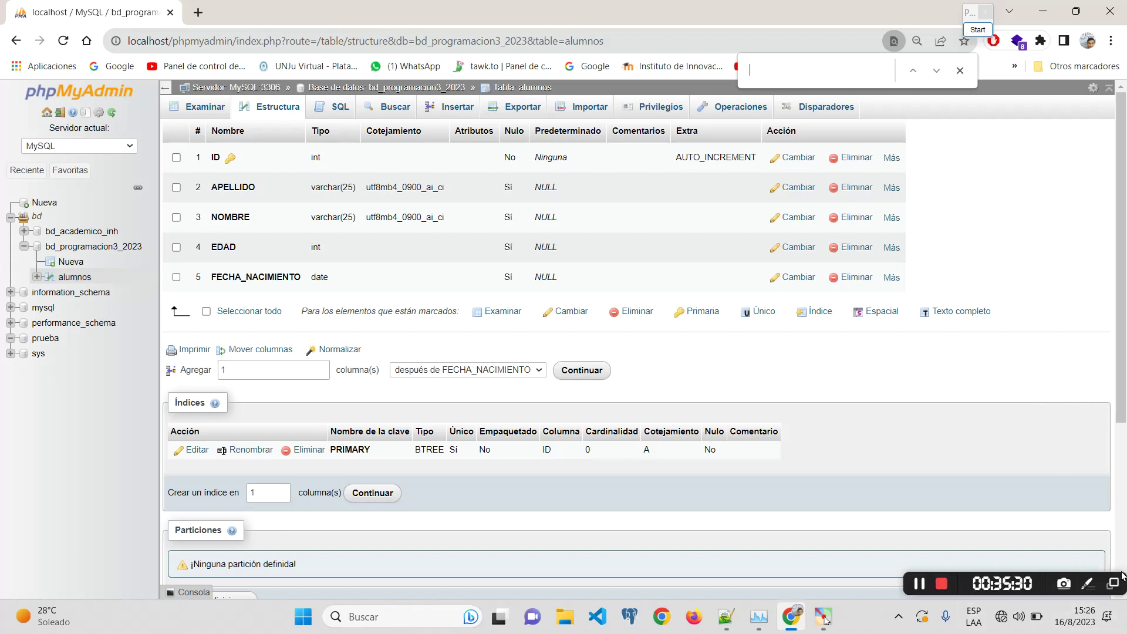
left_click(959, 73)
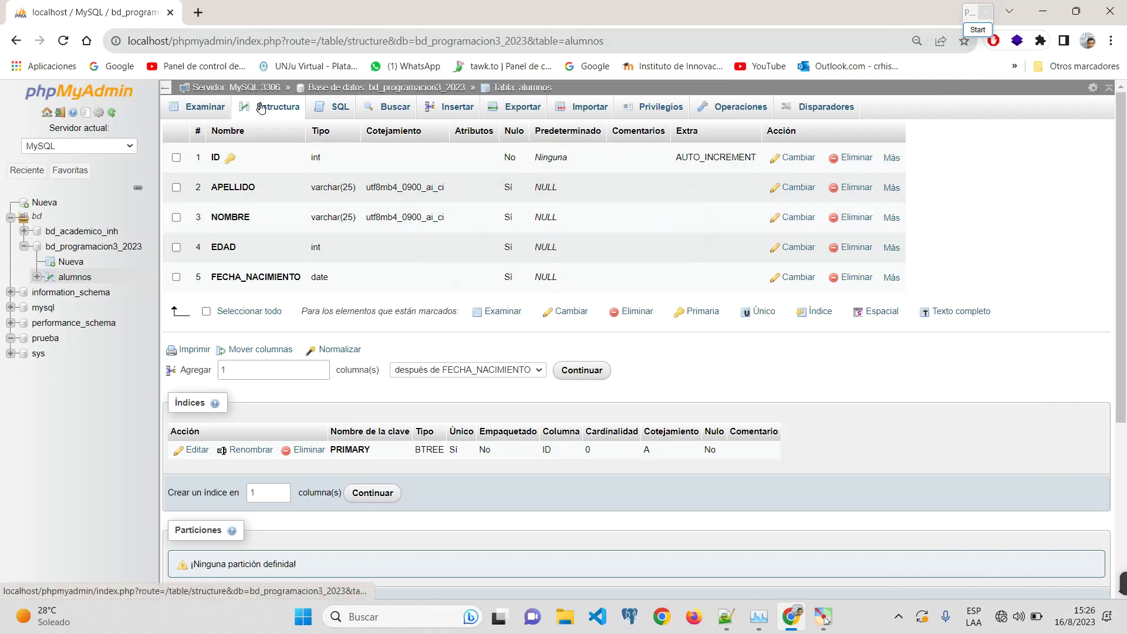
Step: Browse the alumnos table and copy the displayed SELECT query
left_click(197, 106)
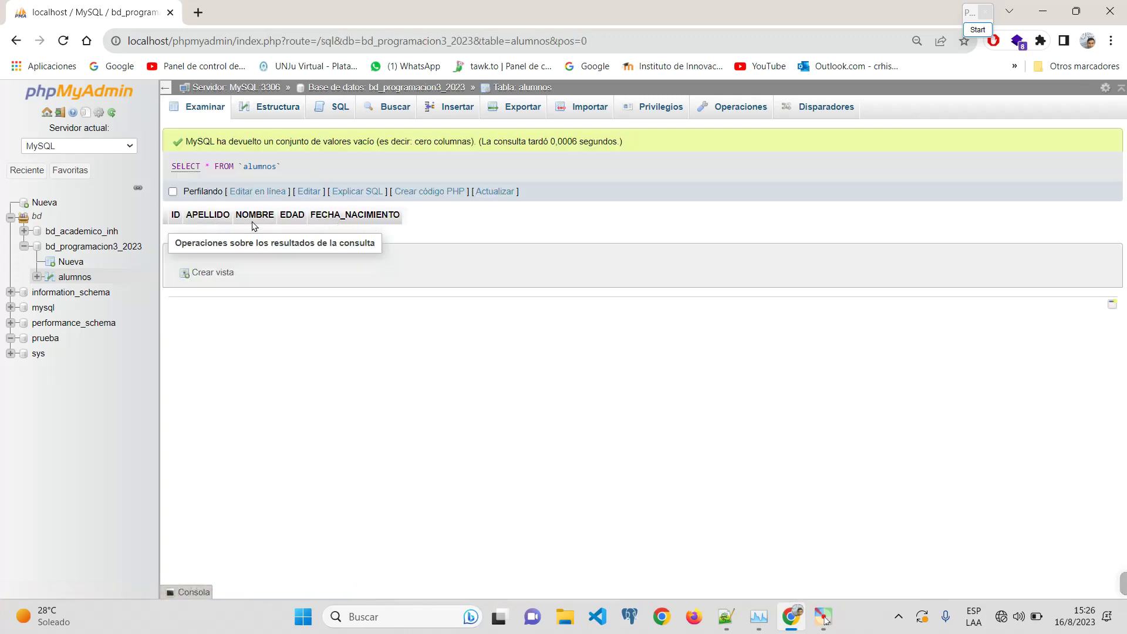
scroll(212, 138, "up", 5)
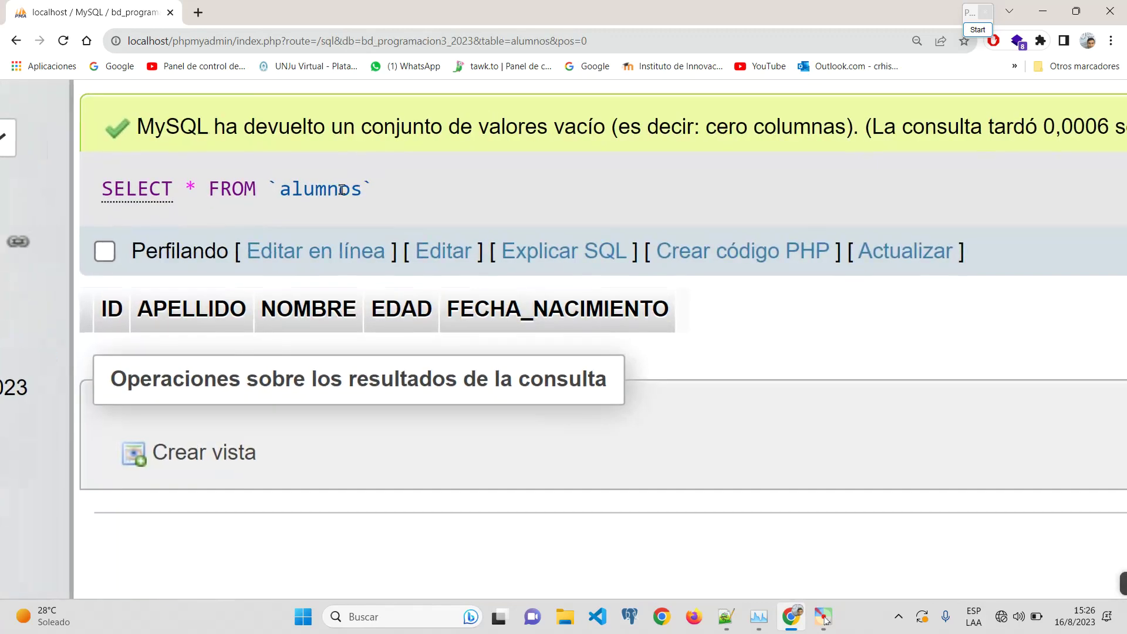
scroll(358, 196, "down", 5)
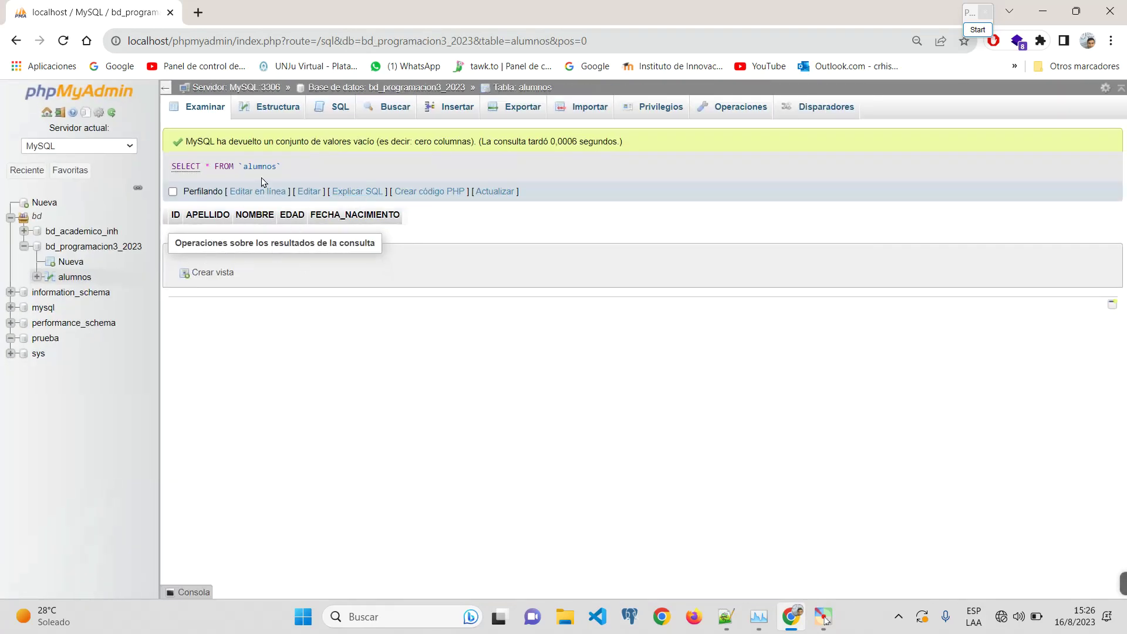
left_click_drag(263, 182, 162, 165)
left_click(153, 171)
left_click_drag(300, 175, 170, 168)
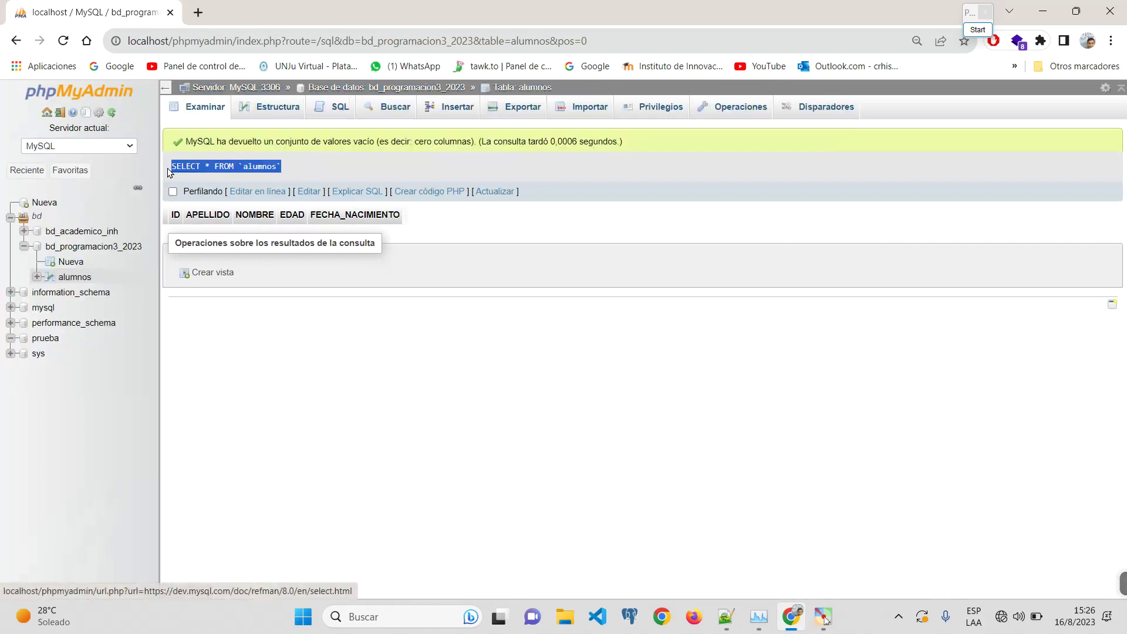
right_click(223, 166)
left_click(244, 183)
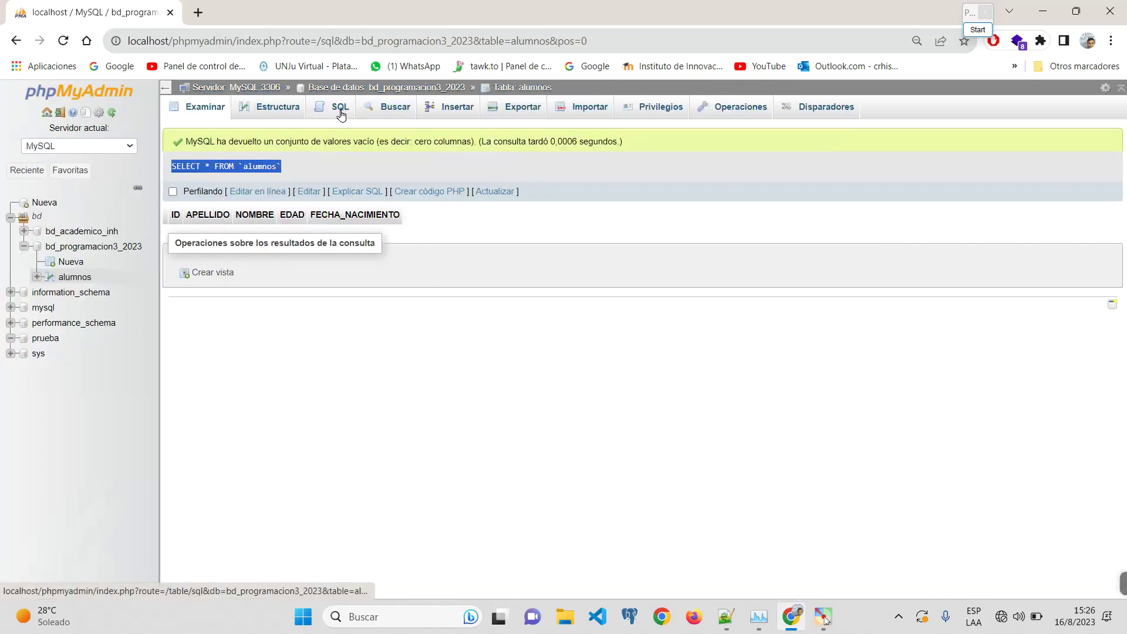
Step: Remove WHERE 1 from the query in the SQL editor and run SELECT * FROM alumnos
left_click(341, 114)
scroll(397, 145, "up", 5)
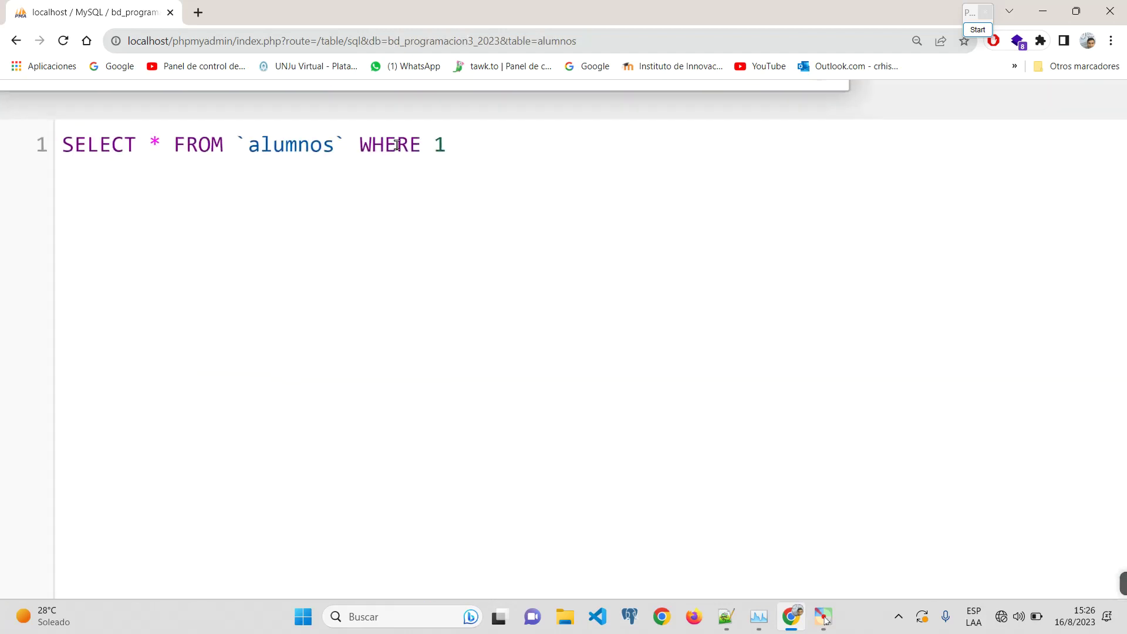
left_click_drag(447, 145, 83, 131)
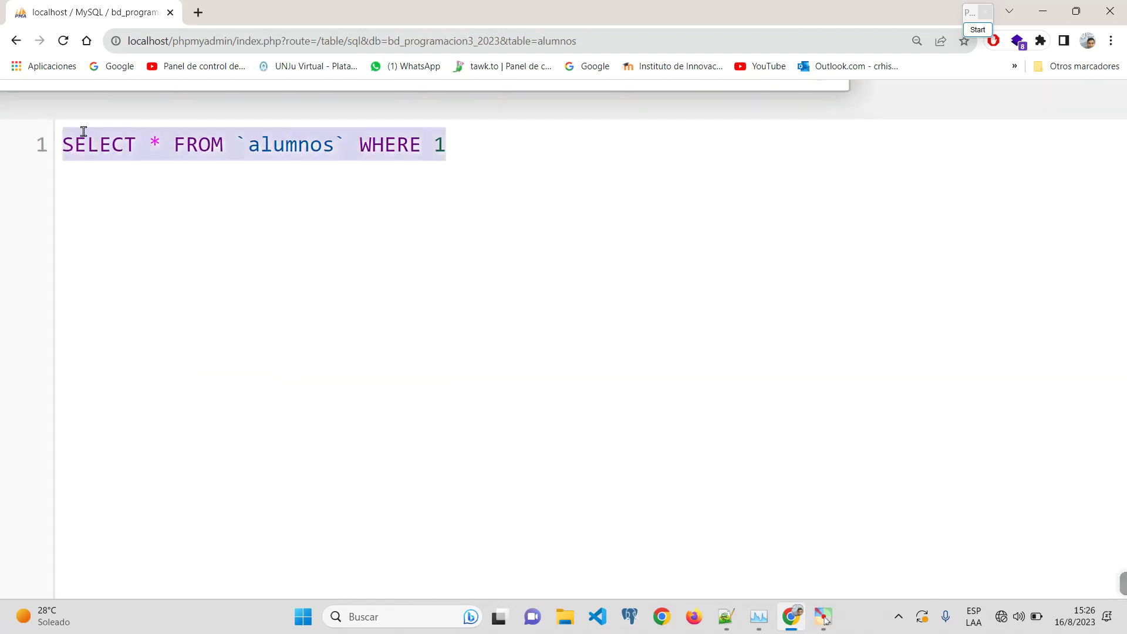
left_click(292, 243)
key("BackSpace")
key("BackSpace")
key("BackSpace")
key("BackSpace")
key("BackSpace")
key("BackSpace")
key("BackSpace")
key("BackSpace")
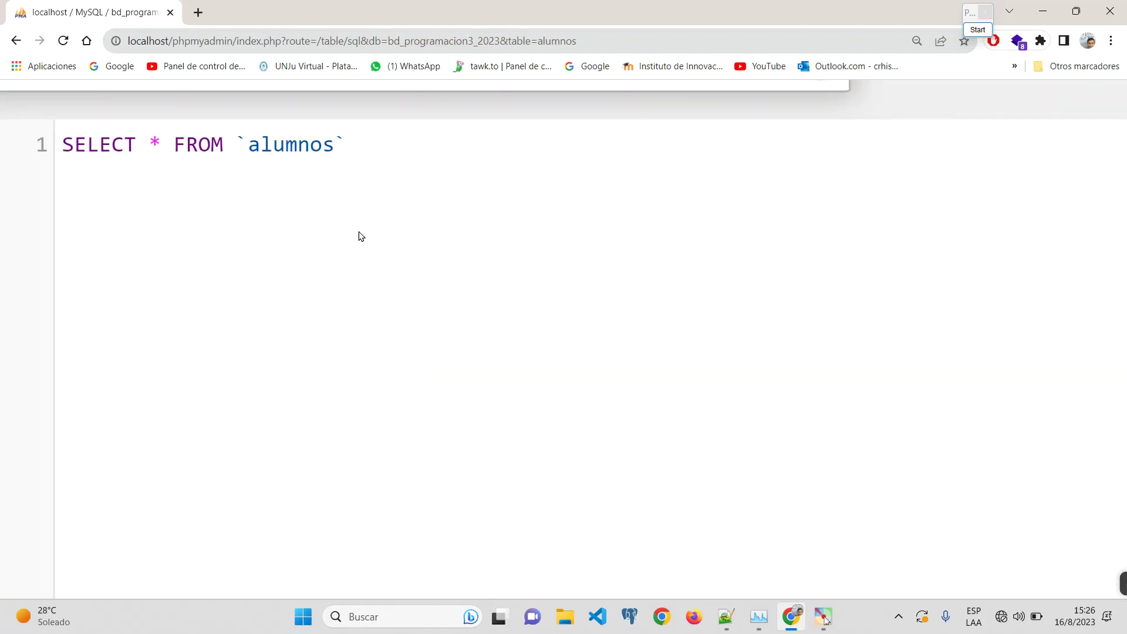
left_click_drag(162, 146, 128, 147)
left_click(212, 145)
double_click(211, 145)
double_click(270, 147)
key("ctrl+minus")
key("ctrl+minus")
key("ctrl+minus")
key("ctrl+minus")
key("ctrl+minus")
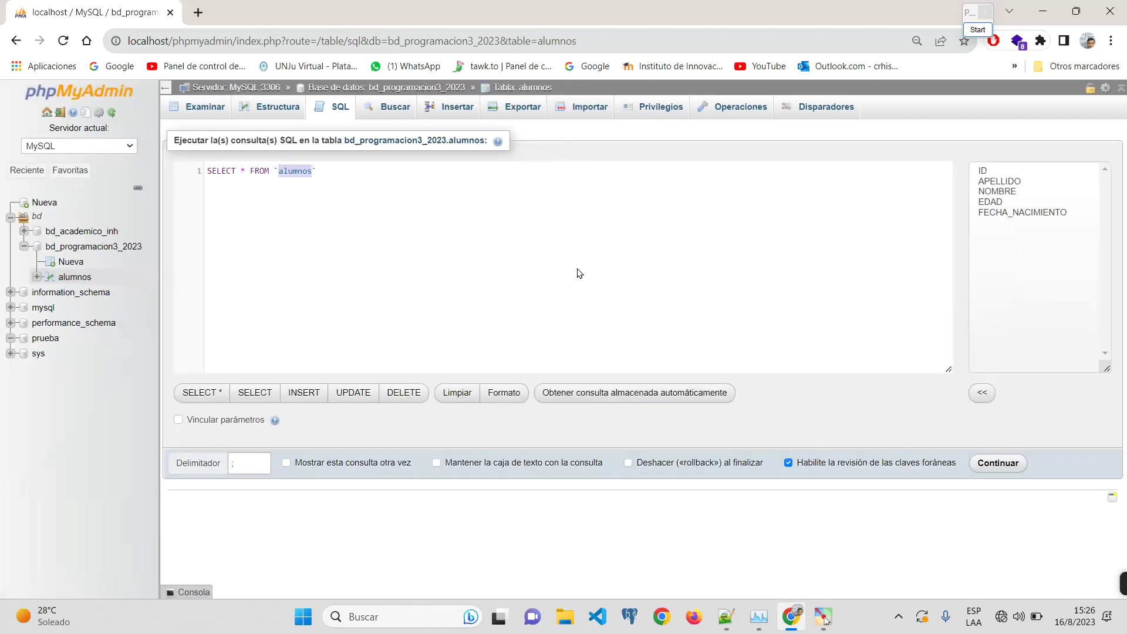
left_click(1008, 465)
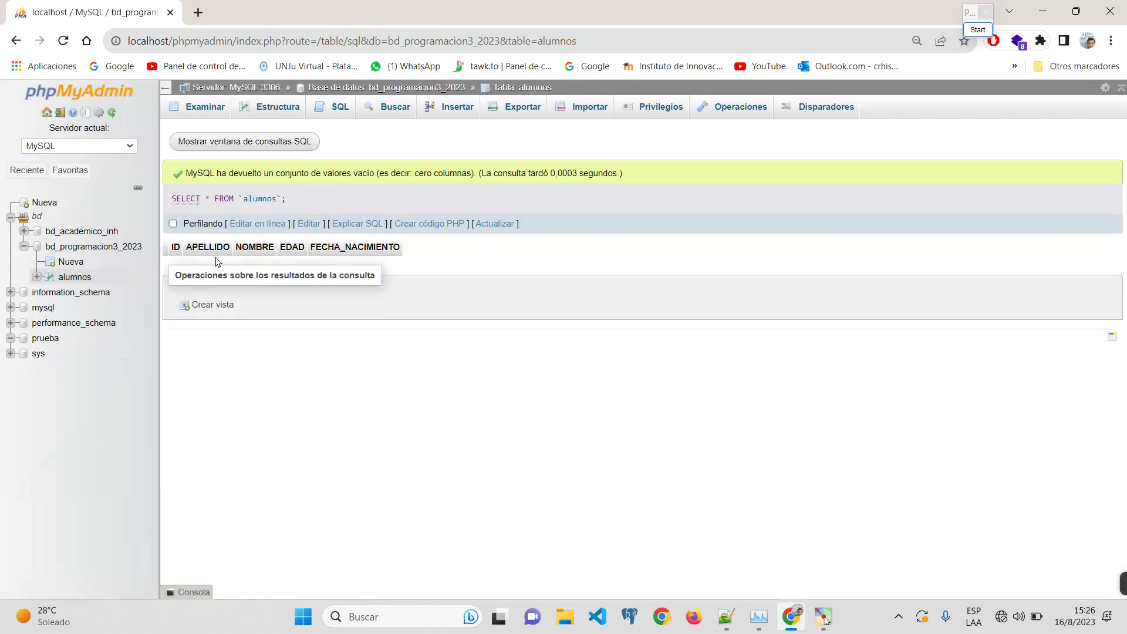
key("ctrl+plus")
key("ctrl+plus")
key("ctrl+plus")
key("ctrl+plus")
key("ctrl+plus")
key("ctrl+plus")
key("ctrl+plus")
key("ctrl+plus")
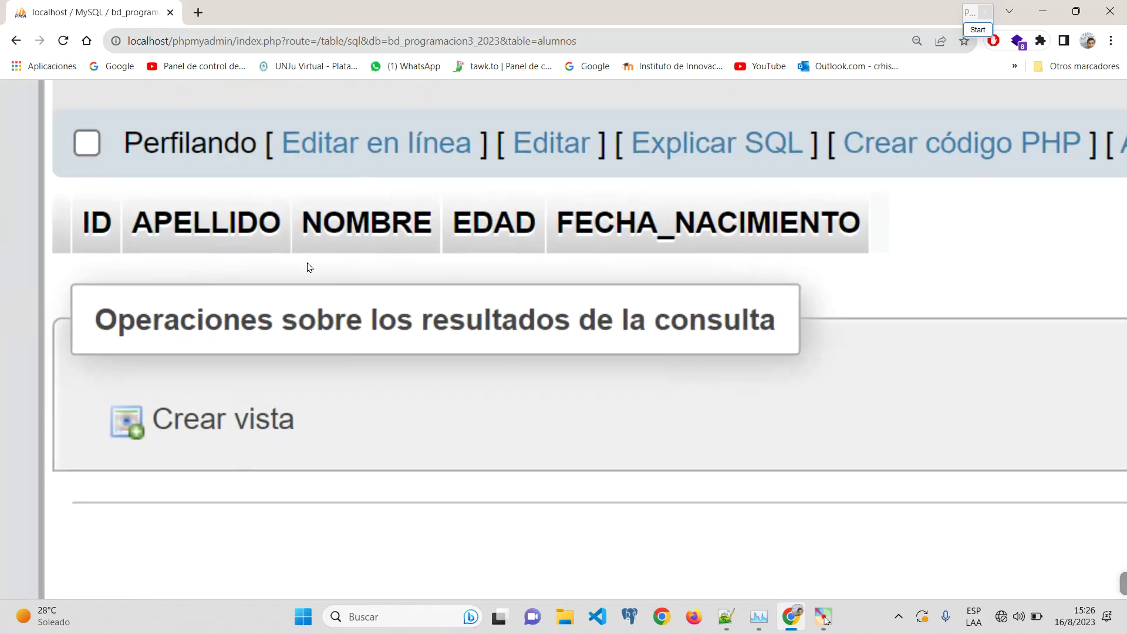
key("ctrl+0")
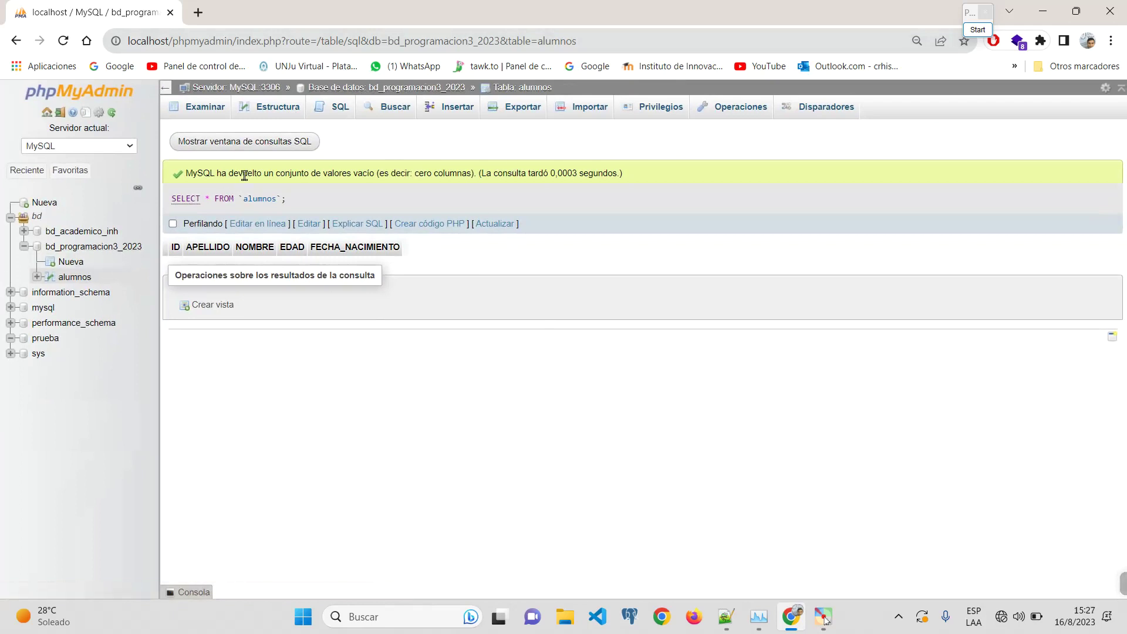
left_click(71, 278)
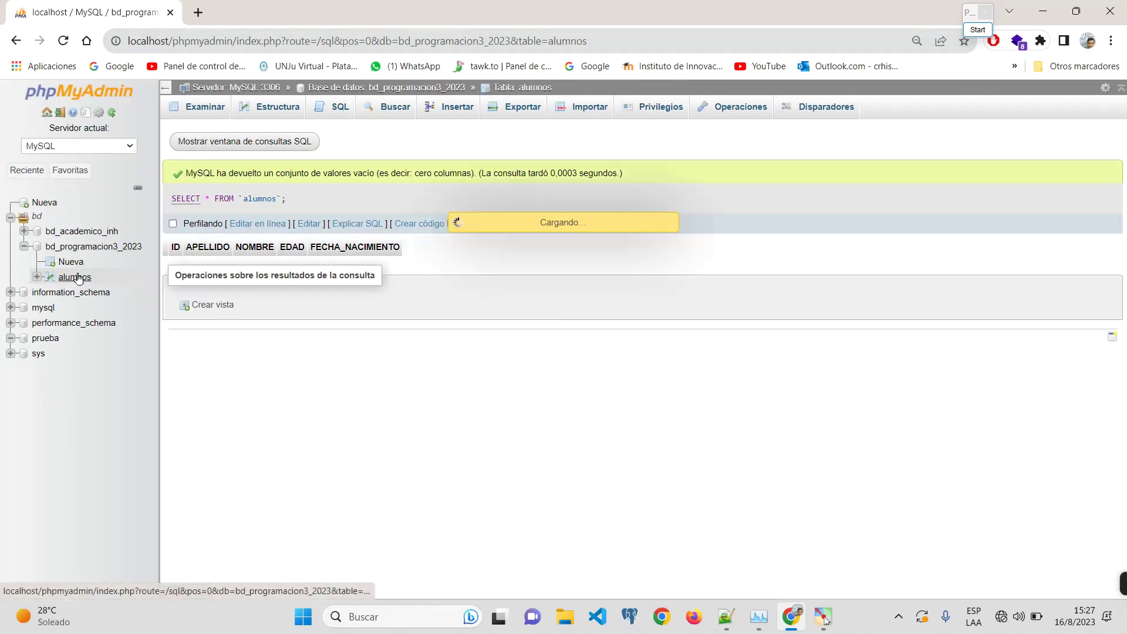
Step: Start a new table named INSCRIPCIONES in bd_programacion3_2023
left_click(98, 252)
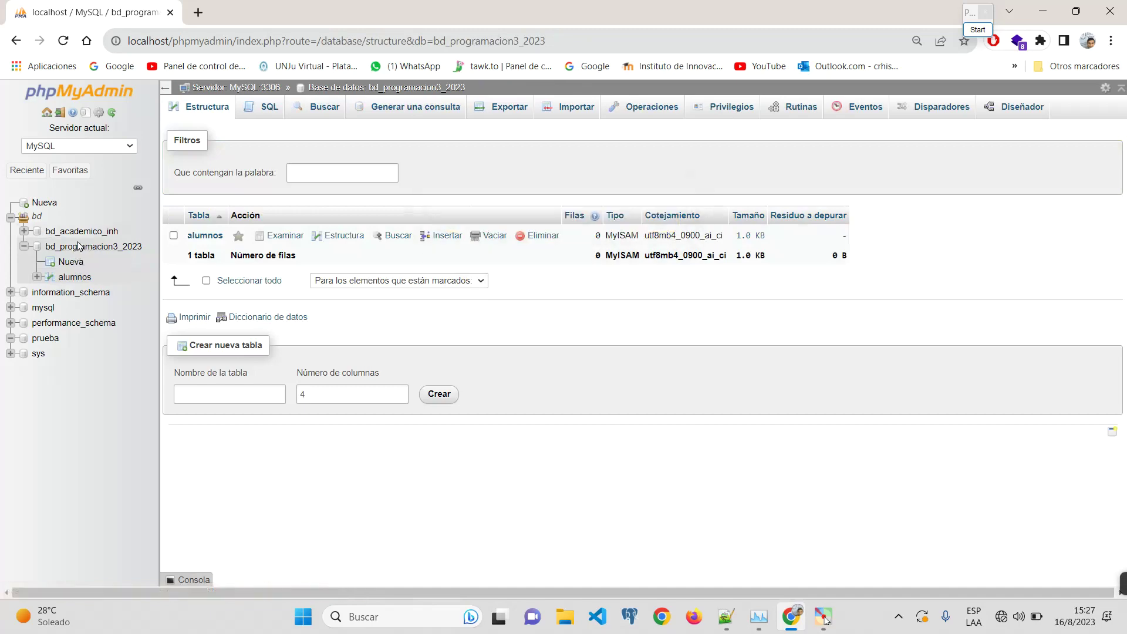
scroll(78, 246, "up", 5)
scroll(68, 286, "down", 5)
scroll(52, 246, "up", 8)
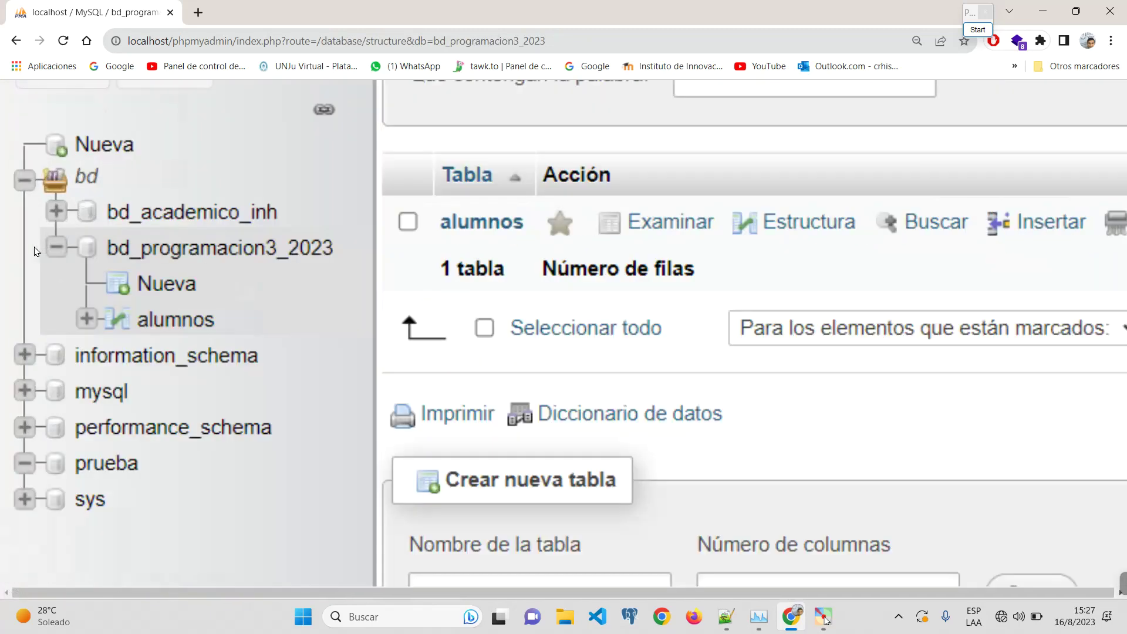
left_click(250, 323)
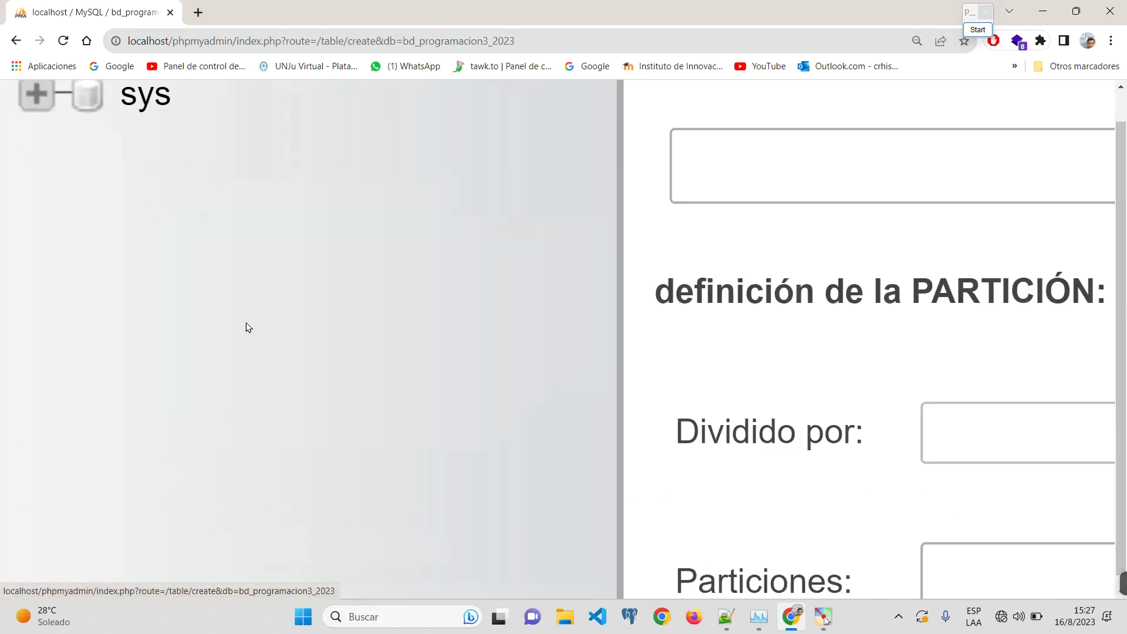
scroll(244, 324, "down", 5)
scroll(364, 284, "up", 2)
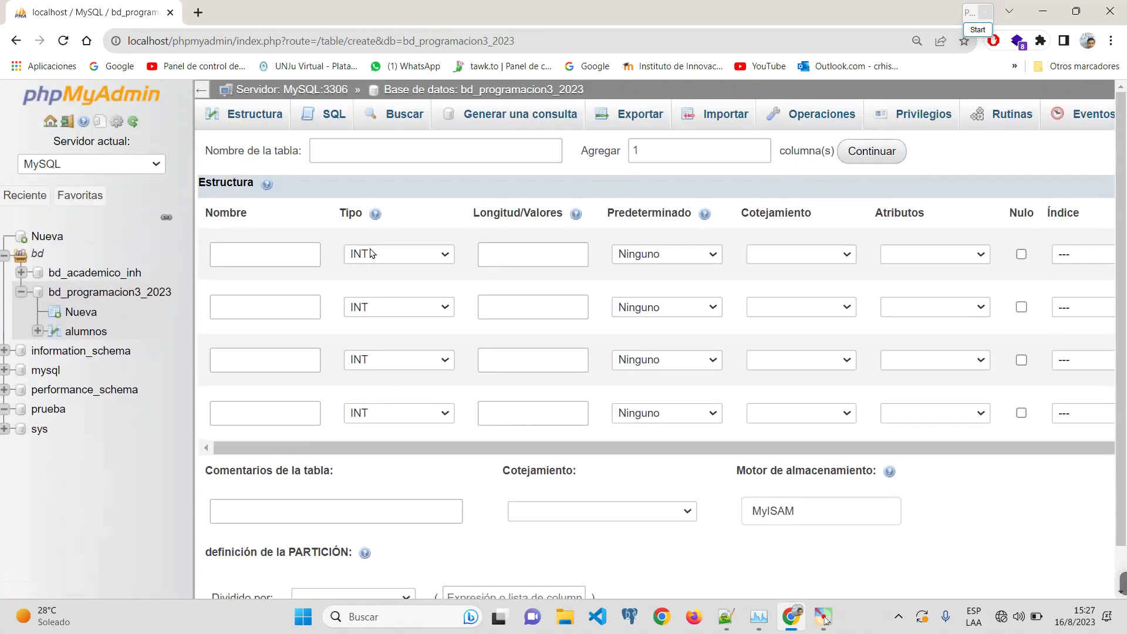
left_click(359, 151)
scroll(359, 150, "up", 3)
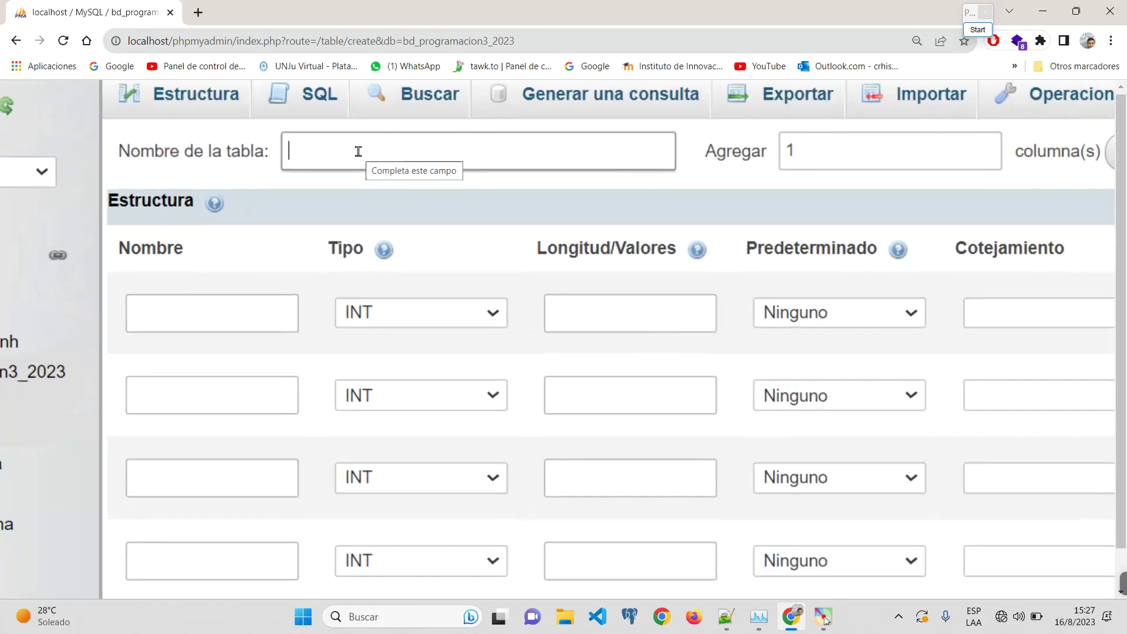
type("i")
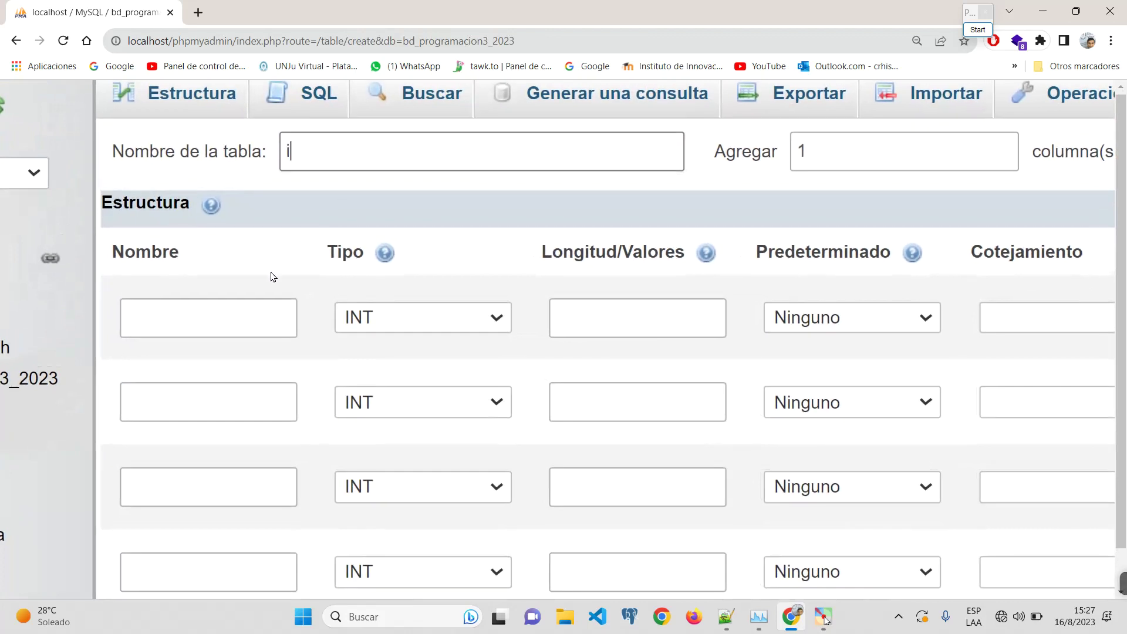
key("Caps_Lock")
type("n")
key("BackSpace")
key("BackSpace")
key("Caps_Lock")
type("IN")
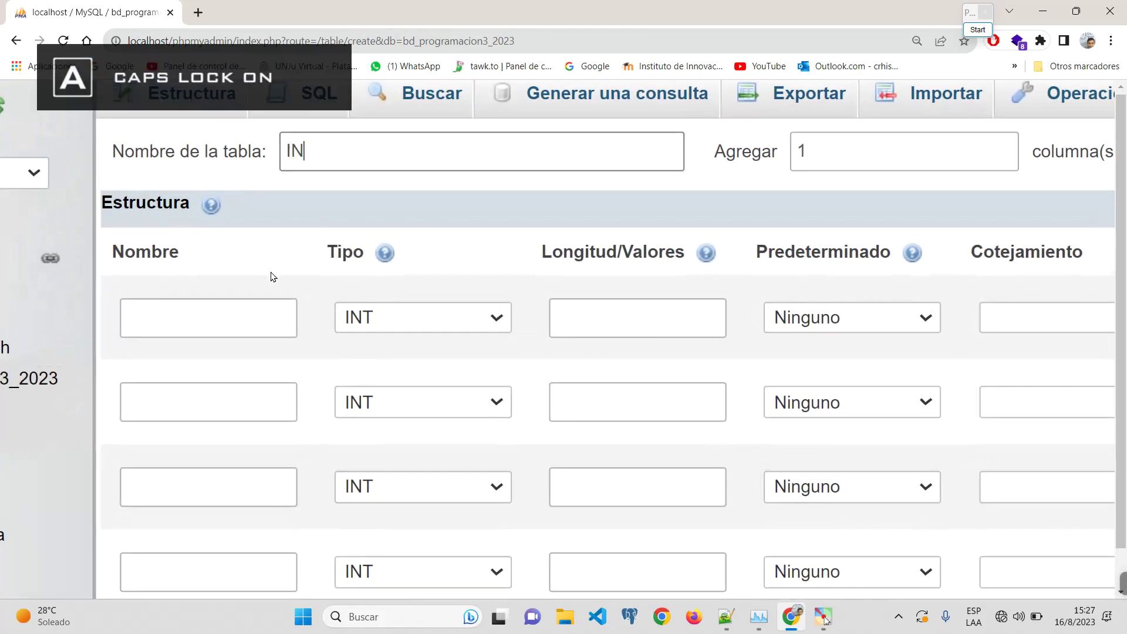
type("SCRIPCIONES")
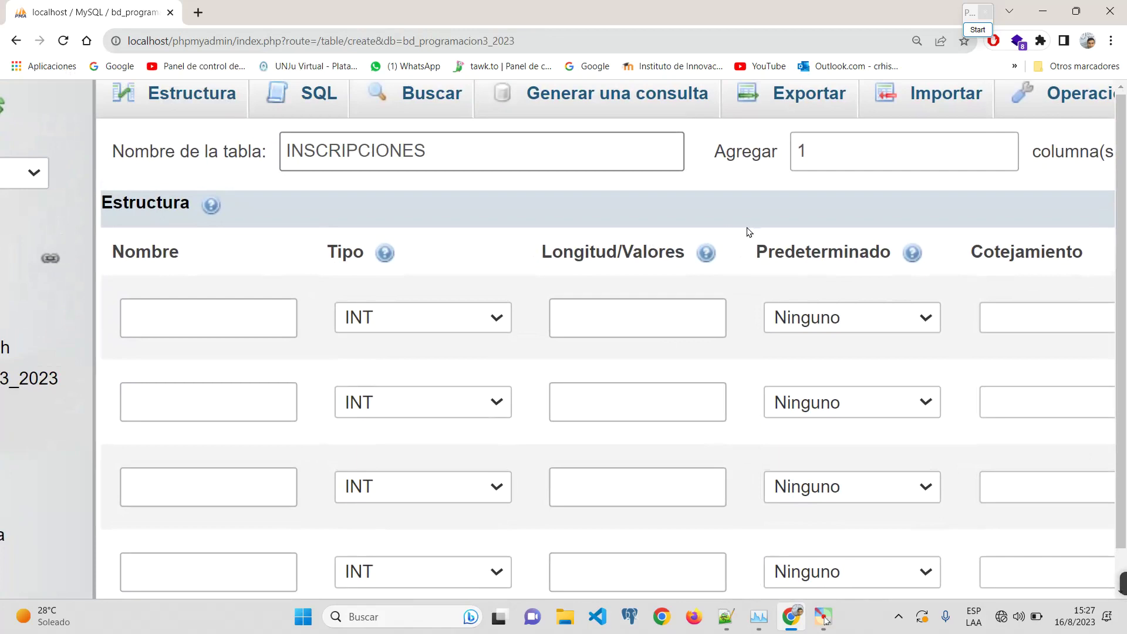
scroll(747, 232, "down", 6)
scroll(513, 108, "up", 8)
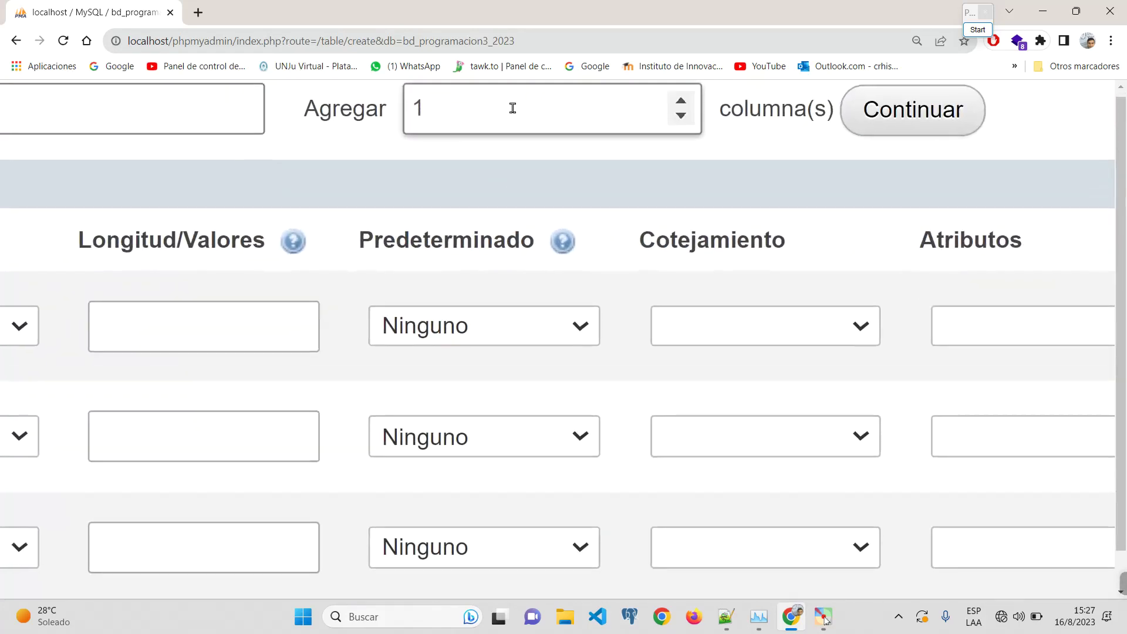
Step: Name the first column ID with length 4
scroll(512, 108, "down", 8)
left_click(220, 214)
scroll(220, 215, "up", 6)
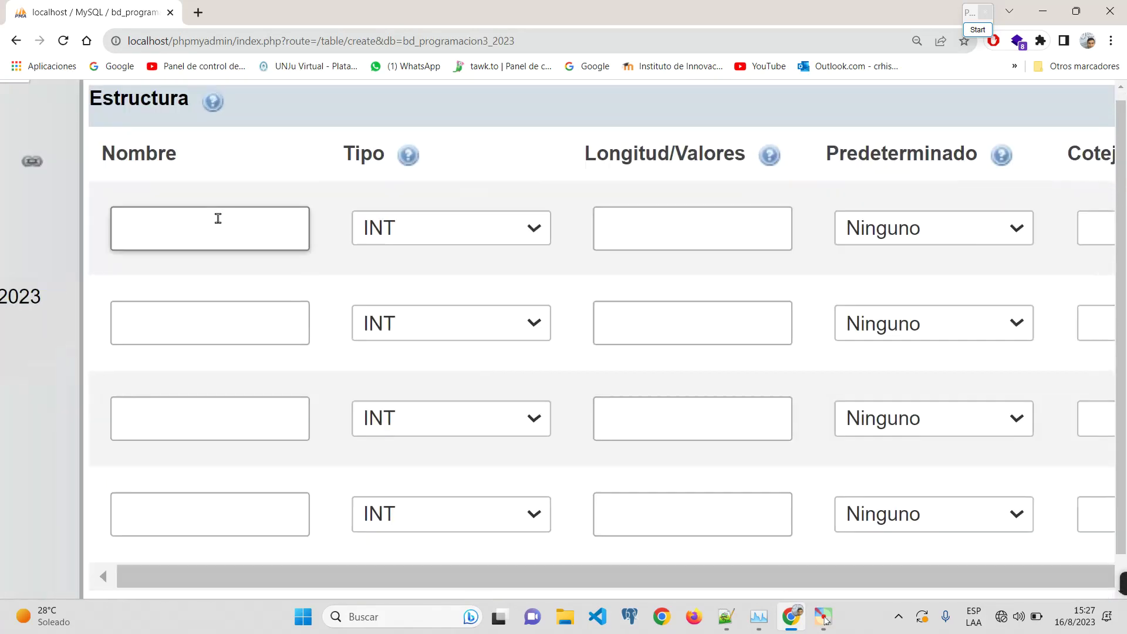
type("ID")
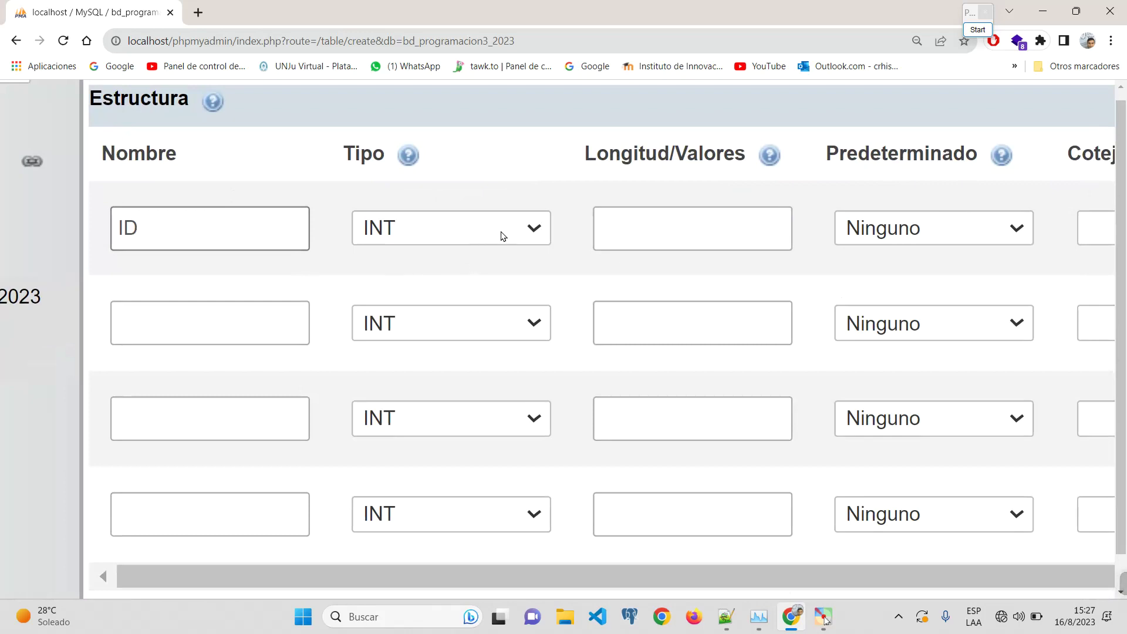
left_click(501, 234)
left_click(687, 223)
type("4")
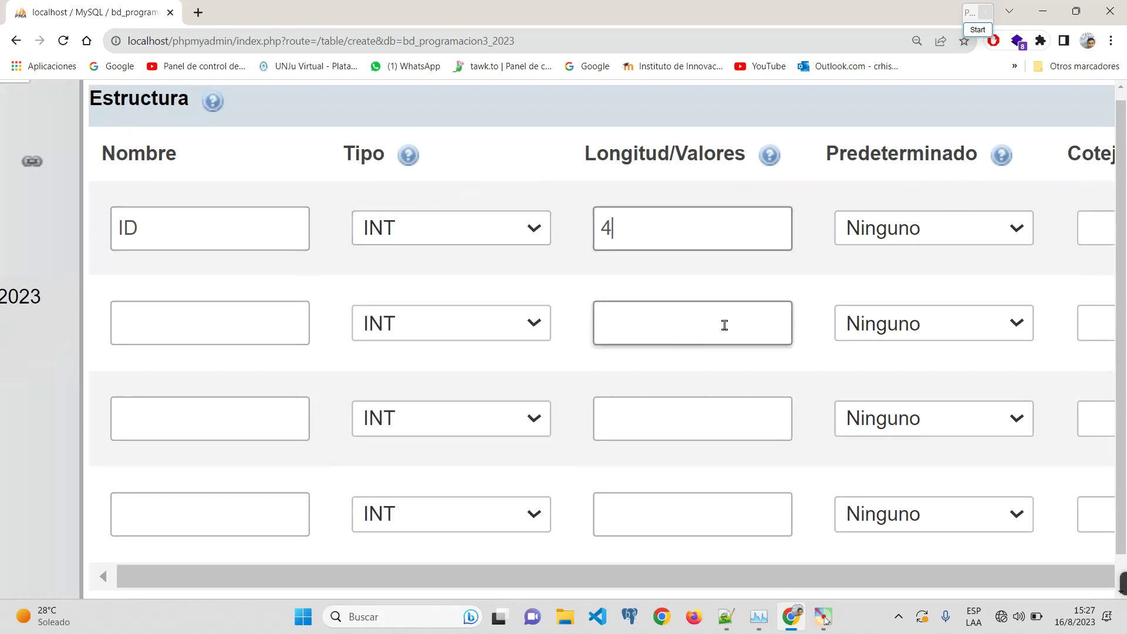
Step: Make ID an auto-incrementing primary key of size 4 and name the second column LEGAJO
key("ctrl+minus")
key("ctrl+minus")
key("ctrl+minus")
key("ctrl+minus")
key("ctrl+minus")
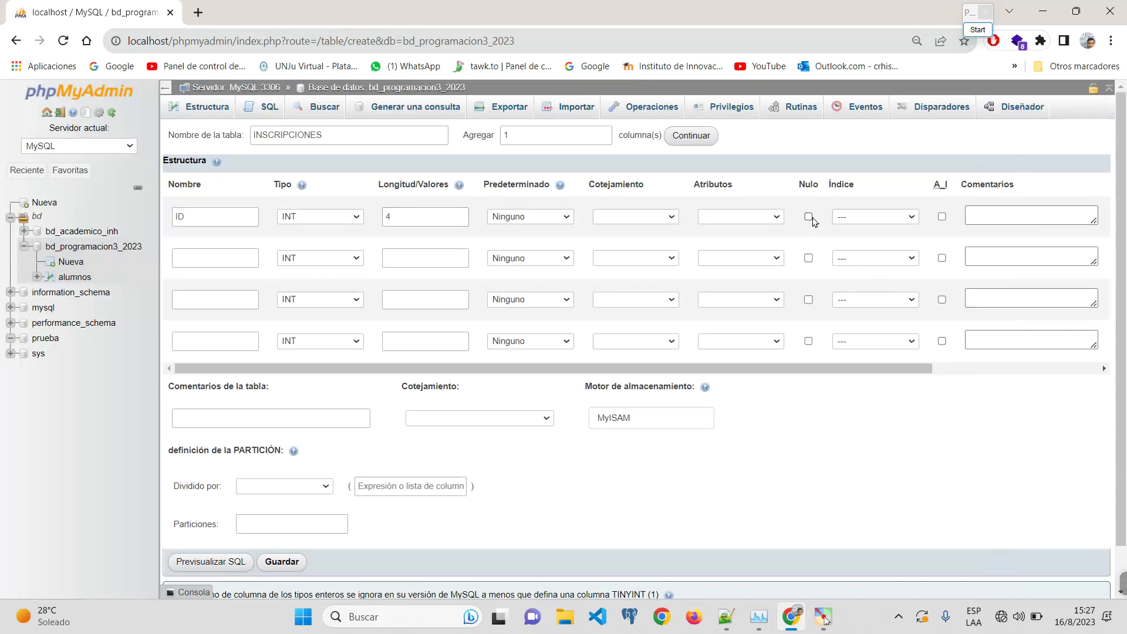
left_click(878, 216)
left_click(878, 241)
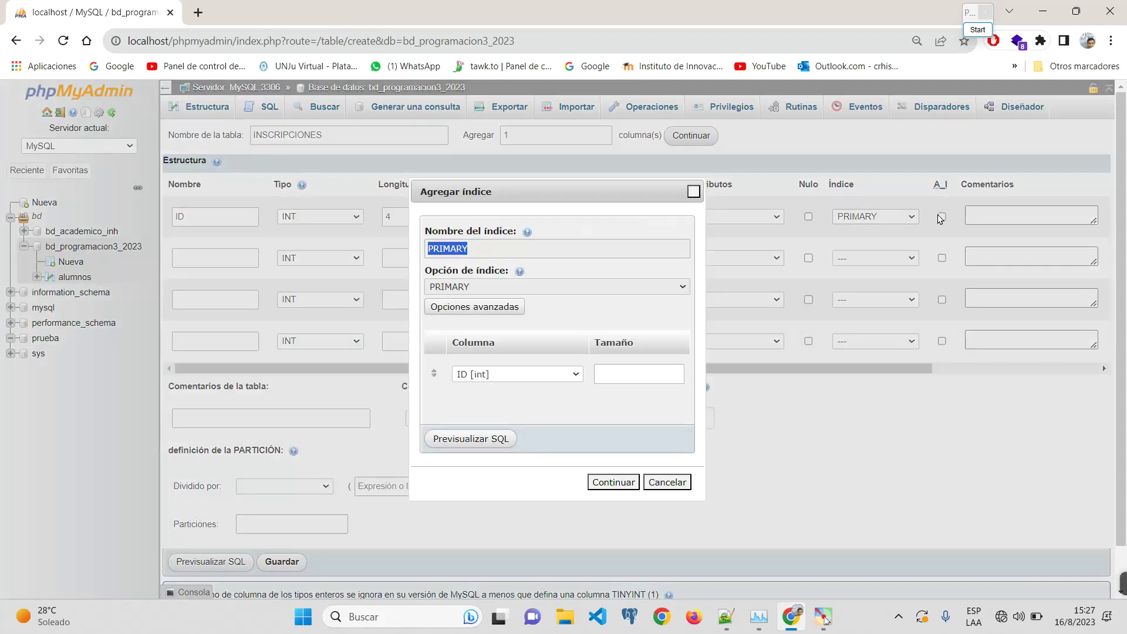
left_click(646, 376)
type("4")
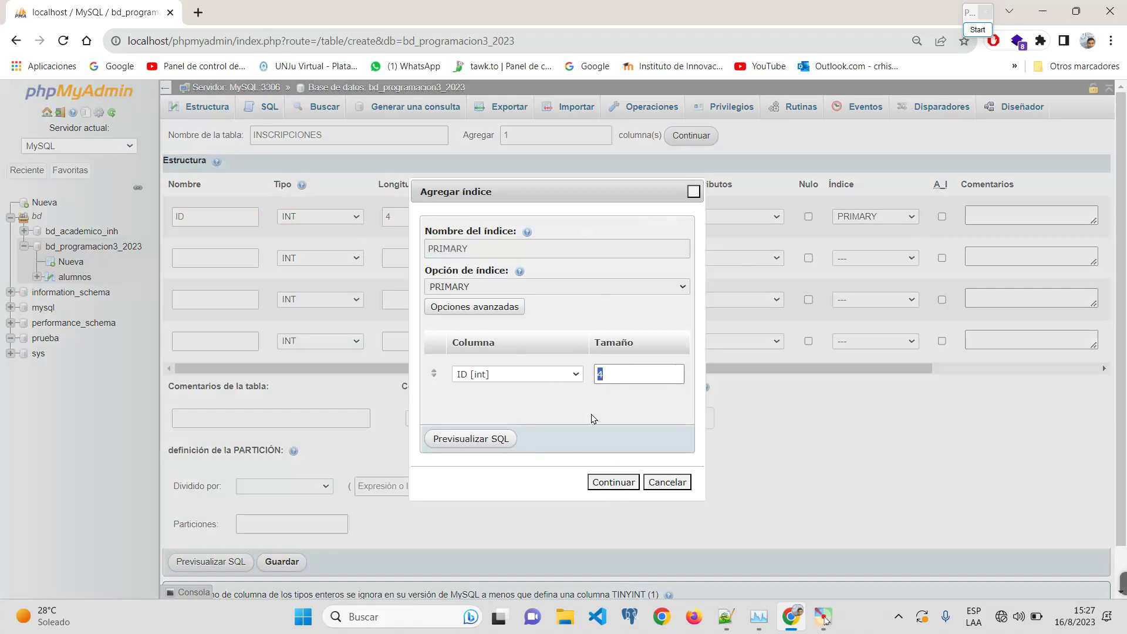
left_click(612, 481)
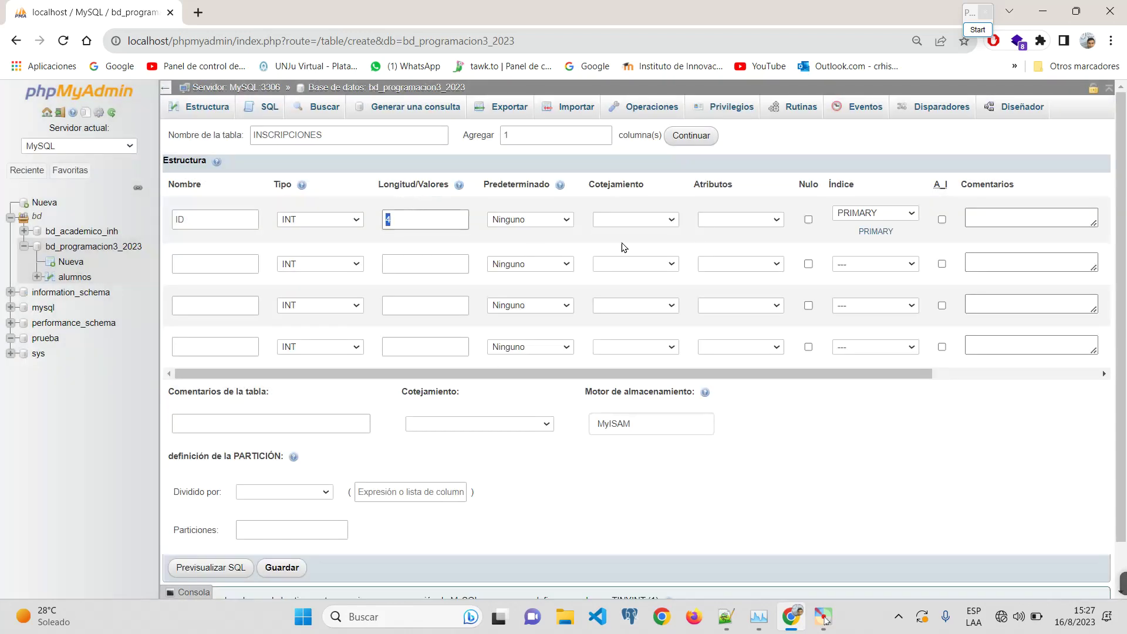
left_click(942, 219)
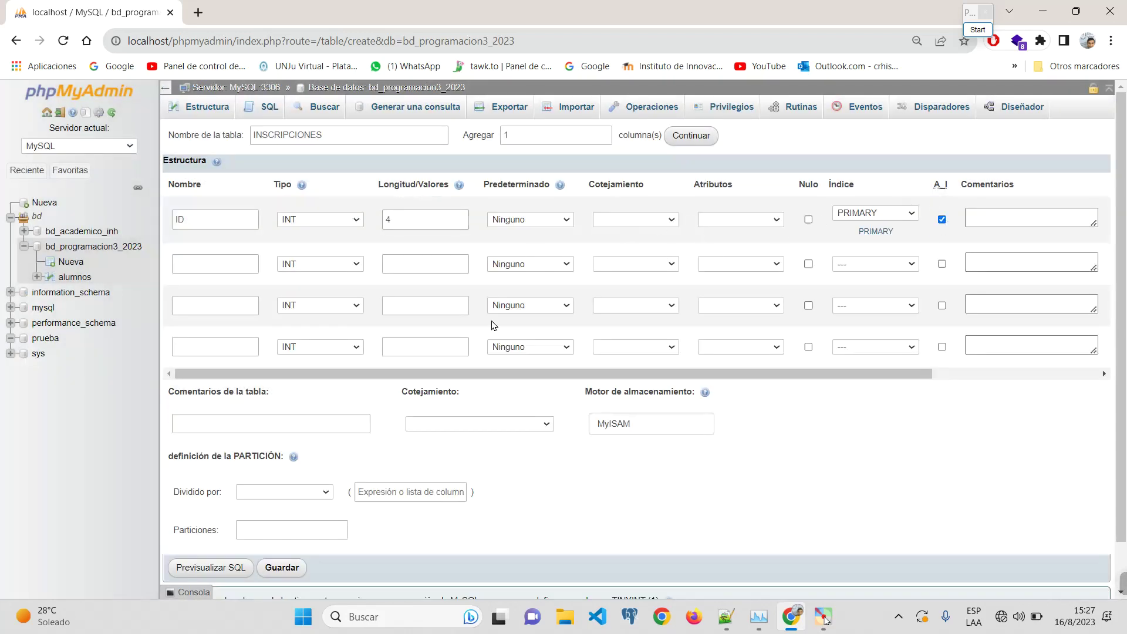
left_click(229, 265)
type("LEGAJO")
Step: Set LEGAJO to VARCHAR with an initial length of 10
left_click(304, 263)
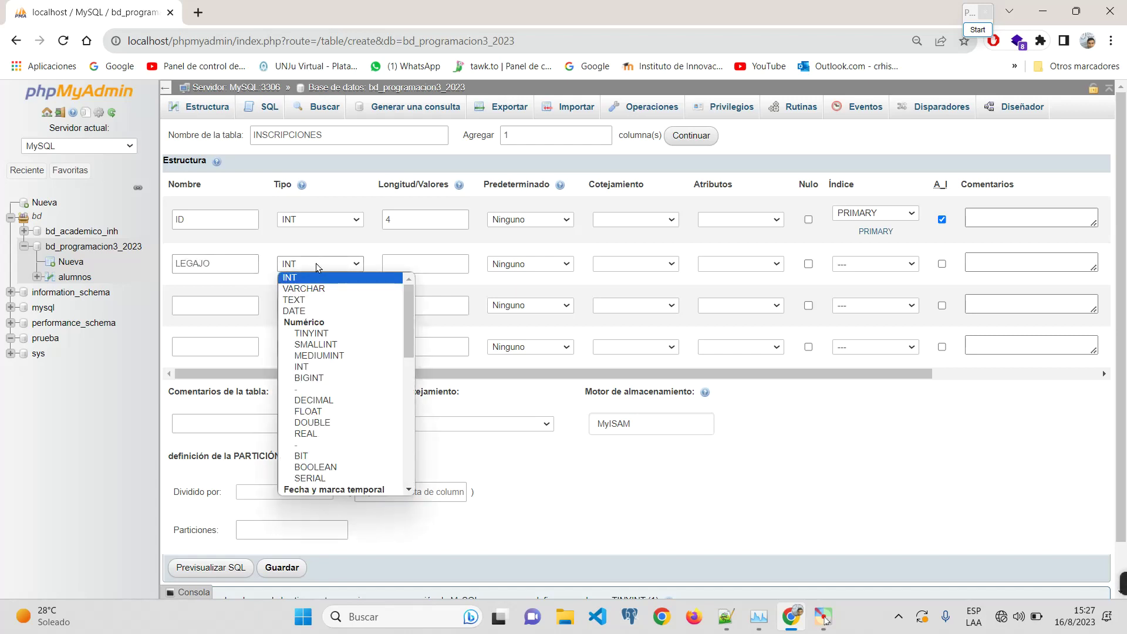
left_click(316, 291)
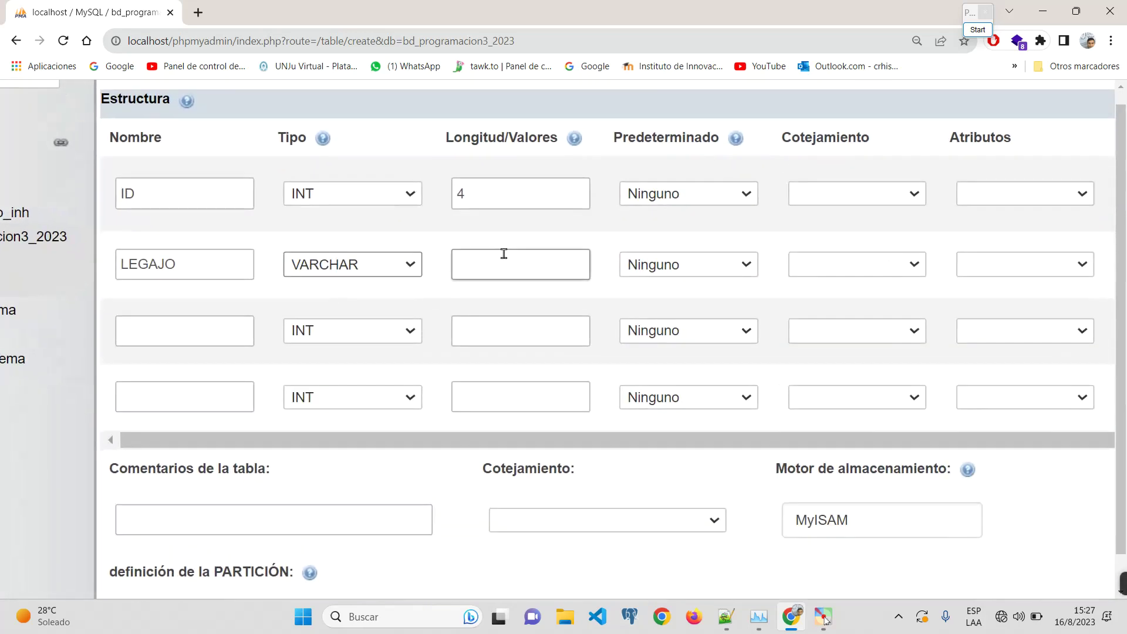
left_click(415, 260)
type("10")
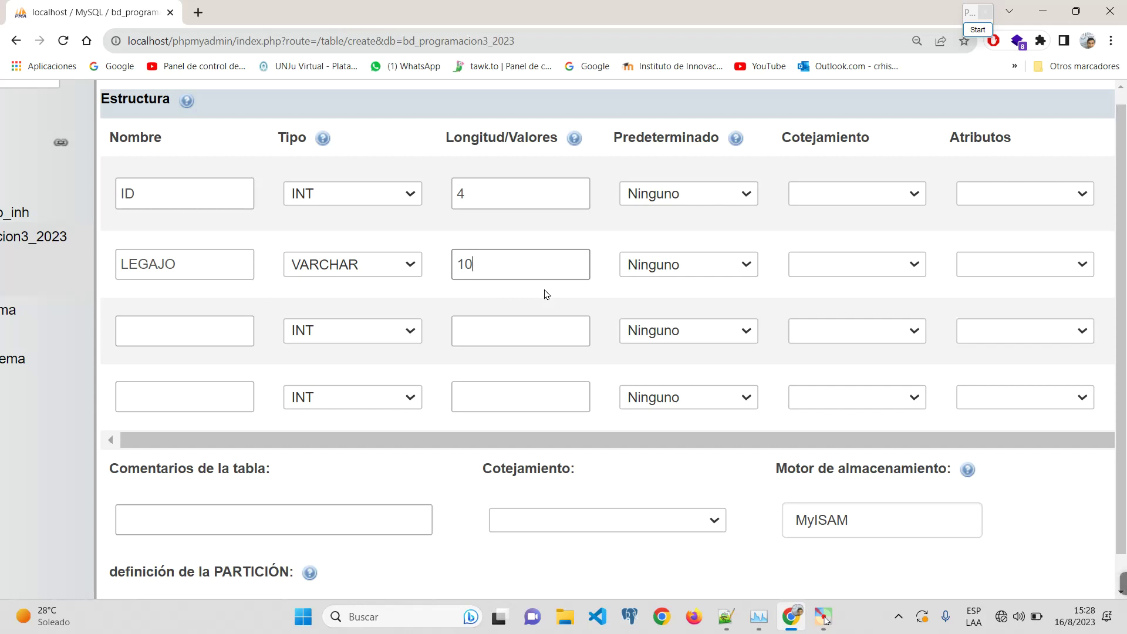
double_click(121, 264)
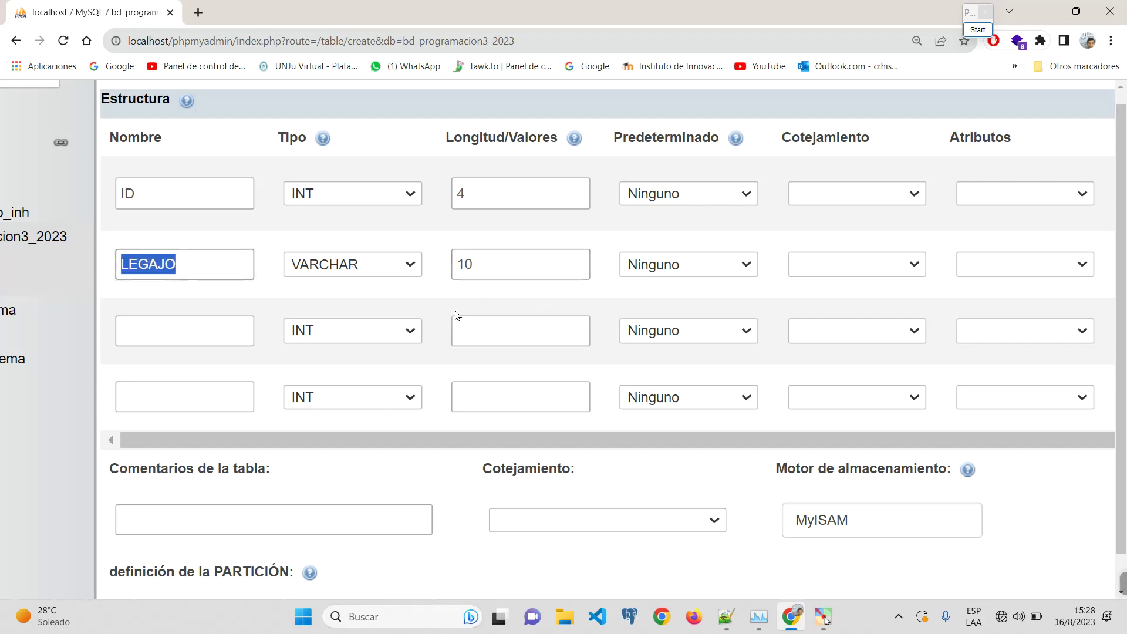
key("ctrl+minus")
key("ctrl+minus")
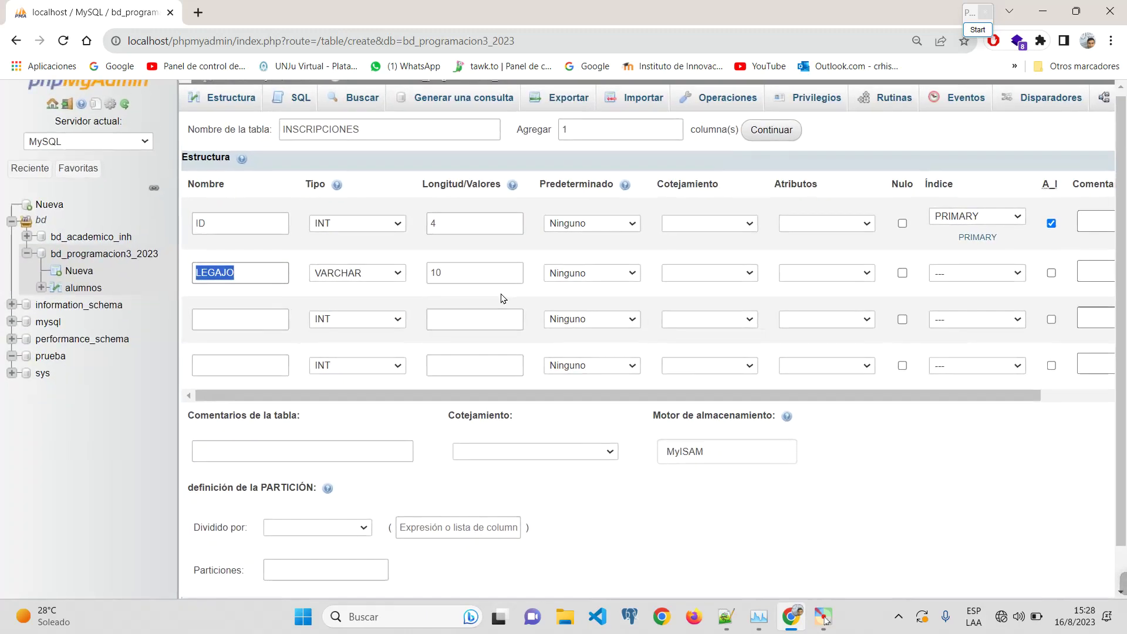
left_click(395, 273)
left_click(393, 276)
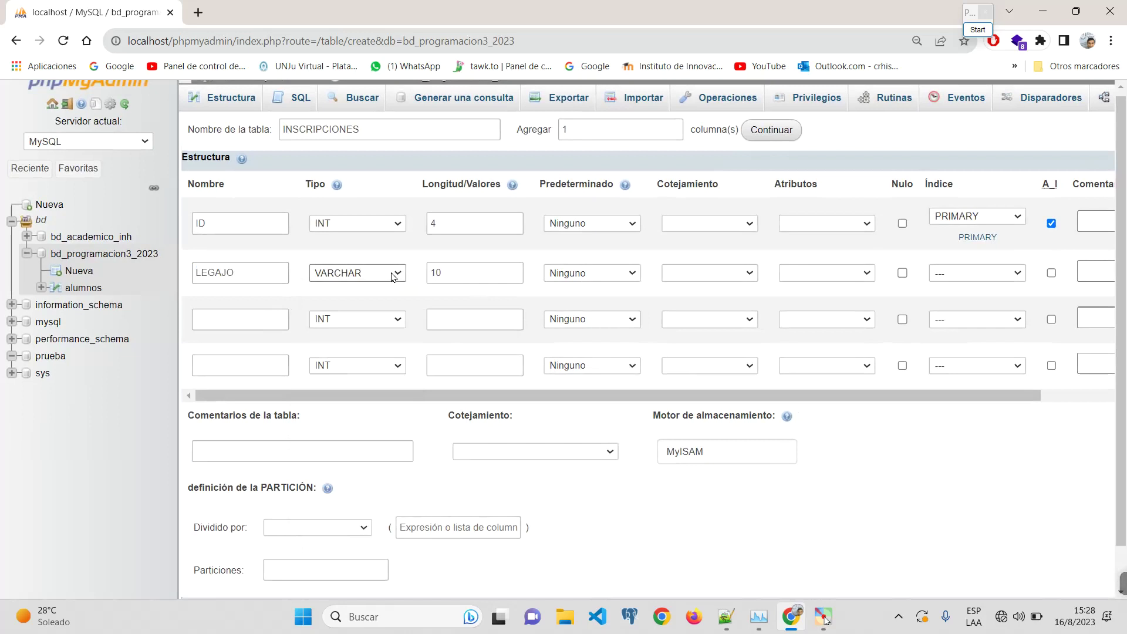
Step: Keep LEGAJO as VARCHAR after briefly trying INT, change its length to 5 and allow NULL
scroll(393, 276, "up", 1)
left_click(390, 274)
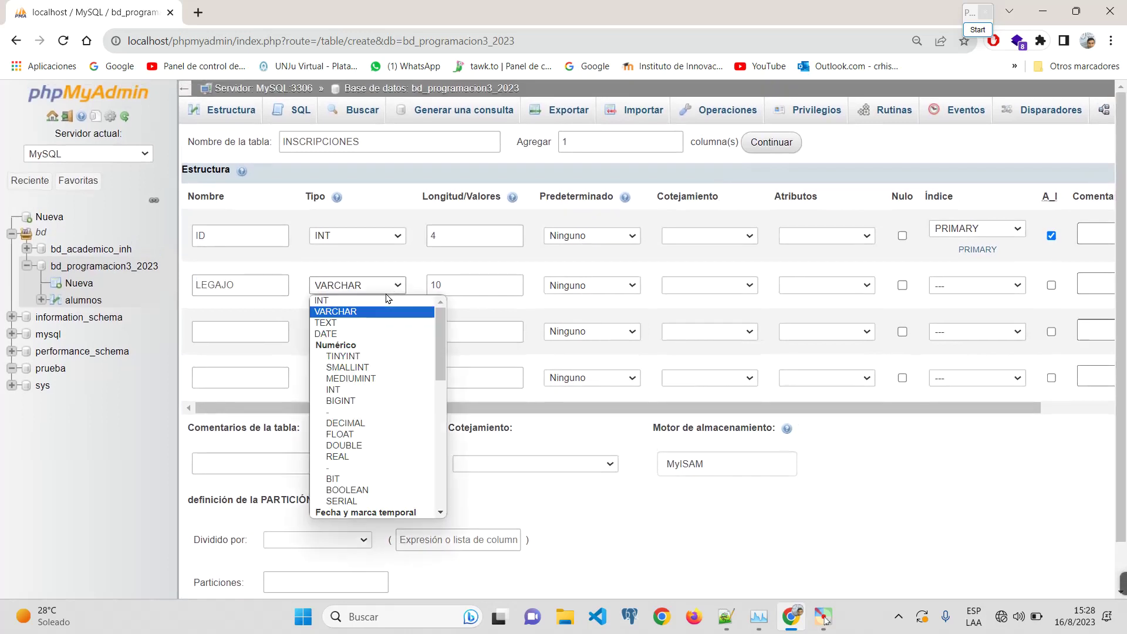
key("i")
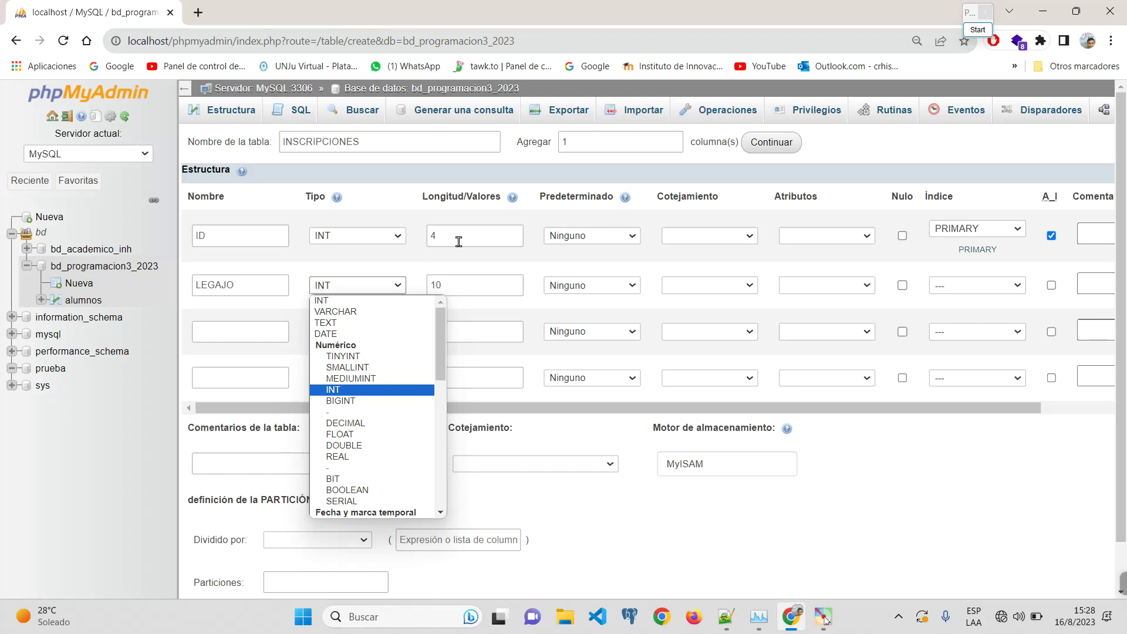
left_click(444, 283)
left_click(385, 285)
left_click(374, 314)
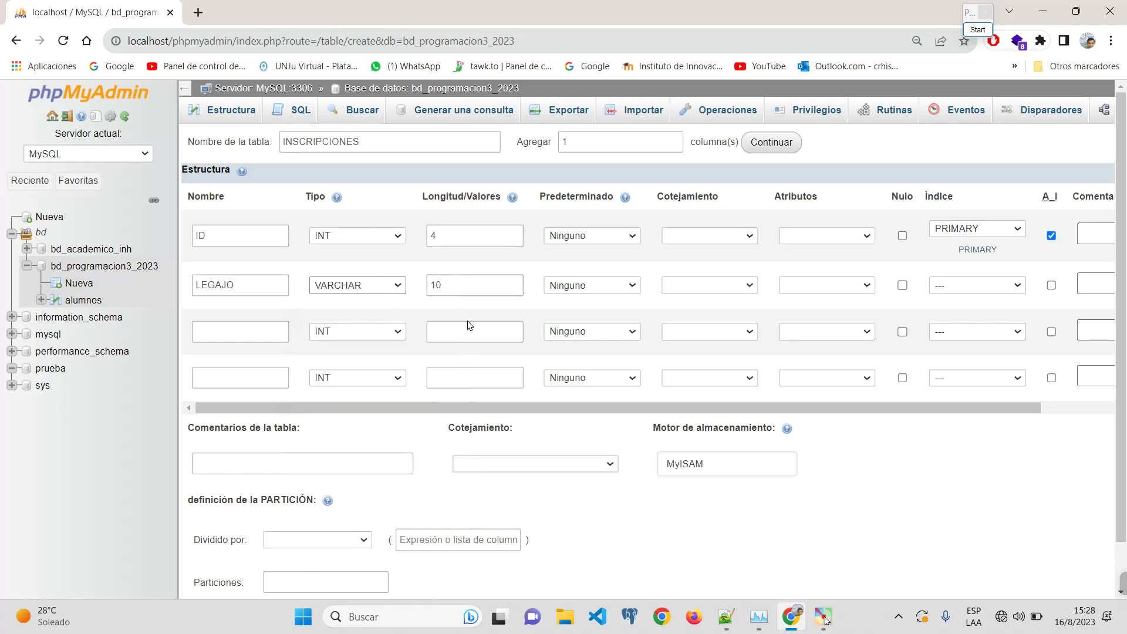
left_click(478, 286)
key("BackSpace")
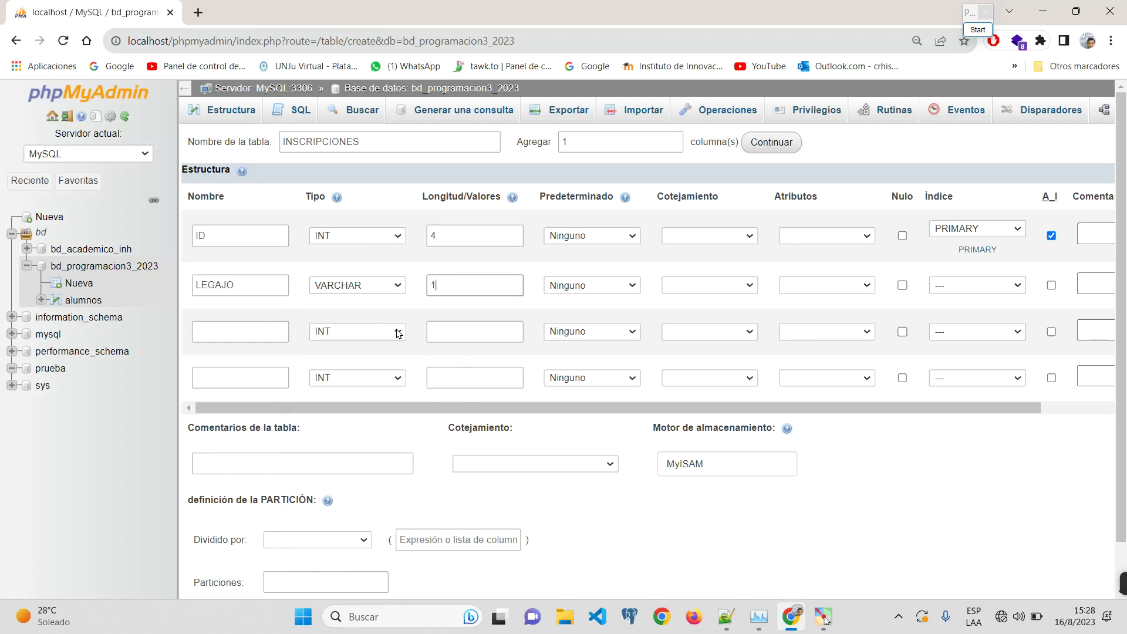
key("BackSpace")
type("5")
left_click(903, 286)
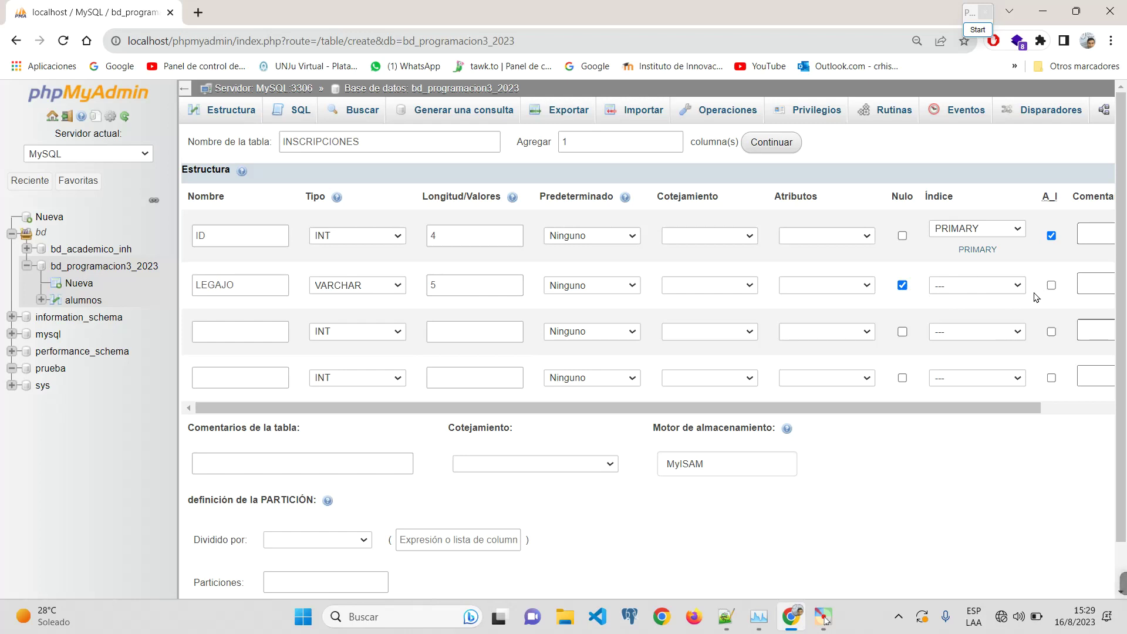
left_click(255, 337)
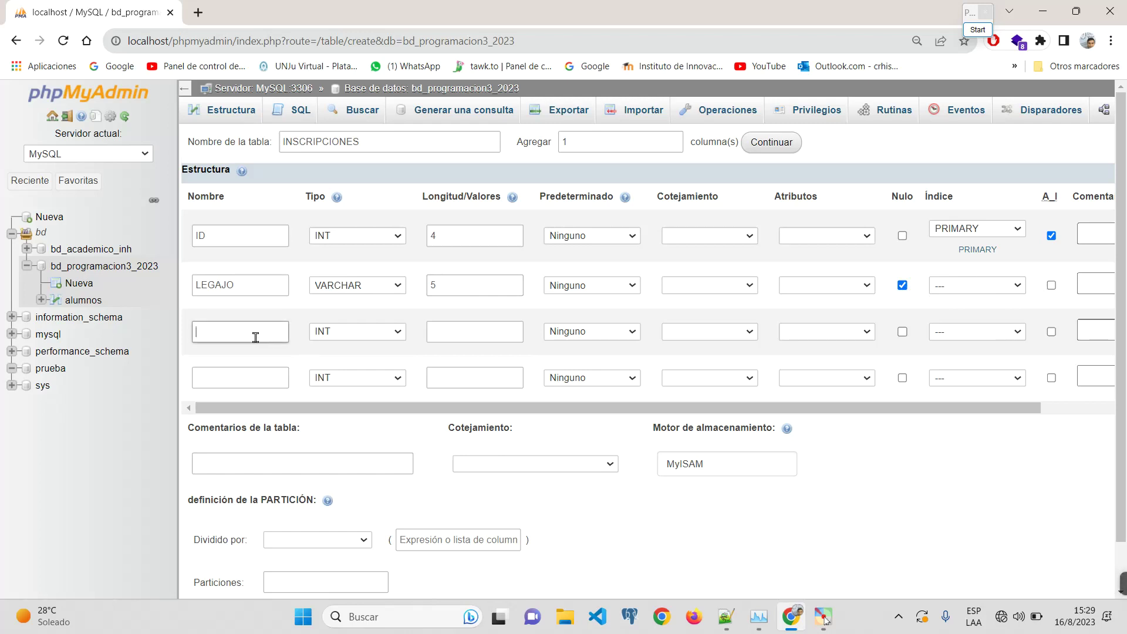
Step: Add FECHA_INSCRIPCION as a nullable DATE column
type("FECHA_INSCRIPCION")
left_click(386, 338)
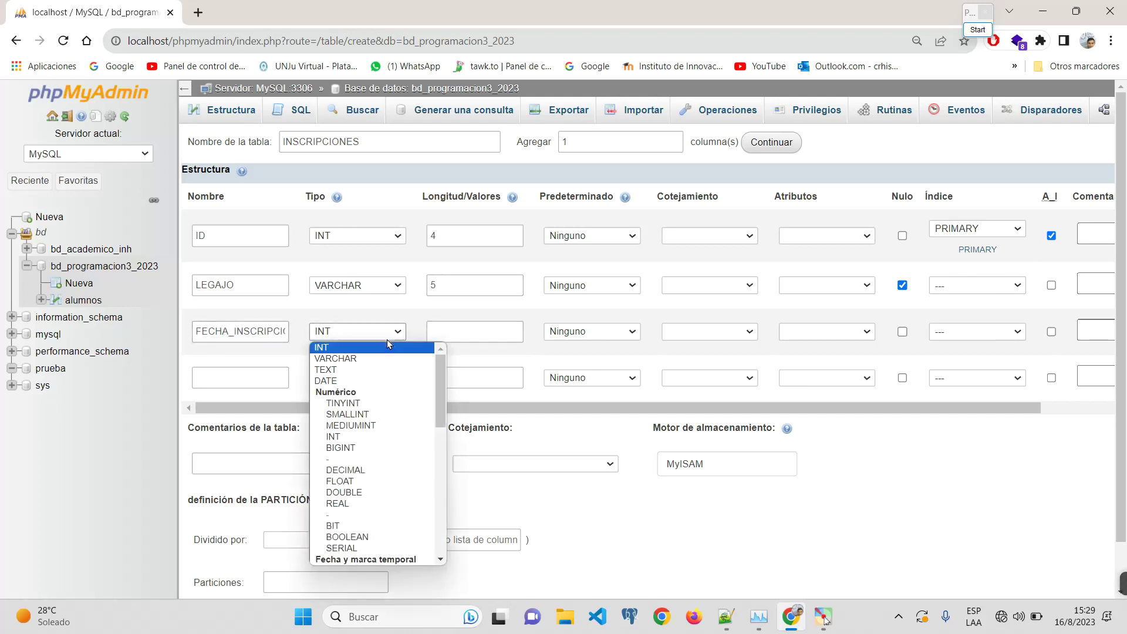
left_click(362, 382)
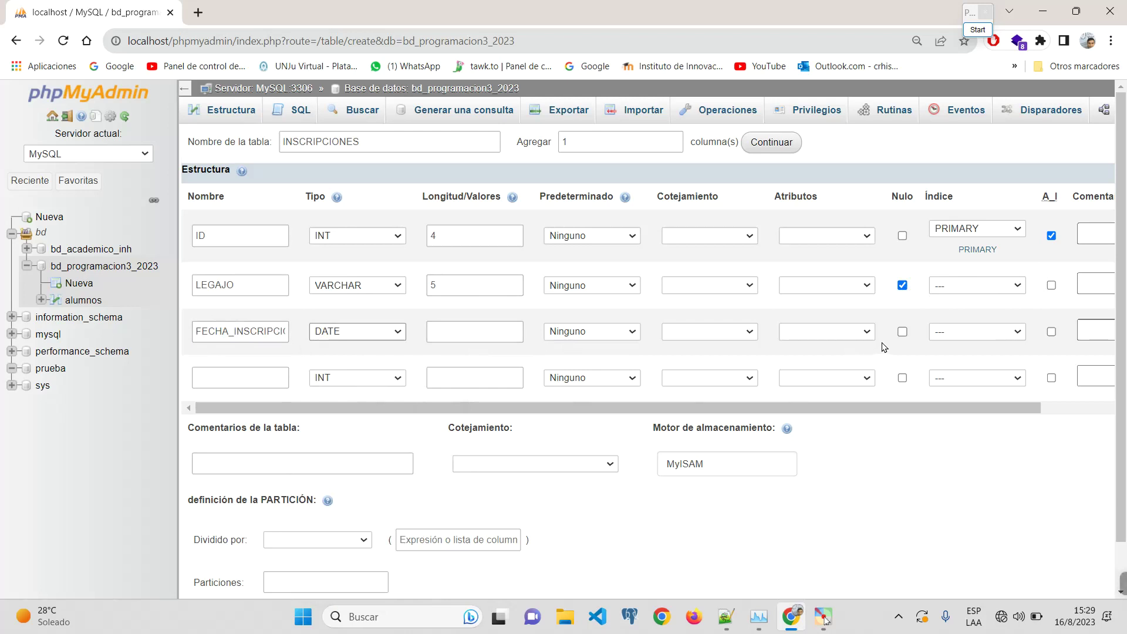
left_click(903, 333)
Step: Add CICLO_LECTIVO as an INT of length 4 and add one more column row
left_click(261, 382)
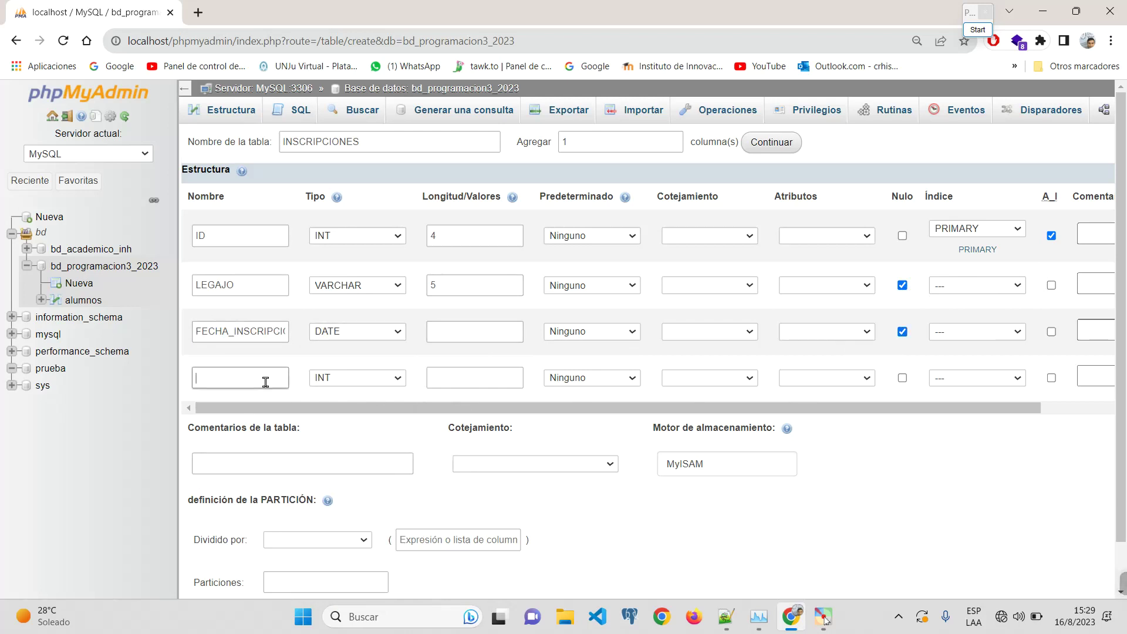
type("CICLO_LECTIVO")
double_click(278, 380)
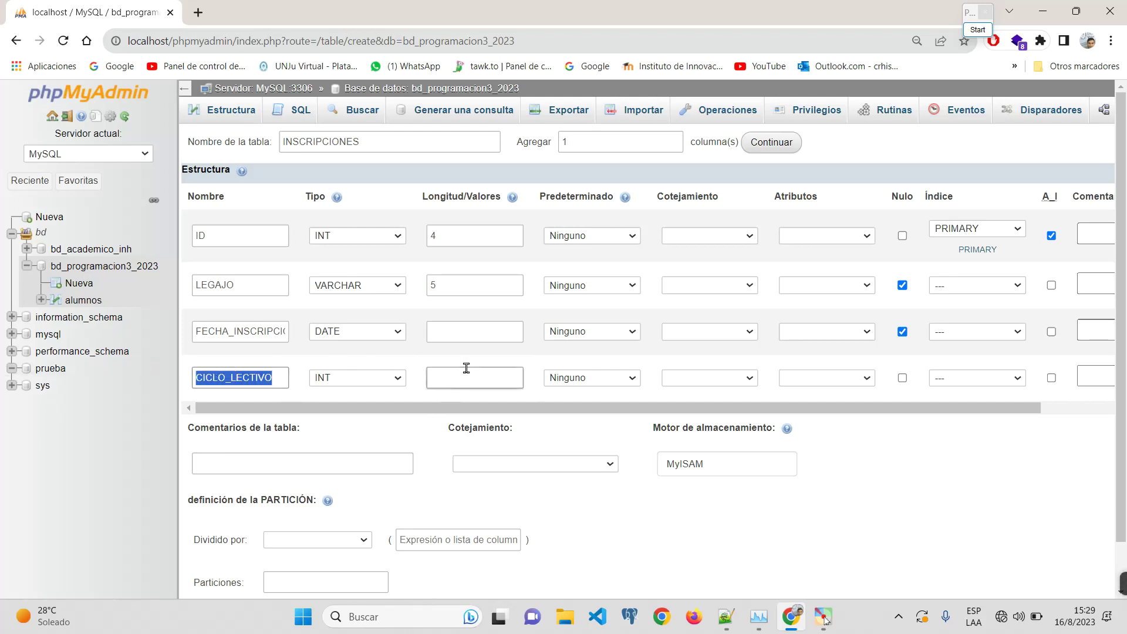
left_click(394, 386)
left_click(394, 390)
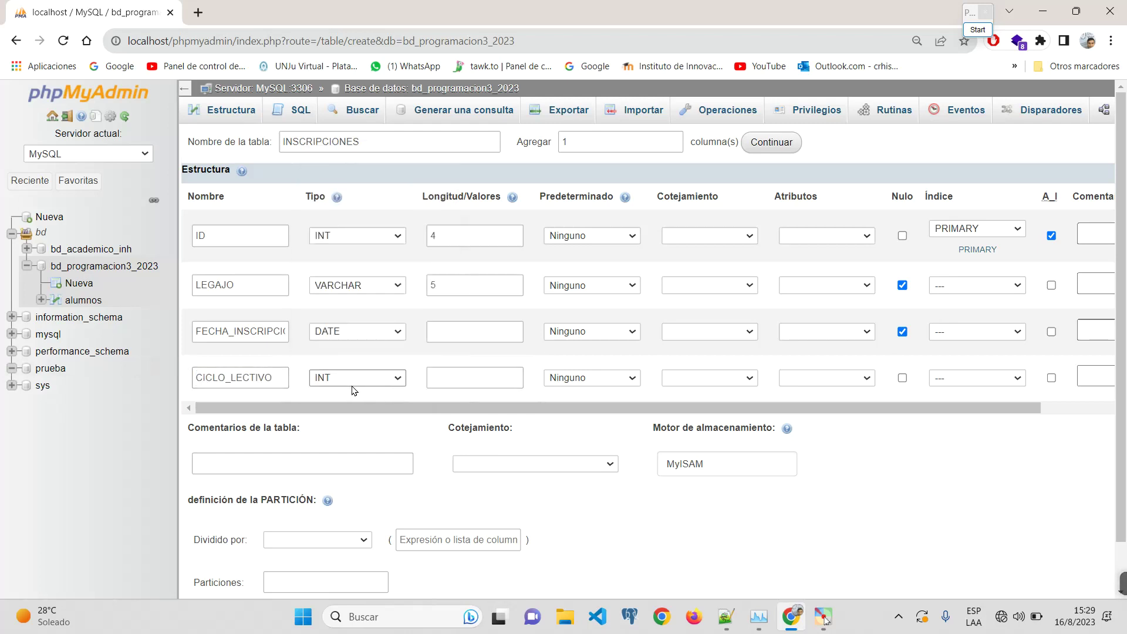
left_click(486, 378)
type("4")
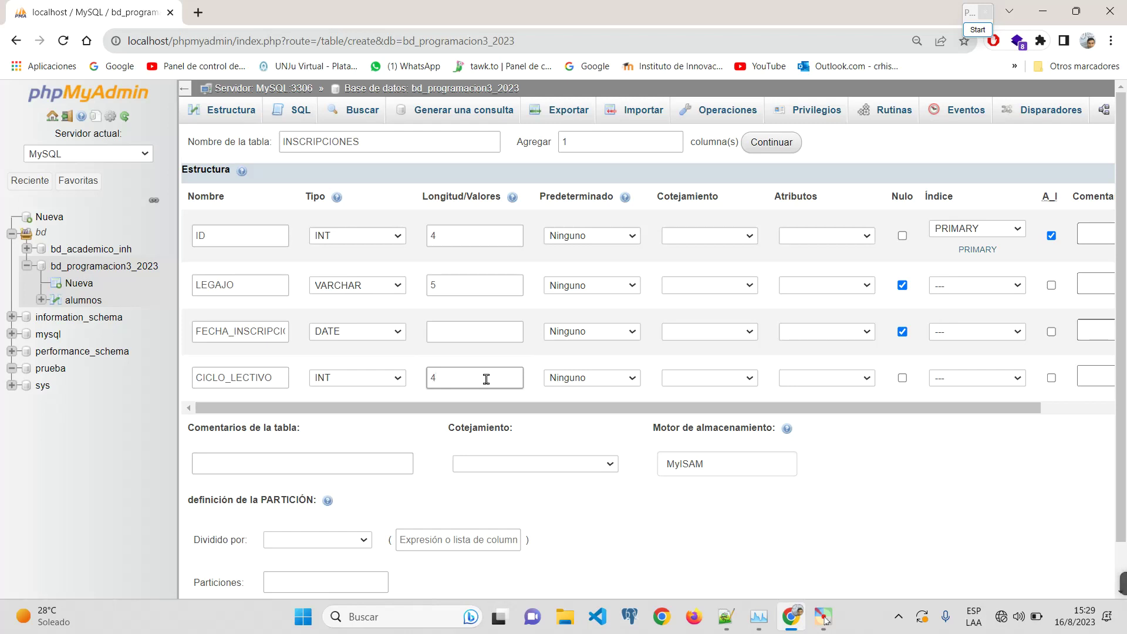
key("ctrl+a")
left_click(755, 143)
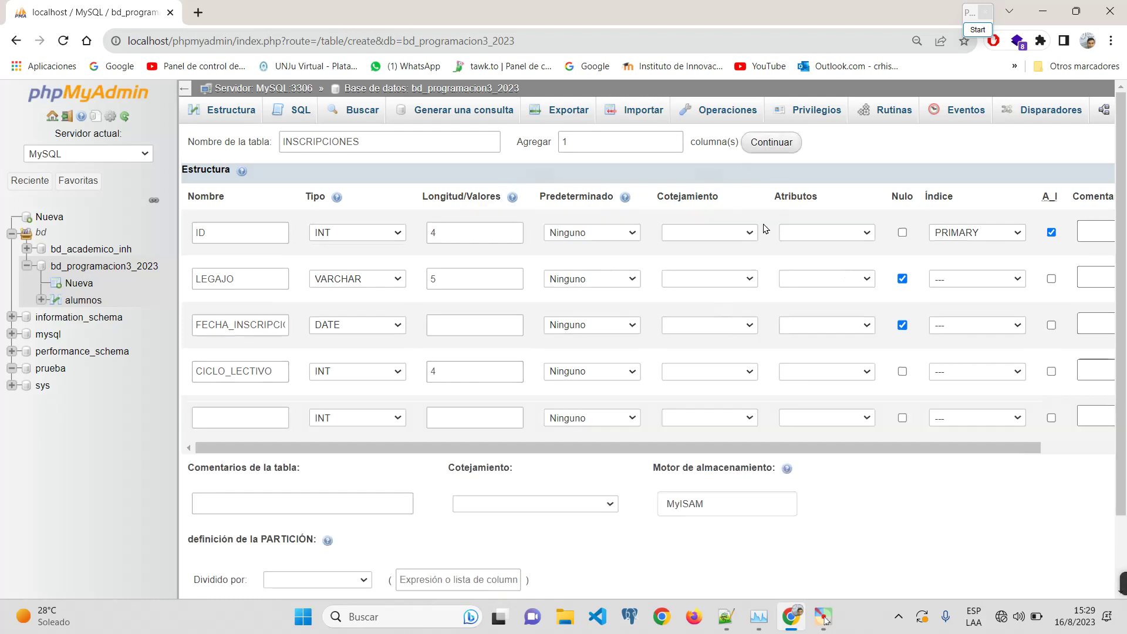
left_click(257, 425)
type("RECURSAN")
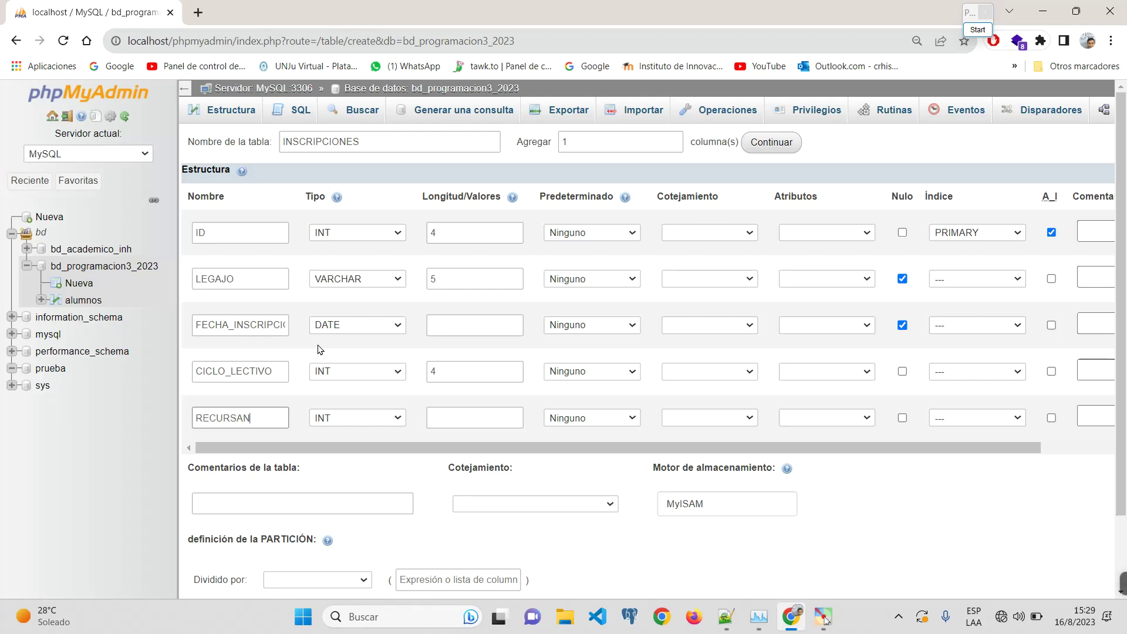
type("TE")
left_click(362, 414)
scroll(364, 352, "down", 1)
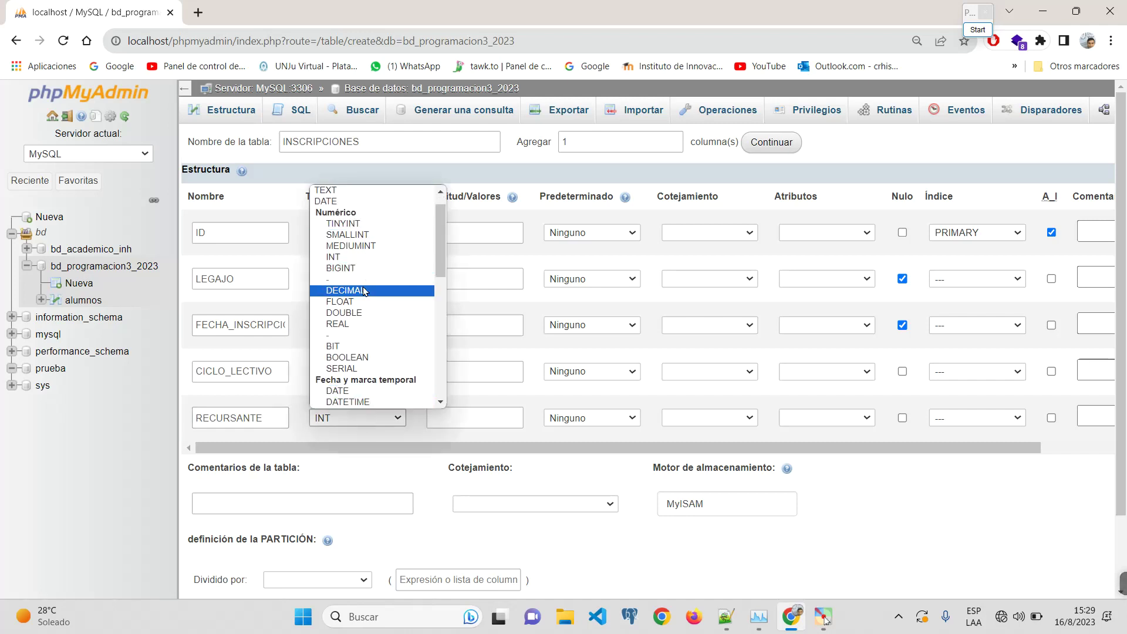
key("b")
key("o")
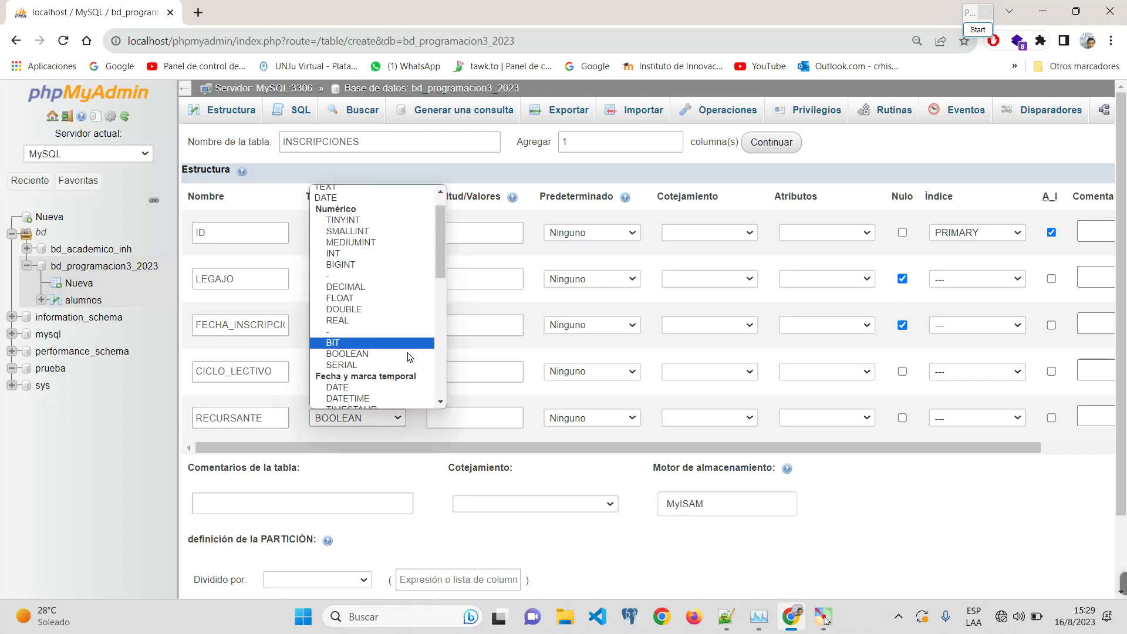
scroll(379, 270, "down", 2)
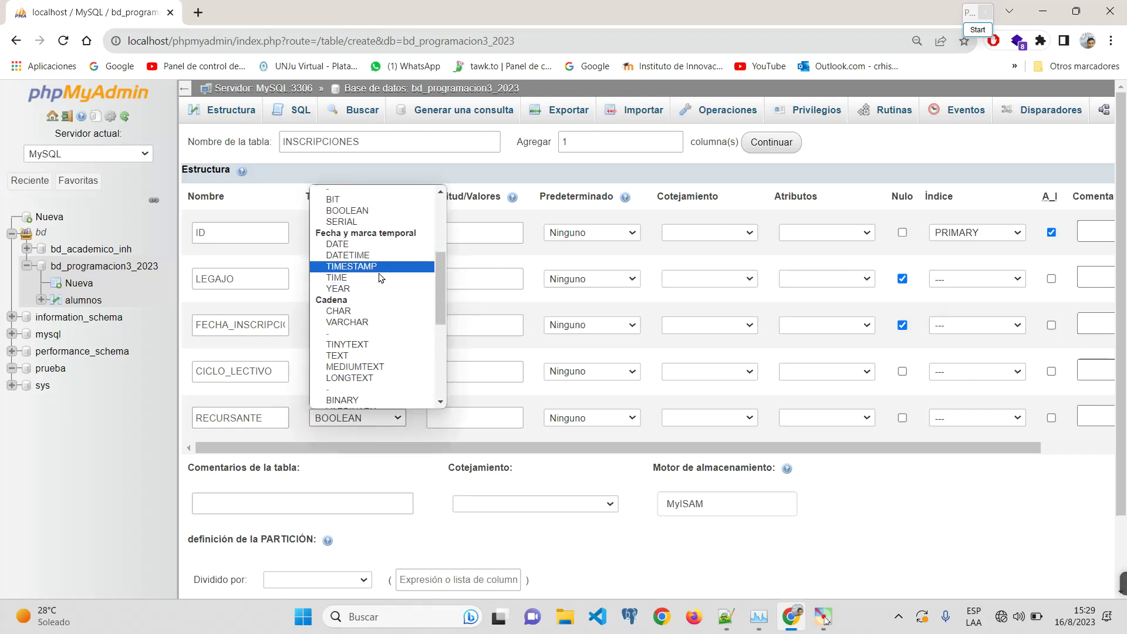
scroll(388, 321, "down", 2)
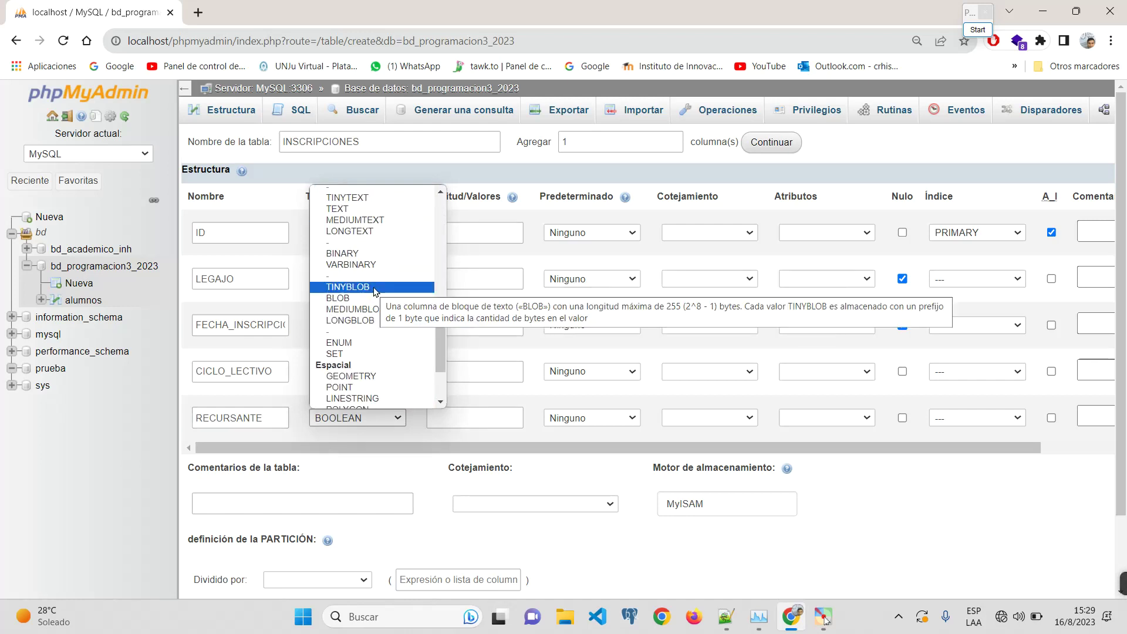
scroll(375, 292, "up", 2)
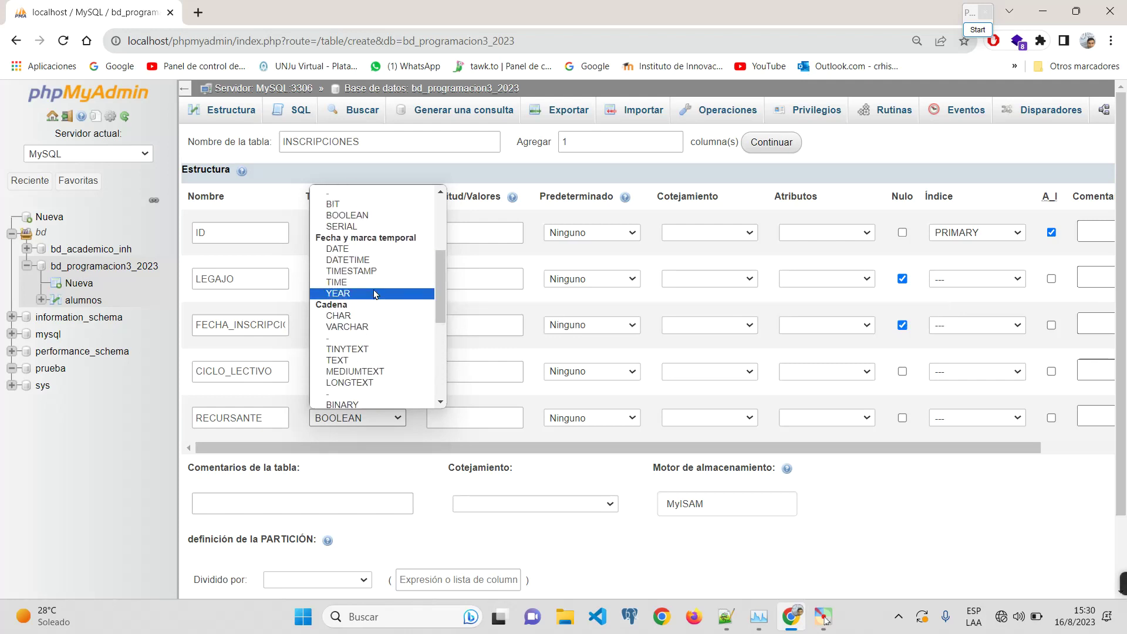
scroll(376, 291, "up", 2)
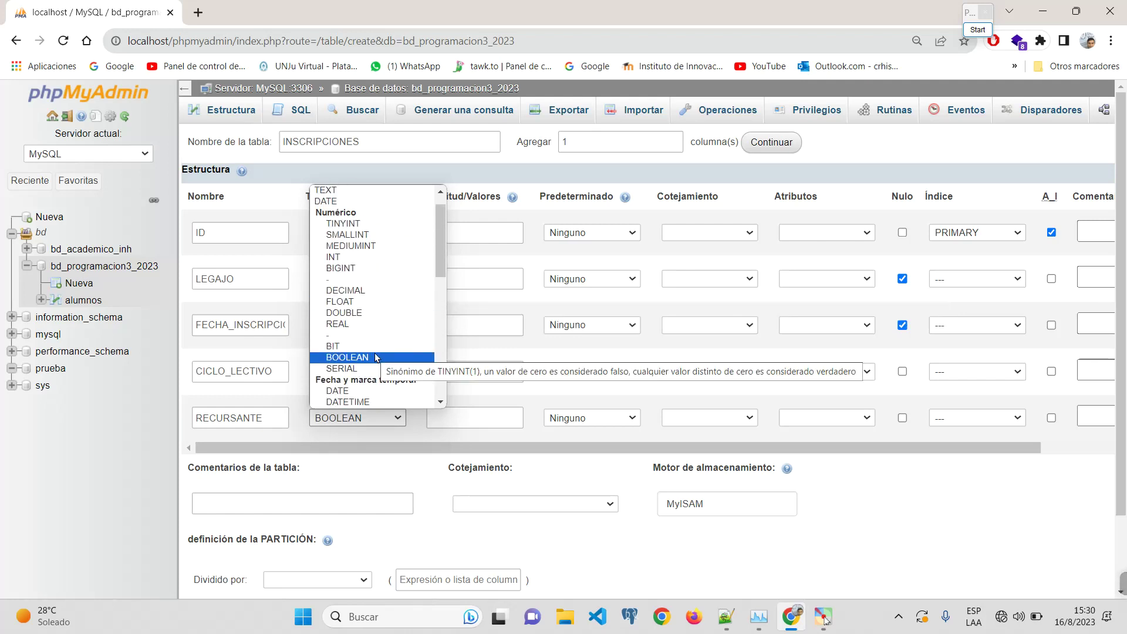
left_click(361, 225)
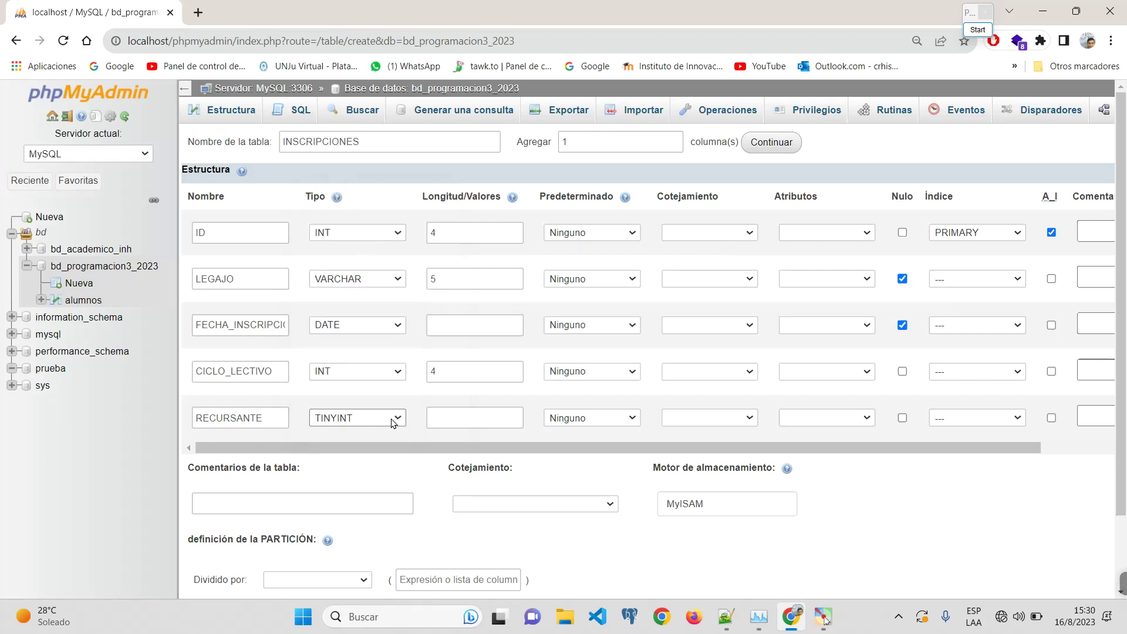
left_click(394, 418)
left_click(466, 421)
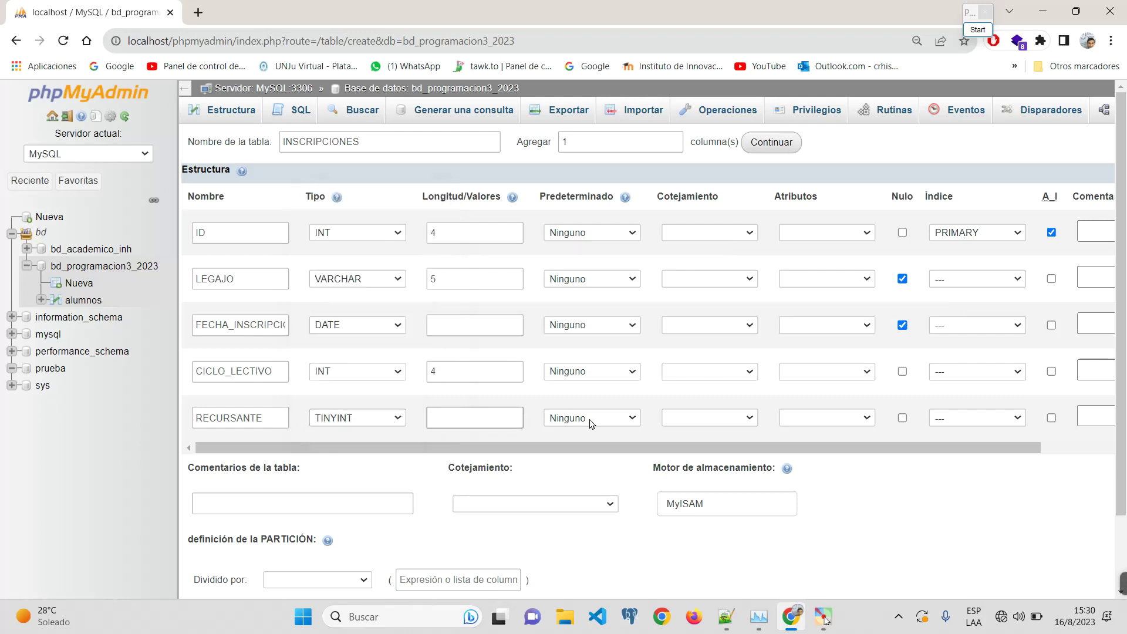
left_click(368, 424)
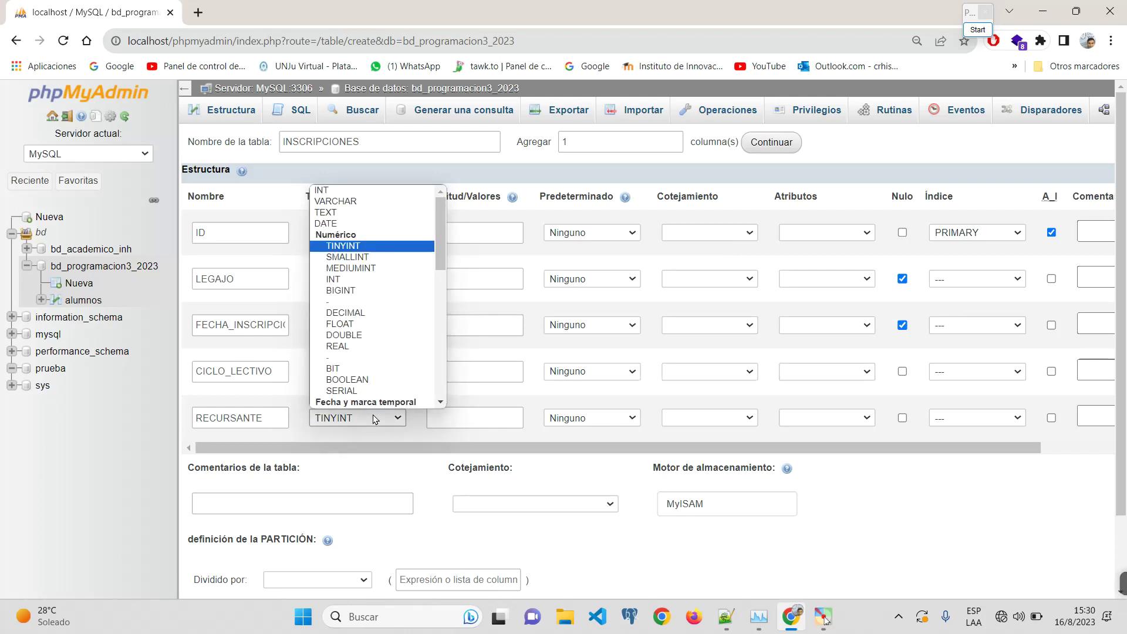
scroll(370, 410, "down", 2)
left_click(410, 435)
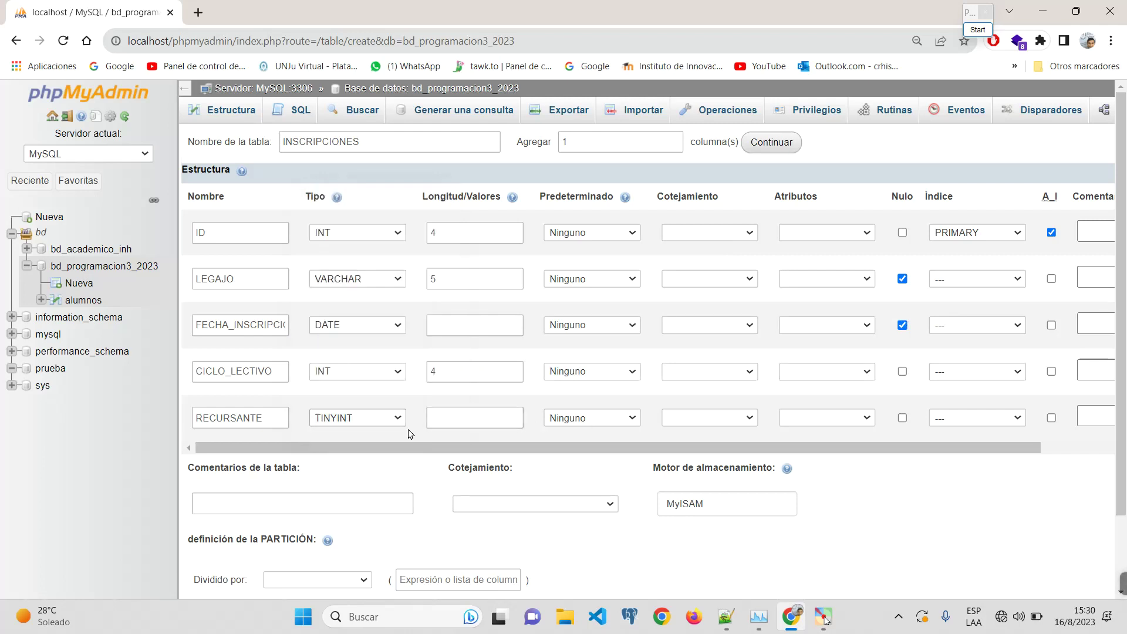
left_click(377, 420)
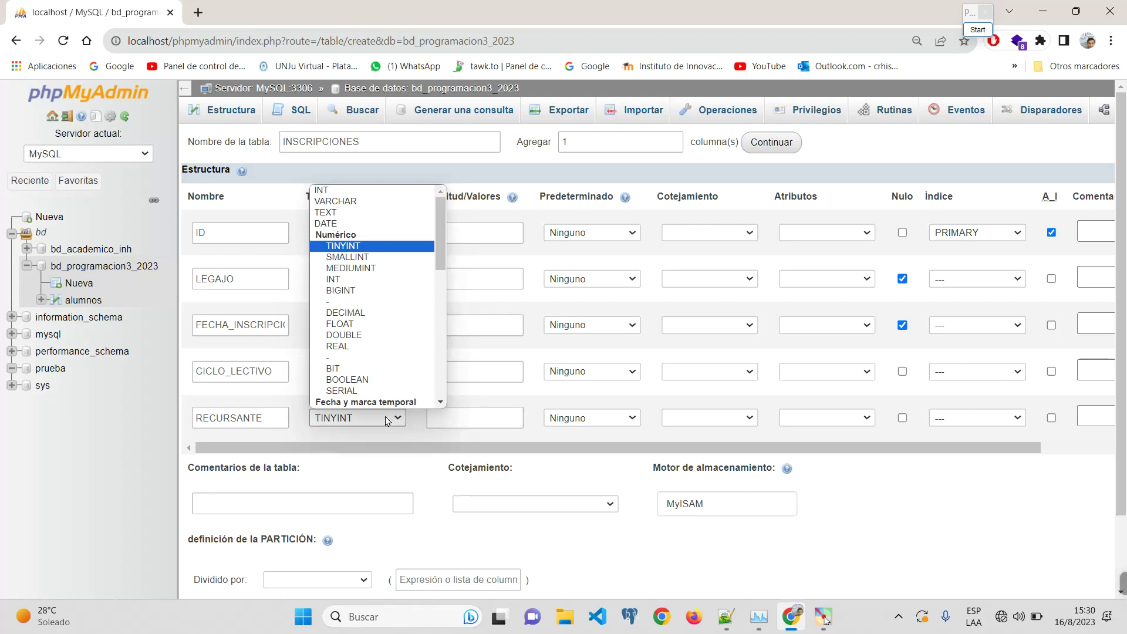
left_click(385, 417)
left_click(385, 416)
scroll(376, 358, "down", 1)
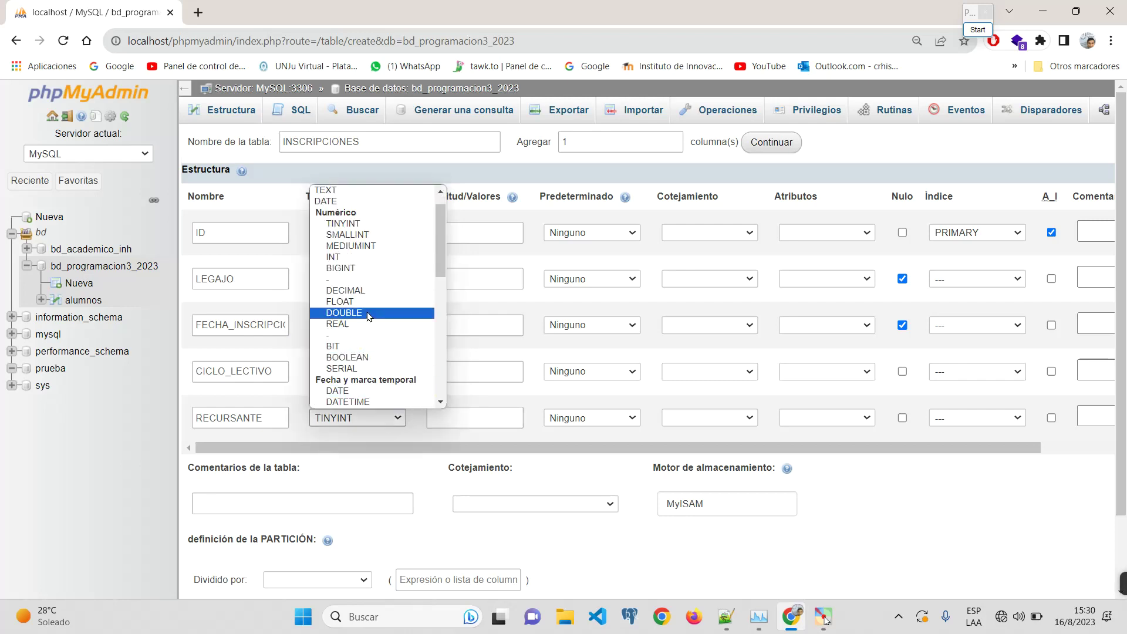
left_click(370, 357)
left_click(456, 424)
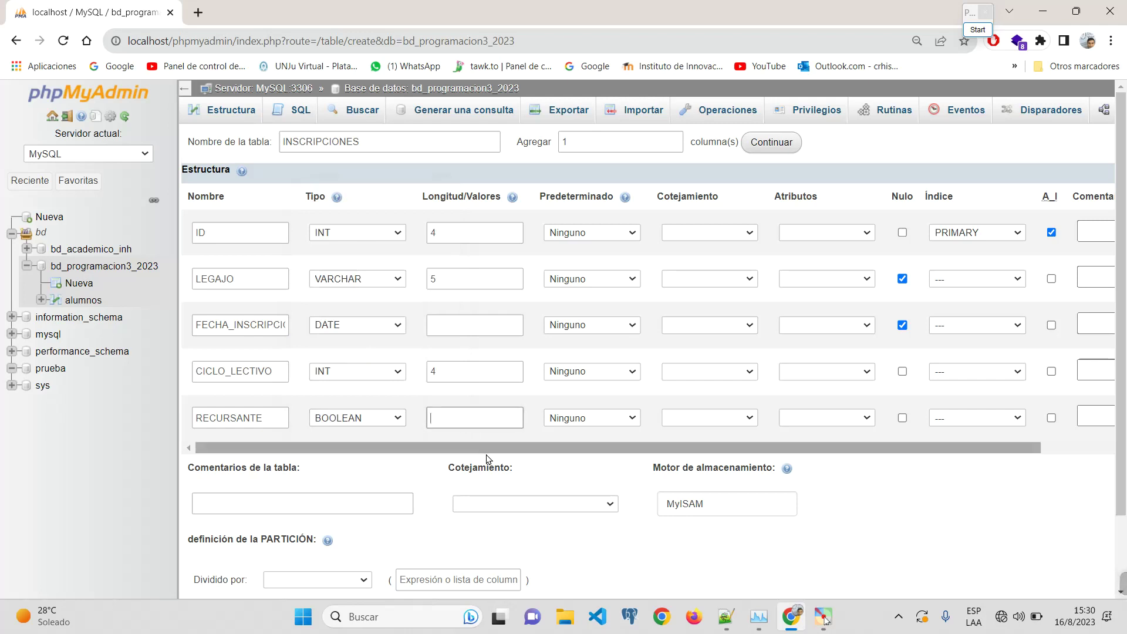
left_click(376, 421)
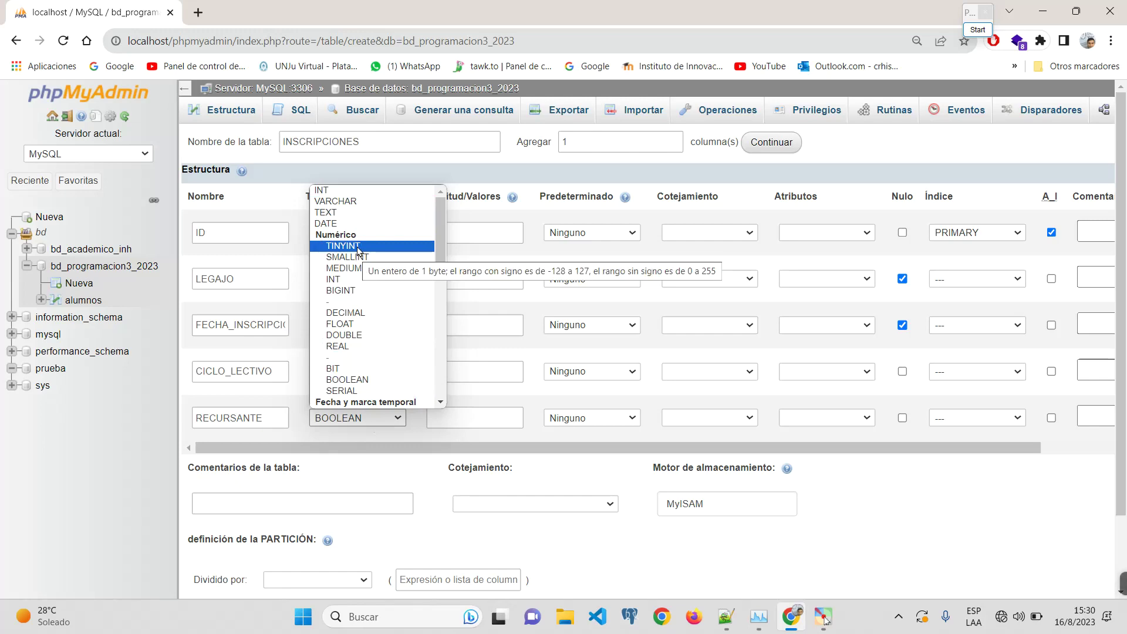
left_click(198, 13)
Step: Search Google for TINYINT, then return to the INSCRIPCIONES form
type("TINYINT")
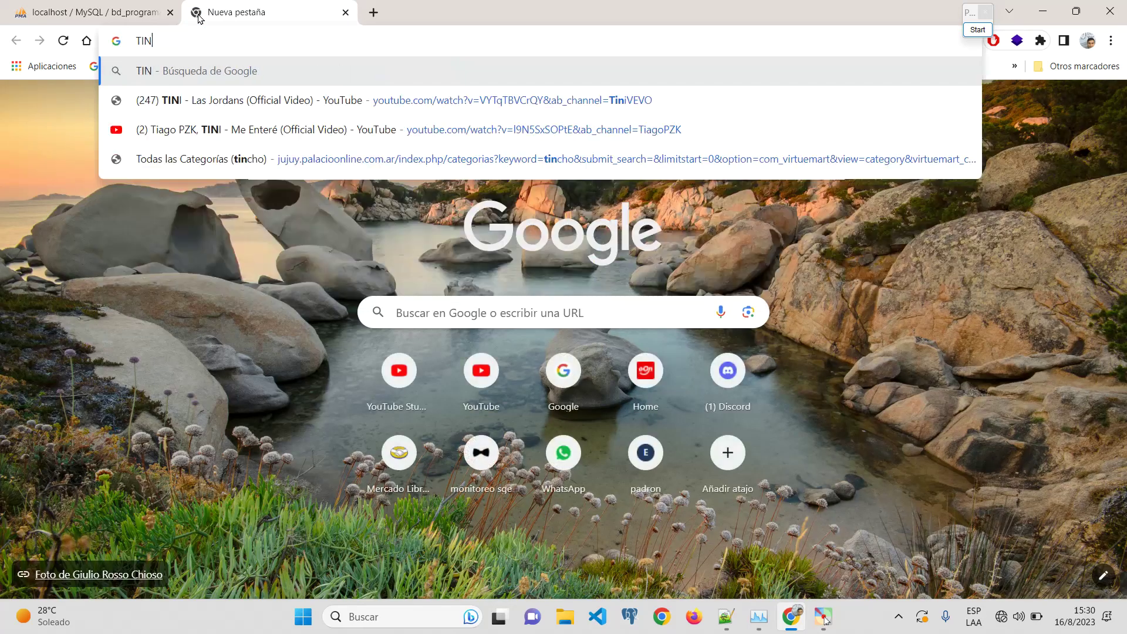
key("Return")
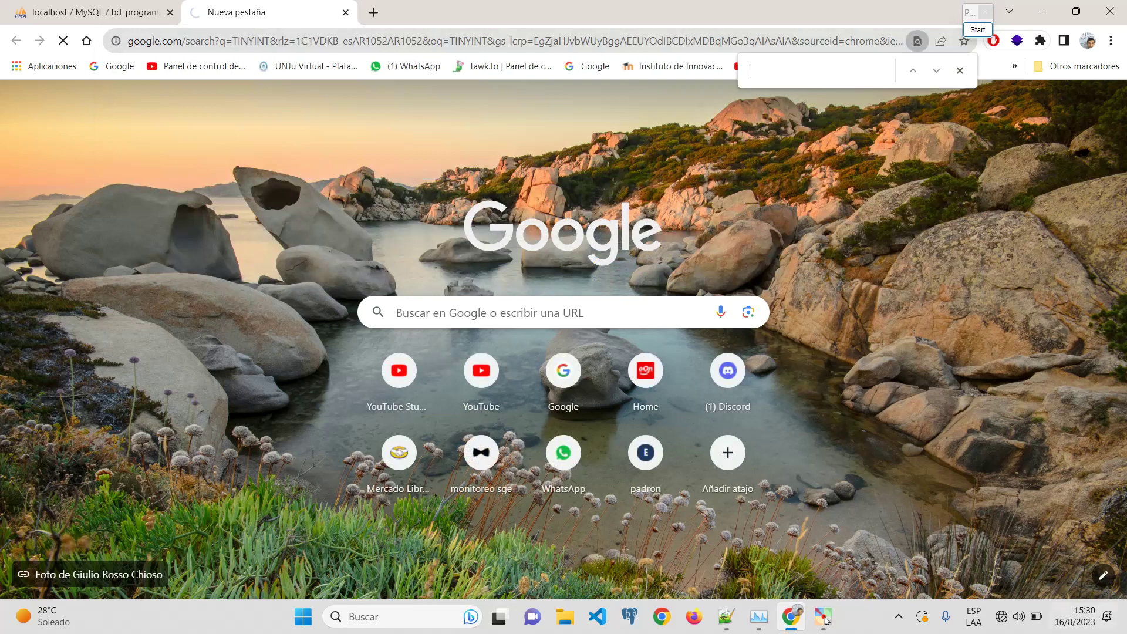
left_click(923, 588)
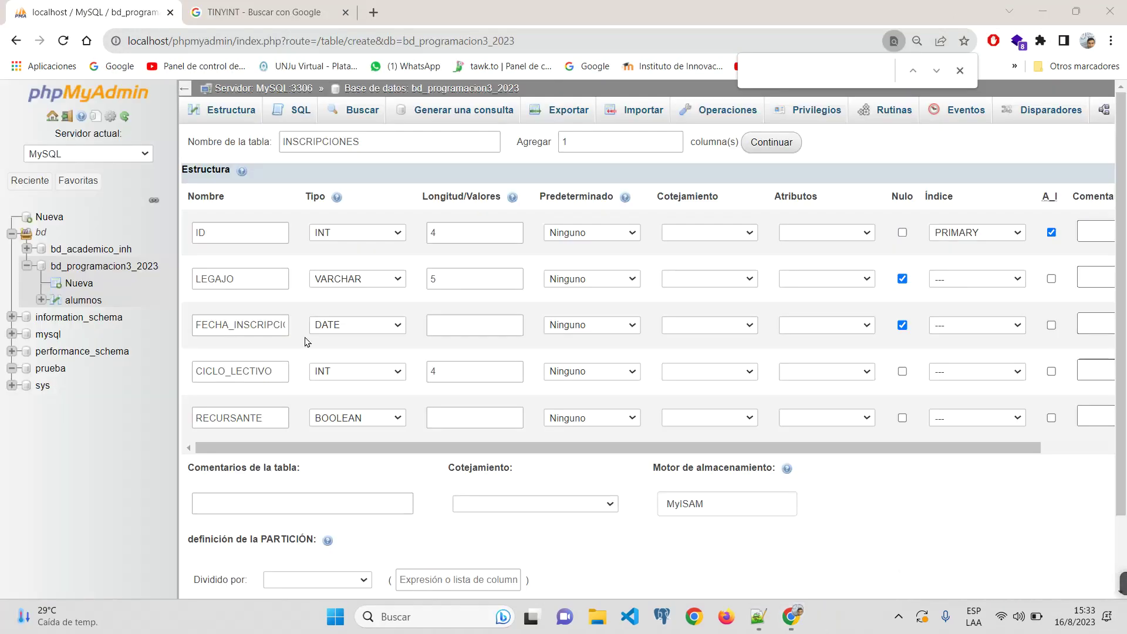
Step: Make RECURSANTE a TINYINT with a custom default value of 0
left_click(347, 420)
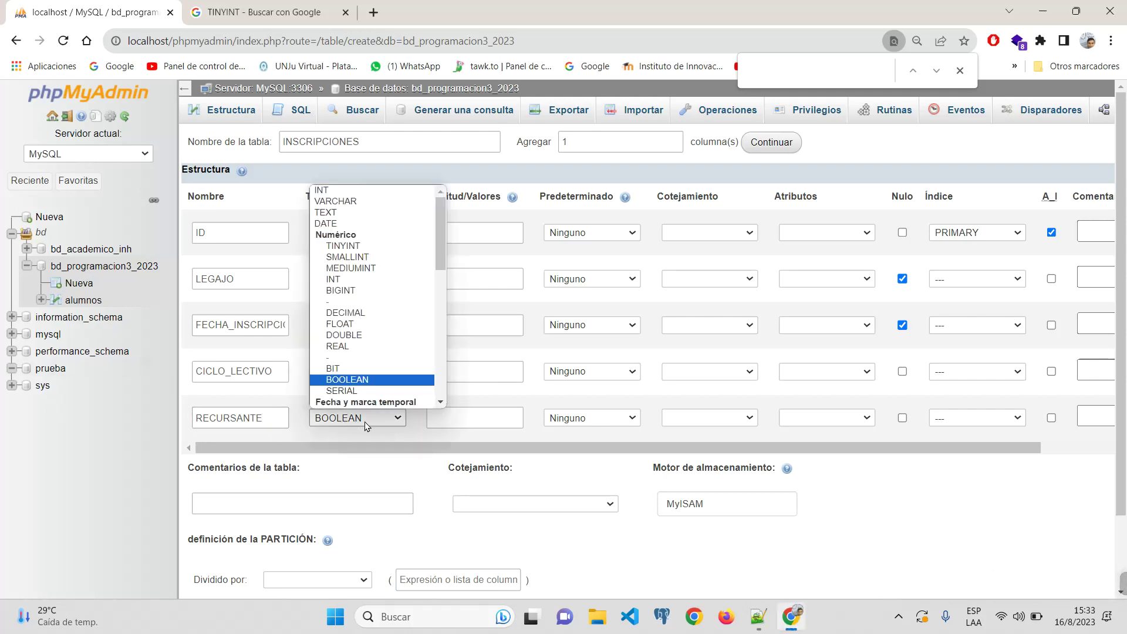
left_click(370, 380)
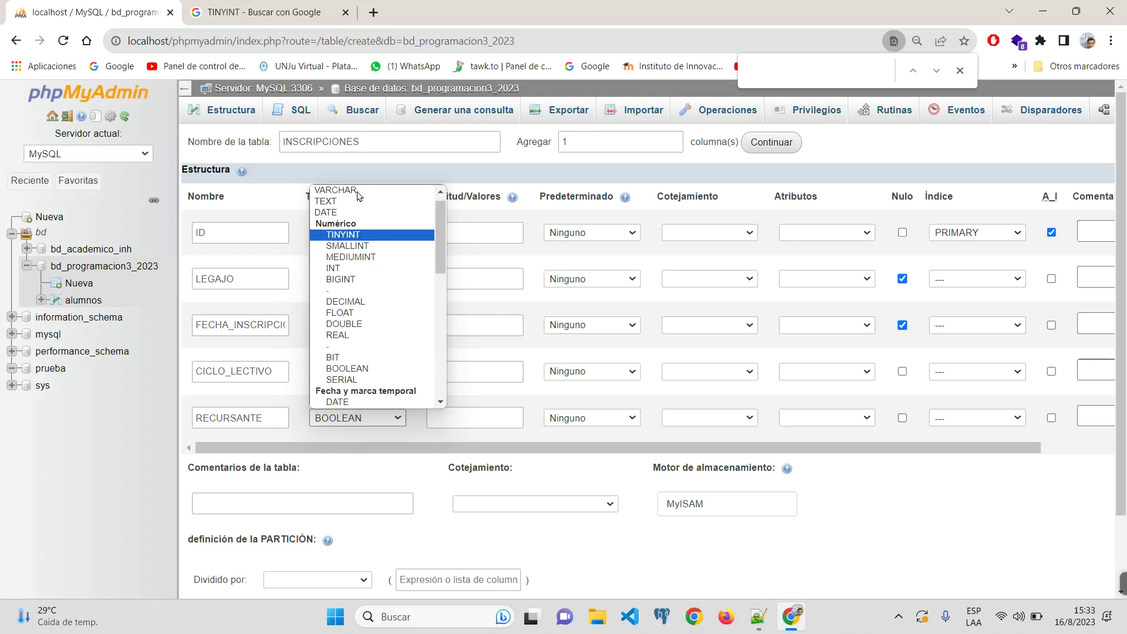
left_click(344, 245)
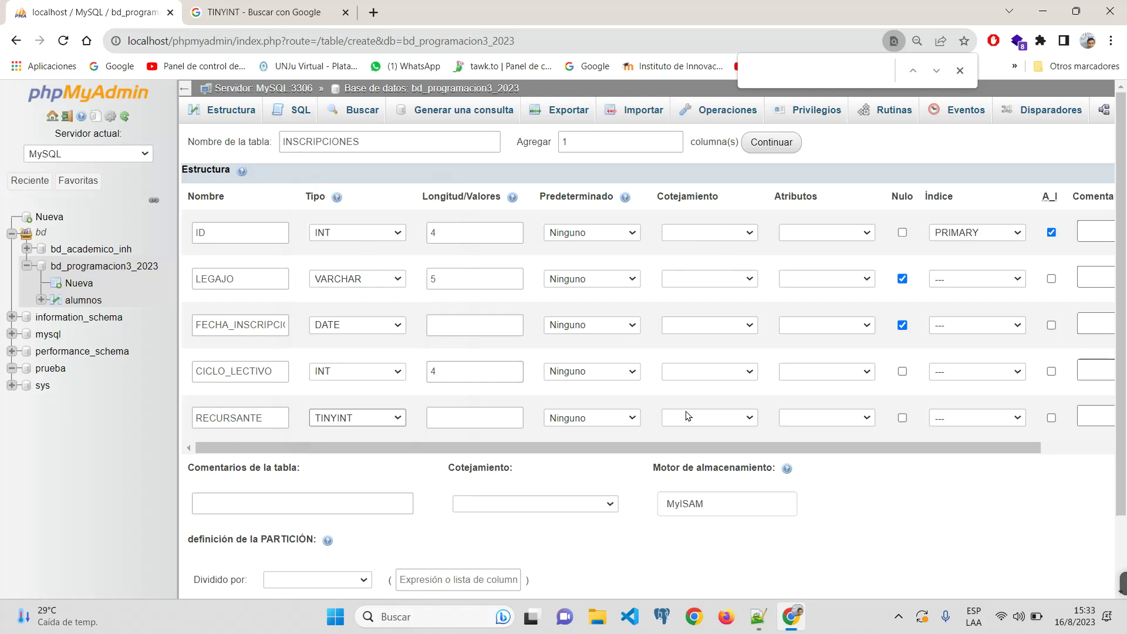
left_click(628, 418)
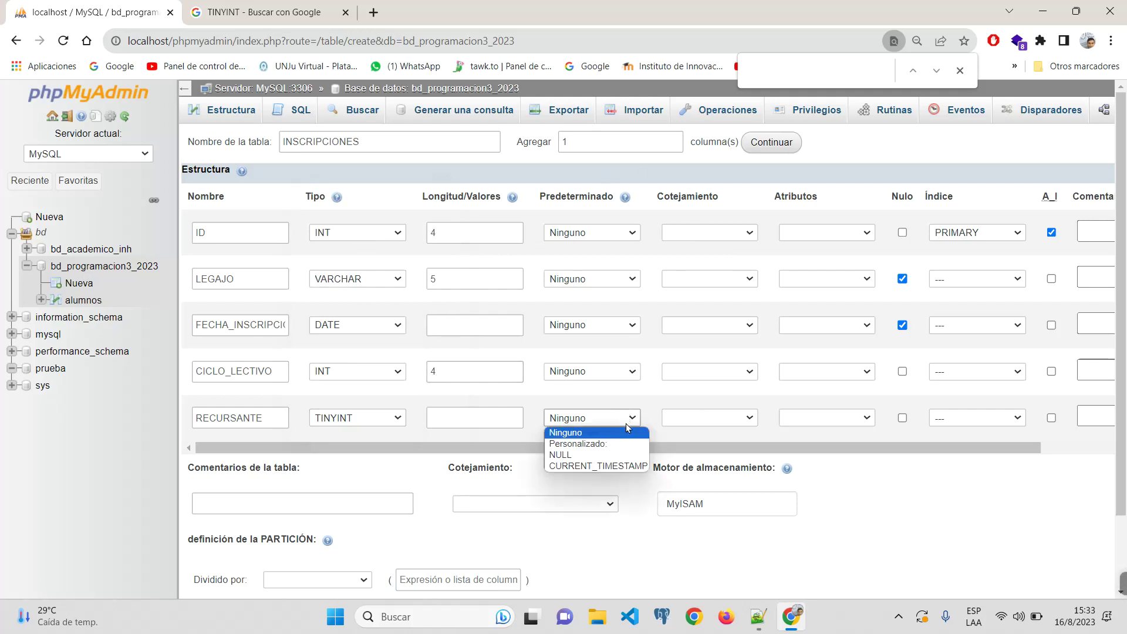
left_click(612, 445)
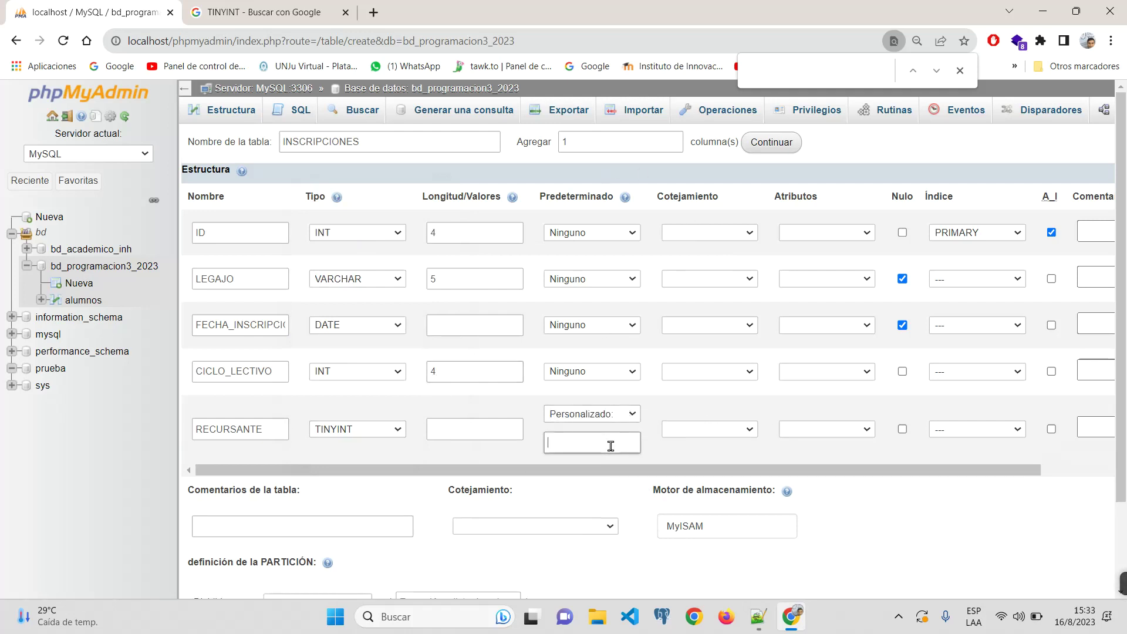
type("0")
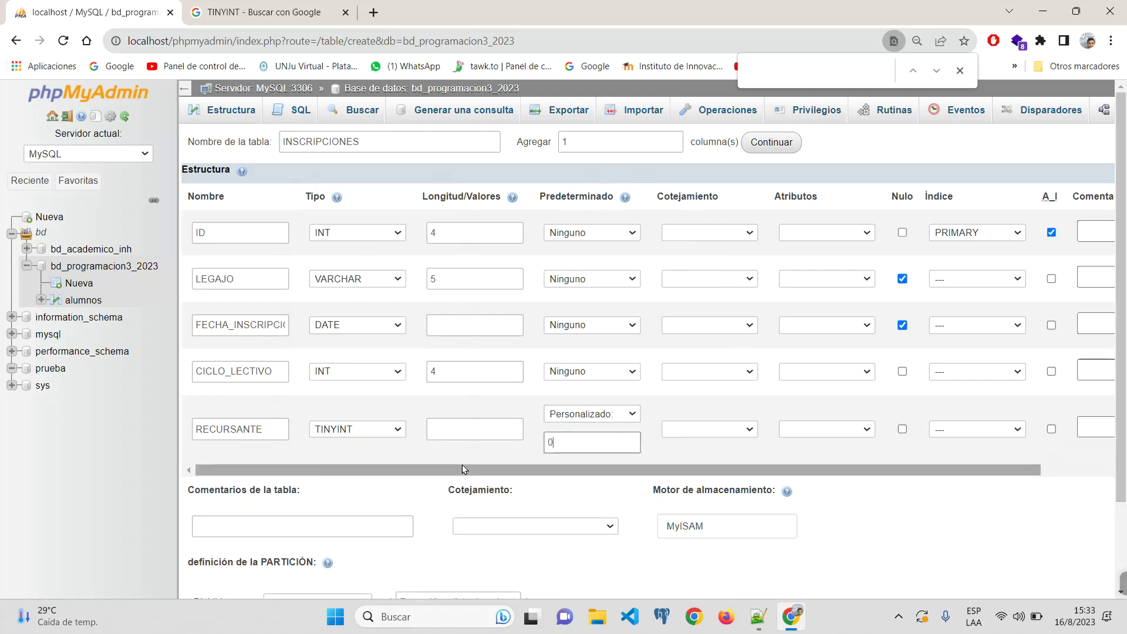
left_click(230, 427)
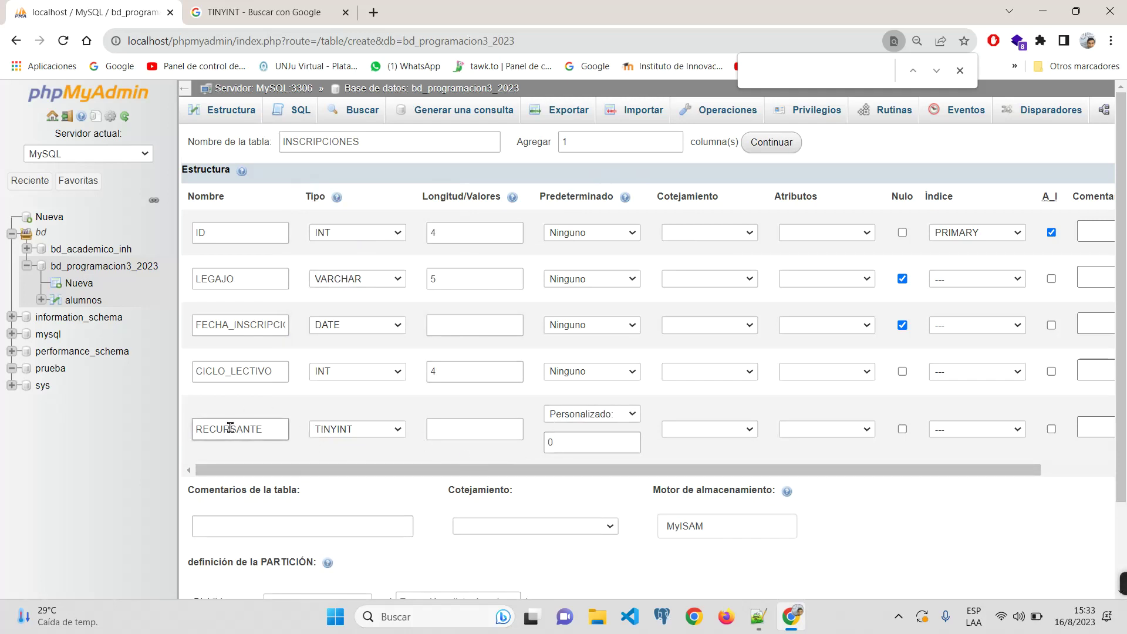
left_click_drag(270, 429, 174, 431)
left_click_drag(570, 444, 549, 443)
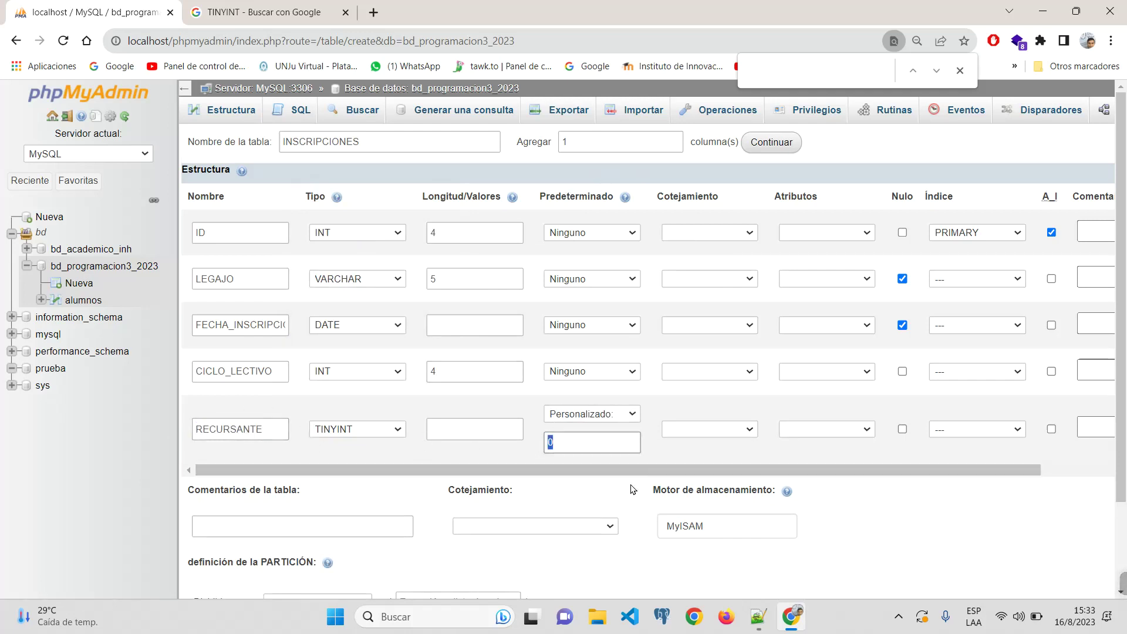
left_click(687, 453)
Step: Allow NULL in RECURSANTE and CICLO_LECTIVO and add one more column row
left_click(902, 429)
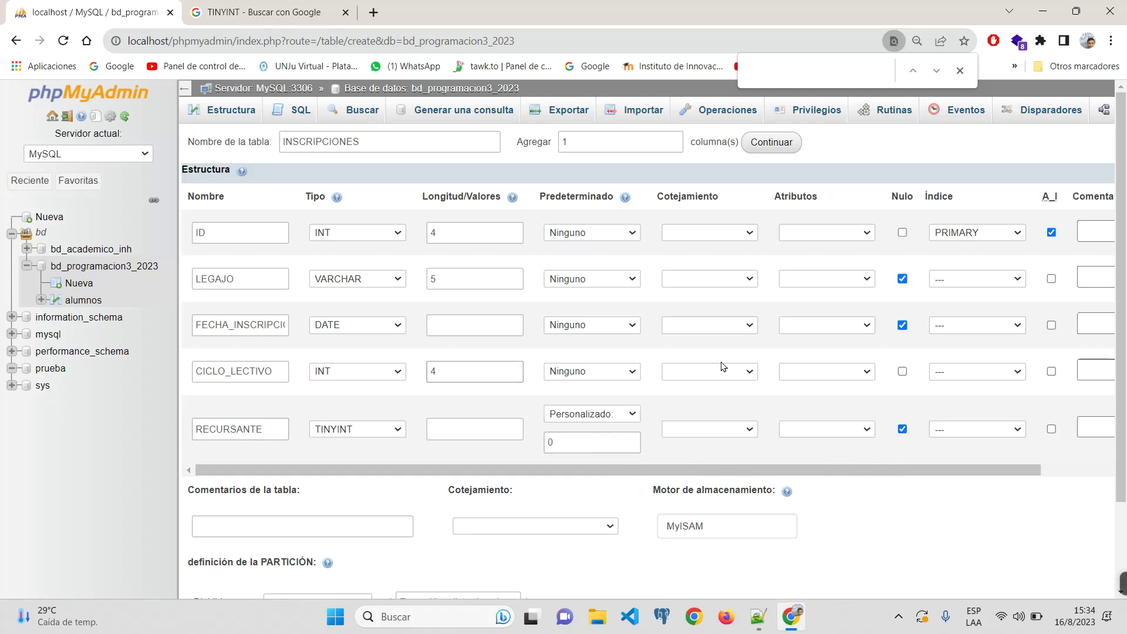
left_click(903, 371)
left_click_drag(950, 471, 200, 463)
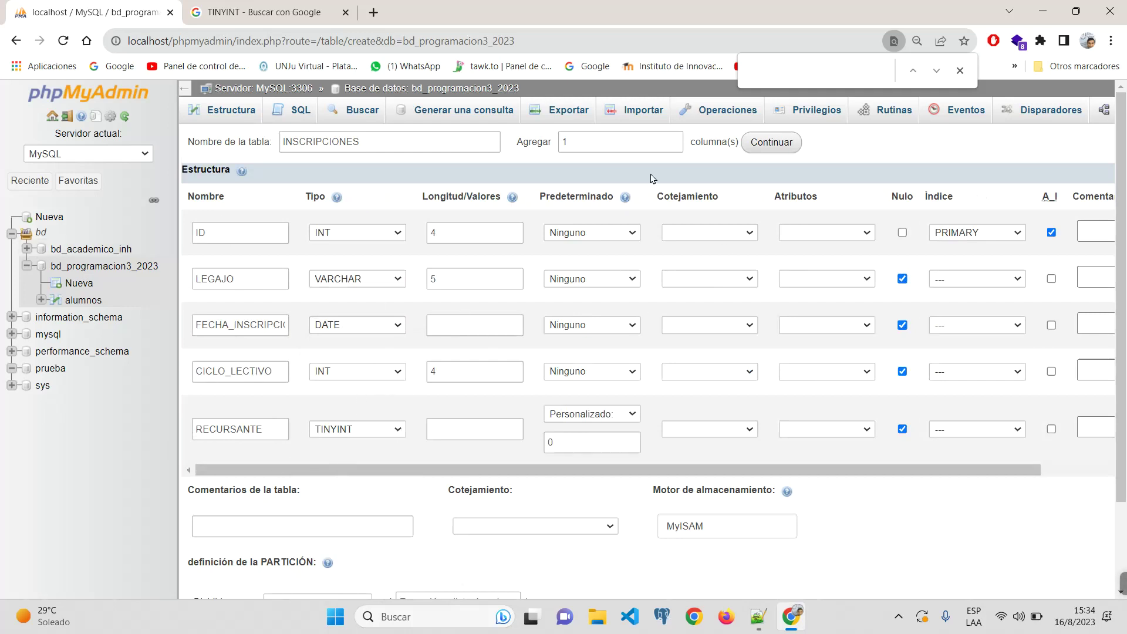
left_click(771, 142)
Step: Add a TEXT column named OBSERVACION and save the INSCRIPCIONES table
left_click(261, 485)
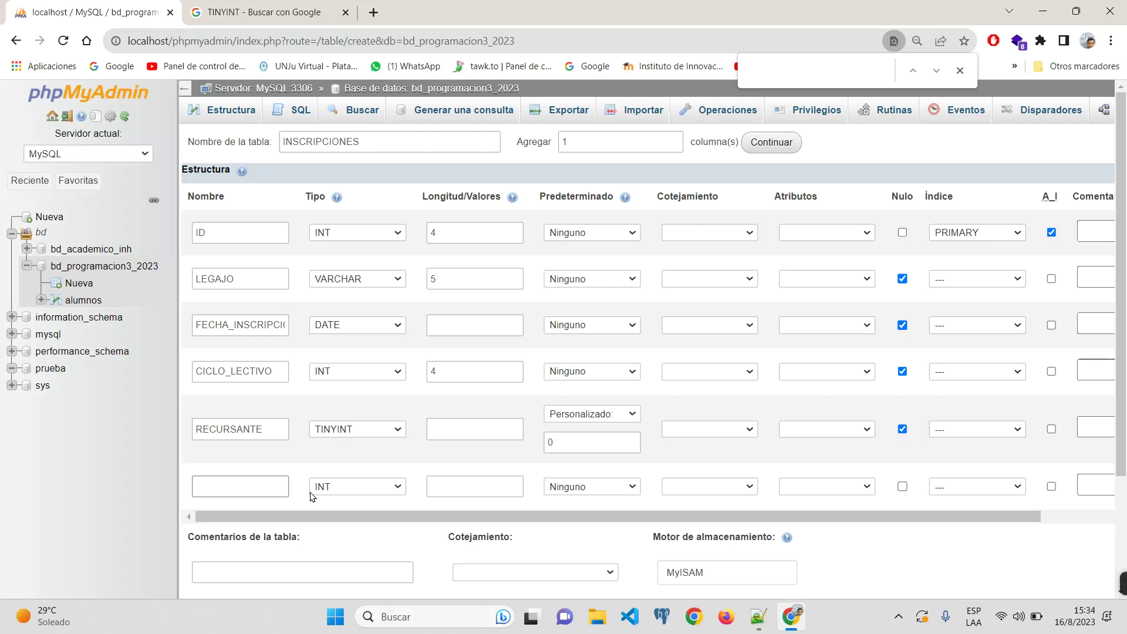
type("COMEN")
key("BackSpace")
key("BackSpace")
key("BackSpace")
type("OBSERVACION")
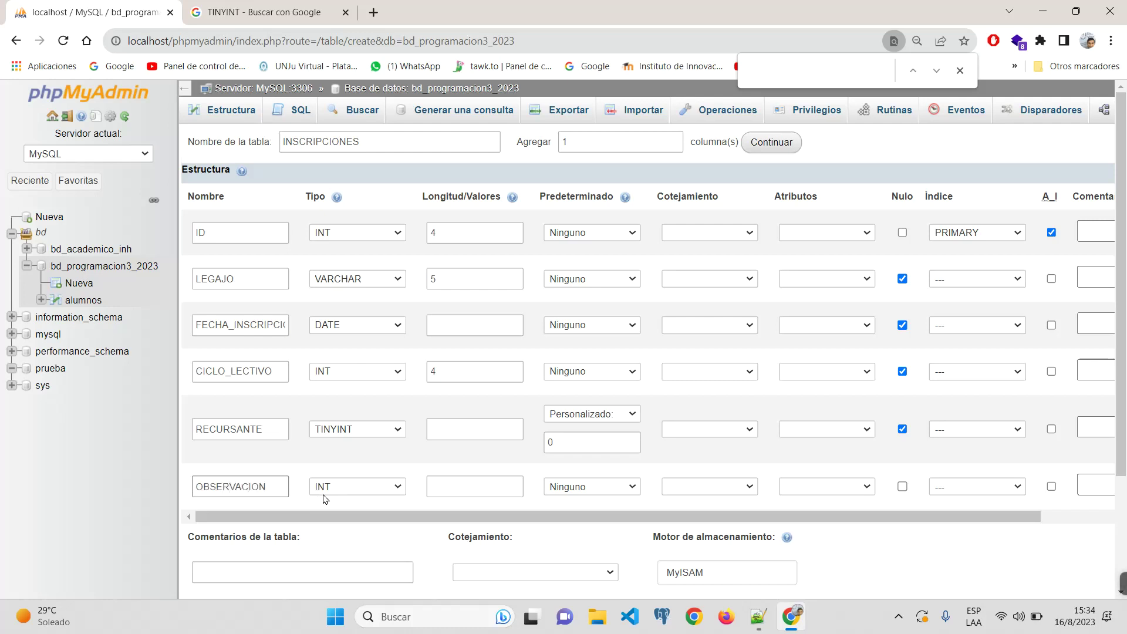
left_click(326, 500)
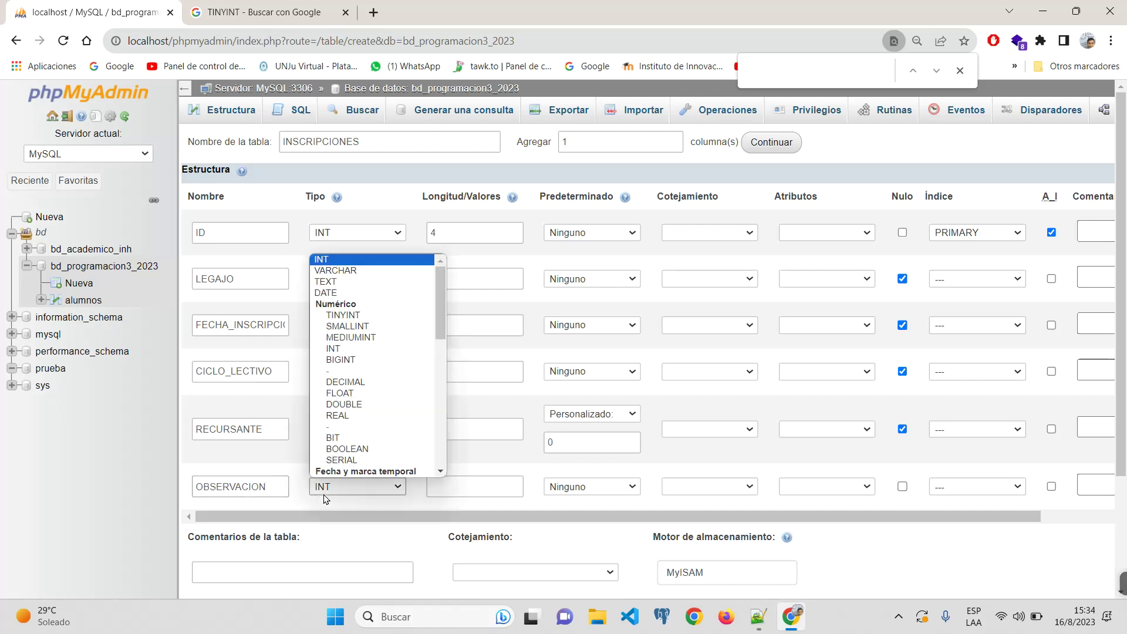
left_click(325, 281)
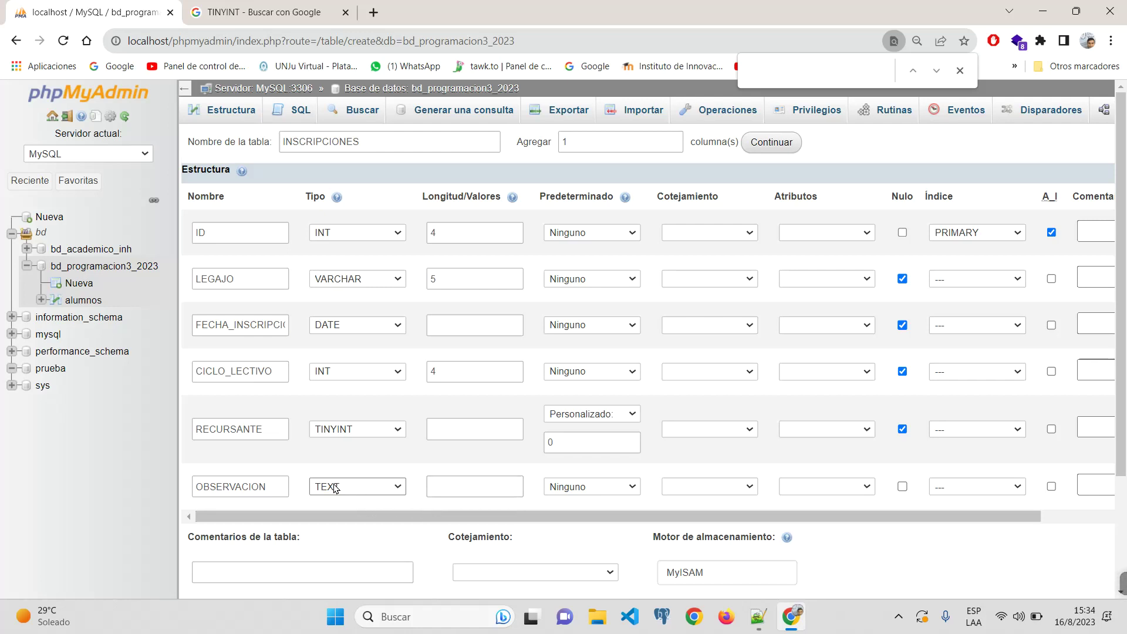
scroll(778, 531, "down", 3)
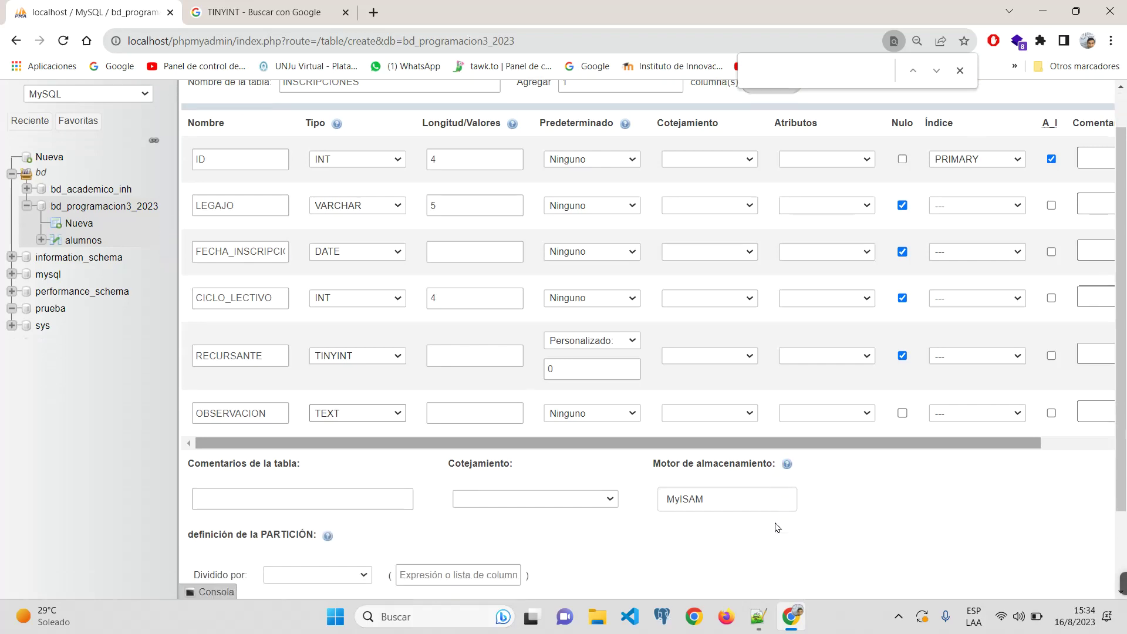
scroll(777, 527, "down", 2)
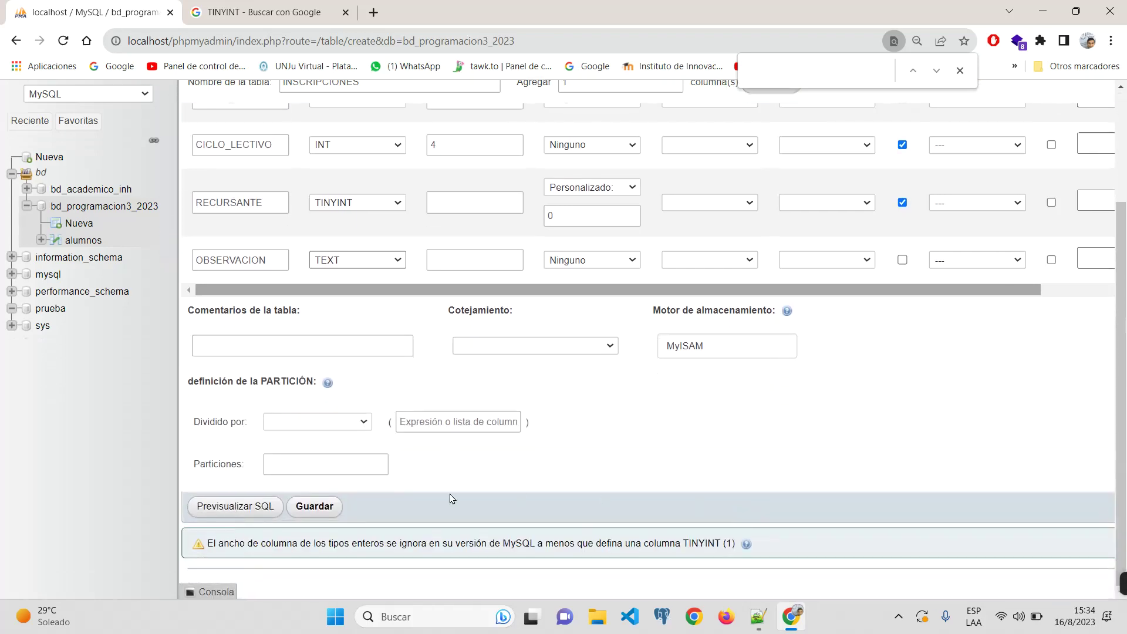
left_click(311, 508)
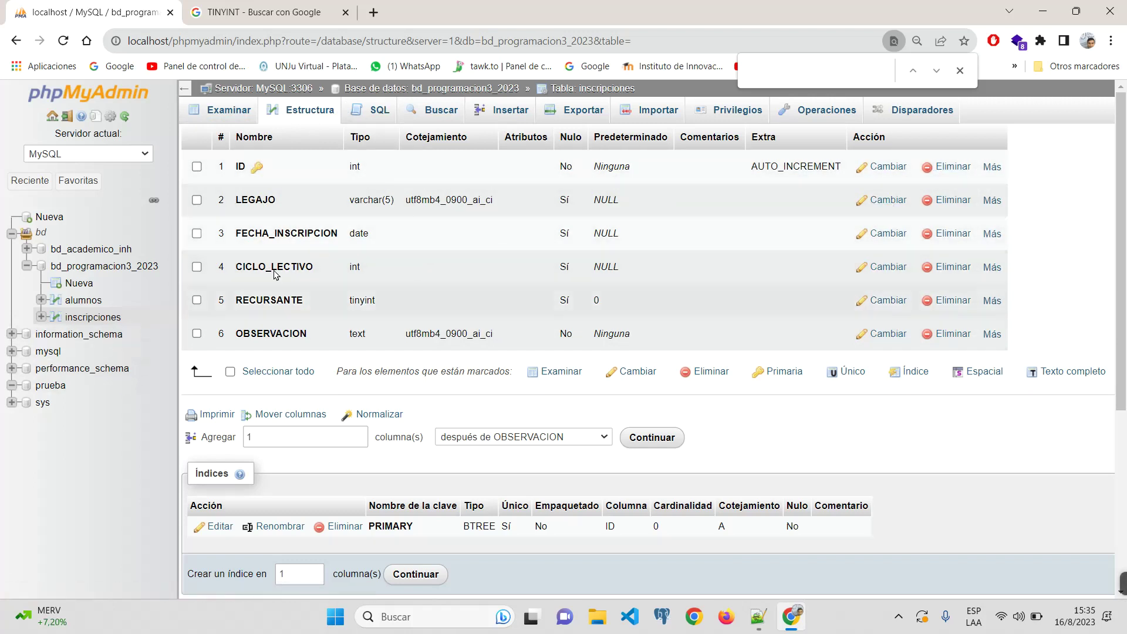
Step: Select bd_programacion3_2023 in the navigation tree to show its alumnos and inscripciones tables
left_click(92, 268)
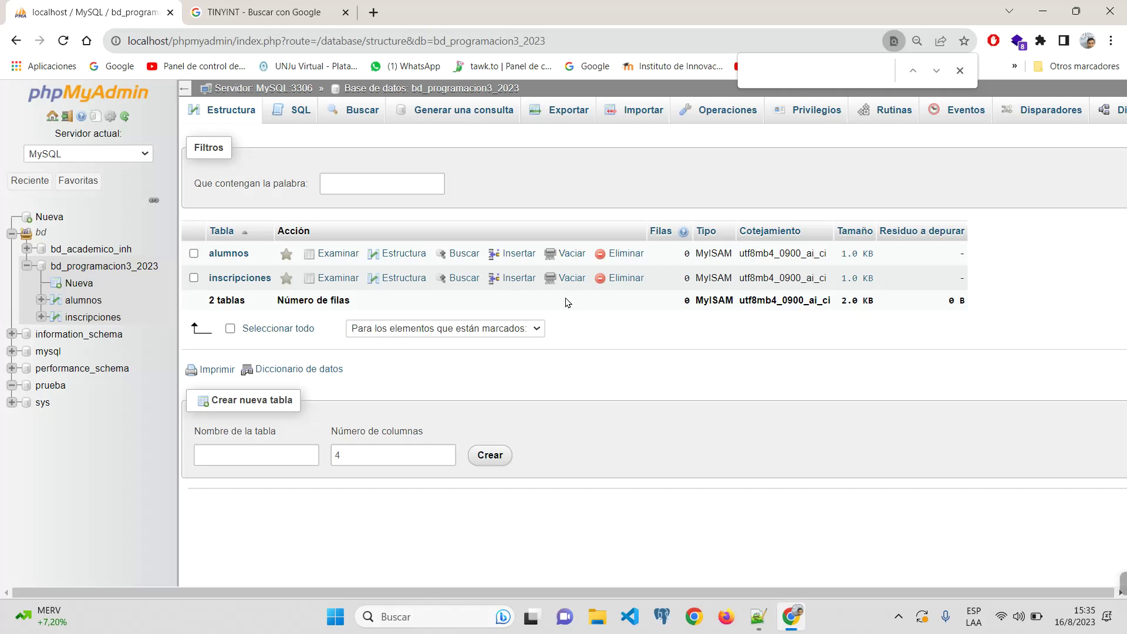
Step: Launch Pointofix from the Windows search
key("Escape")
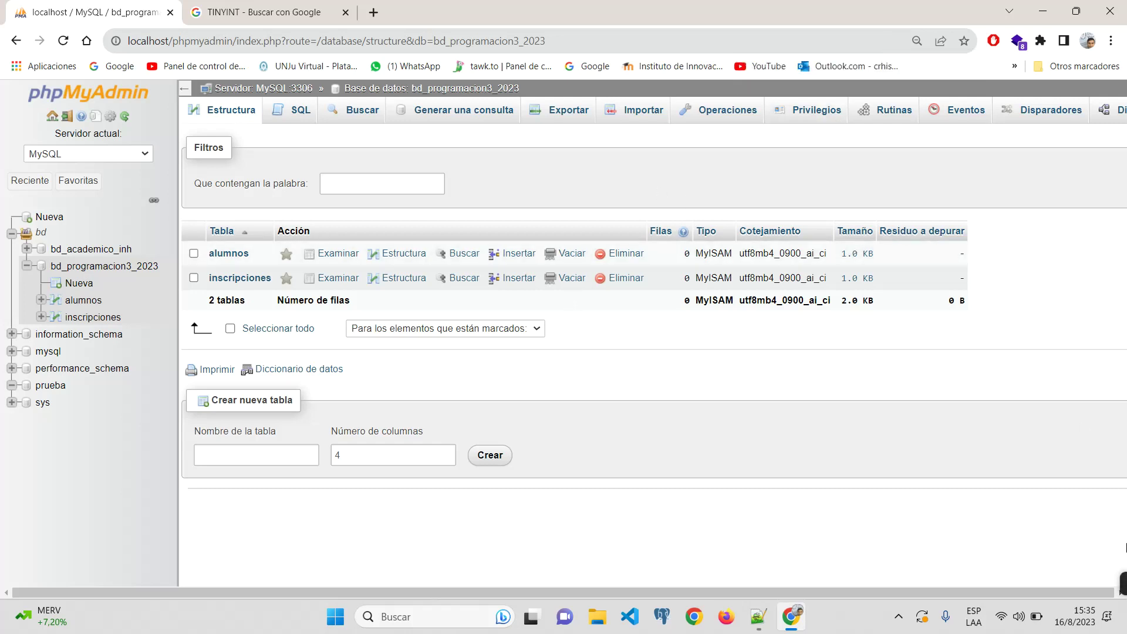
left_click(405, 615)
type("point")
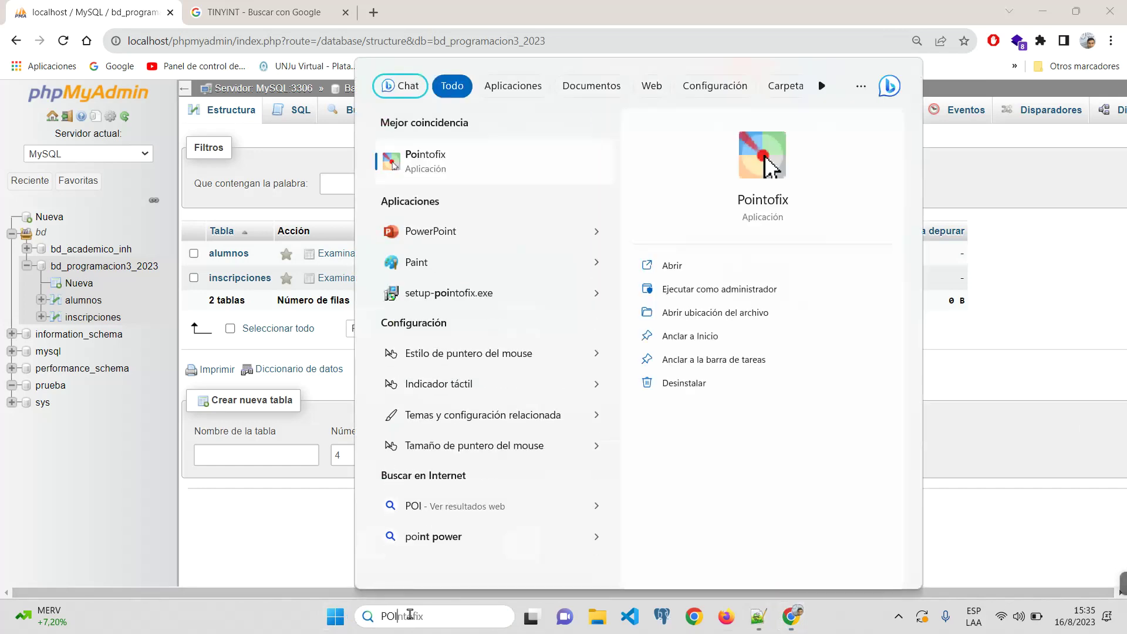
key("Return")
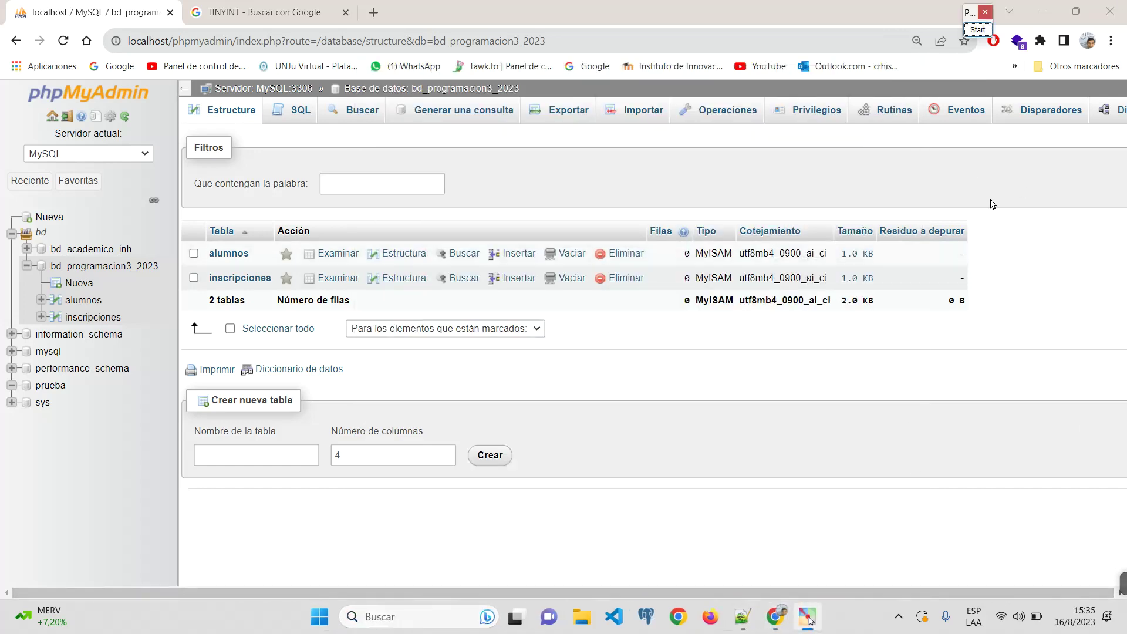
Step: Mark alumnos with 1 and inscripciones with N, clear the sketch, then browse the empty inscripciones
left_click(978, 29)
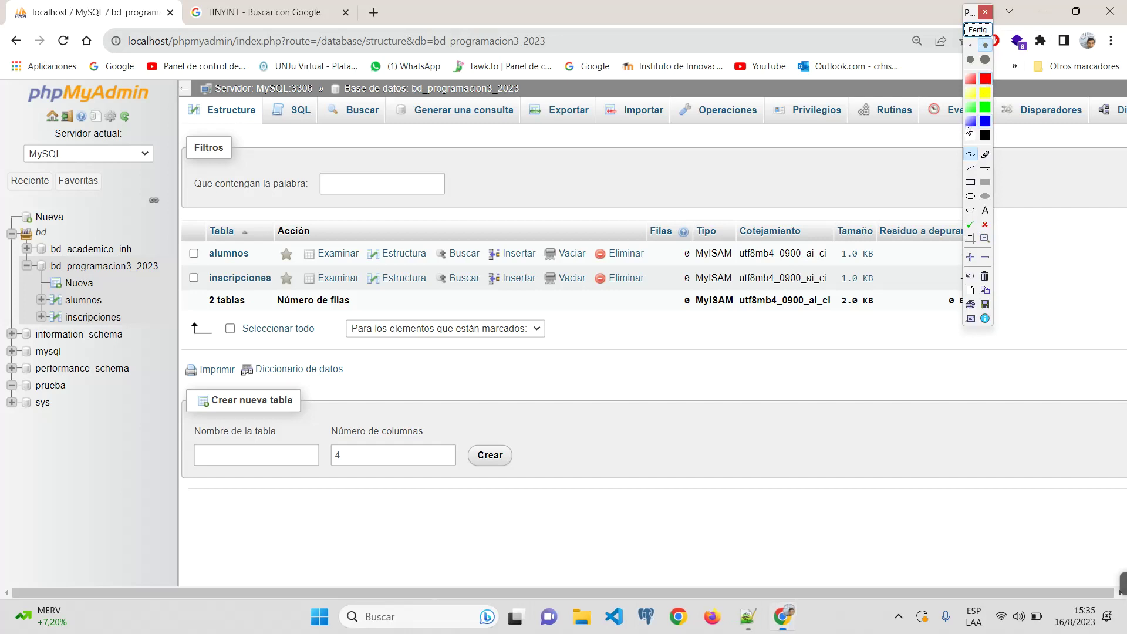
left_click_drag(260, 242, 280, 256)
mouse_move(290, 295)
left_mouse_down()
mouse_move(289, 271)
mouse_move(310, 262)
mouse_move(197, 259)
mouse_move(296, 226)
mouse_move(387, 269)
mouse_move(341, 289)
mouse_move(367, 290)
left_mouse_up()
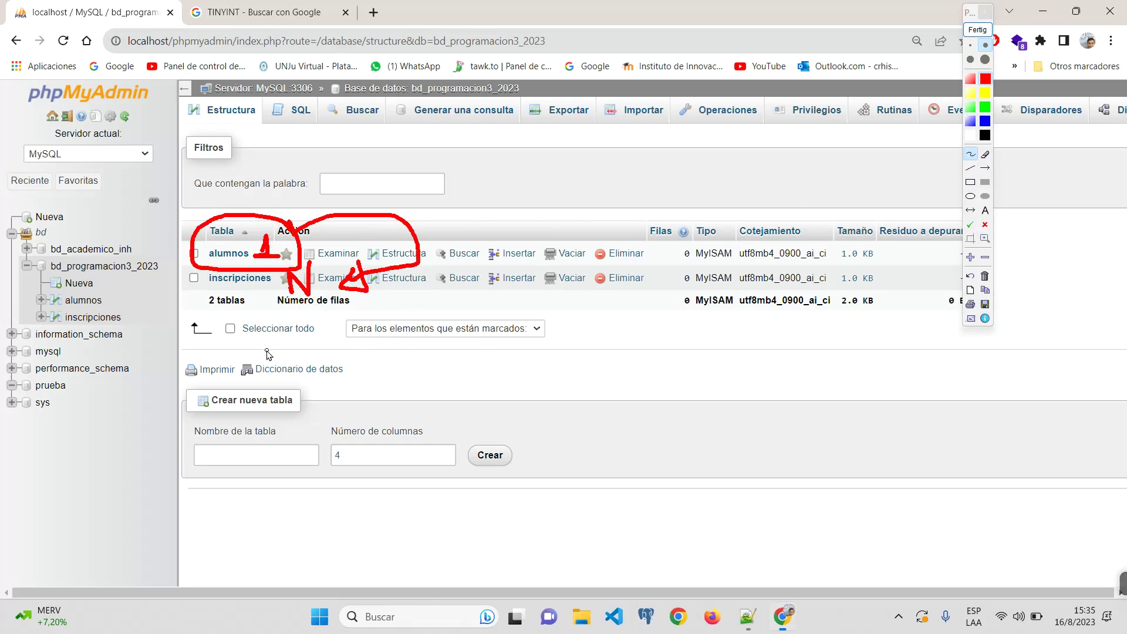
left_click(978, 29)
left_click(241, 278)
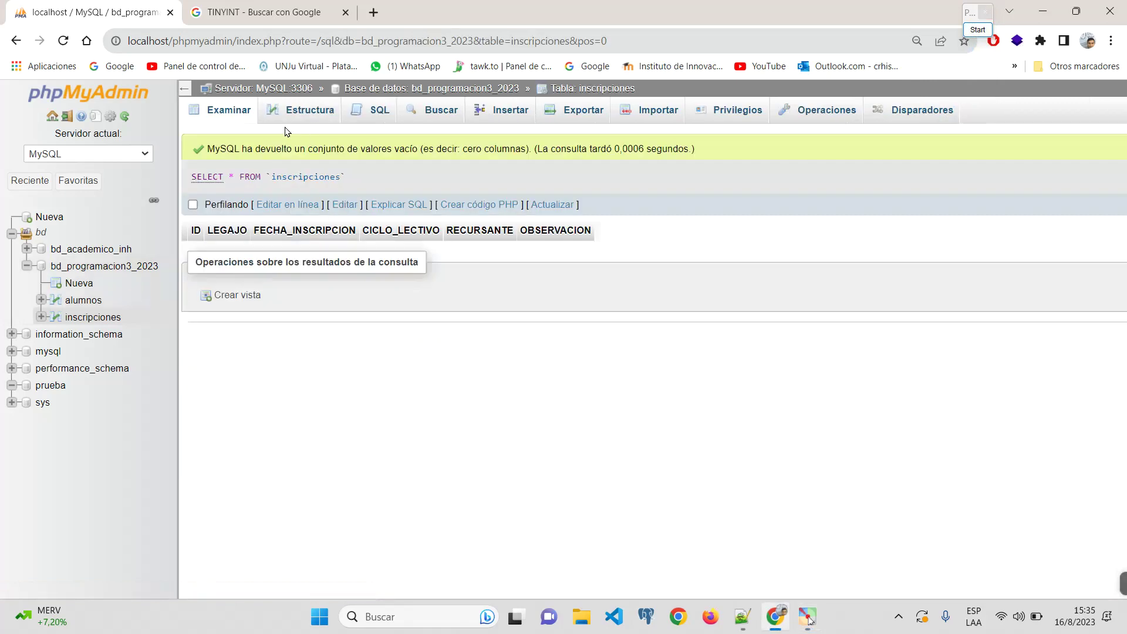
Step: In the inscripciones structure, add 1 column positioned after ID and open its form
left_click(298, 112)
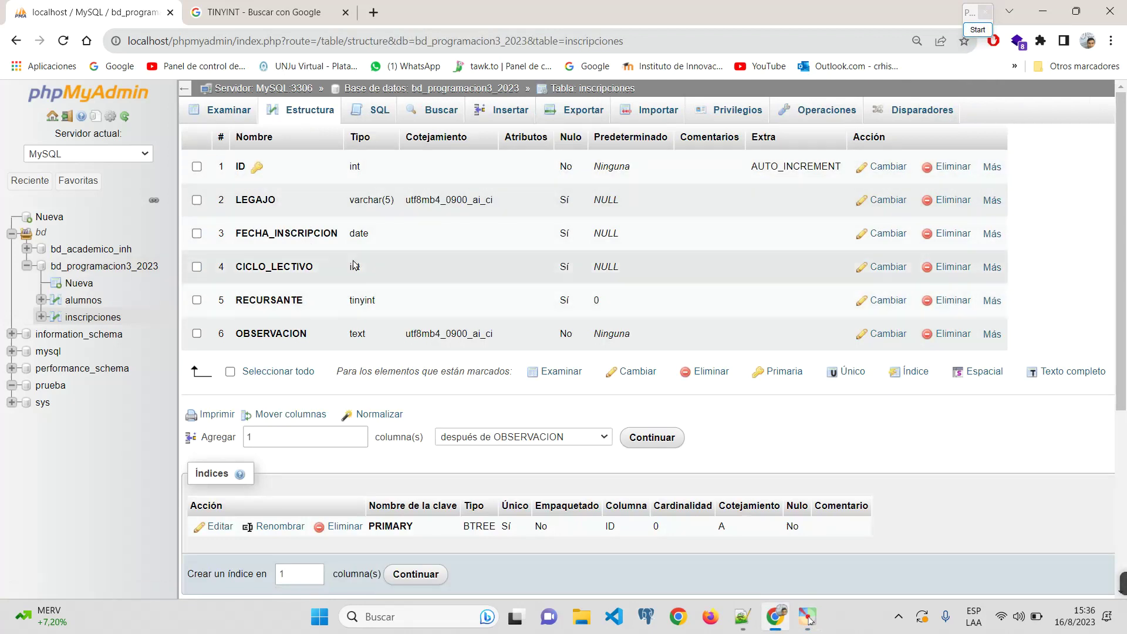
double_click(317, 446)
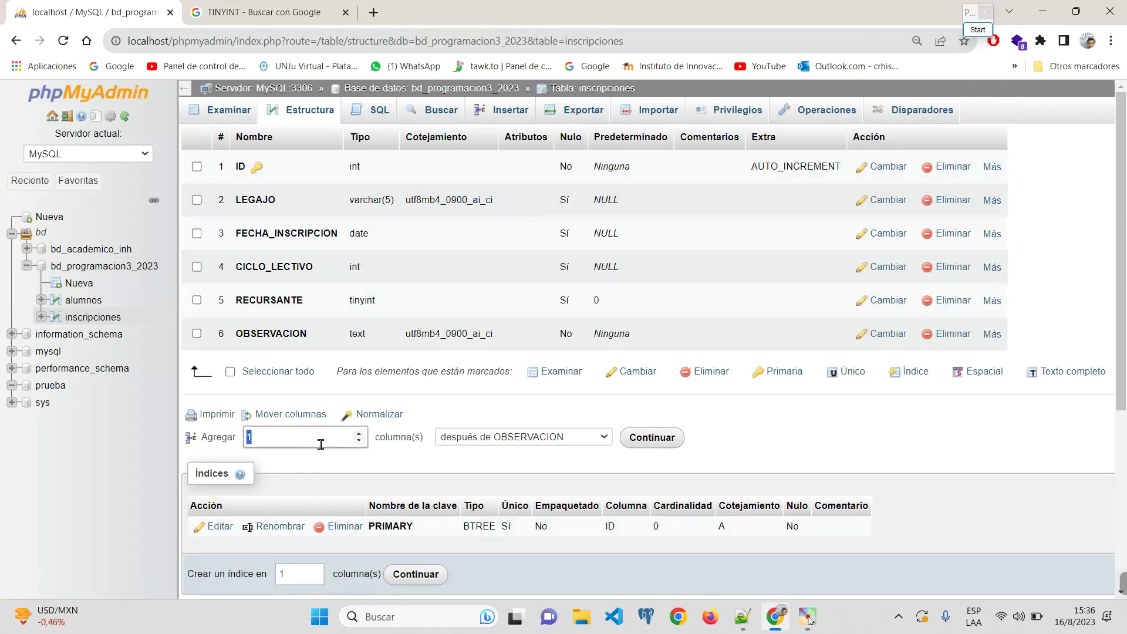
left_click(556, 441)
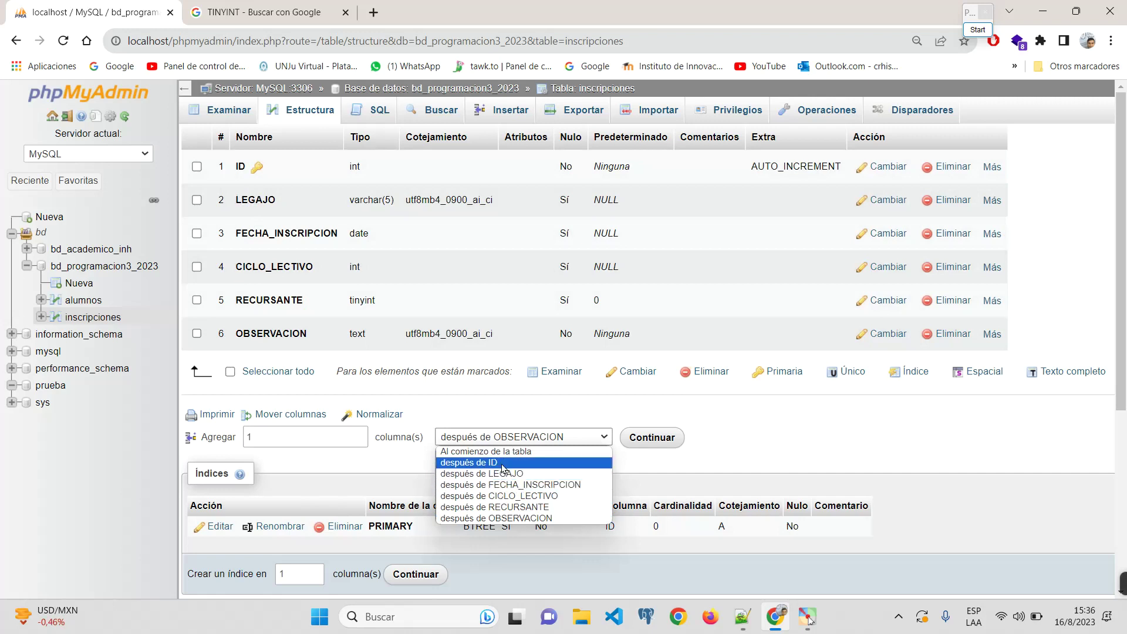
key("Escape")
left_click(515, 444)
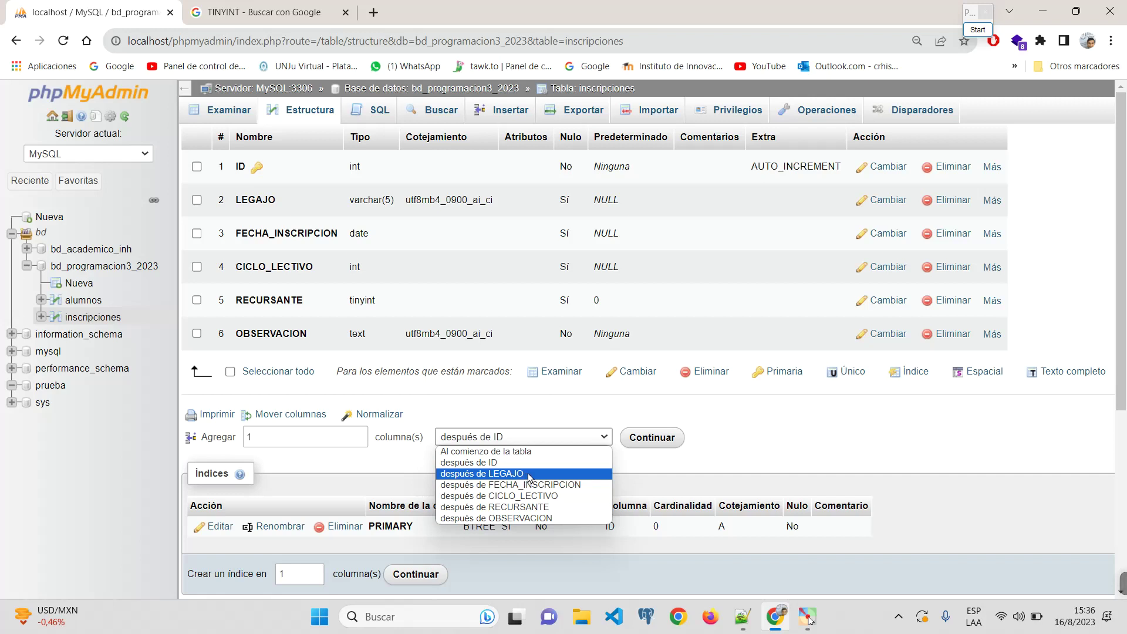
left_click(530, 468)
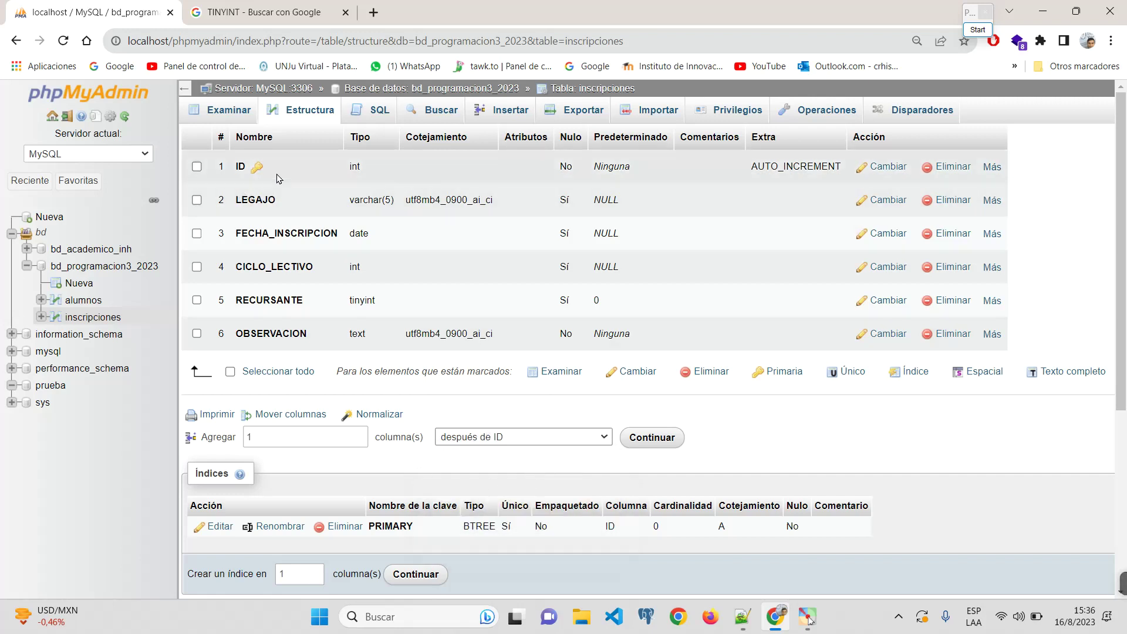
left_click(625, 434)
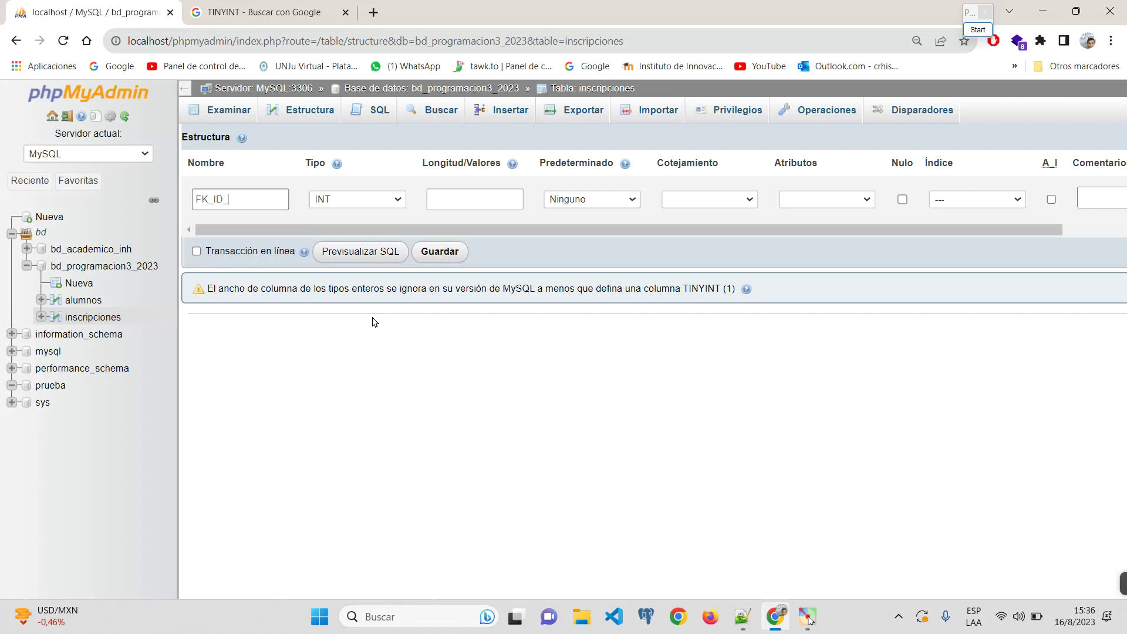
Step: Save FK_ID_ as an INT NOT NULL column after ID, then drop it and confirm
key("Return")
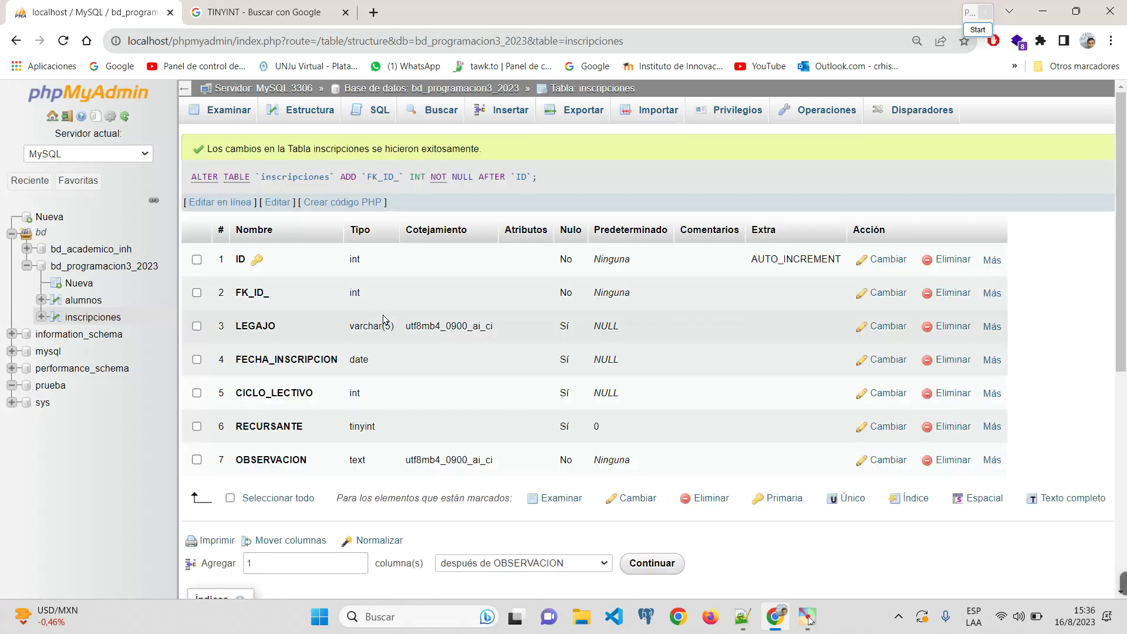
scroll(376, 323, "down", 2)
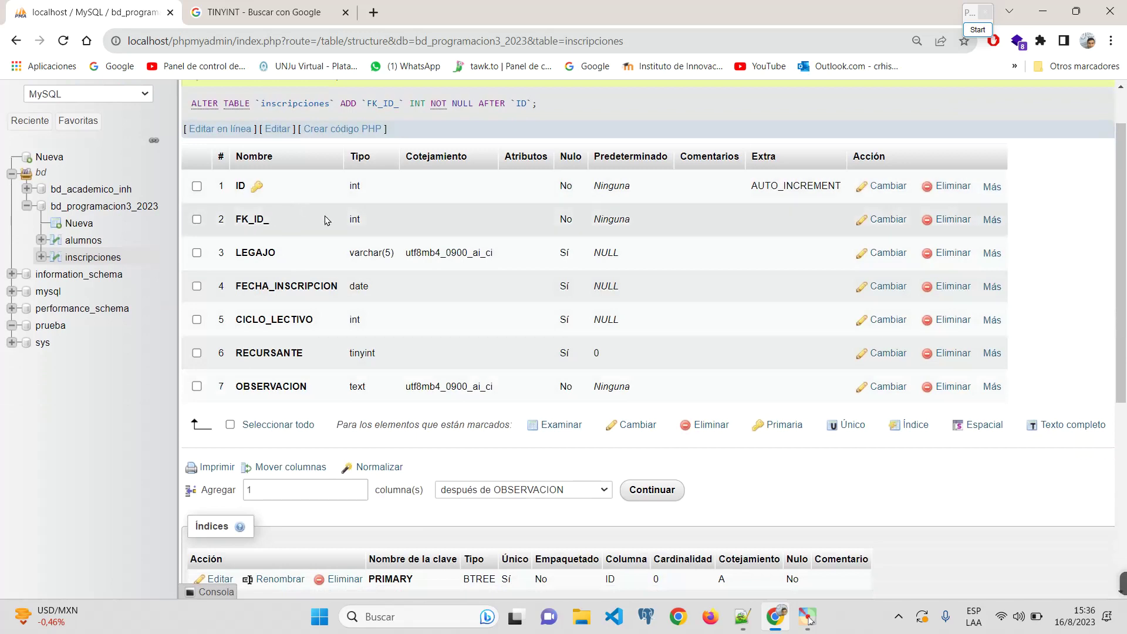
left_click(941, 222)
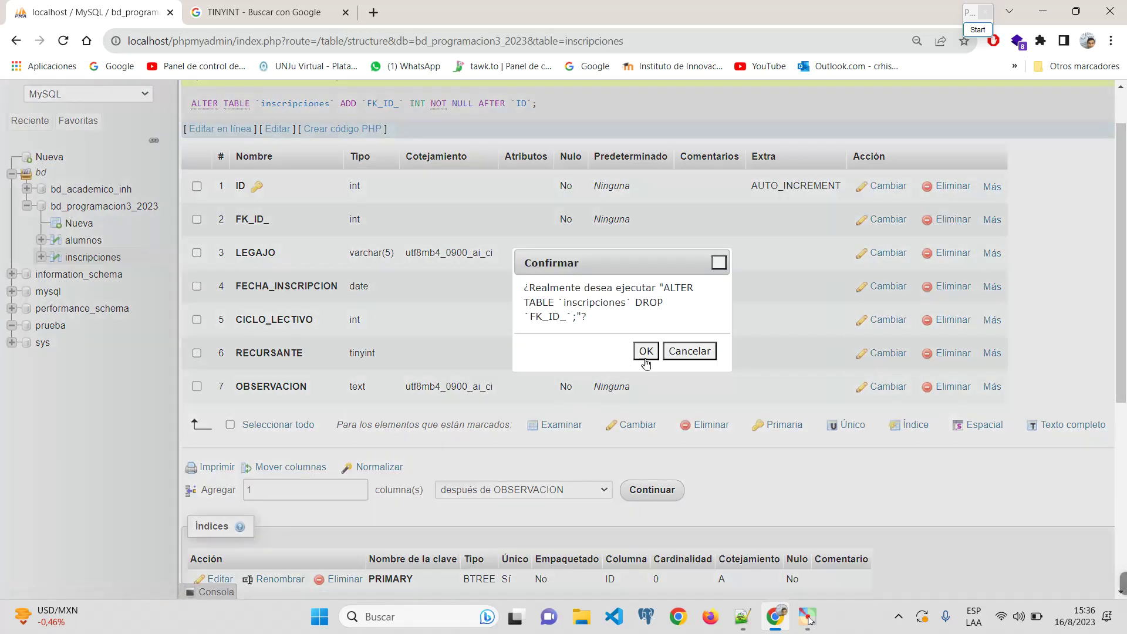
left_click(645, 352)
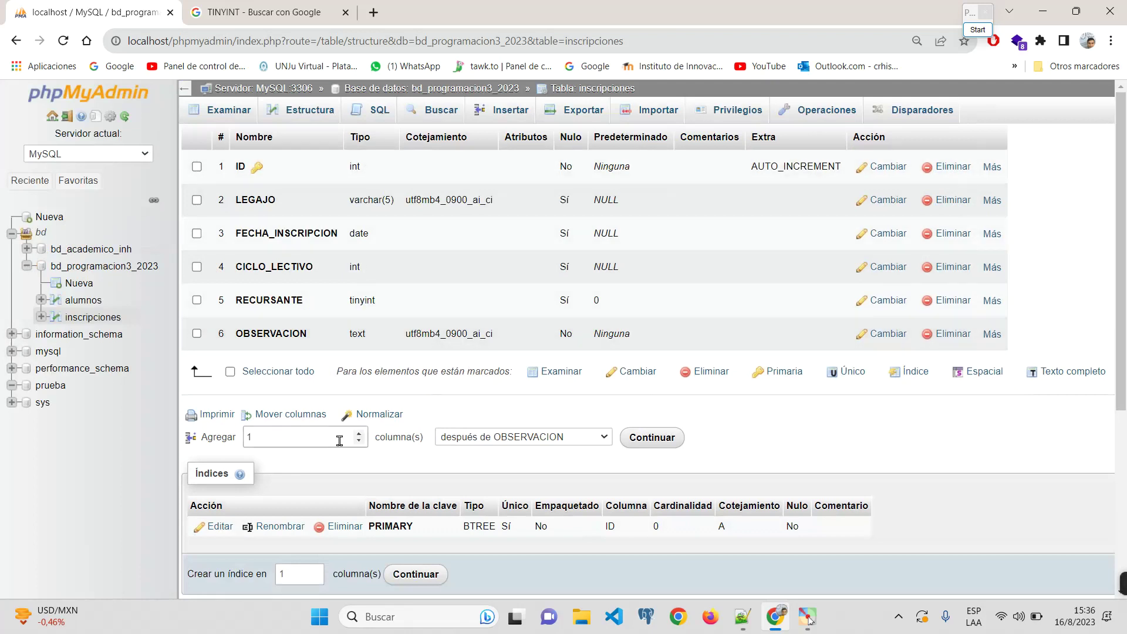
Step: Add one new column to inscripciones, positioned after ID
left_click(545, 440)
left_click(530, 474)
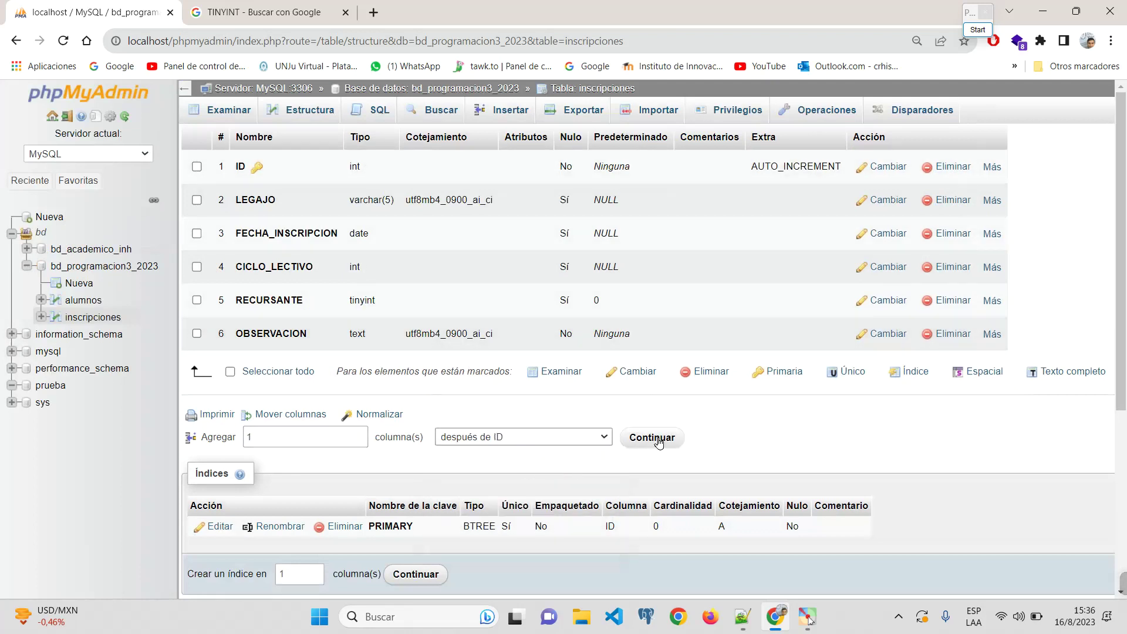
left_click(650, 437)
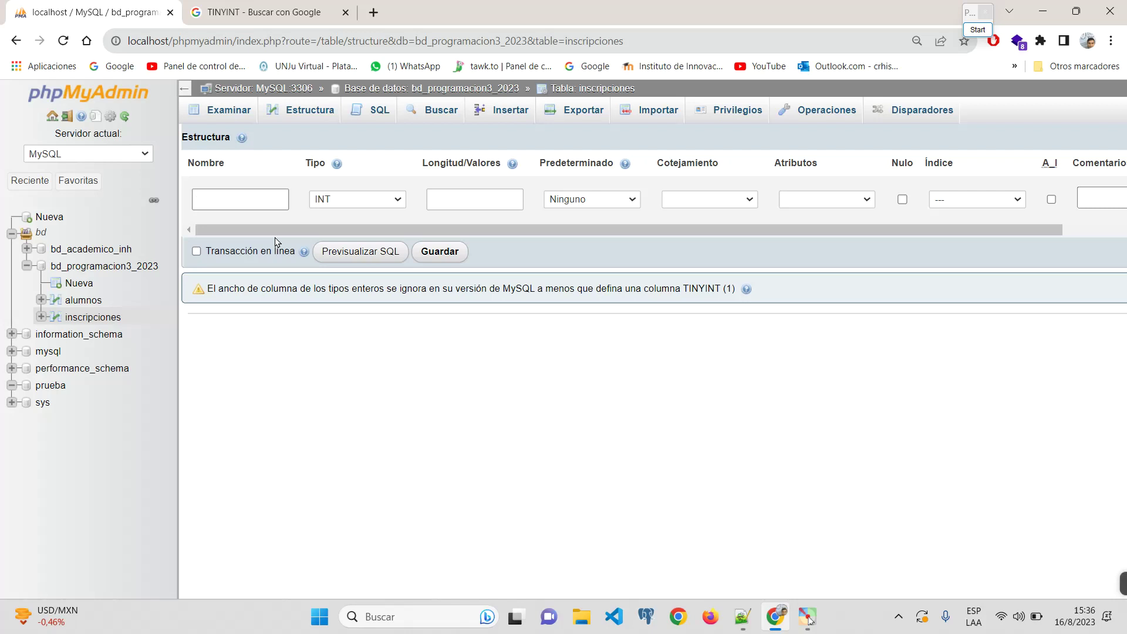
Step: Define the new column as id_alu, type INT, length 4
key("Caps_Lock")
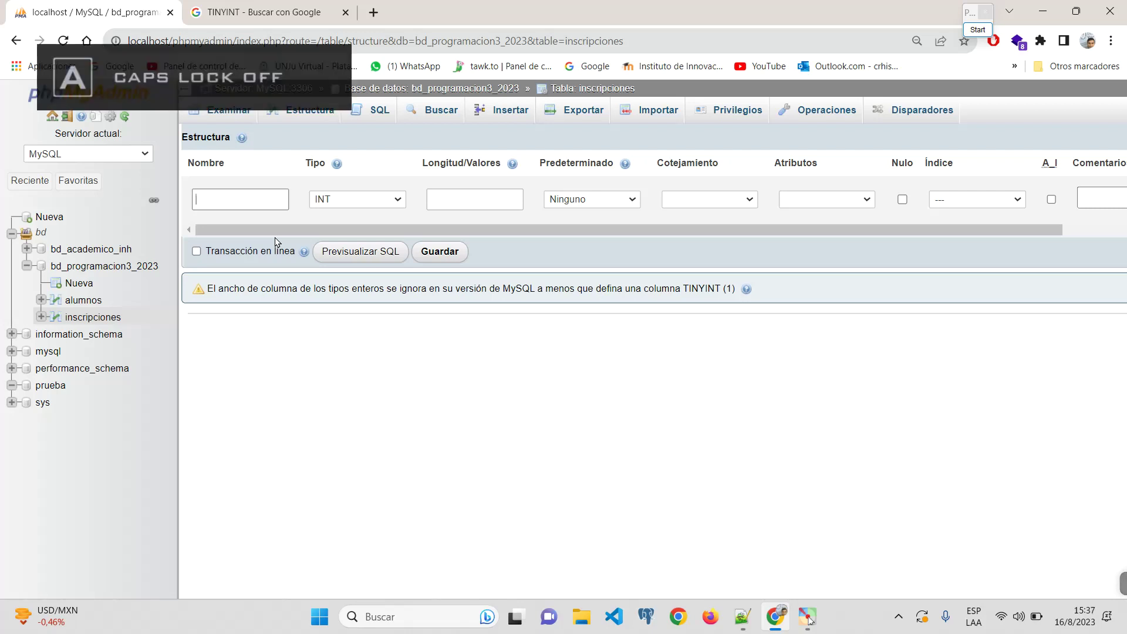
type("id-")
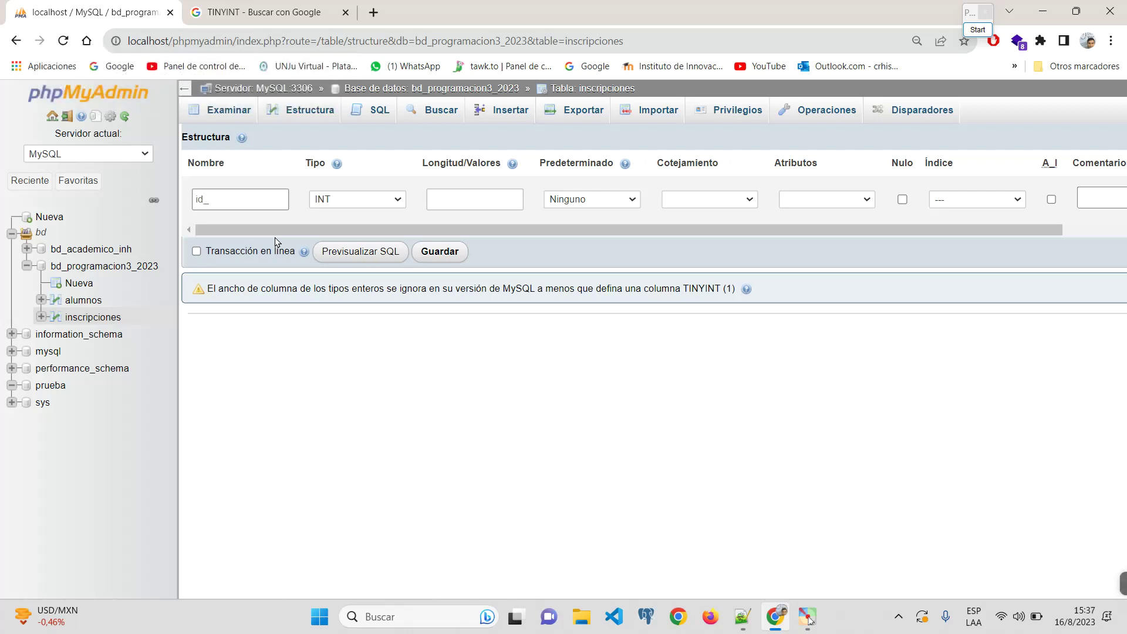
type("alu")
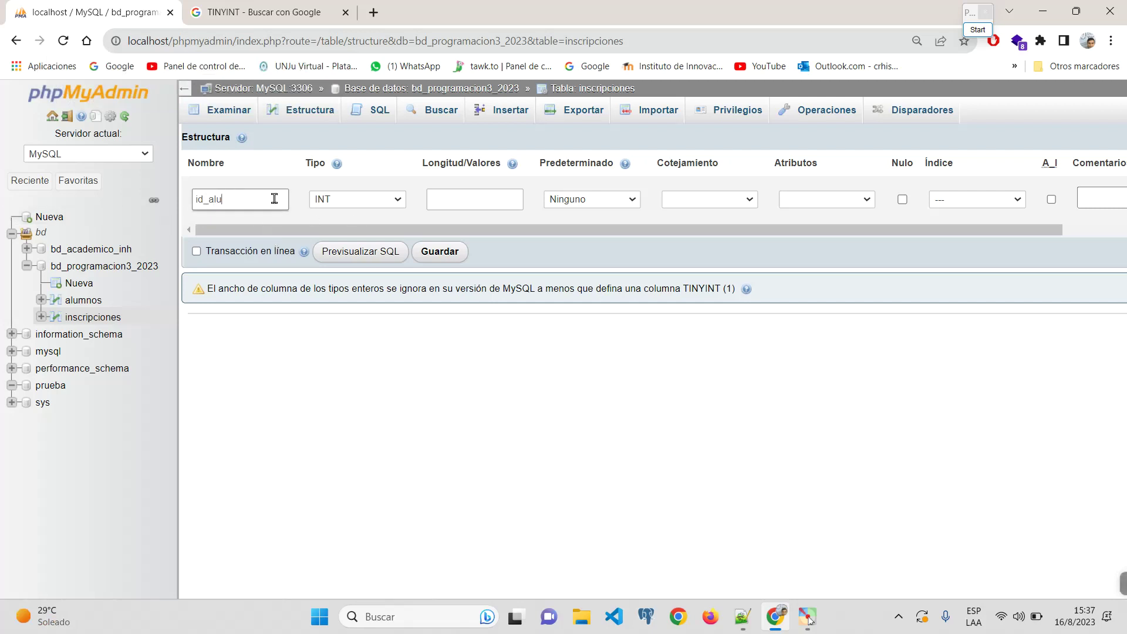
double_click(222, 199)
left_click(366, 200)
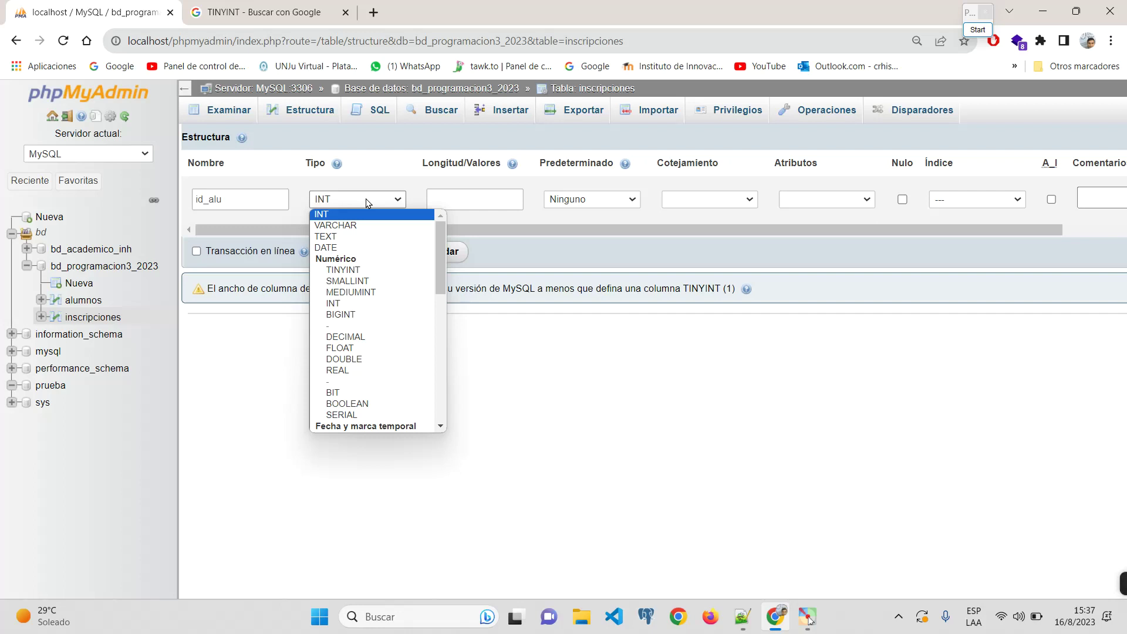
left_click(328, 199)
left_click(498, 199)
type("4")
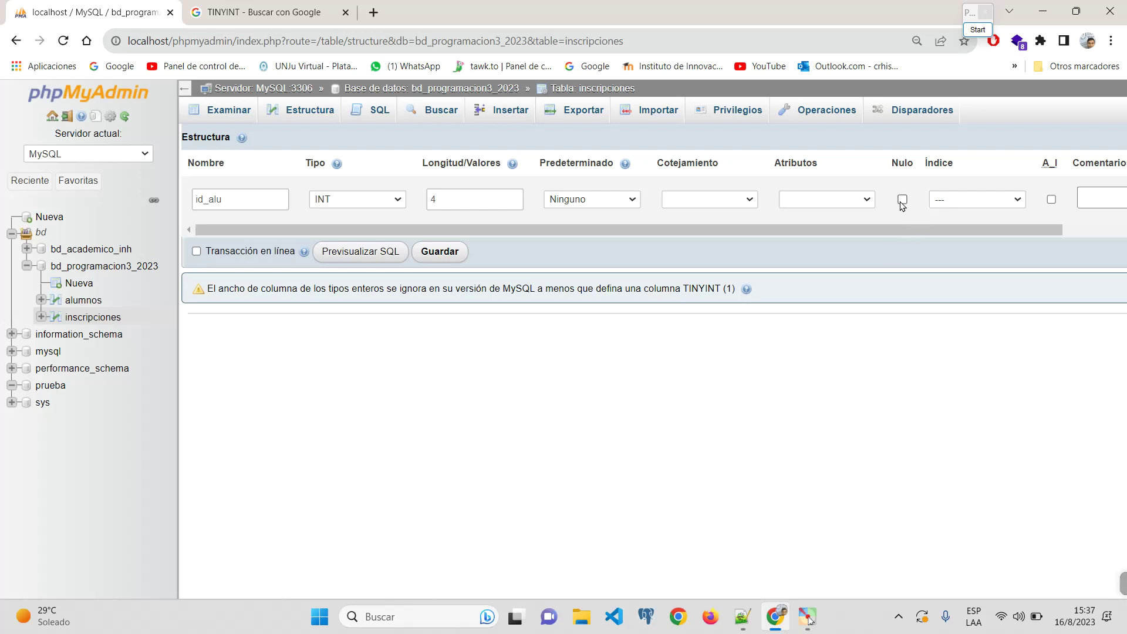
Step: Save the new INT id_alu column with no index and check it in the structure
left_click(973, 200)
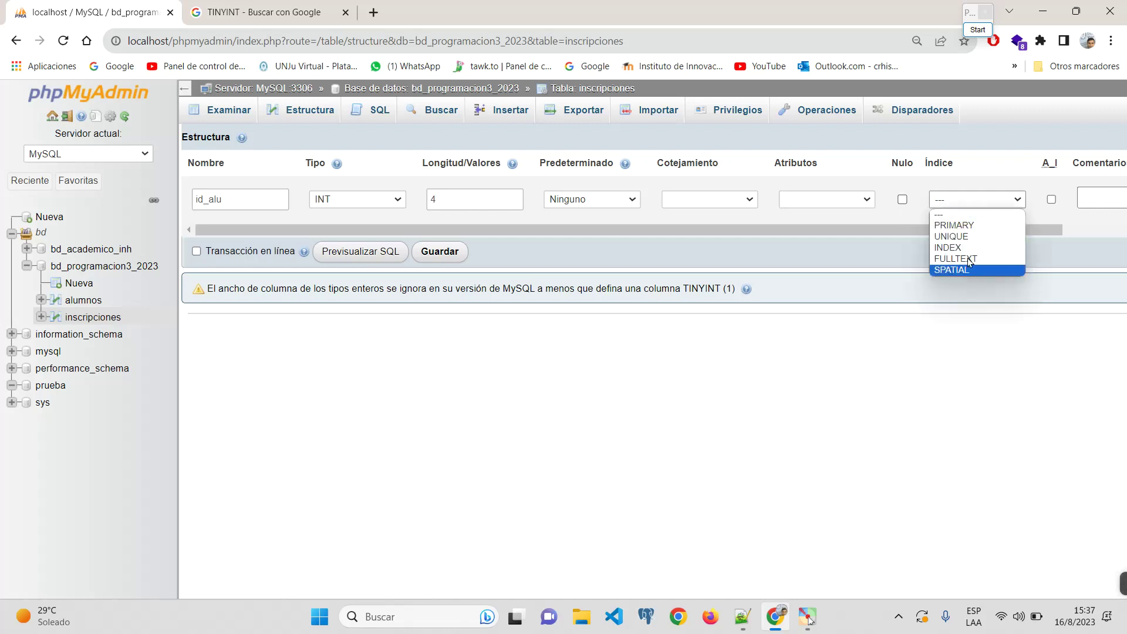
left_click(844, 228)
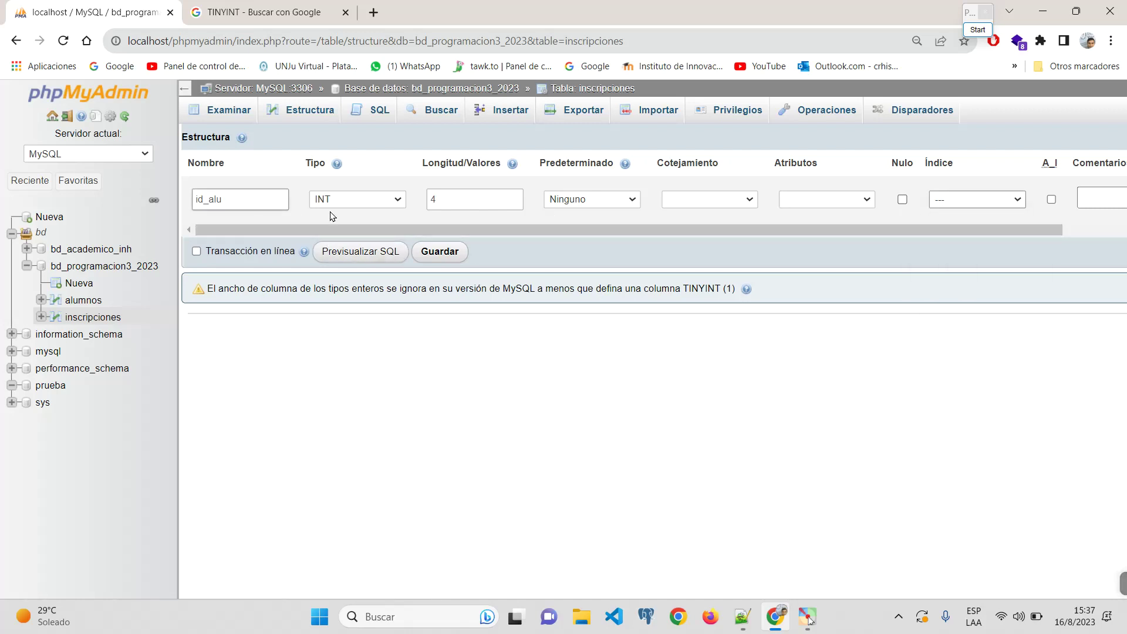
left_click(457, 264)
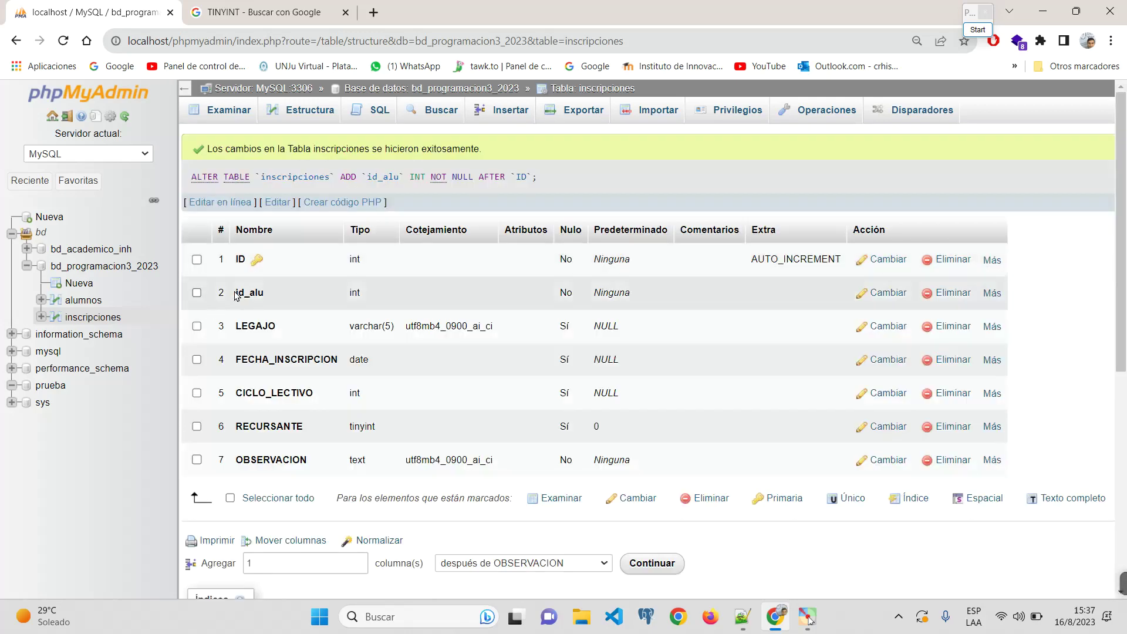
double_click(235, 294)
left_click(297, 304)
key("ctrl+plus")
key("ctrl+plus")
key("ctrl+plus")
key("ctrl+plus")
key("ctrl+plus")
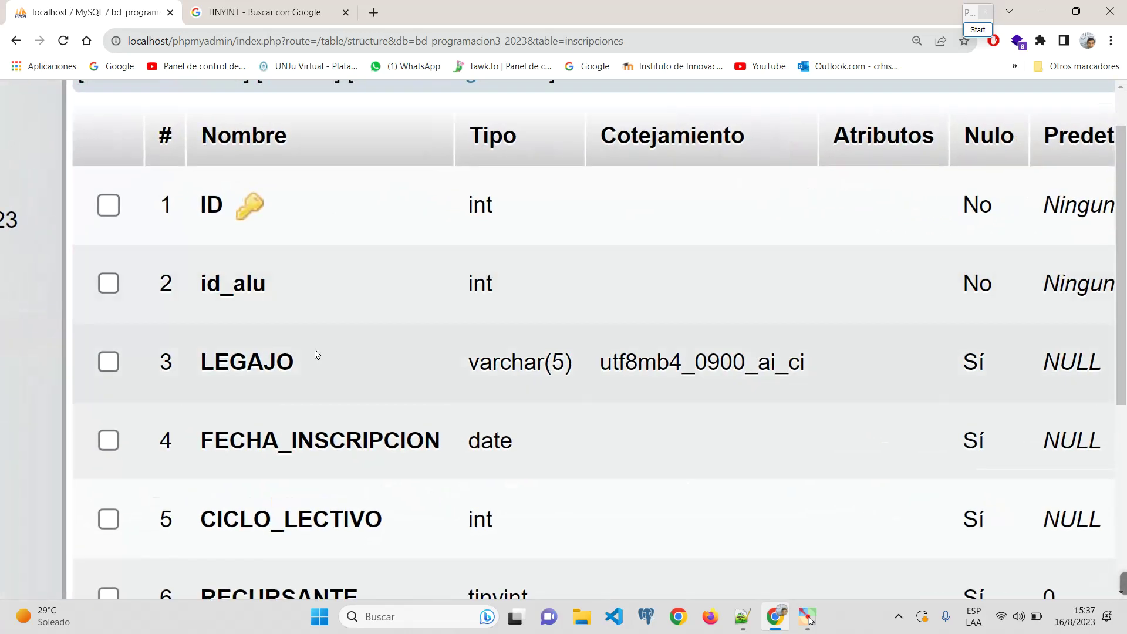
key("ctrl+minus")
key("ctrl+minus")
key("ctrl+minus")
key("ctrl+minus")
key("ctrl+minus")
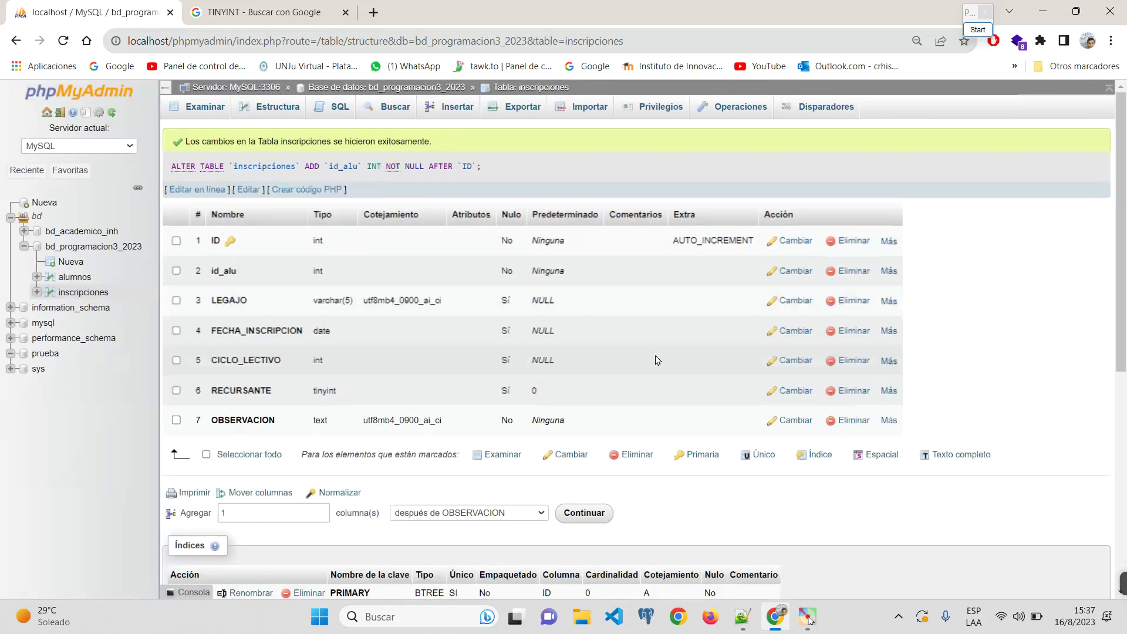
Step: Rename the LEGAJO column to lowercase legajo
left_click(796, 300)
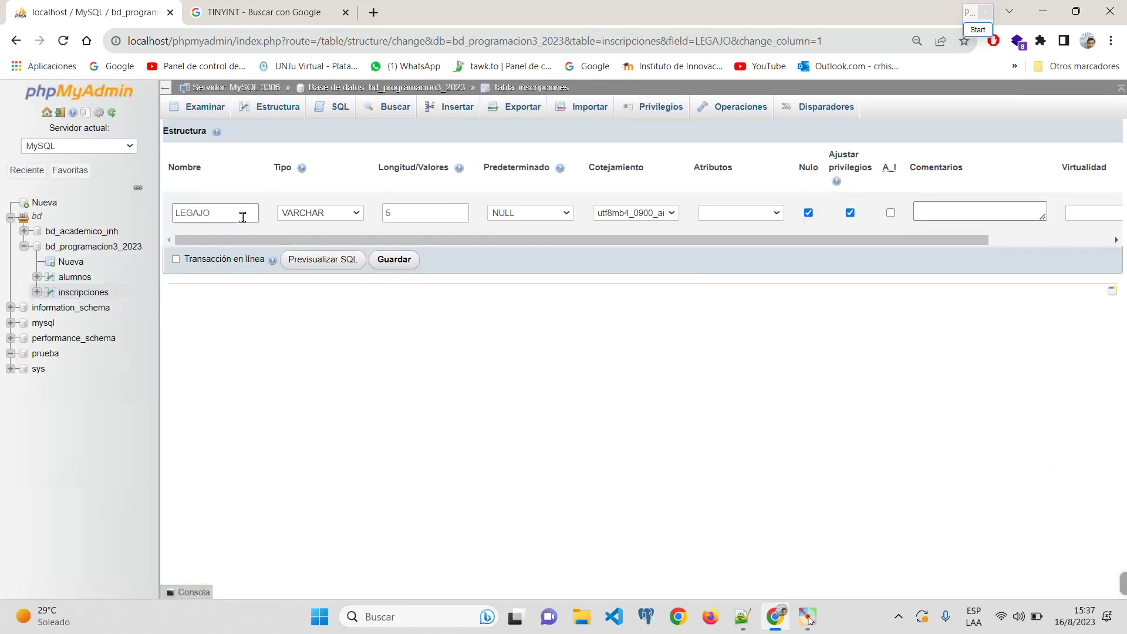
double_click(243, 218)
type("legajo")
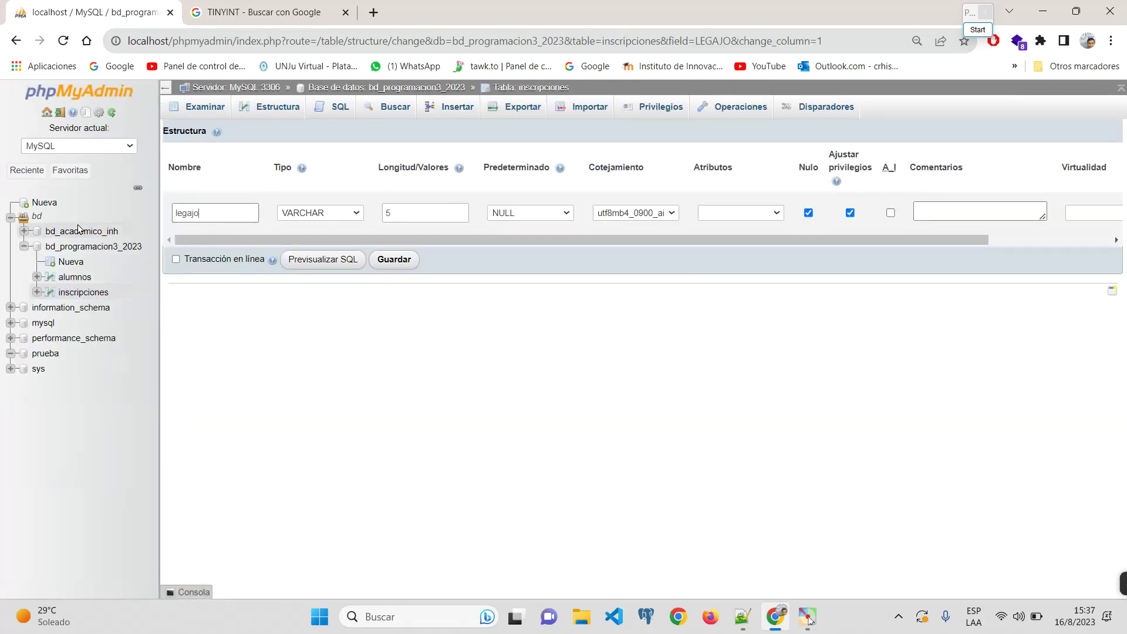
left_click(394, 259)
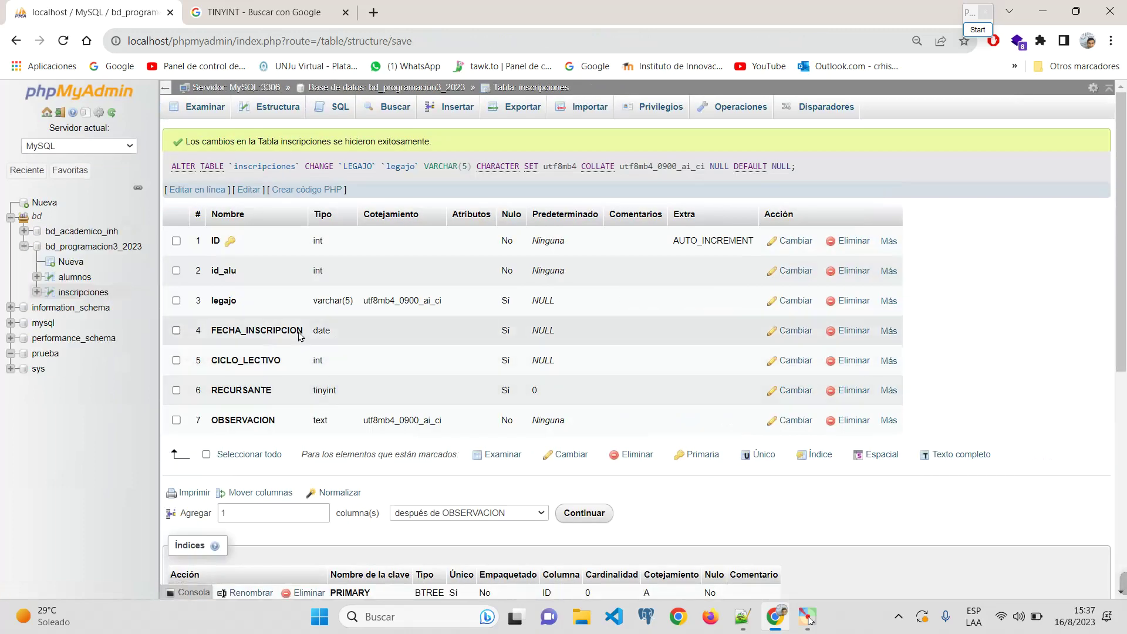
Step: Bulk-edit all columns, renaming FECHA_INSCRIPCION and CICLO_LECTIVO to fecha_inscripcion and ciclo_lectivo
left_click(206, 454)
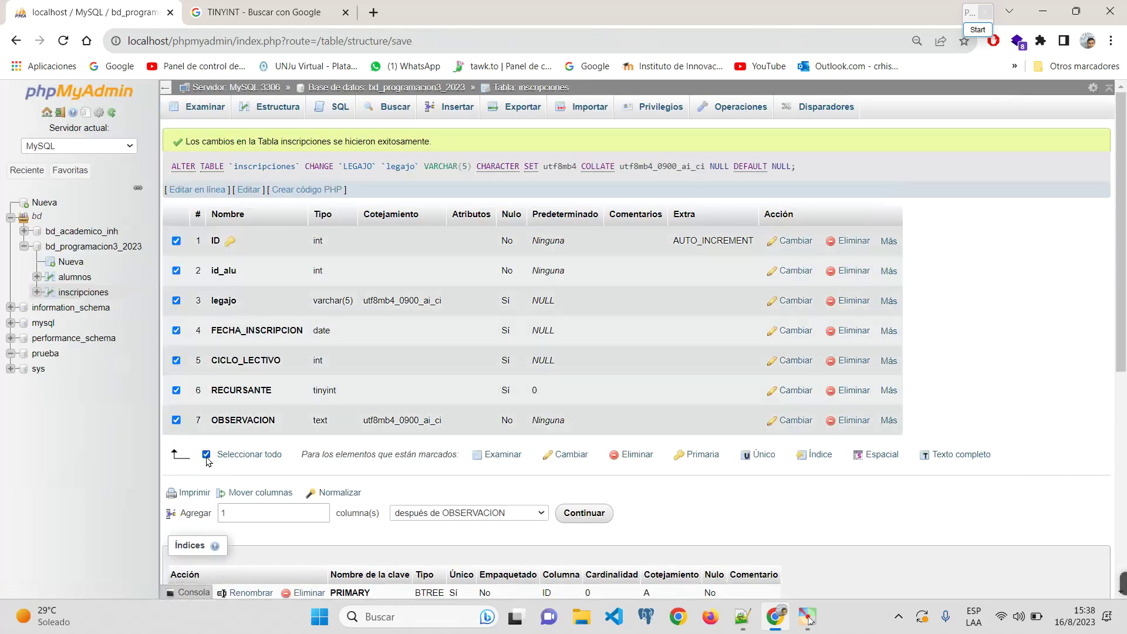
left_click(569, 463)
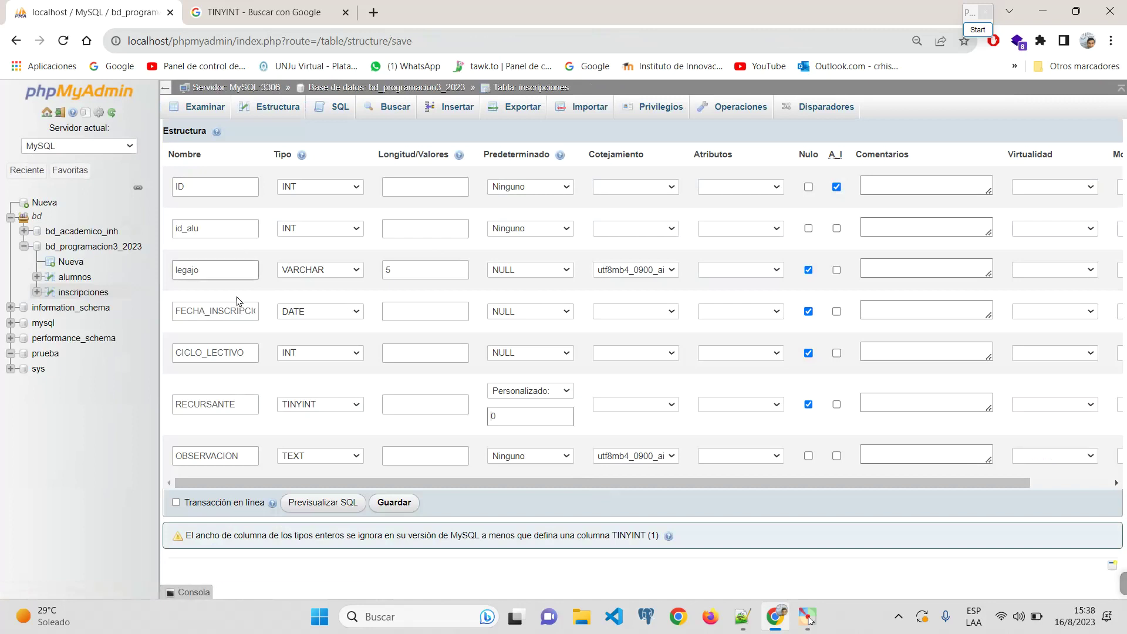
double_click(248, 311)
type("fecha_inscripcion")
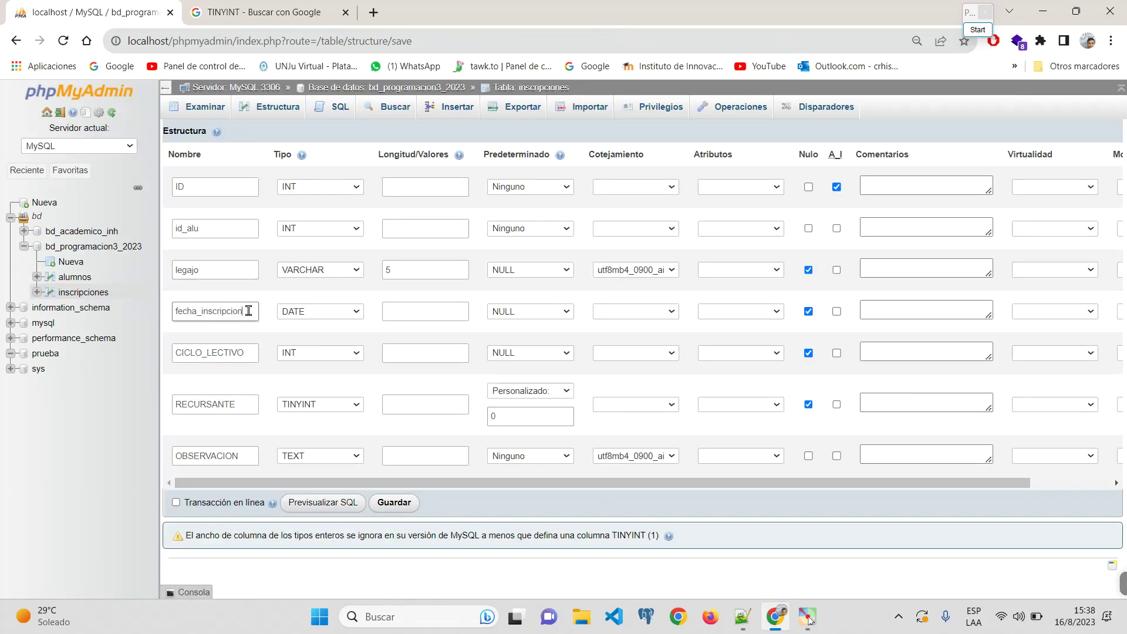
left_click_drag(244, 352, 179, 346)
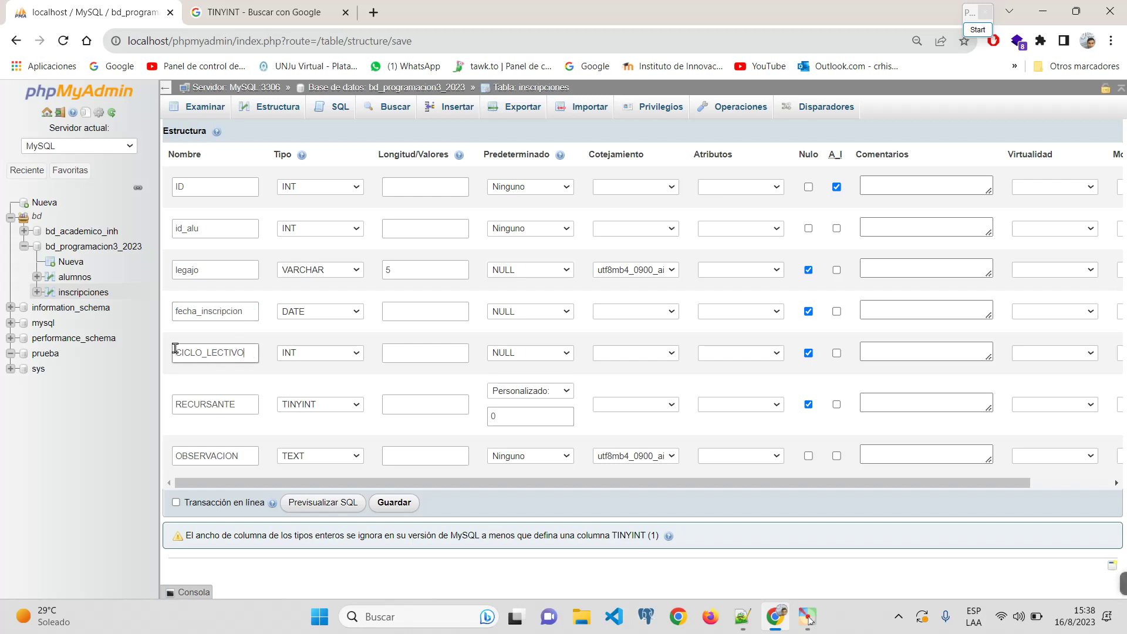
double_click(175, 349)
type("p¿")
key("BackSpace")
key("BackSpace")
key("BackSpace")
type("ciclo_lectivo")
Step: Rename RECURSANTE and OBSERVACION to lowercase and save the column changes
left_click_drag(234, 400, 129, 397)
type("rec")
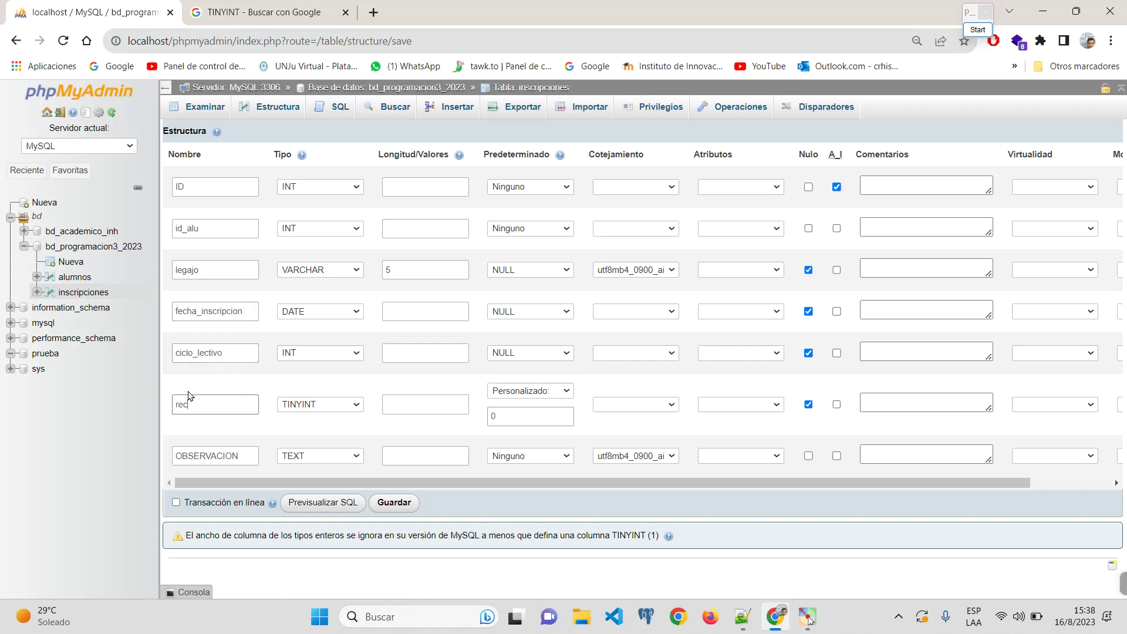
type("ursante")
left_click_drag(251, 457, 99, 449)
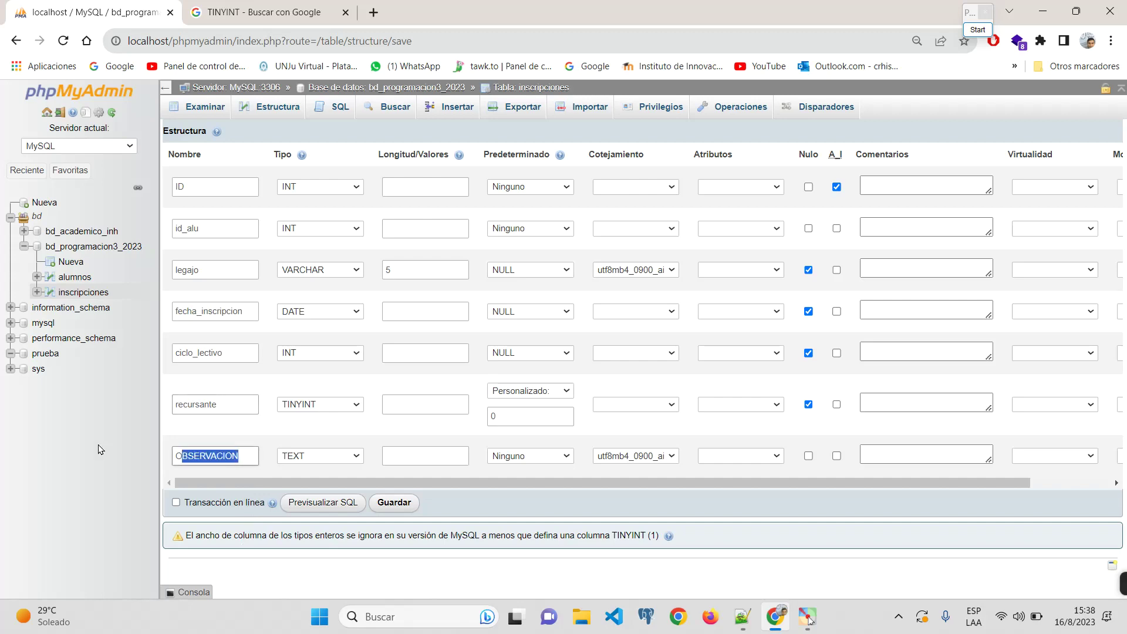
key("BackSpace")
key("BackSpace")
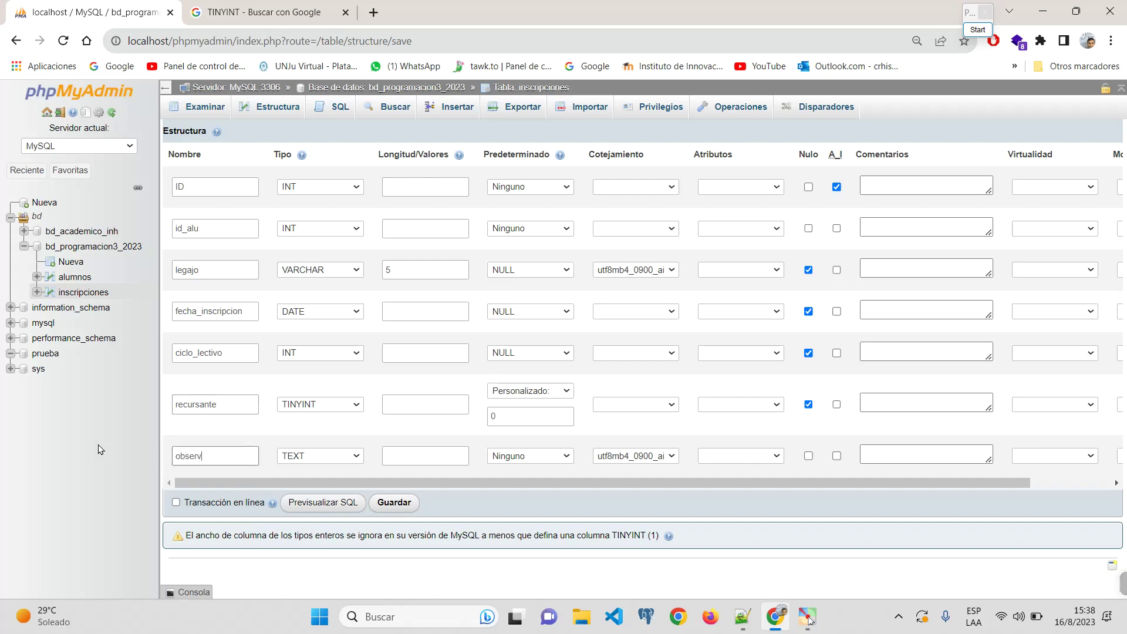
left_click(394, 502)
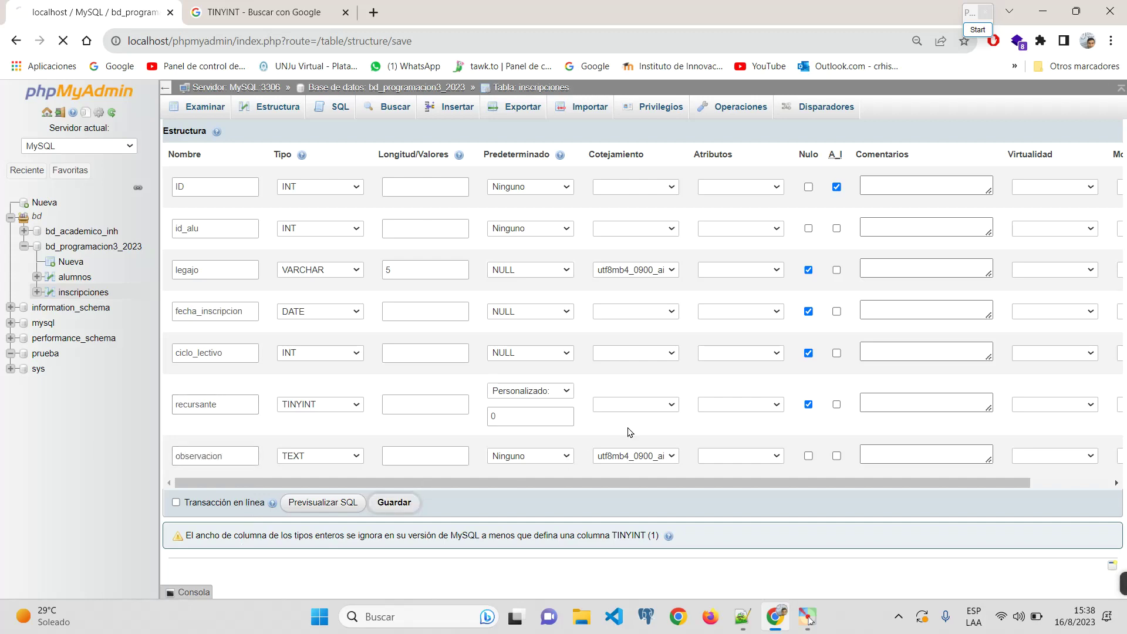
scroll(214, 317, "up", 6)
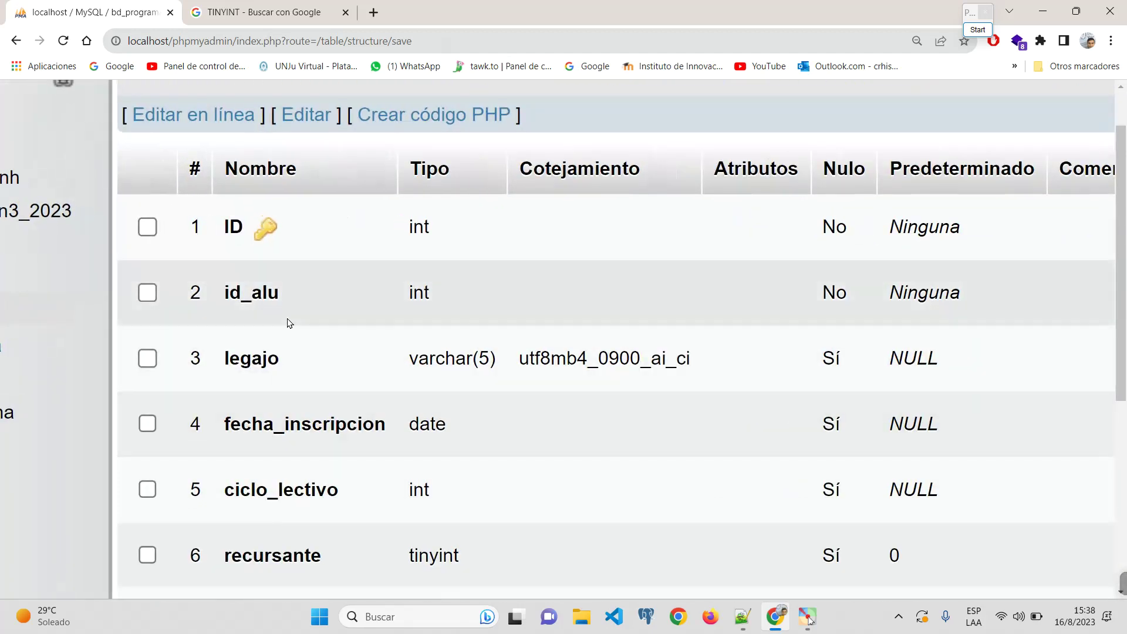
scroll(264, 252, "down", 1)
scroll(264, 203, "down", 6)
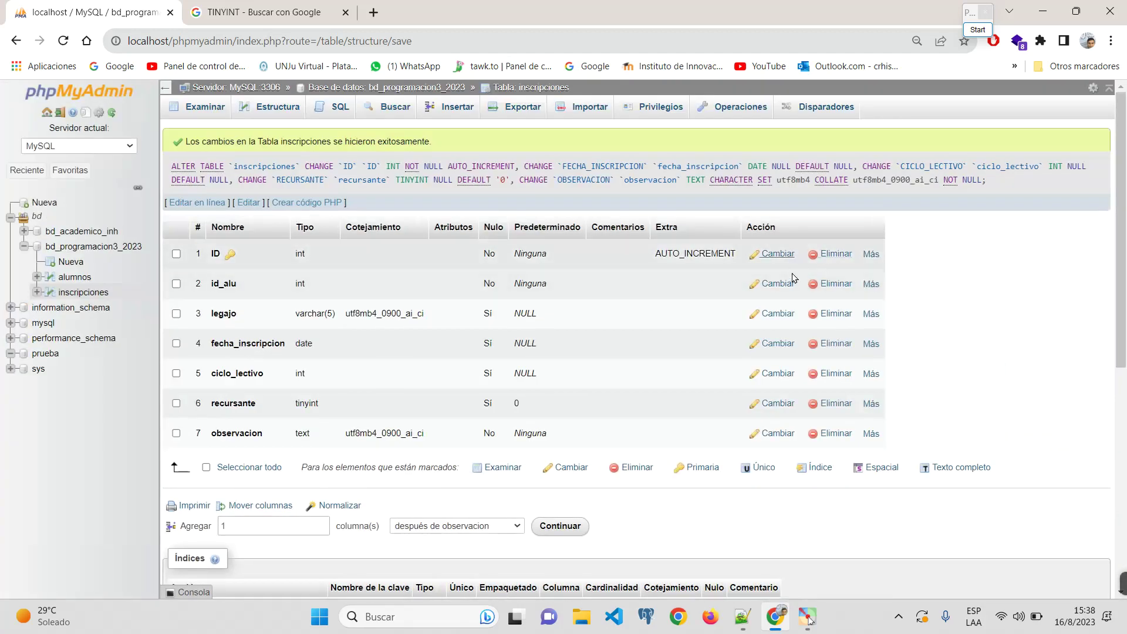
Step: Rename the ID primary key column to lowercase id and save it
left_click(772, 254)
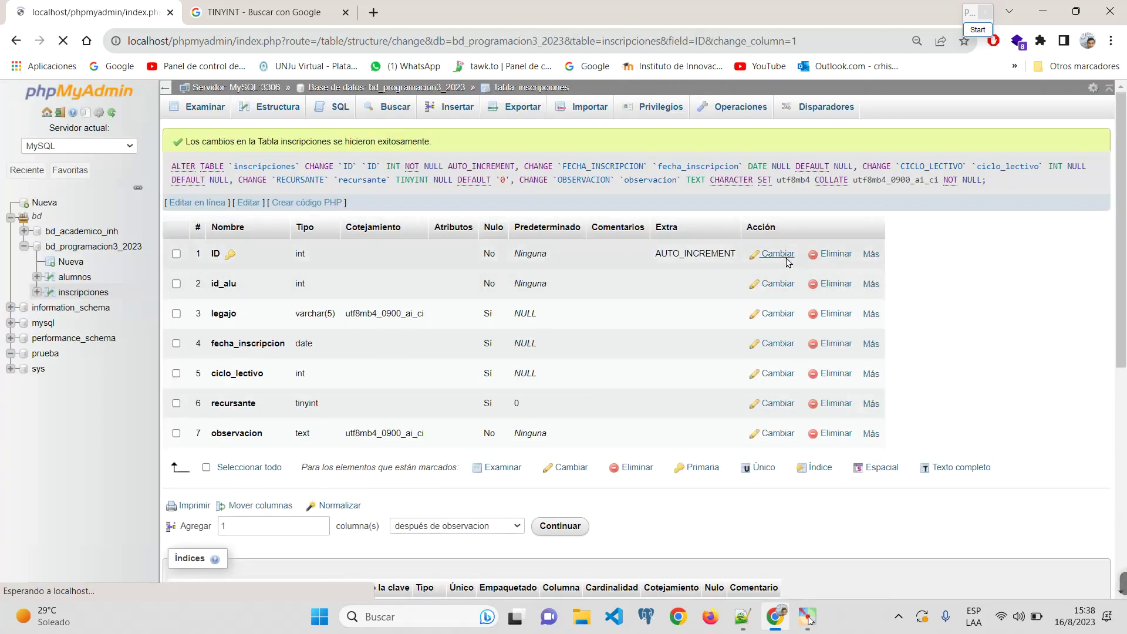
double_click(217, 212)
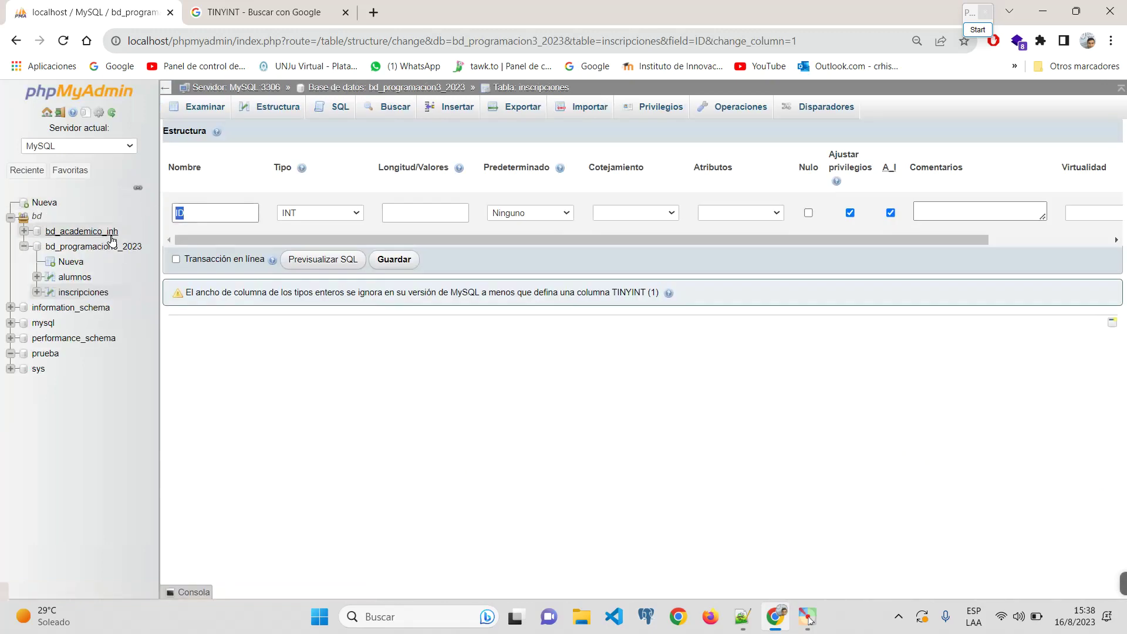
type("id")
left_click(394, 262)
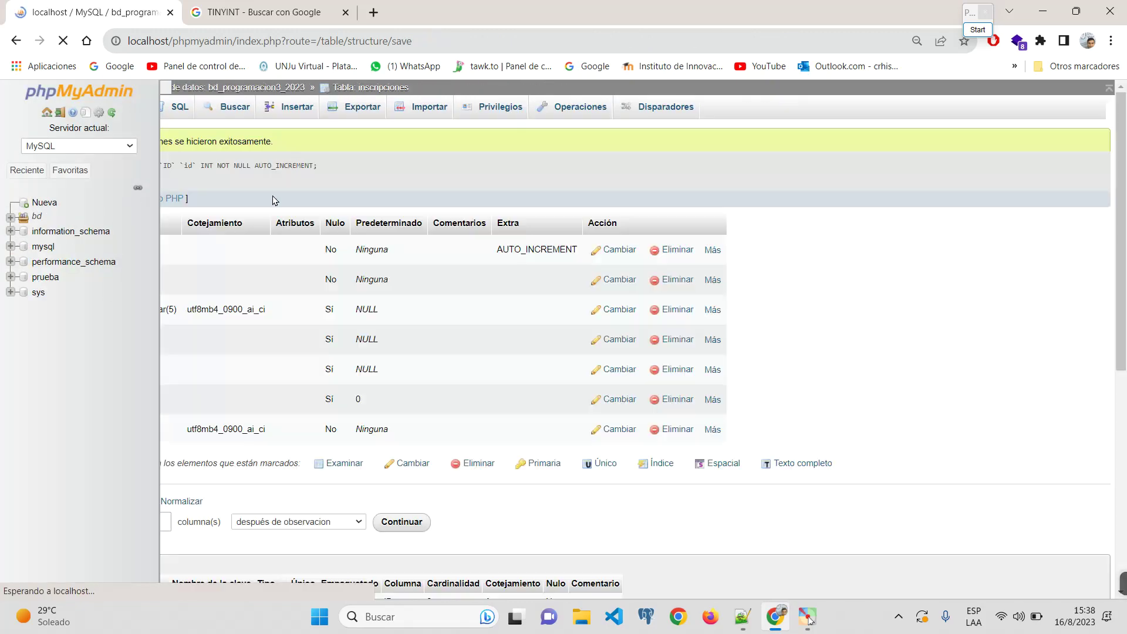
scroll(234, 330, "up", 5)
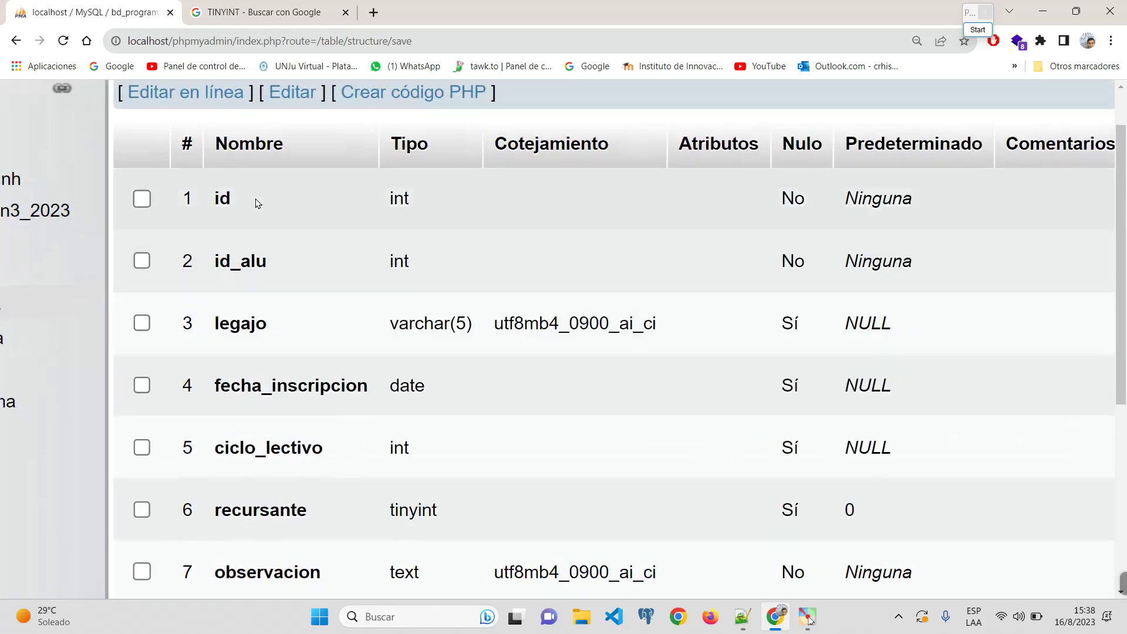
scroll(279, 422, "down", 5)
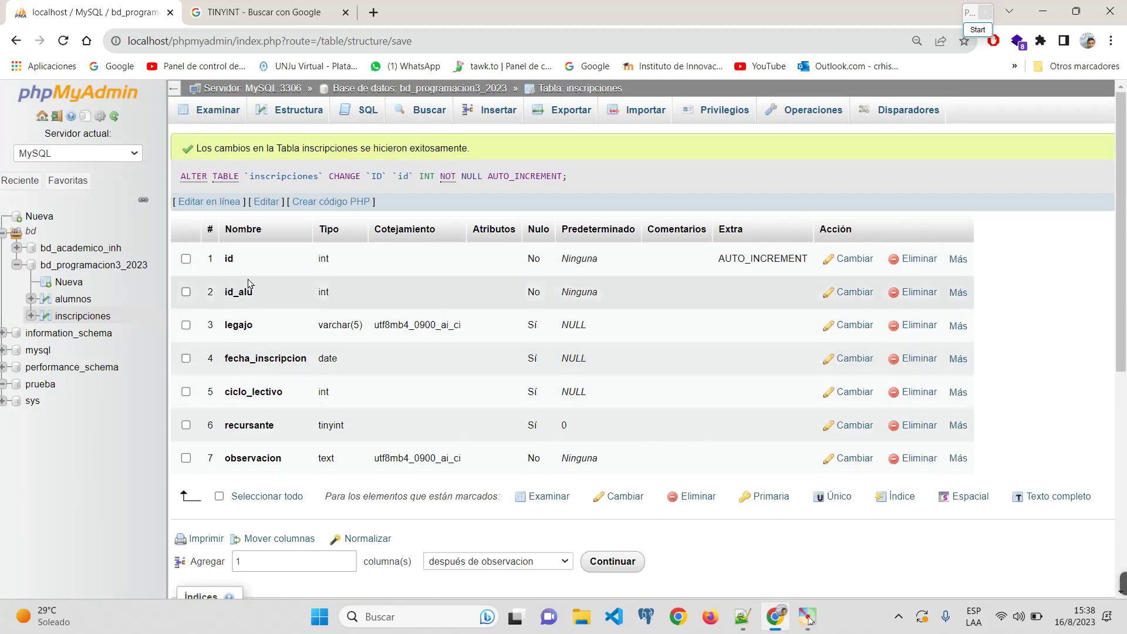
left_click(977, 30)
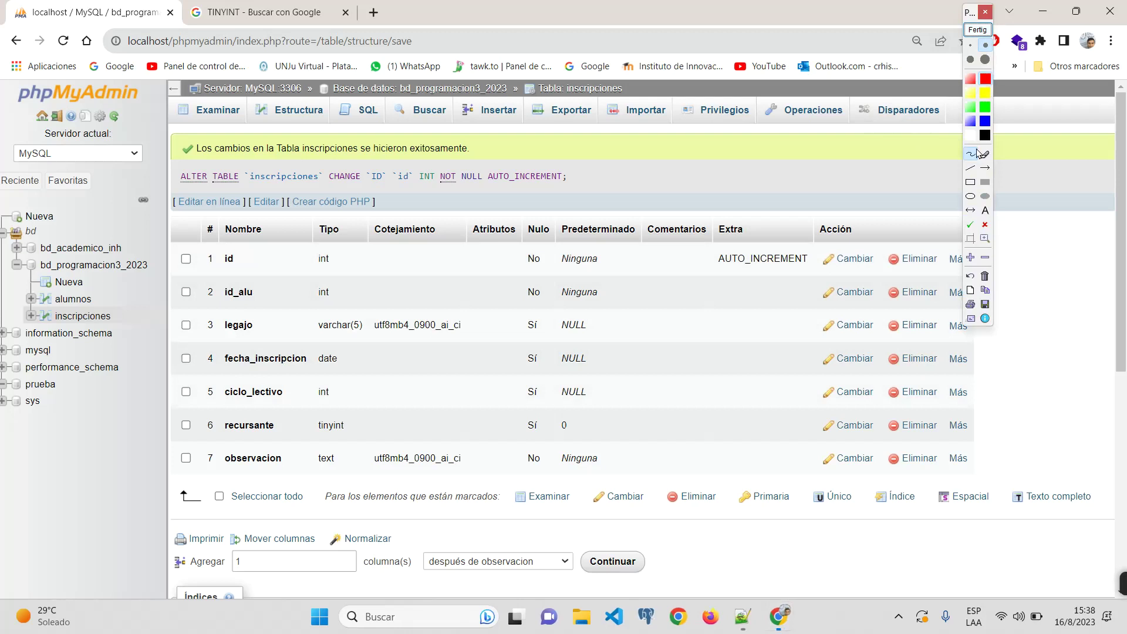
left_click(970, 182)
left_click_drag(171, 270, 745, 311)
left_click_drag(511, 268, 563, 314)
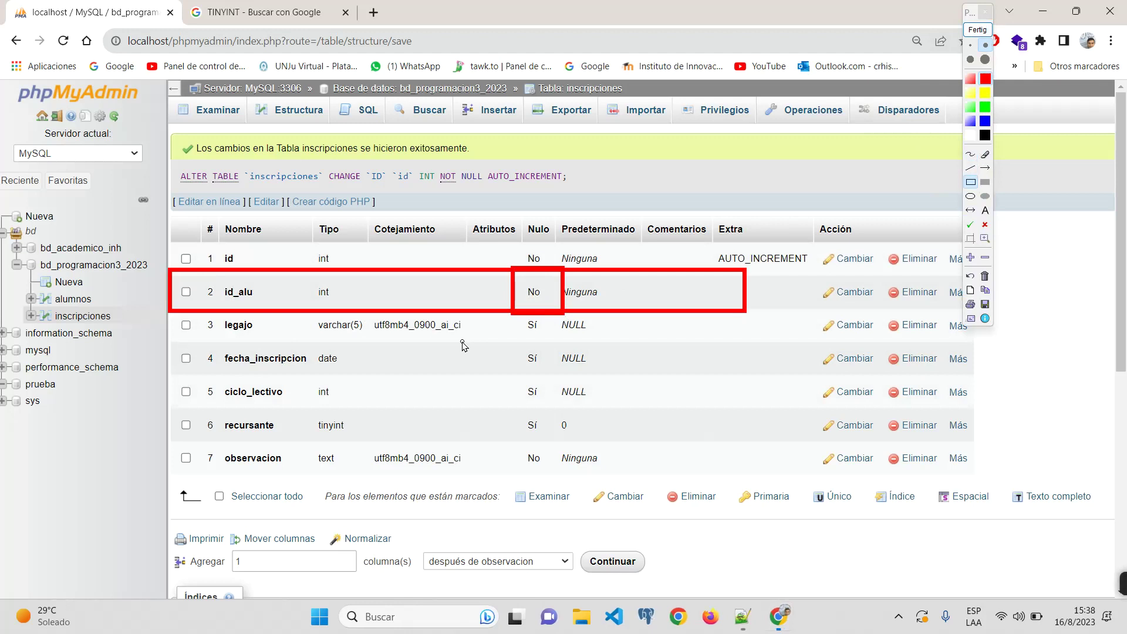
left_click(978, 29)
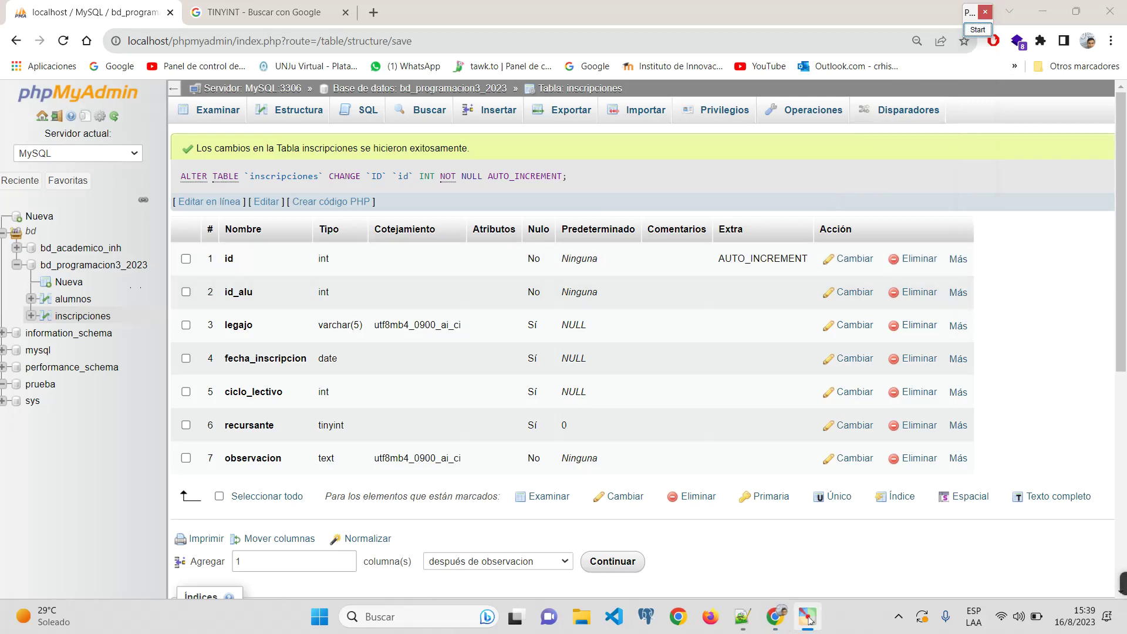
left_click(73, 299)
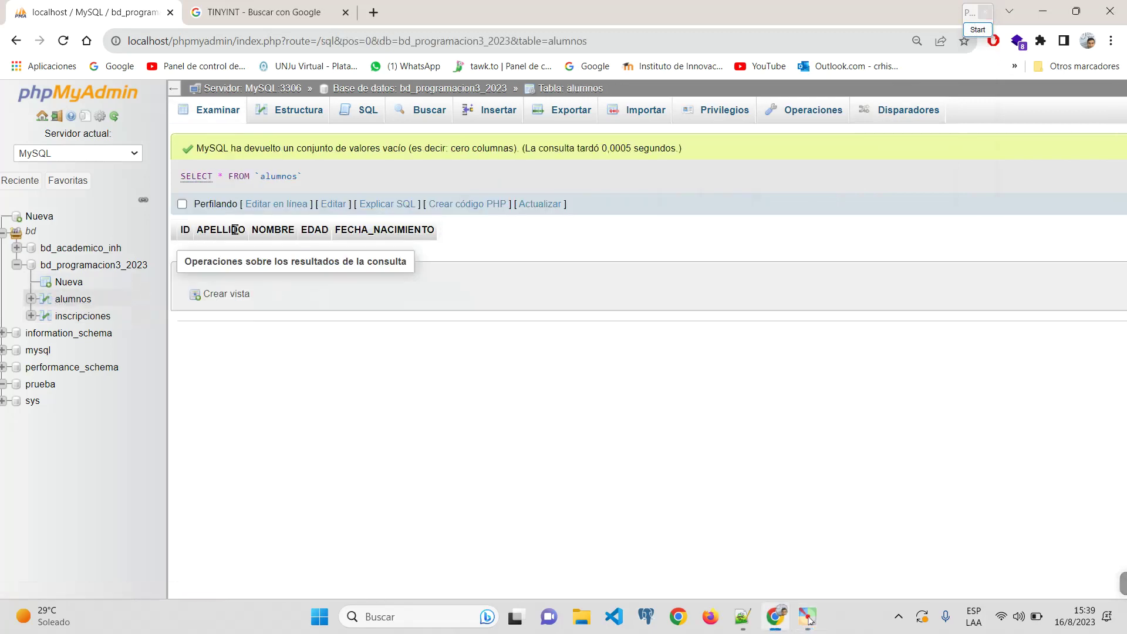
left_click(287, 113)
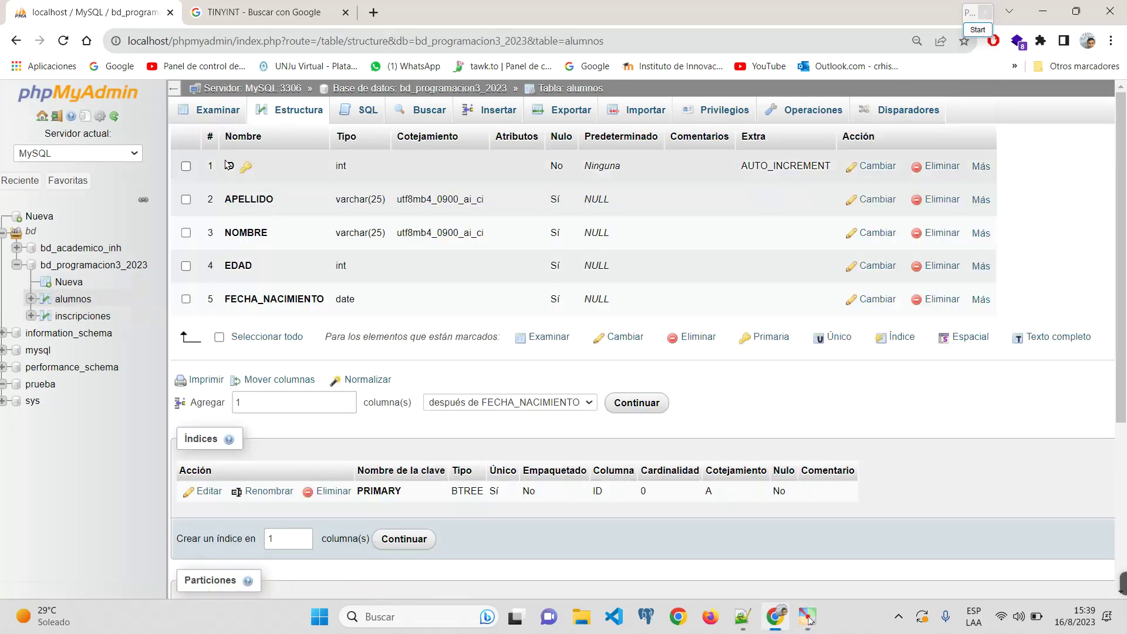
left_click(96, 317)
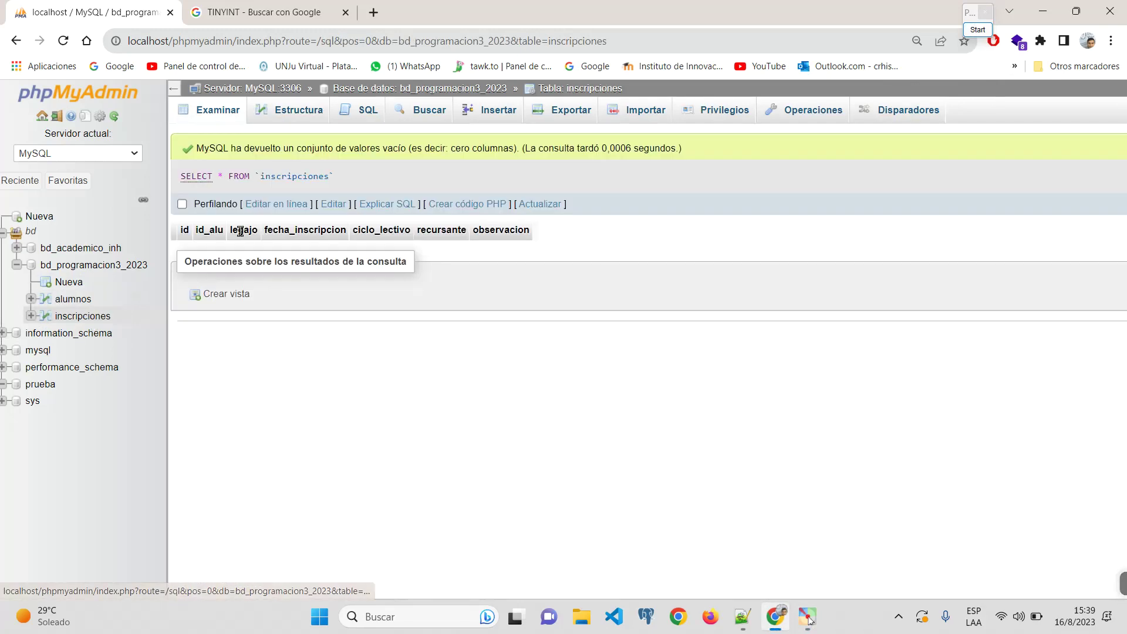
left_click(297, 111)
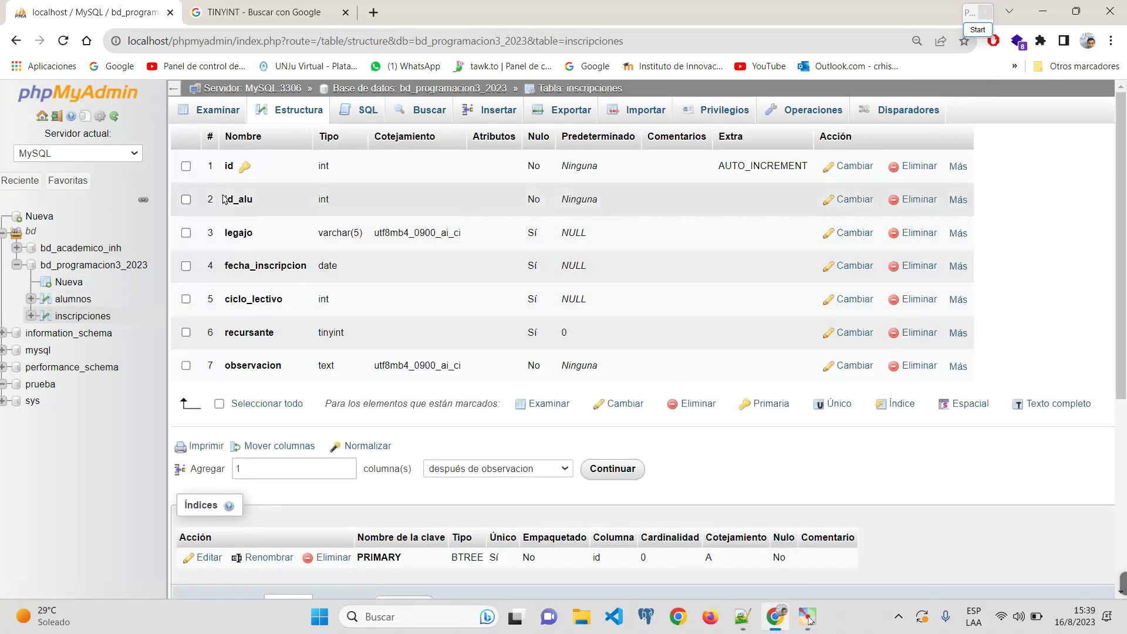
left_click_drag(225, 199, 264, 204)
left_click(226, 113)
left_click(299, 112)
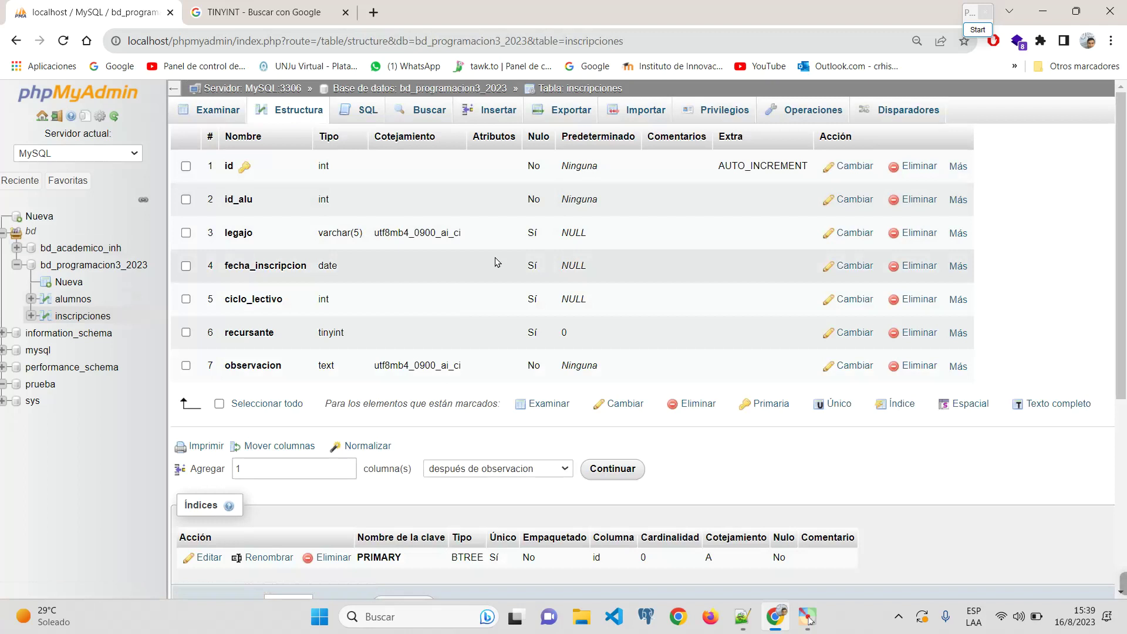
scroll(495, 262, "down", 1)
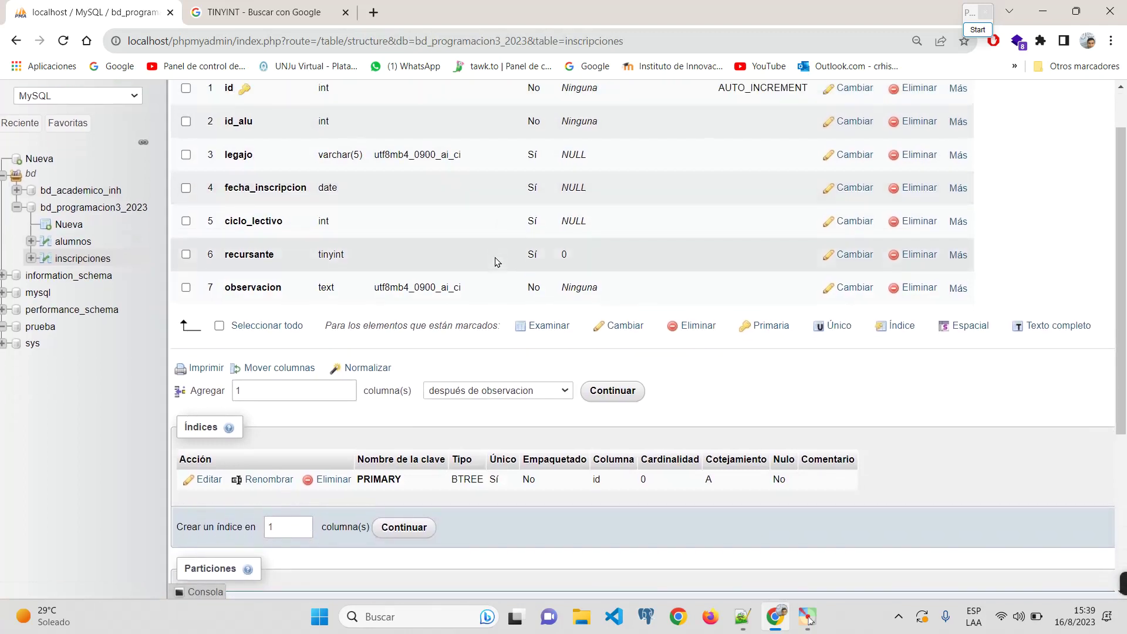
scroll(494, 261, "up", 1)
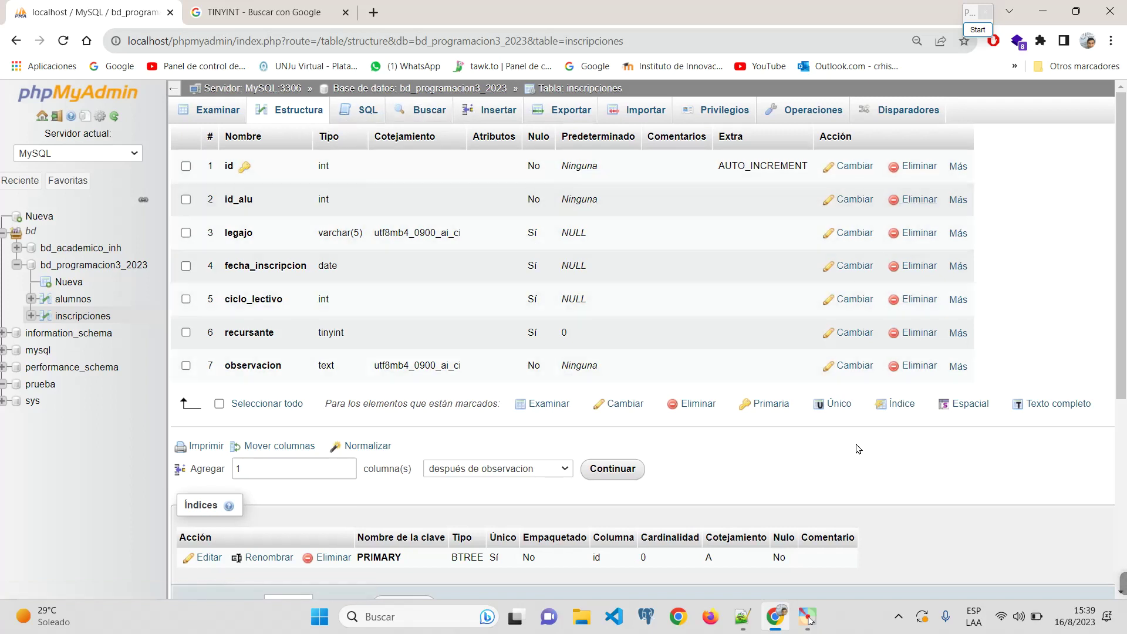
left_click(73, 299)
left_click(282, 114)
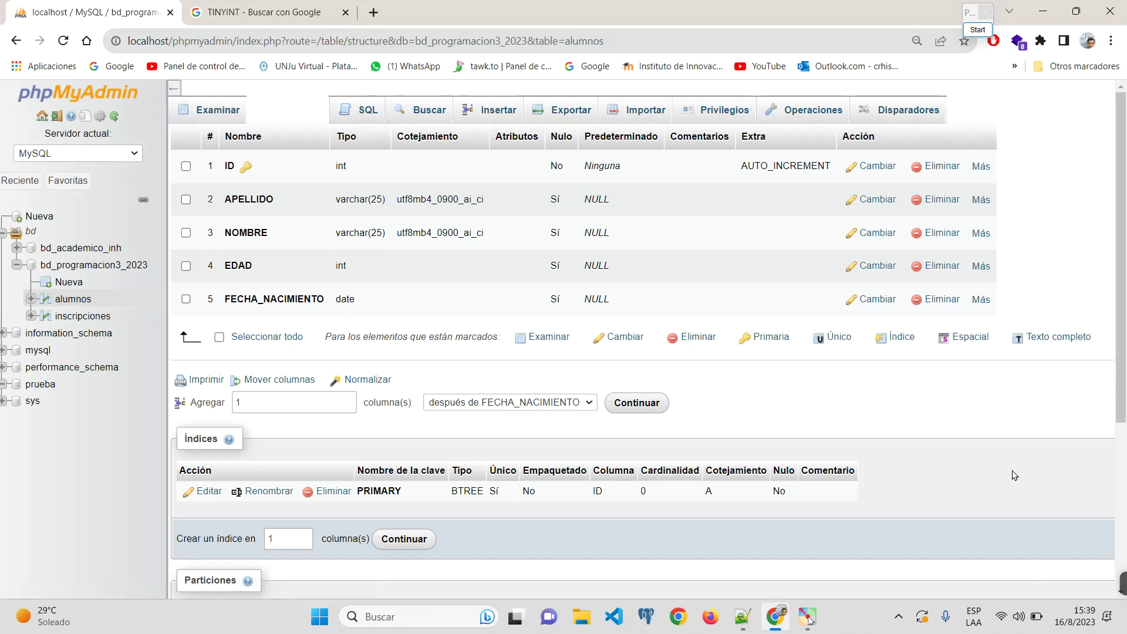
left_click(1005, 623)
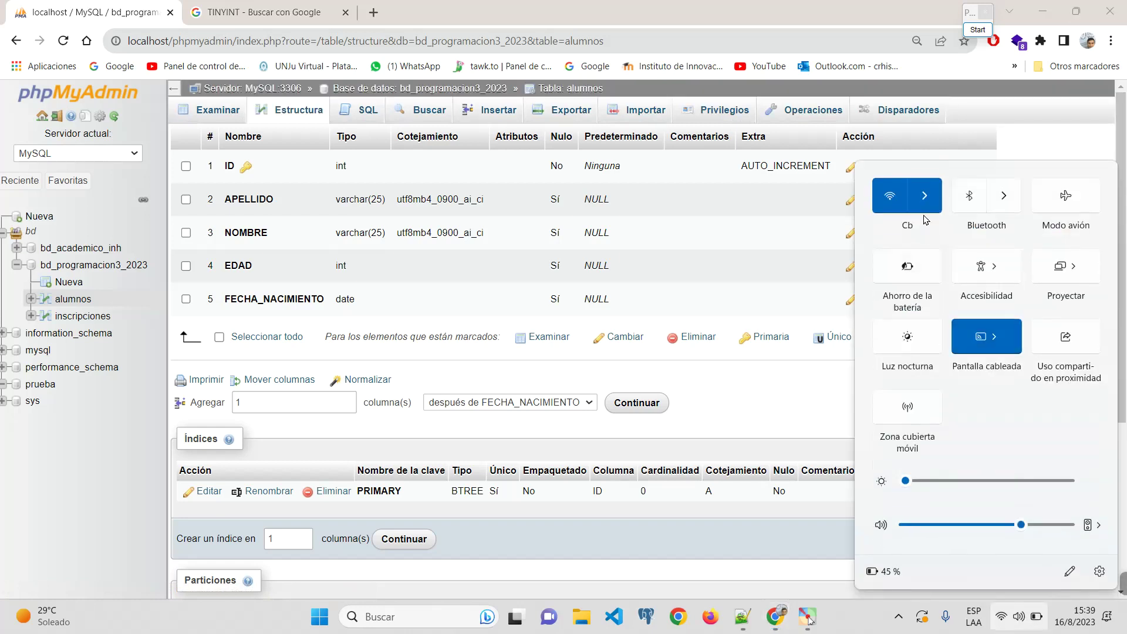
left_click(755, 406)
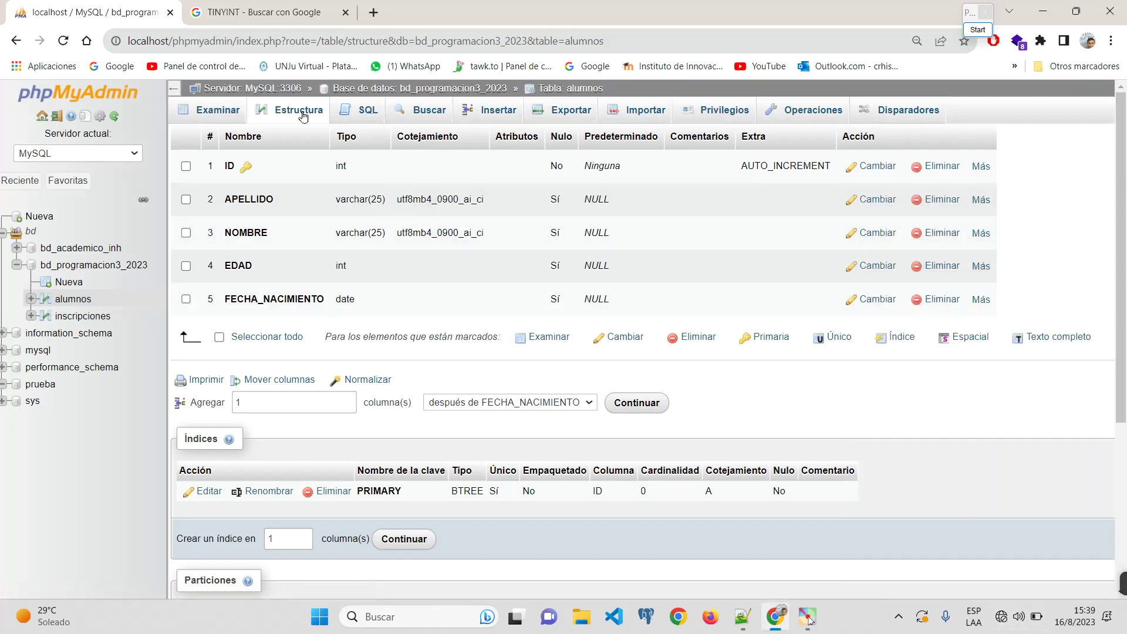
left_click(228, 110)
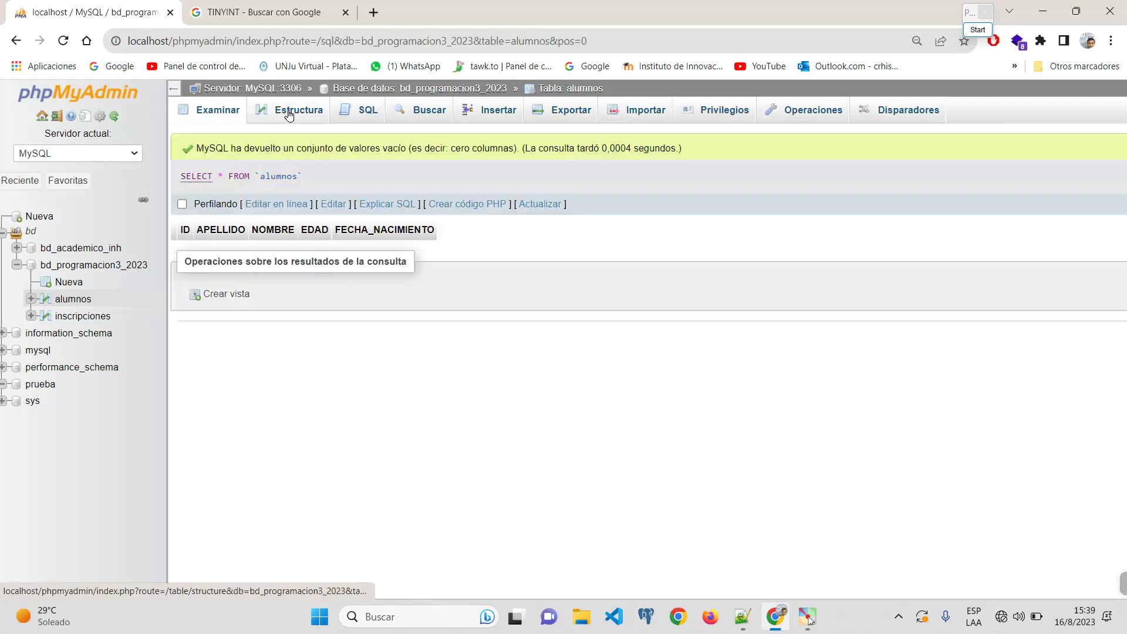
left_click(285, 112)
left_click(222, 112)
left_click(285, 115)
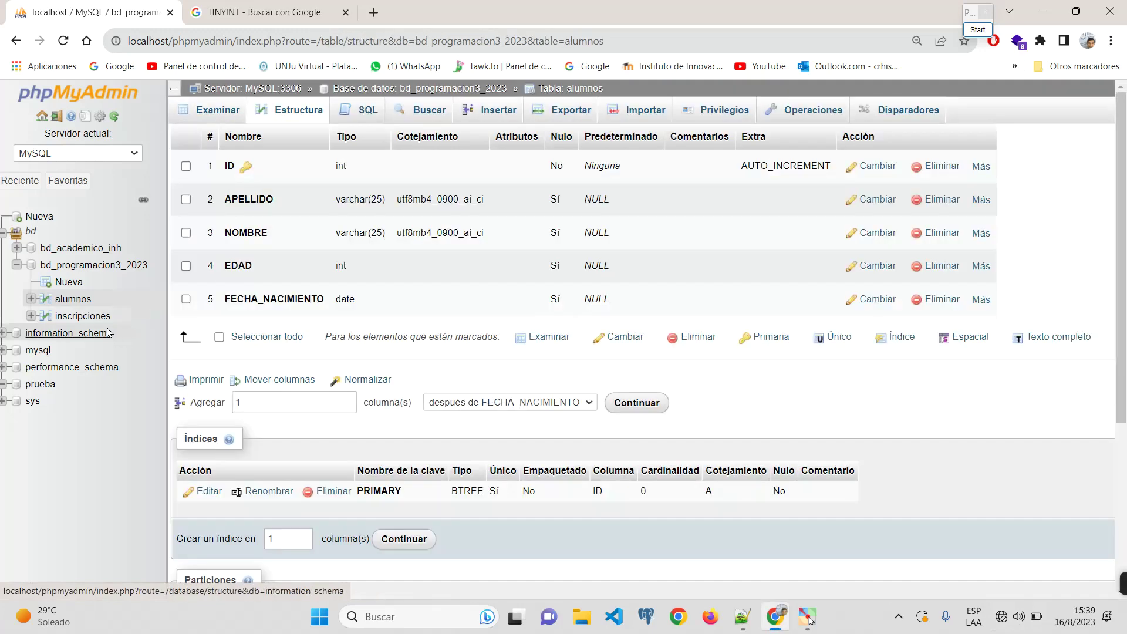
left_click(82, 316)
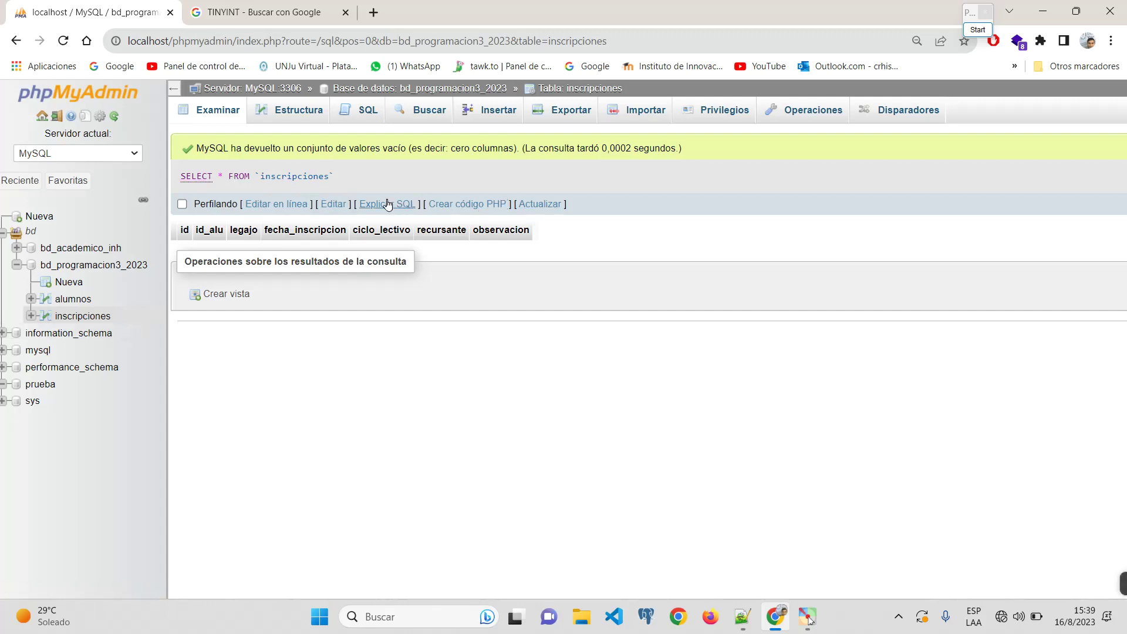
left_click(297, 119)
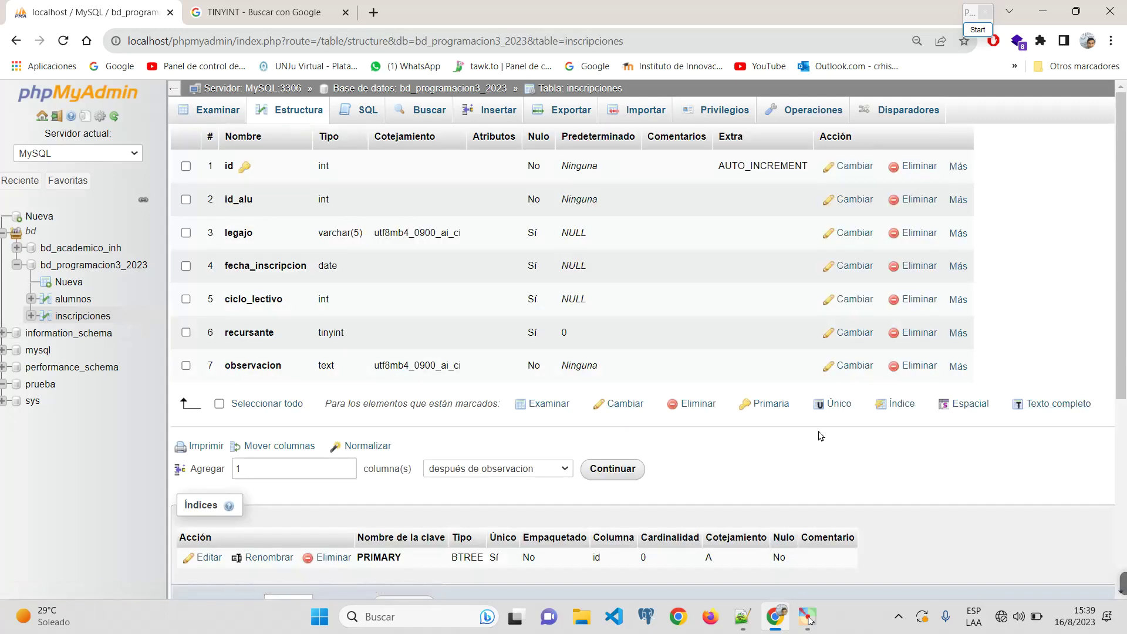
scroll(339, 462, "down", 1)
scroll(340, 461, "down", 2)
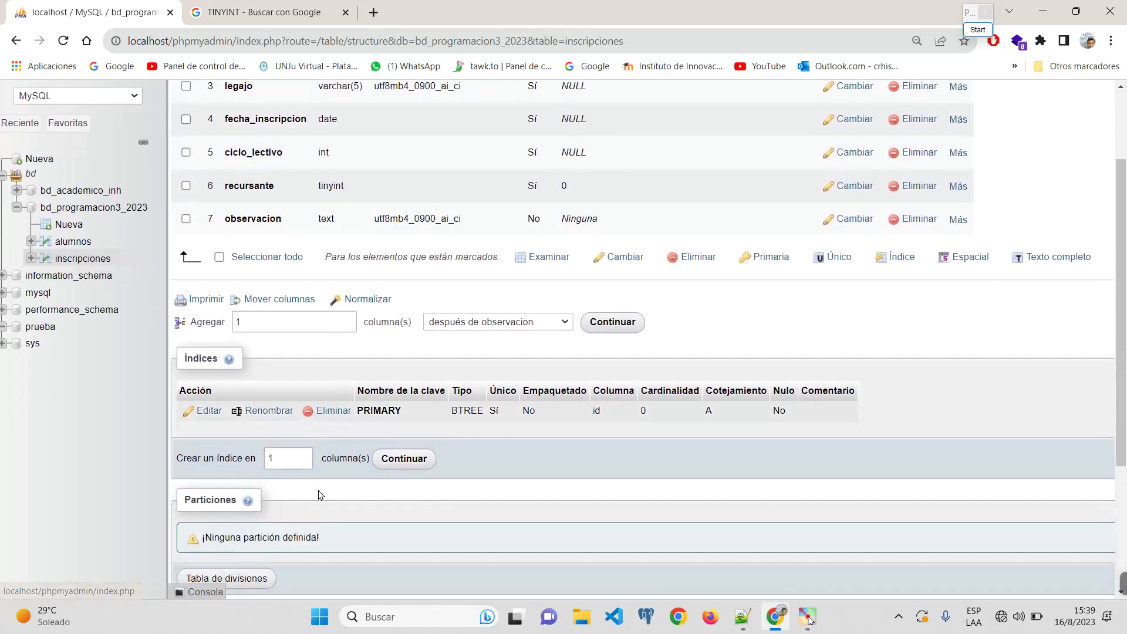
left_click(286, 460)
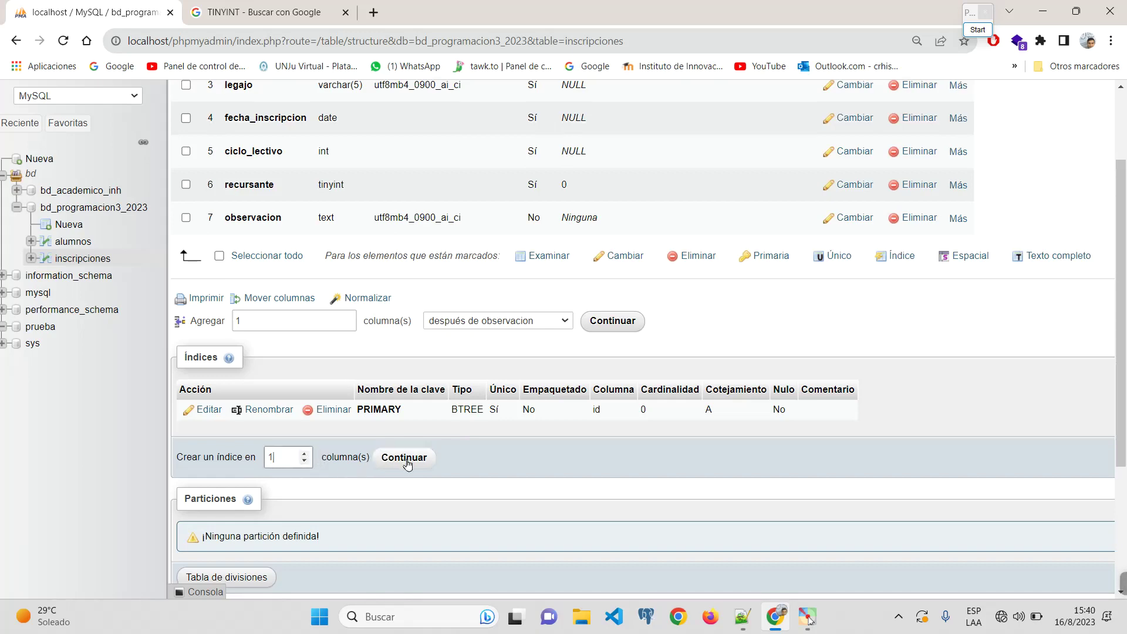
scroll(408, 464, "down", 1)
left_click(410, 387)
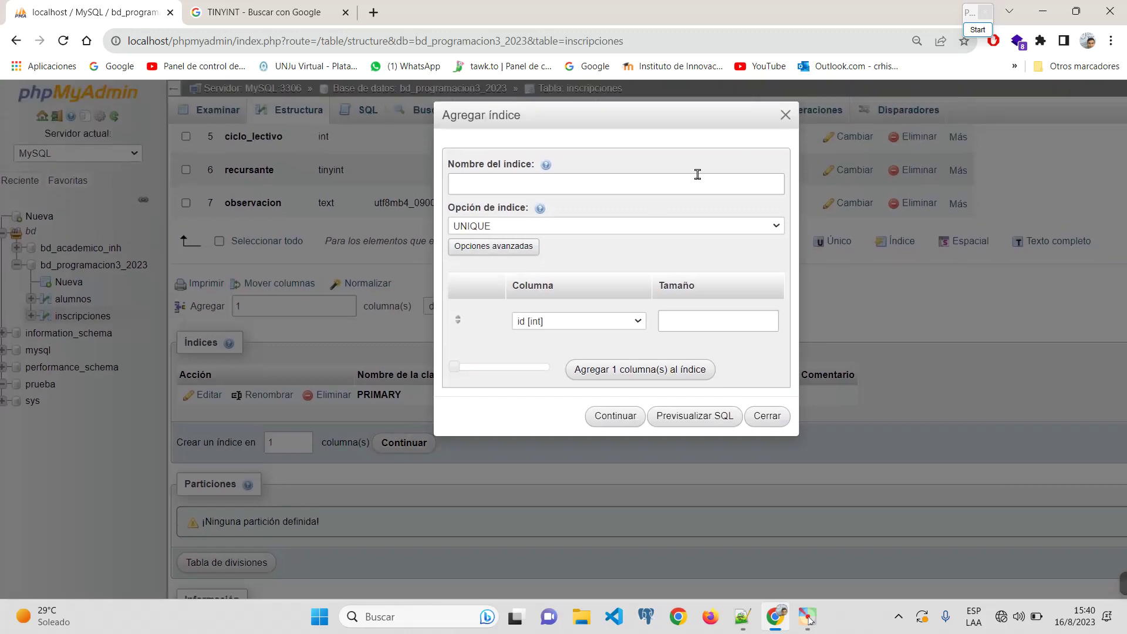
left_click(692, 177)
left_click(698, 230)
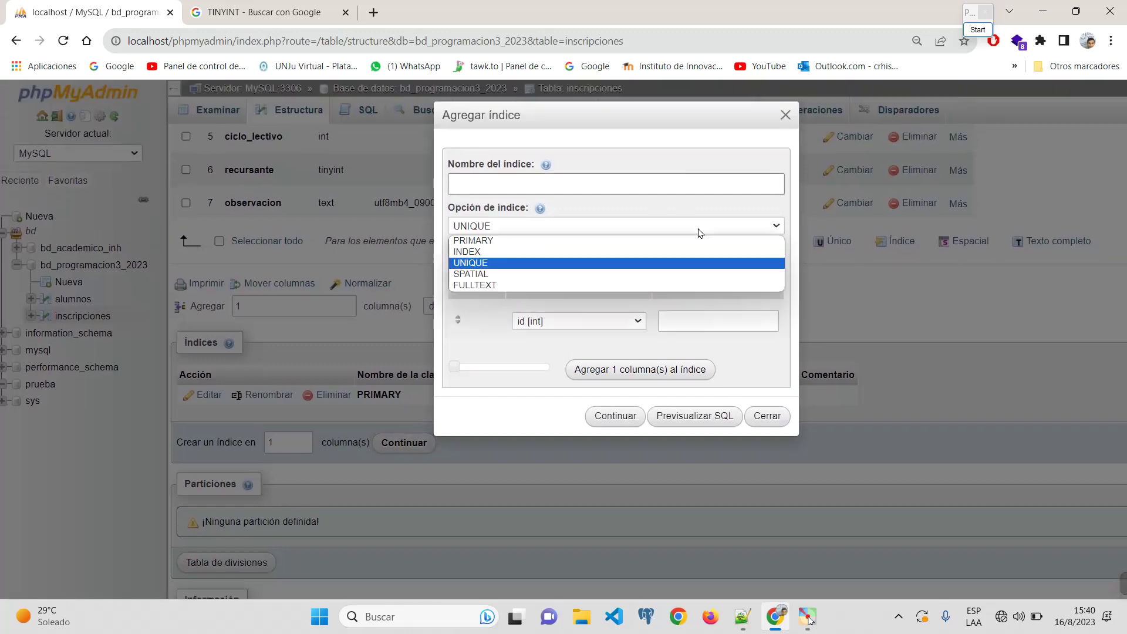
left_click(767, 417)
scroll(568, 474, "down", 1)
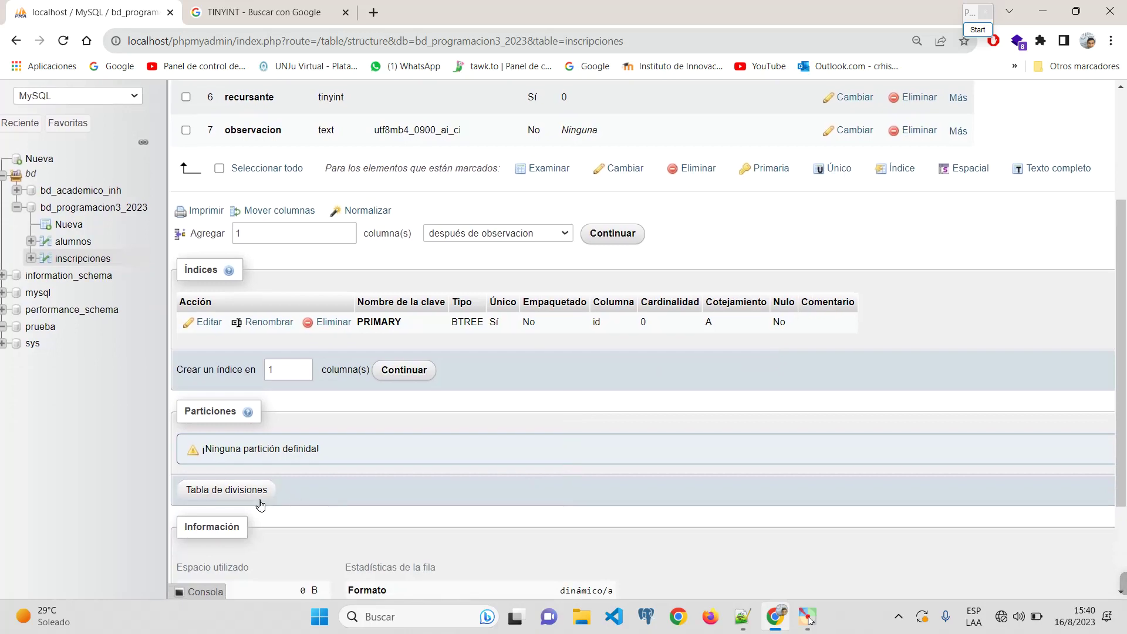
scroll(276, 516, "down", 3)
scroll(288, 531, "up", 7)
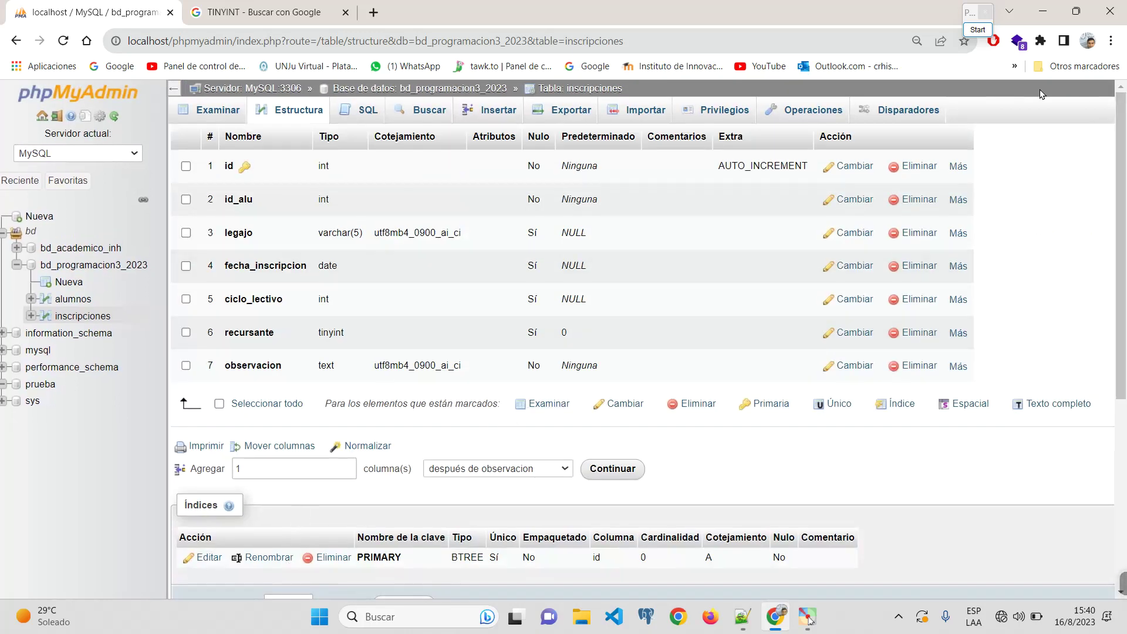
Step: Inspect the alumnos structure and foreign keys in bd_academico_inh, then list bd_programacion3_2023's tables
left_click(101, 265)
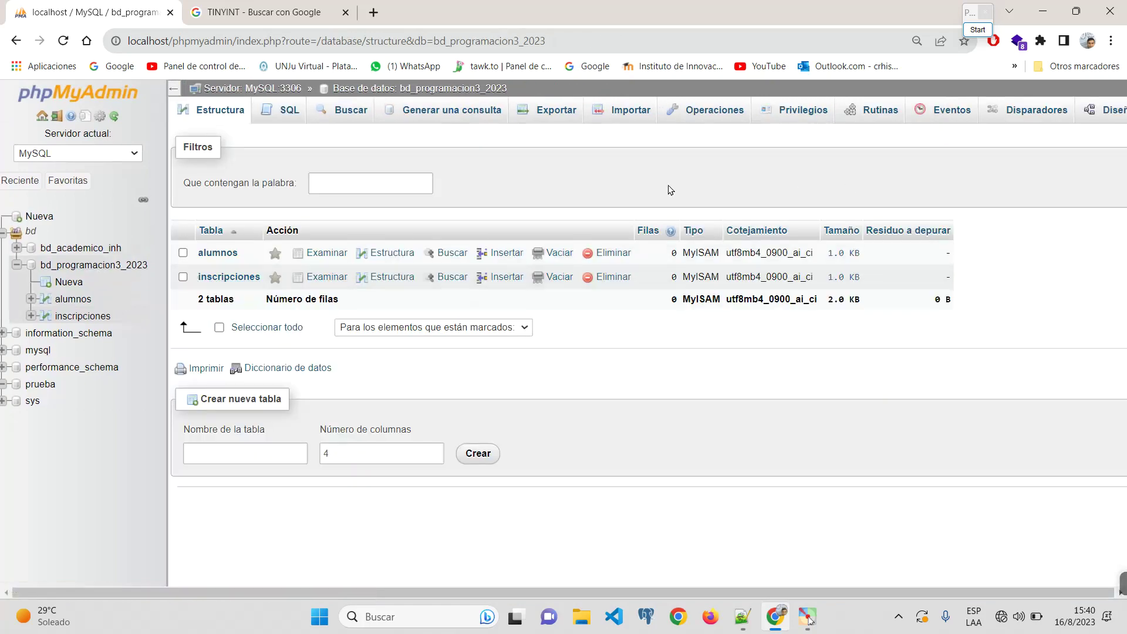
left_click(83, 248)
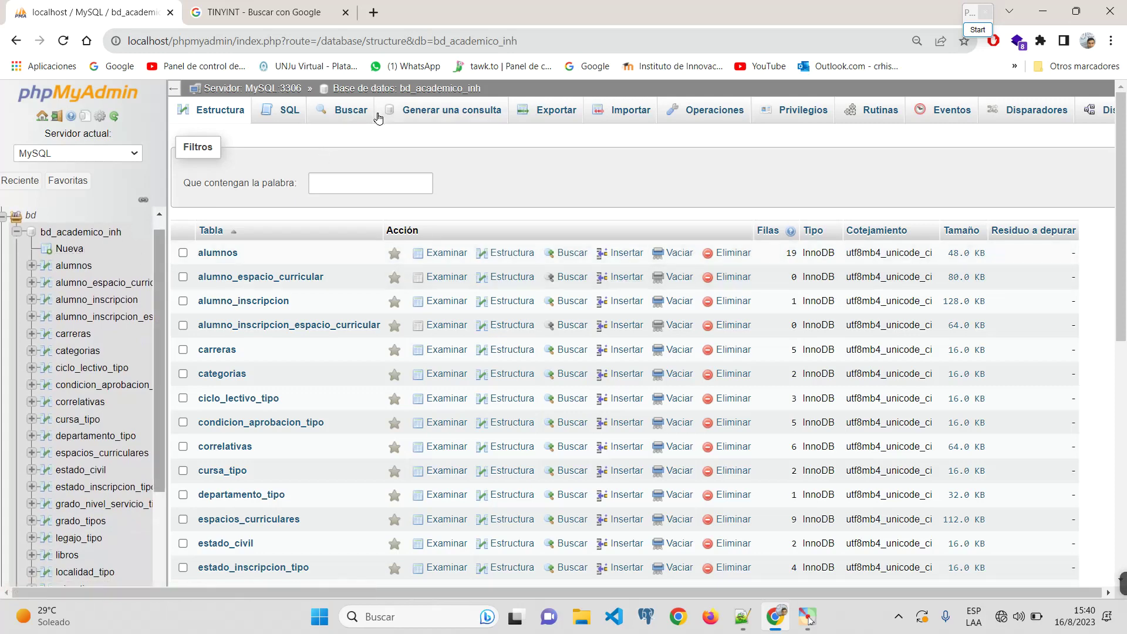
left_click(79, 267)
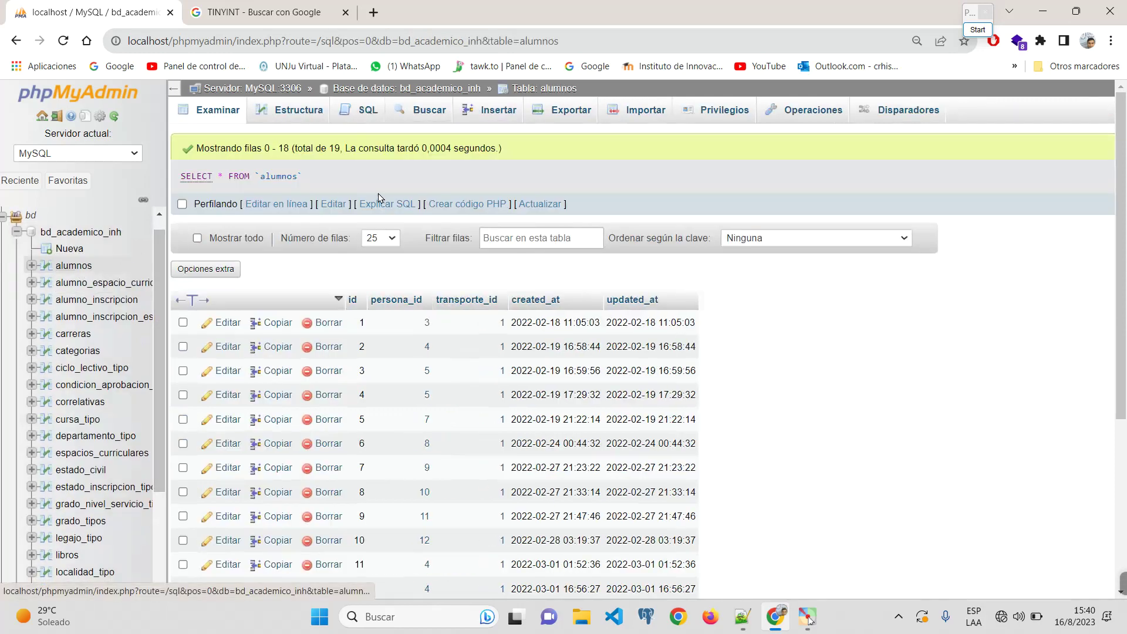
left_click(298, 116)
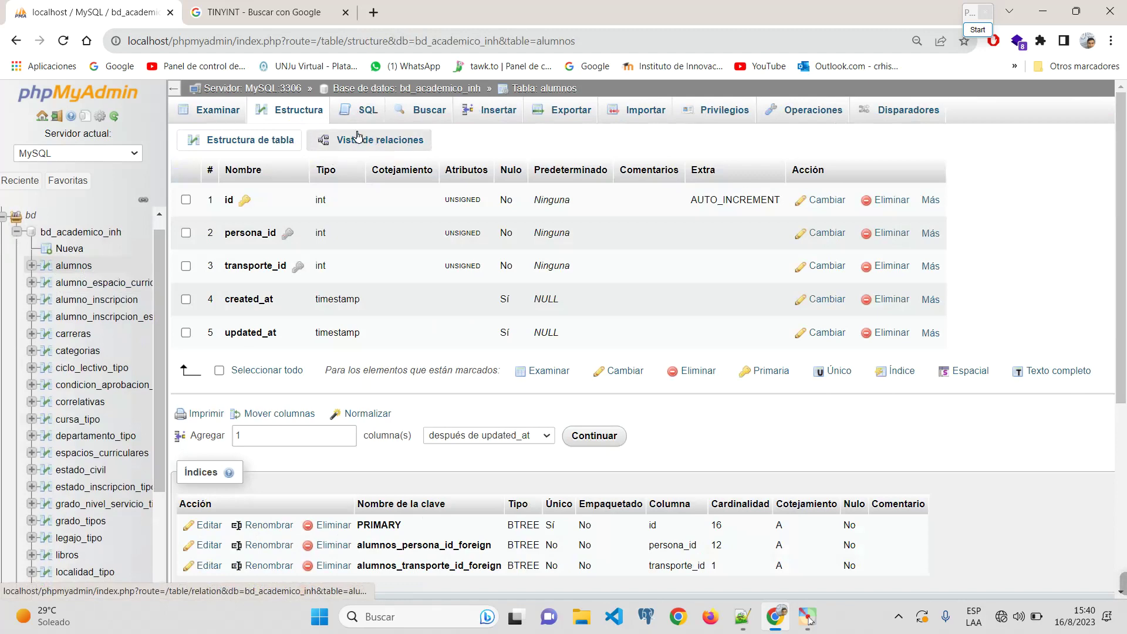
scroll(357, 136, "up", 5)
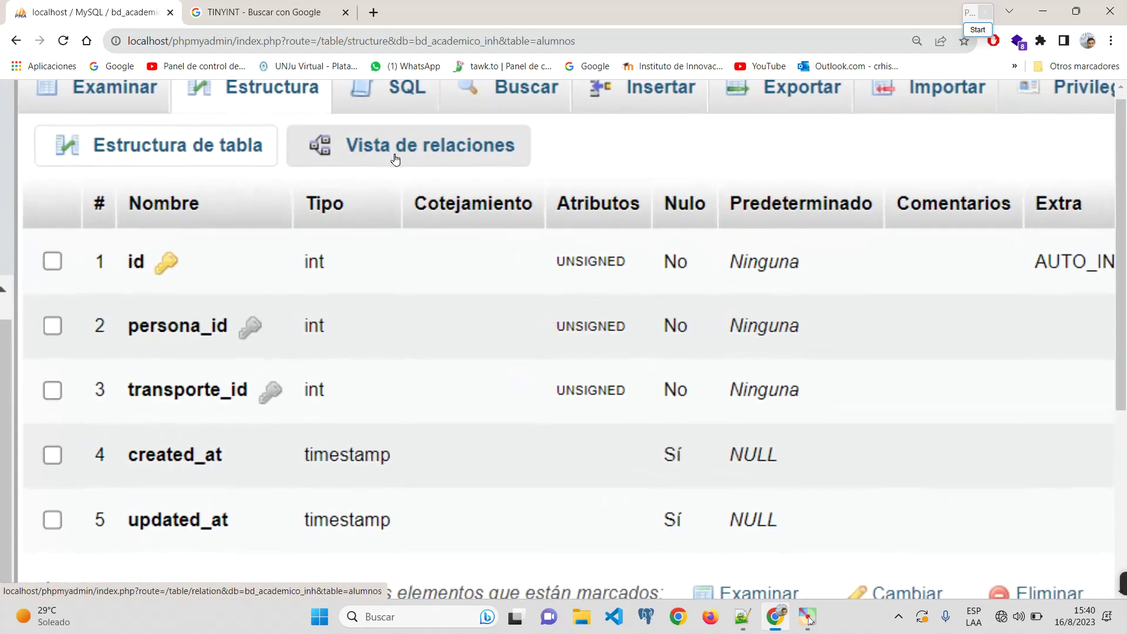
scroll(396, 163, "down", 5)
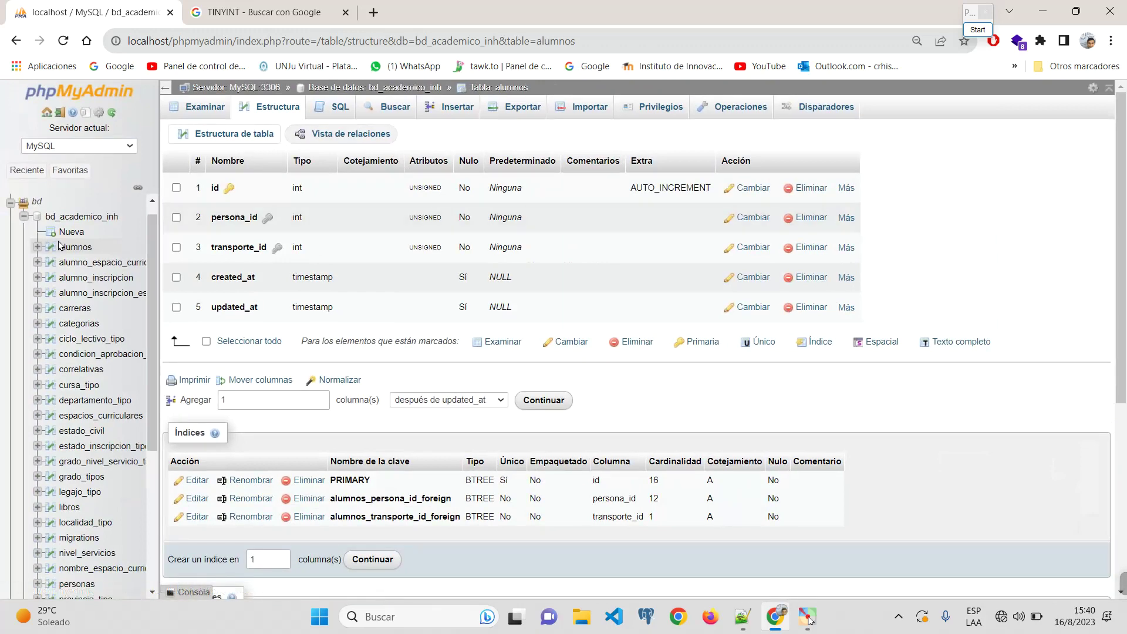
left_click(24, 216)
left_click(74, 246)
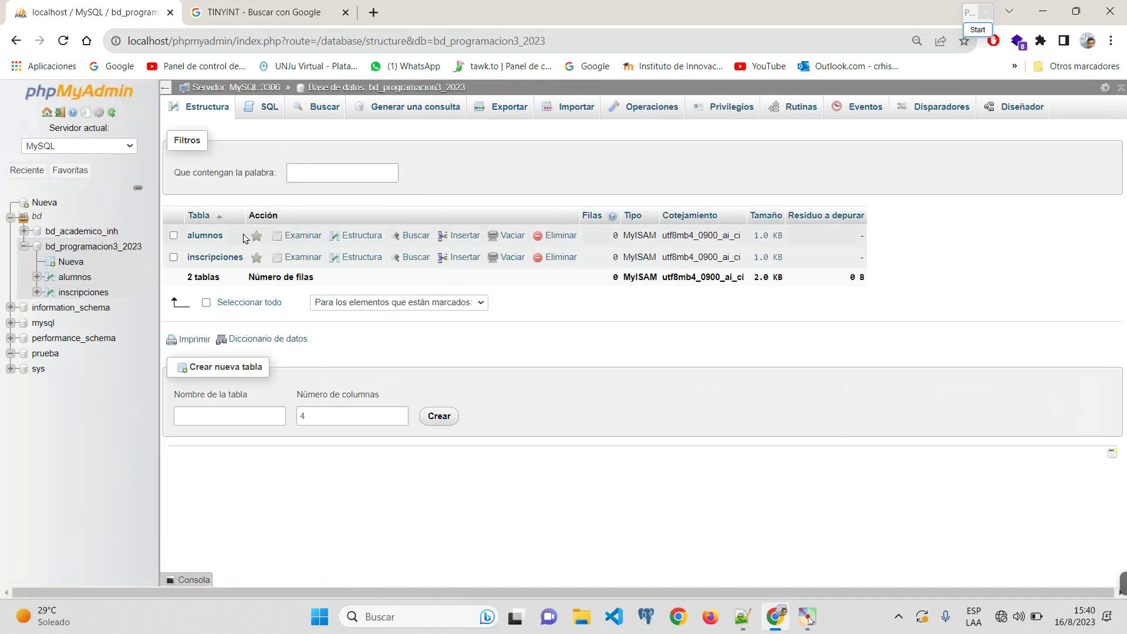
Step: View the inscripciones column structure, then open the Designer for bd_programacion3_2023
left_click(218, 259)
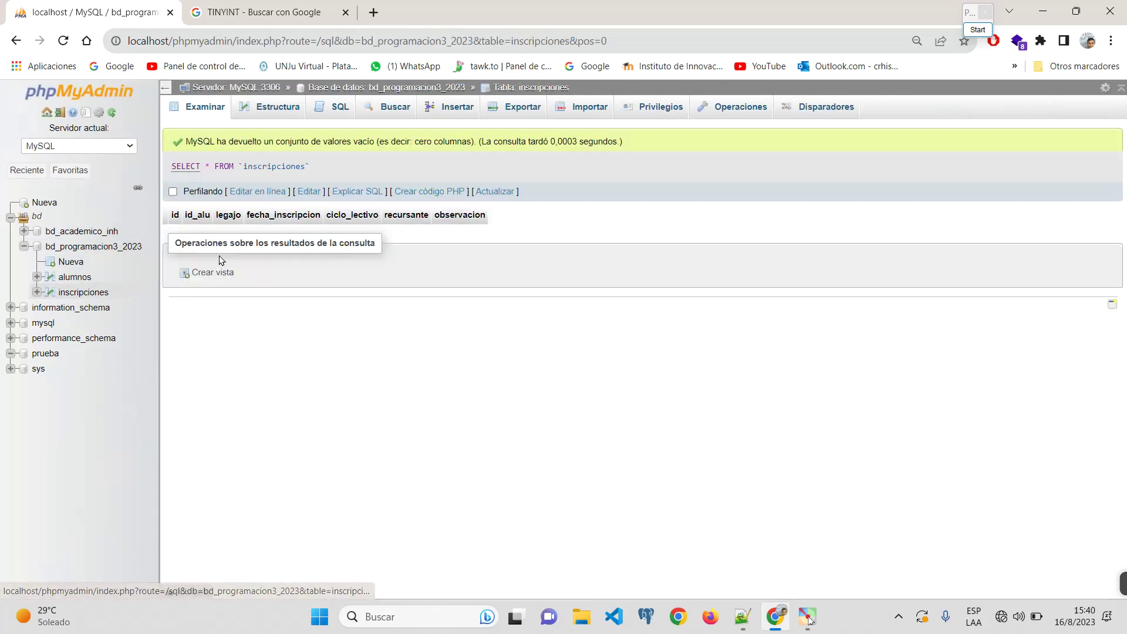
left_click(278, 108)
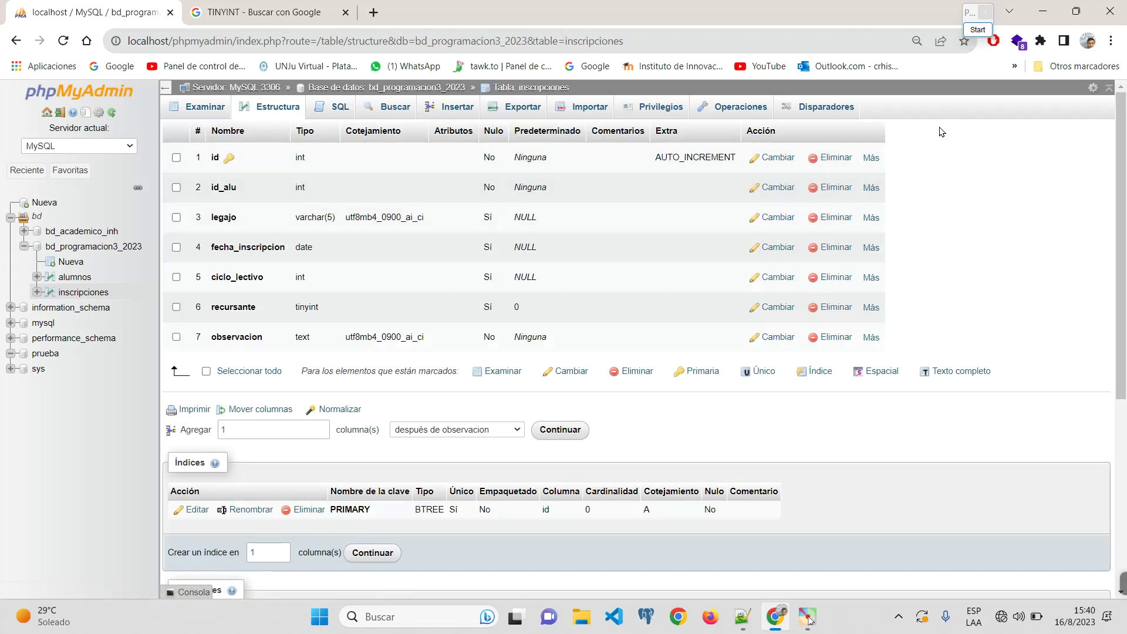
right_click(625, 133)
left_click(1016, 193)
left_click(94, 246)
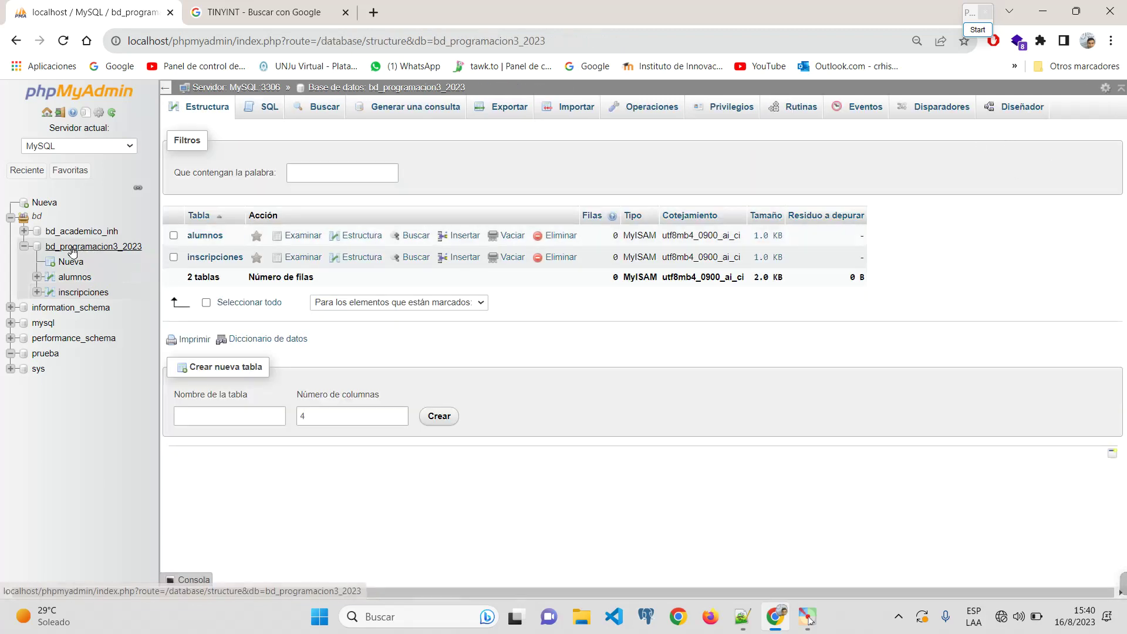
left_click(1022, 108)
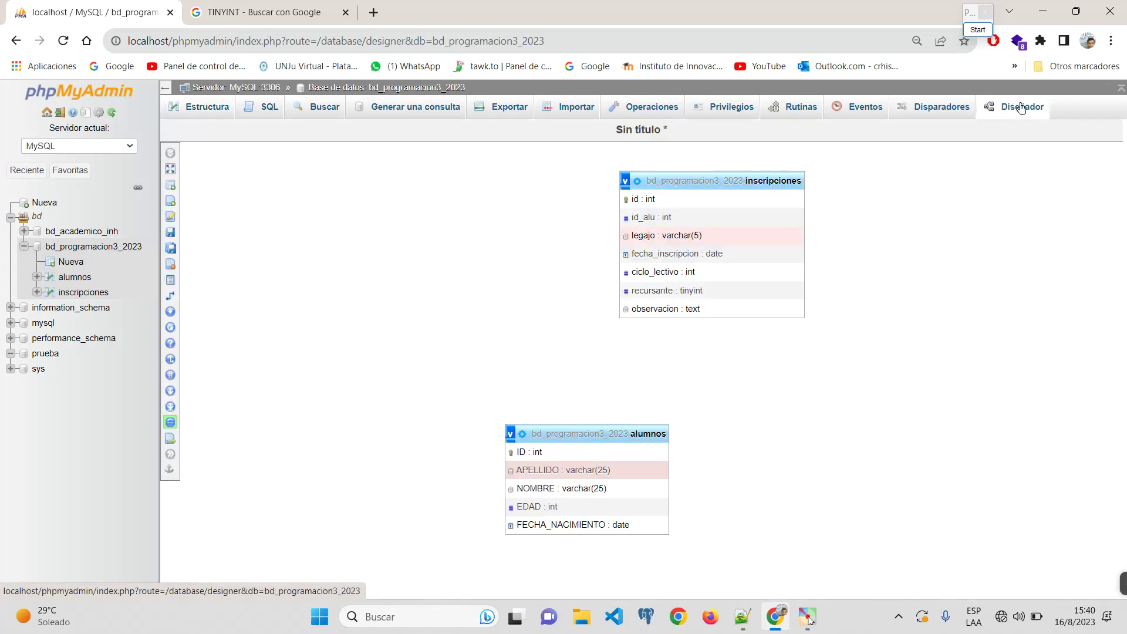
Step: Check the database's Operaciones and Disparadores pages, then go to the MySQL:3306 server home
right_click(1021, 107)
left_click(110, 249)
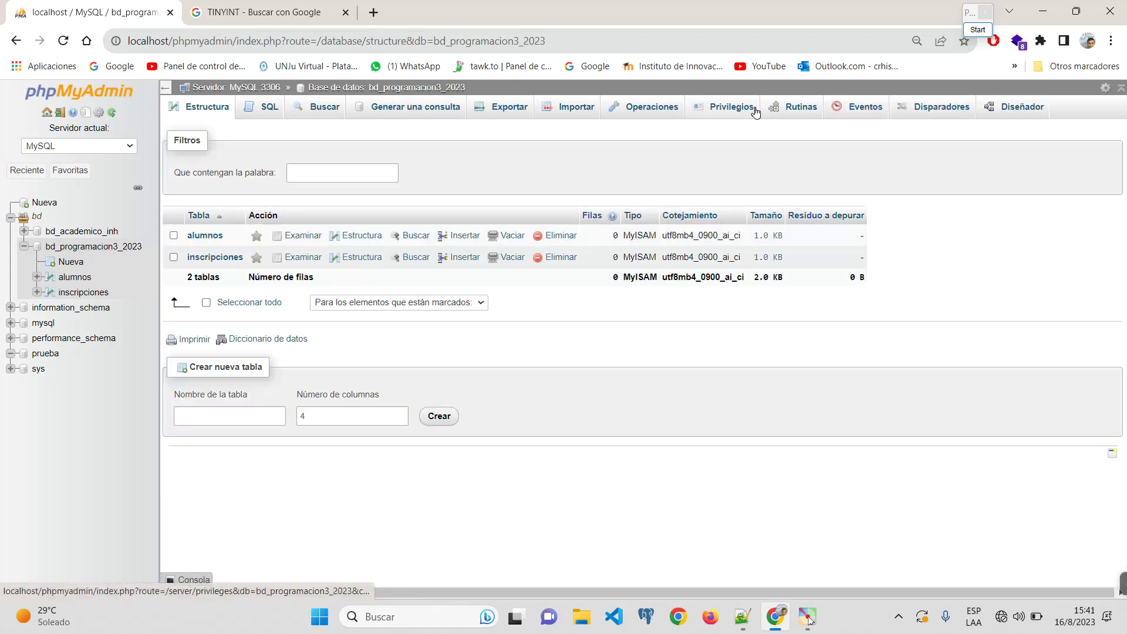
left_click(676, 109)
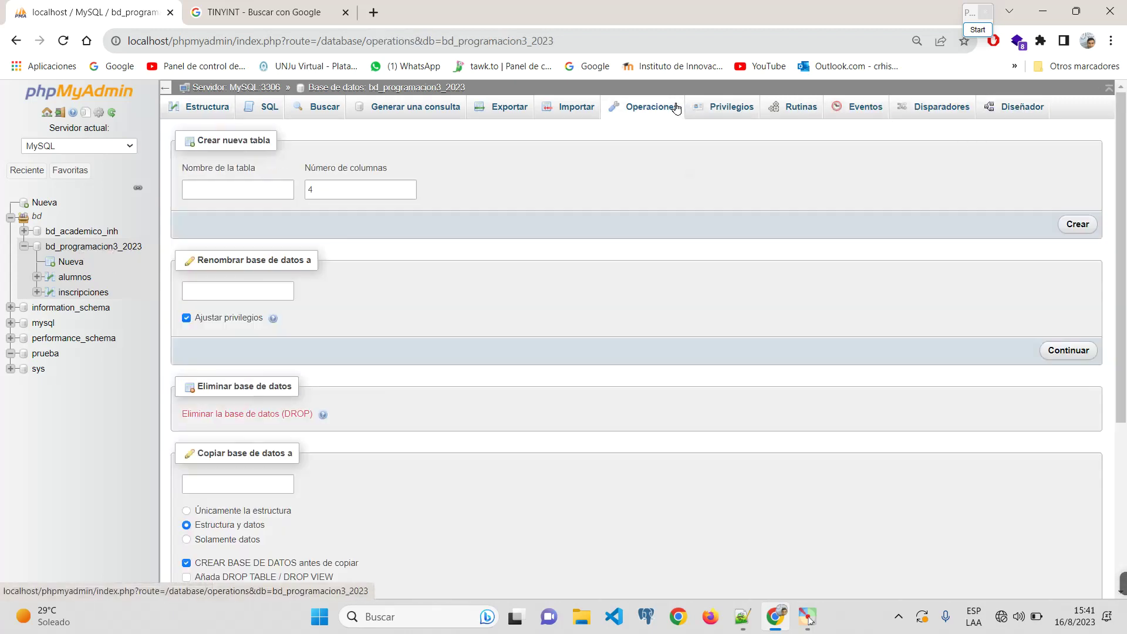
scroll(486, 435, "down", 4)
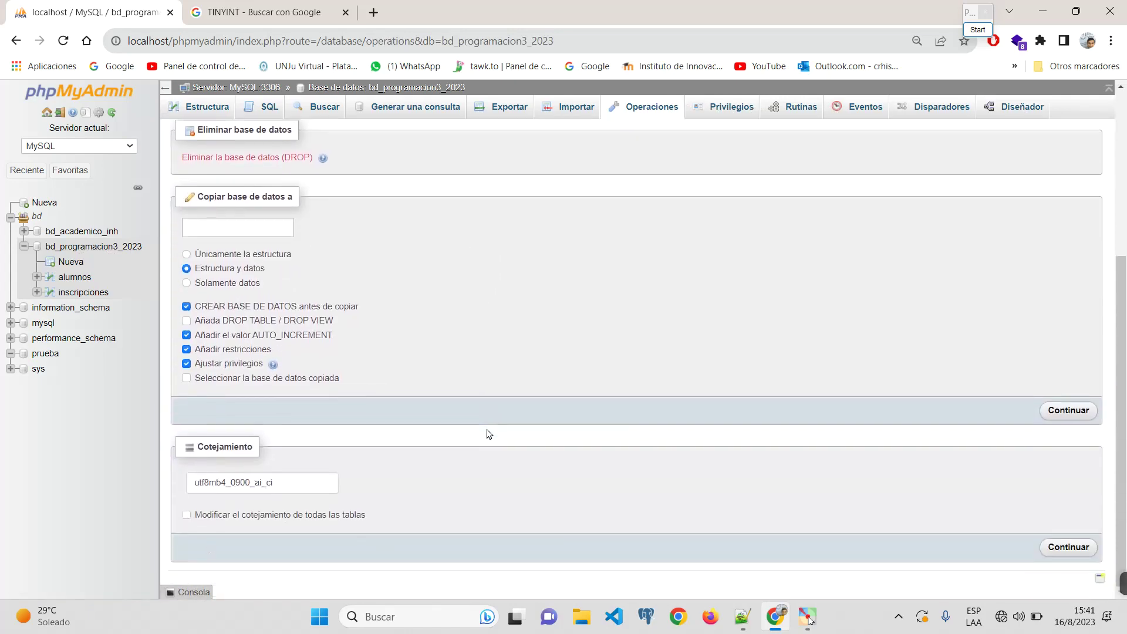
scroll(486, 435, "up", 4)
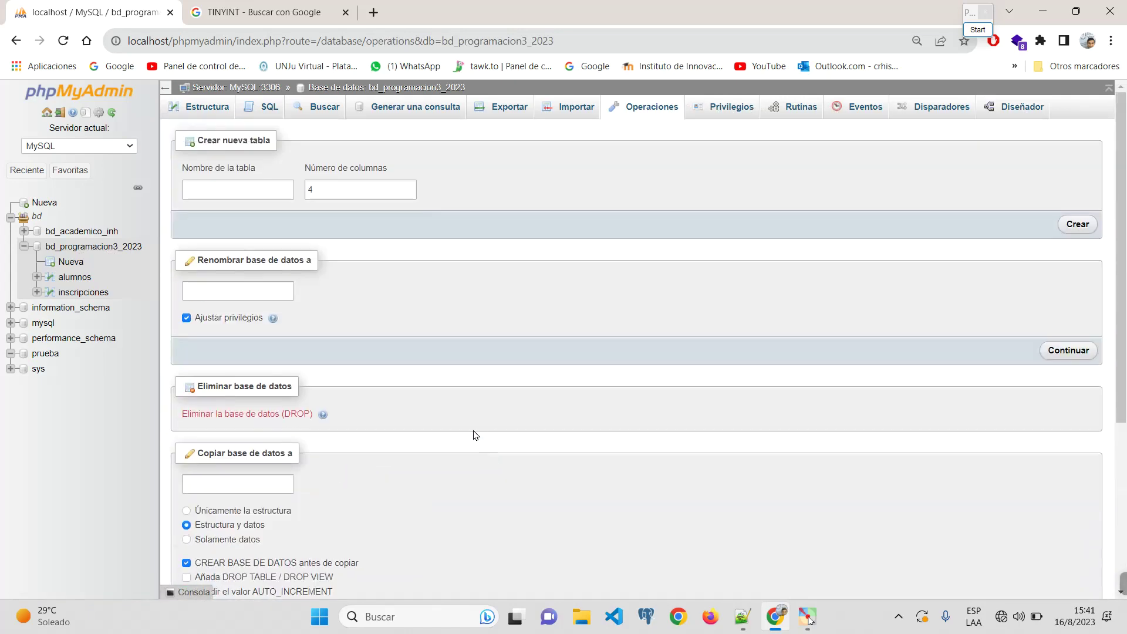
left_click(117, 246)
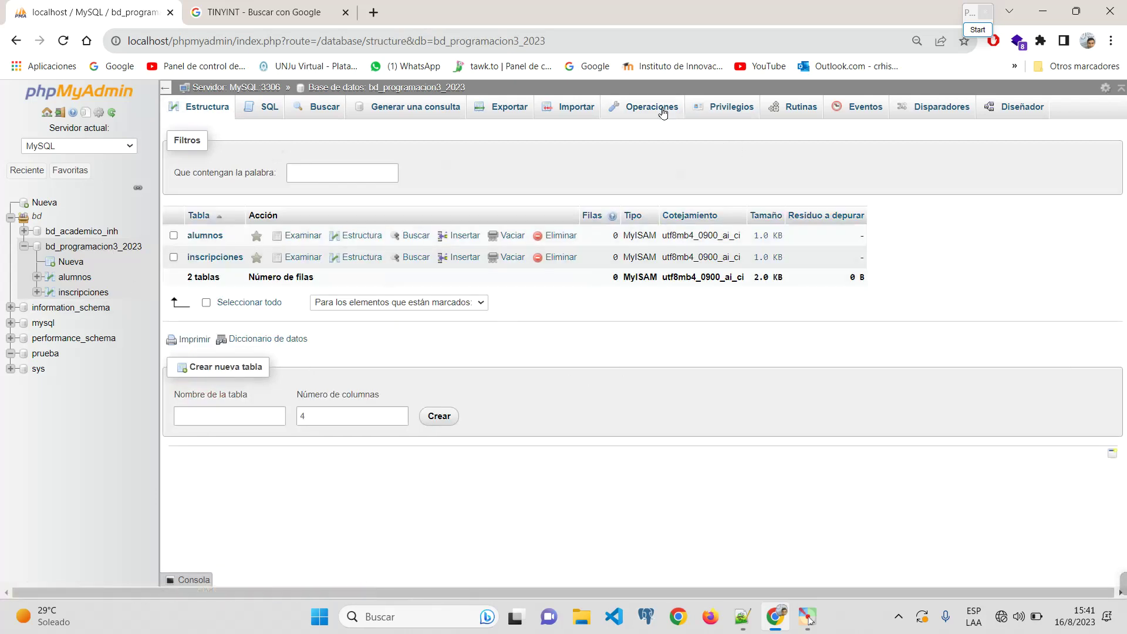
left_click(925, 115)
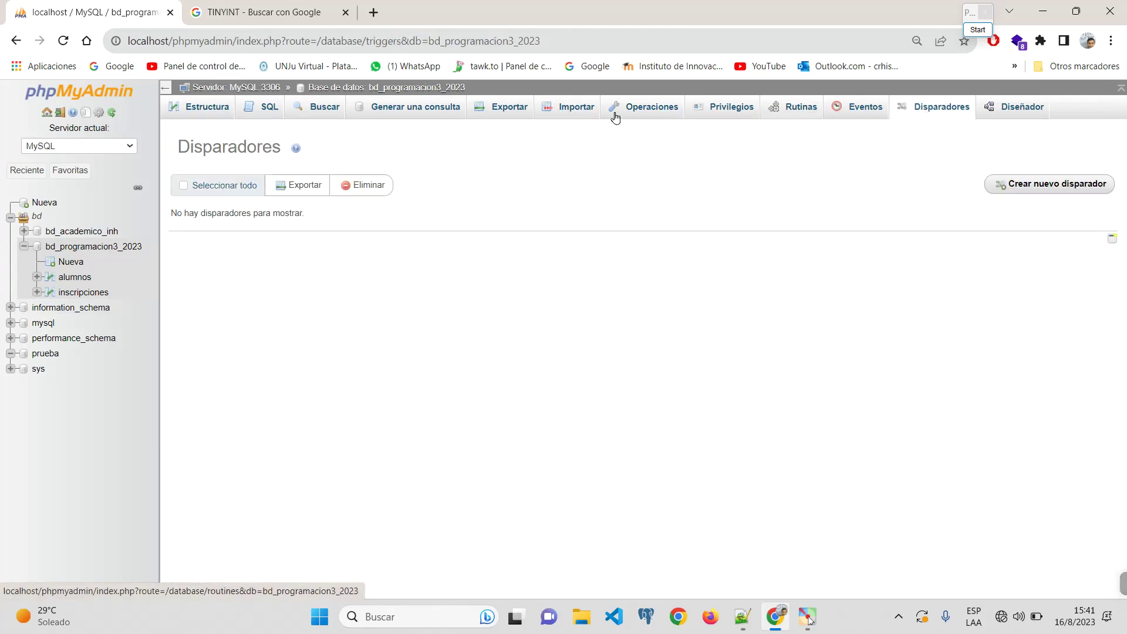
left_click(98, 251)
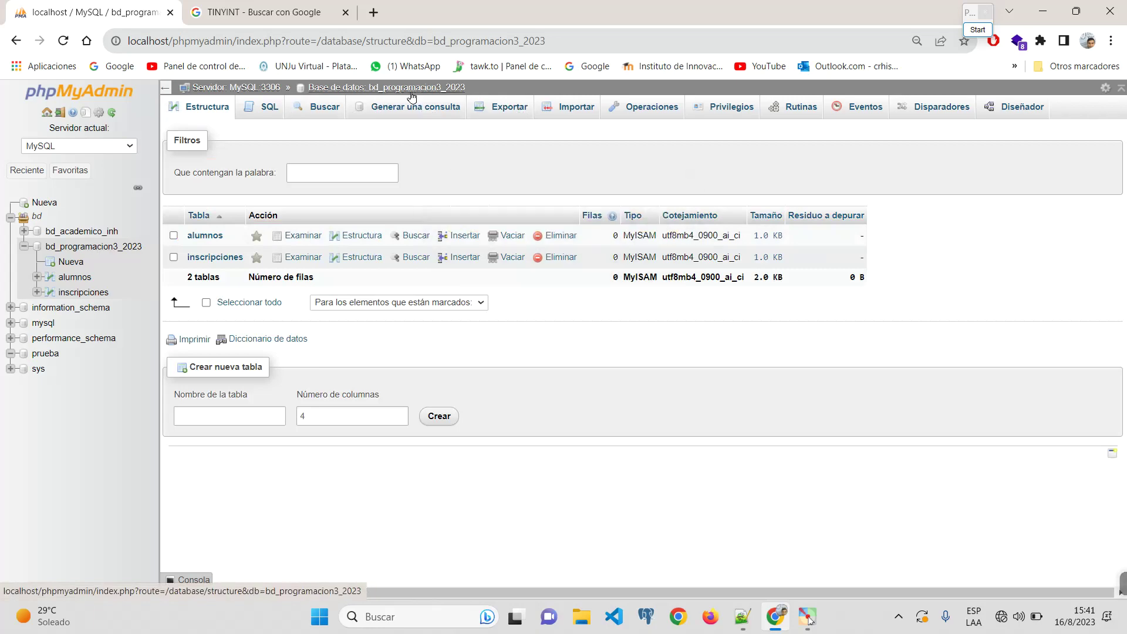
left_click(267, 88)
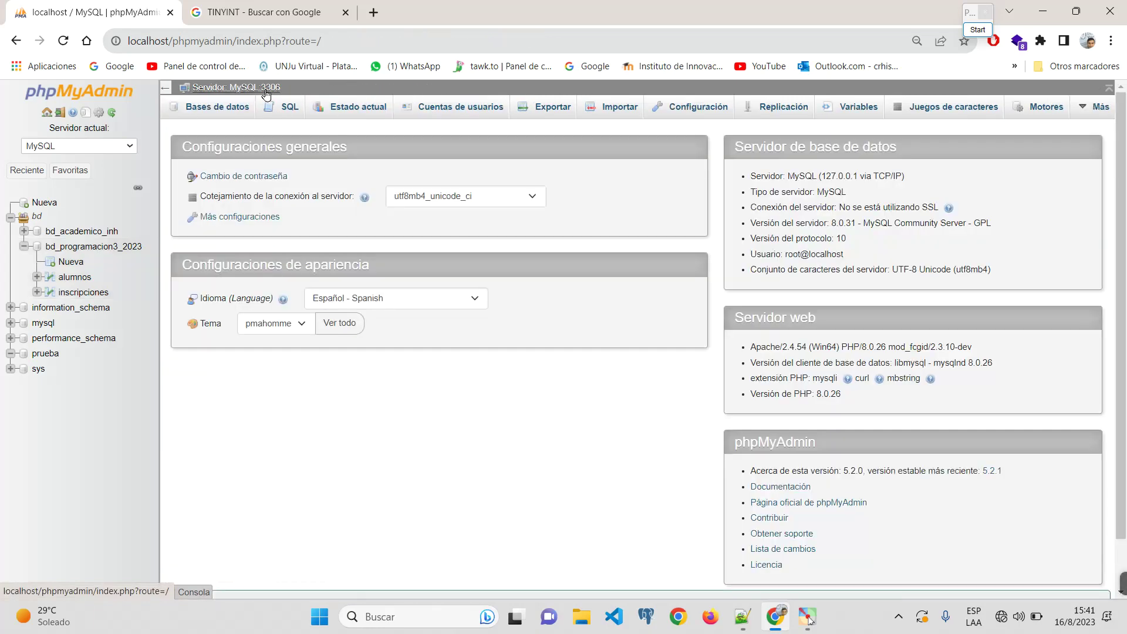
Step: Open bd_academico_inh and look through its query, triggers, designer and operations tabs
left_click(84, 233)
left_click(81, 217)
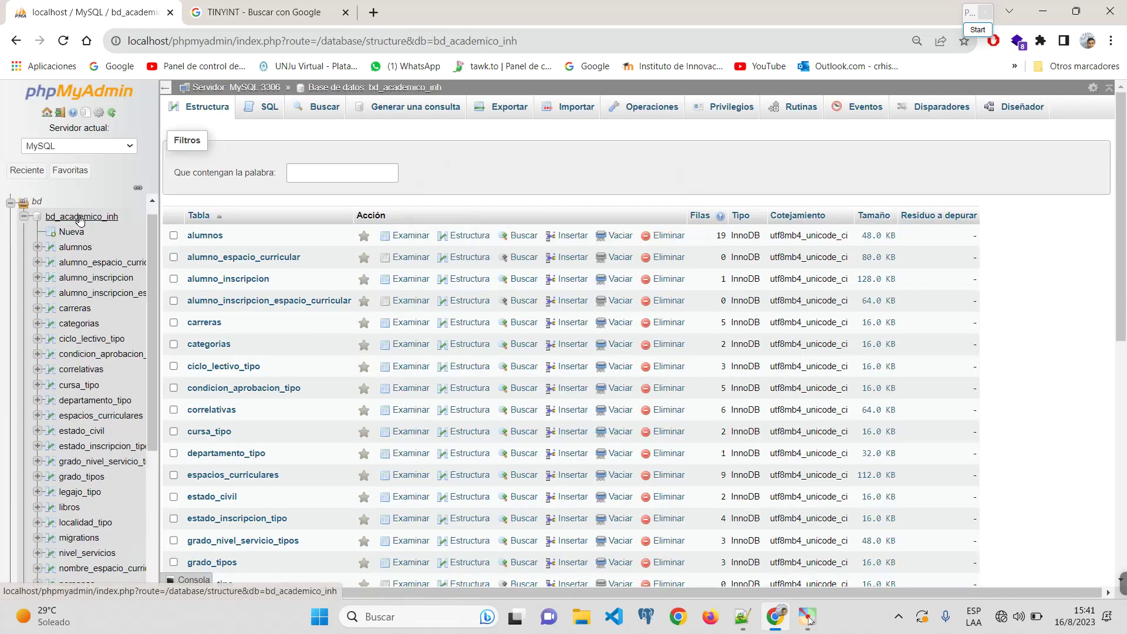
left_click(414, 115)
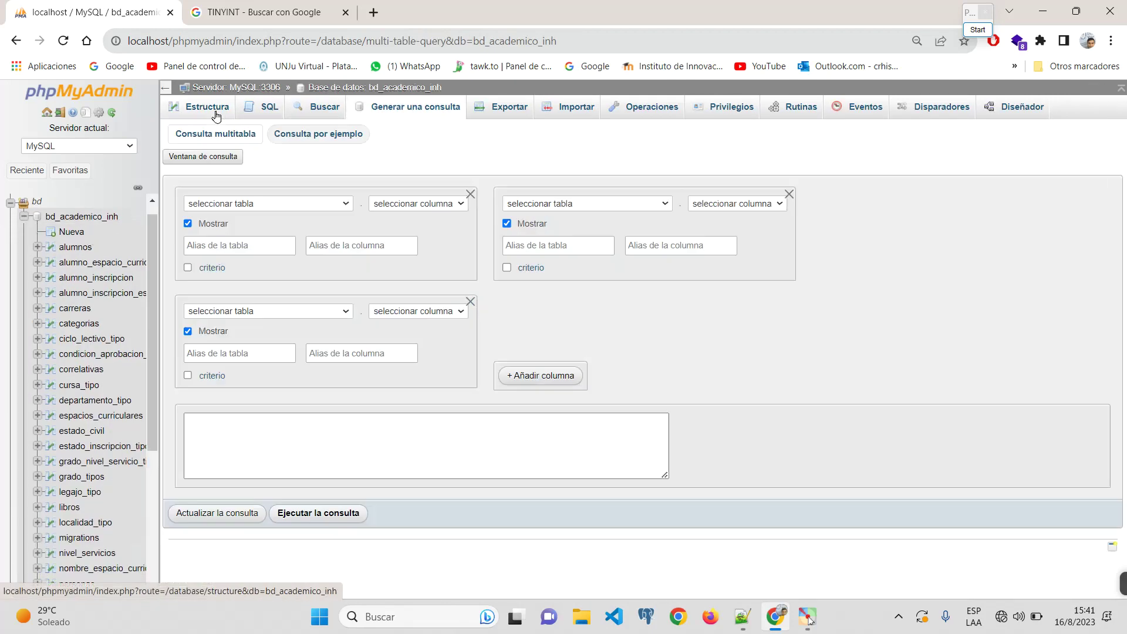
left_click(205, 108)
left_click(939, 108)
left_click(1003, 111)
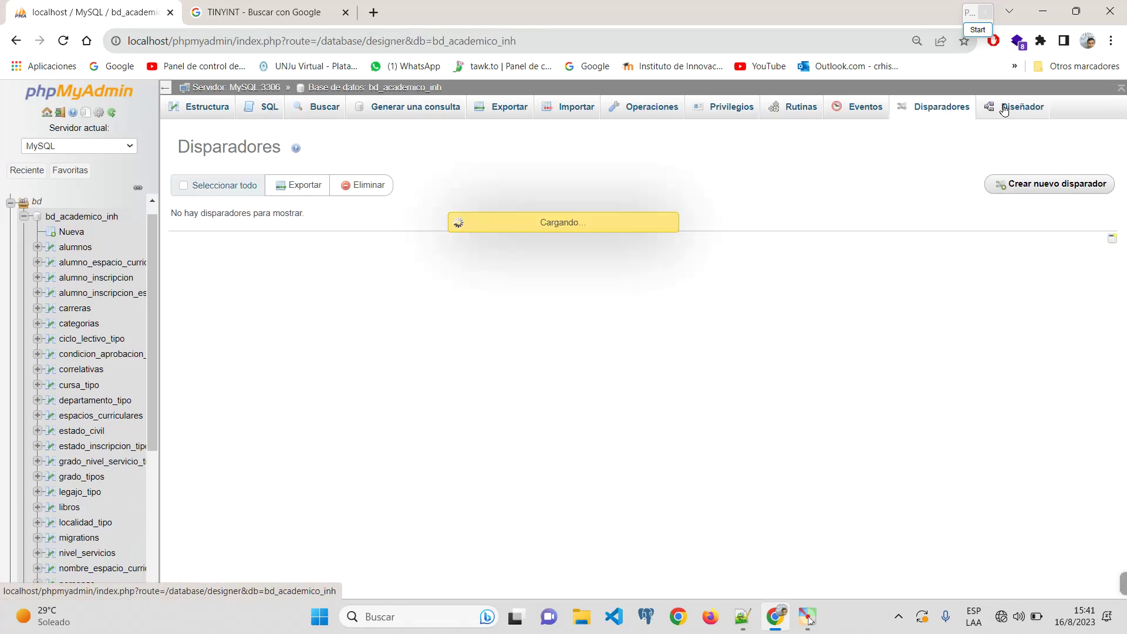
left_click(941, 108)
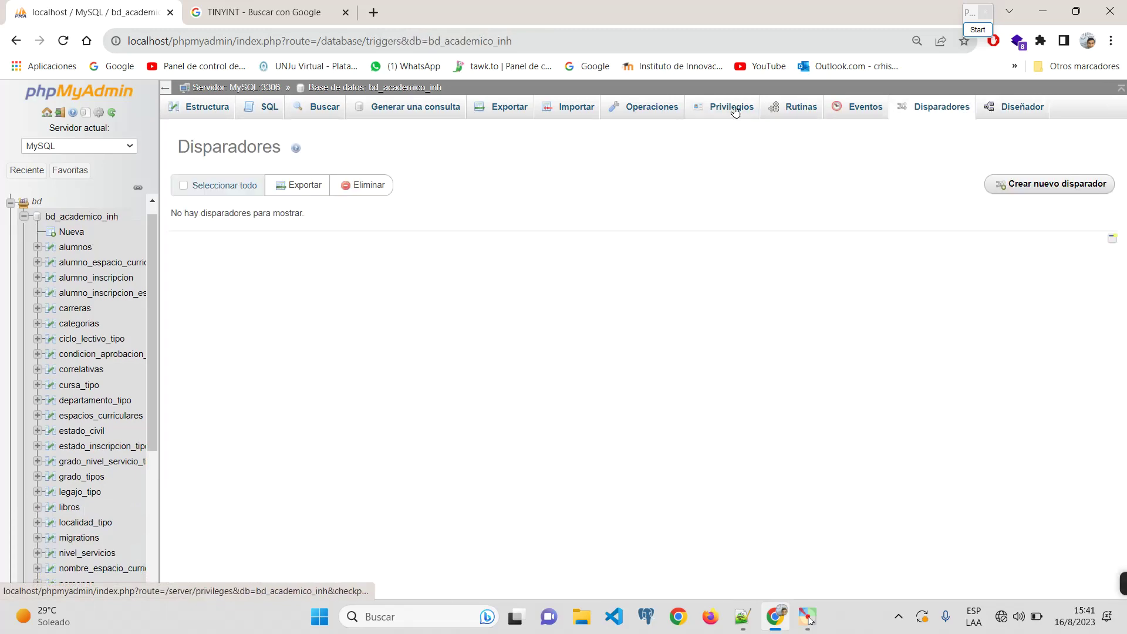
left_click(629, 108)
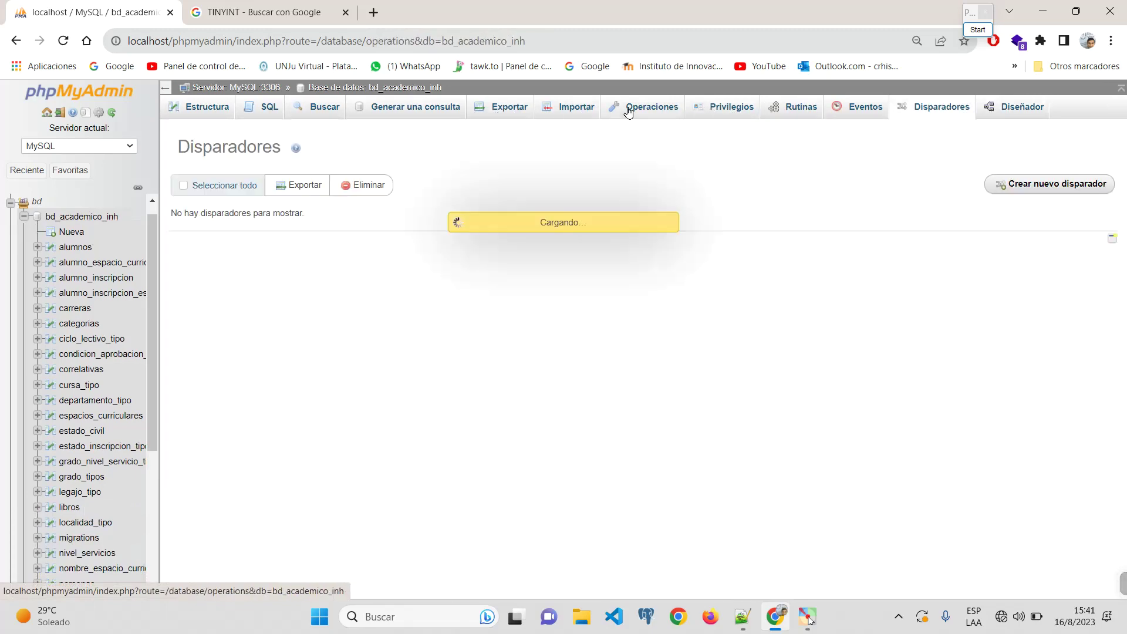
Step: Open the alumnos table in bd_academico_inh and view its column structure
left_click(34, 219)
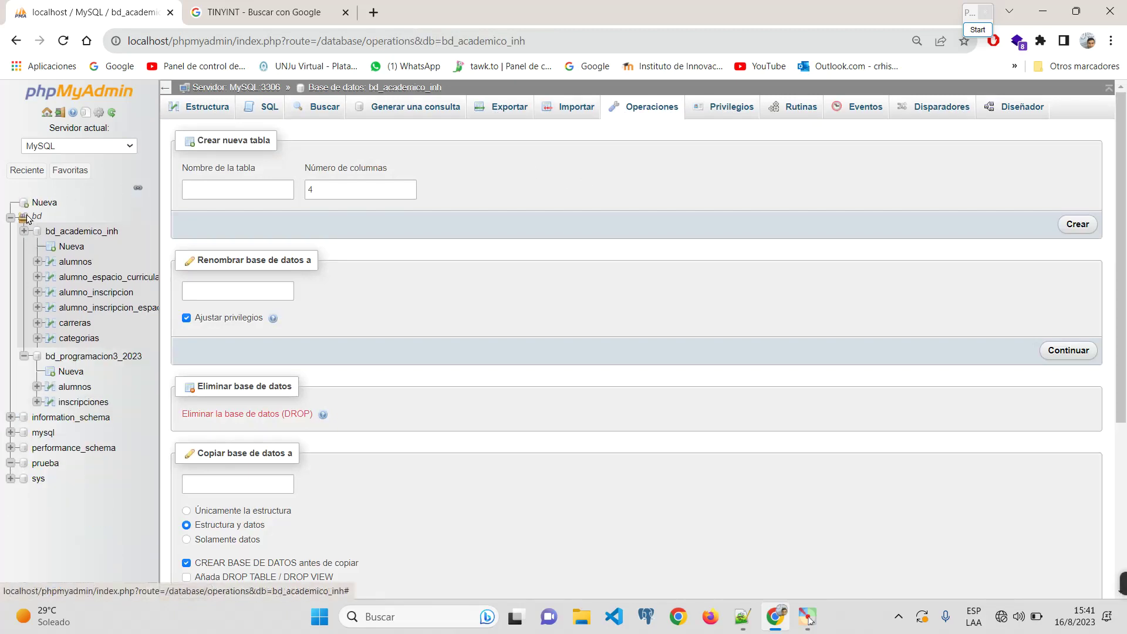
left_click(82, 231)
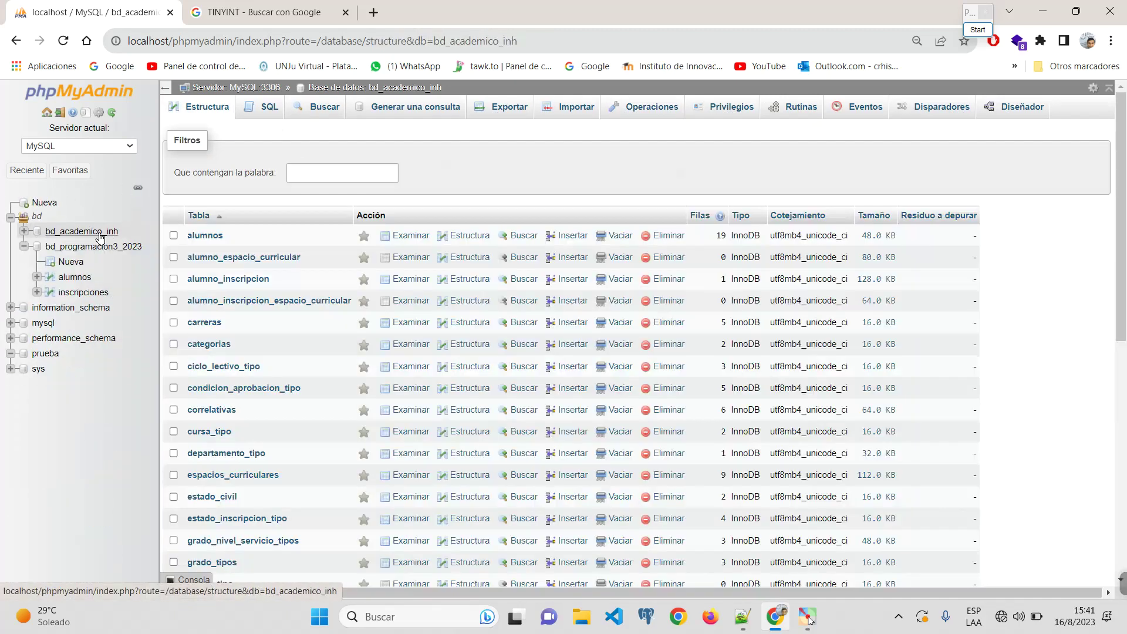
left_click(206, 236)
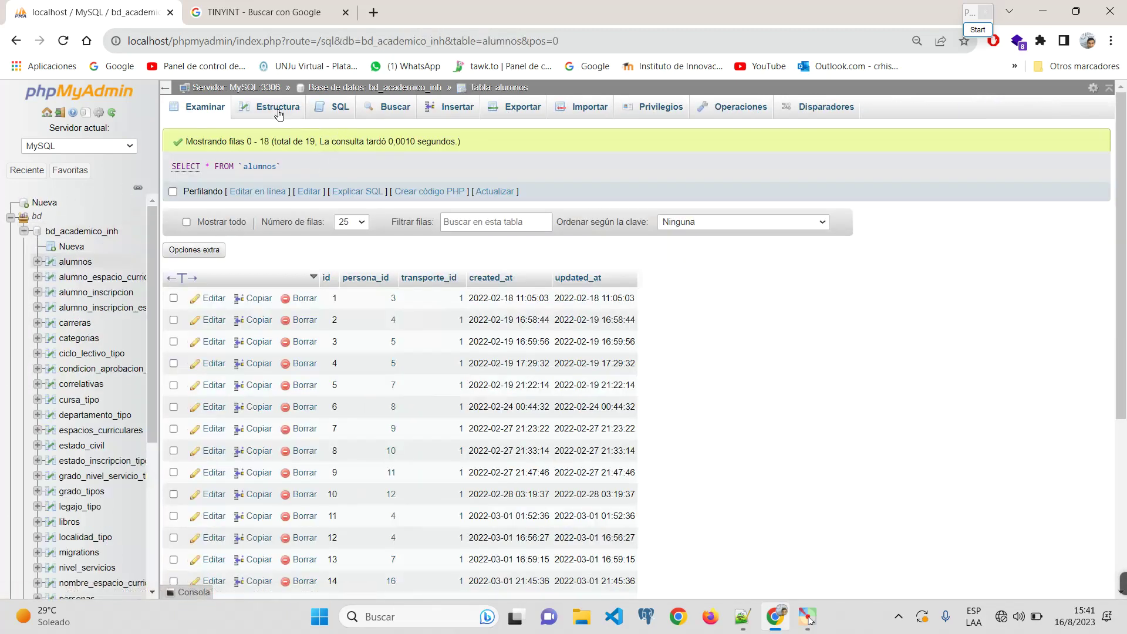
left_click(284, 106)
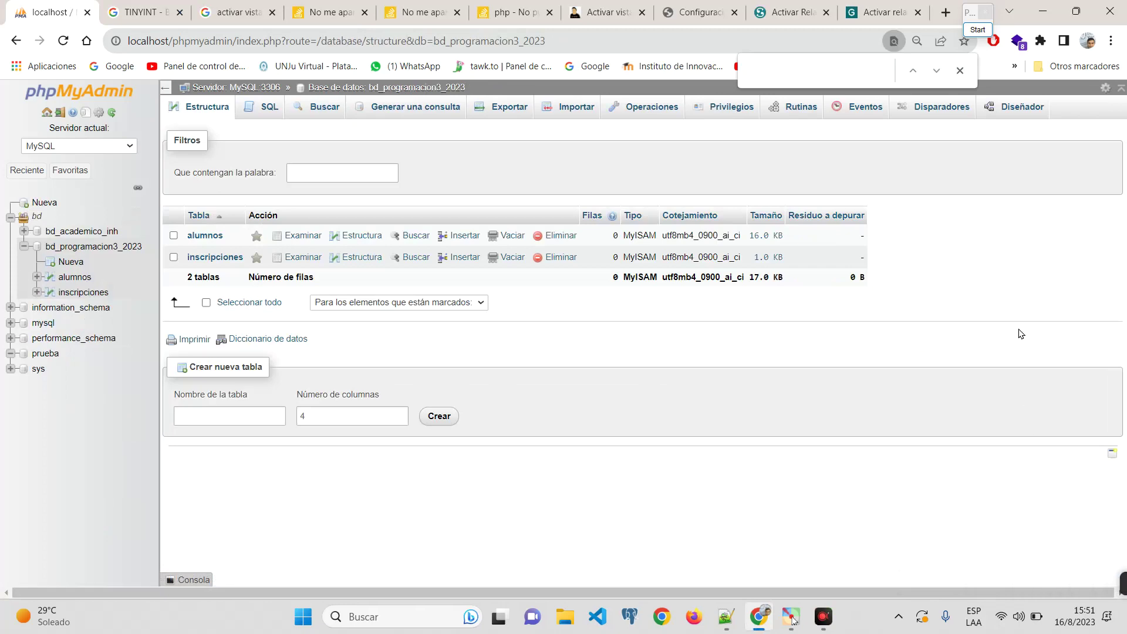
Step: Review the inscripciones table's column structure in bd_programacion3_2023
left_click(960, 73)
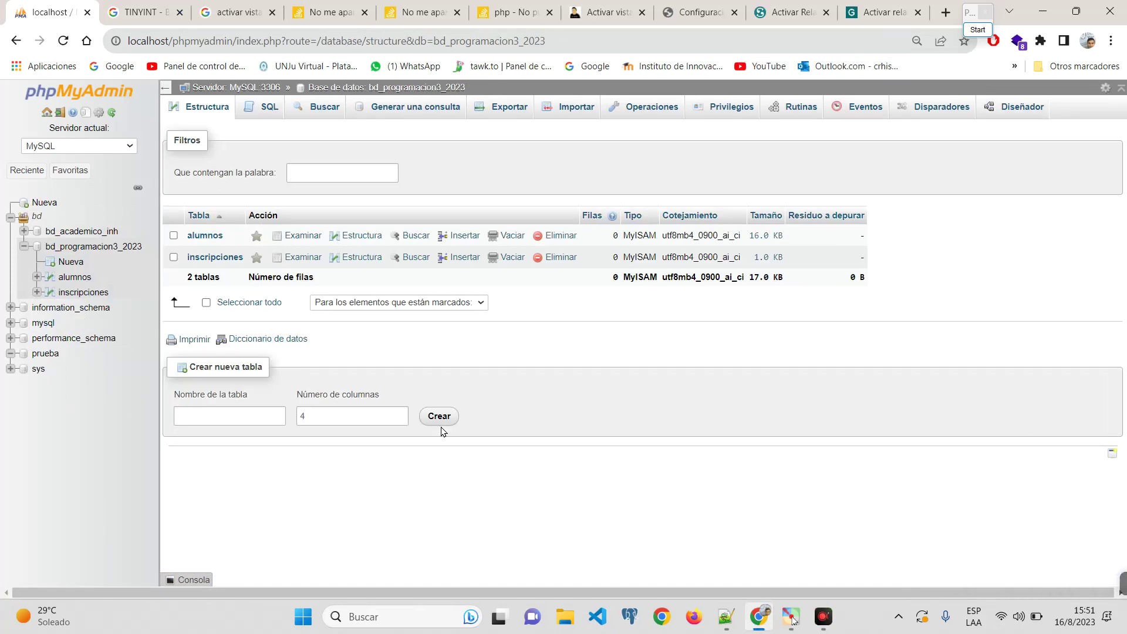
left_click(103, 293)
left_click(276, 107)
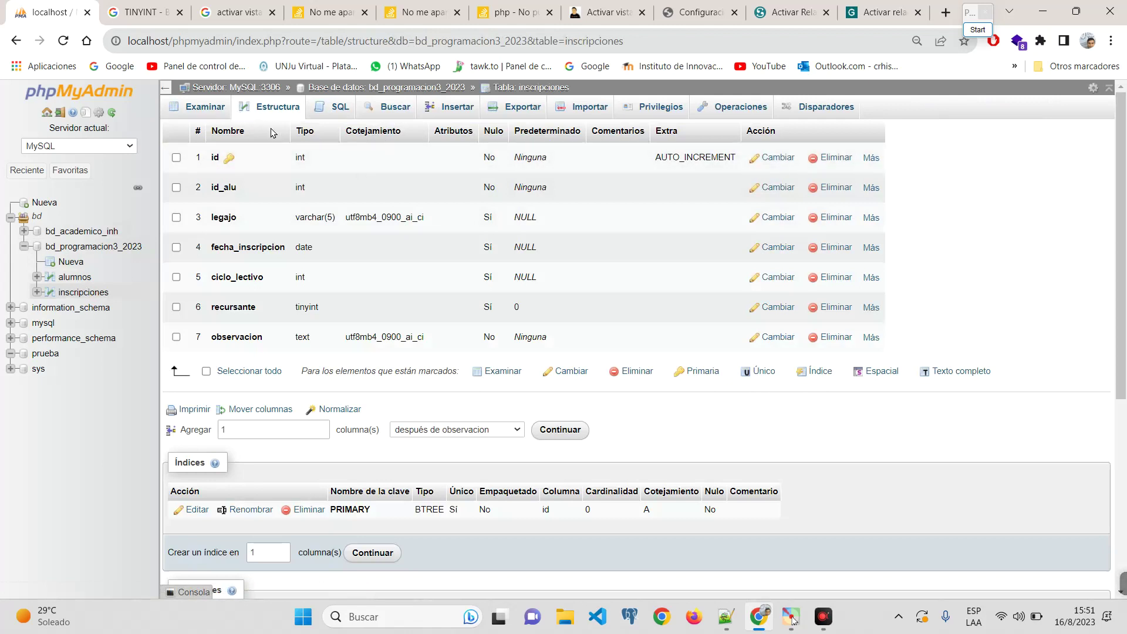
Step: Compare bd_programacion3_2023's MyISAM table list with bd_academico_inh's InnoDB tables
left_click(83, 250)
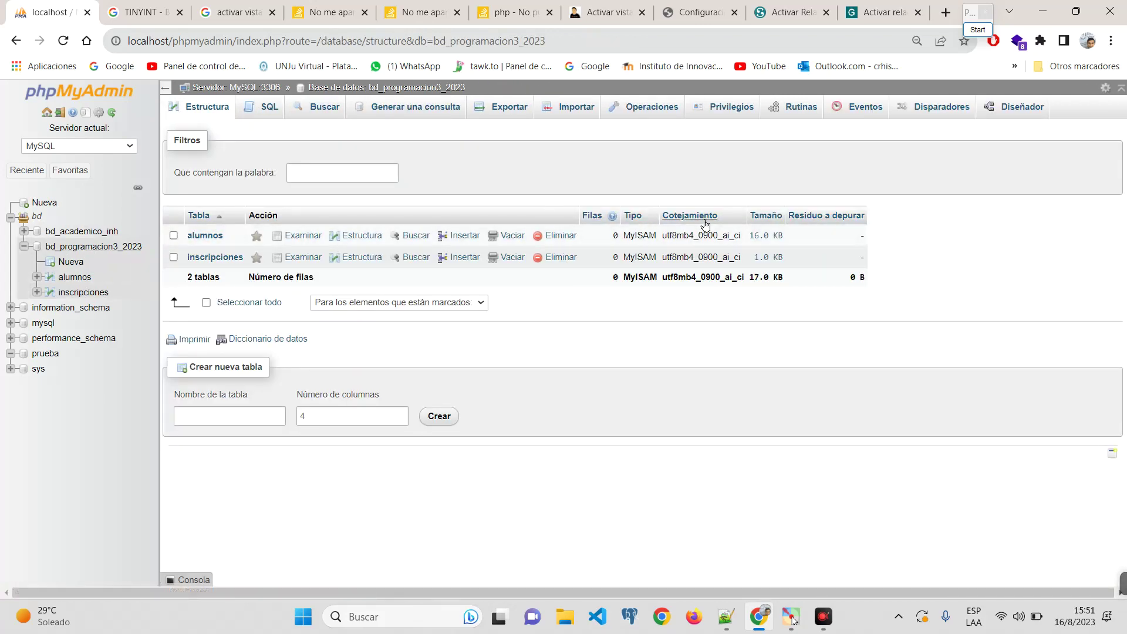
scroll(649, 222, "up", 5, "ctrl")
scroll(518, 226, "down", 5, "ctrl")
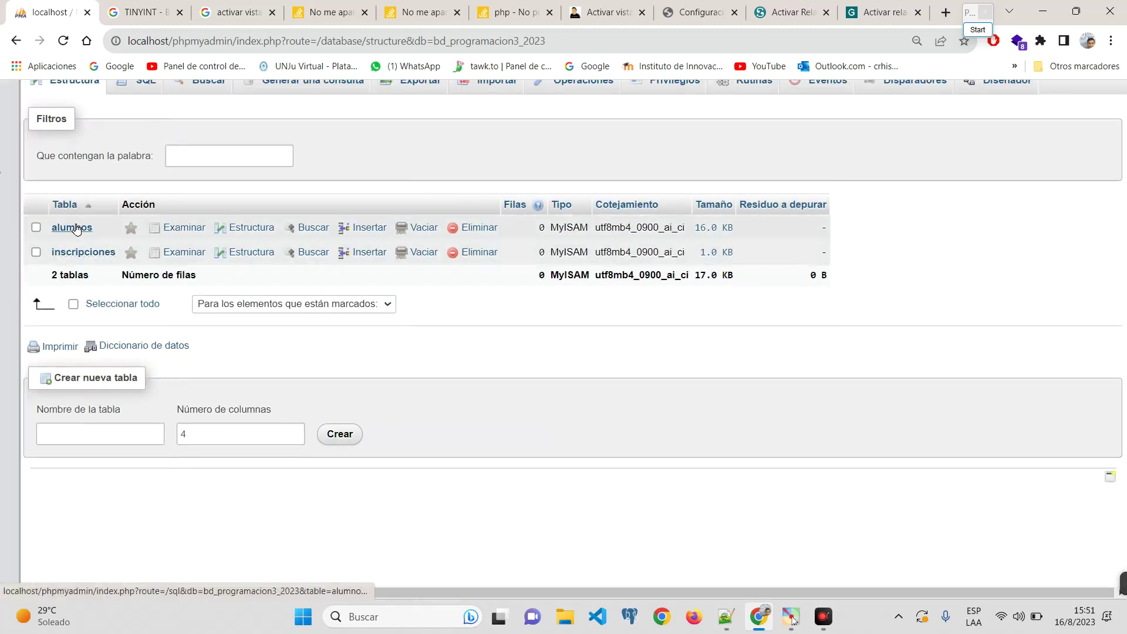
scroll(568, 225, "up", 7, "ctrl")
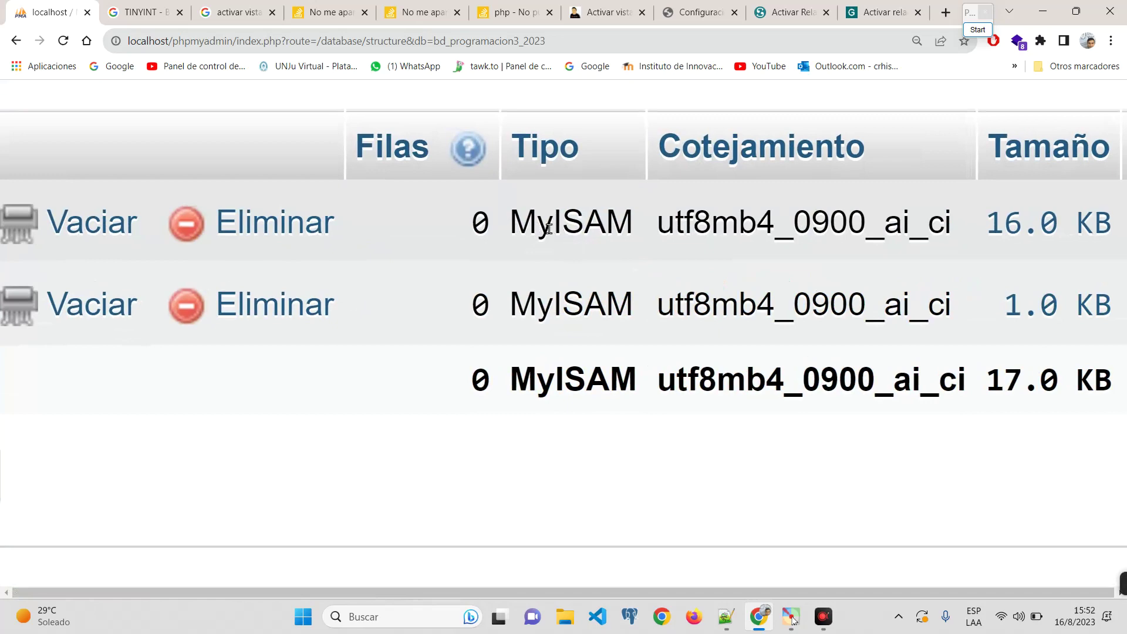
scroll(552, 286, "down", 7, "ctrl")
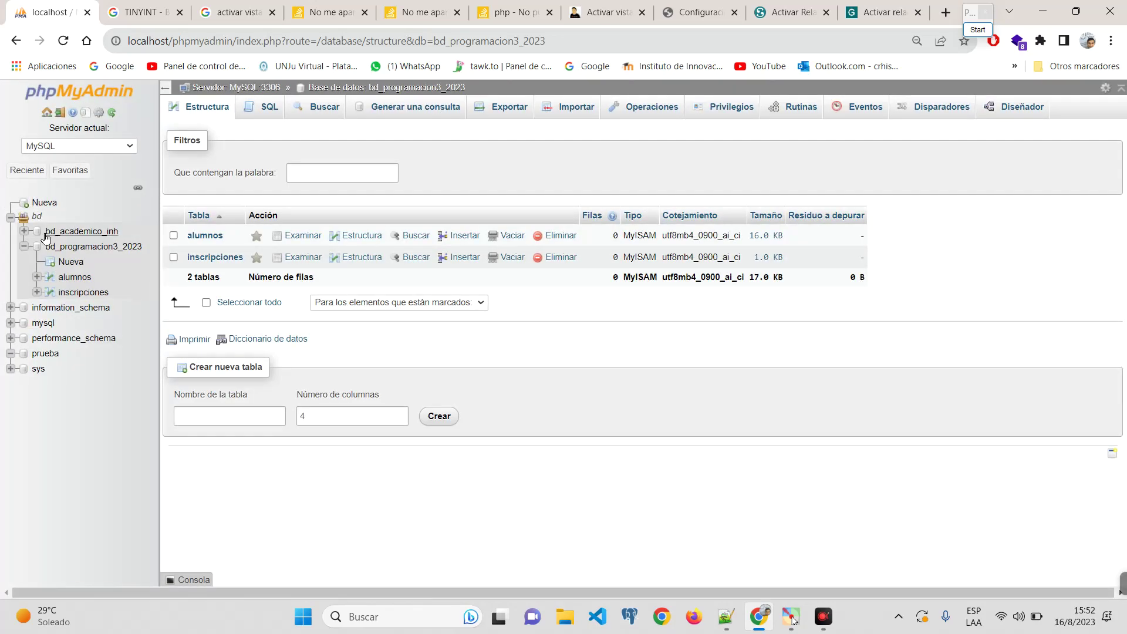
left_click(47, 234)
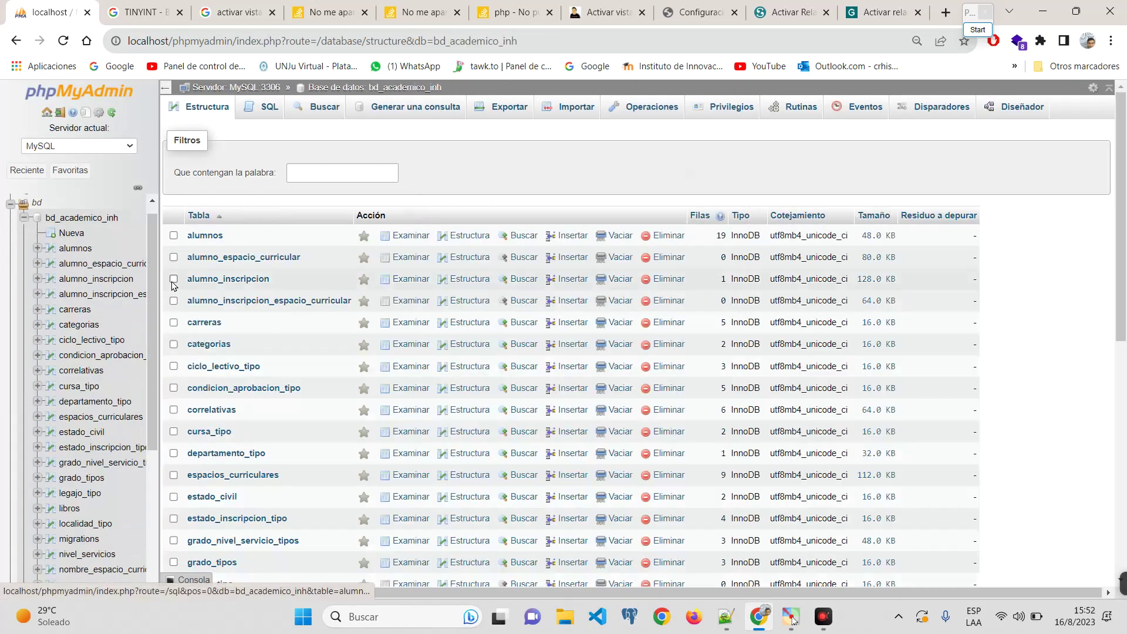
left_click(85, 246)
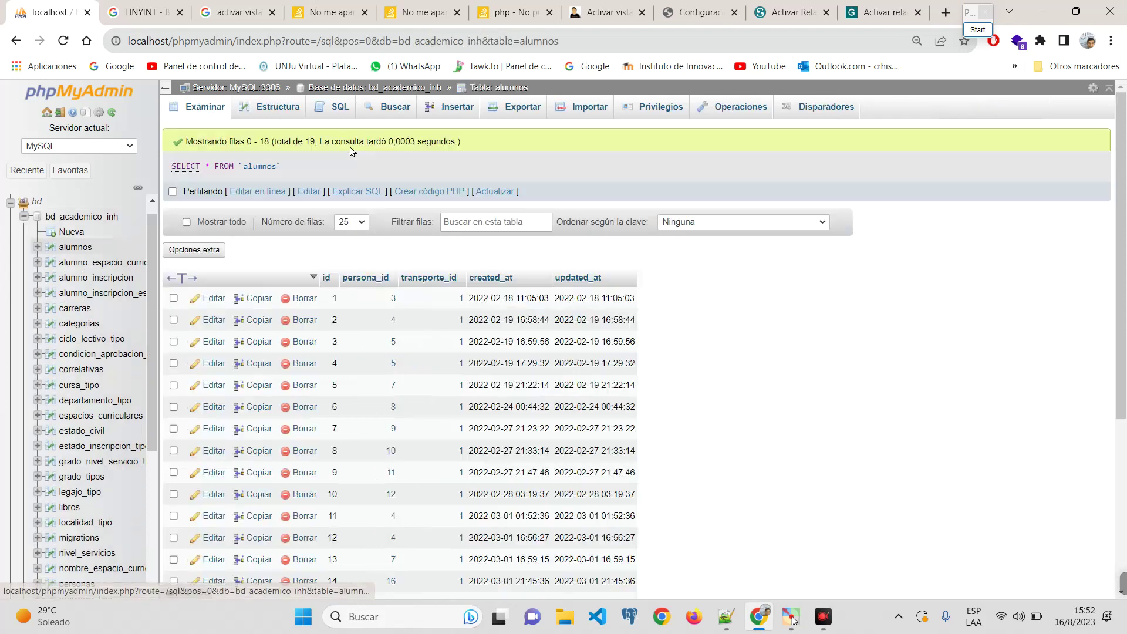
left_click(298, 113)
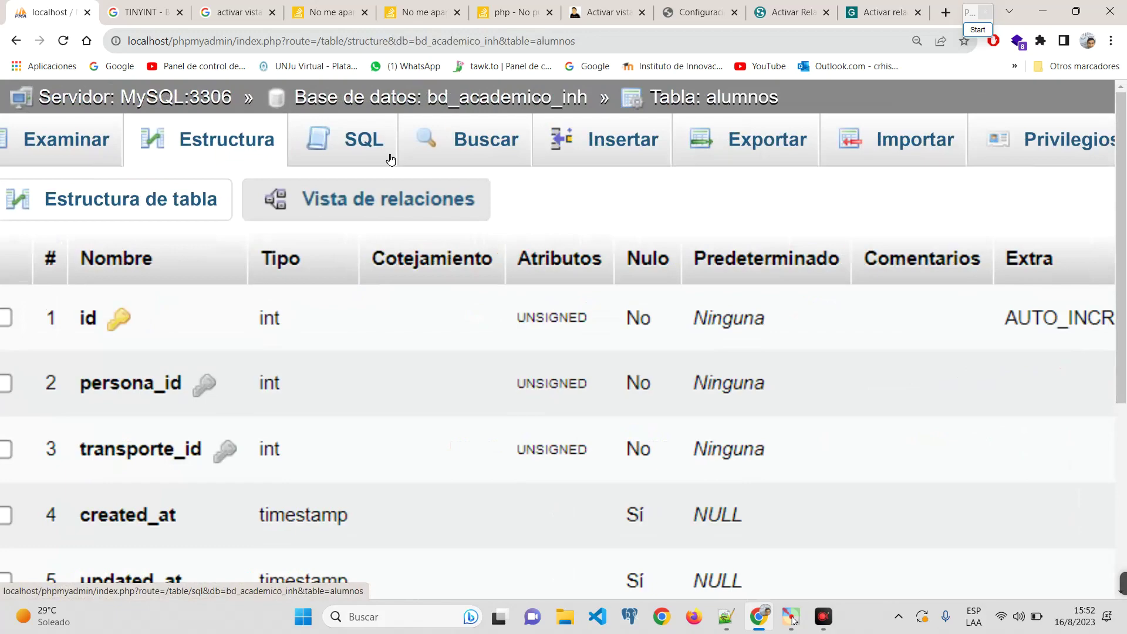
scroll(391, 159, "down", 5)
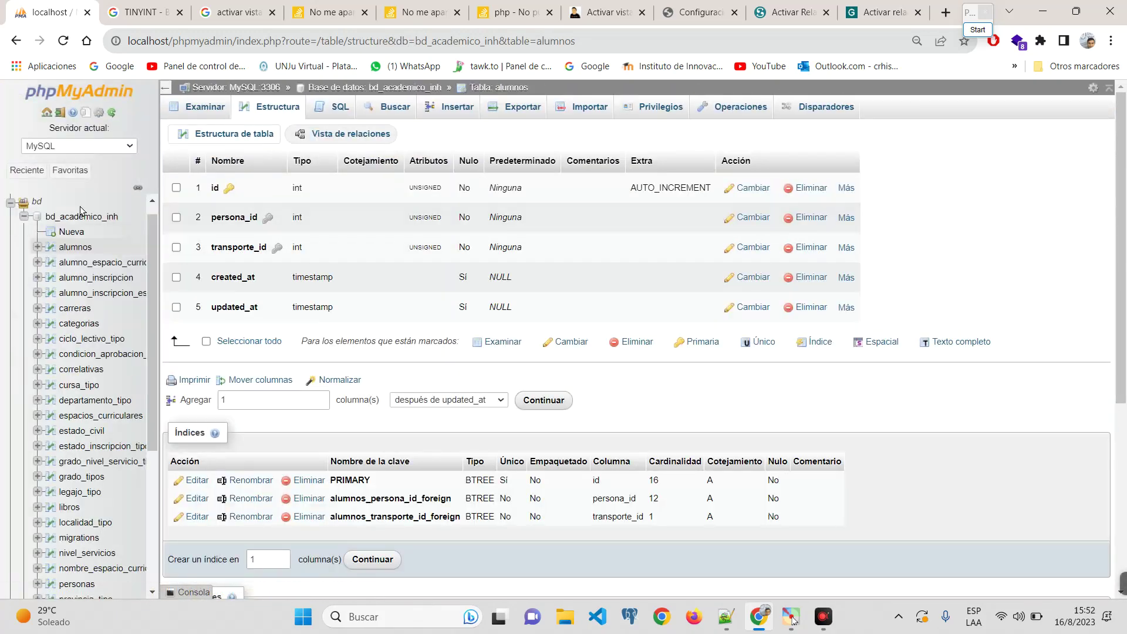
left_click(82, 216)
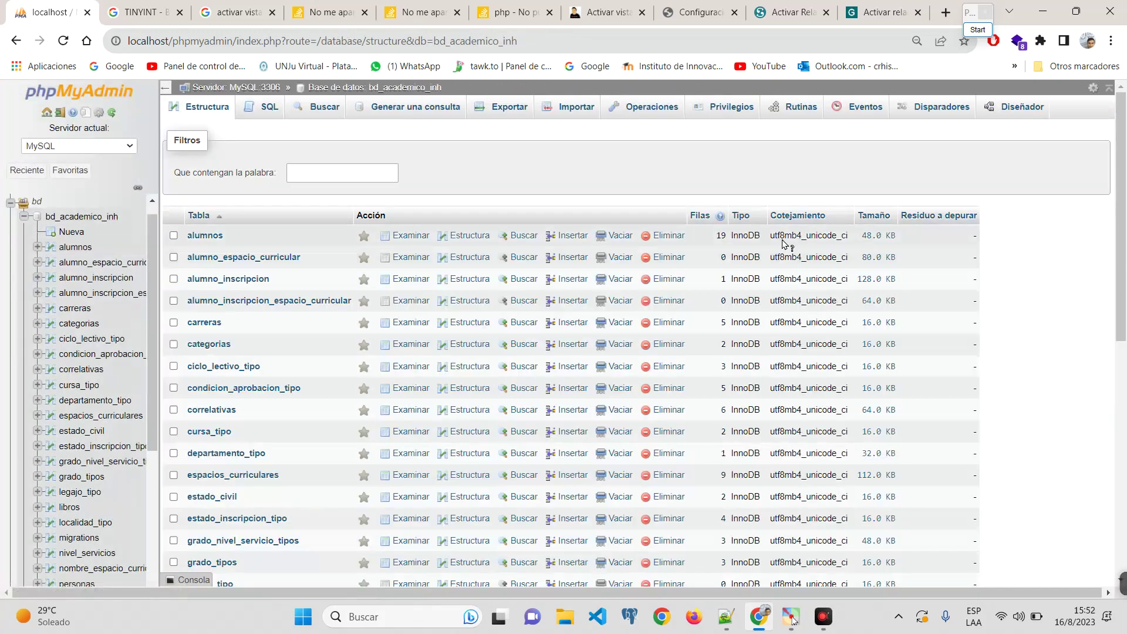
scroll(766, 245, "up", 5)
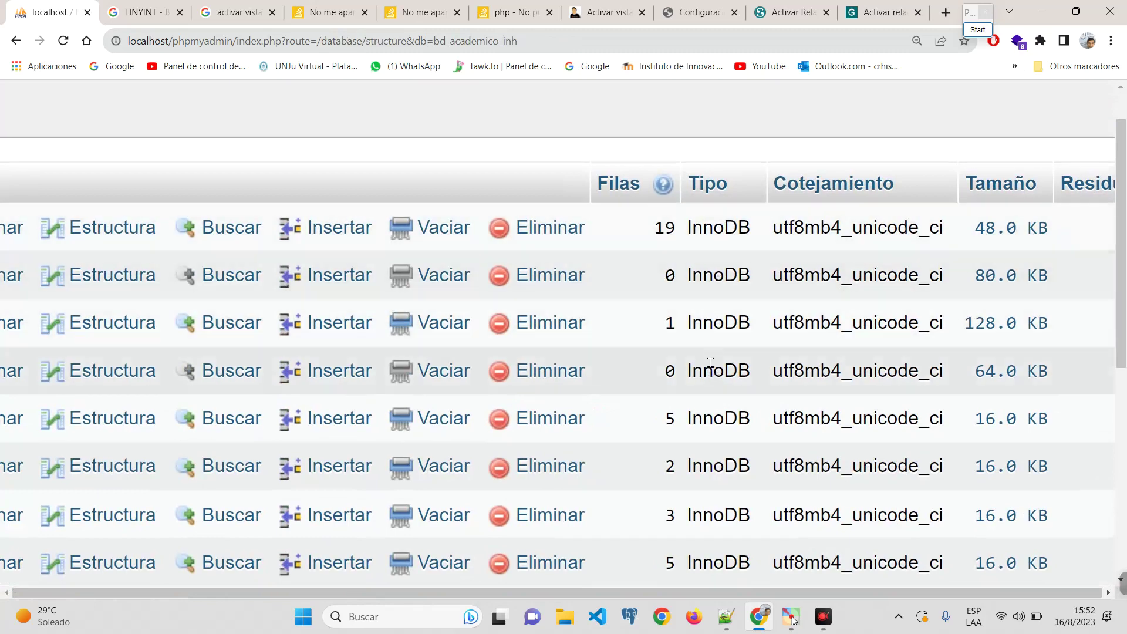
scroll(711, 364, "down", 5)
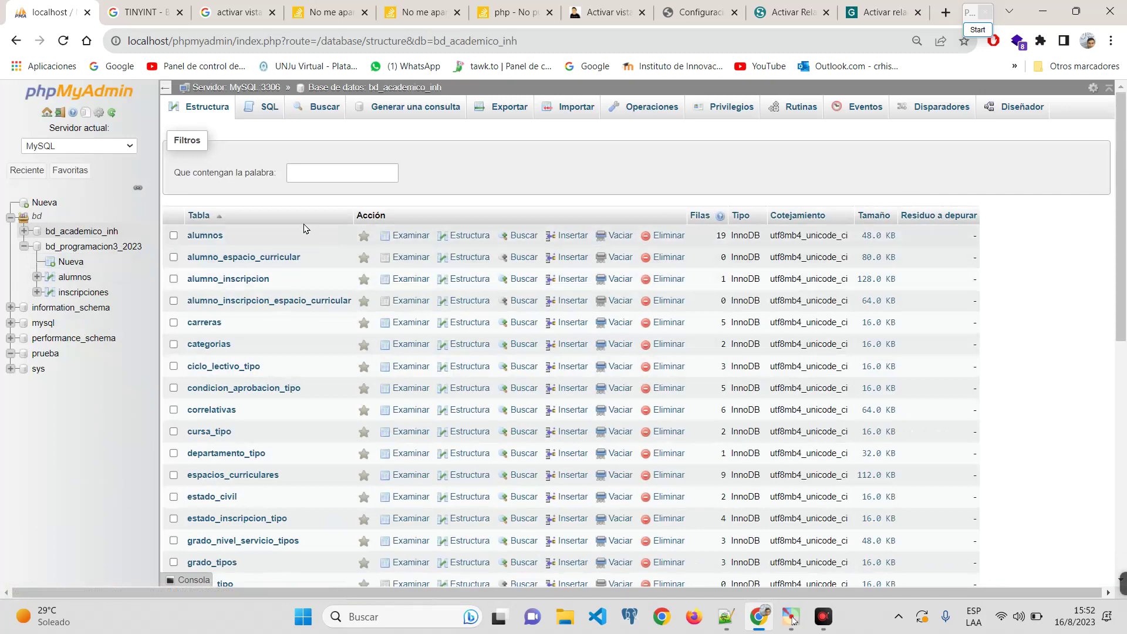
Step: Change the bd_programacion3_2023 alumnos table's storage engine to InnoDB
left_click(83, 276)
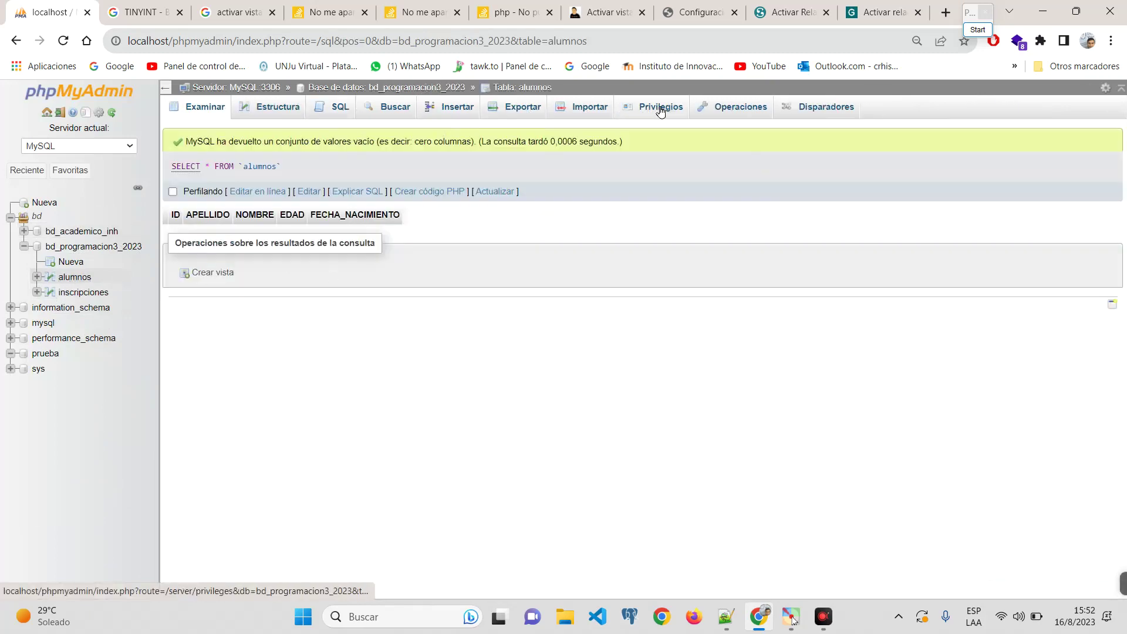
left_click(728, 108)
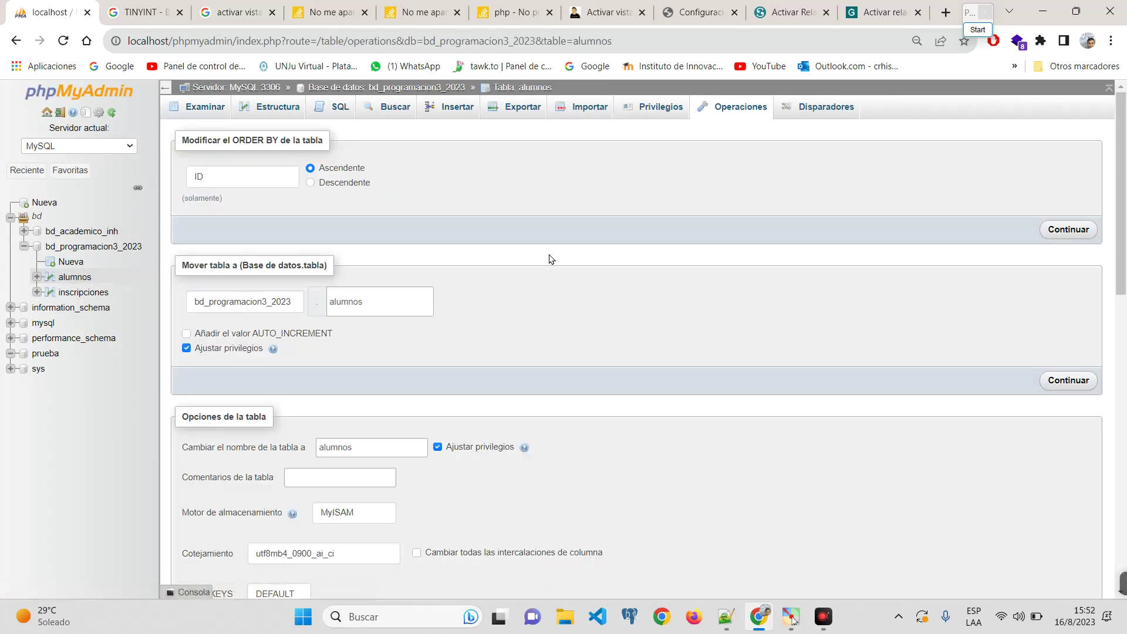
scroll(550, 259, "down", 5)
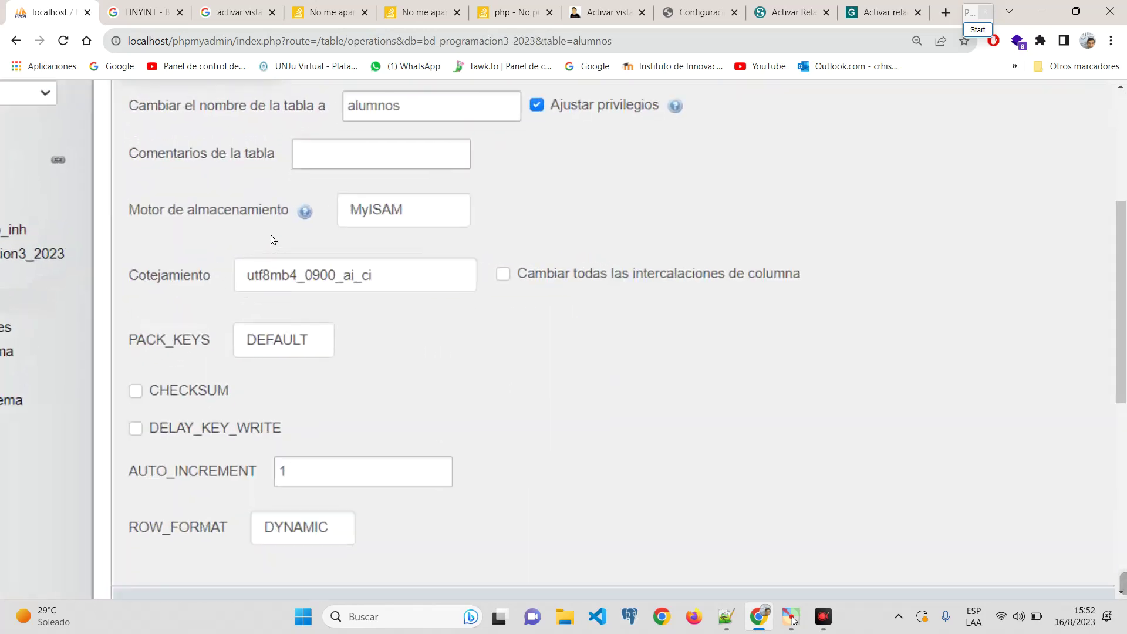
left_click(379, 218)
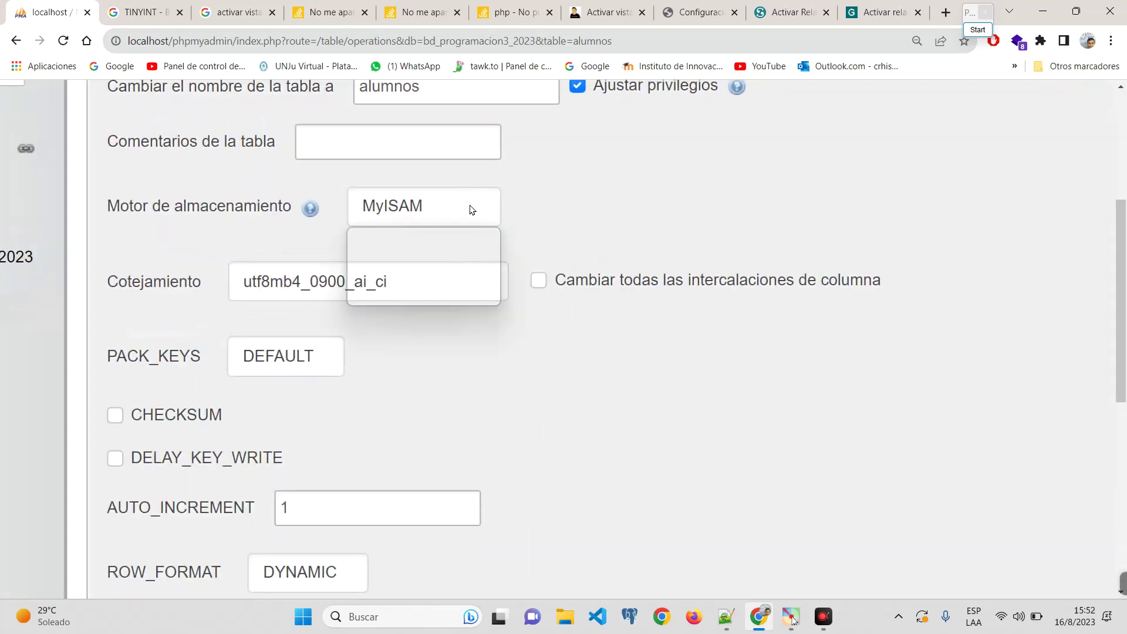
left_click(386, 278)
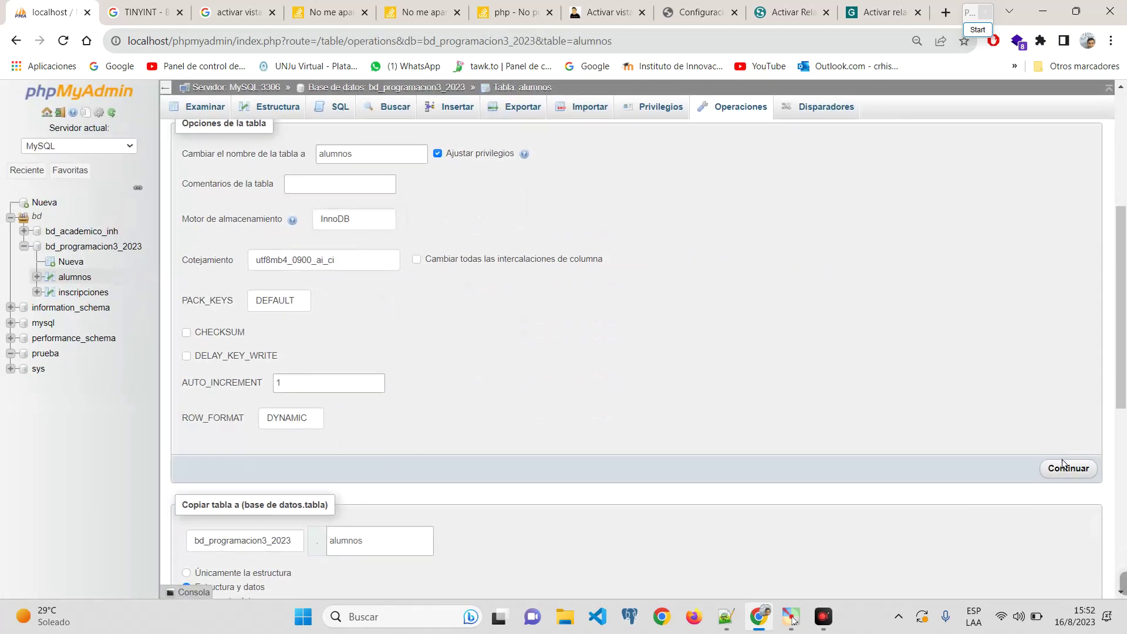
left_click(1062, 469)
left_click(85, 292)
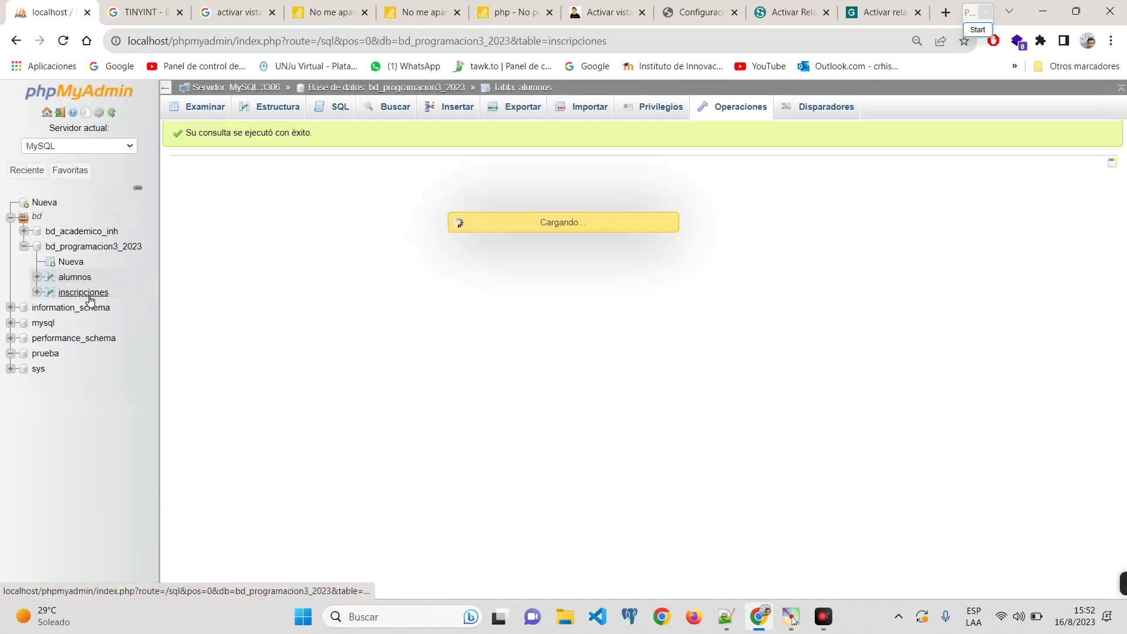
Step: Set the inscripciones storage engine to InnoDB and apply the table options
left_click(728, 106)
scroll(376, 411, "down", 1)
left_click(390, 439)
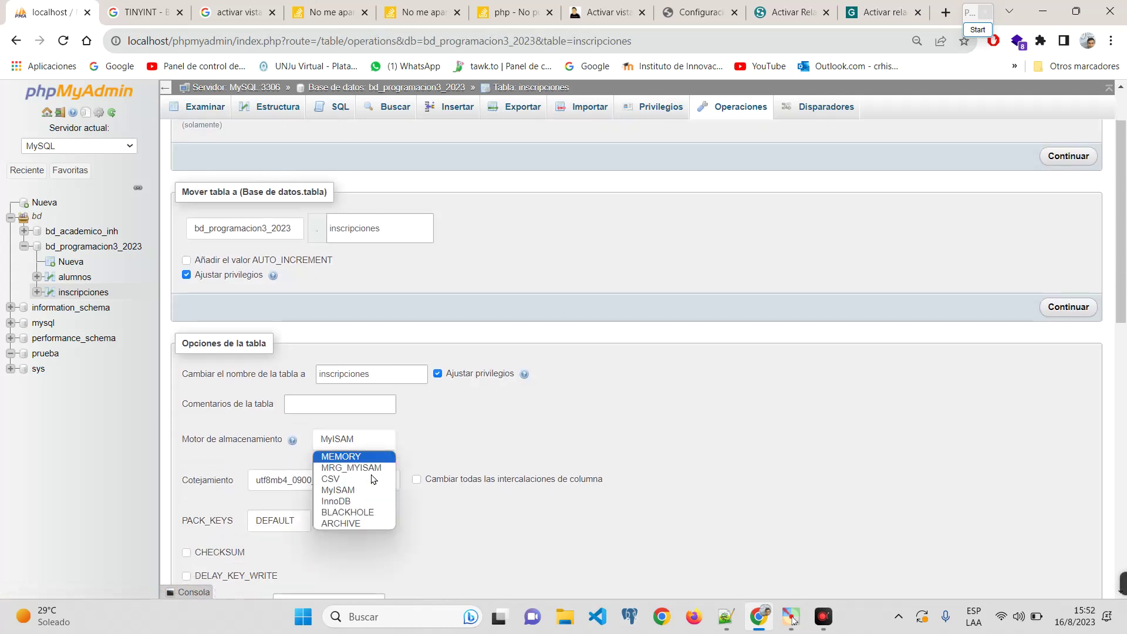
left_click(360, 501)
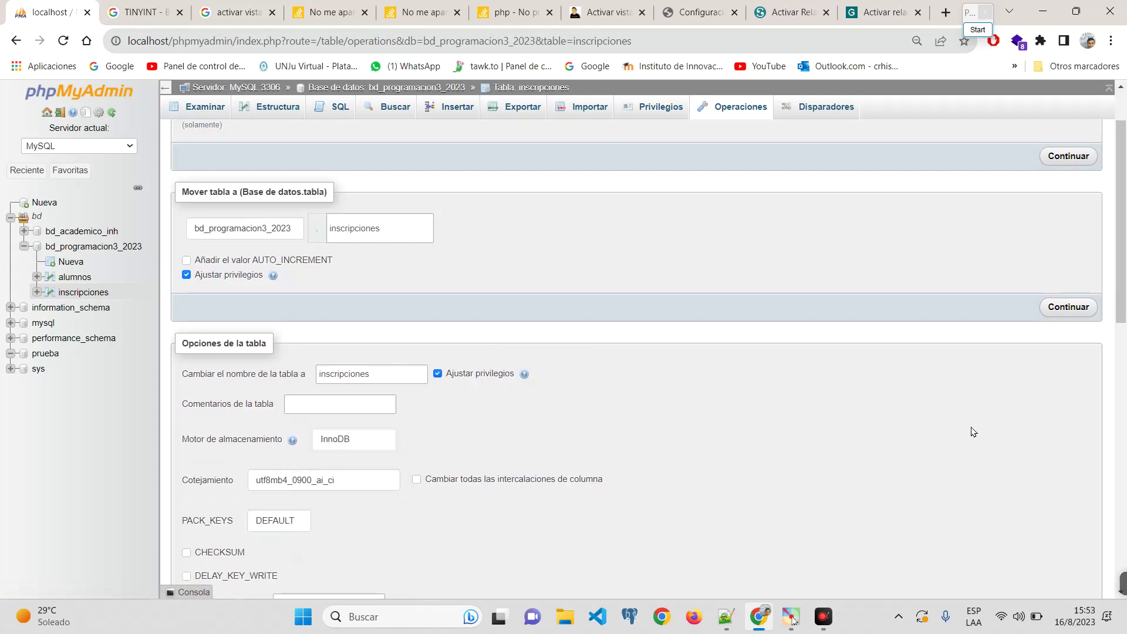
scroll(973, 432, "down", 4)
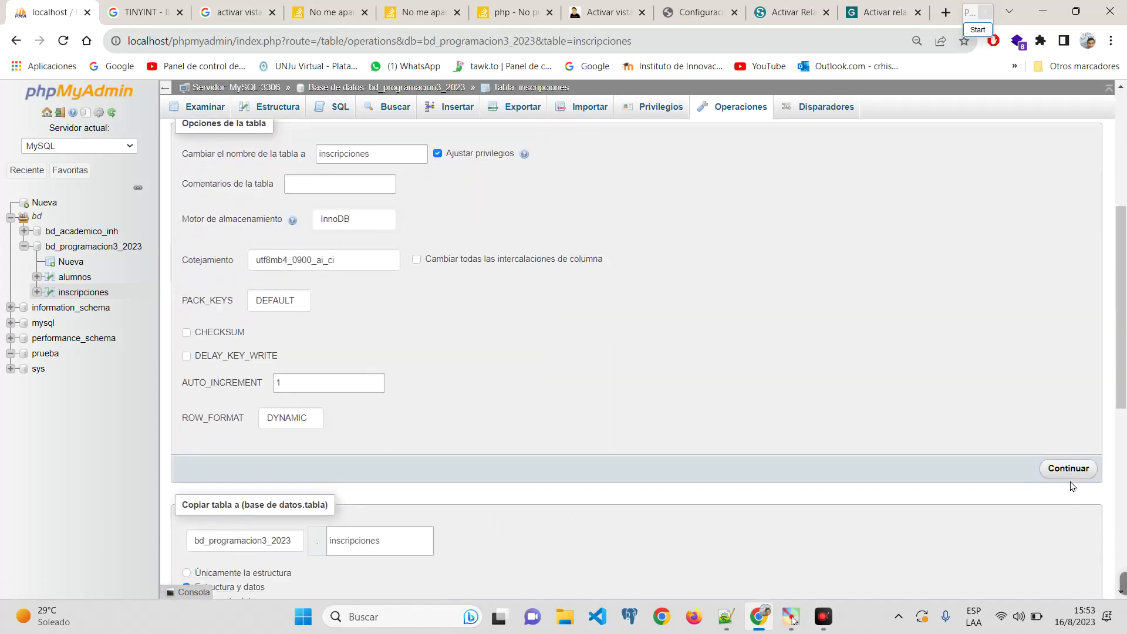
left_click(1068, 470)
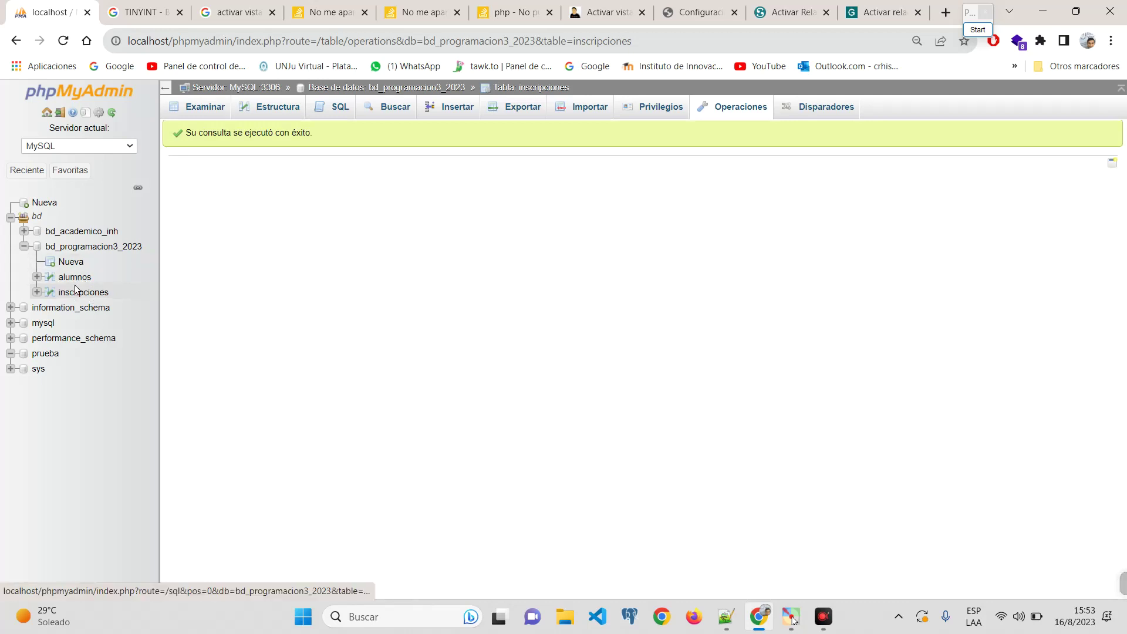
Step: Check the column structure of the inscripciones table in bd_programacion3_2023
left_click(98, 247)
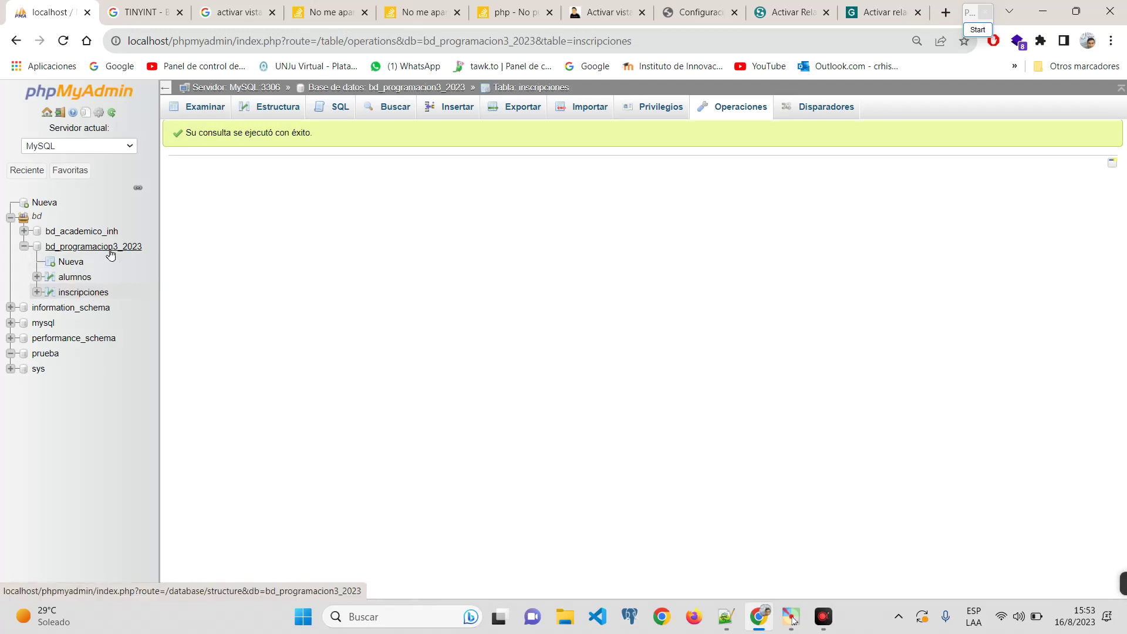
scroll(595, 240, "up", 3)
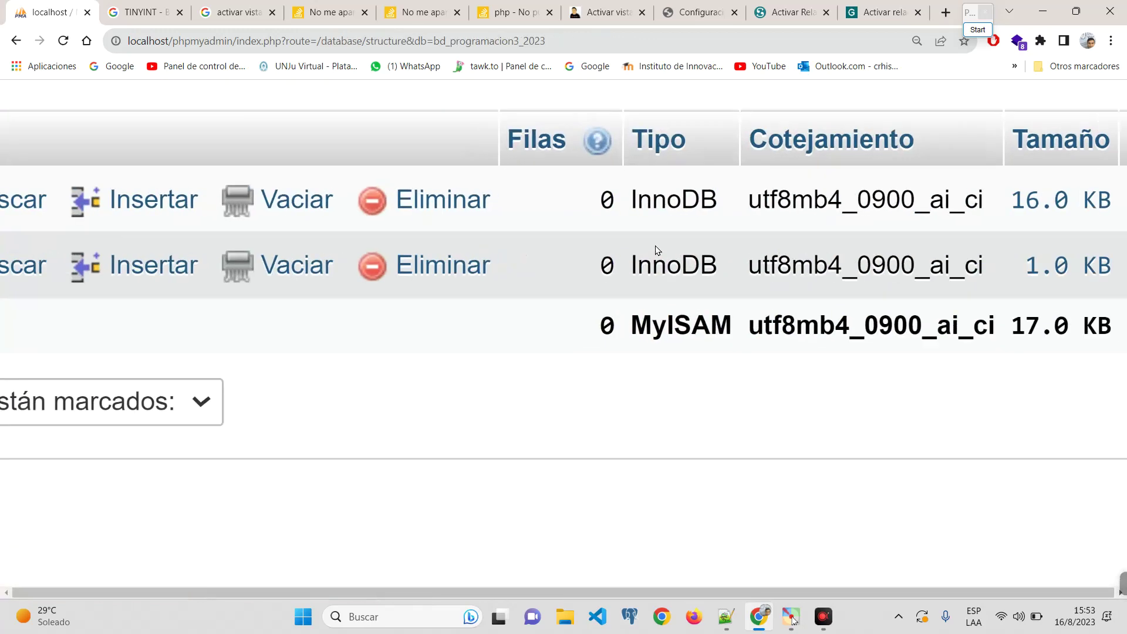
scroll(615, 282, "down", 3)
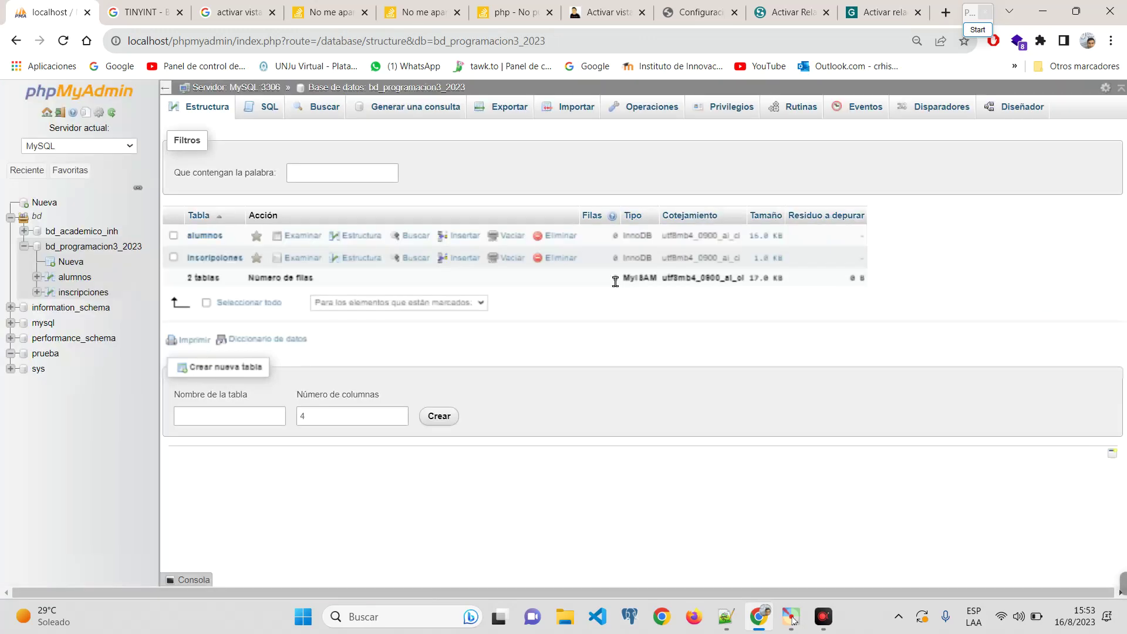
left_click(215, 259)
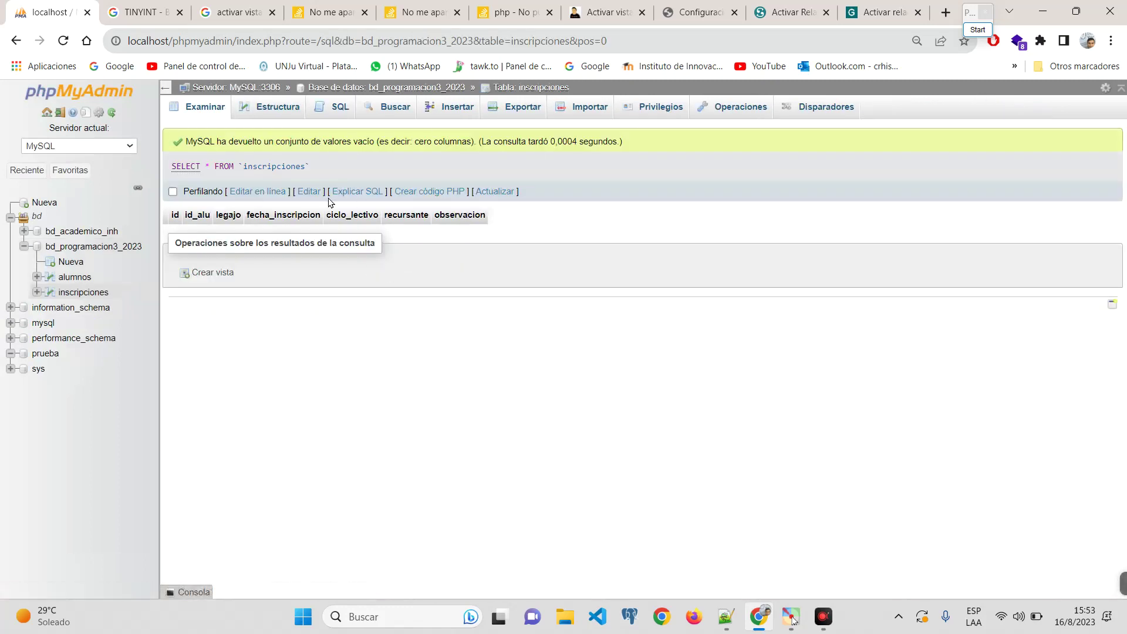
left_click(284, 106)
Step: Return to bd_programacion3_2023 and open its Designer diagram of alumnos and inscripciones
key("ctrl+plus")
key("ctrl+plus")
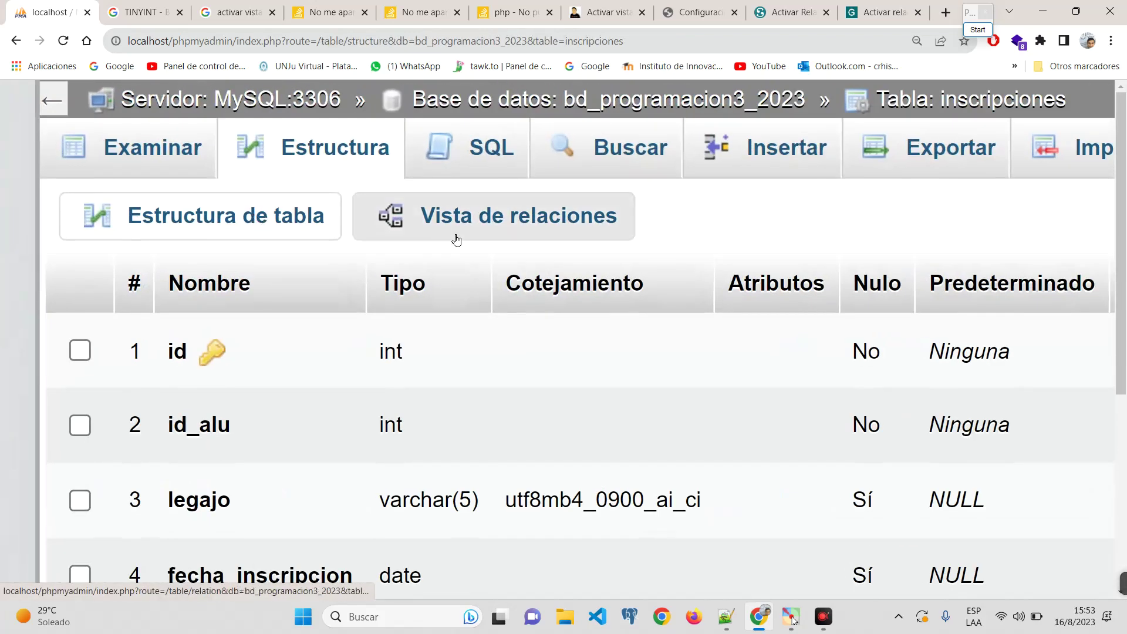
key("ctrl+minus")
key("ctrl+minus")
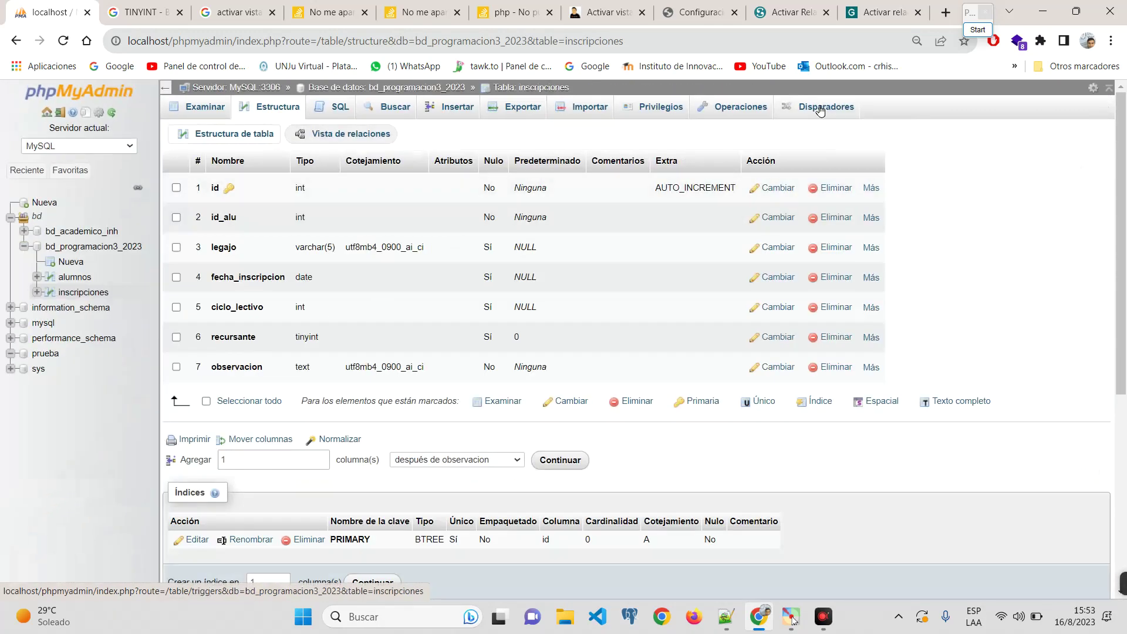
left_click(100, 248)
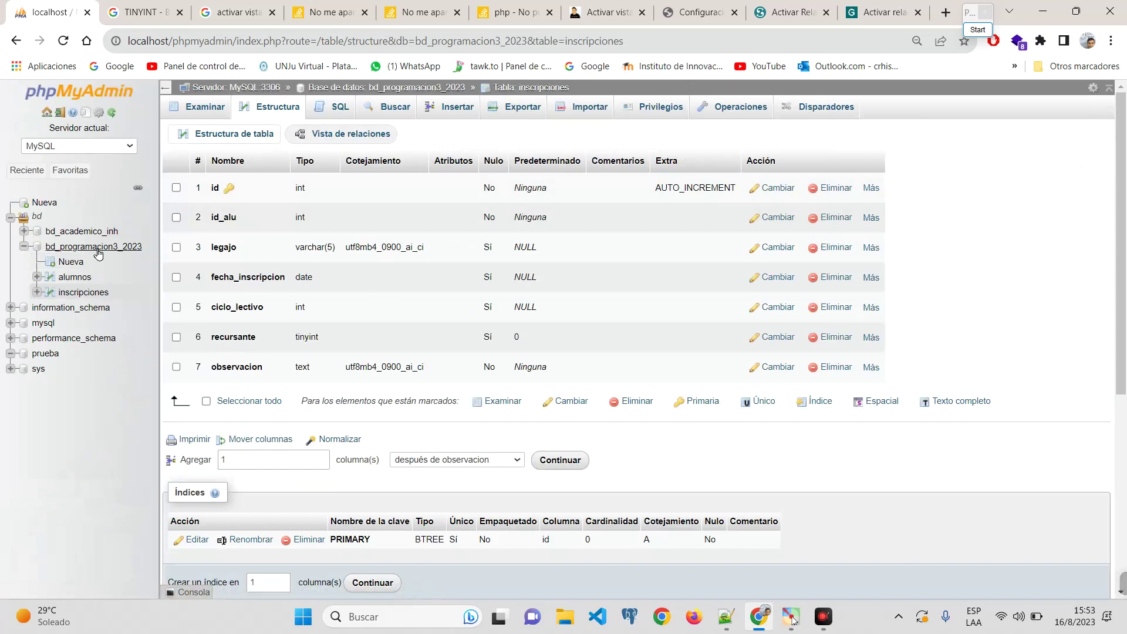
left_click(1008, 110)
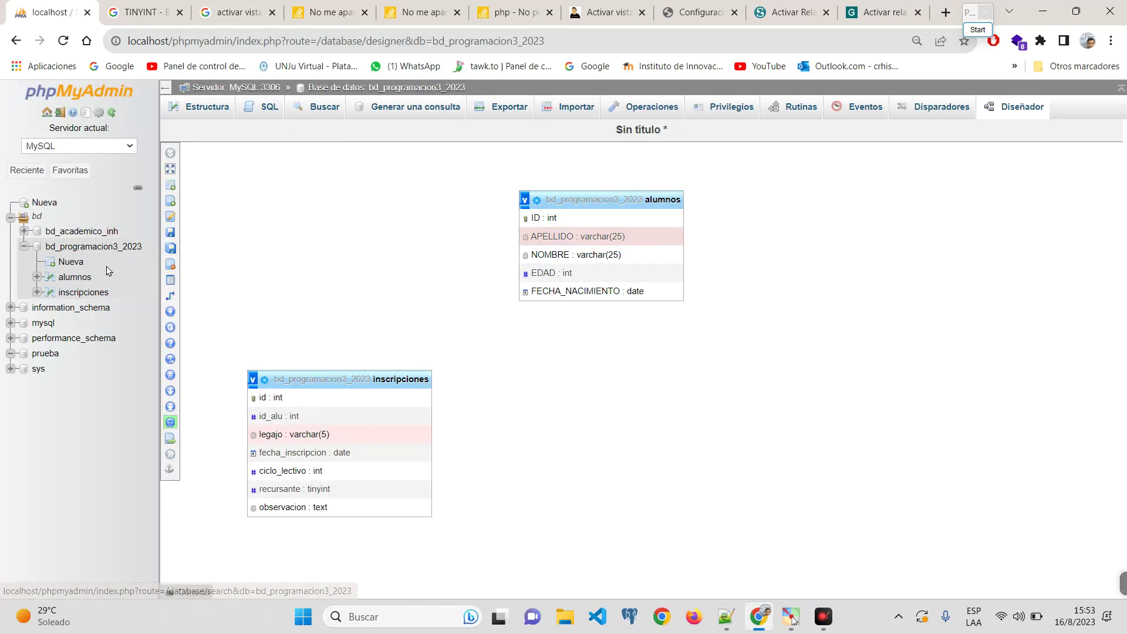
Step: Display inscripciones' seven columns and its PRIMARY index on id
left_click(84, 293)
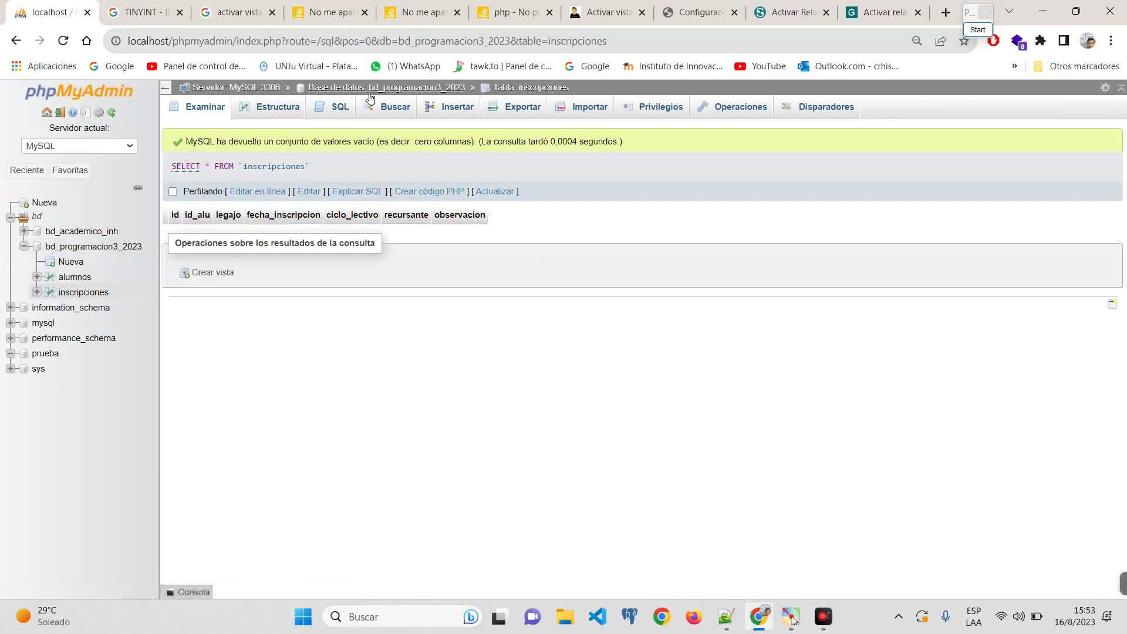
left_click(270, 107)
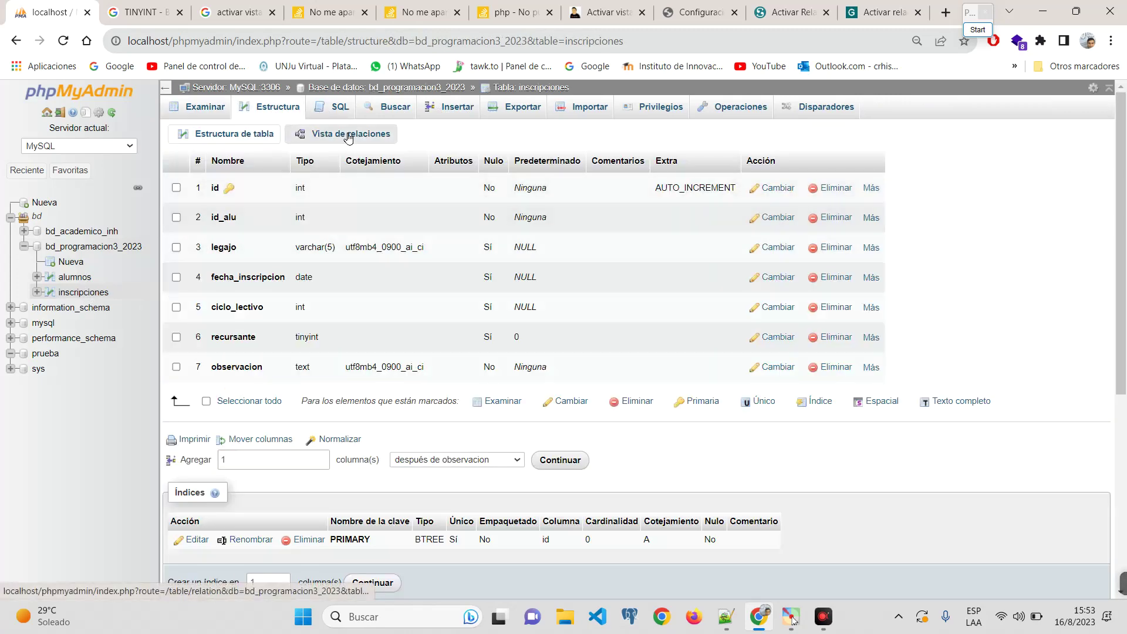
scroll(235, 220, "up", 5)
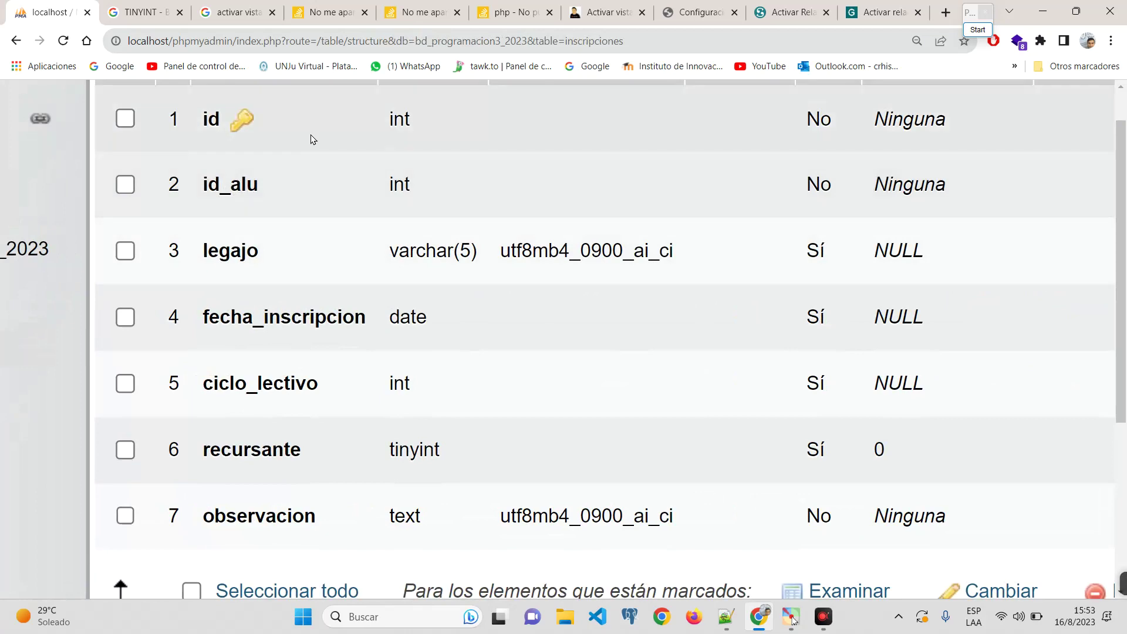
scroll(390, 249, "down", 5)
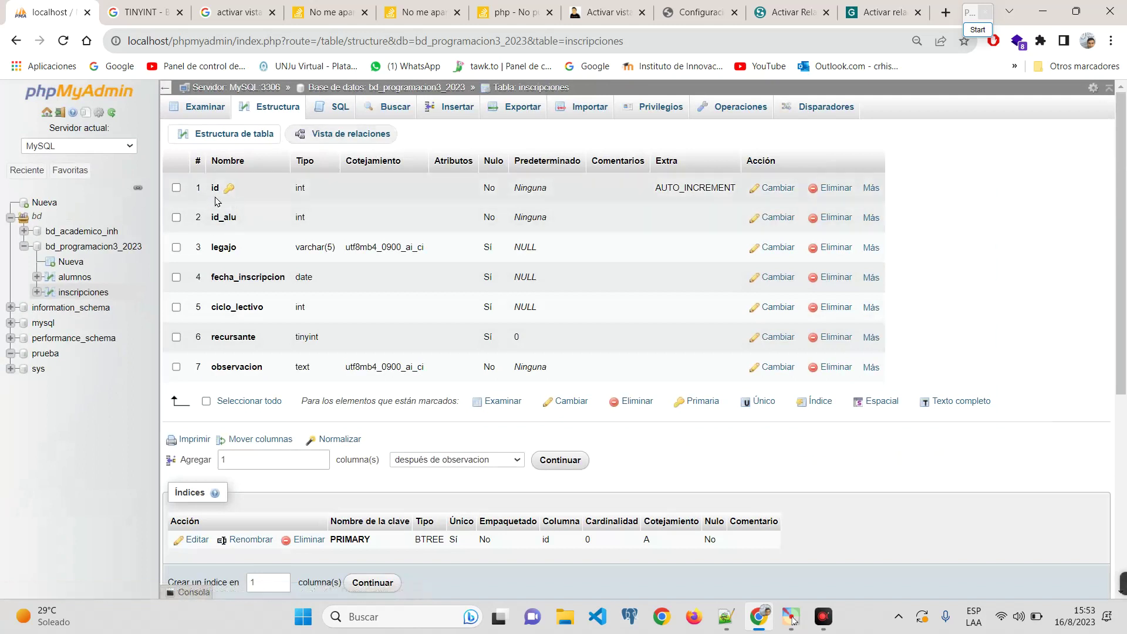
Step: Open the Vista de relaciones of inscripciones with an empty foreign-key constraint row
left_click(354, 135)
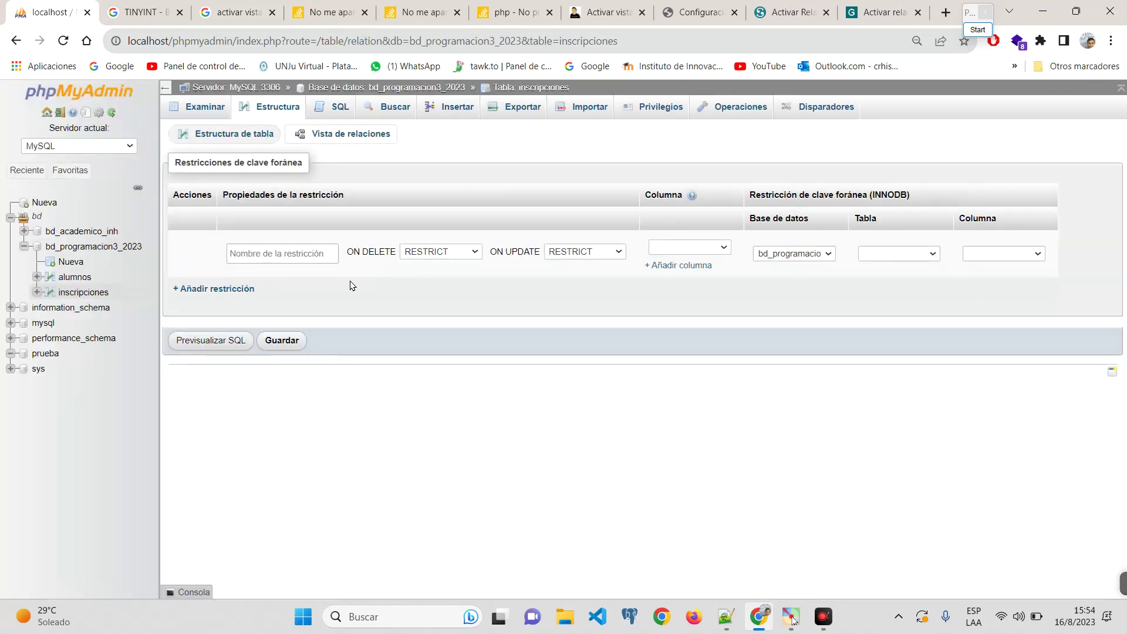
scroll(322, 294, "up", 3)
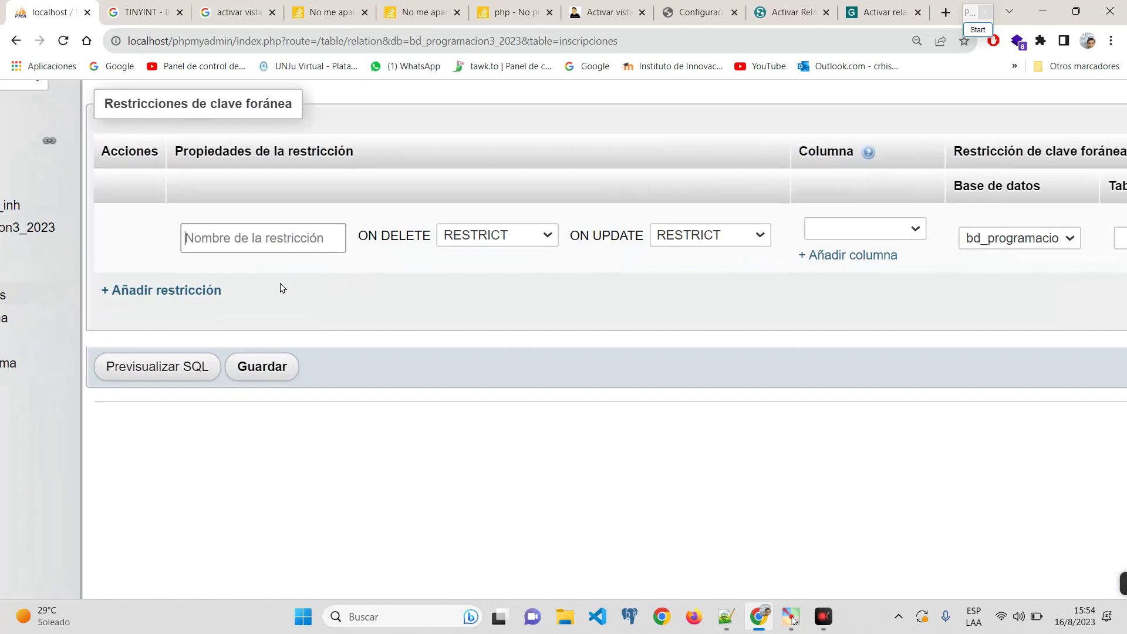
scroll(299, 276, "up", 2)
left_click(245, 121)
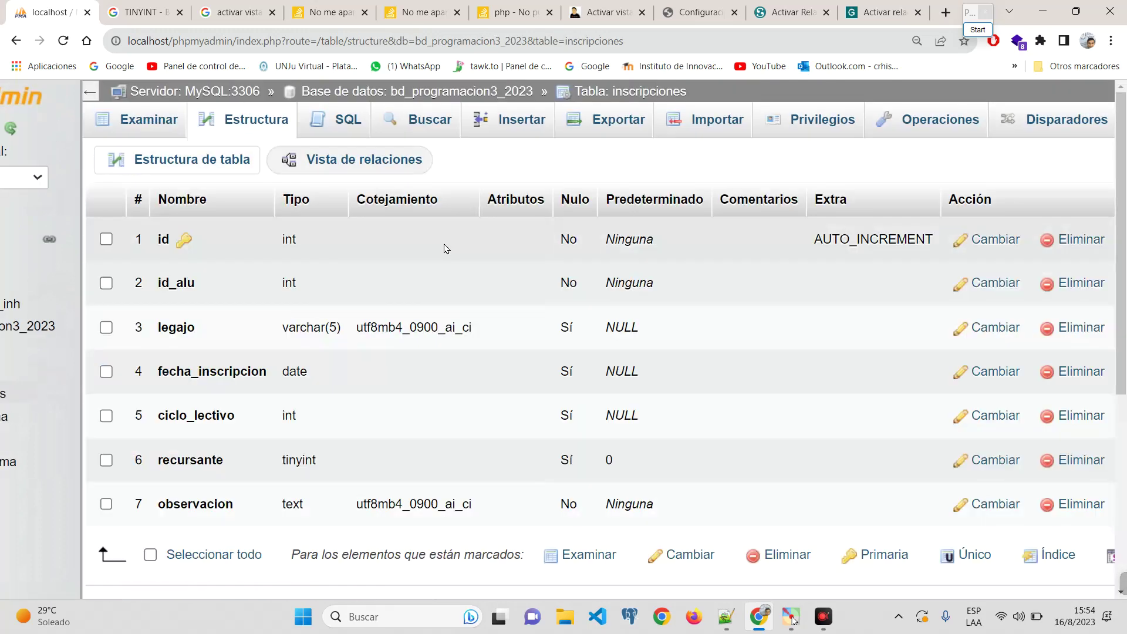
scroll(446, 246, "down", 8)
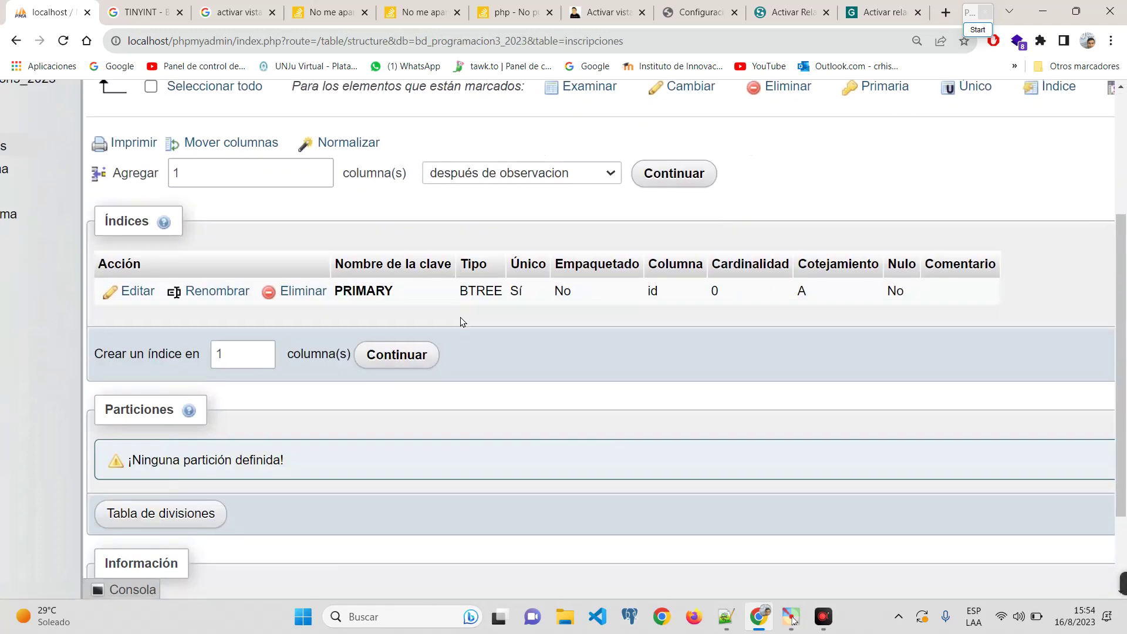
scroll(461, 322, "down", 5)
scroll(460, 322, "up", 10)
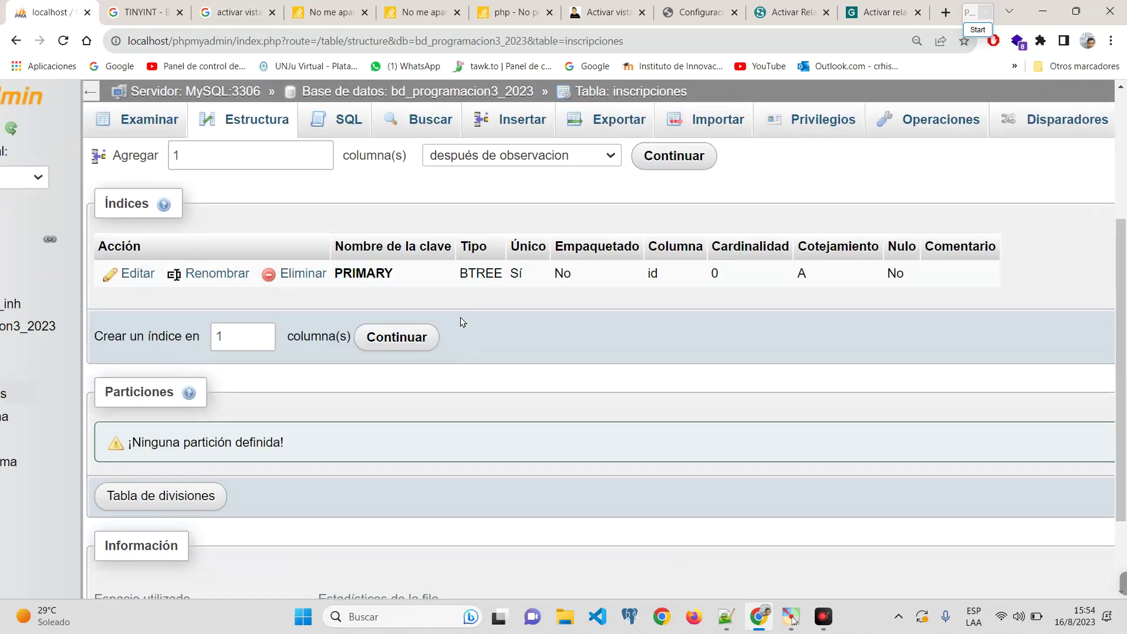
left_click(176, 121)
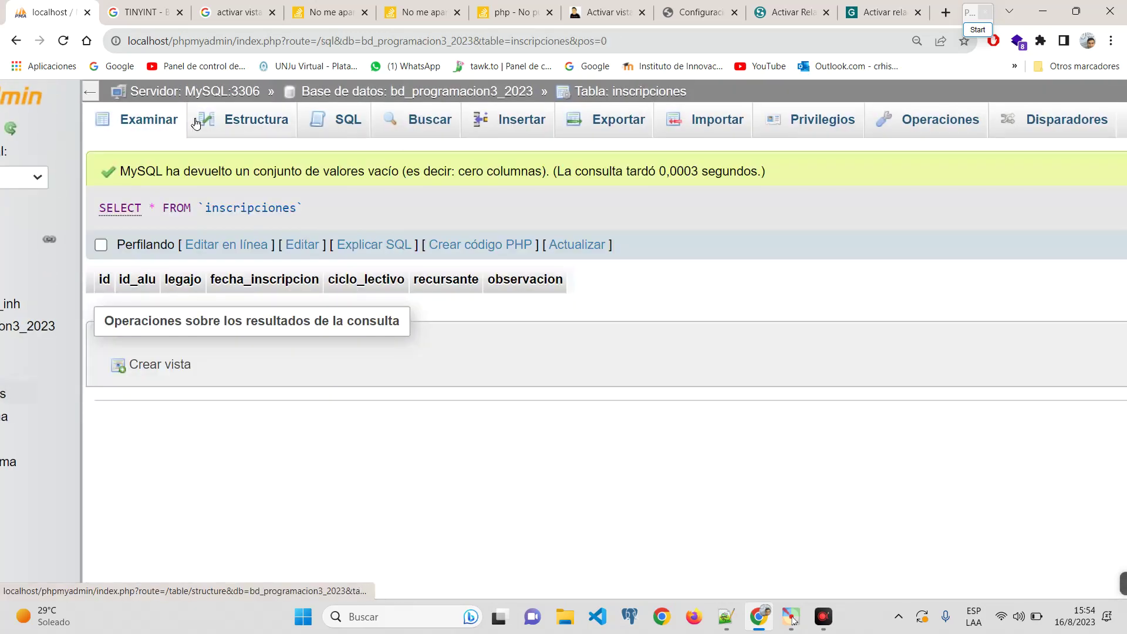
left_click(226, 121)
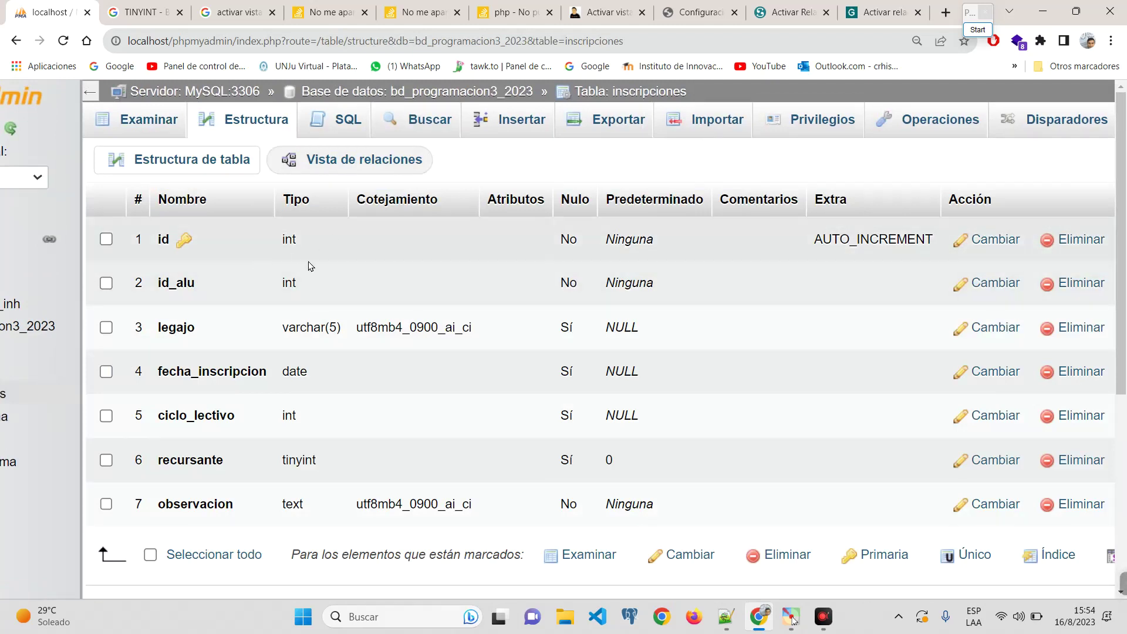
left_click(358, 160)
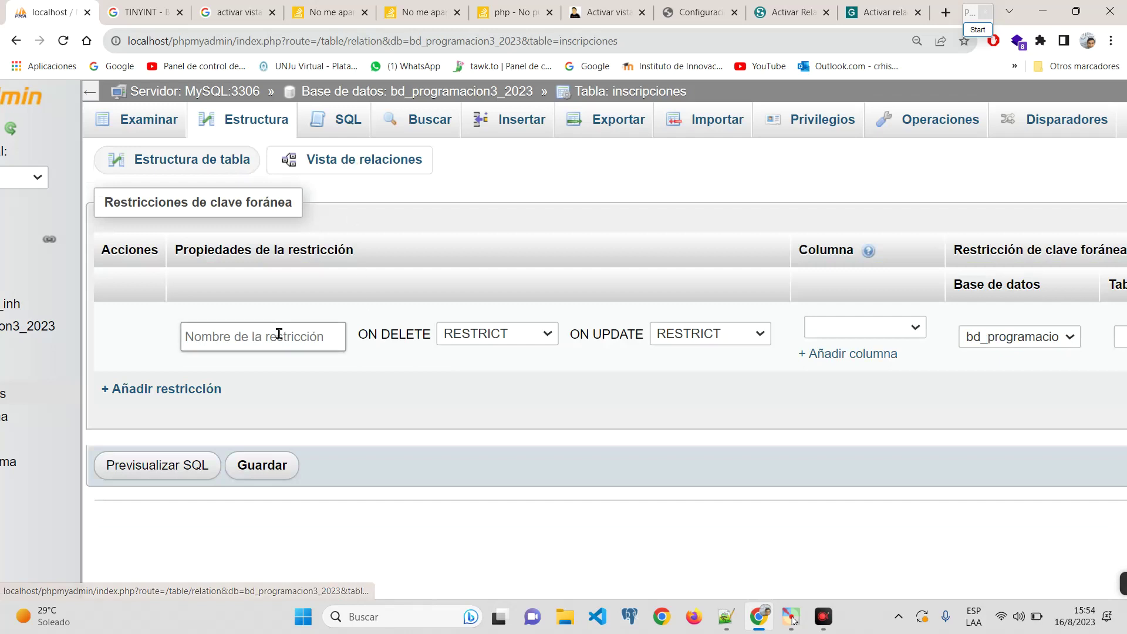
Step: Enter fk_alumnos as the name of the new inscripciones constraint
left_click(310, 336)
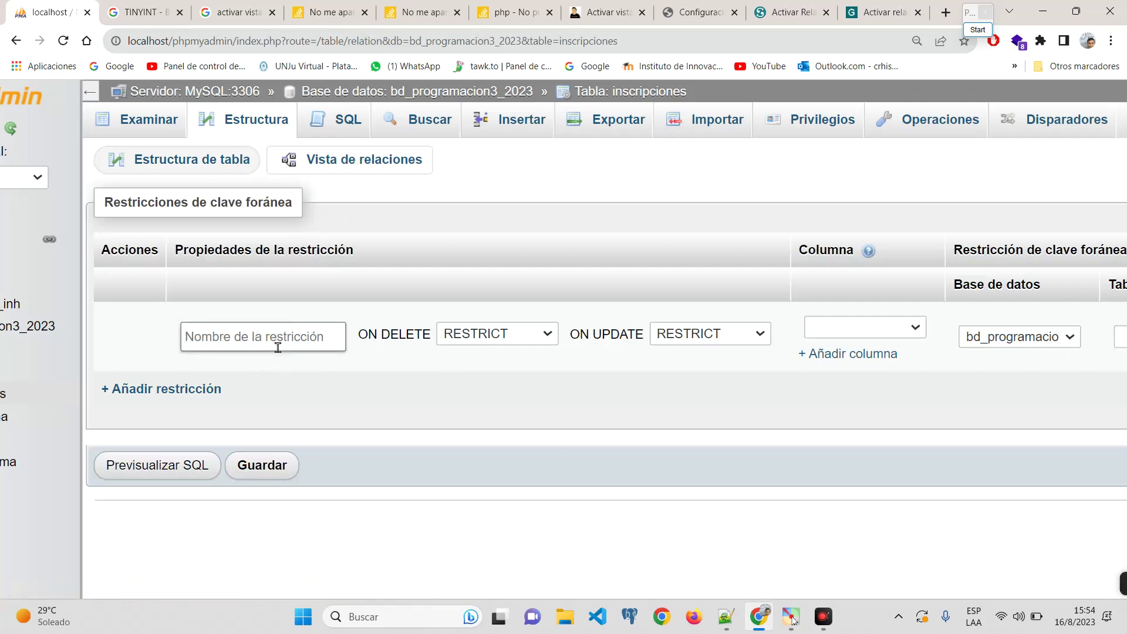
type("fk")
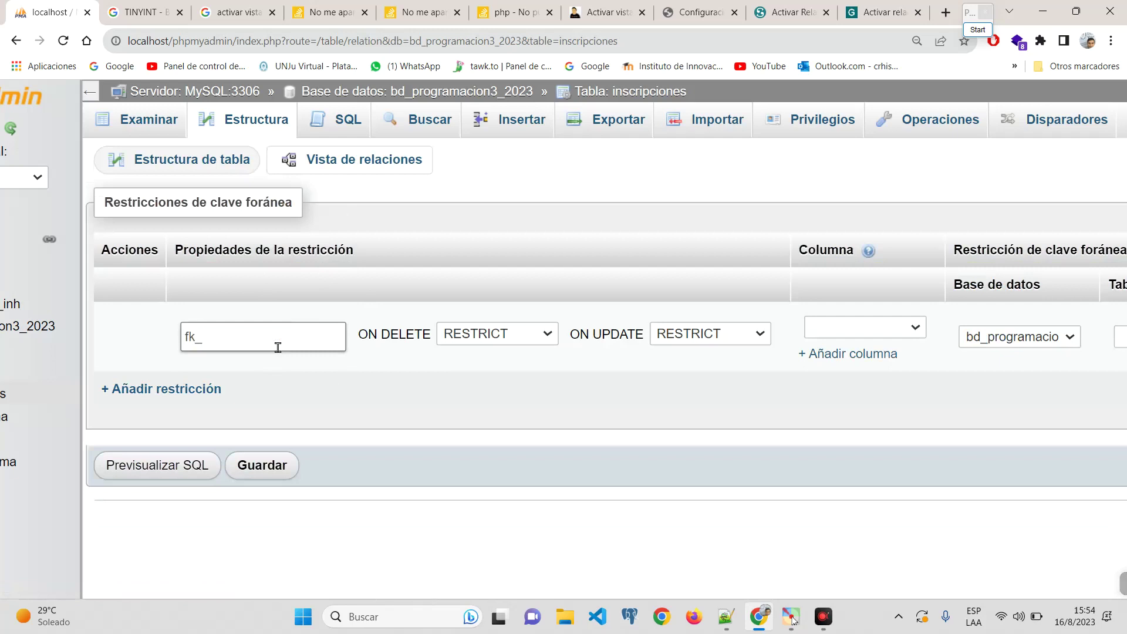
type("_alumnos")
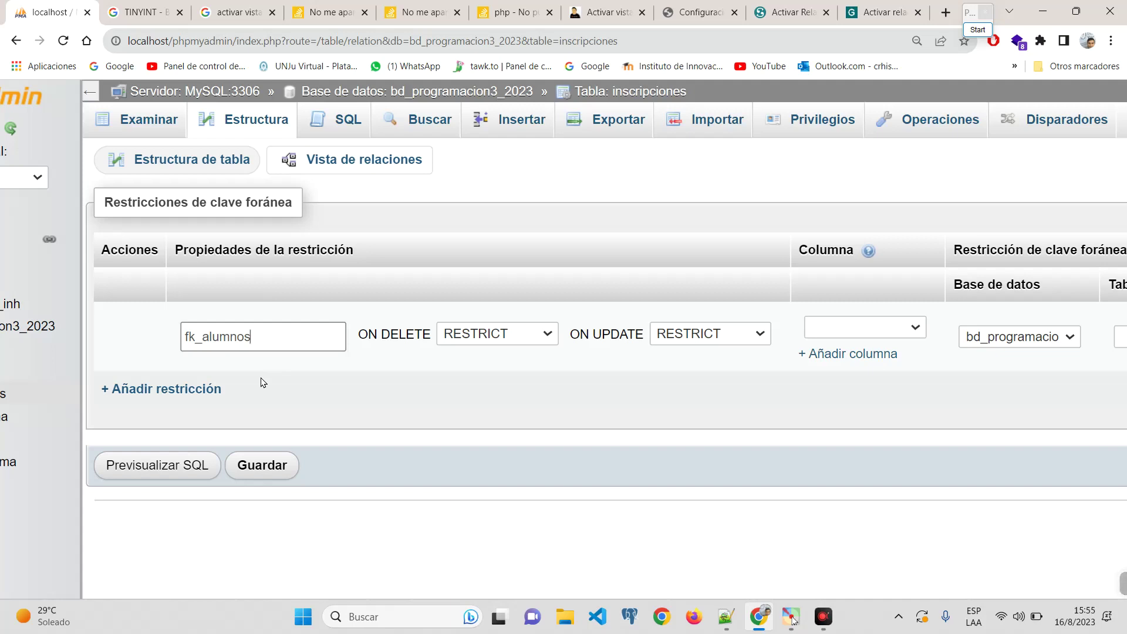
double_click(276, 337)
type("f")
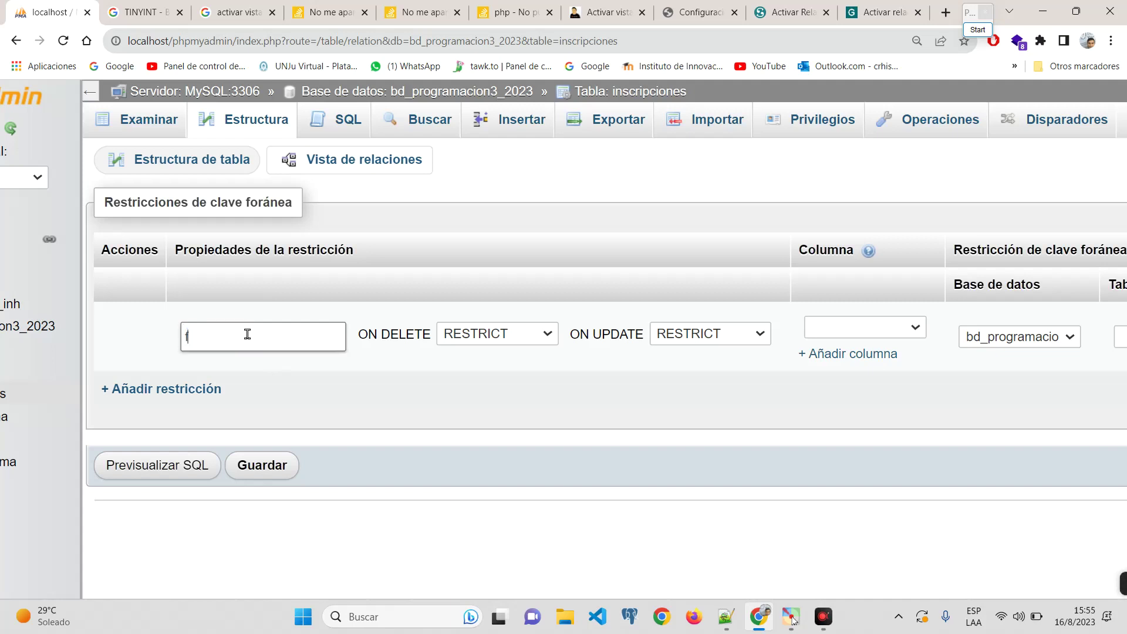
type("k")
type("_alumnos")
double_click(269, 334)
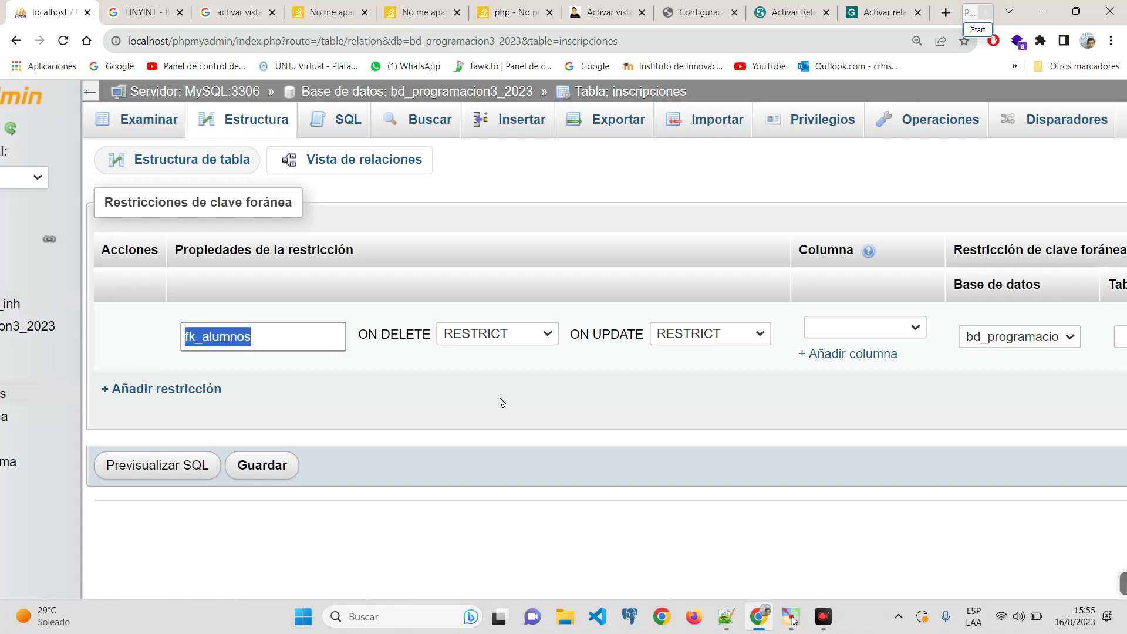
left_click_drag(204, 336, 131, 337)
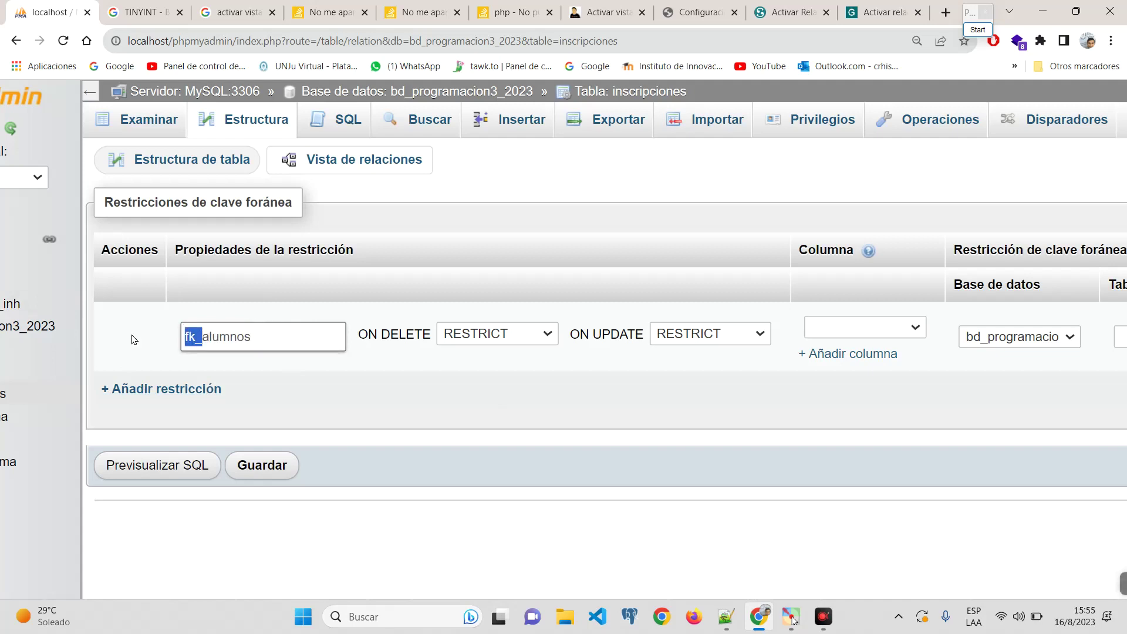
left_click(423, 359)
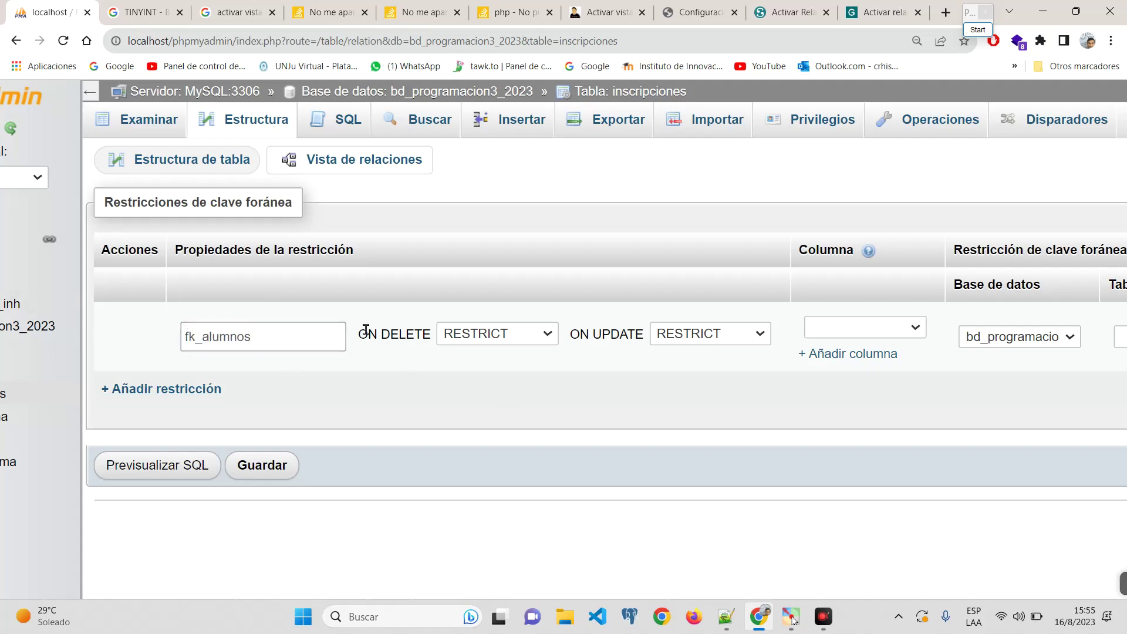
Step: Set both ON DELETE and ON UPDATE of fk_alumnos to CASCADE
left_click_drag(378, 333, 511, 336)
left_click(510, 339)
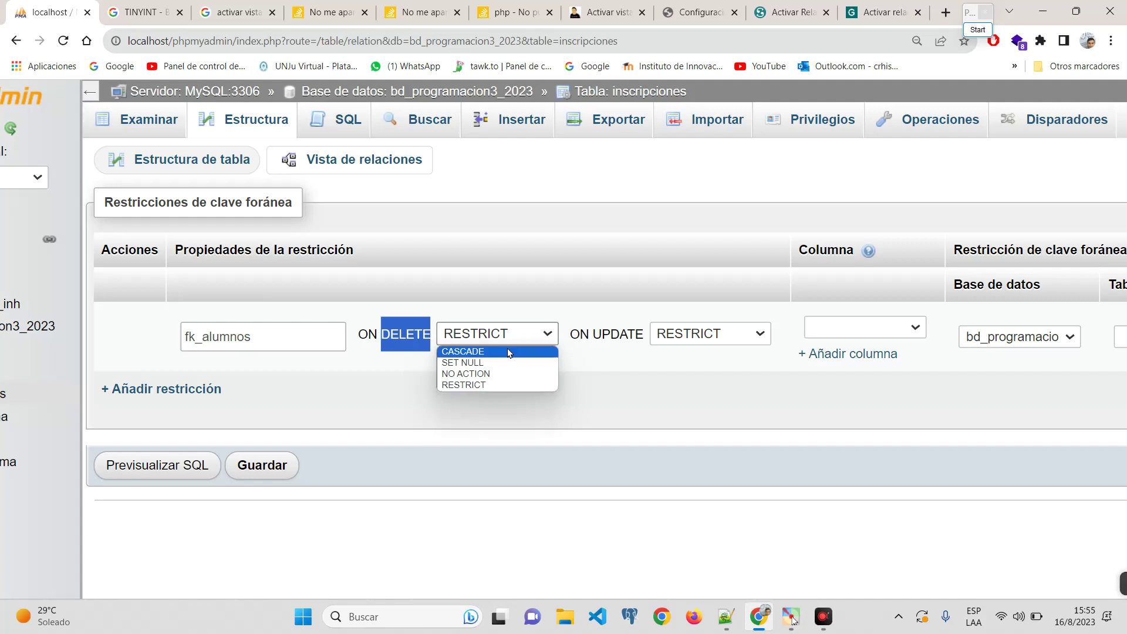
left_click(507, 351)
left_click(698, 334)
left_click(702, 353)
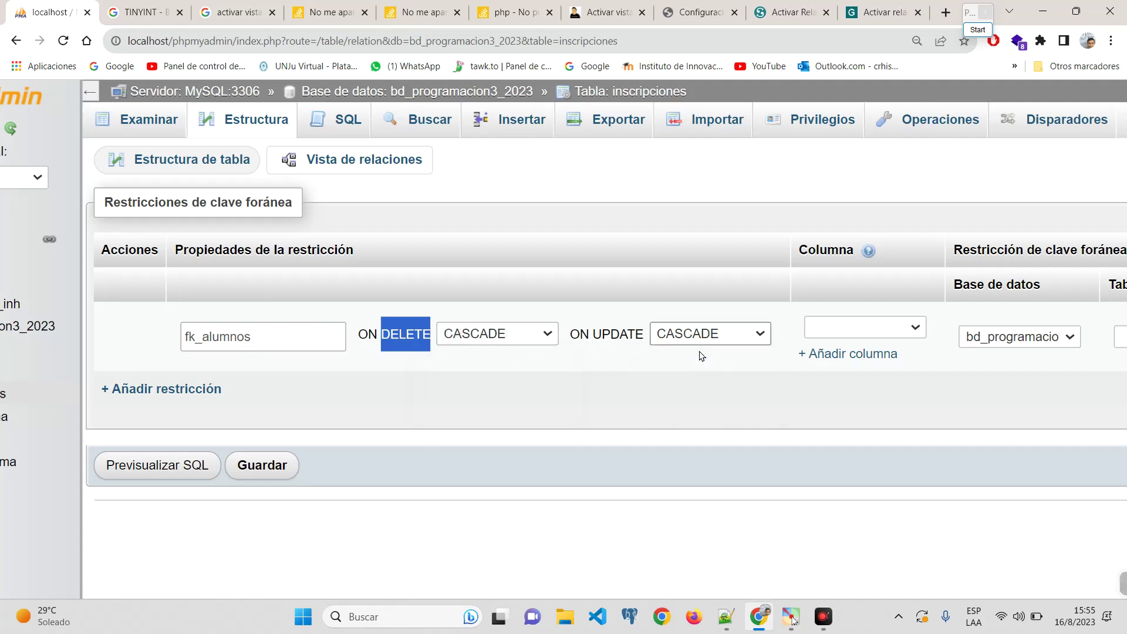
left_click(545, 337)
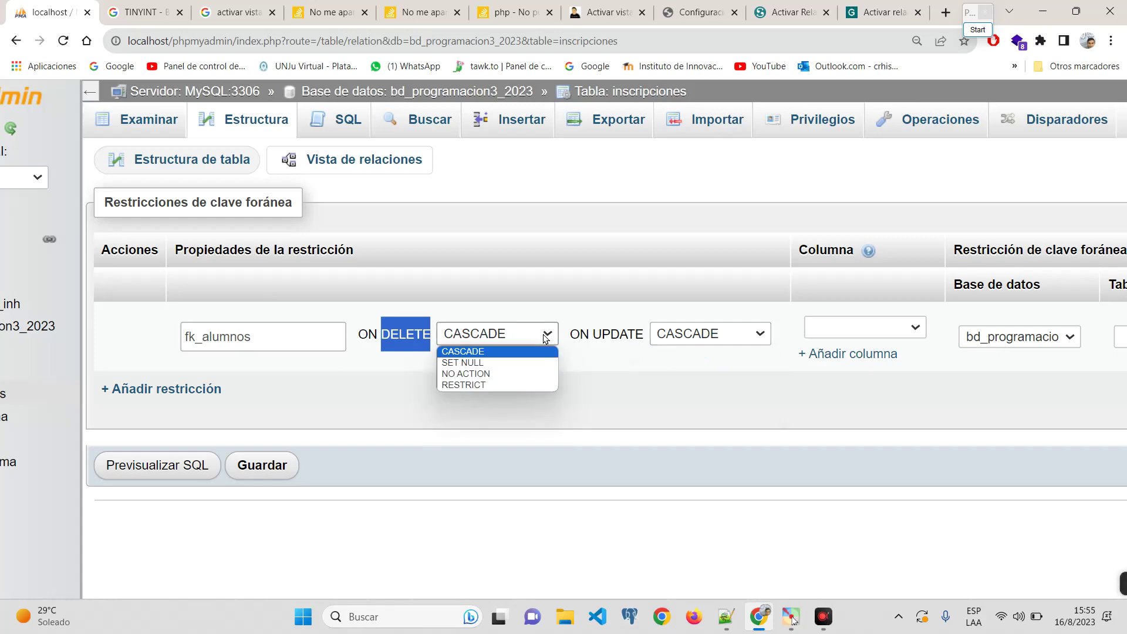
left_click(511, 352)
left_click(605, 356)
key("ctrl+minus")
key("ctrl+minus")
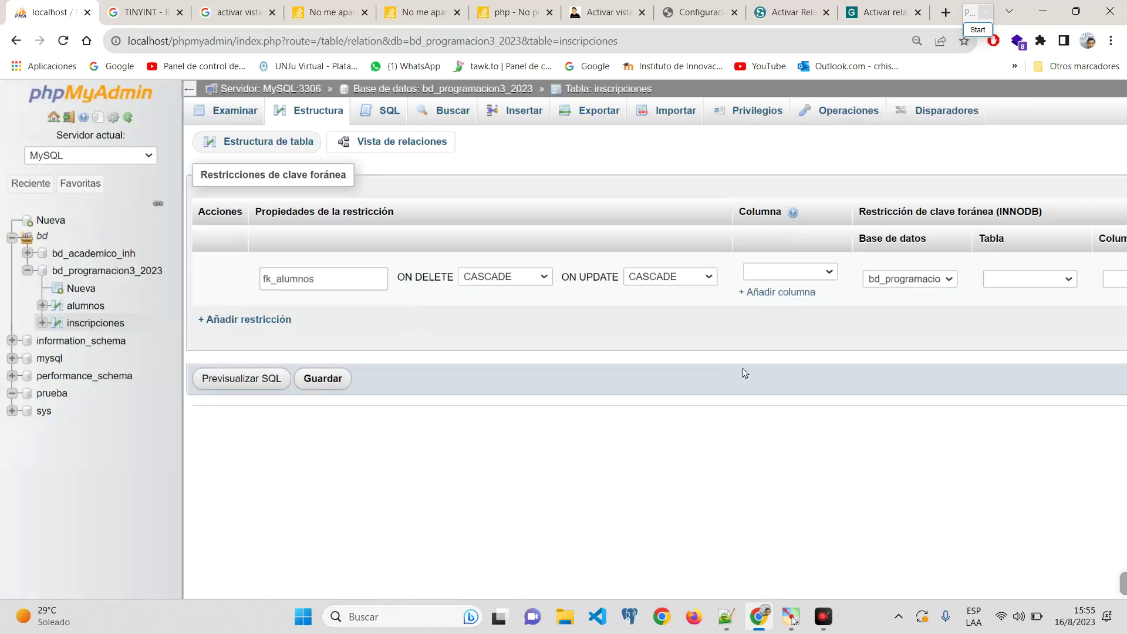
key("ctrl+minus")
key("ctrl+plus")
key("ctrl+plus")
key("ctrl+plus")
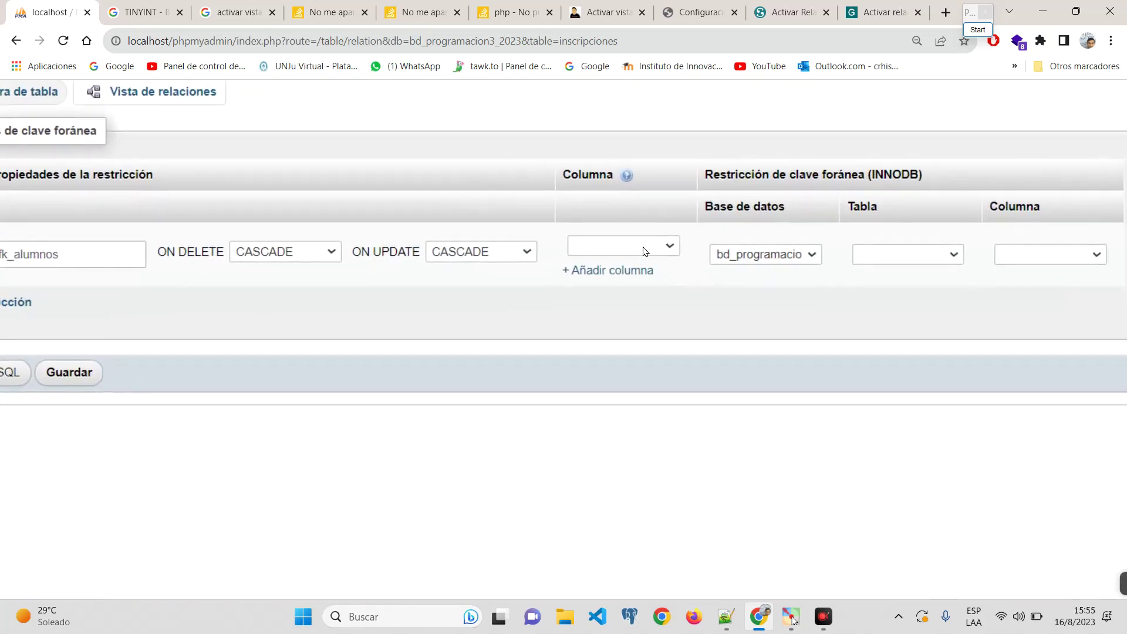
left_click(663, 246)
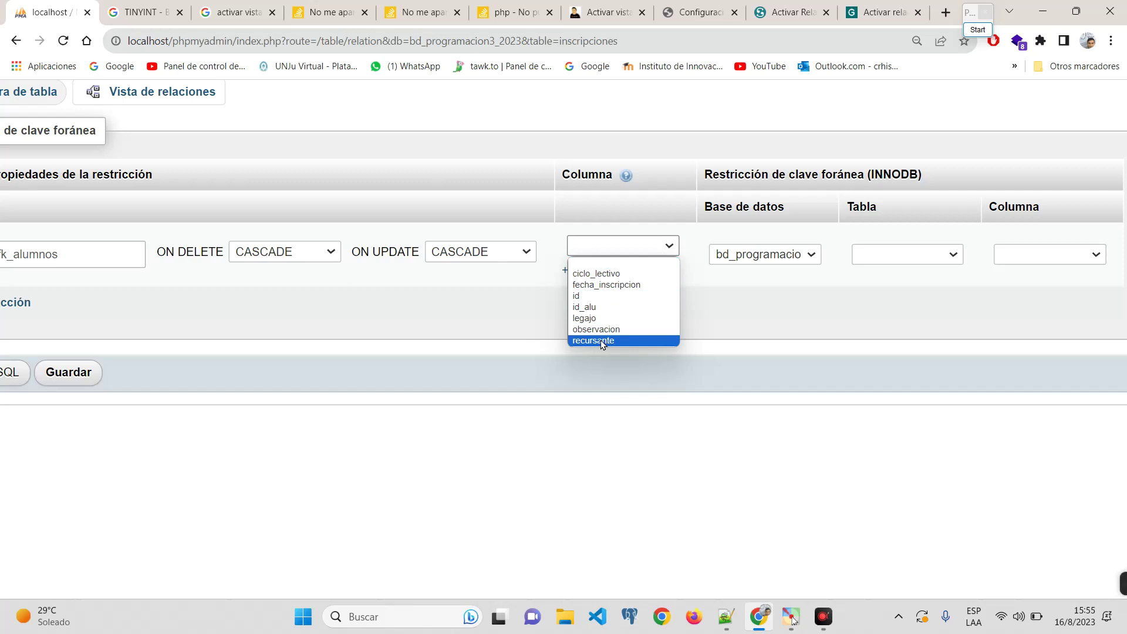
Step: Link column id_alu to the alumnos table in database bd_programacion3_2023
left_click(617, 307)
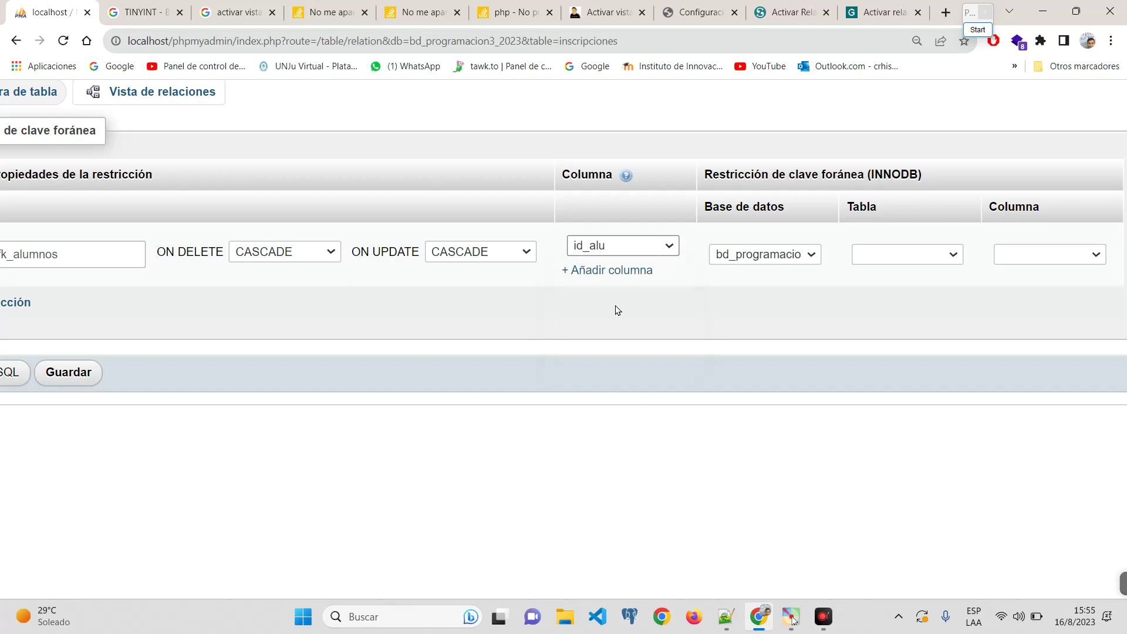
left_click(767, 258)
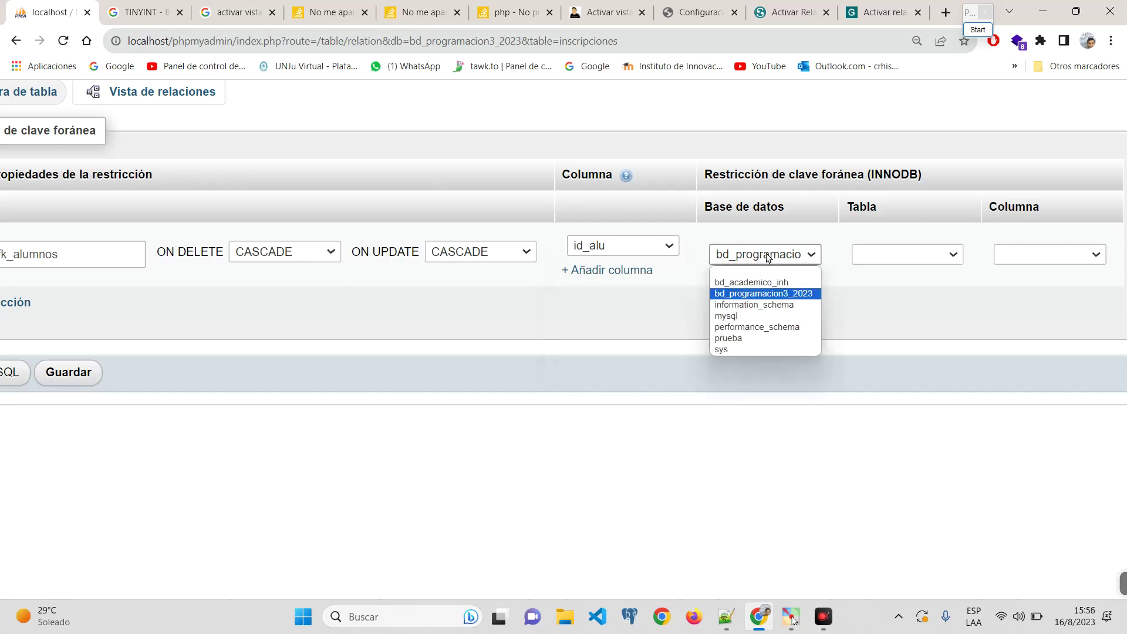
left_click(767, 293)
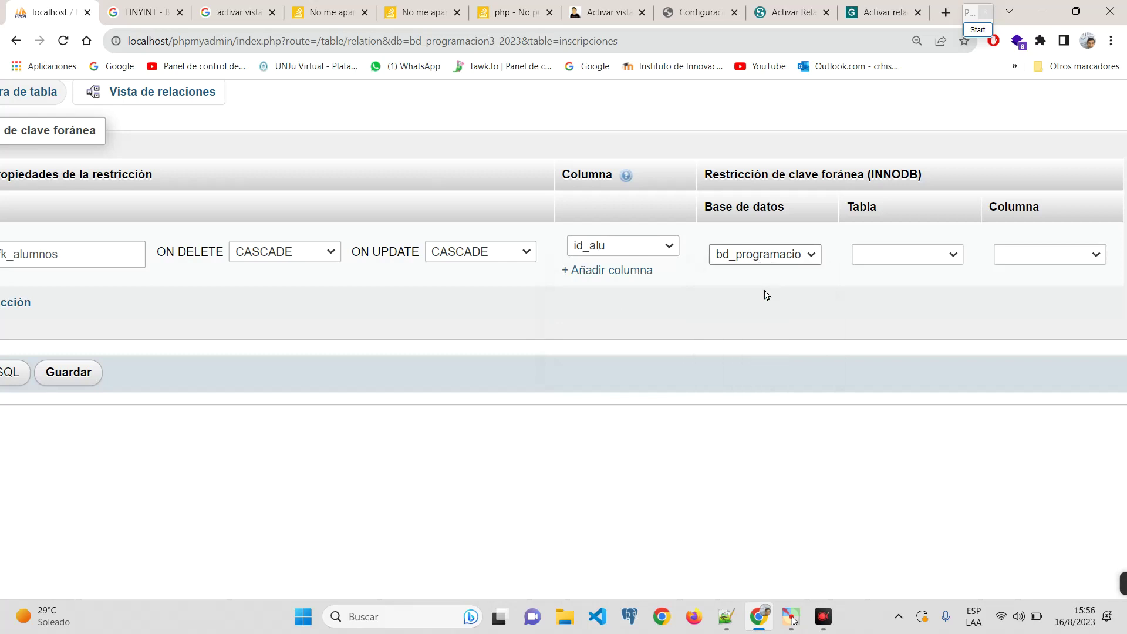
left_click(775, 263)
left_click(891, 278)
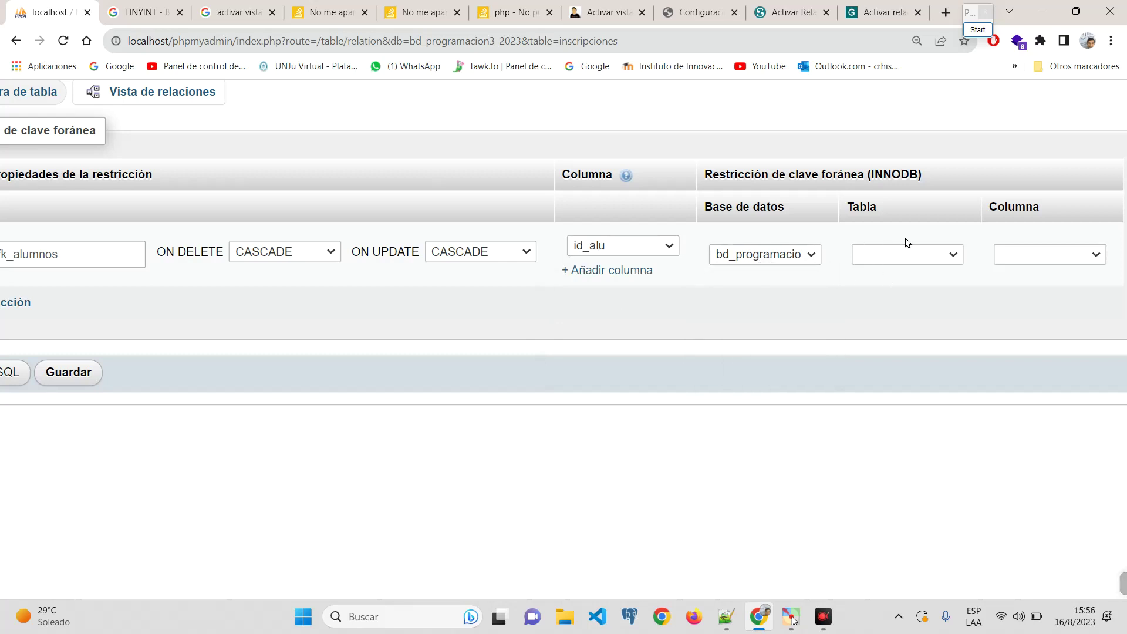
left_click(921, 253)
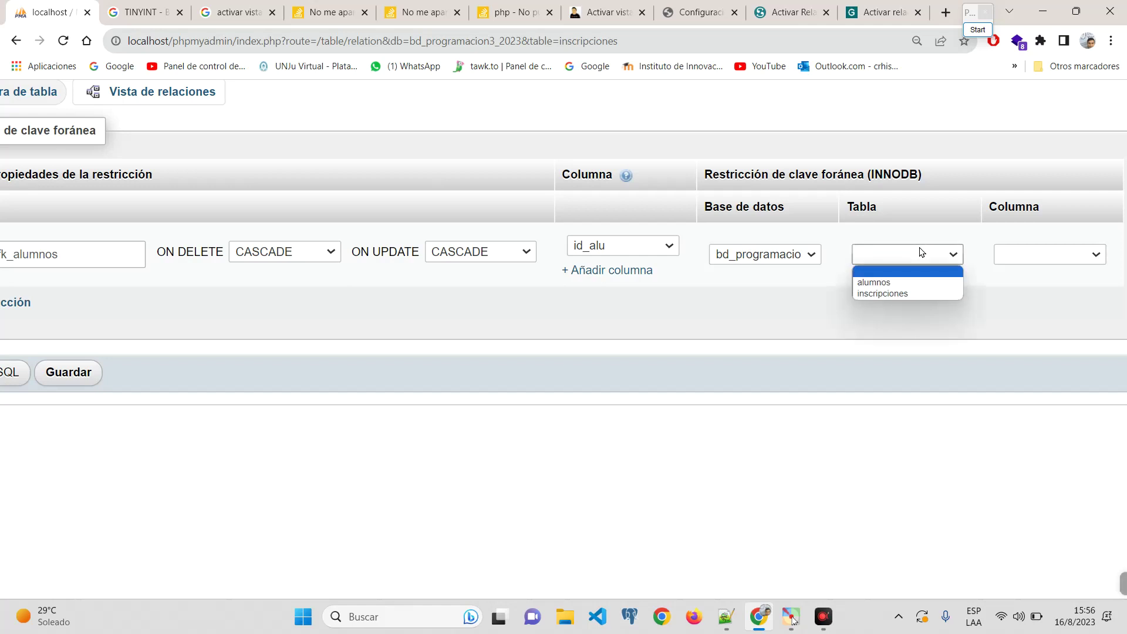
left_click(922, 290)
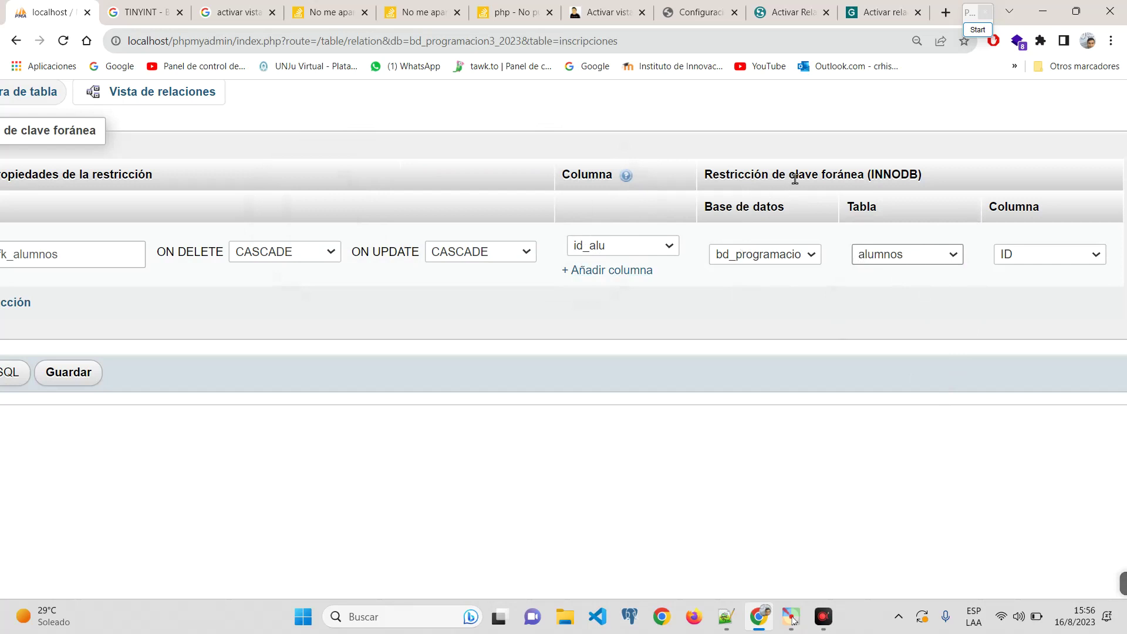
Step: Choose ID as the referenced alumnos column
left_click_drag(794, 177, 913, 172)
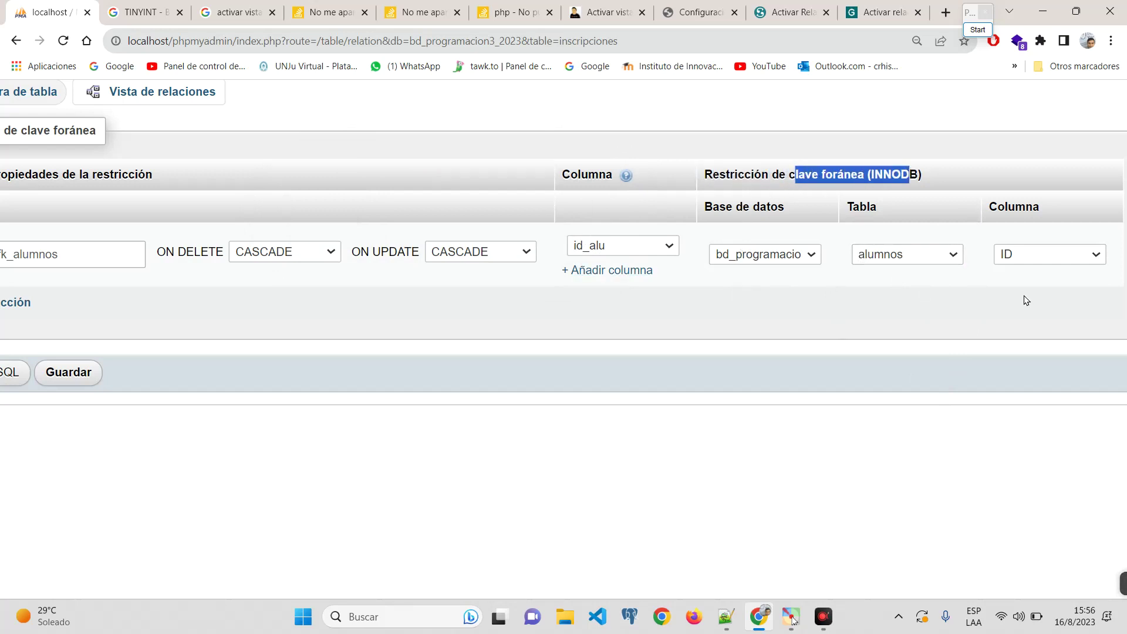
left_click(907, 258)
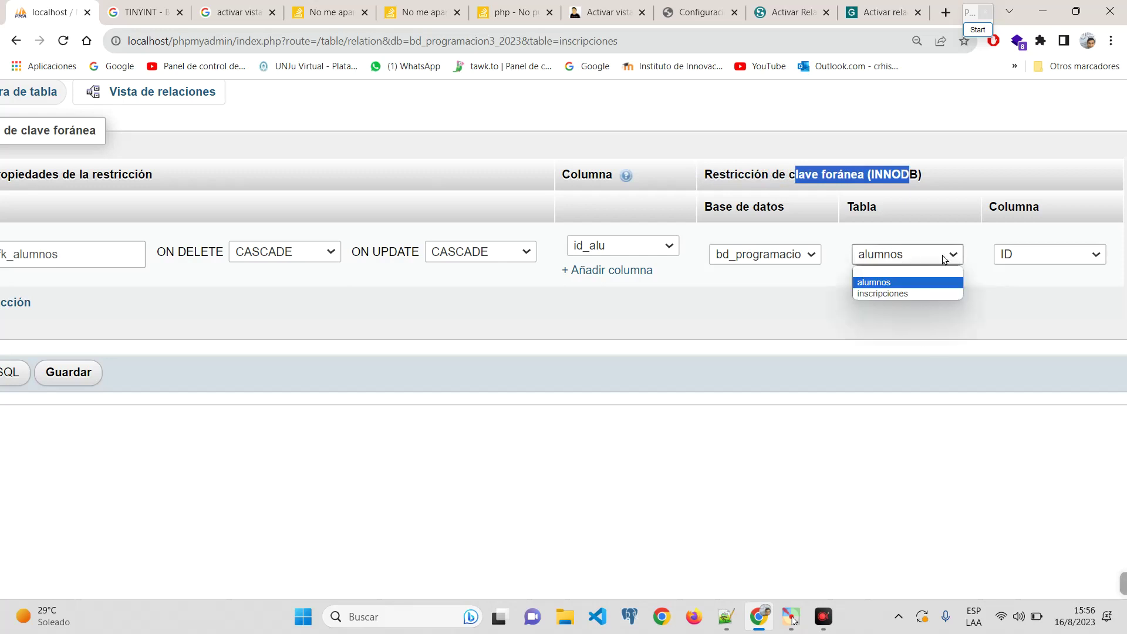
left_click(931, 258)
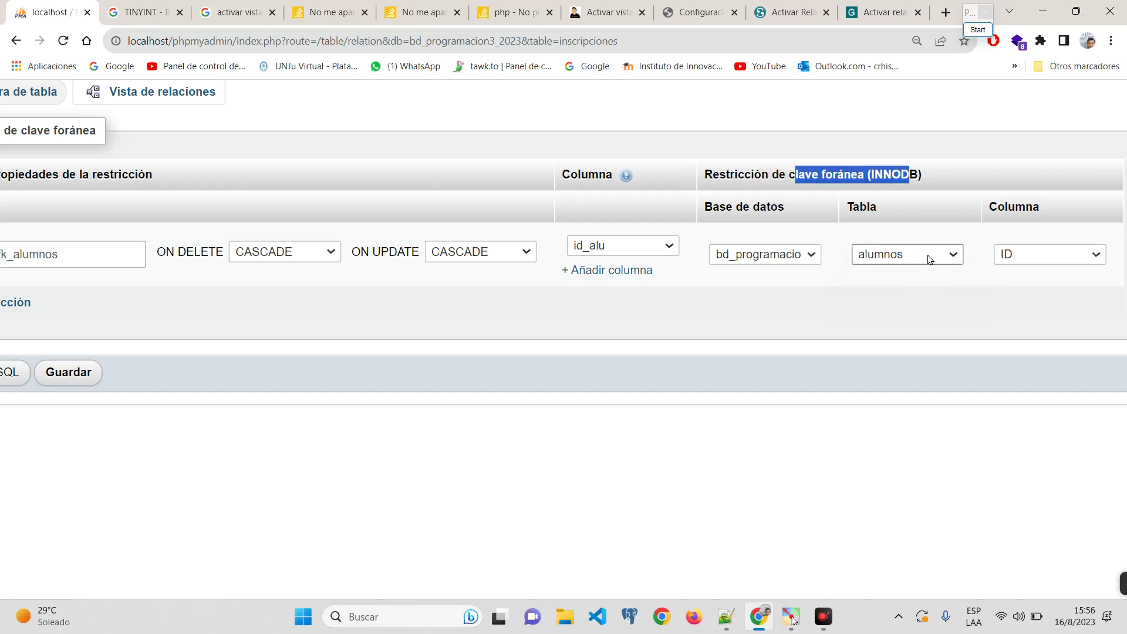
left_click(1093, 257)
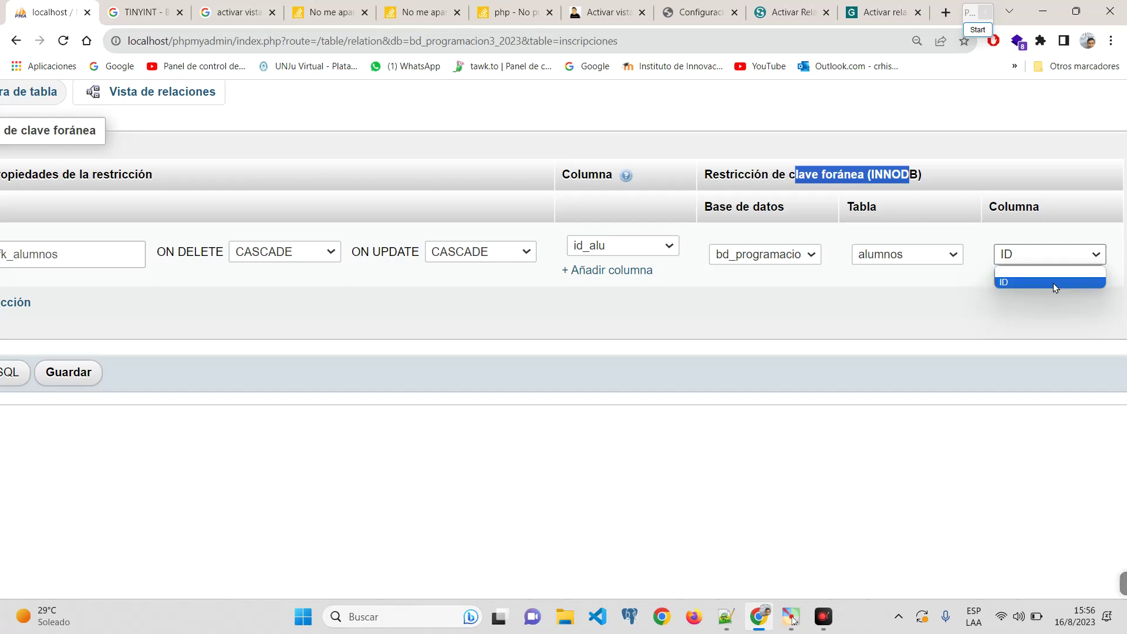
left_click(944, 254)
left_click(1049, 255)
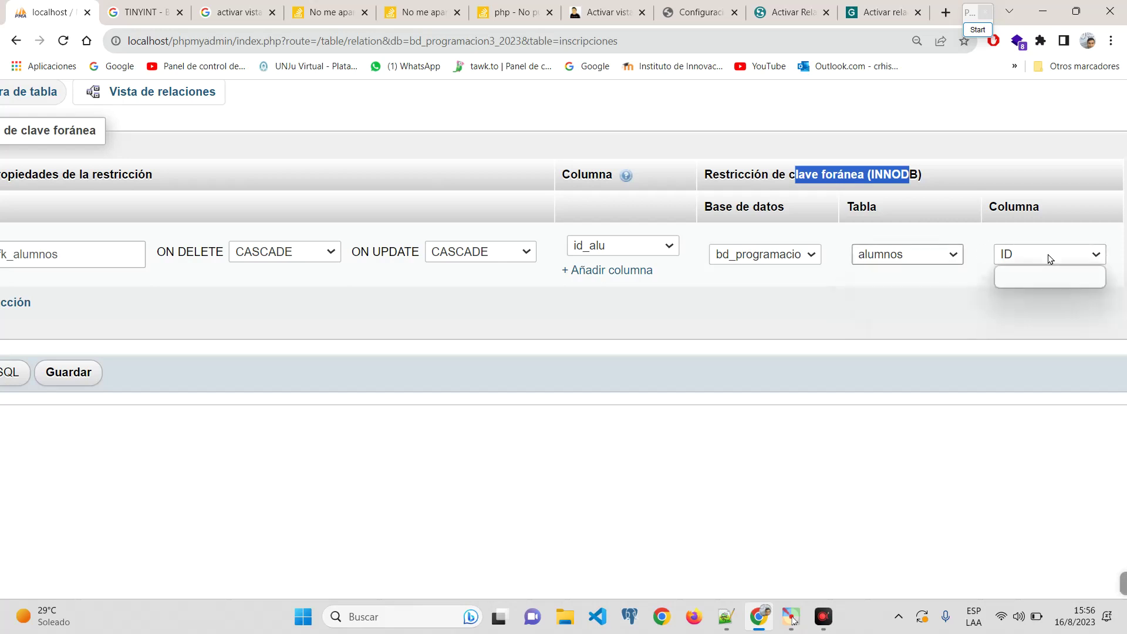
left_click(942, 328)
key("ctrl+0")
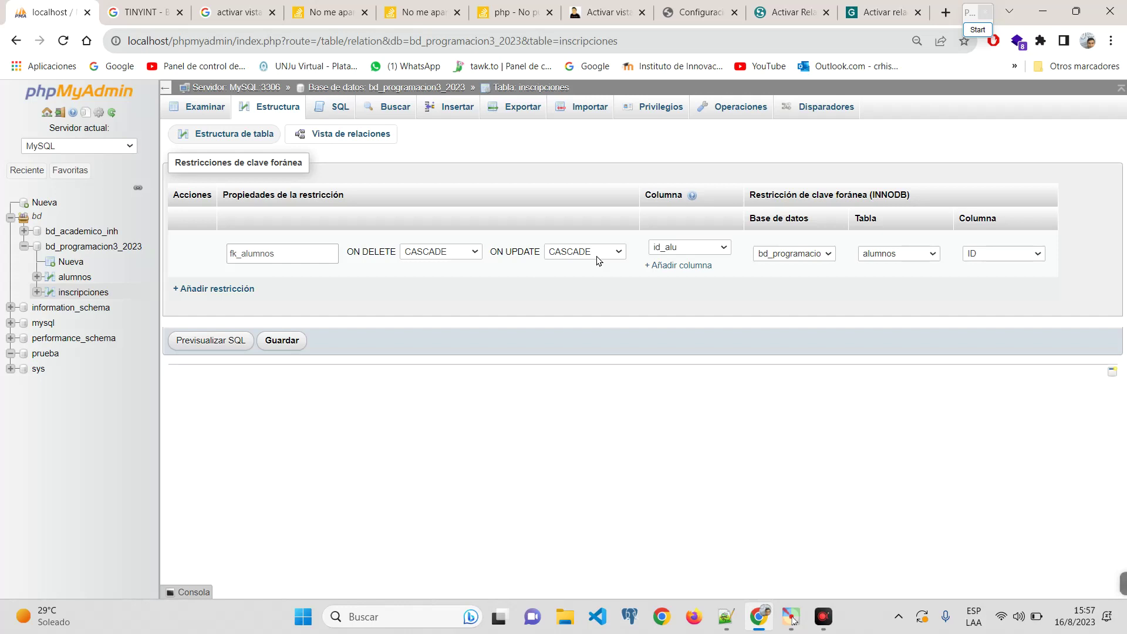
Step: Switch ON DELETE to RESTRICT, keep ON UPDATE at CASCADE, and preview the SQL
left_click(455, 253)
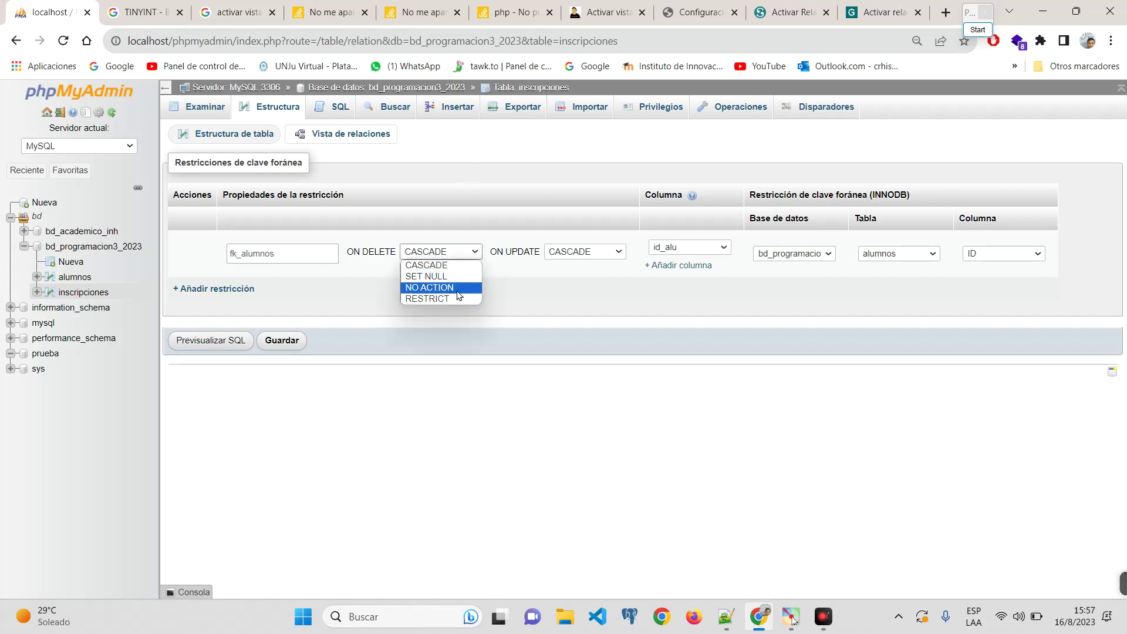
left_click(452, 298)
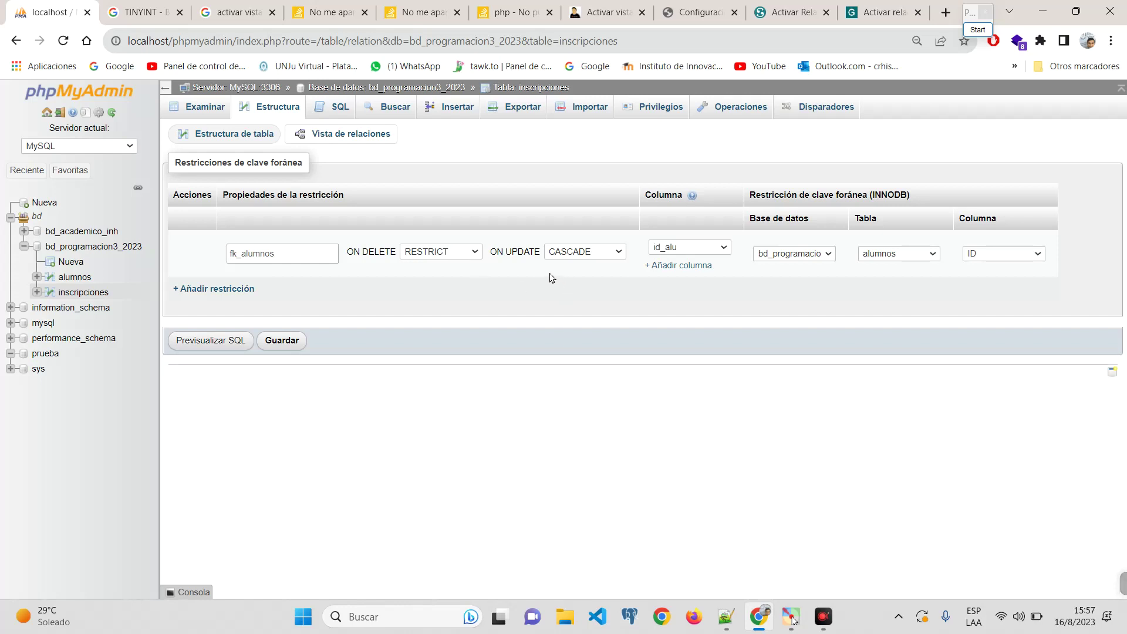
left_click(464, 253)
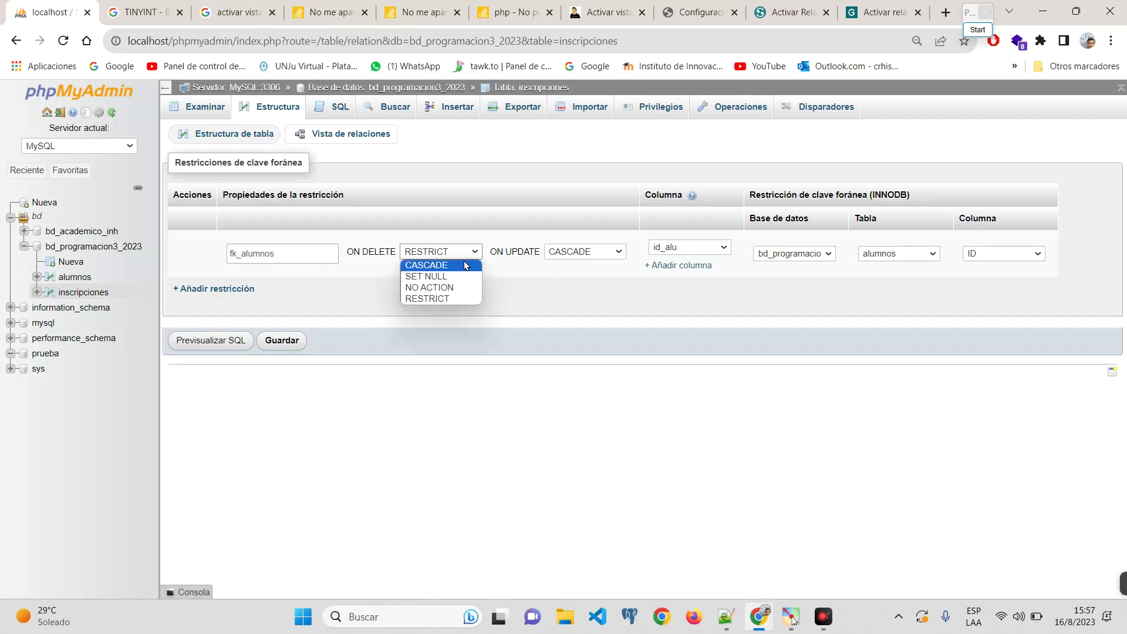
left_click(458, 254)
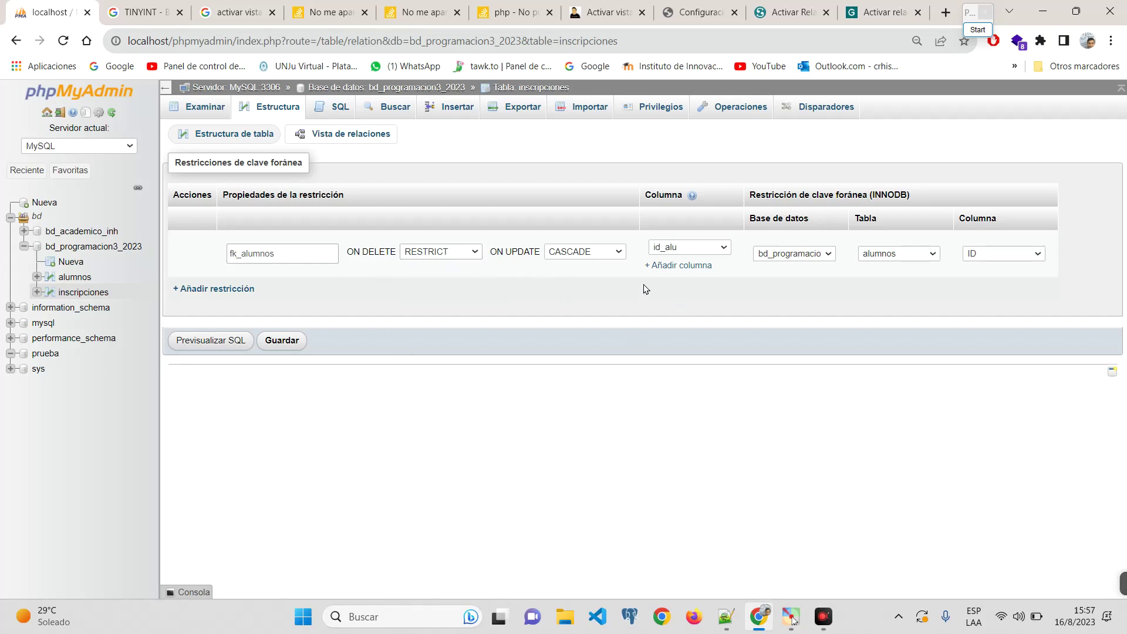
left_click(594, 253)
left_click(455, 253)
left_click(606, 254)
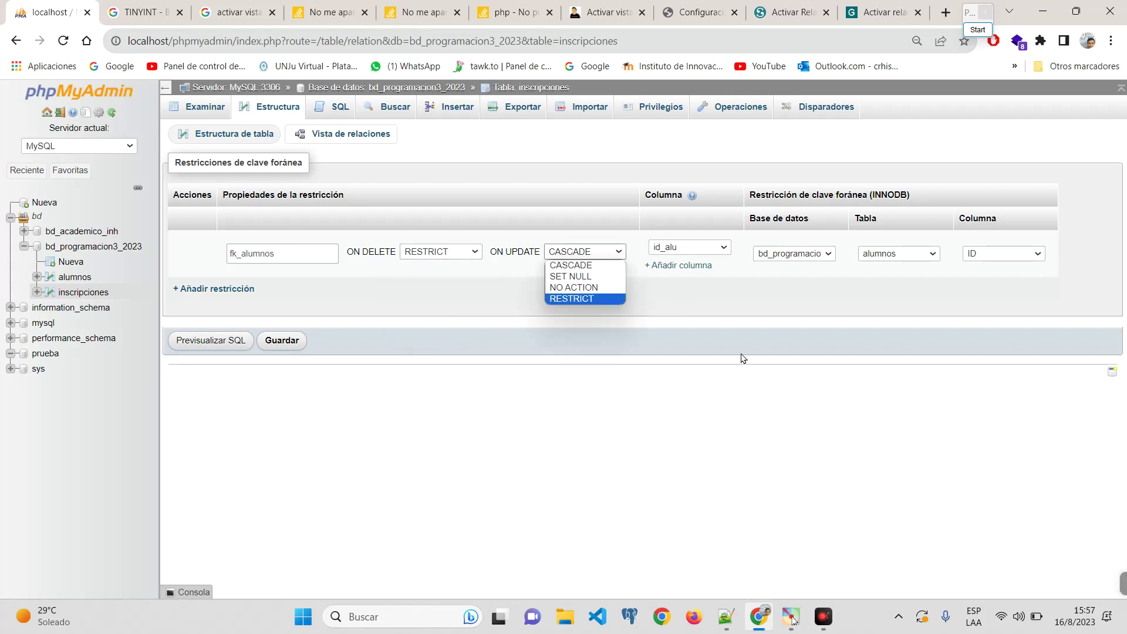
left_click(743, 358)
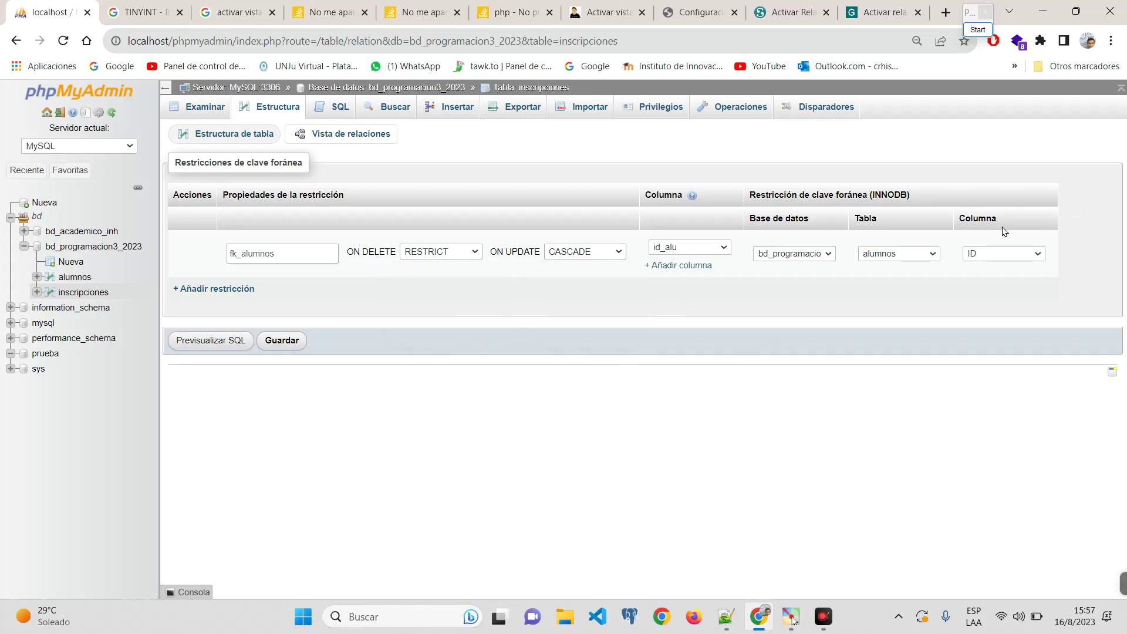
left_click(223, 346)
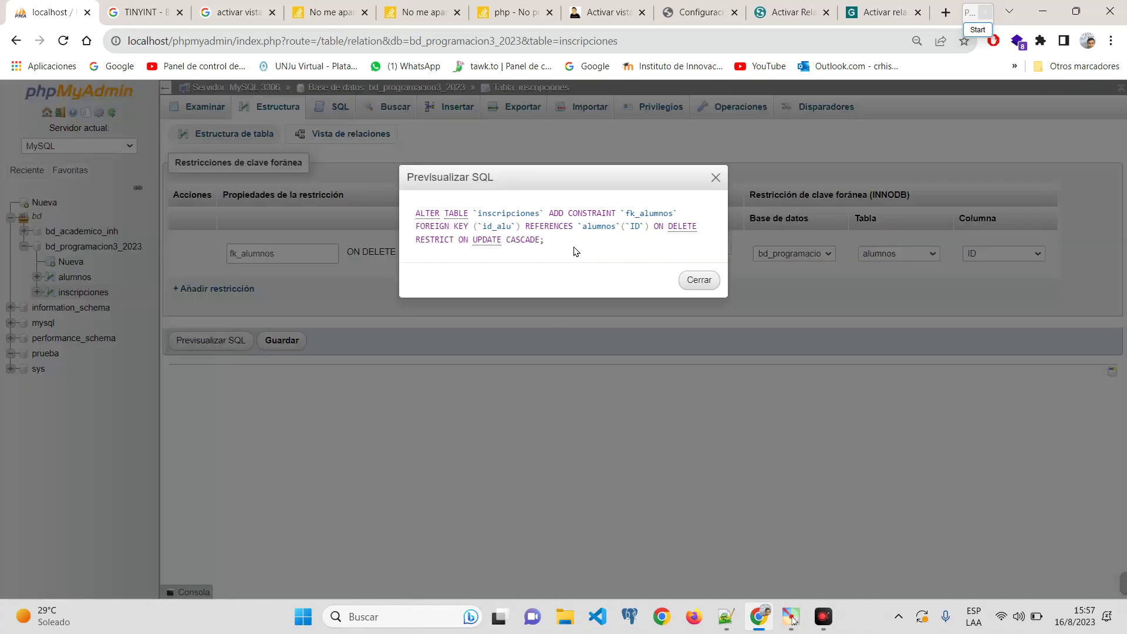
Step: Review the ALTER TABLE preview, close it, and save the fk_alumnos constraint
scroll(604, 249, "up", 7)
left_click_drag(464, 223, 96, 174)
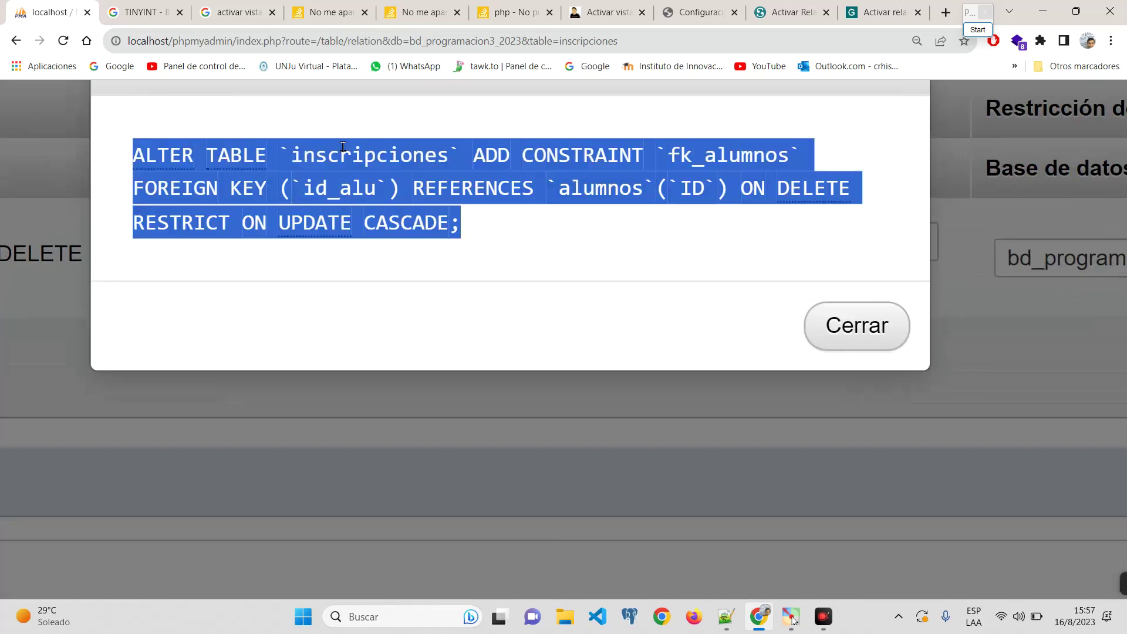
scroll(741, 283, "down", 6)
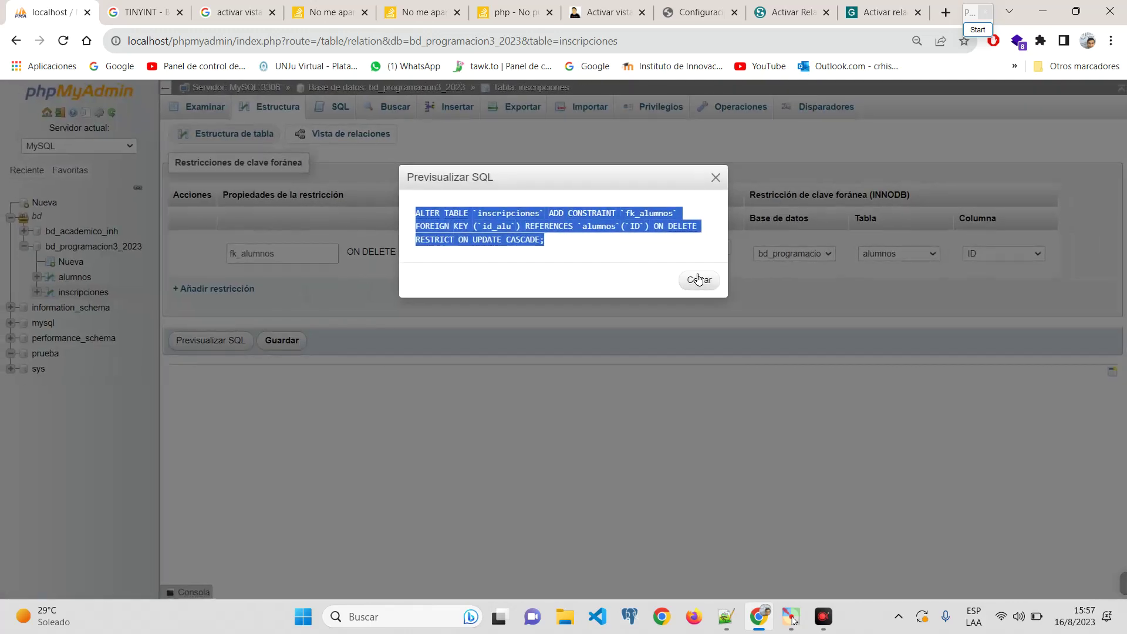
left_click(698, 279)
left_click(281, 339)
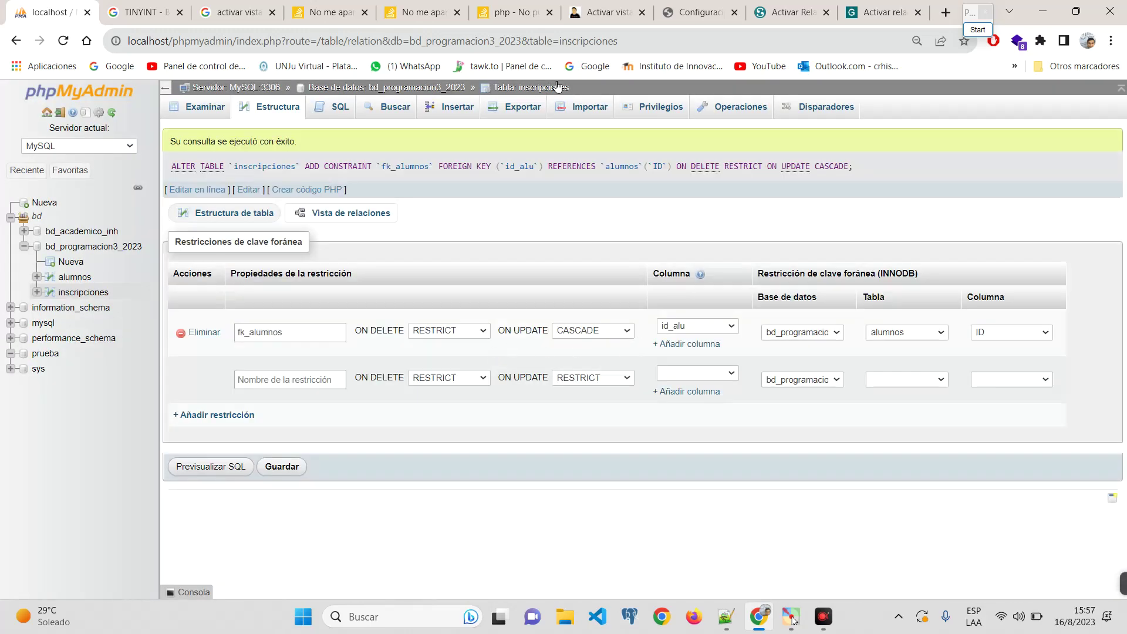
Step: Browse the inscripciones rows, which come back empty
scroll(580, 286, "up", 5)
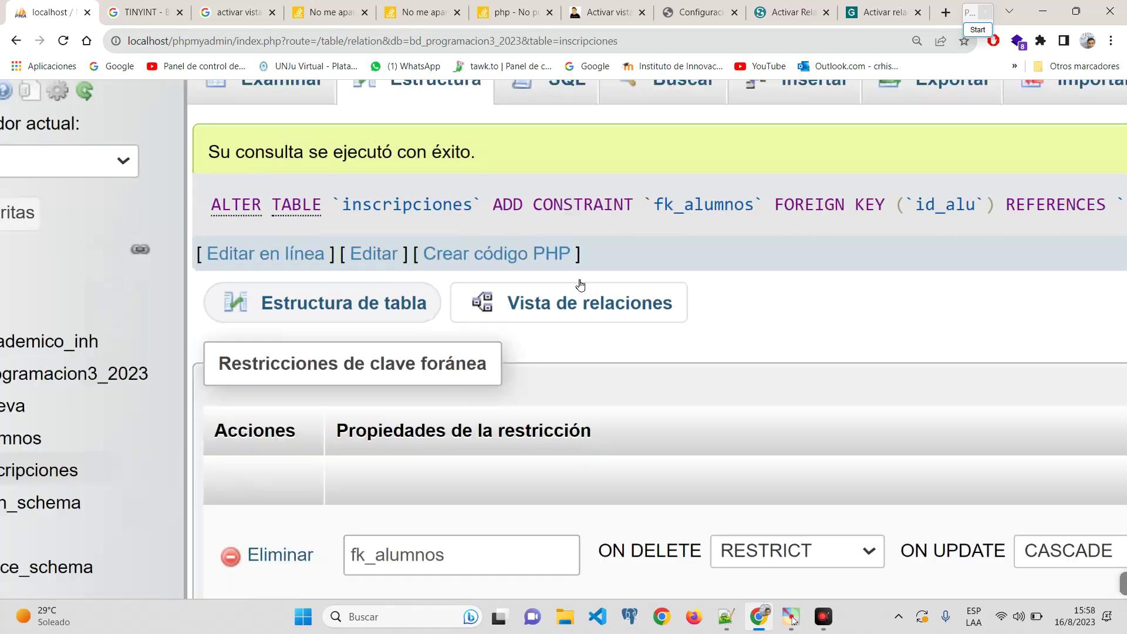
scroll(580, 286, "down", 5)
scroll(265, 332, "up", 3)
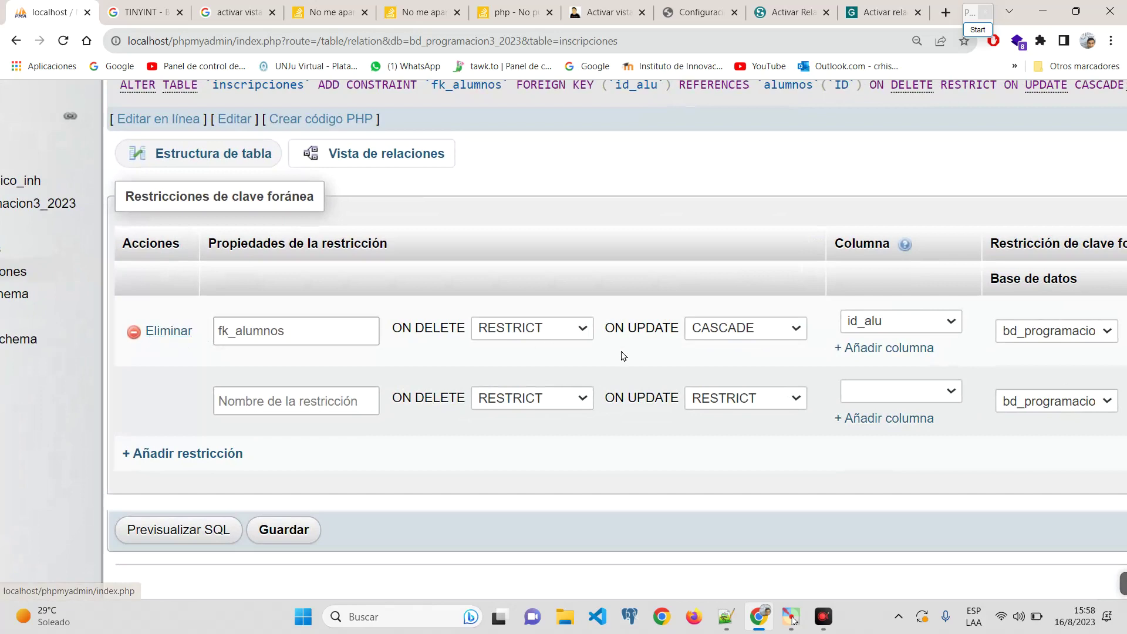
scroll(621, 354, "down", 3)
left_click(198, 111)
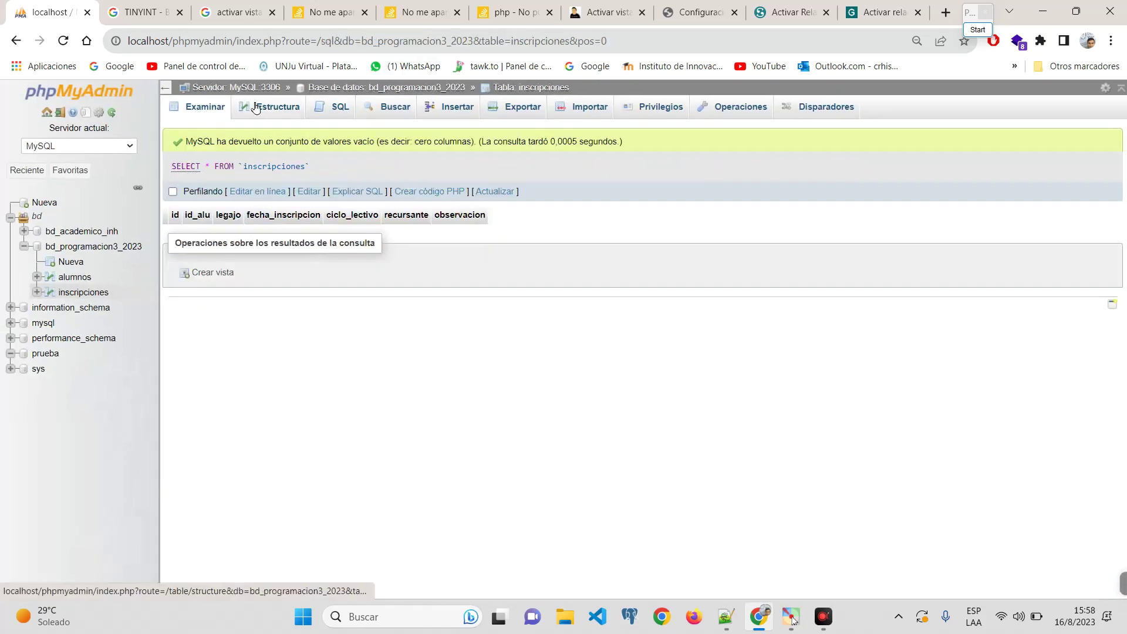
Step: Check the fk_alumnos index on id_alu, then browse the empty alumnos table
left_click(261, 108)
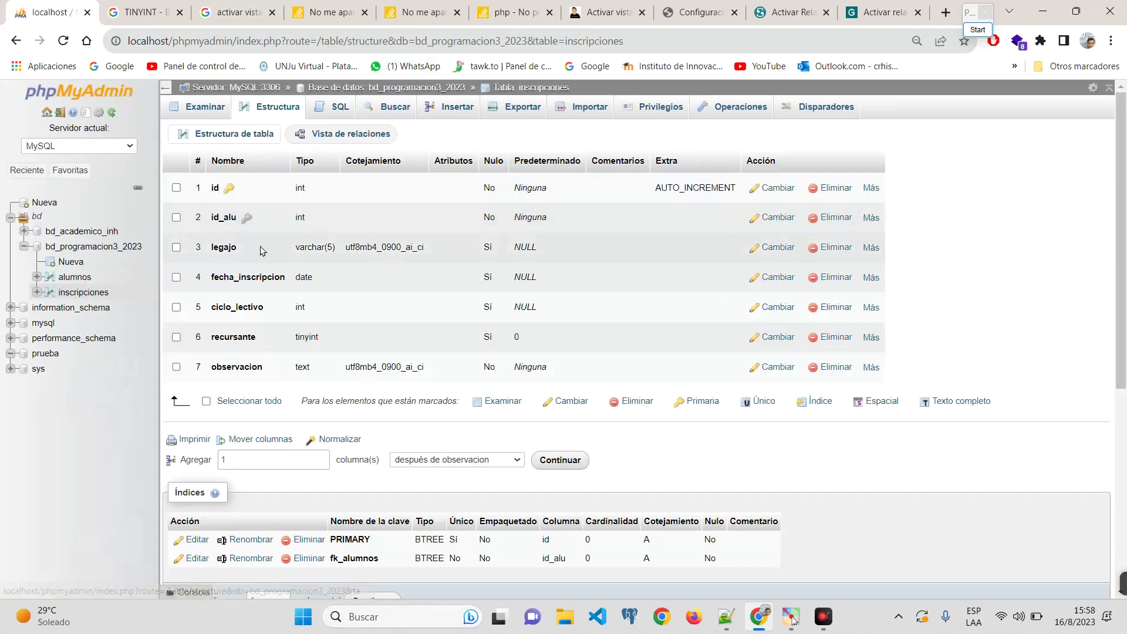
scroll(277, 93, "up", 7)
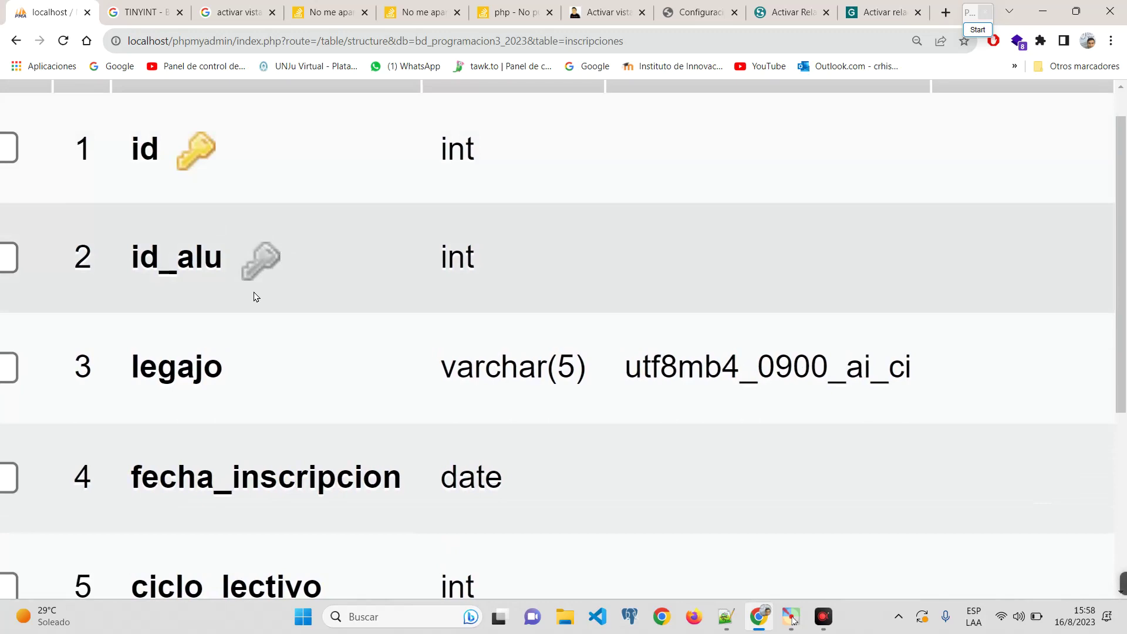
key("ctrl+minus")
key("ctrl+minus")
key("ctrl+minus")
key("ctrl+minus")
key("ctrl+minus")
key("ctrl+minus")
key("ctrl+minus")
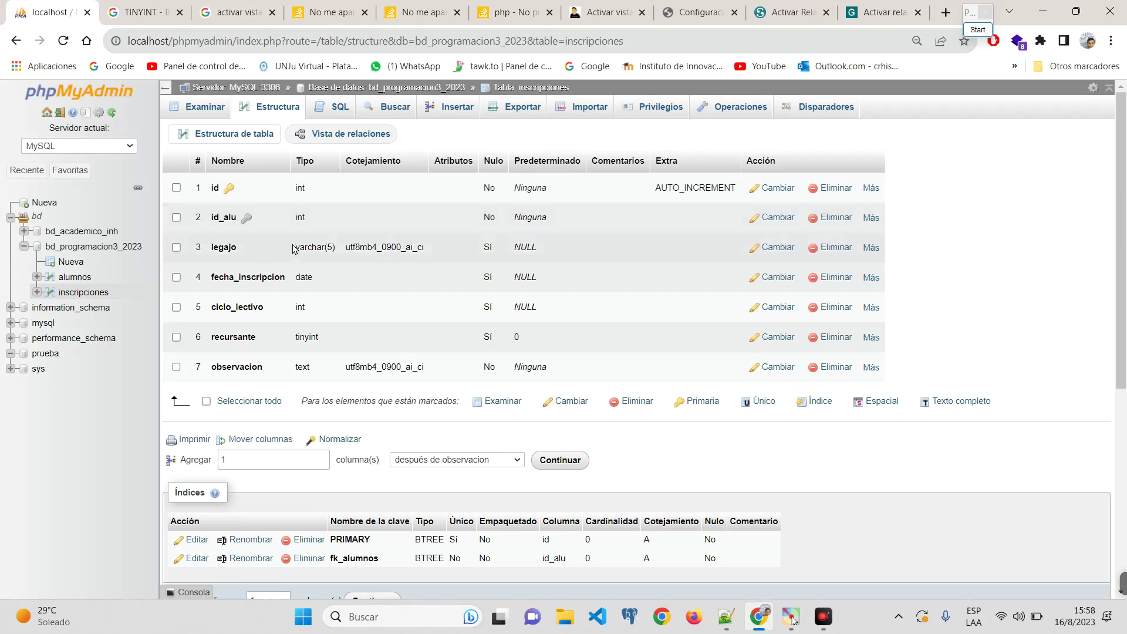
left_click(75, 277)
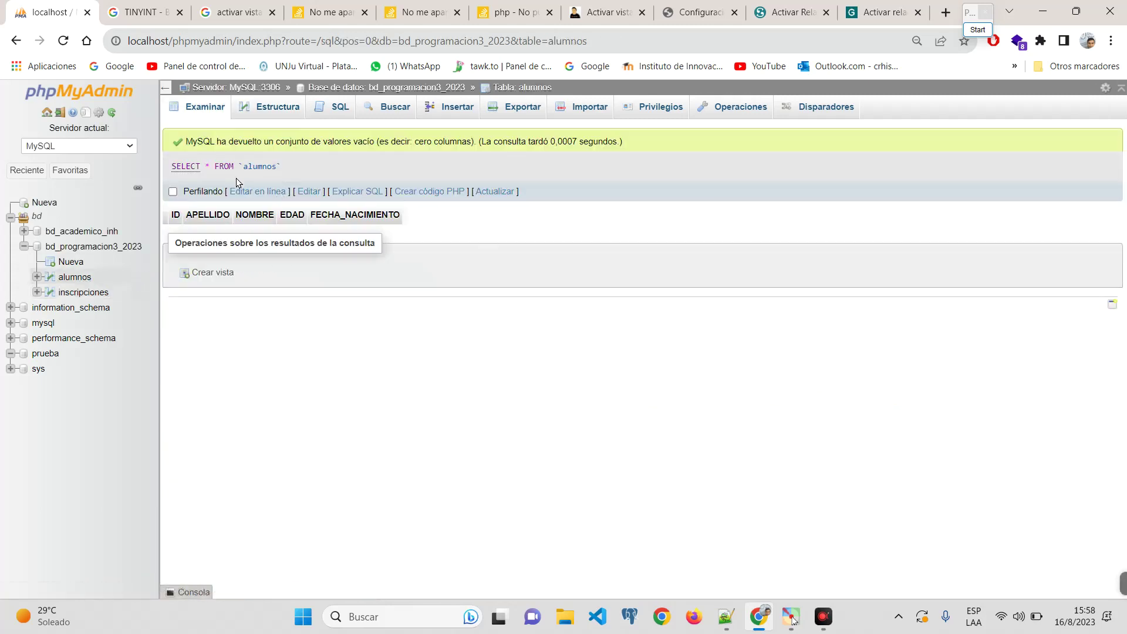
Step: Open the alumnos insert form with blank ID, APELLIDO, NOMBRE, EDAD and FECHA_NACIMIENTO fields
scroll(241, 207, "up", 4, "ctrl")
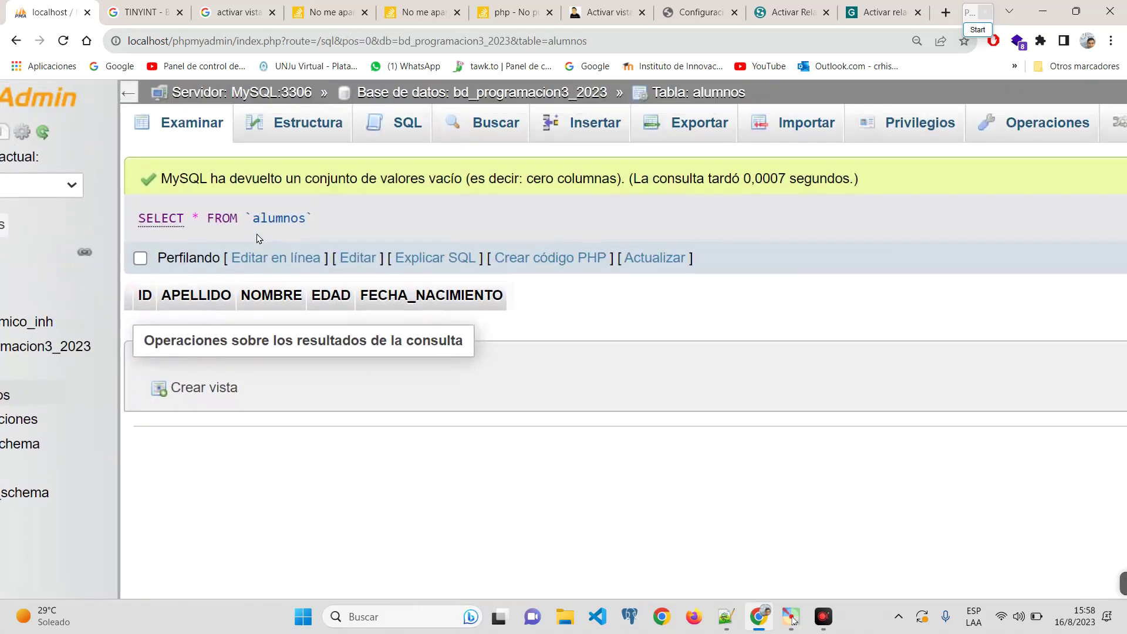
left_click(404, 127)
left_click(324, 229)
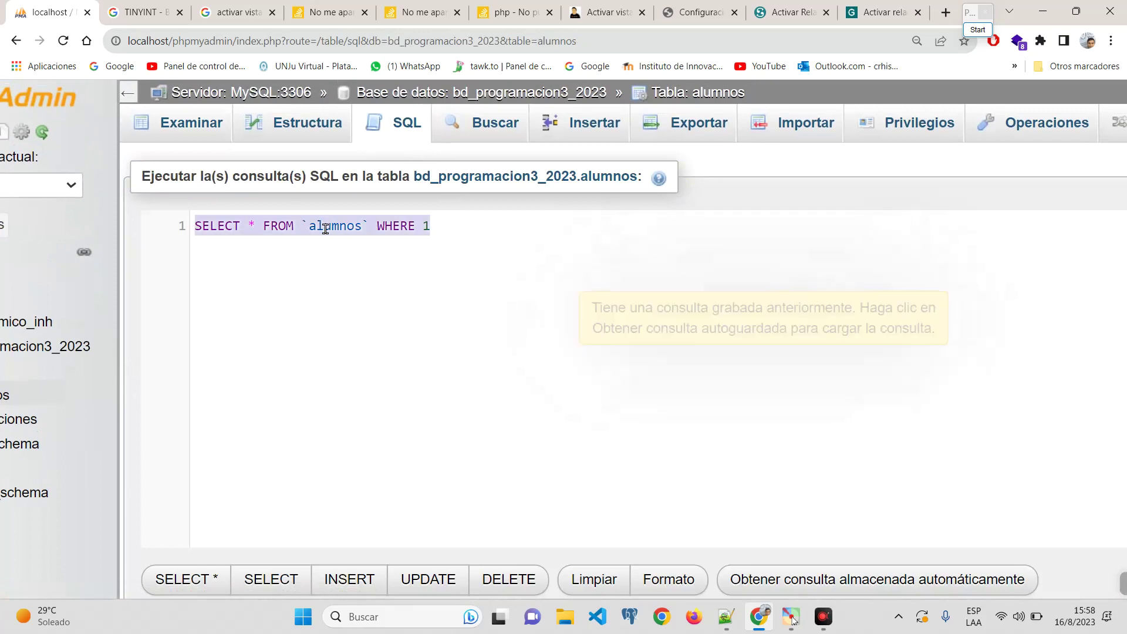
left_click(492, 218)
left_click(575, 123)
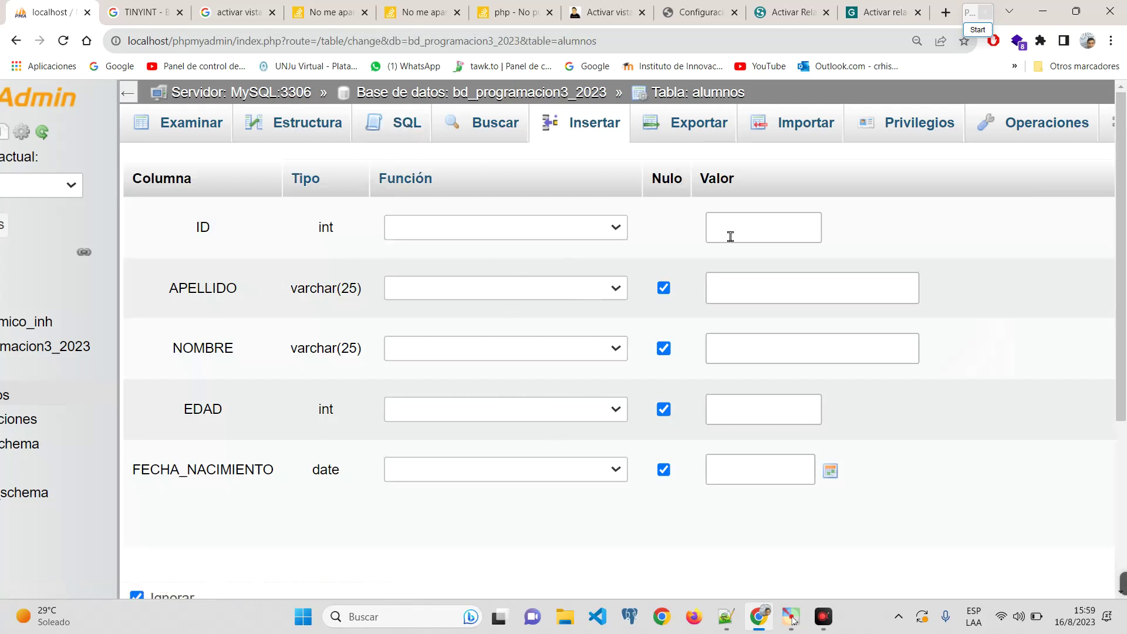
Step: Enter the student's surname, first name and age 31 in the new alumnos row
left_click(729, 219)
left_click(763, 280)
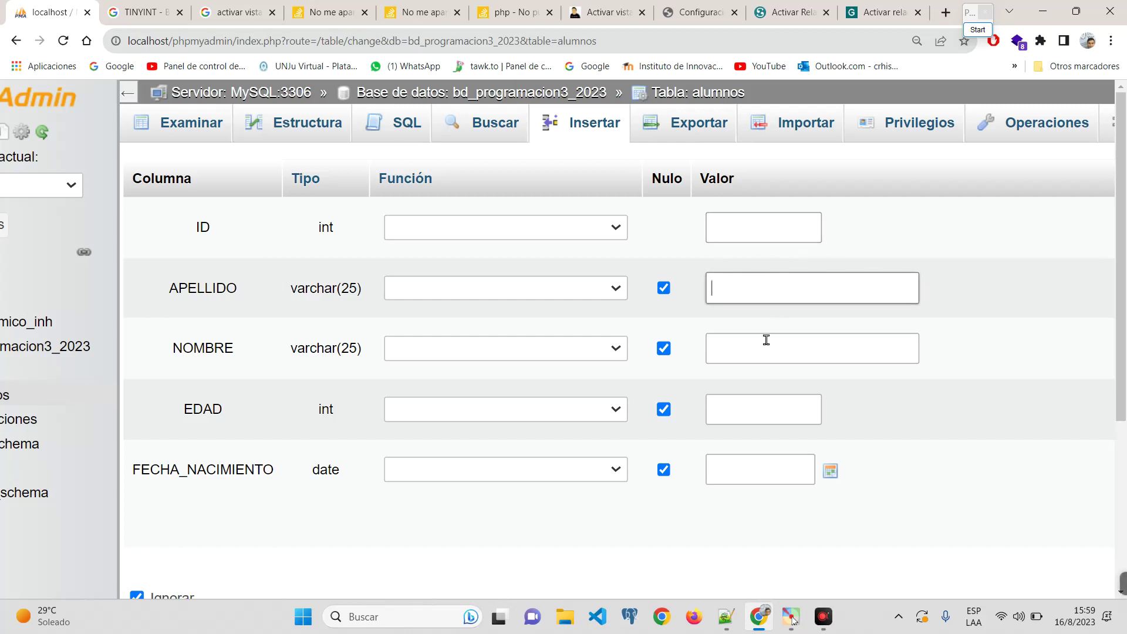
left_click(760, 346)
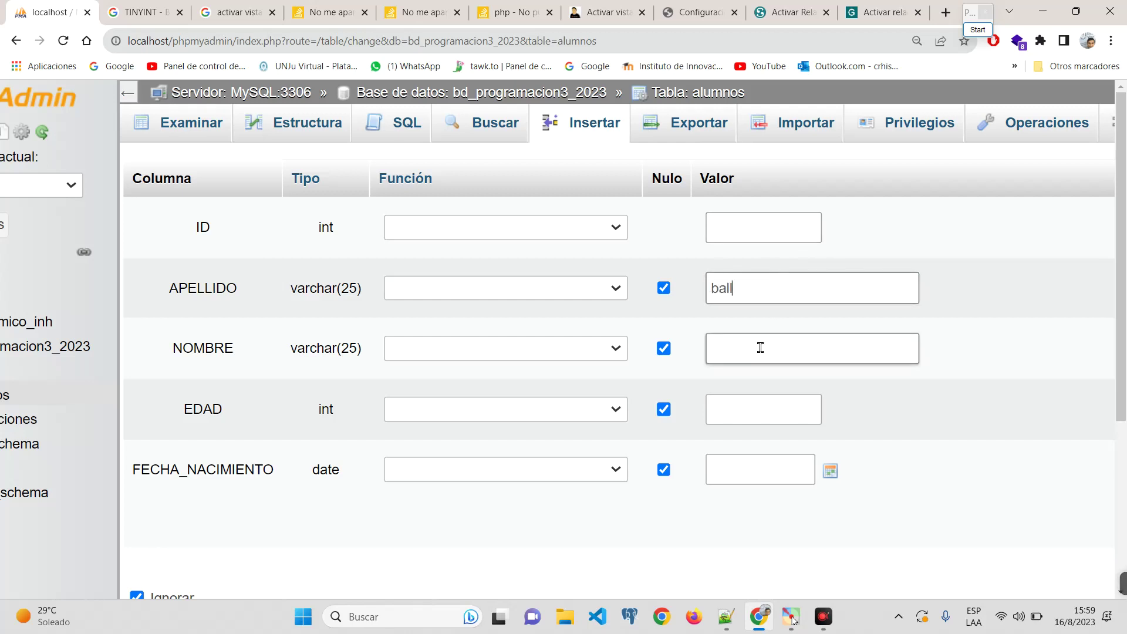
left_click(760, 347)
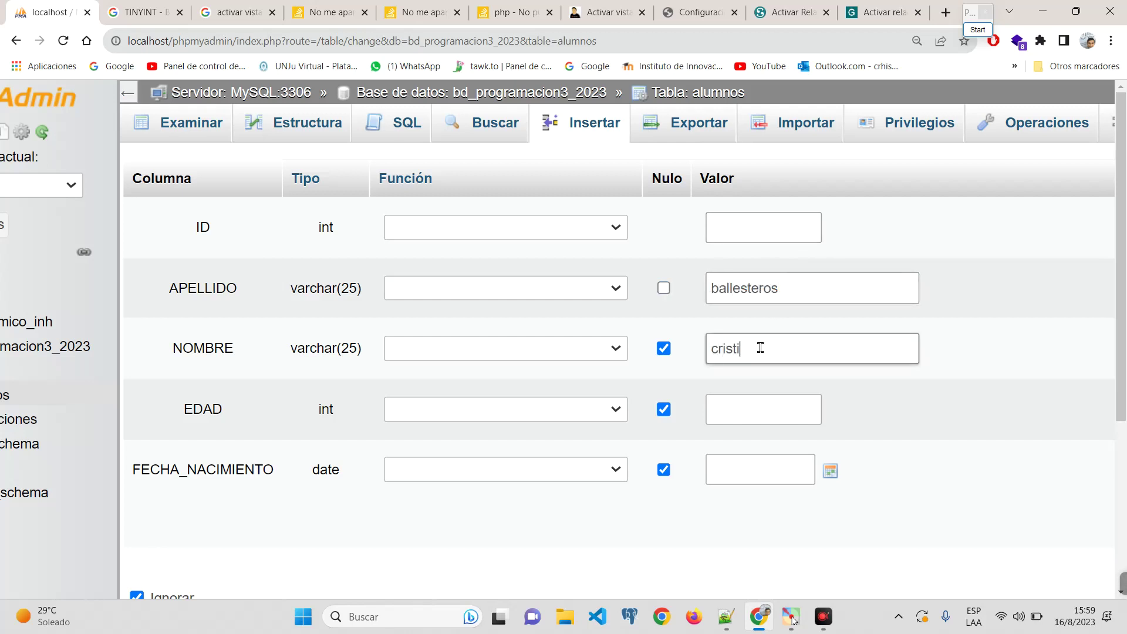
left_click(737, 409)
type("31")
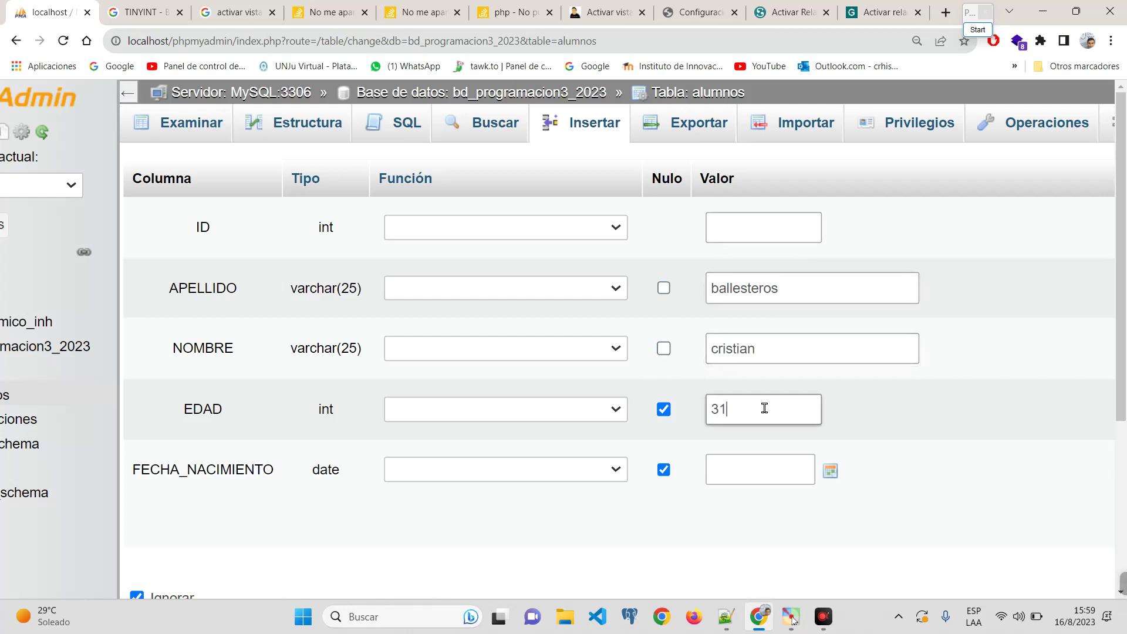
Step: Set FECHA_NACIMIENTO to 2023-08-17 with the calendar picker, then scroll down to the form options
left_click(766, 470)
left_click(829, 470)
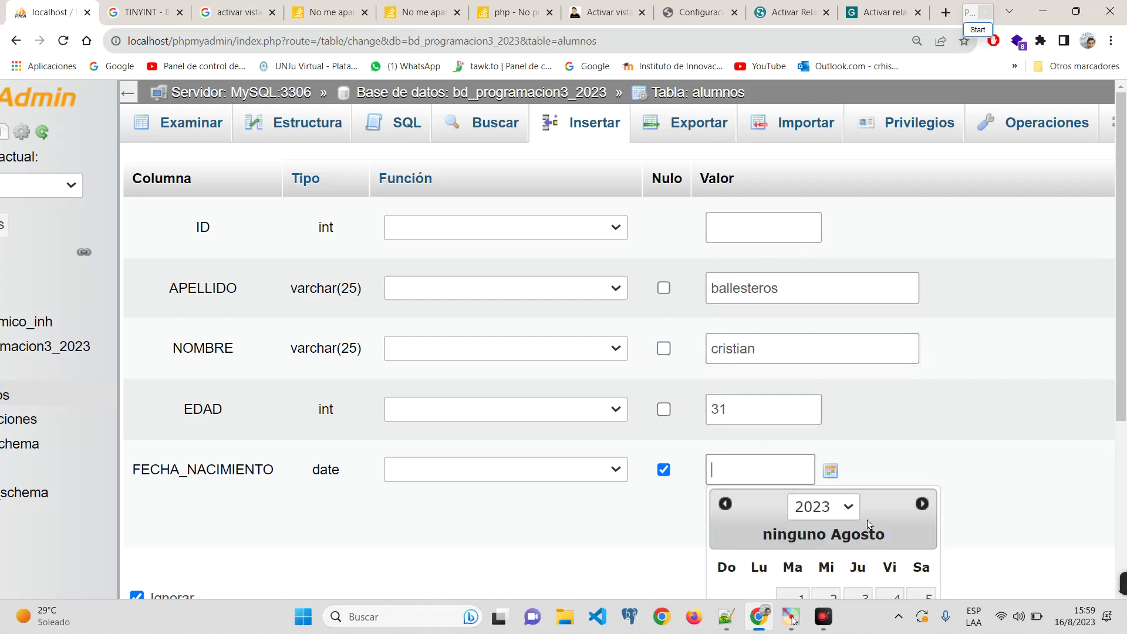
scroll(822, 557, "down", 1)
scroll(822, 556, "down", 2)
left_click(849, 434)
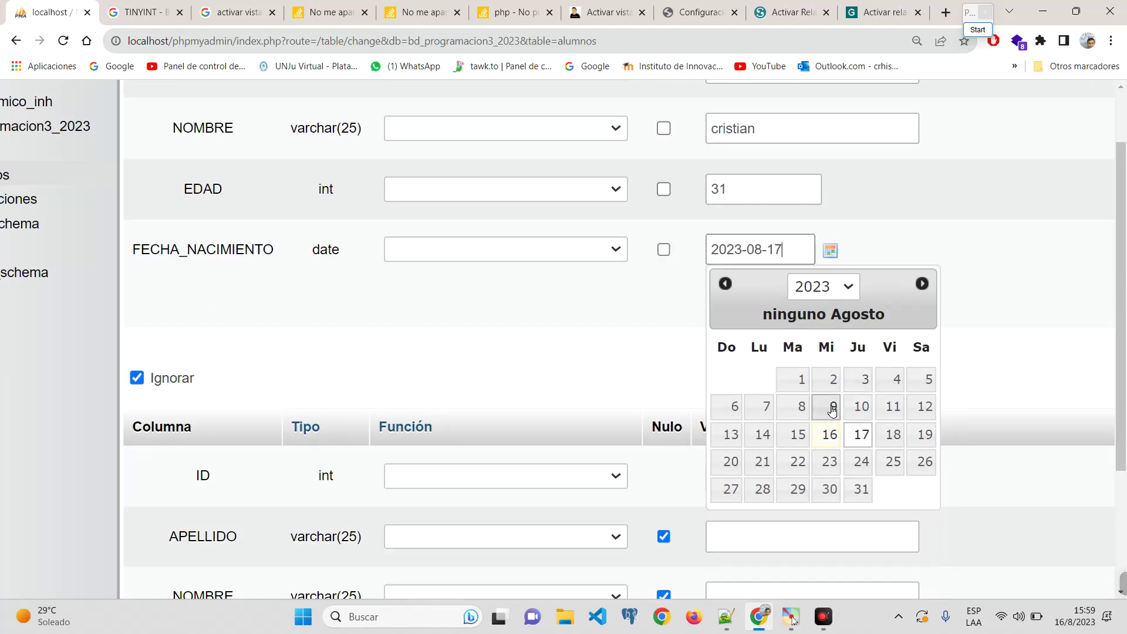
left_click(725, 284)
left_click(725, 283)
left_click(813, 286)
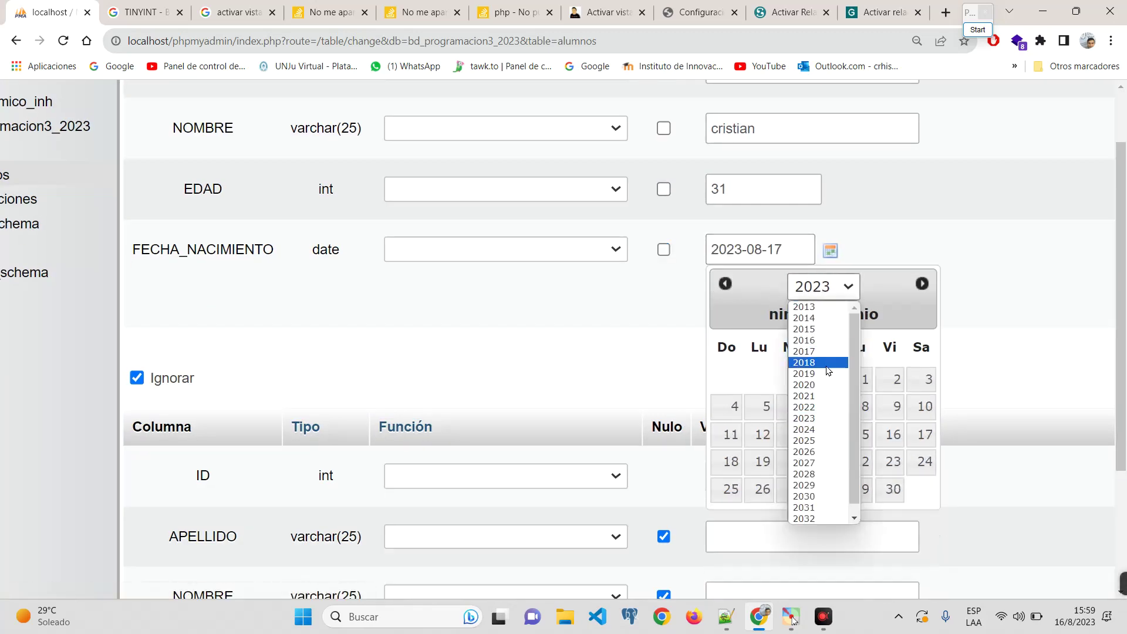
scroll(816, 434, "down", 1)
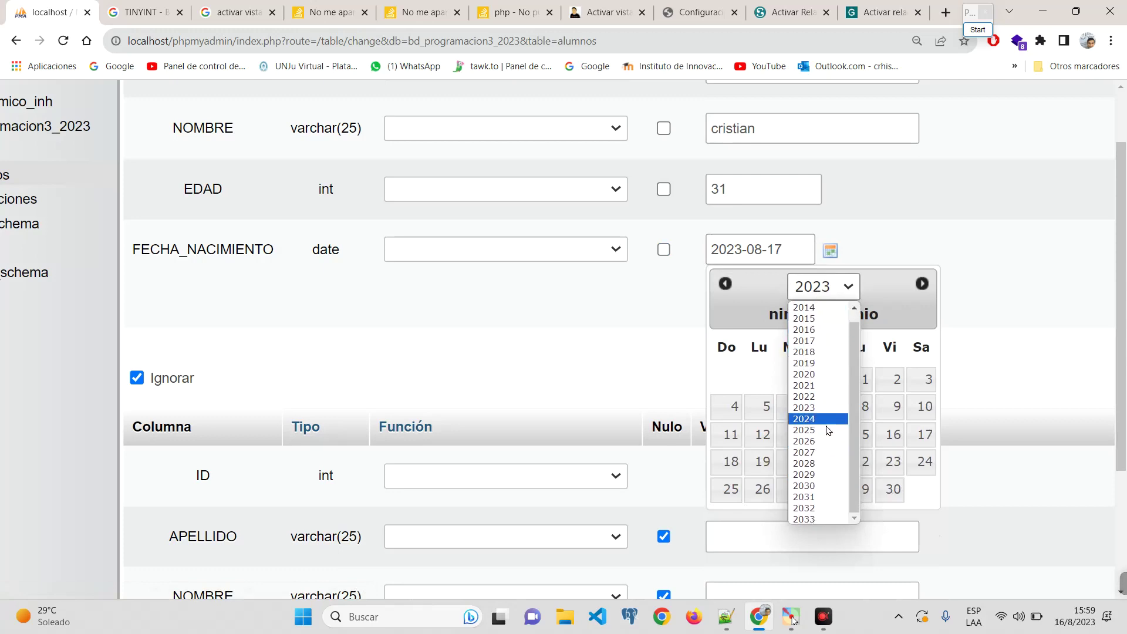
left_click(838, 332)
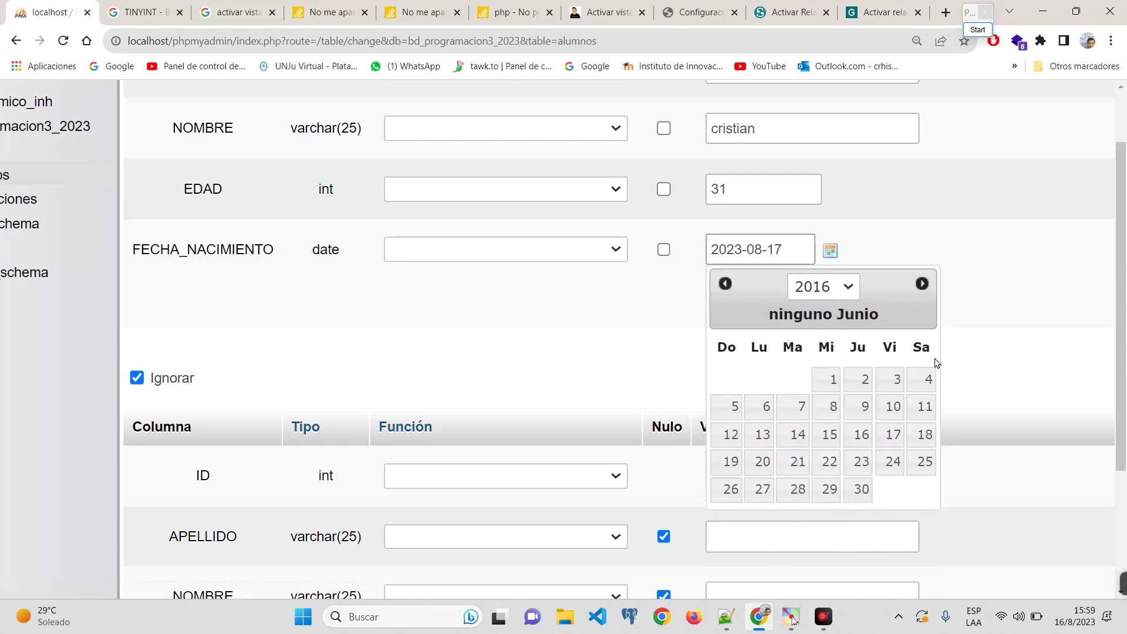
left_click(997, 283)
scroll(709, 294, "down", 3)
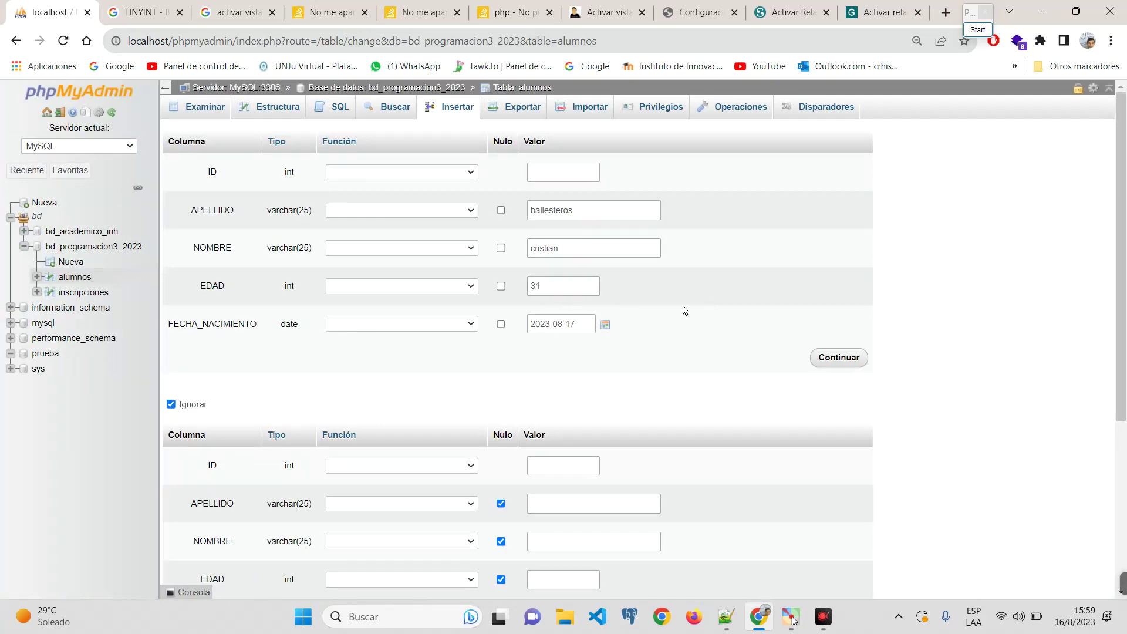
scroll(684, 309, "down", 1)
scroll(684, 309, "down", 4)
scroll(697, 334, "up", 4)
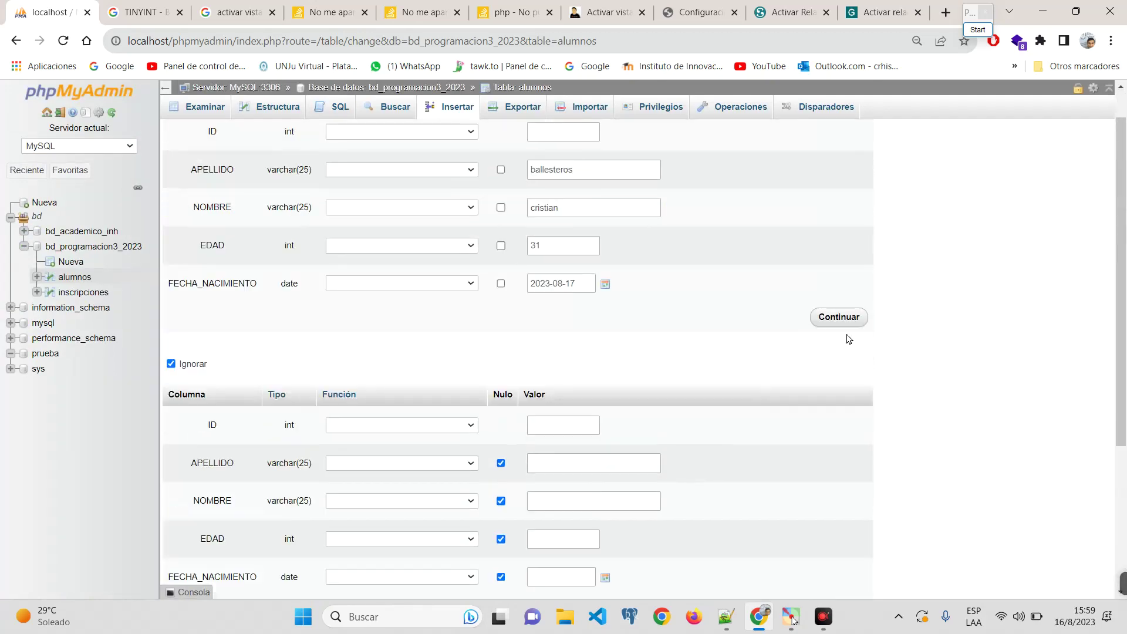
scroll(848, 320, "down", 4)
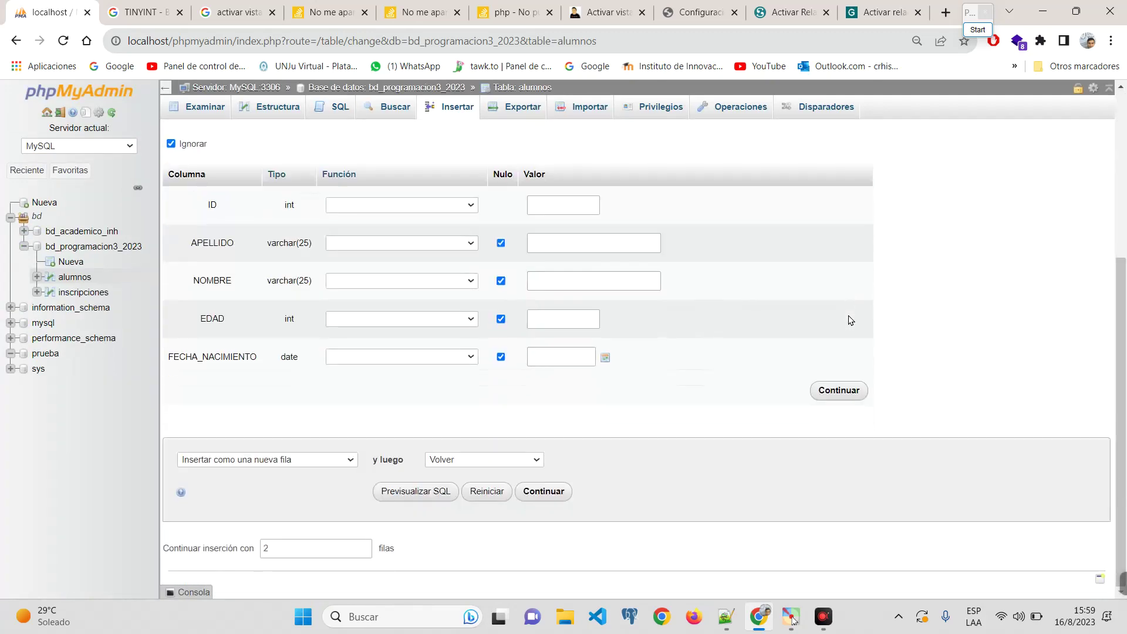
scroll(845, 319, "up", 3)
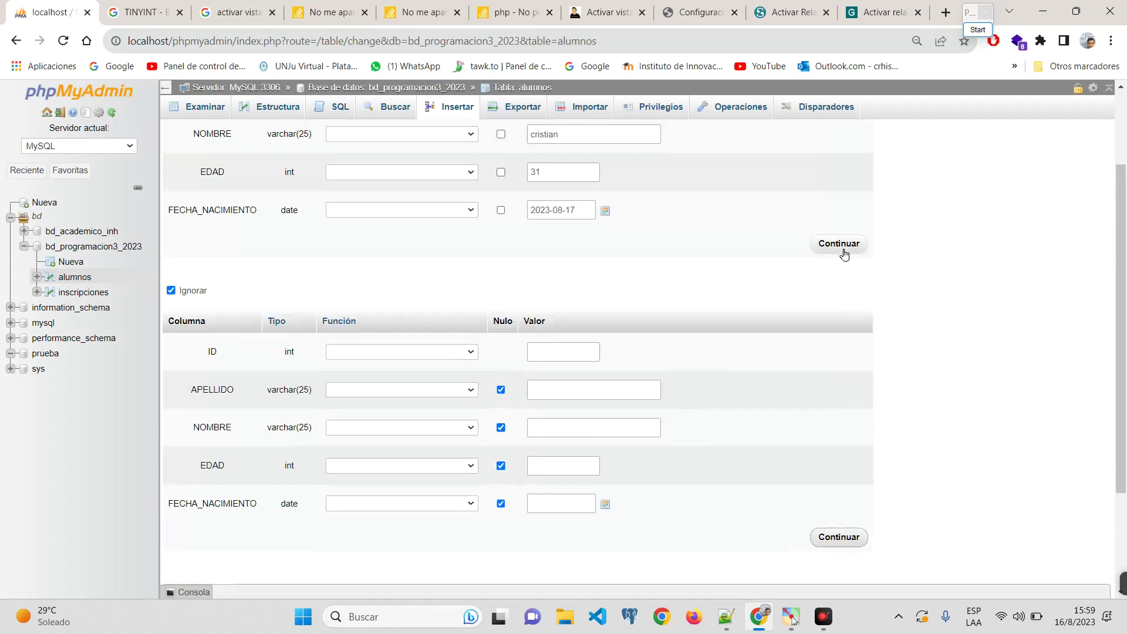
scroll(495, 477, "down", 3)
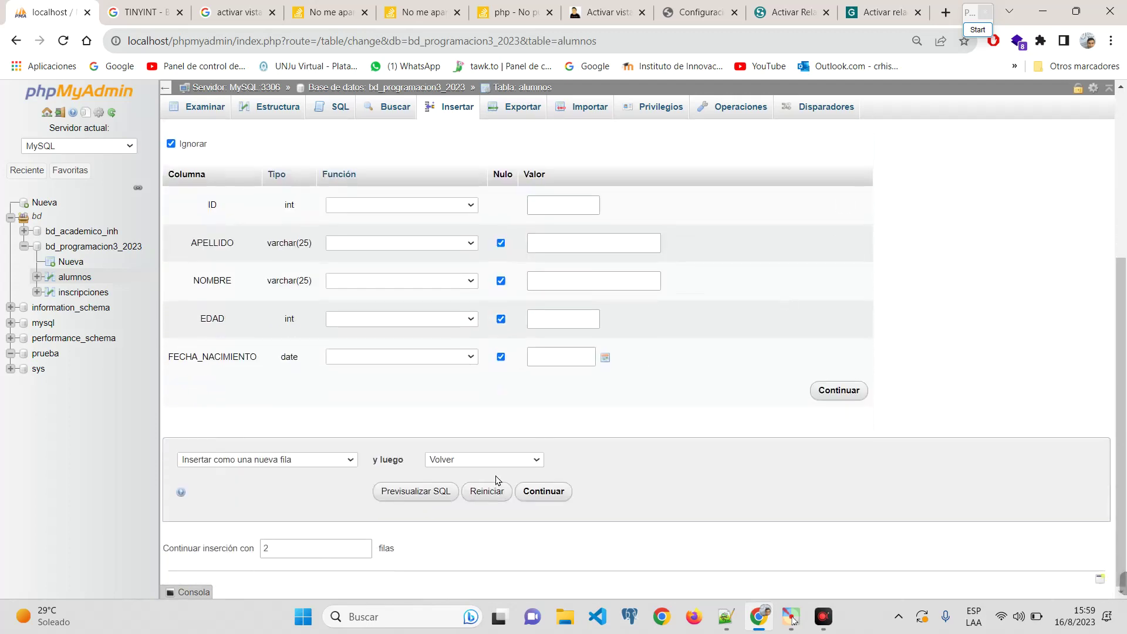
Step: Preview the generated INSERT INTO alumnos statement and copy it to the clipboard
left_click(410, 492)
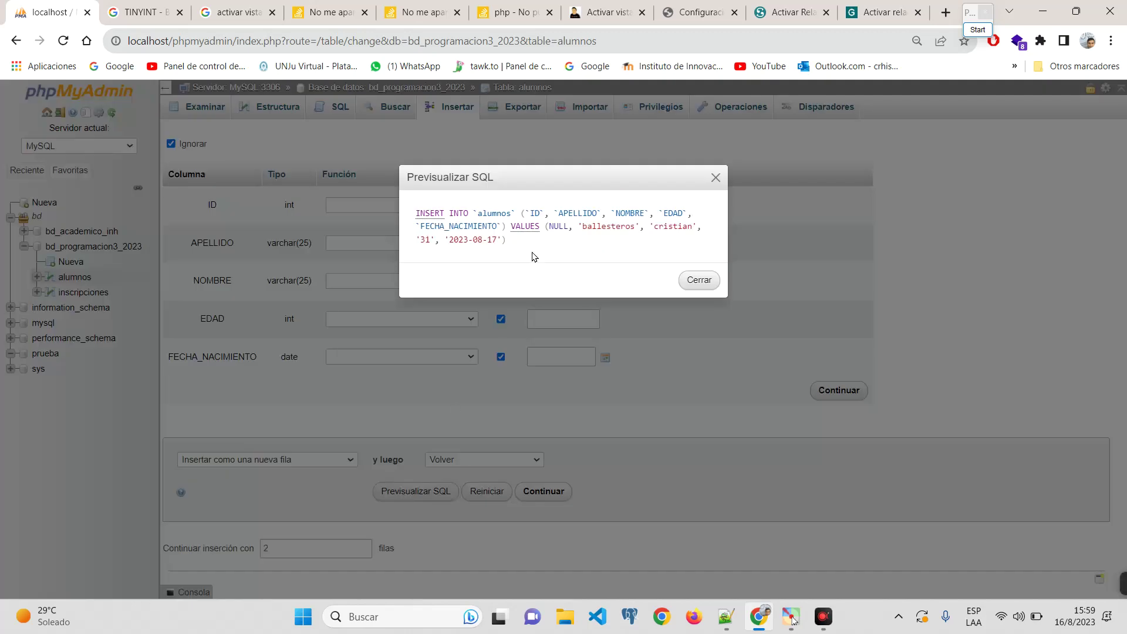
scroll(510, 208, "up", 5)
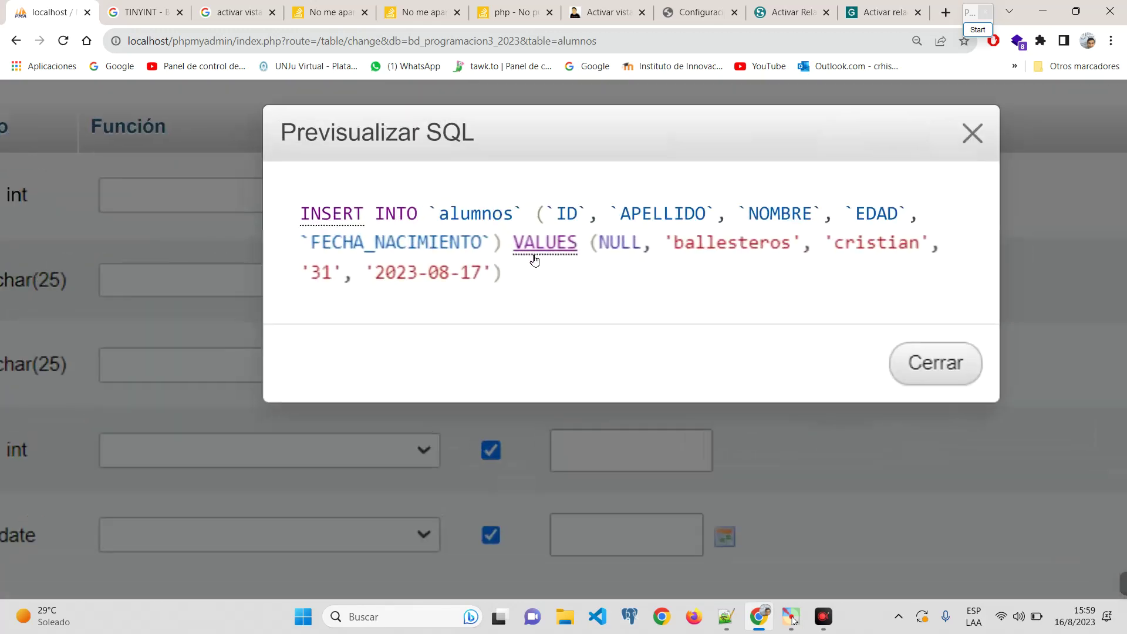
left_click_drag(501, 275, 267, 210)
right_click(338, 206)
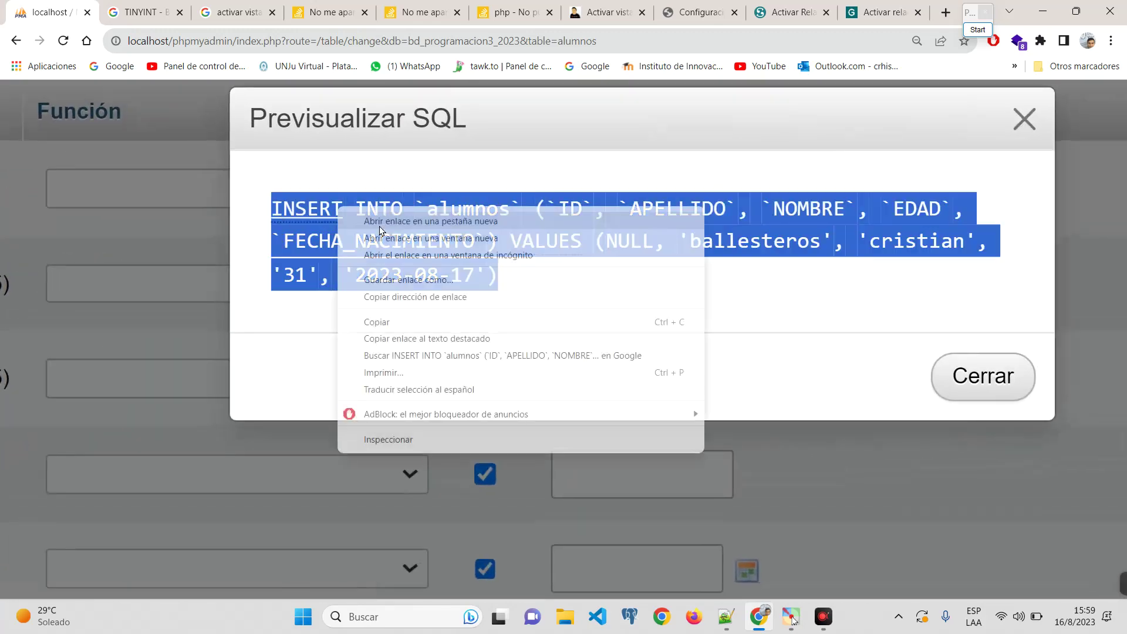
left_click(424, 322)
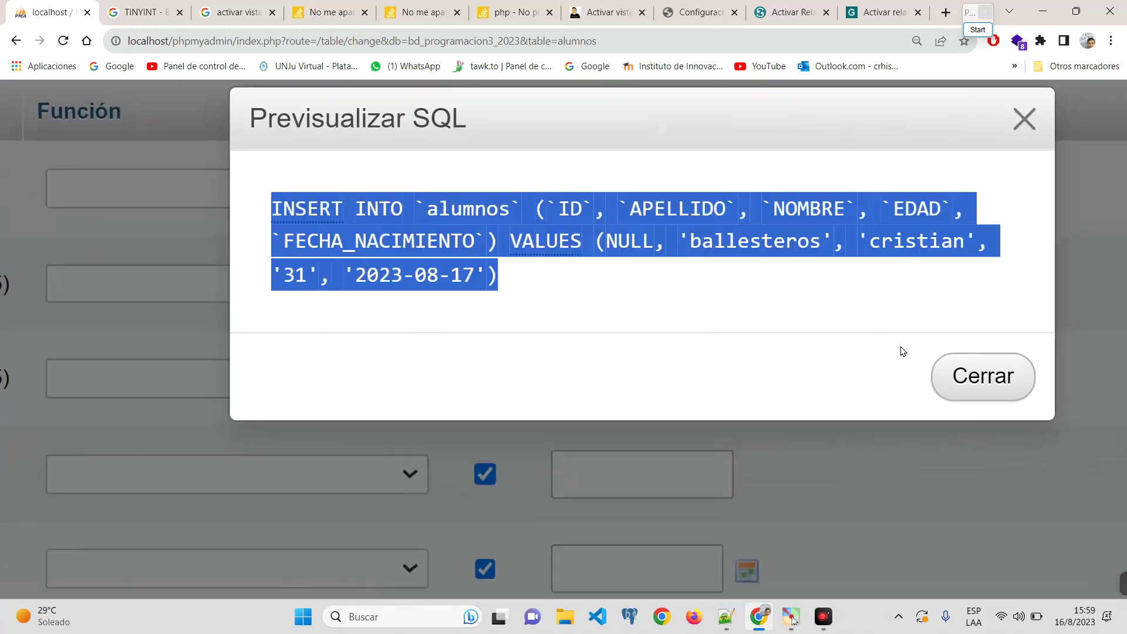
left_click(367, 616)
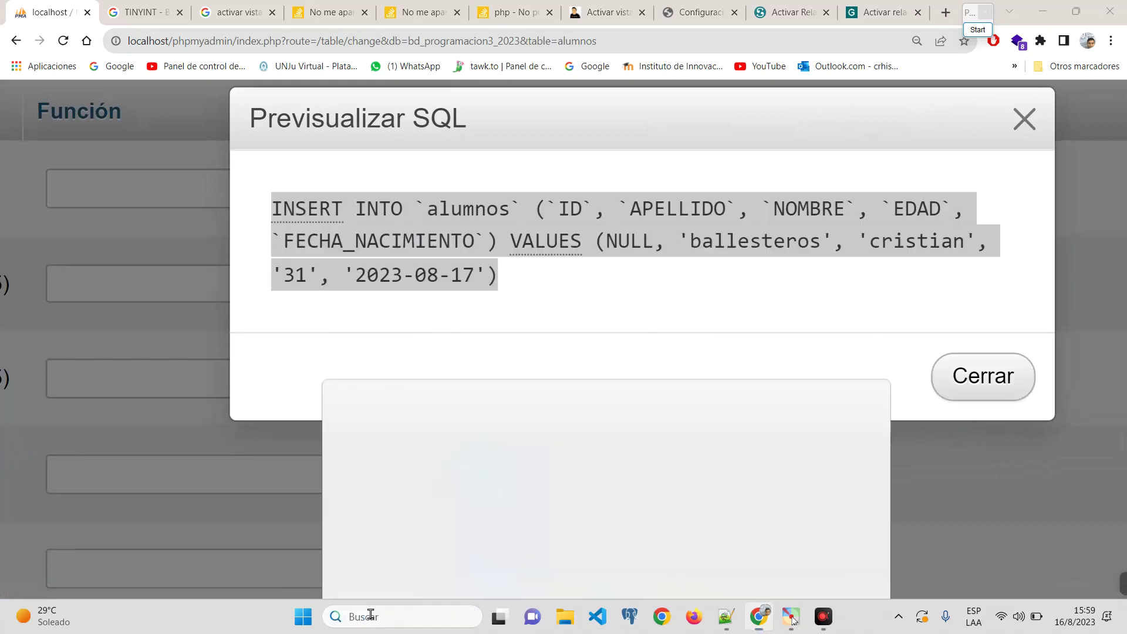
Step: Paste the copied INSERT statement into a new Notepad++ tab, then close the browser's SQL preview
type("note")
key("Return")
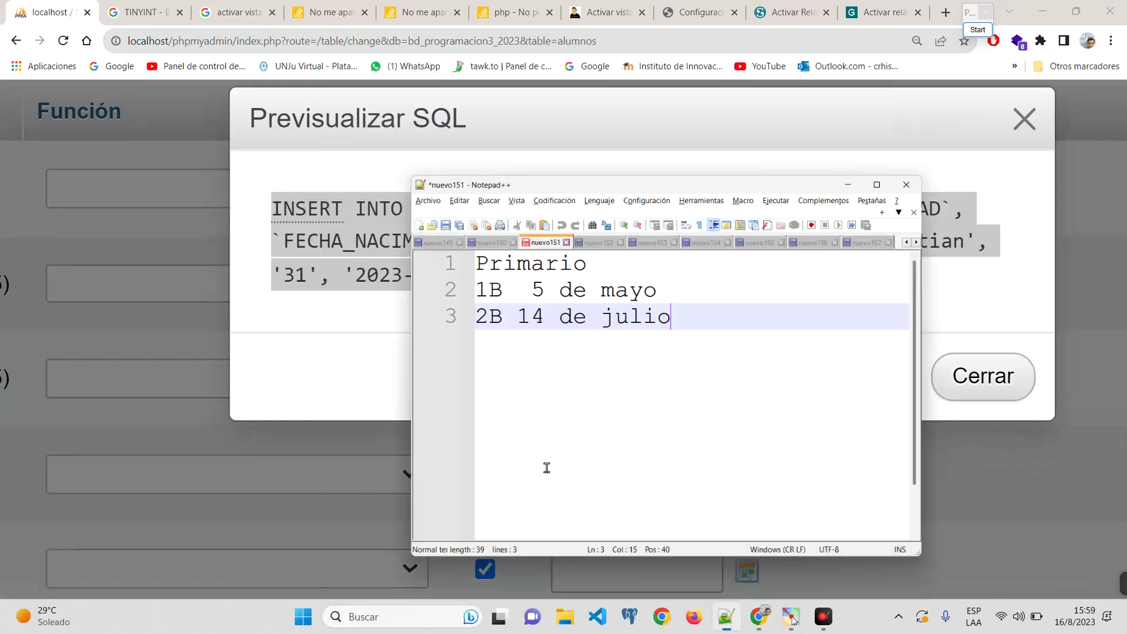
left_click(368, 161)
key("ctrl+v")
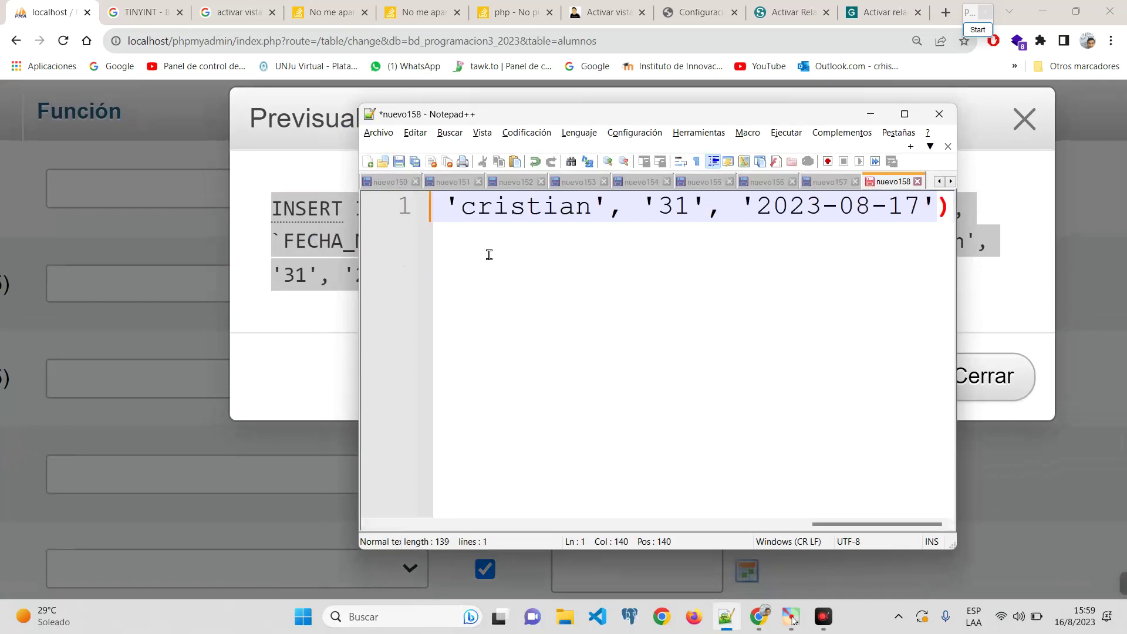
scroll(605, 260, "right", 3)
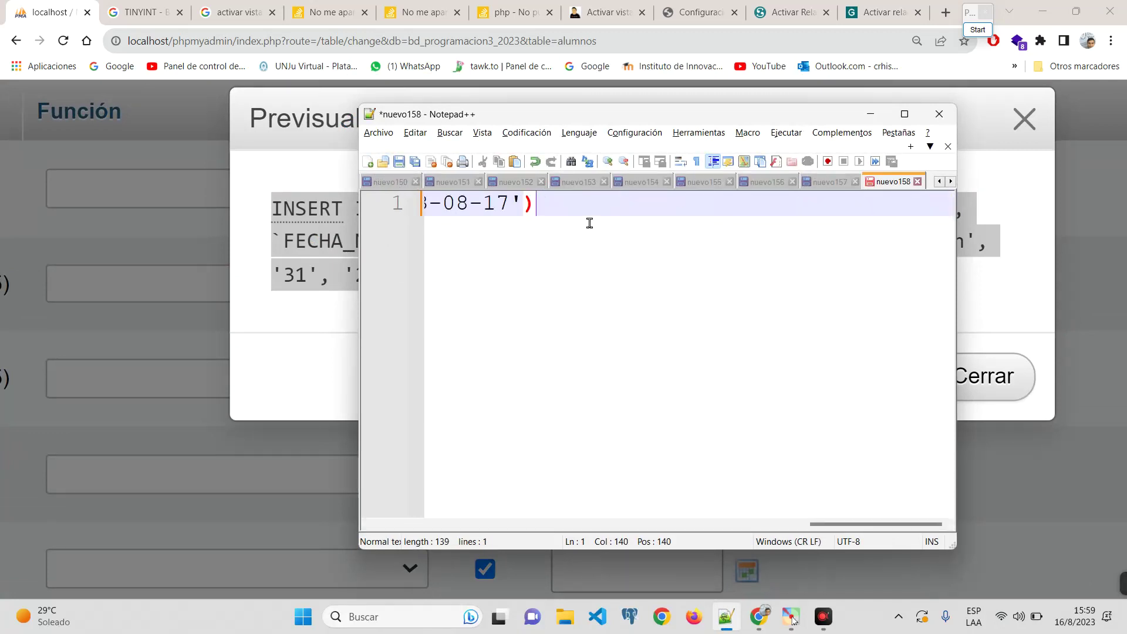
key("Home")
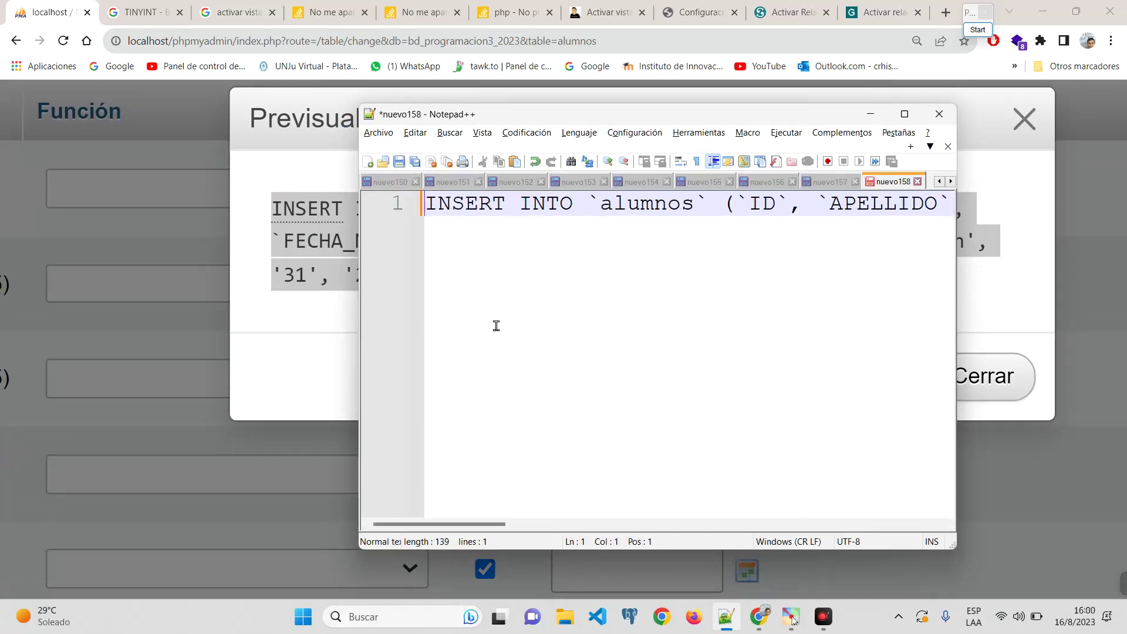
left_click(317, 192)
left_click(983, 377)
key("ctrl+minus")
key("ctrl+minus")
key("ctrl+minus")
key("ctrl+minus")
key("ctrl+minus")
key("ctrl+minus")
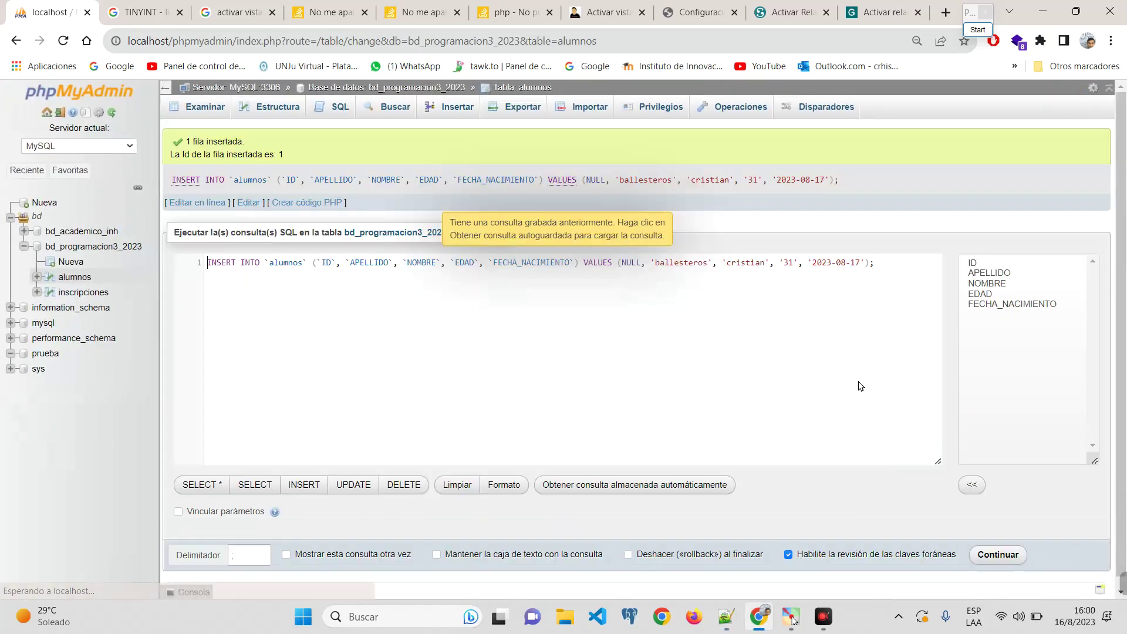
Step: Browse alumnos to see the single row with ID 1, EDAD 31 and birth date 2023-08-17
left_click(200, 115)
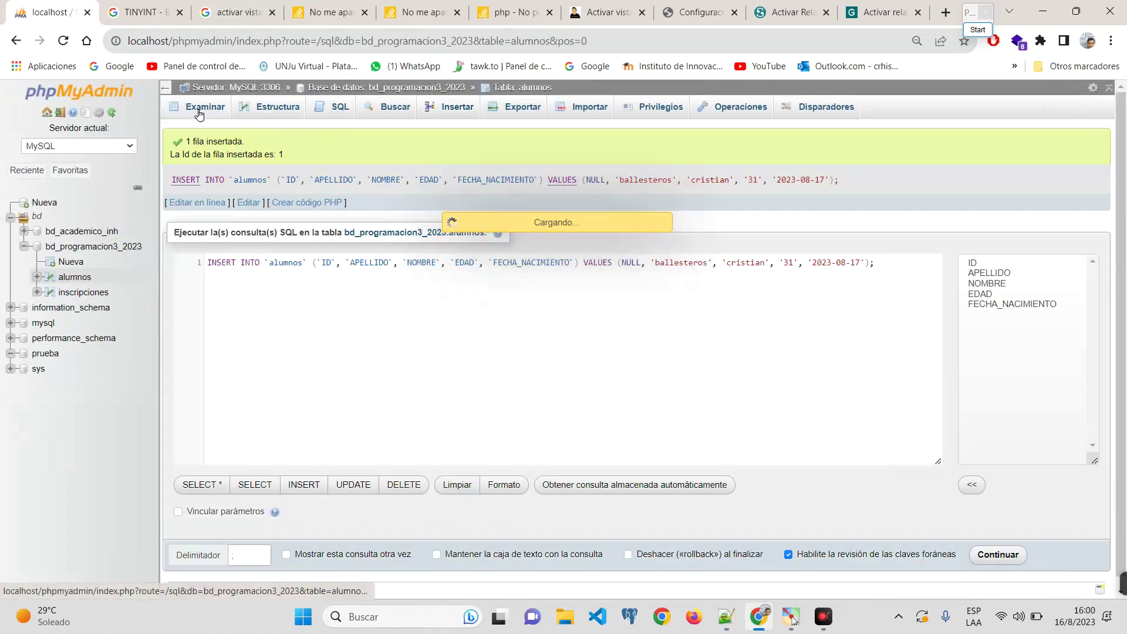
scroll(442, 262, "up", 5)
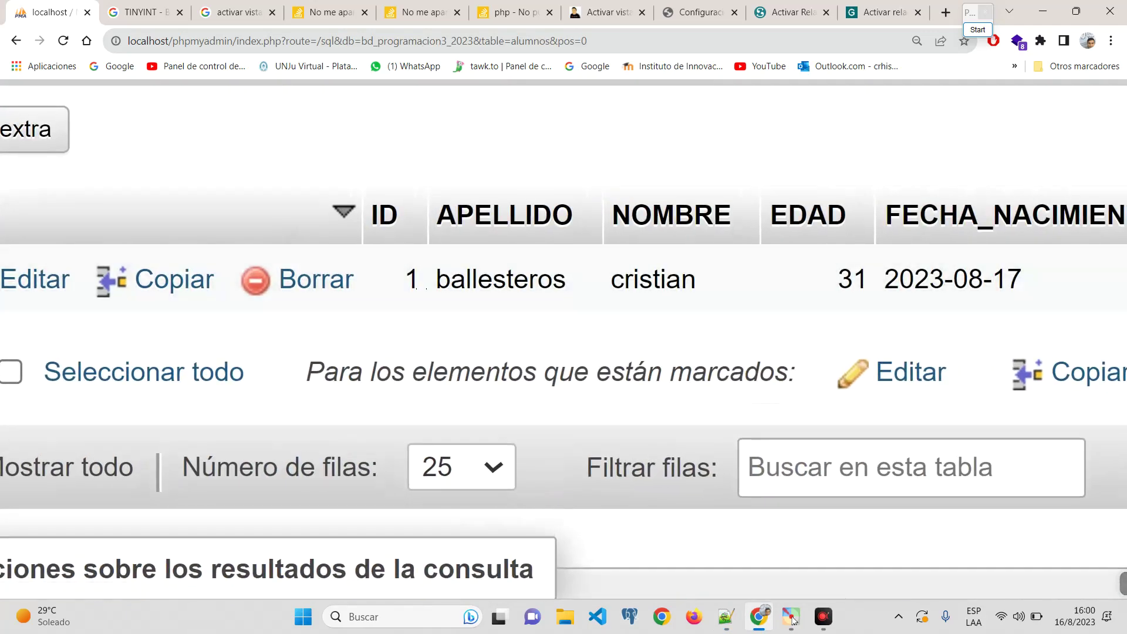
scroll(1038, 300, "down", 2)
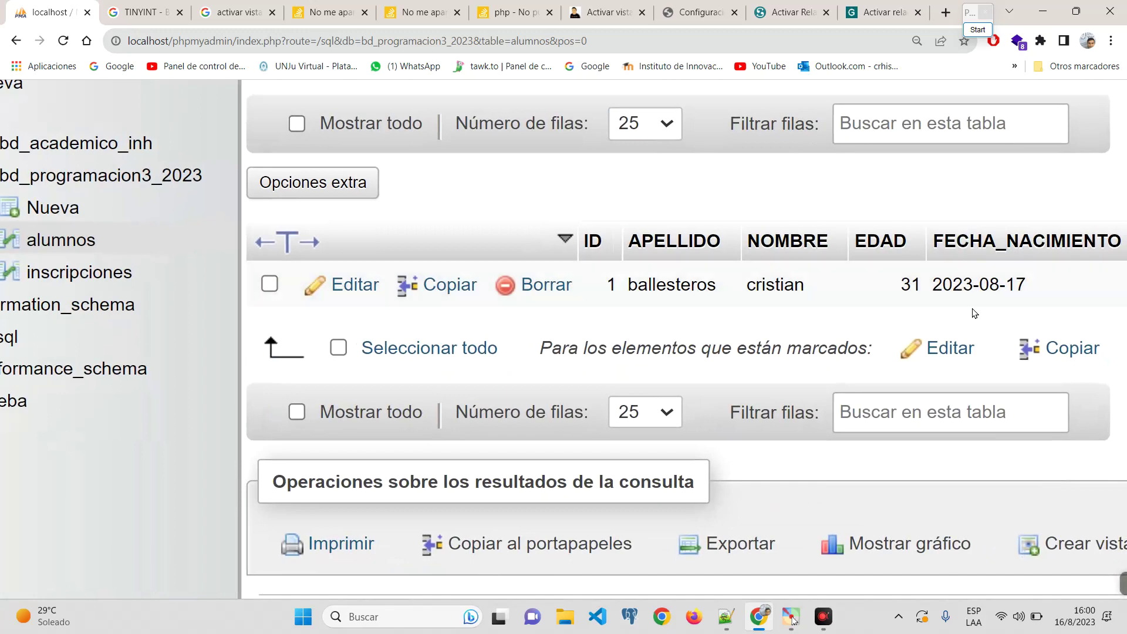
scroll(975, 313, "down", 3)
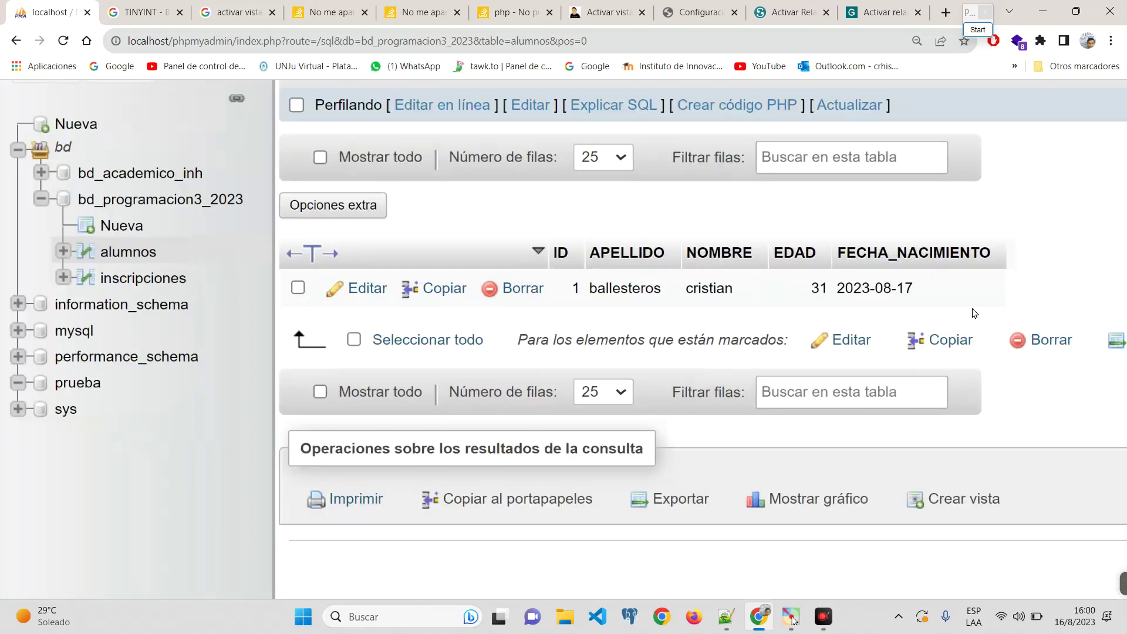
scroll(325, 113, "up", 5)
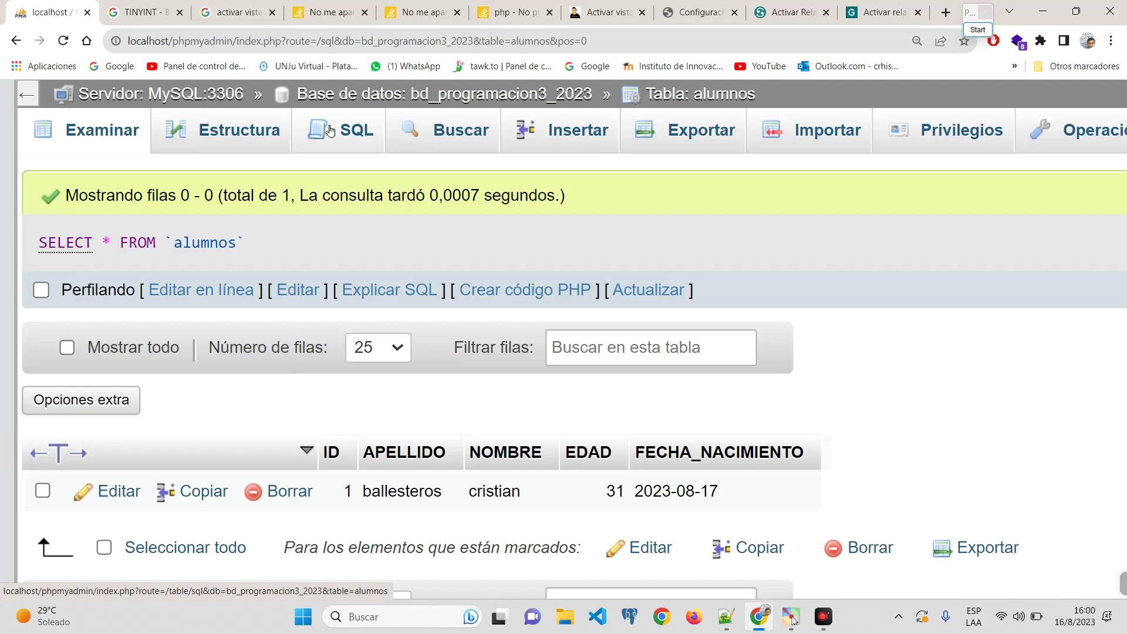
Step: Replace the default query in the alumnos SQL editor with the INSERT statement saved in Notepad++
left_click(330, 130)
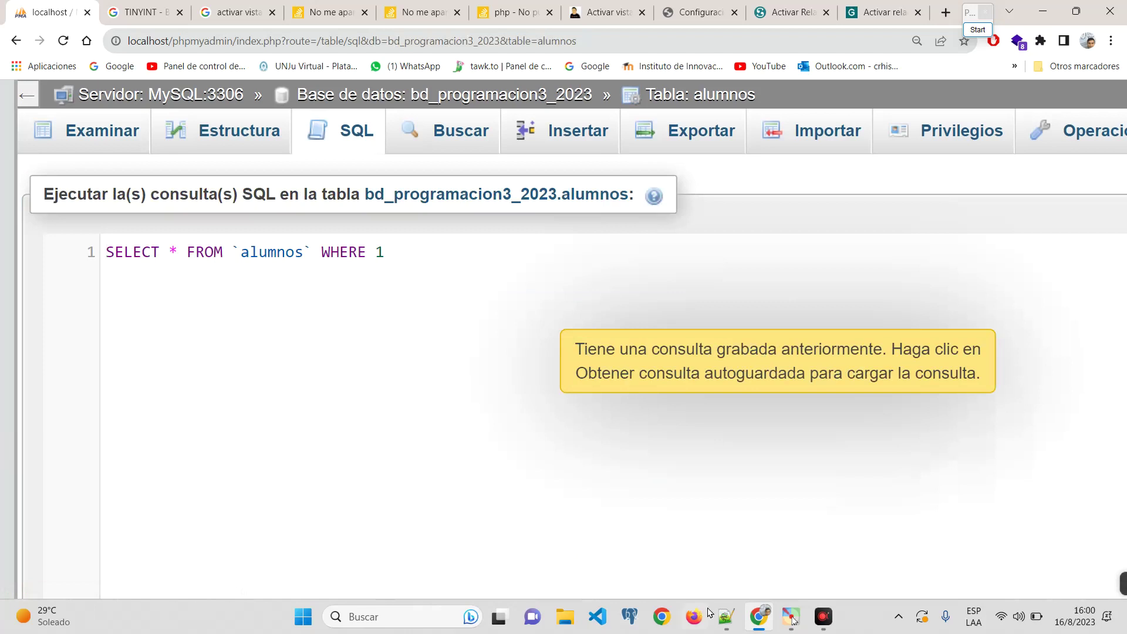
left_click(726, 617)
key("ctrl+a")
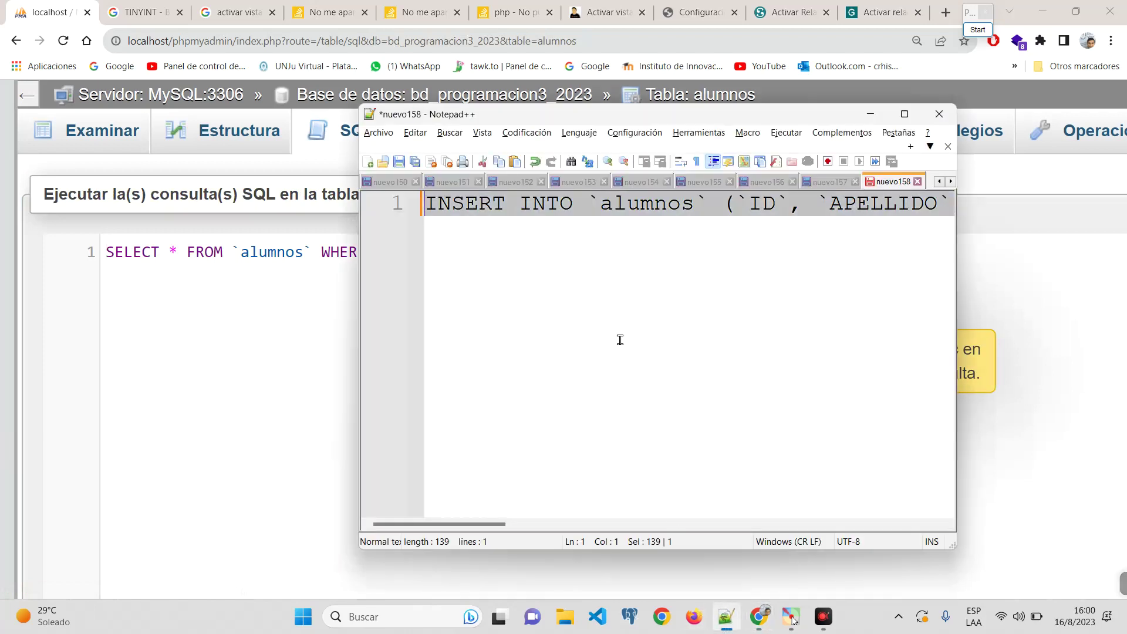
left_click(217, 323)
left_click_drag(448, 251, 110, 251)
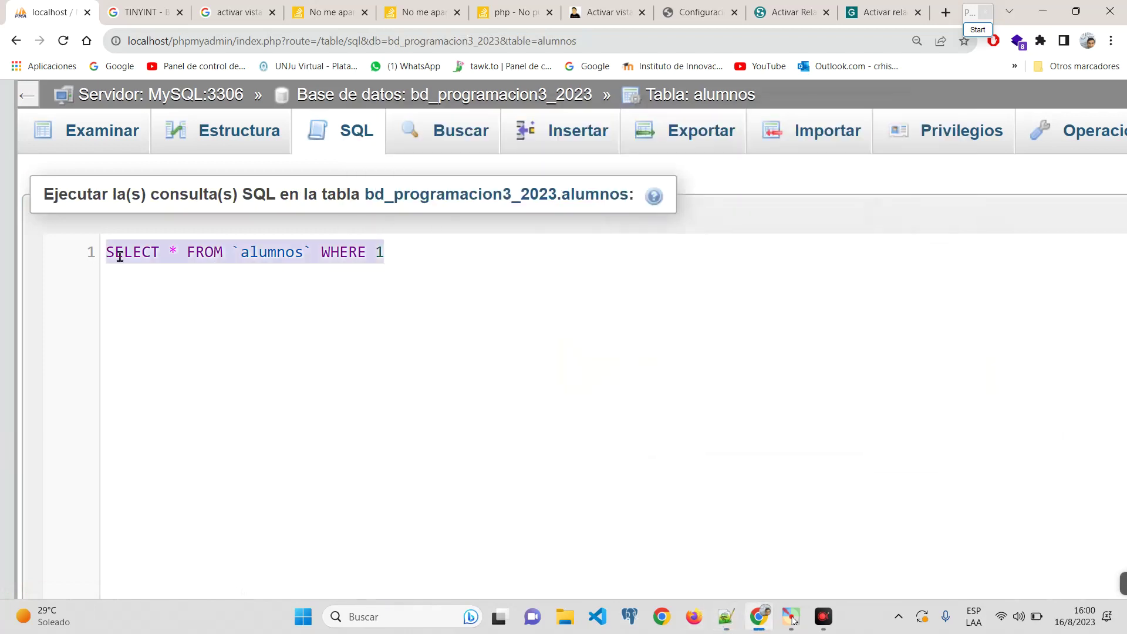
double_click(137, 247)
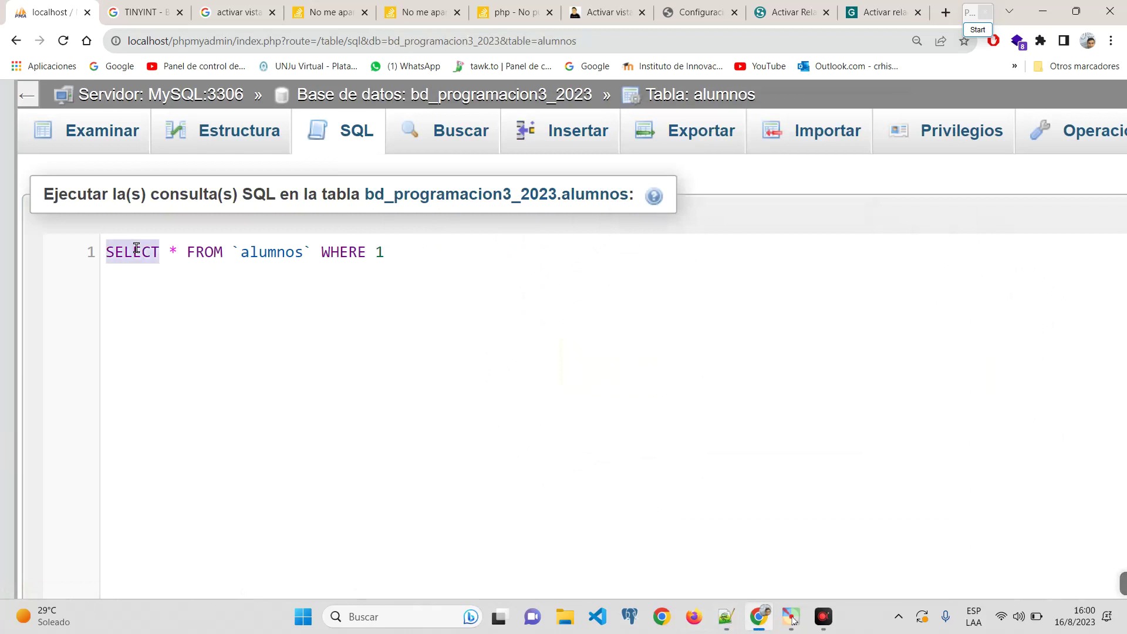
key("ctrl+a")
key("BackSpace")
key("ctrl+v")
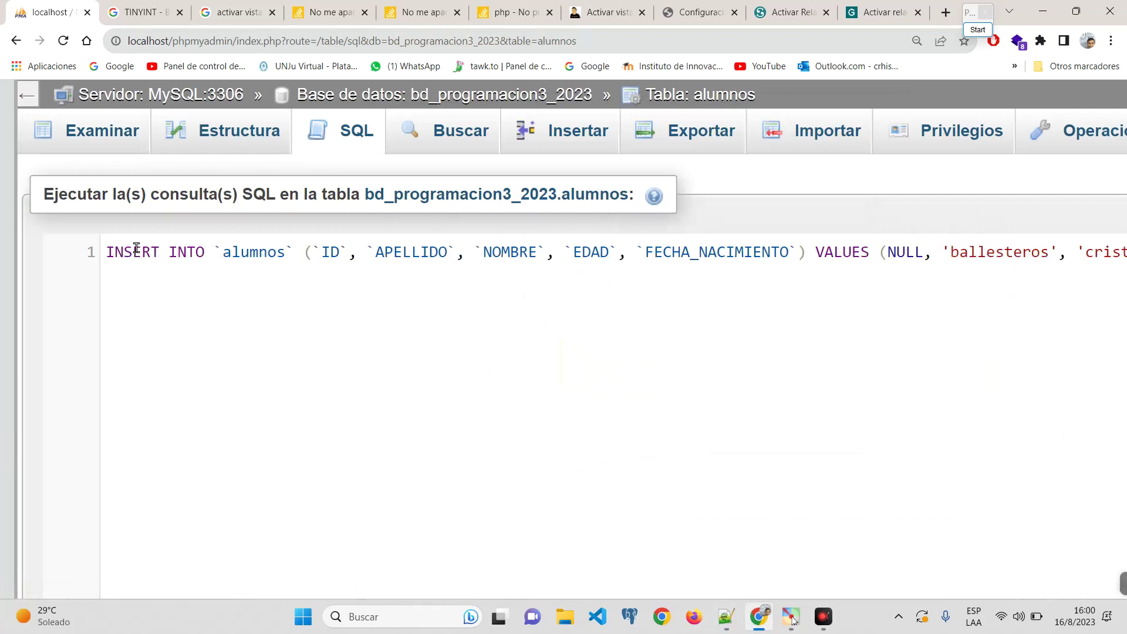
Step: Walk through the INSERT statement's keywords, table, column list and NULL ID value
double_click(131, 248)
double_click(188, 252)
double_click(256, 251)
double_click(329, 252)
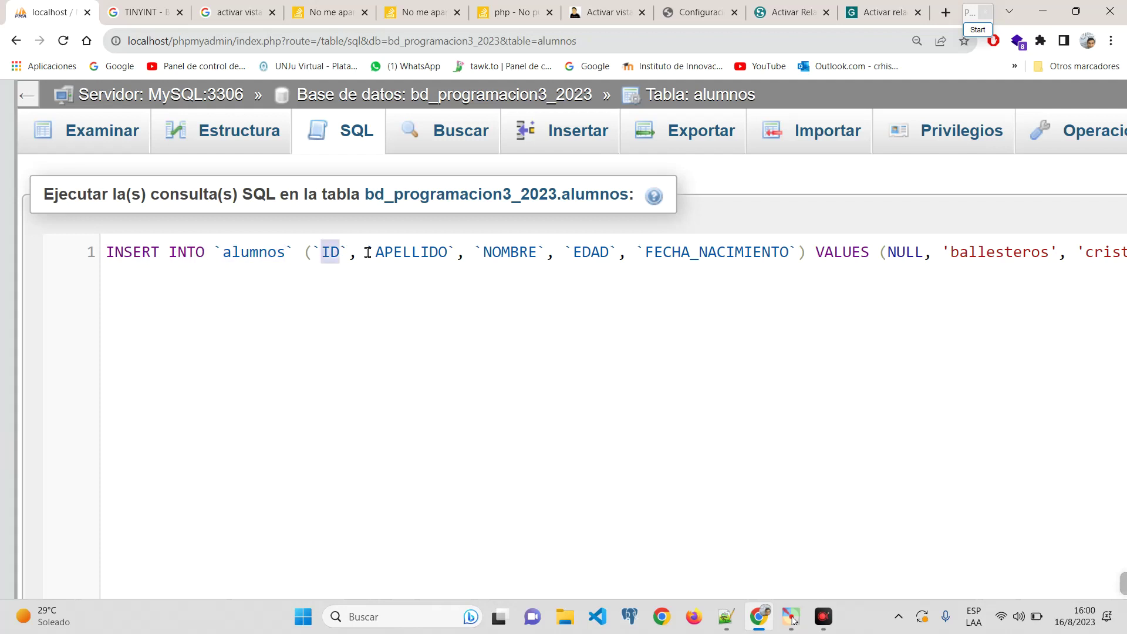
double_click(434, 253)
double_click(531, 253)
double_click(598, 252)
double_click(694, 253)
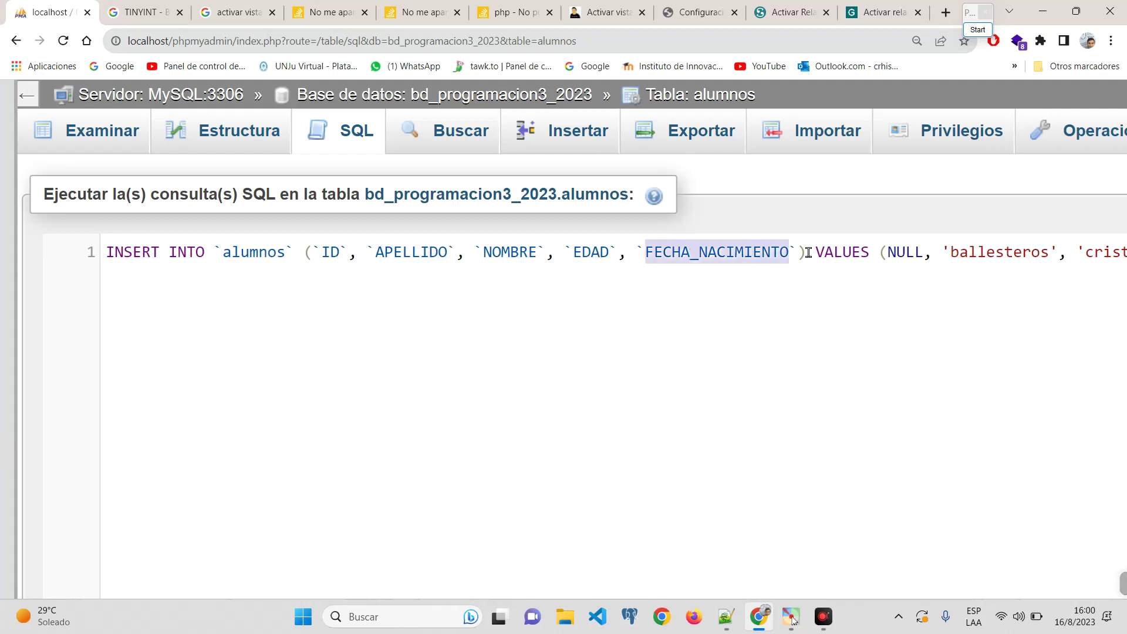
left_click_drag(808, 253, 304, 252)
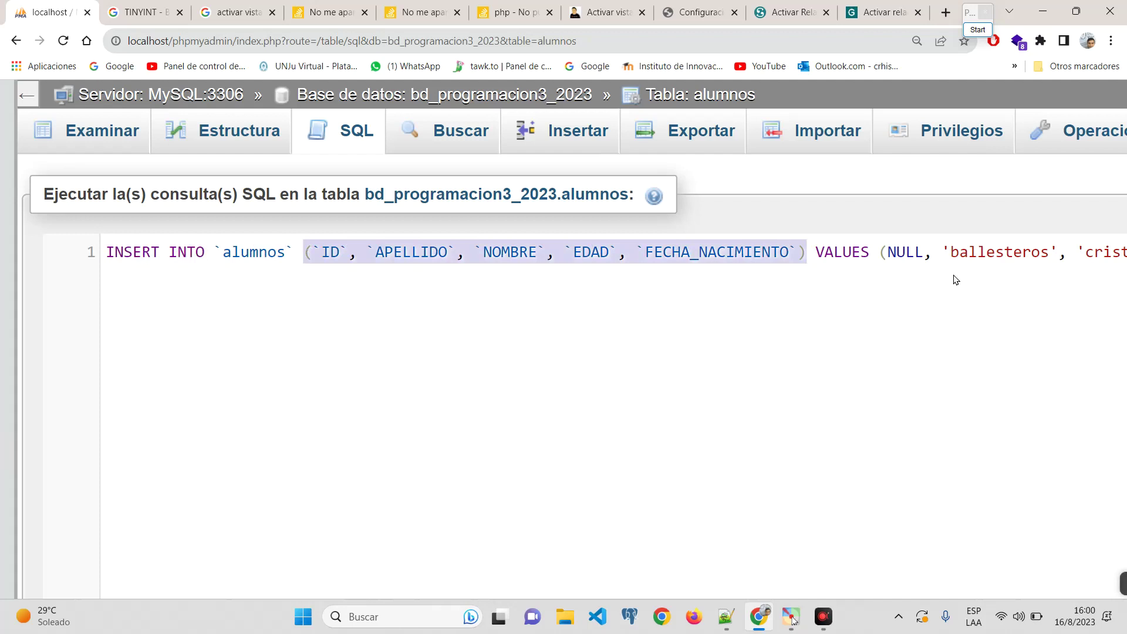
double_click(846, 251)
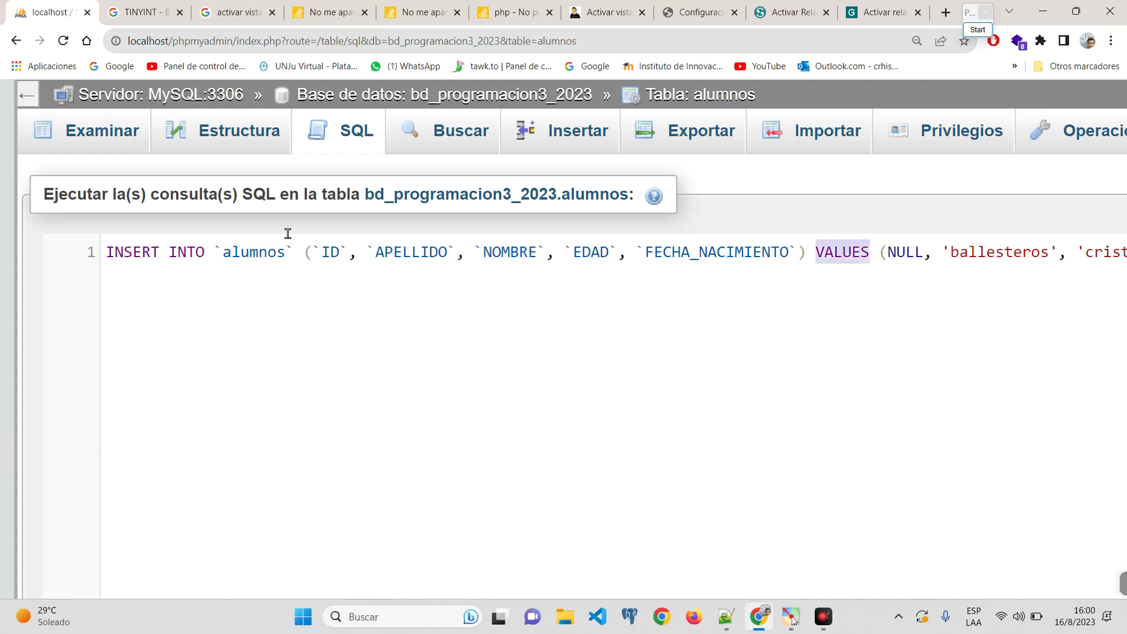
double_click(327, 251)
double_click(905, 251)
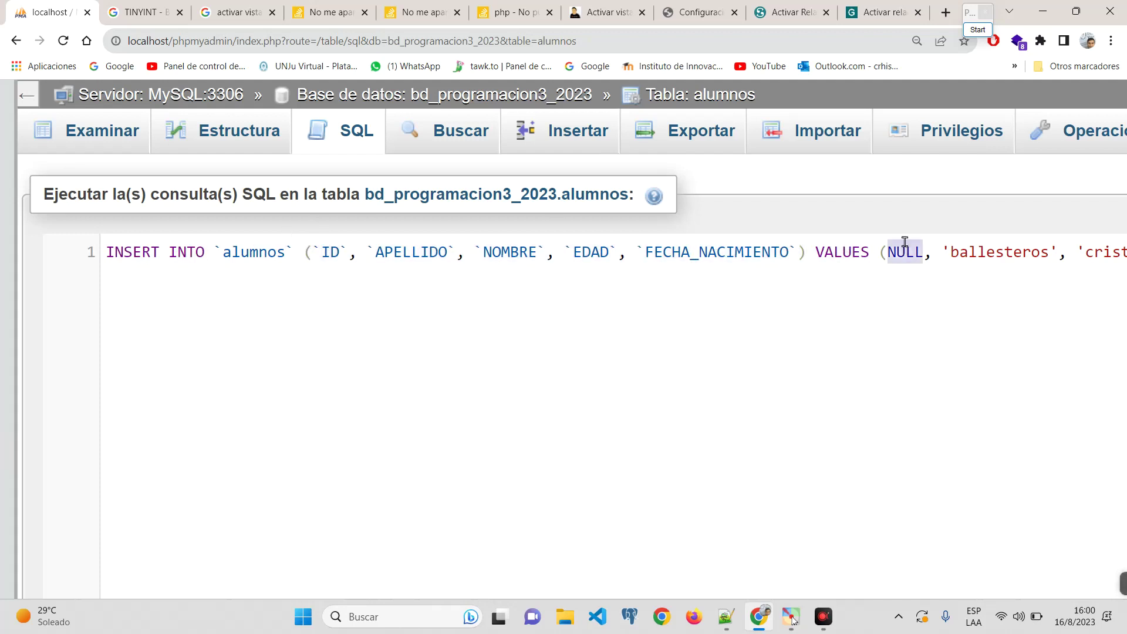
double_click(424, 252)
Step: Change the values to the second student's surname and first name, age 25 and birth date 2023-08-18
double_click(985, 253)
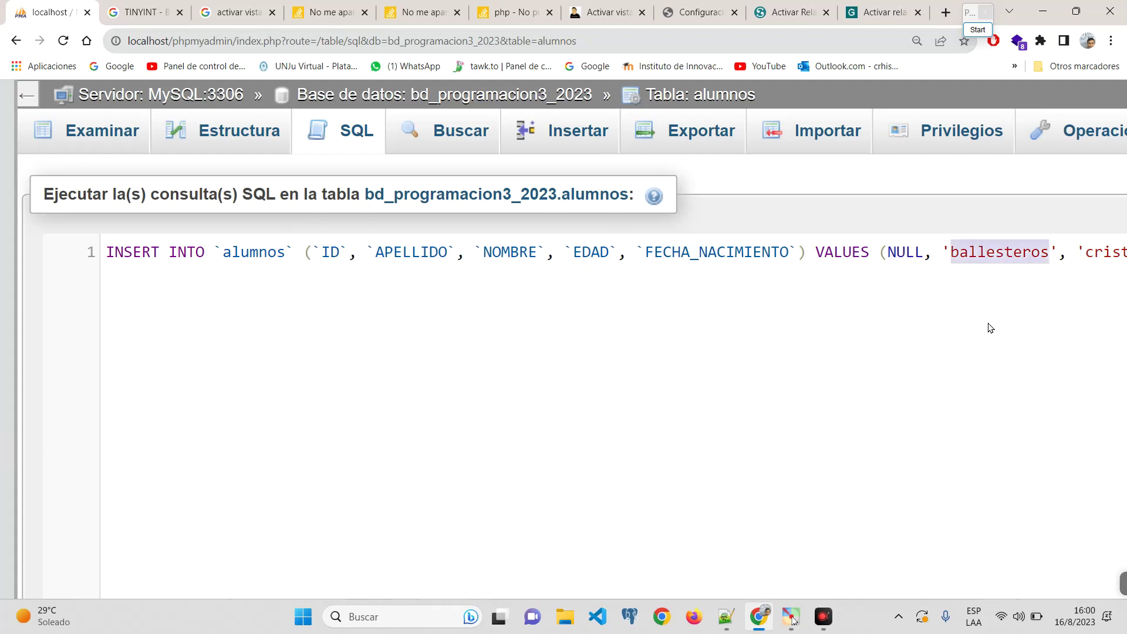
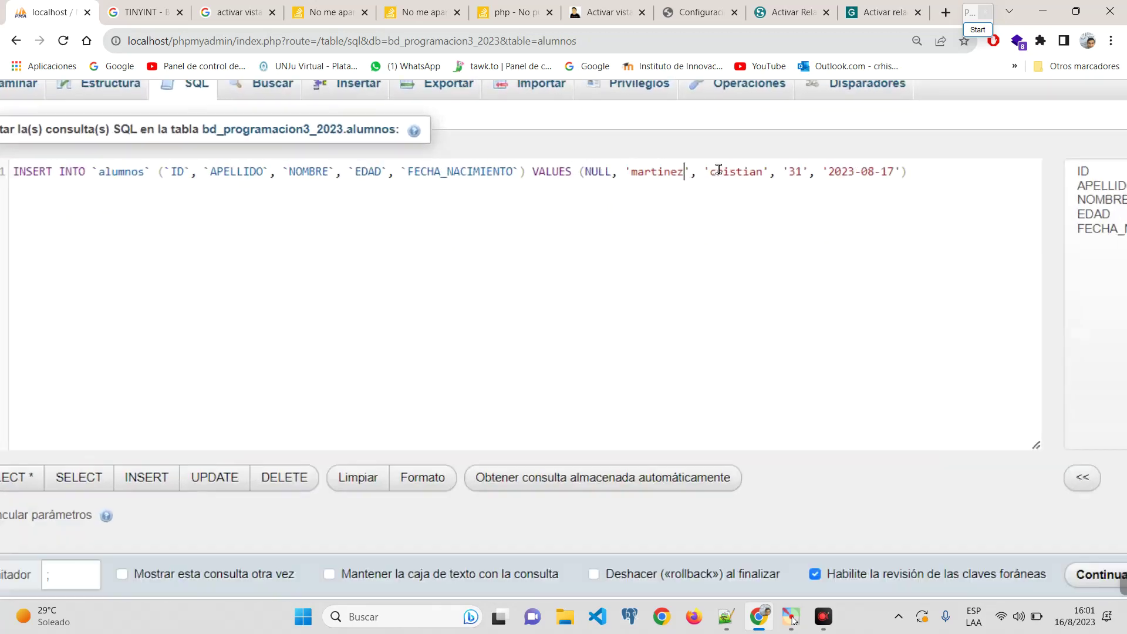
double_click(1087, 252)
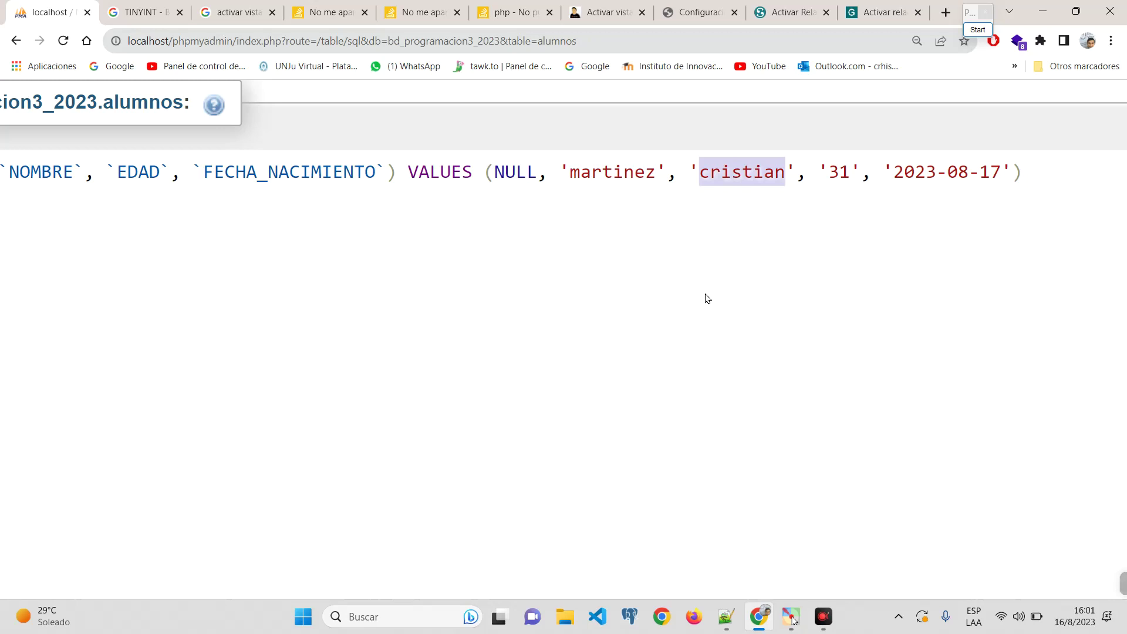
type("p")
key("BackSpace")
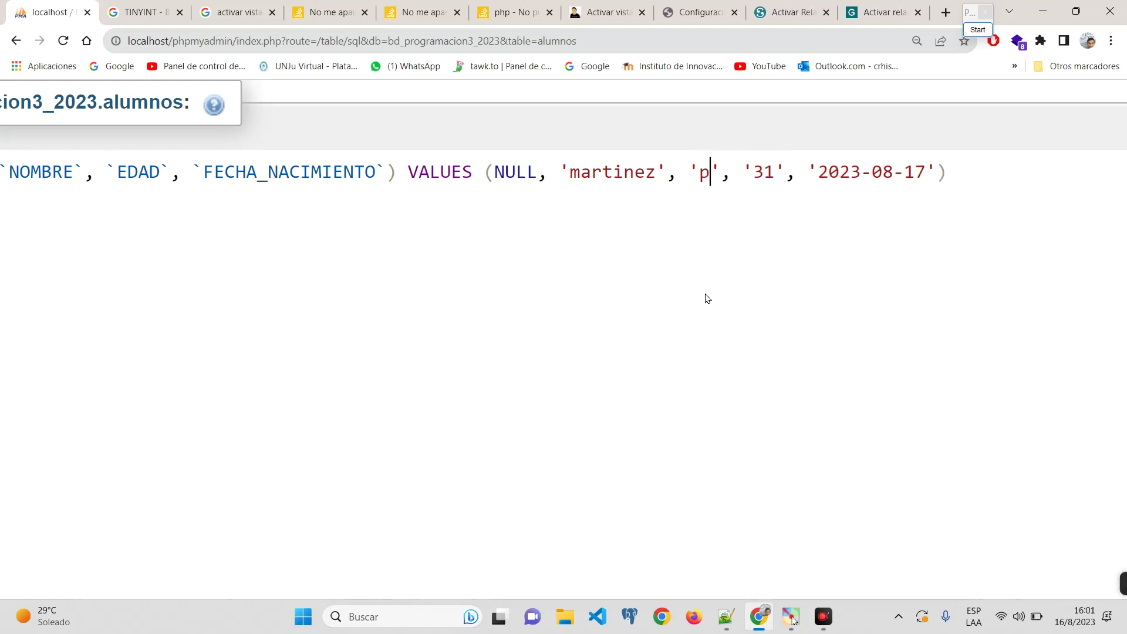
left_click(787, 172)
double_click(791, 171)
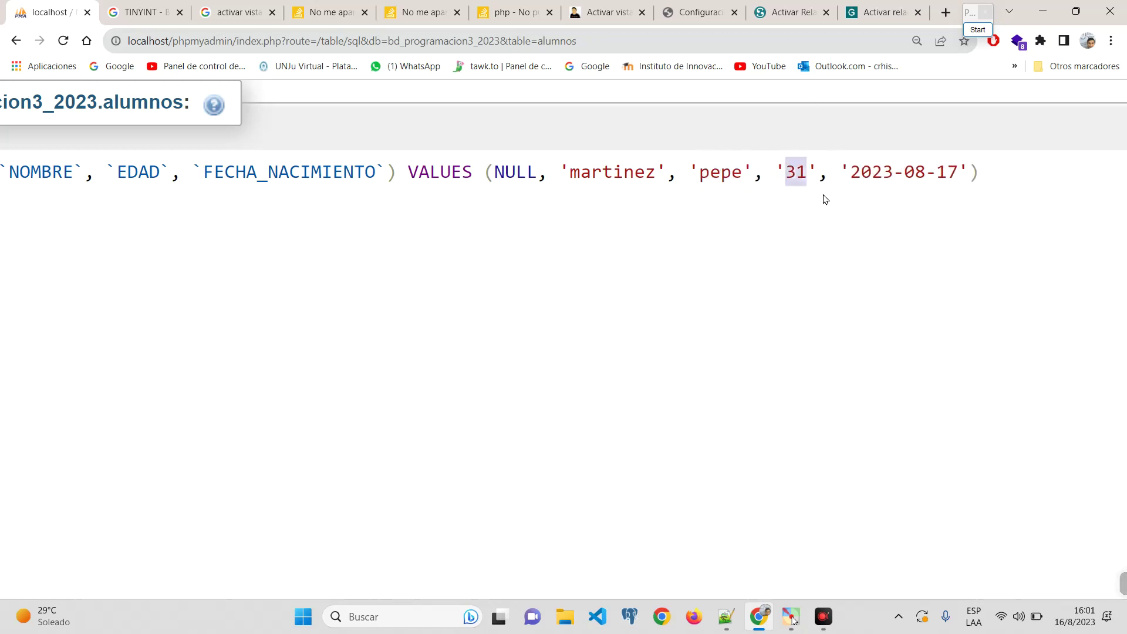
type("50")
key("BackSpace")
key("BackSpace")
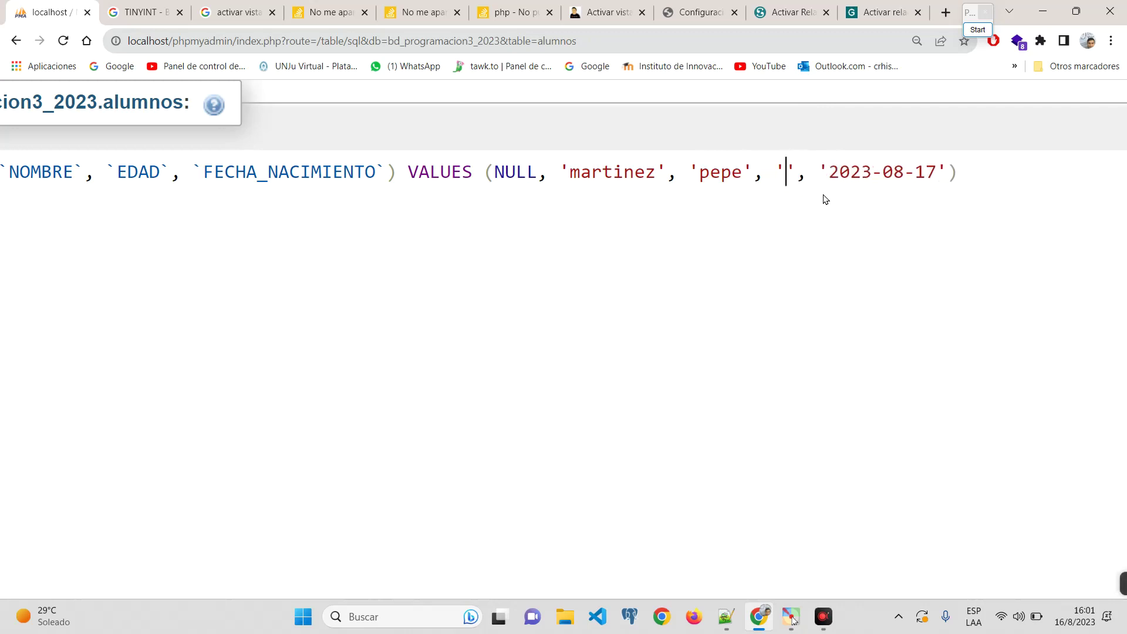
type("25")
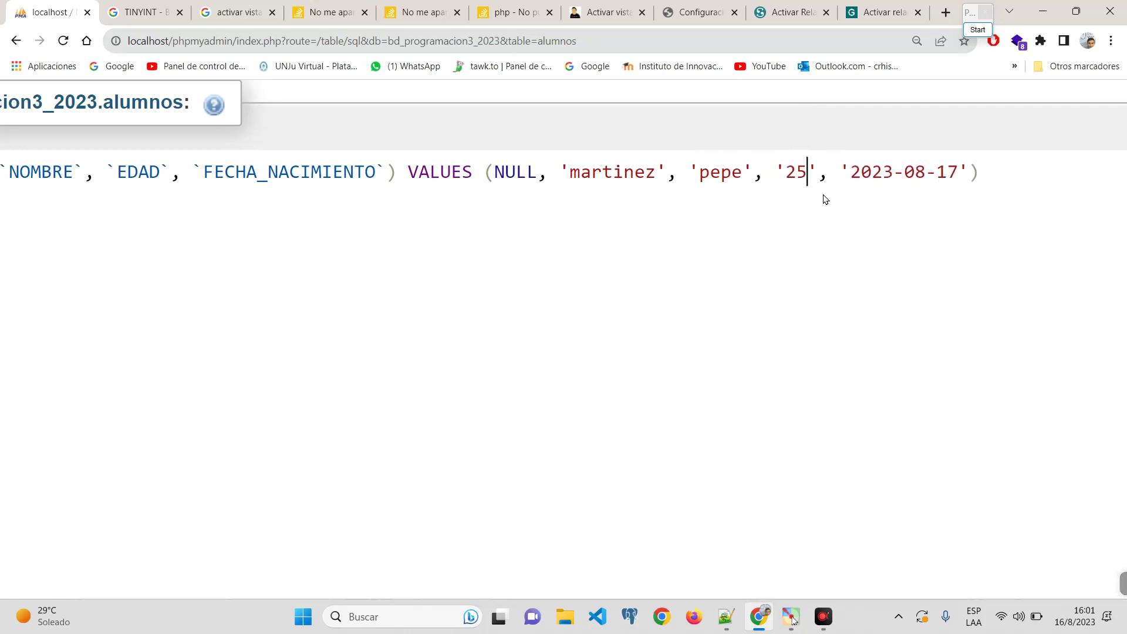
left_click(927, 171)
key("Right")
key("Right")
key("Right")
key("BackSpace")
type("8")
key("ctrl+minus")
key("ctrl+minus")
key("ctrl+minus")
key("ctrl+minus")
key("ctrl+minus")
key("ctrl+minus")
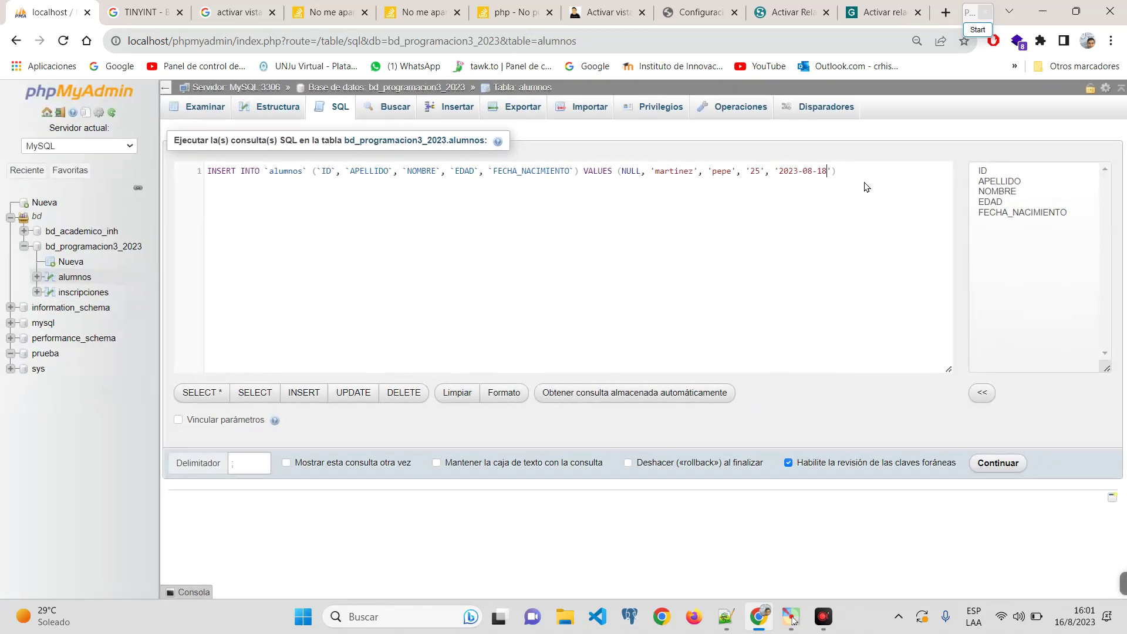
Step: Run the edited INSERT query and browse alumnos to check the new student
left_click_drag(842, 171, 193, 175)
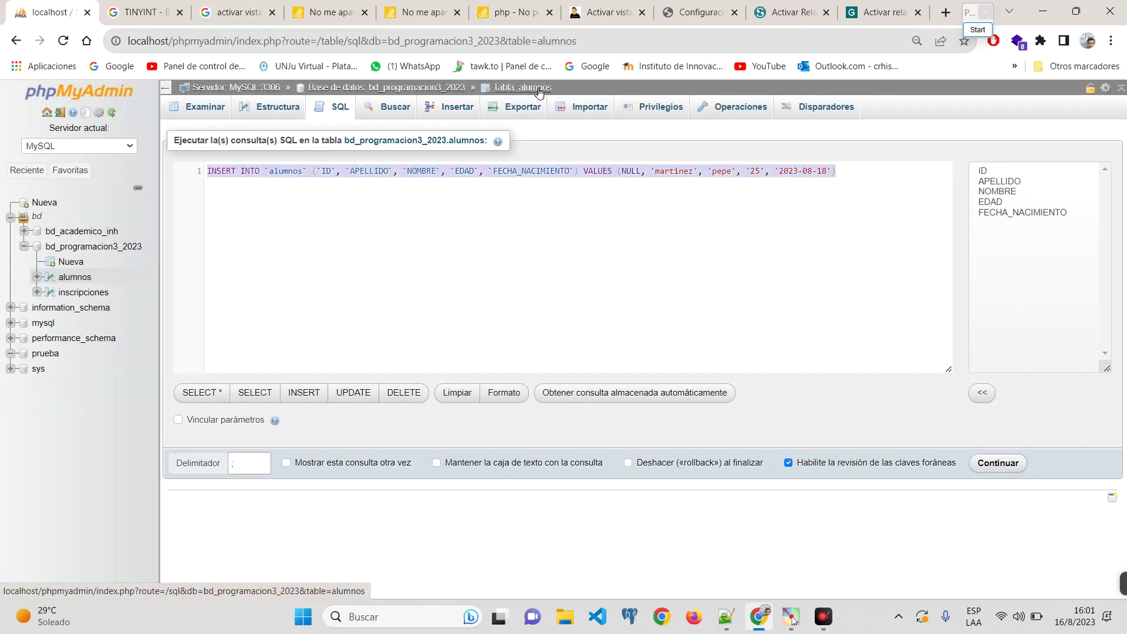
left_click(996, 463)
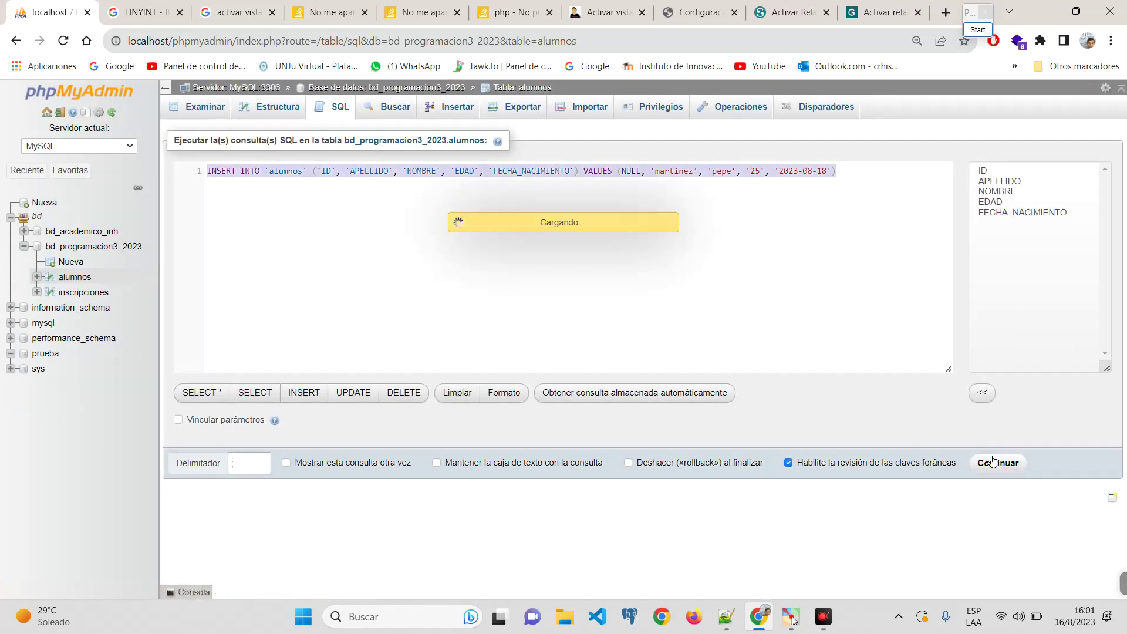
left_click(194, 107)
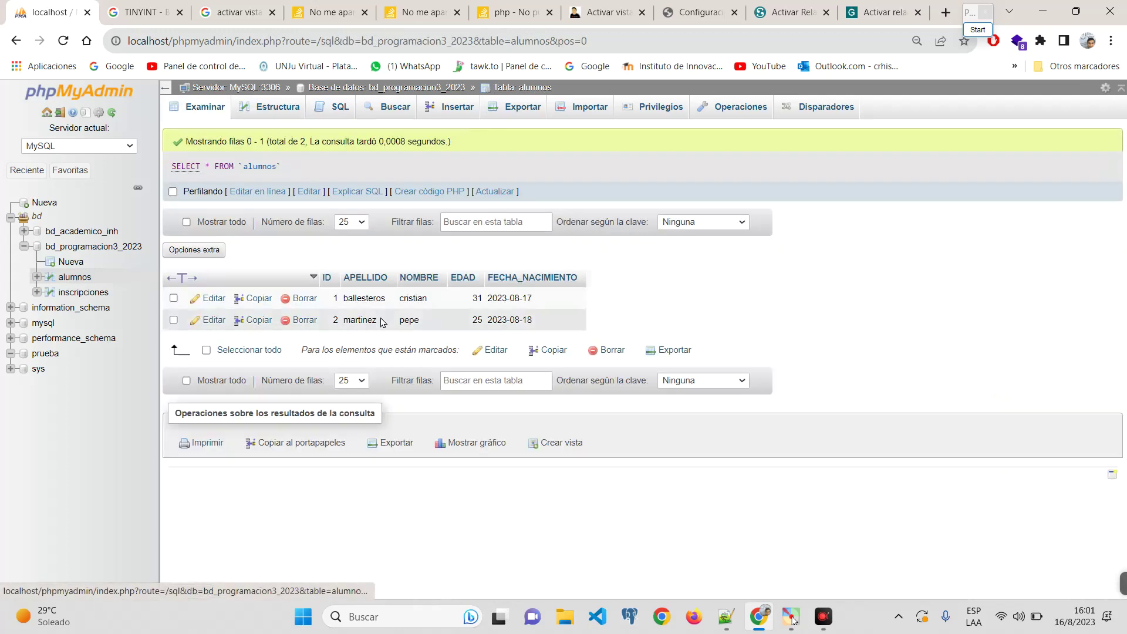
Step: Open the inscripciones table from the navigation tree to see its empty result and seven columns
scroll(378, 322, "up", 5)
scroll(377, 324, "up", 1)
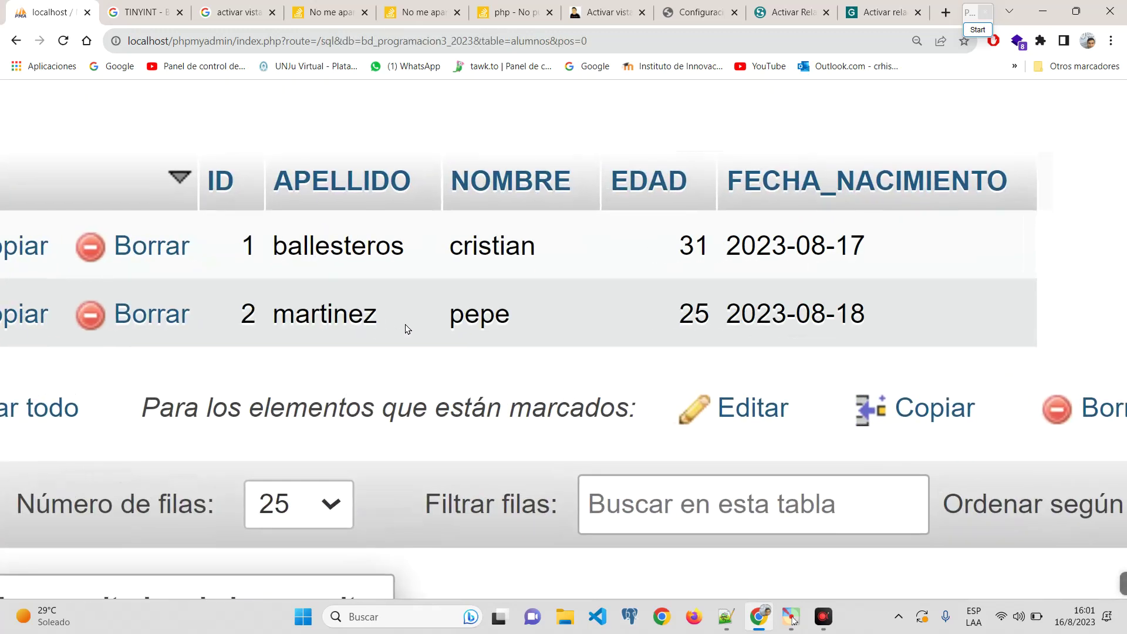
scroll(408, 329, "down", 6)
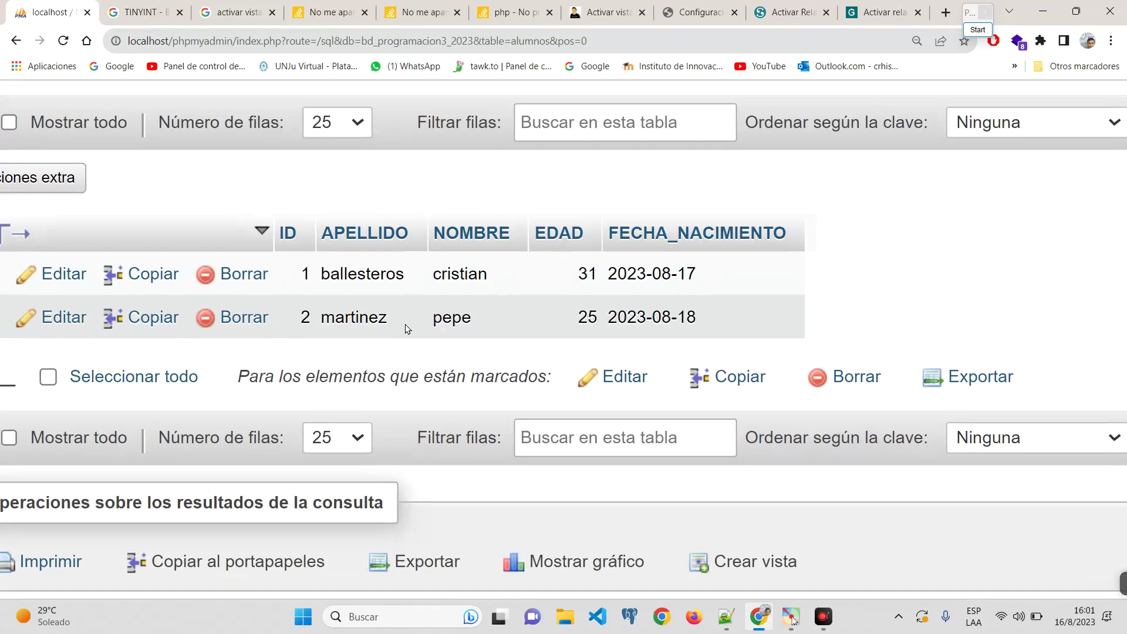
scroll(6, 293, "up", 5)
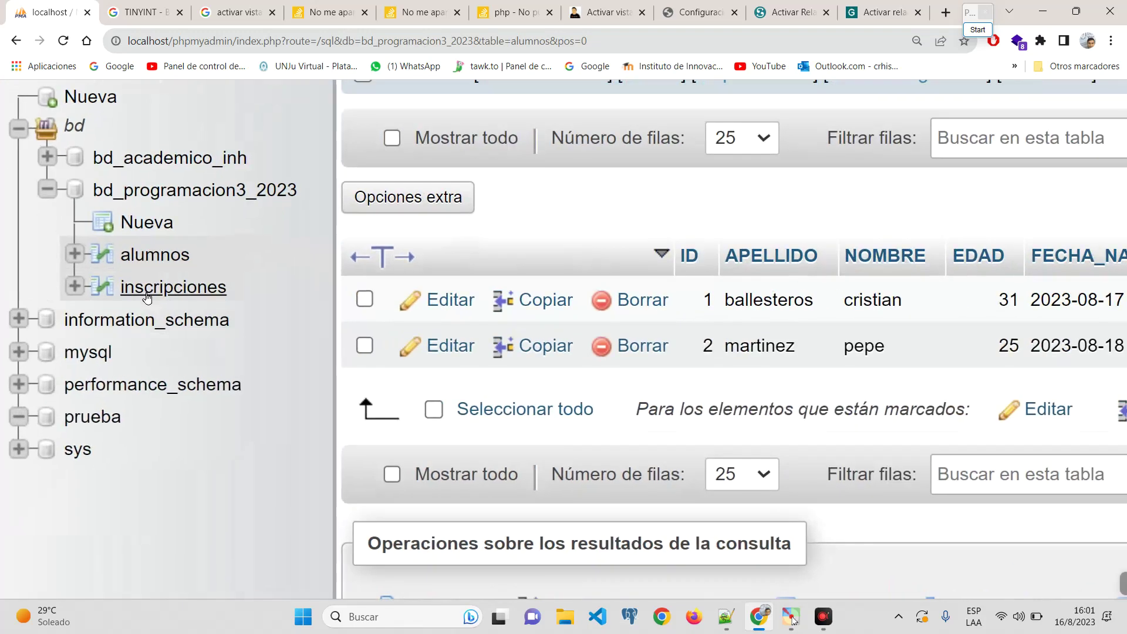
left_click(150, 289)
scroll(640, 300, "down", 5)
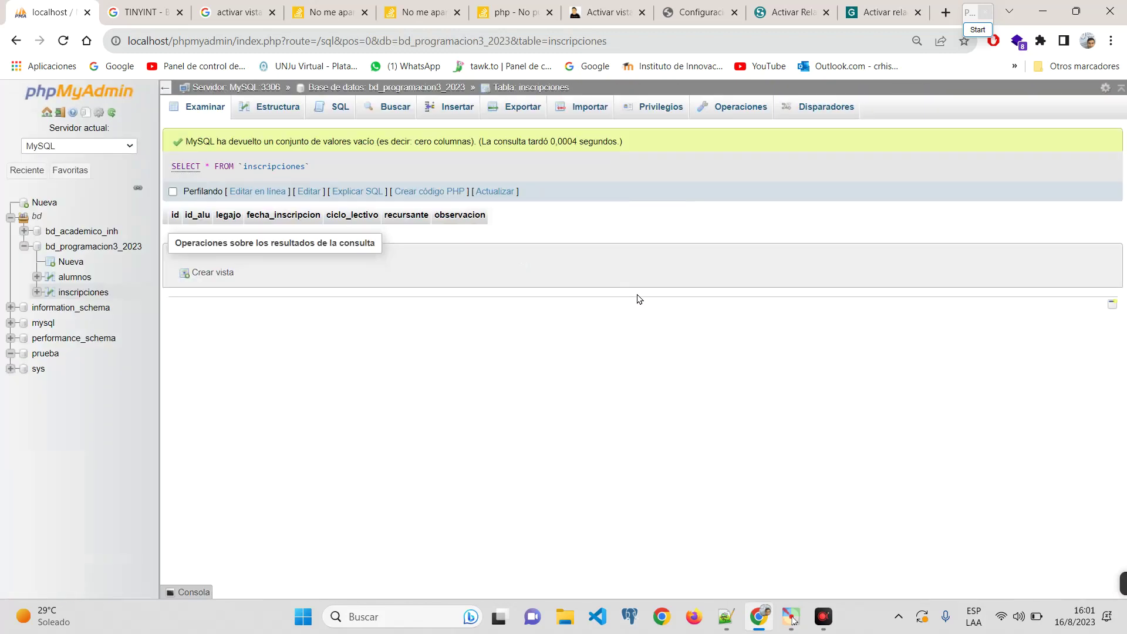
Step: Open the inscripciones insert form and set id_alu to student 1 from the alumnos lookup list
left_click(441, 116)
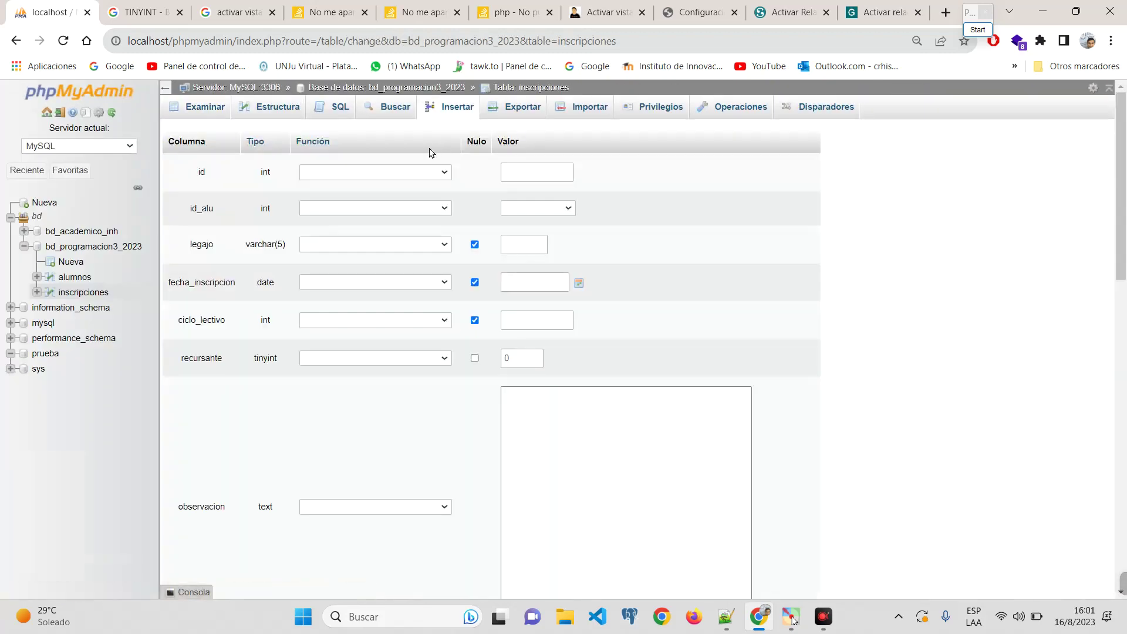
scroll(192, 177, "up", 5)
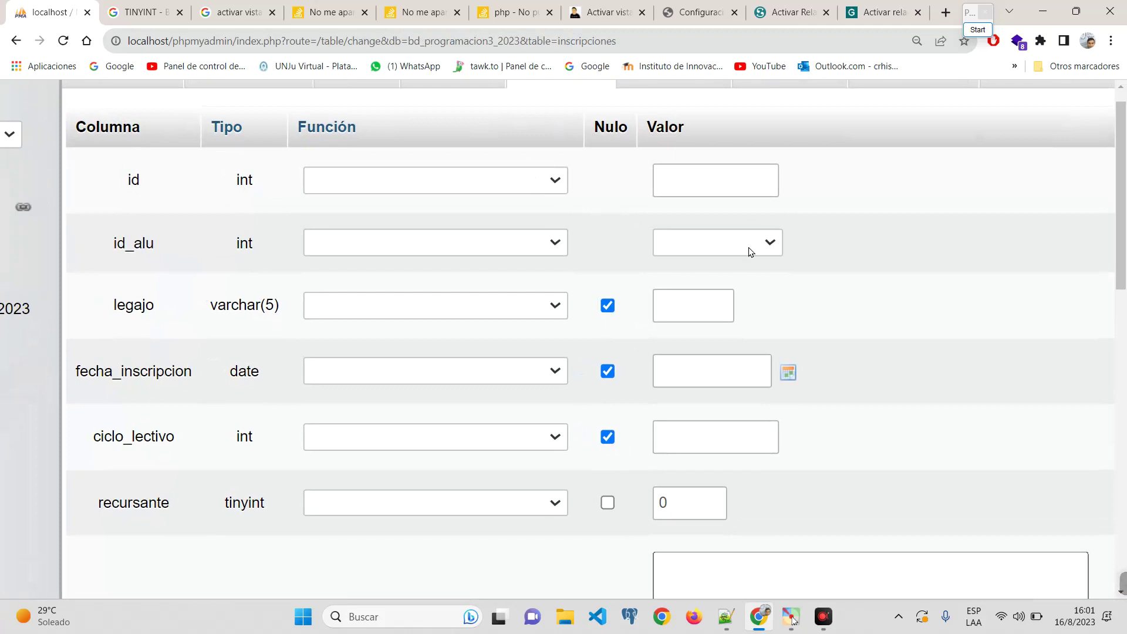
left_click(701, 242)
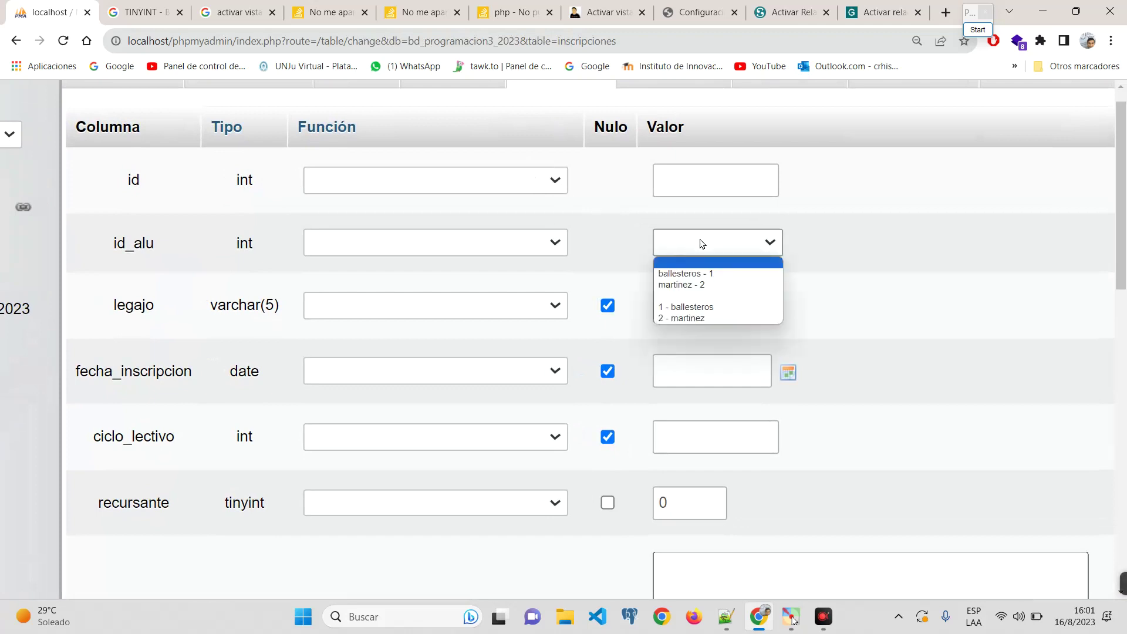
left_click(126, 259)
double_click(135, 255)
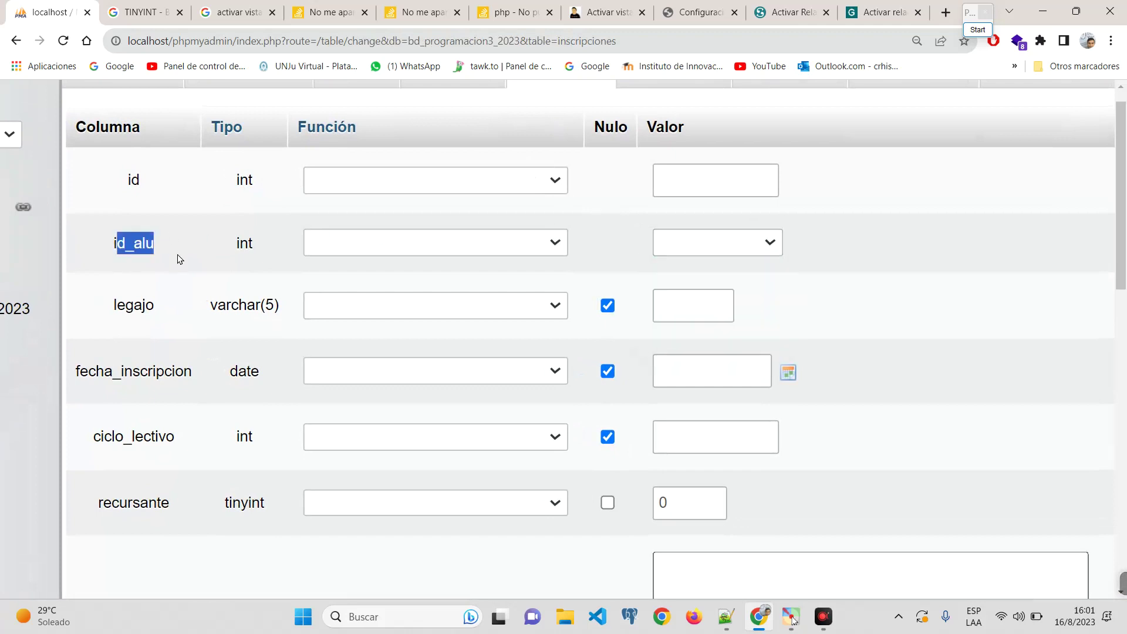
left_click(103, 250)
left_click_drag(102, 251, 191, 251)
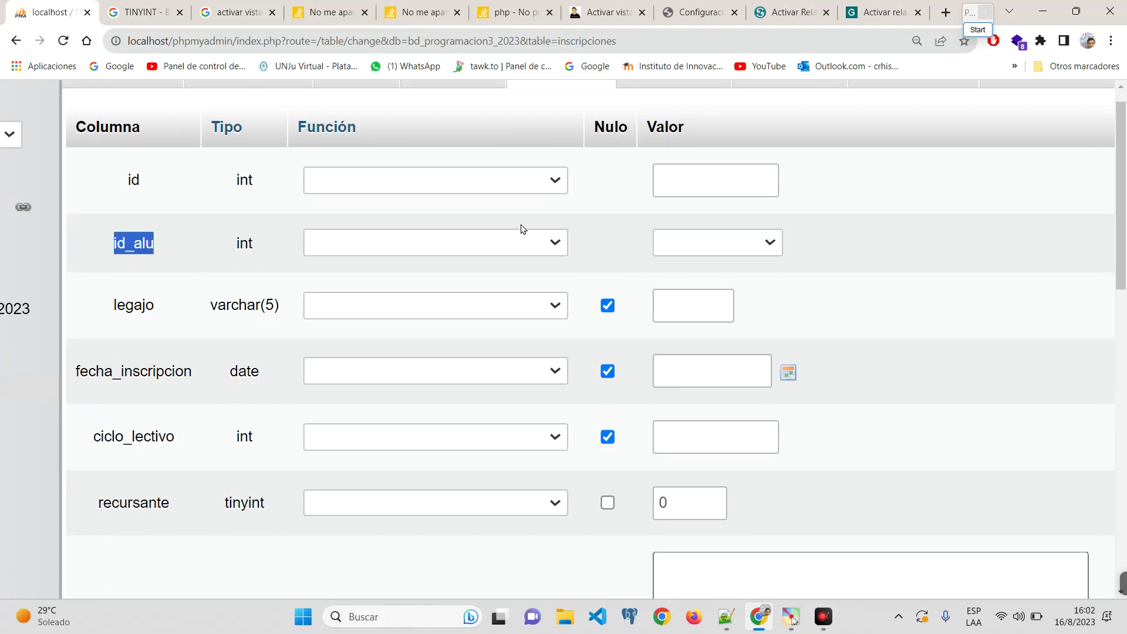
left_click(771, 242)
key("ctrl+plus")
key("ctrl+plus")
key("ctrl+plus")
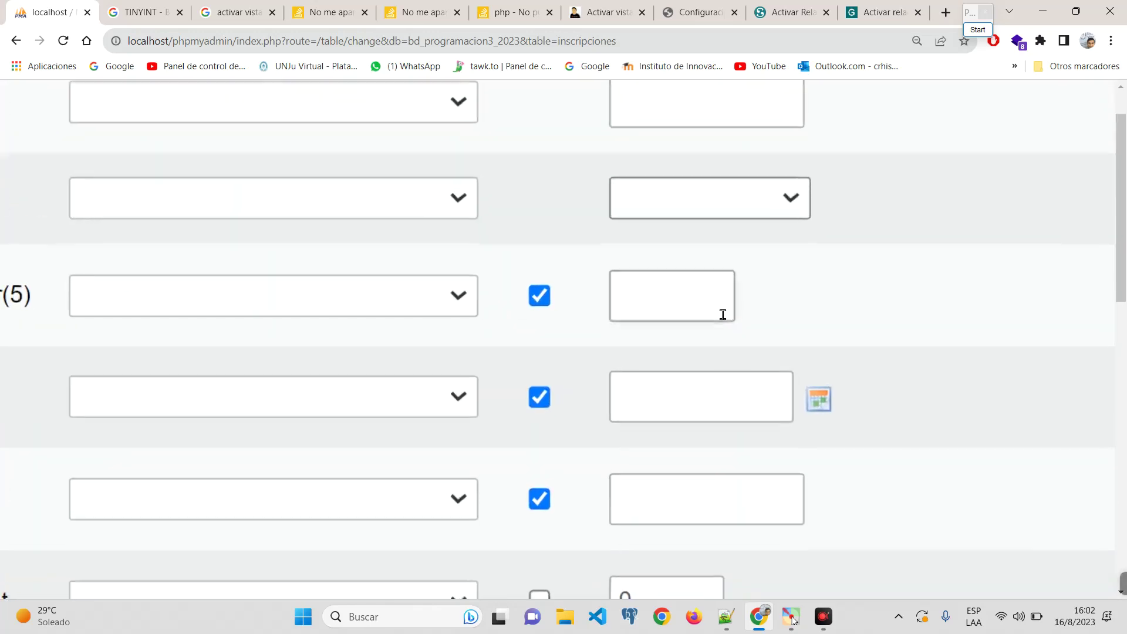
key("ctrl+minus")
key("ctrl+minus")
key("ctrl+minus")
key("ctrl+minus")
key("ctrl+minus")
left_click(732, 193)
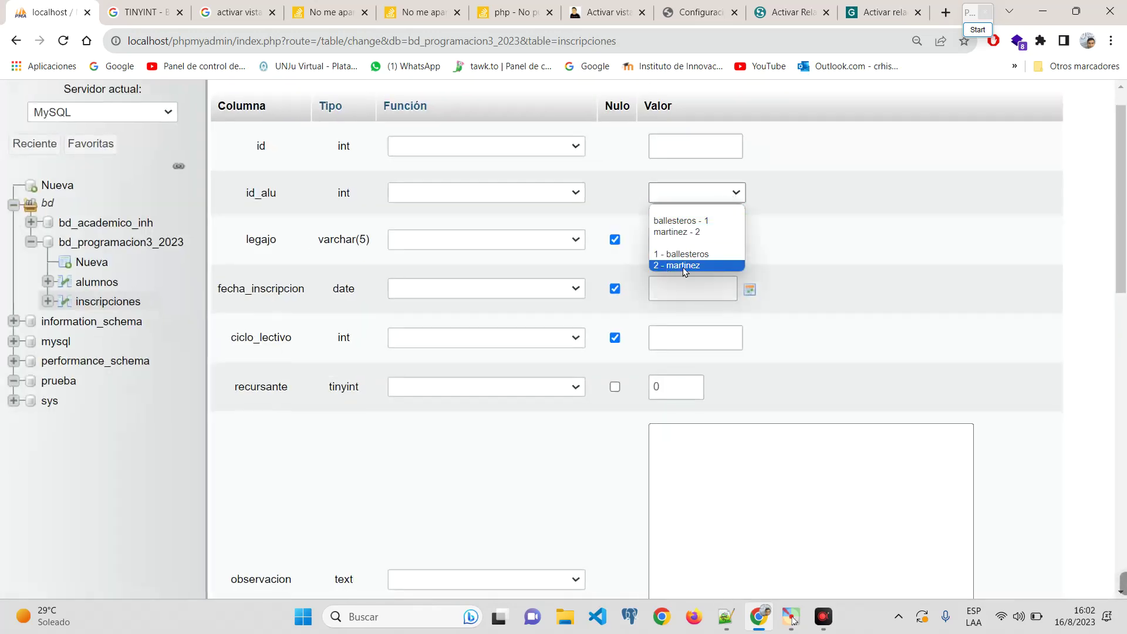
left_click(683, 253)
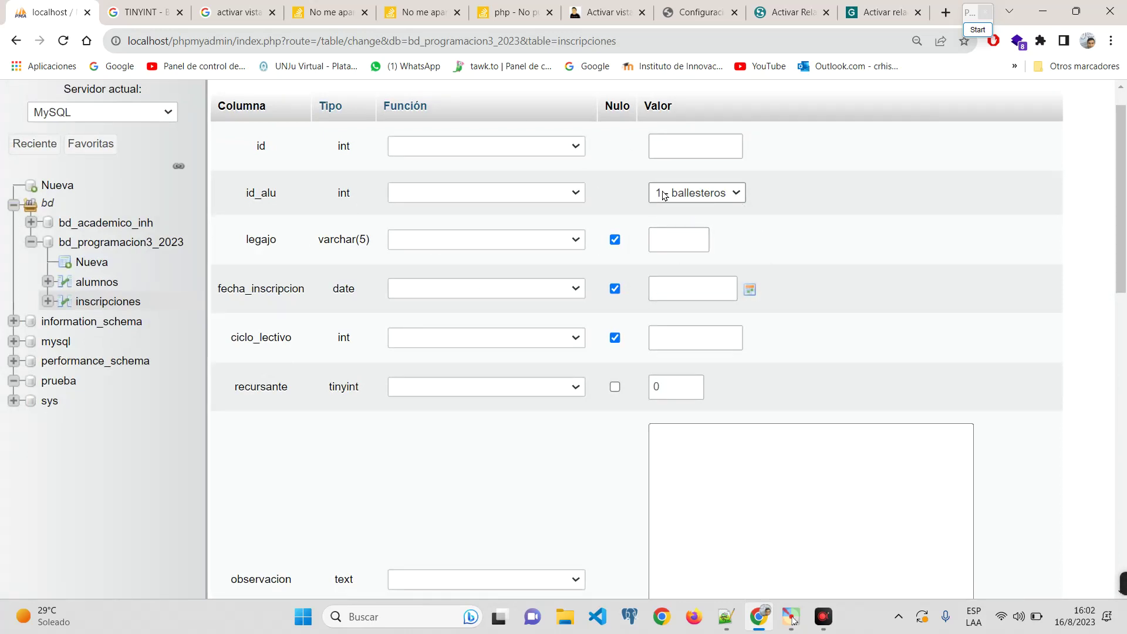
Step: Enter legajo 2326, enrollment date 2023-08-16, ciclo_lectivo 2023 and recursante 1
left_click(673, 239)
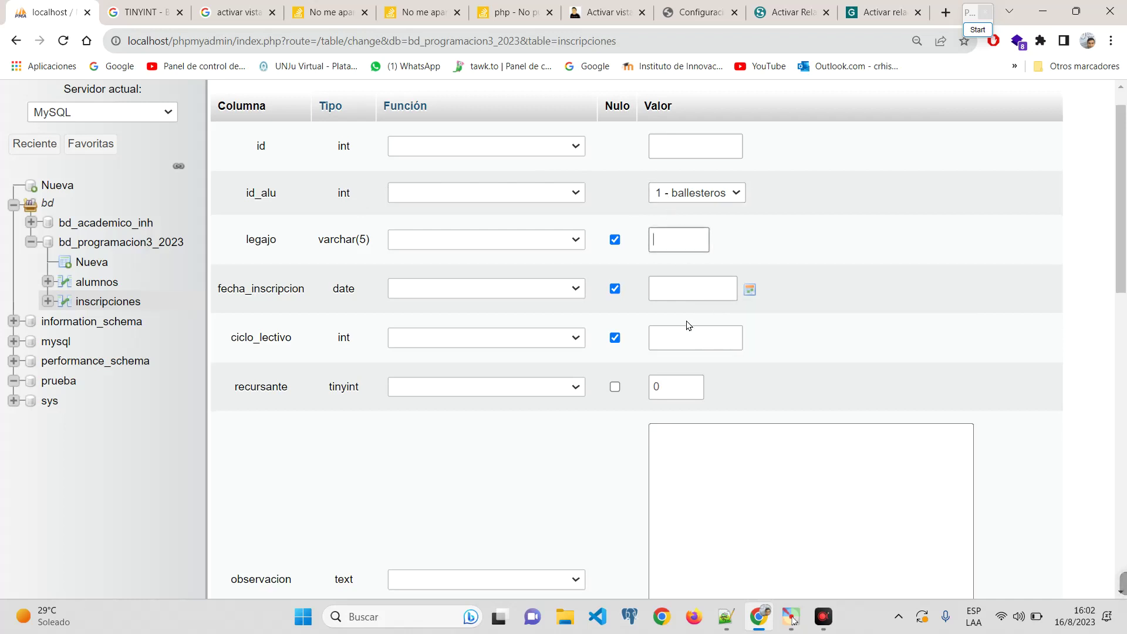
type("2326")
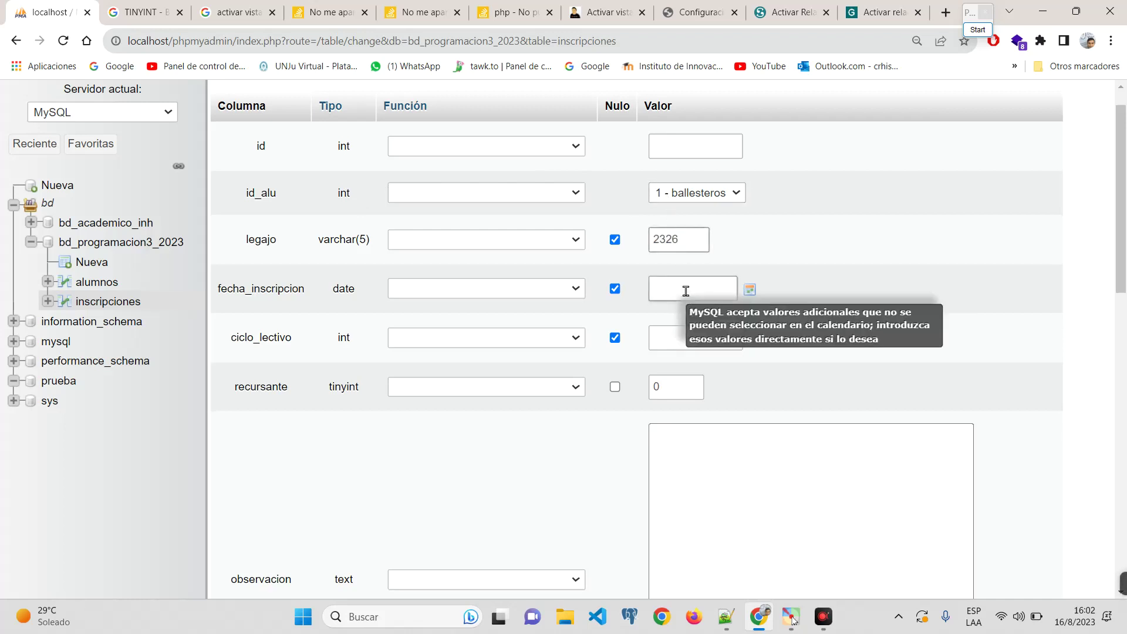
left_click(682, 290)
left_click(750, 289)
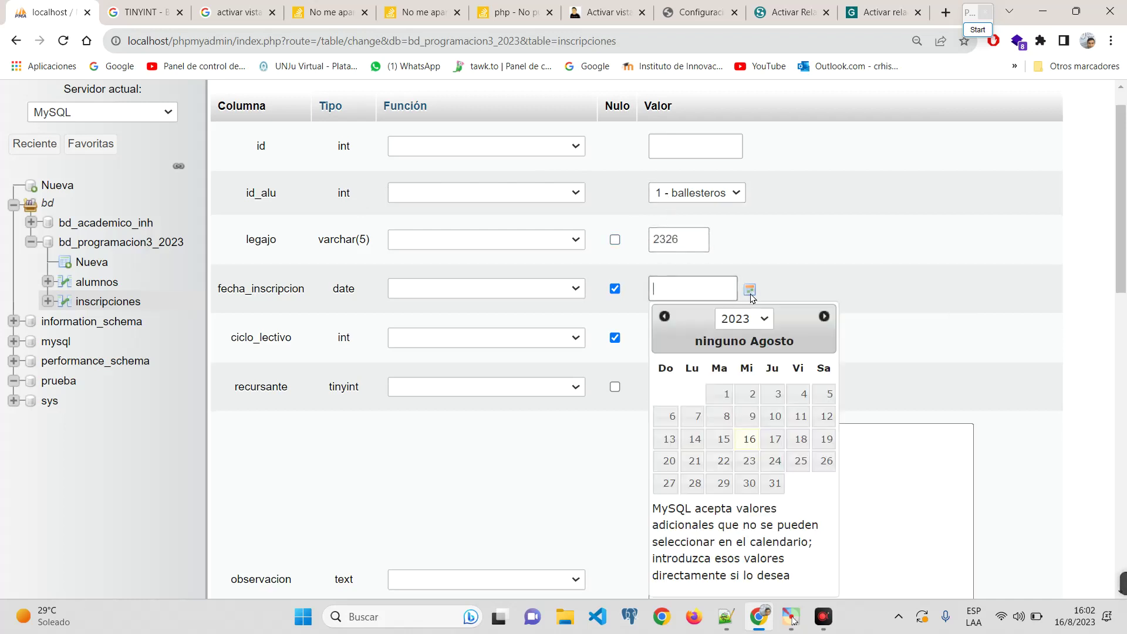
left_click(750, 439)
left_click(686, 337)
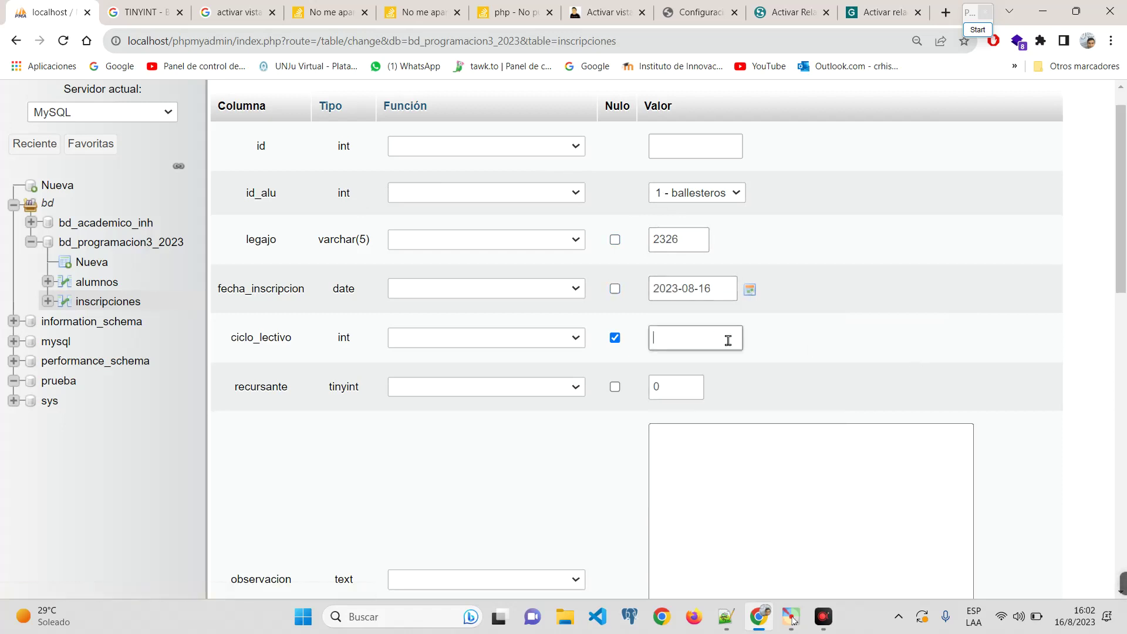
type("2023")
left_click(741, 368)
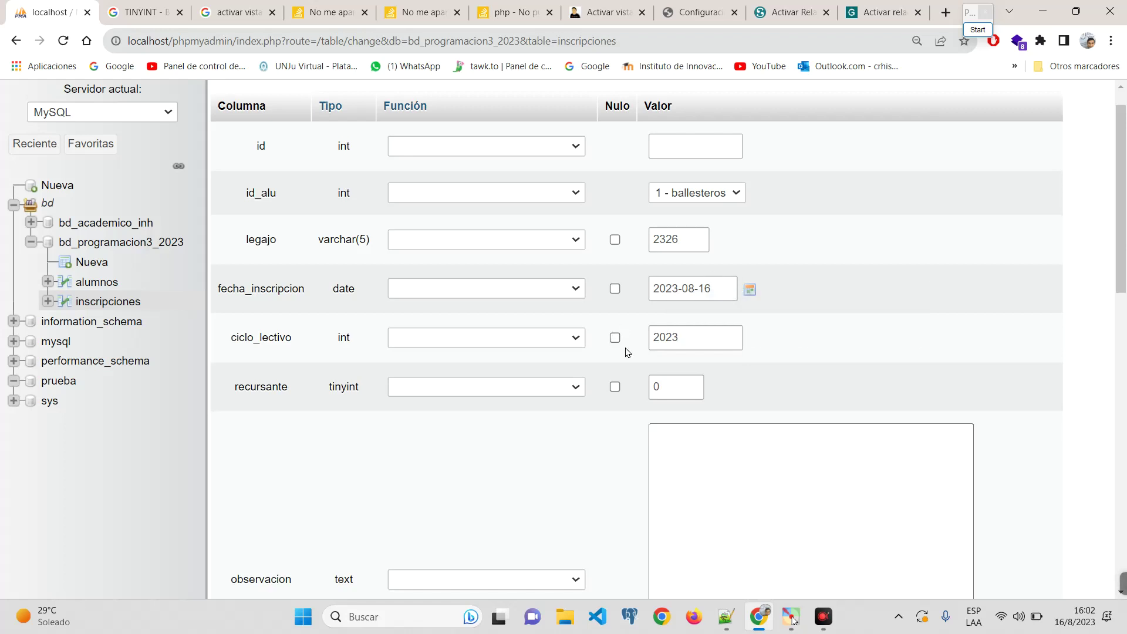
left_click(693, 386)
key("ctrl+a")
type("1")
Step: Fill the observacion field with filler text and save the new inscripciones row
scroll(779, 373, "down", 5)
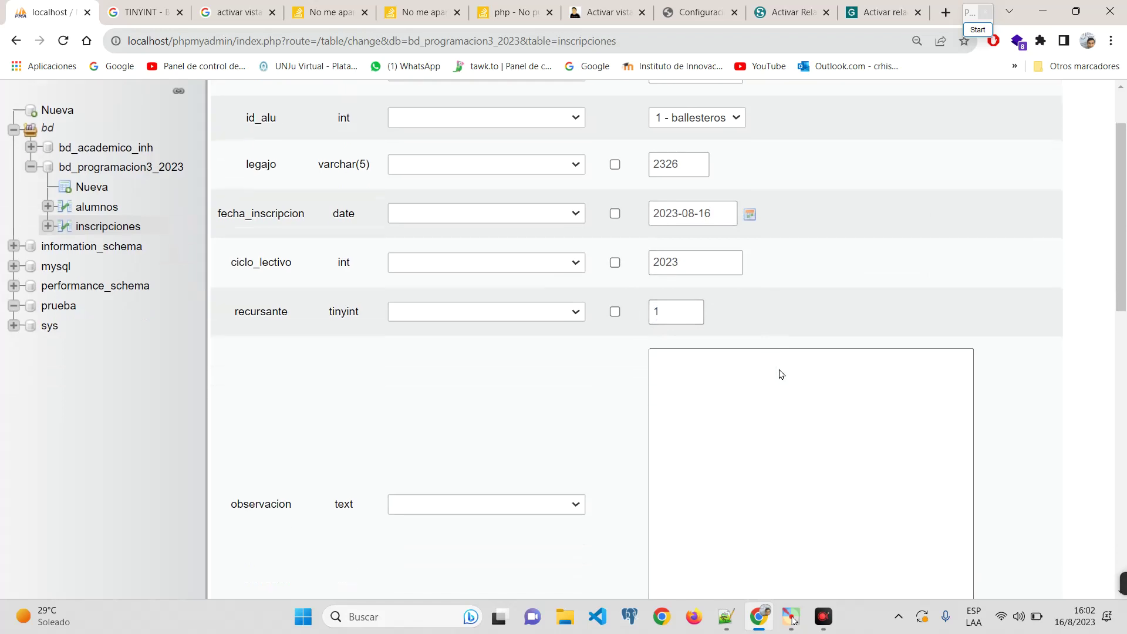
left_click(721, 320)
type("jslkamflkdsmaflasdlkflkdasf fdsa")
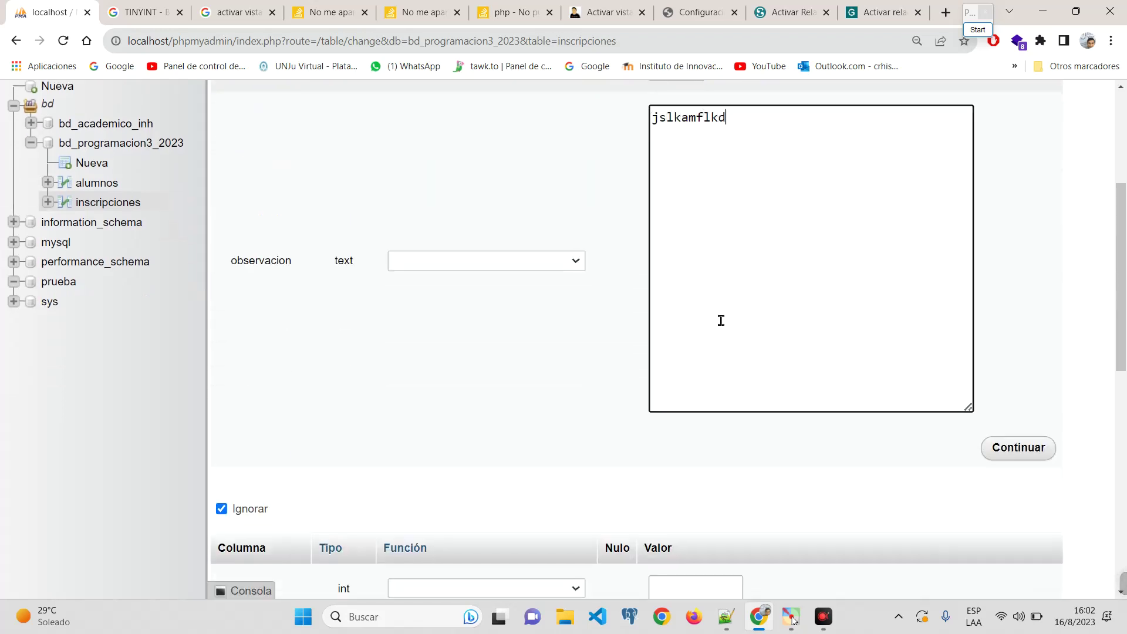
key("Return")
type("fdsa")
key("Return")
type("fsdafasd f sdaf sda f sadf sda fñsda fasd f asdg sdg d")
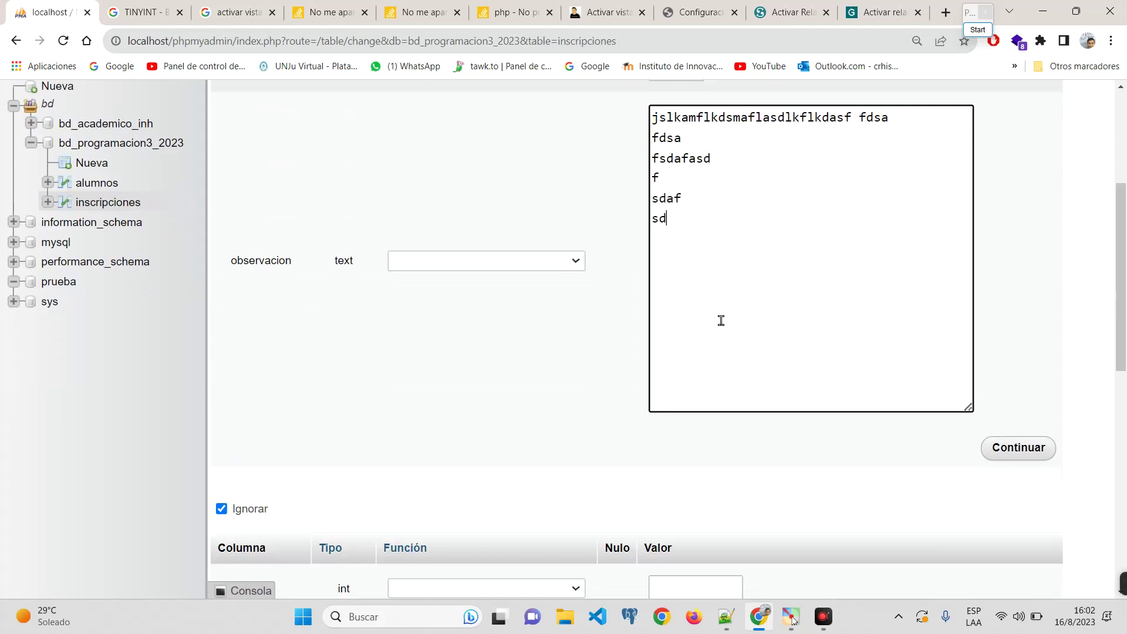
type("fs g sdf g sdfg sfd g fsd g sdfg")
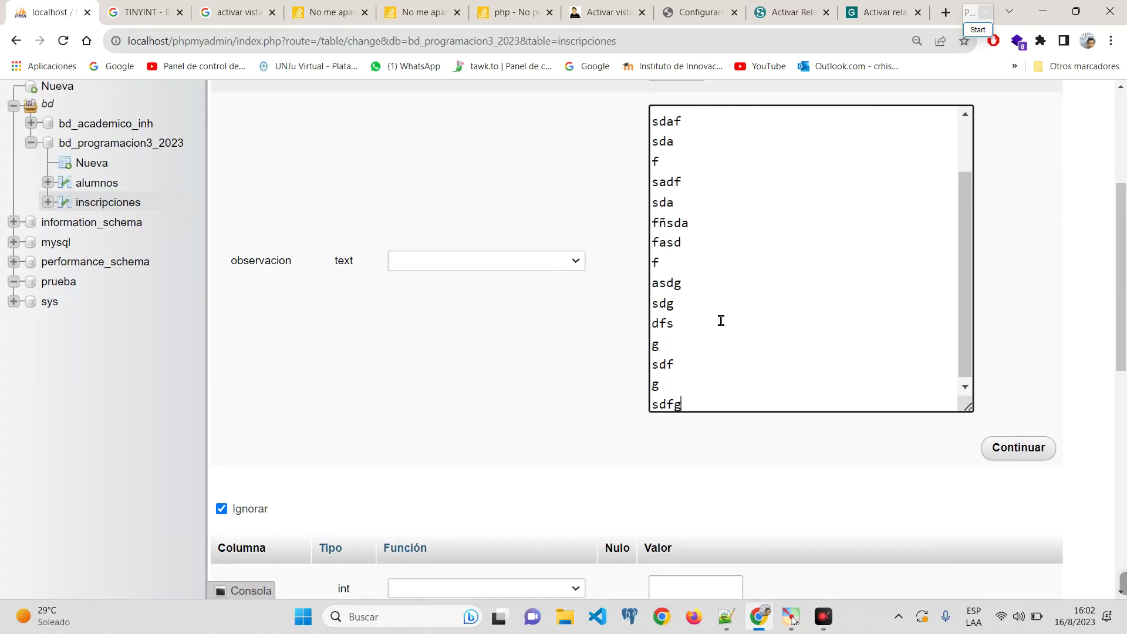
left_click(1033, 307)
key("ctrl+minus")
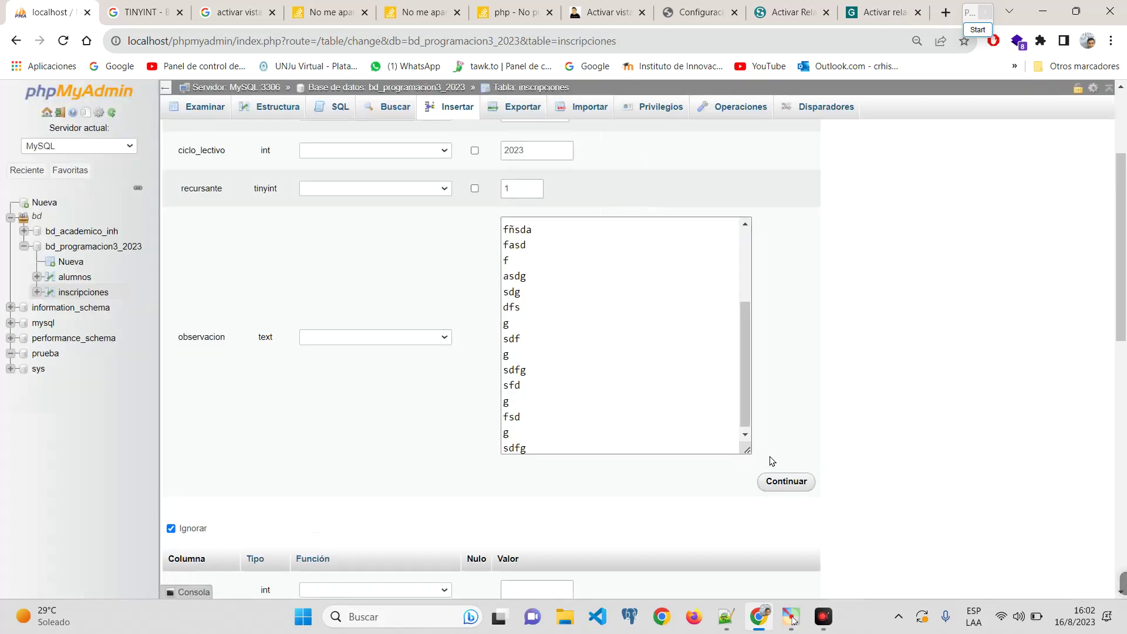
left_click(787, 481)
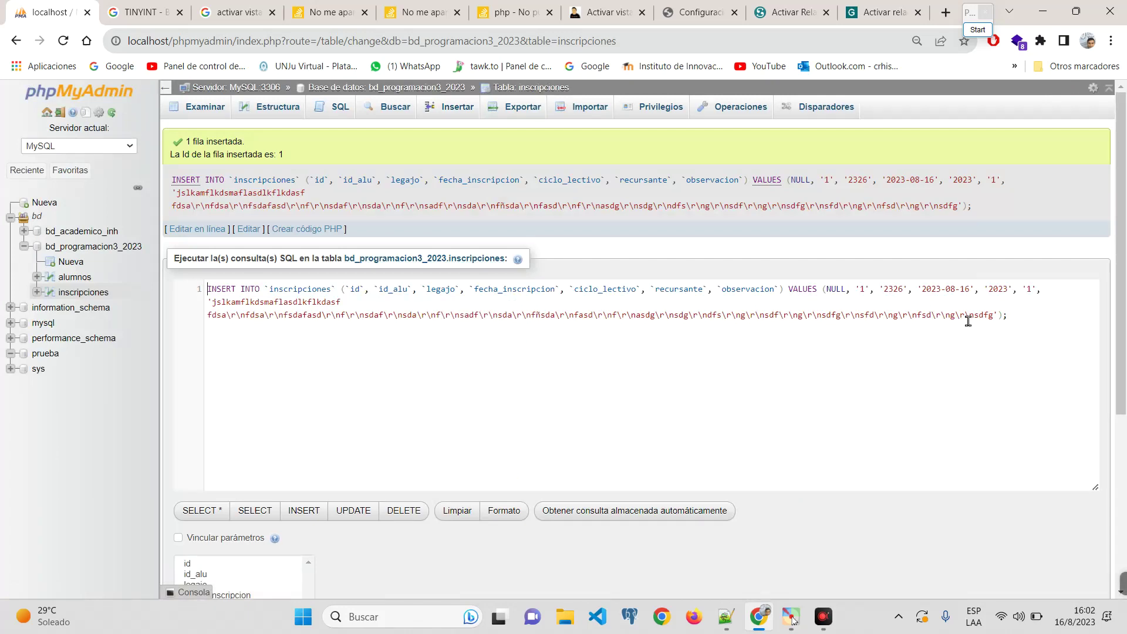
Step: Browse inscripciones to confirm the new row and view the linked student for id_alu 1
left_click_drag(1022, 316, 190, 290)
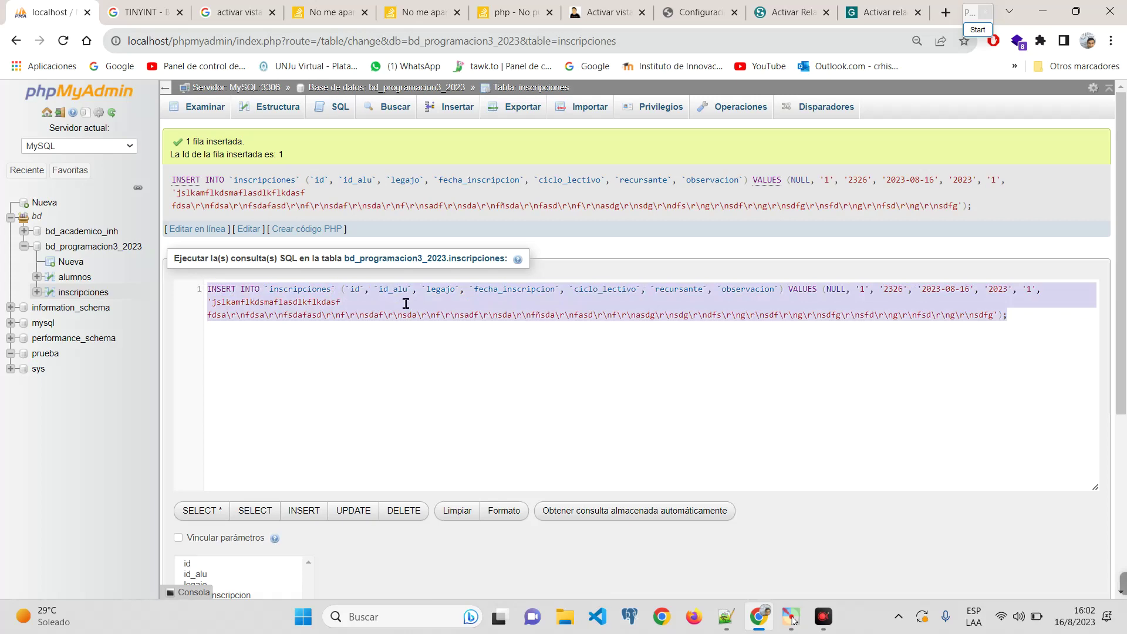
left_click(197, 117)
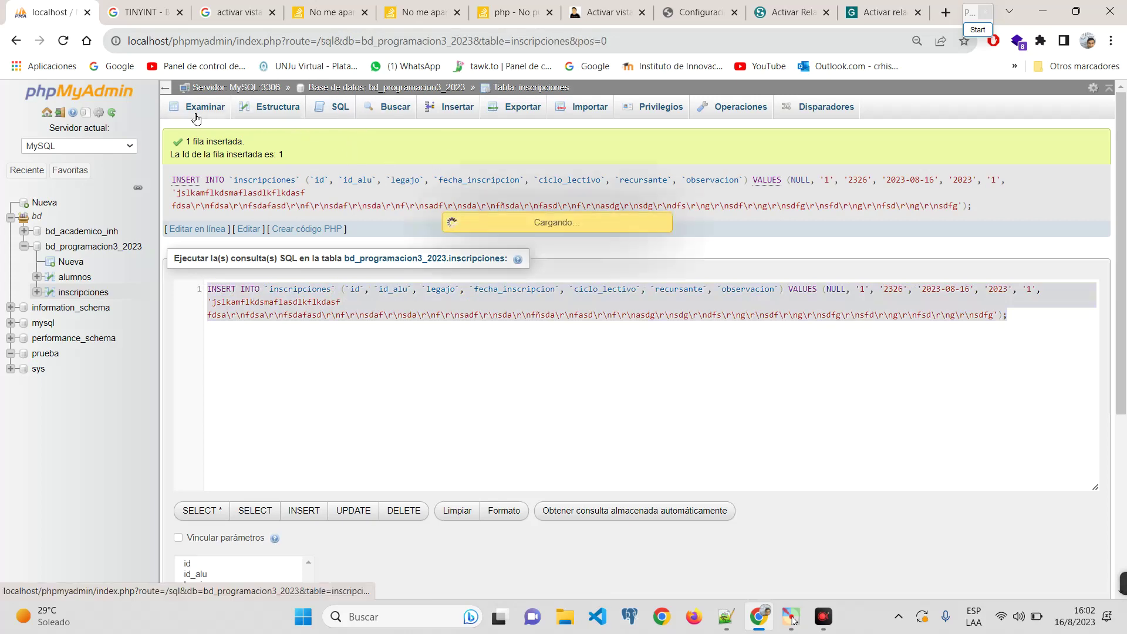
scroll(370, 339, "up", 5, "ctrl")
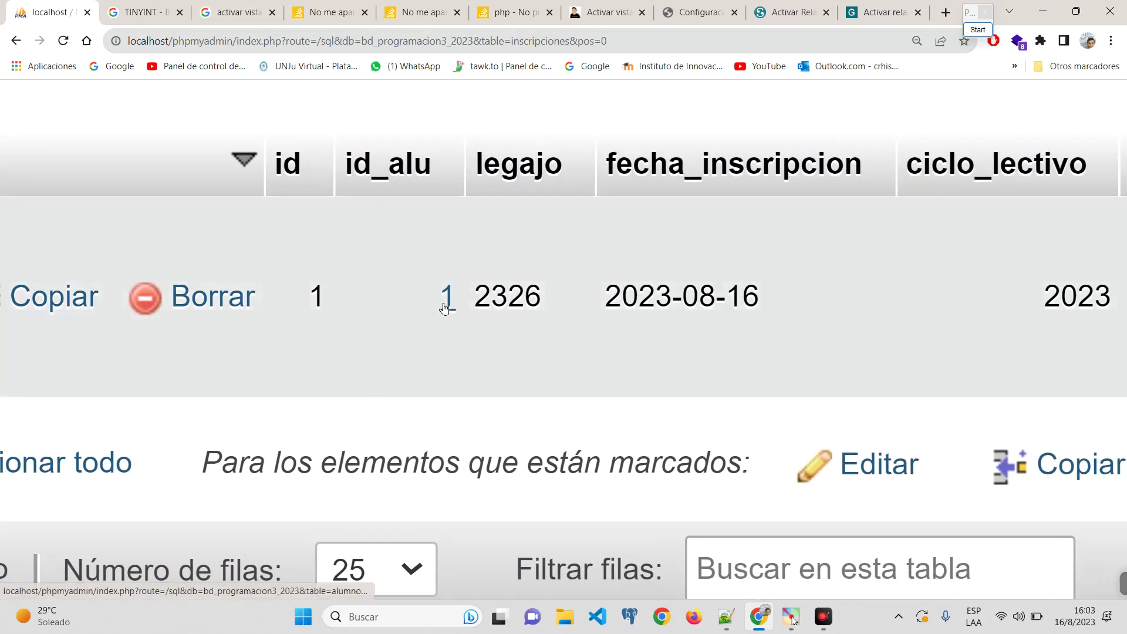
mouse_move(444, 310)
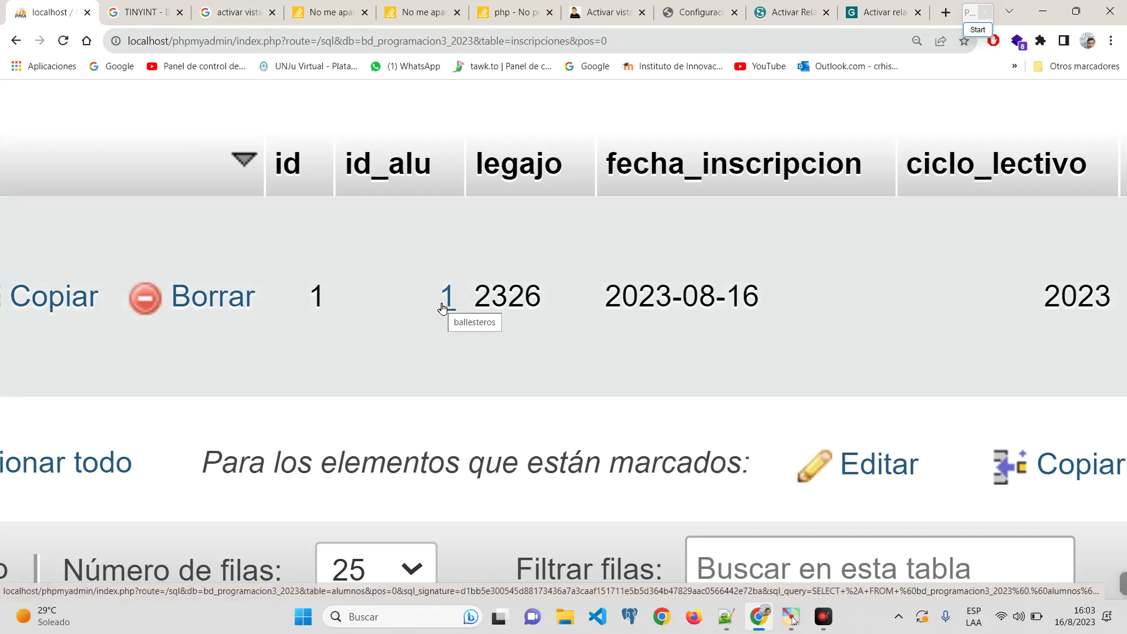
key("ctrl+minus")
key("ctrl+minus")
key("ctrl+minus")
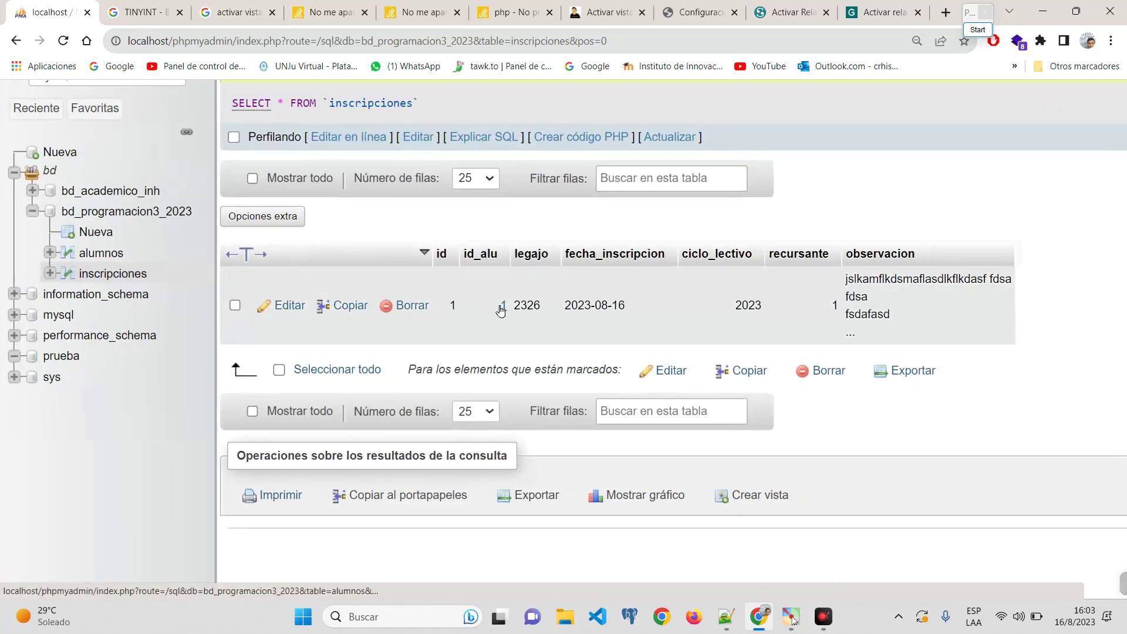
Step: Follow the id_alu value 1 link to show the referenced alumnos record with ID 1
left_click(500, 309)
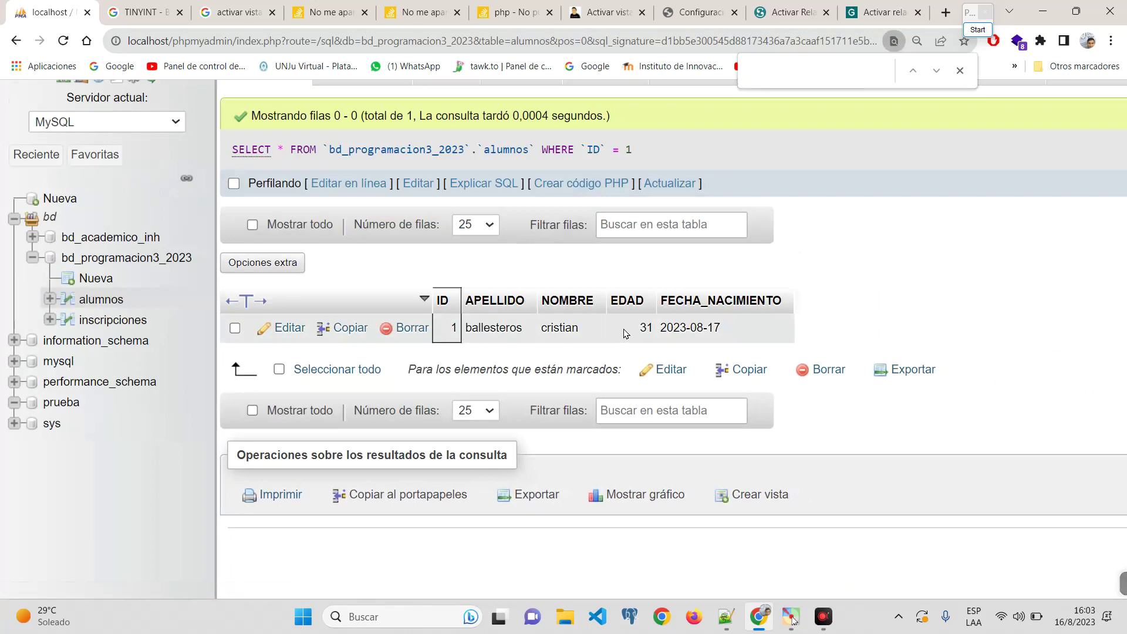
mouse_move(1046, 592)
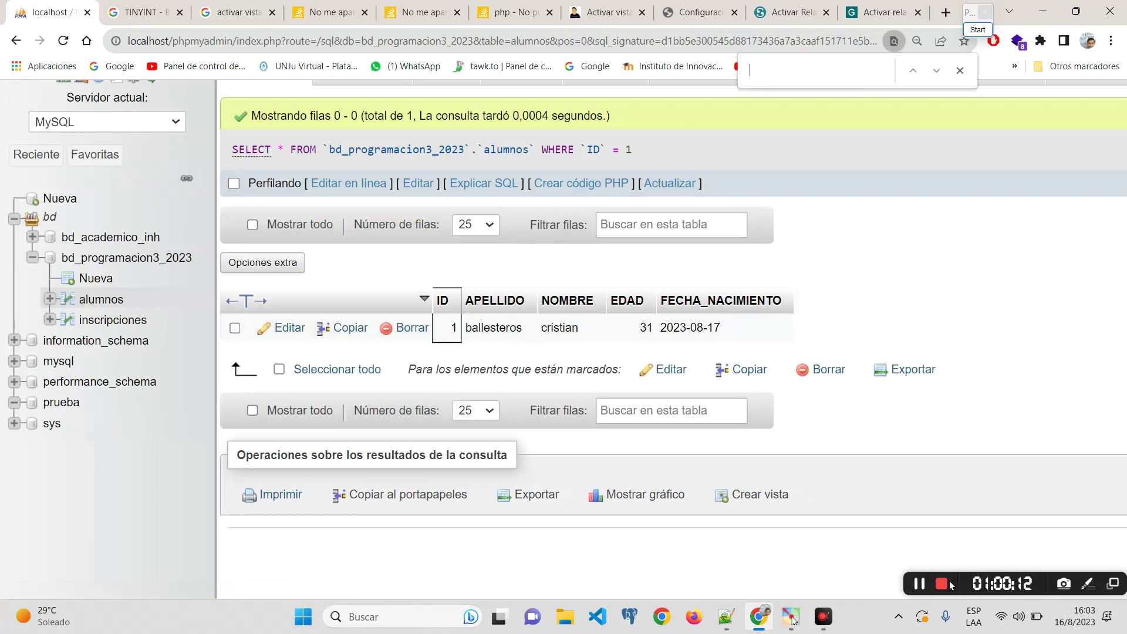